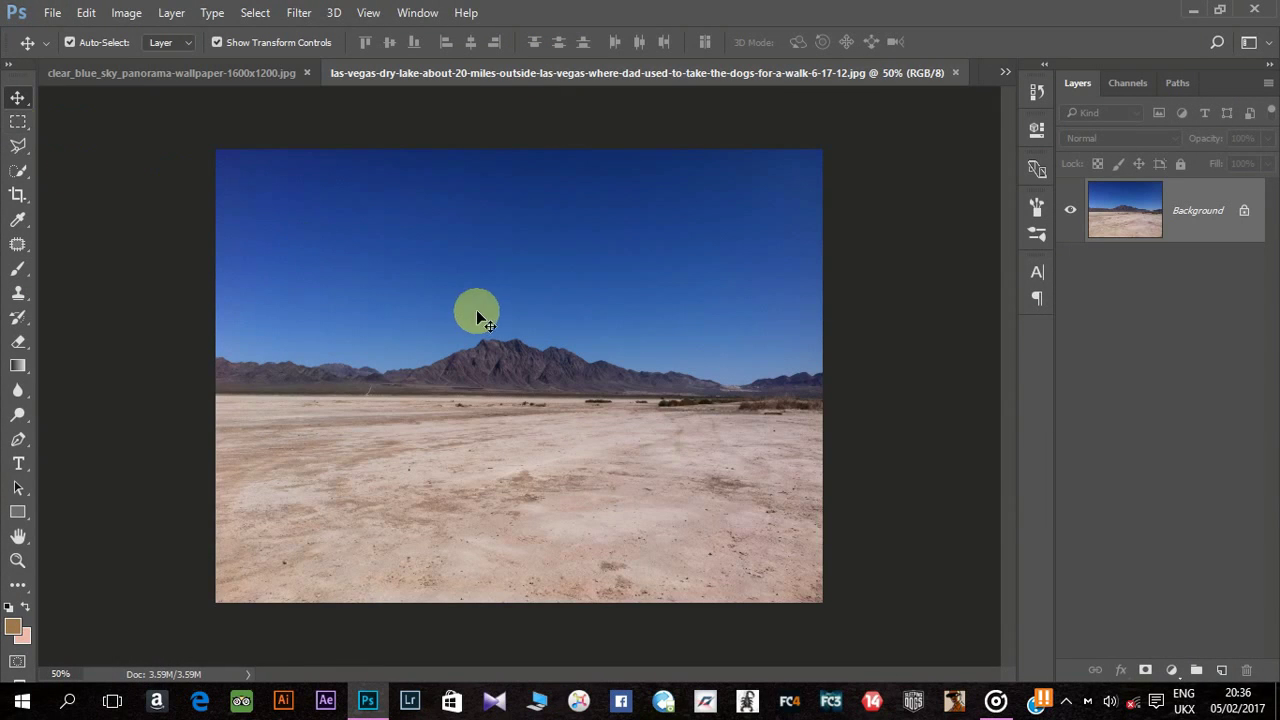
Step: Drag the desert and cloudy sky photos into the Stop one composite and close their tabs
drag(476, 309, 384, 430)
click(638, 74)
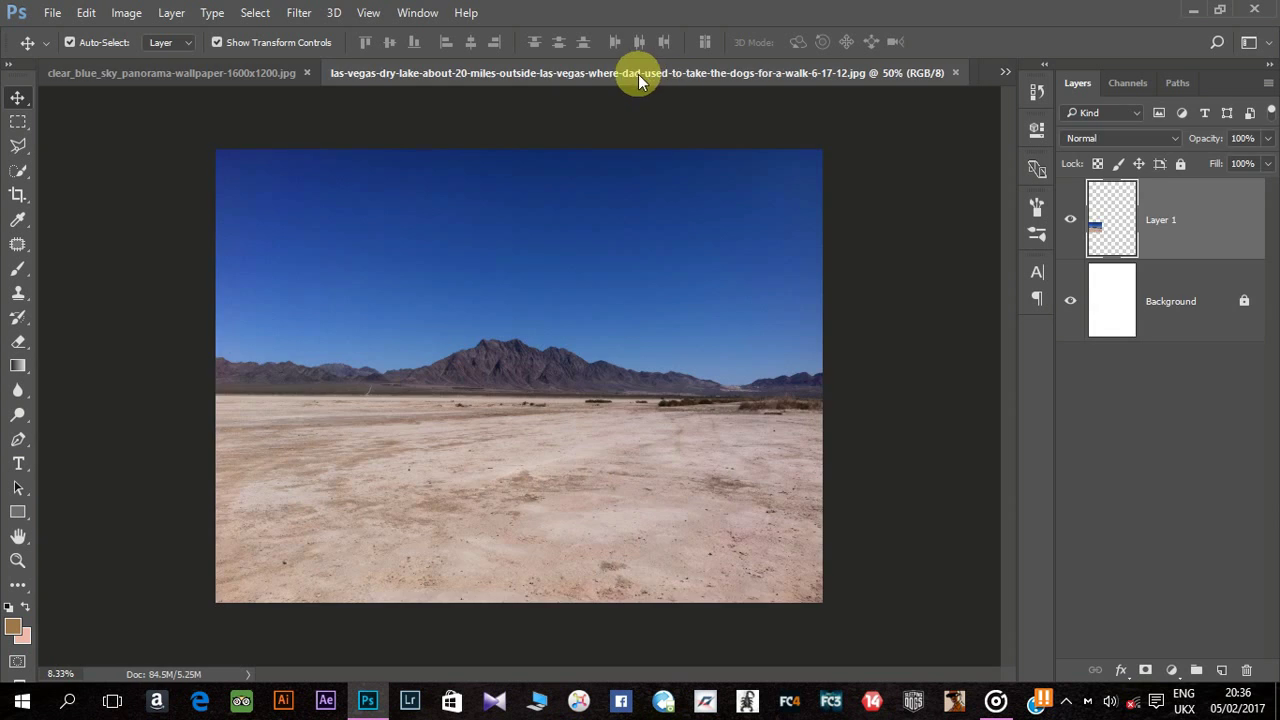
click(955, 72)
key(ctrl+Tab)
click(543, 63)
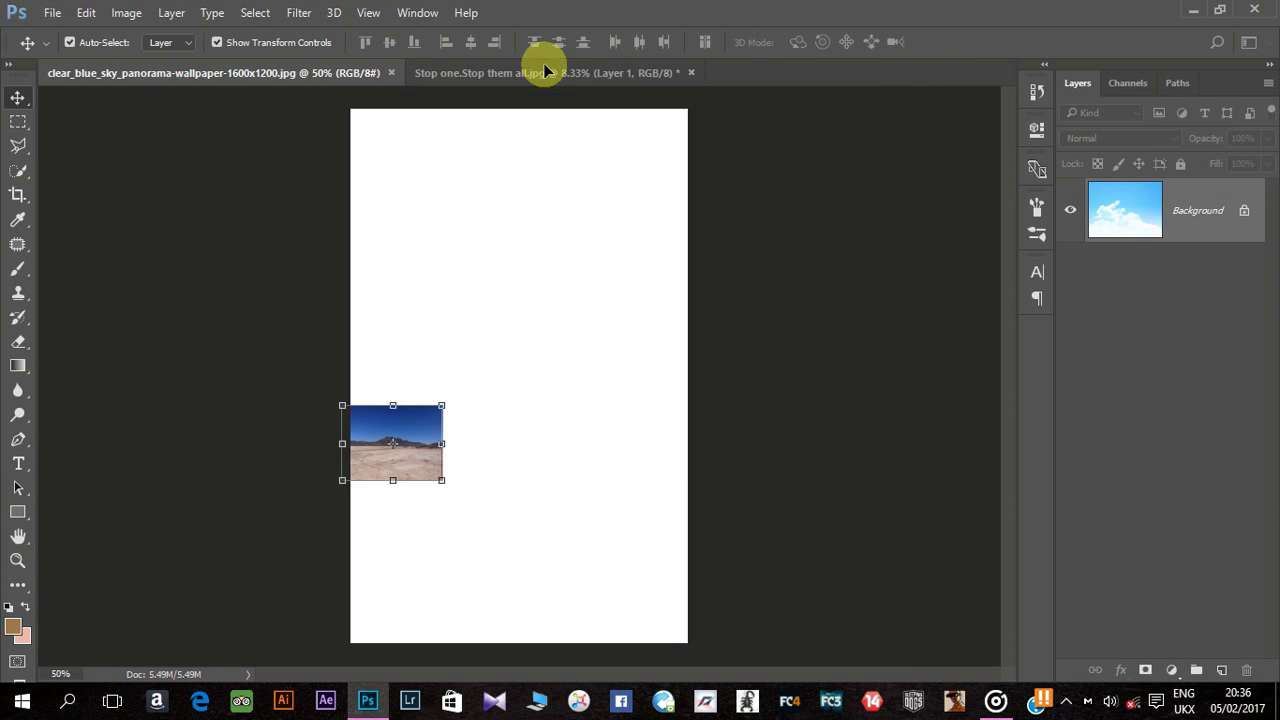
drag(543, 63, 560, 280)
click(370, 73)
Step: Free Transform the desert layer to span the full canvas width across the lower half
click(391, 72)
mouse_move(416, 455)
mouse_down()
mouse_move(498, 552)
mouse_move(536, 555)
mouse_up()
drag(566, 507, 651, 444)
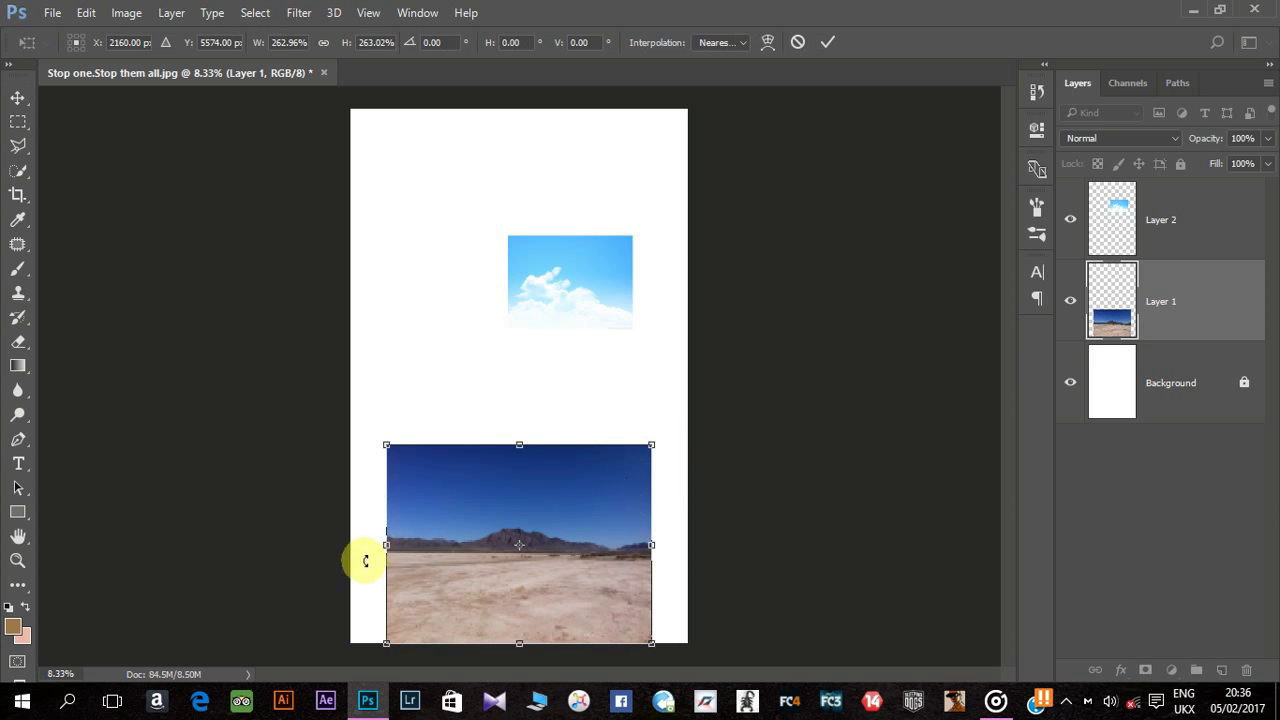
drag(386, 545, 350, 545)
drag(651, 545, 687, 545)
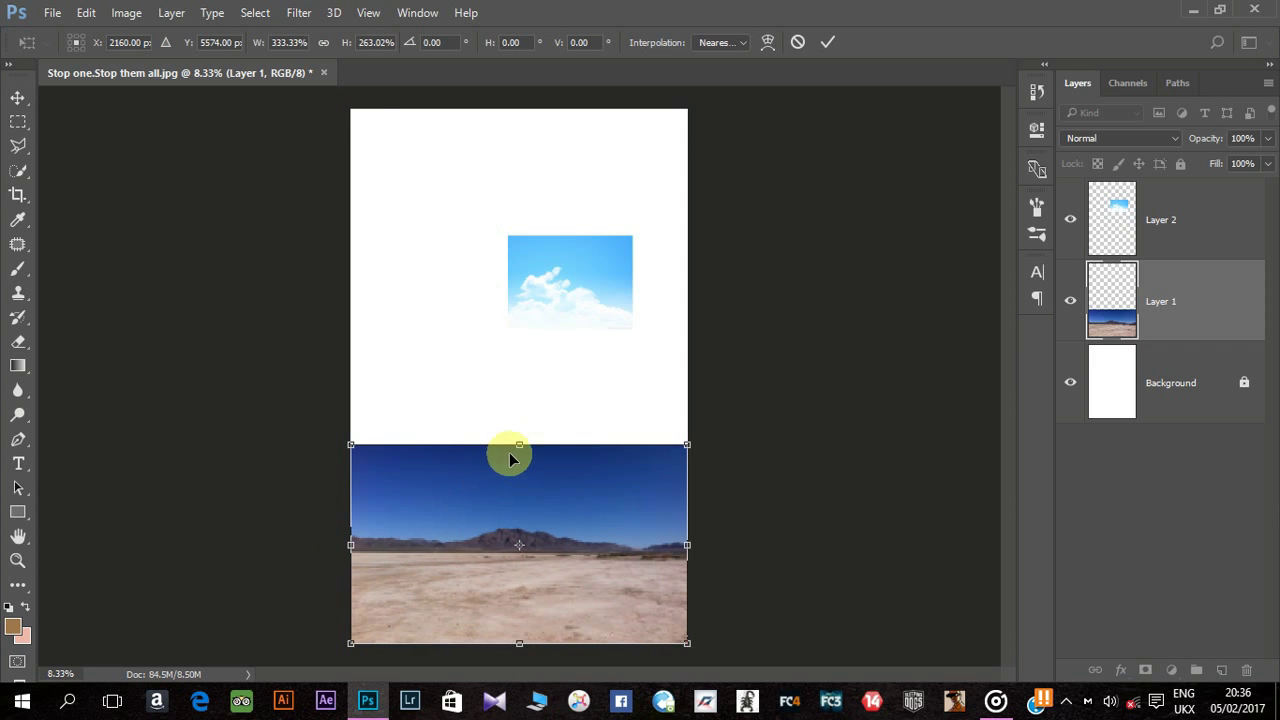
drag(517, 445, 527, 377)
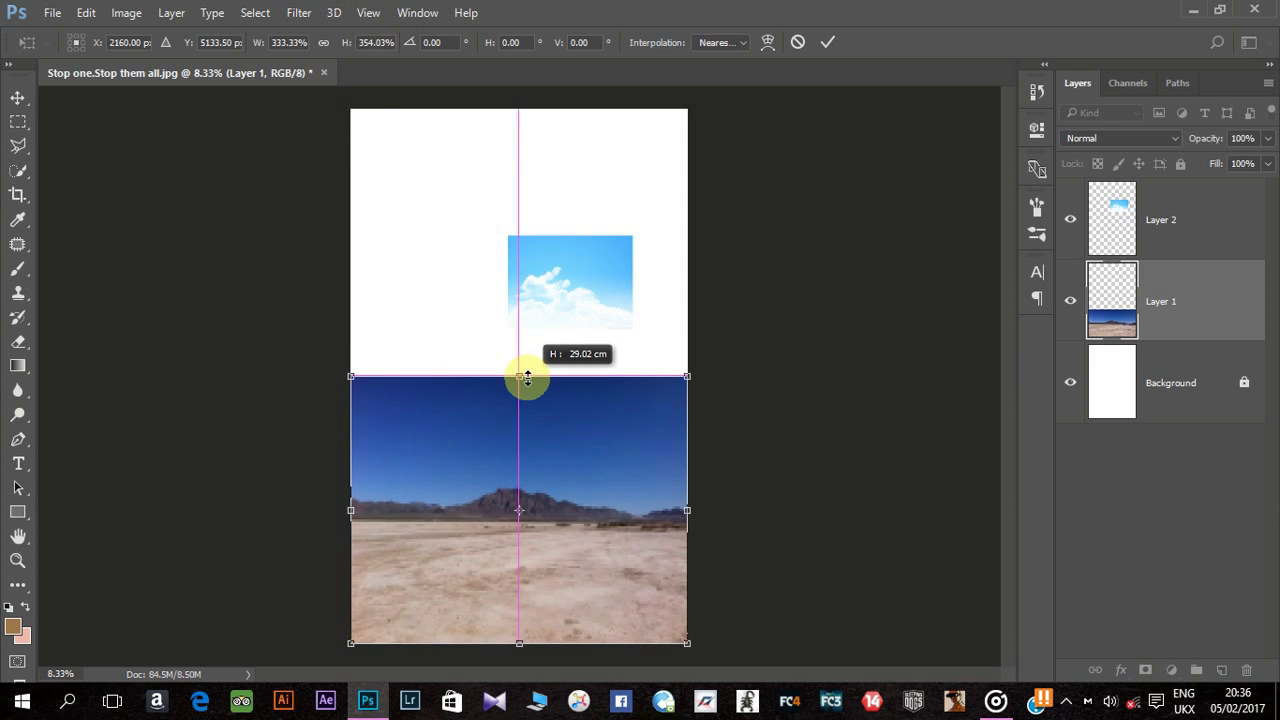
drag(523, 375, 520, 364)
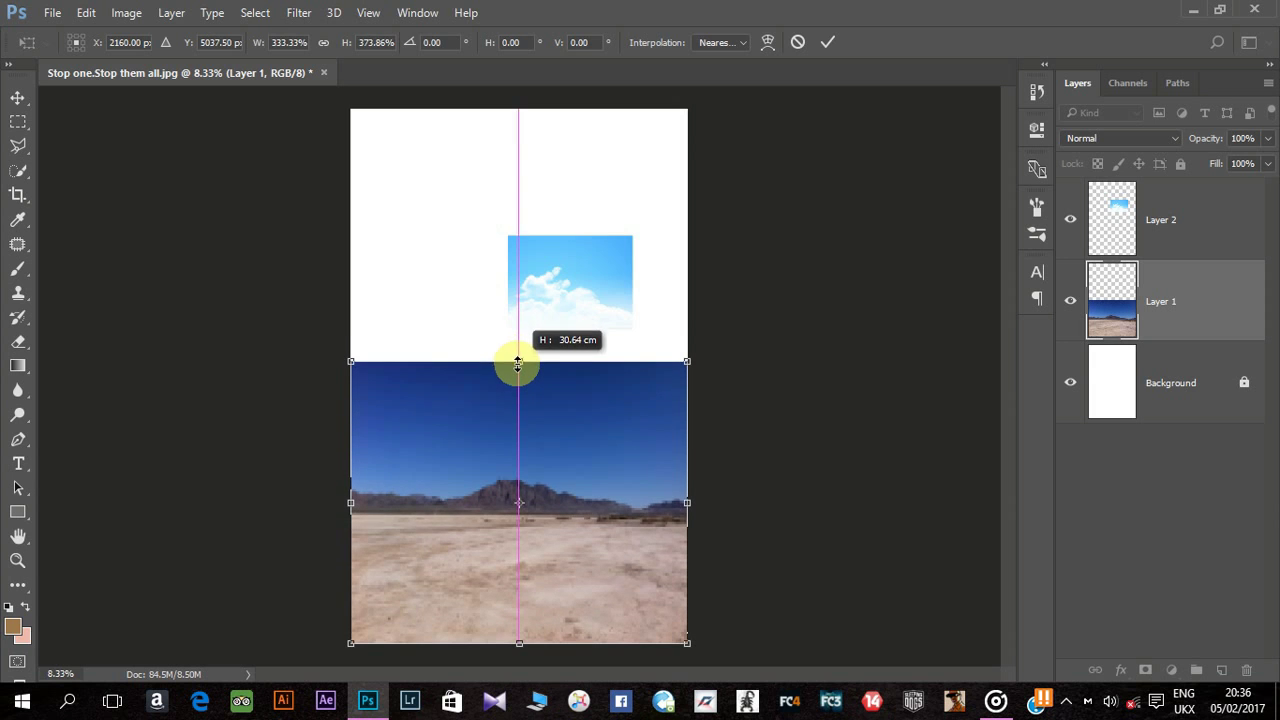
key(Return)
click(589, 282)
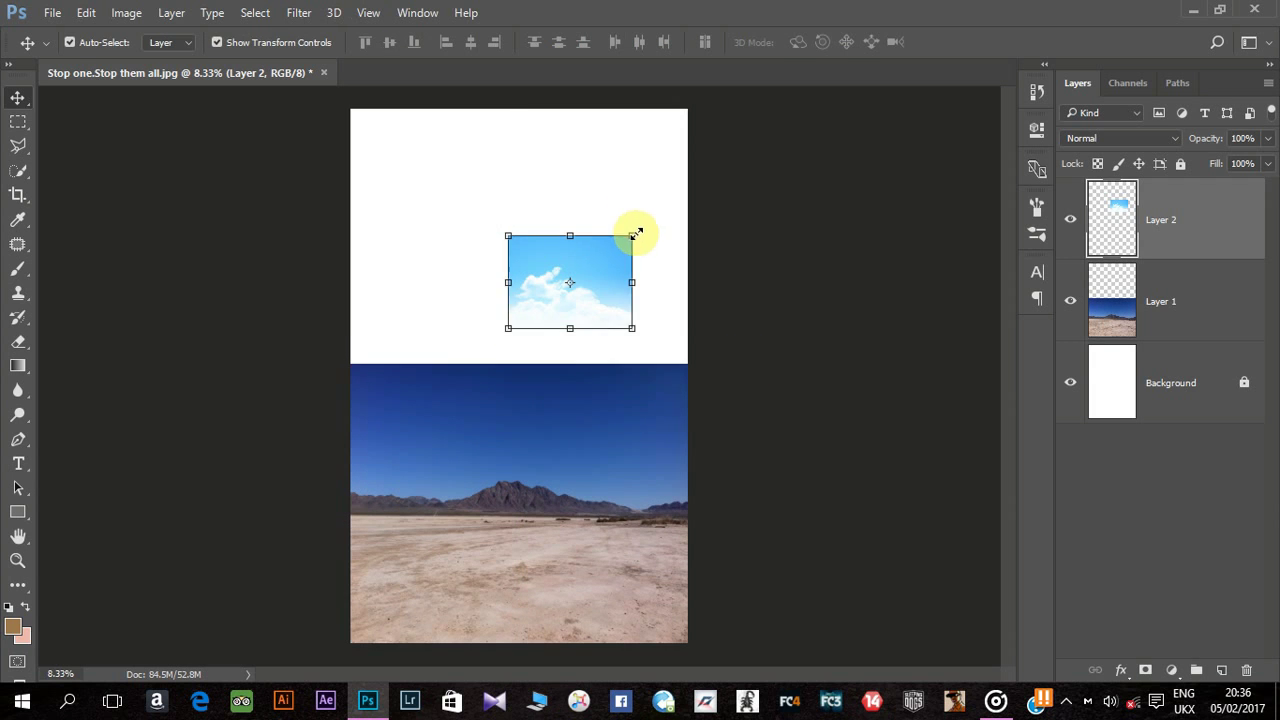
Step: Free Transform the cloud layer (Layer 2) to cover the whole canvas
drag(636, 234, 771, 126)
drag(771, 283, 686, 283)
drag(366, 283, 350, 283)
drag(524, 130, 524, 109)
drag(522, 434, 520, 557)
key(Return)
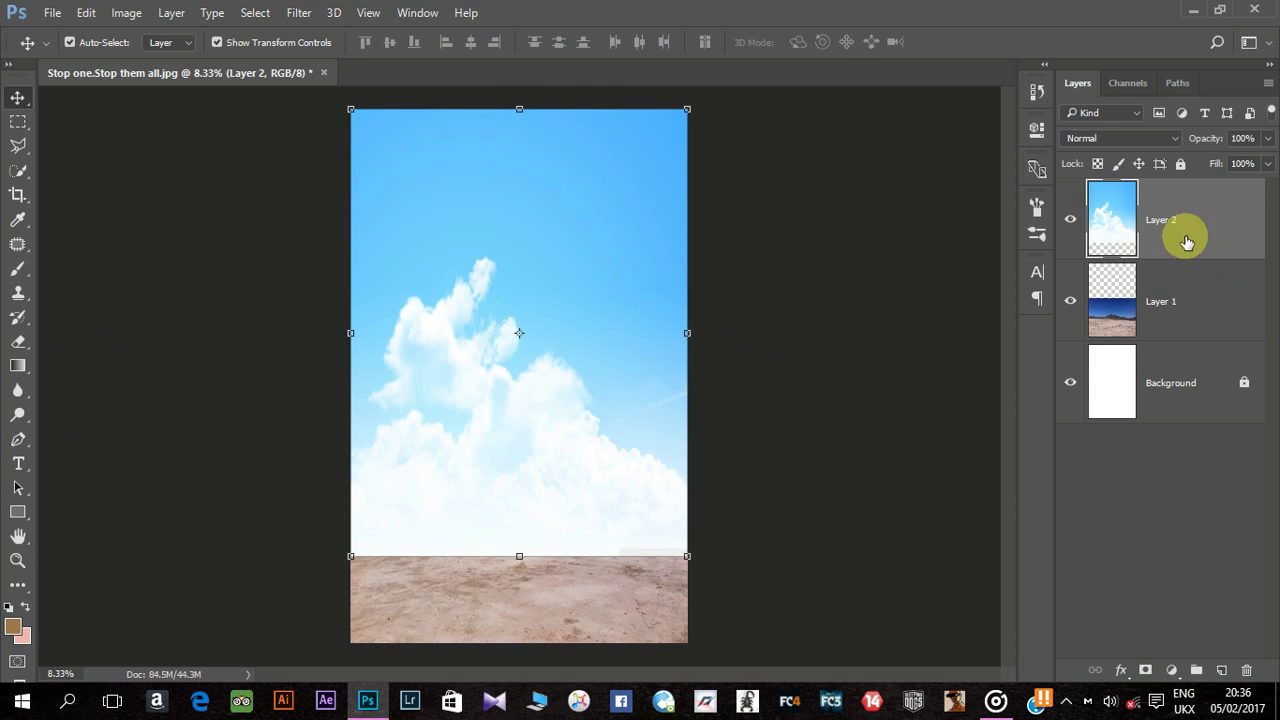
Step: Add a layer mask to Layer 2 and draw a black-to-white gradient so the mountains and desert show through
click(1146, 670)
click(18, 366)
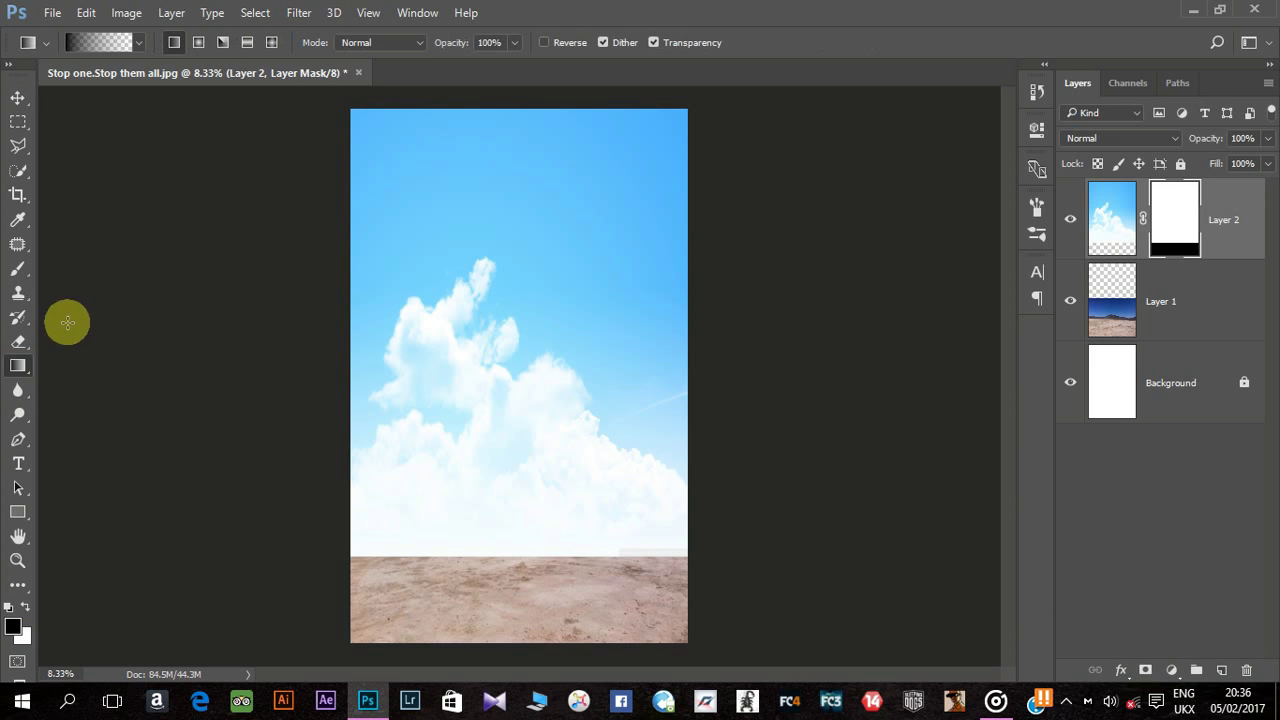
drag(524, 469, 545, 515)
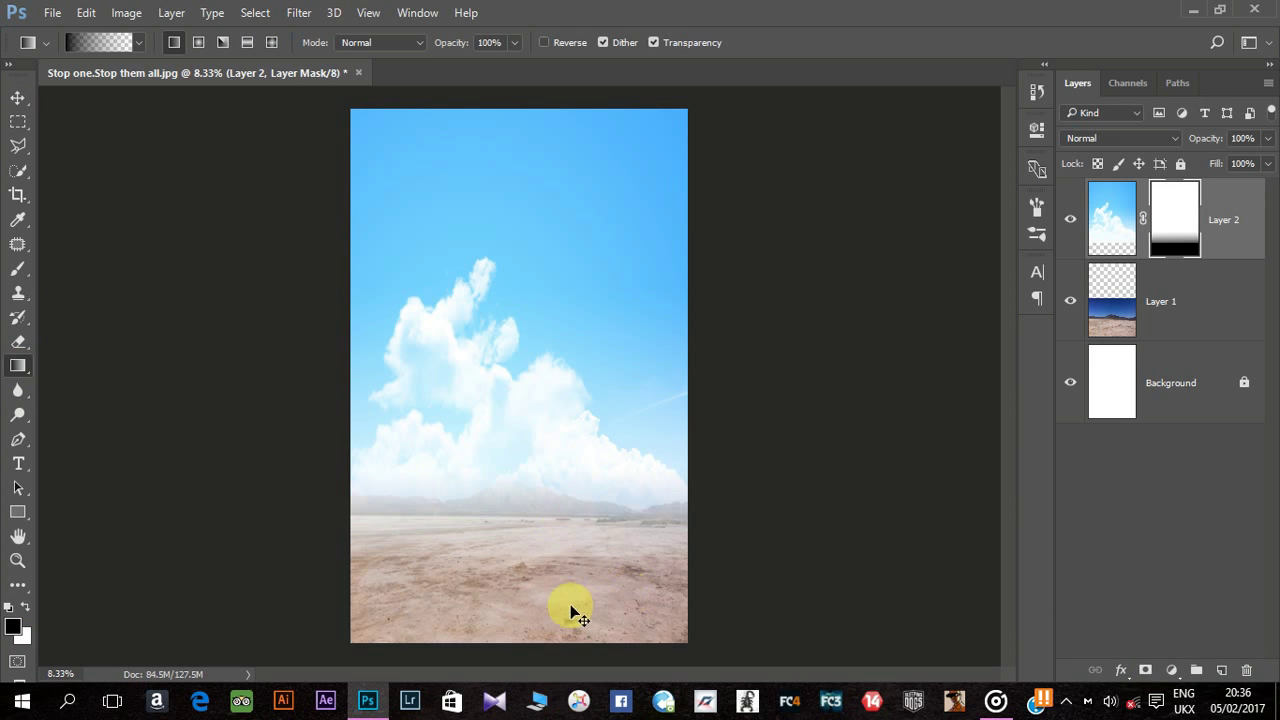
drag(526, 586, 526, 391)
mouse_move(534, 563)
mouse_down()
mouse_move(531, 497)
mouse_move(514, 578)
mouse_move(524, 468)
mouse_up()
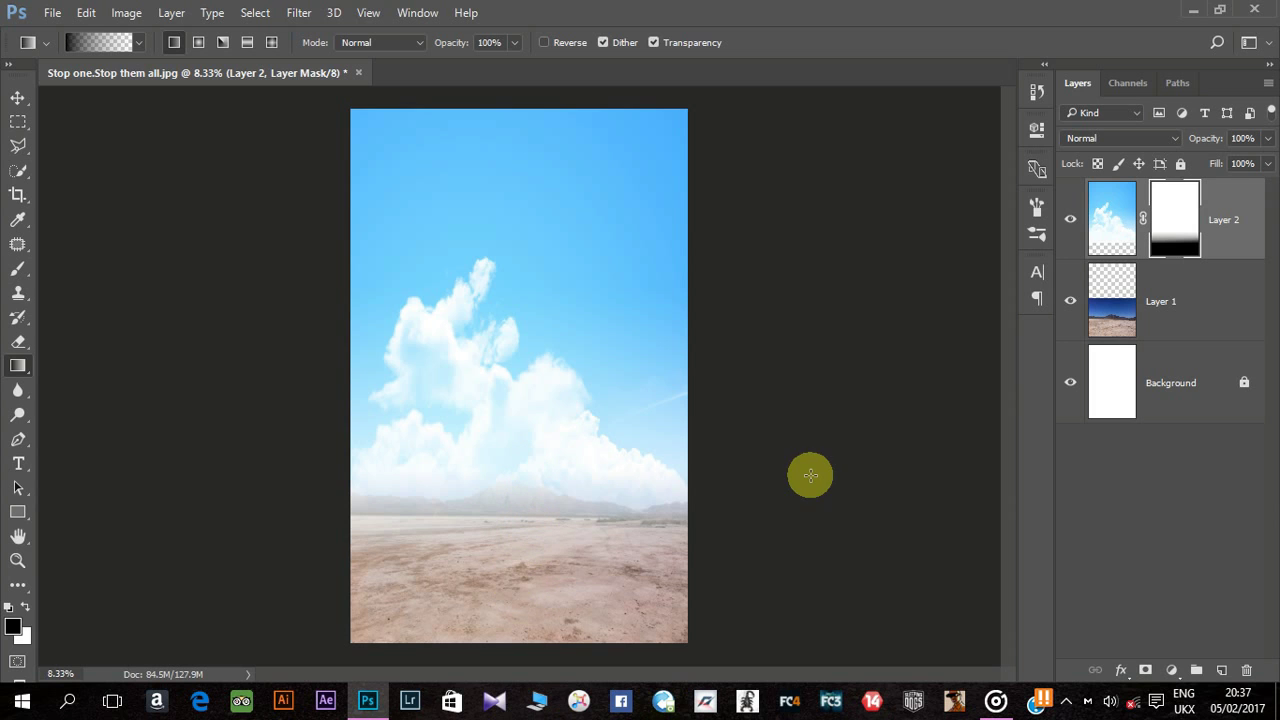
key(ctrl+plus)
key(ctrl+minus)
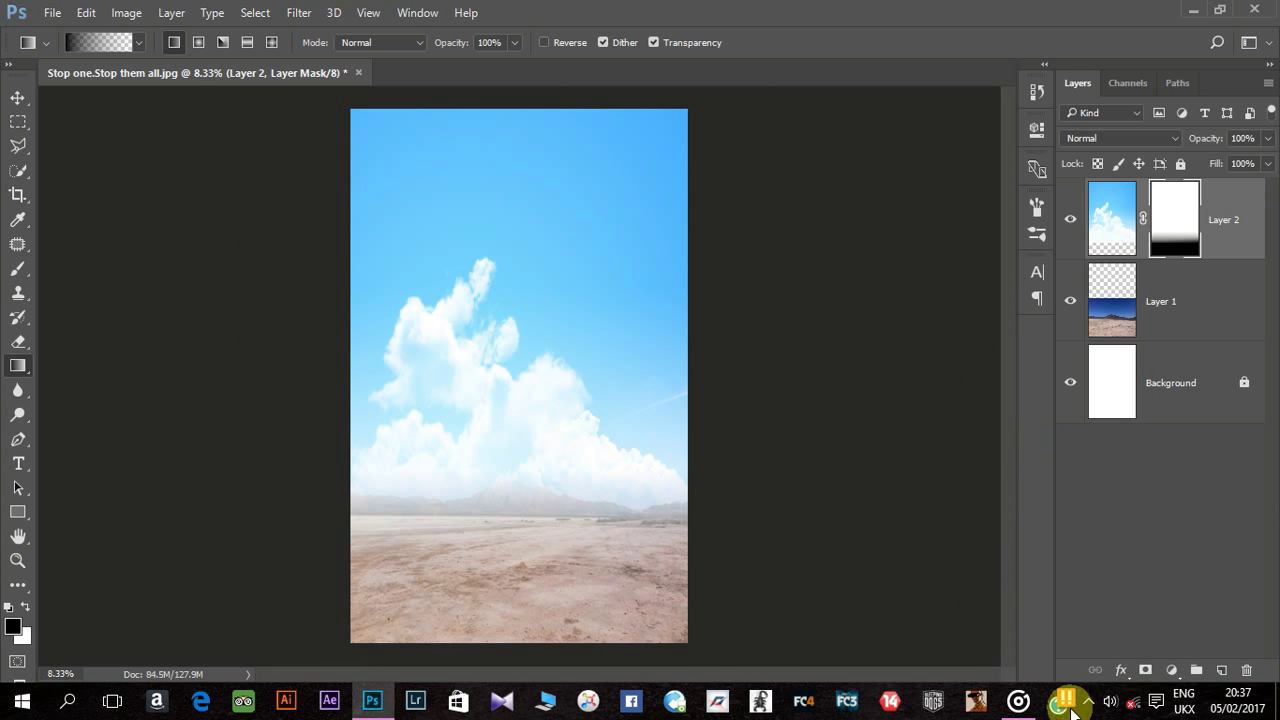
click(1089, 700)
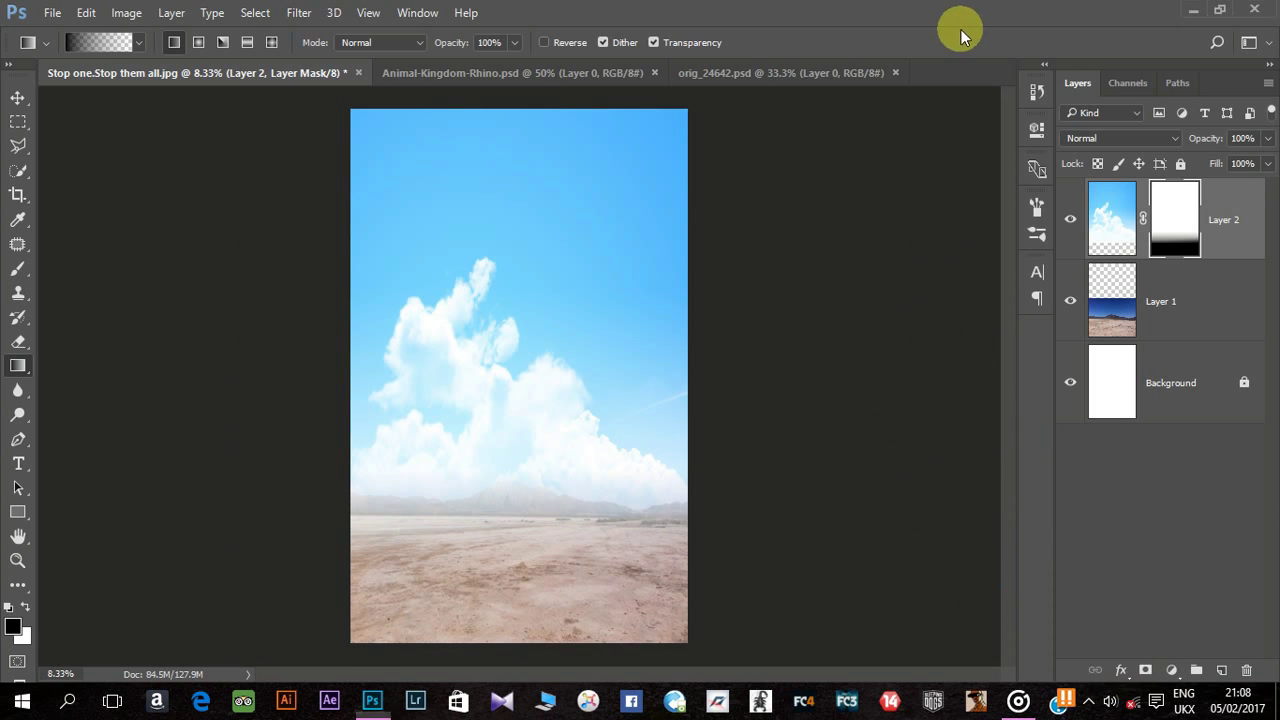
Step: Drag both rhino cutouts into the composite and close their source documents
click(790, 72)
click(17, 97)
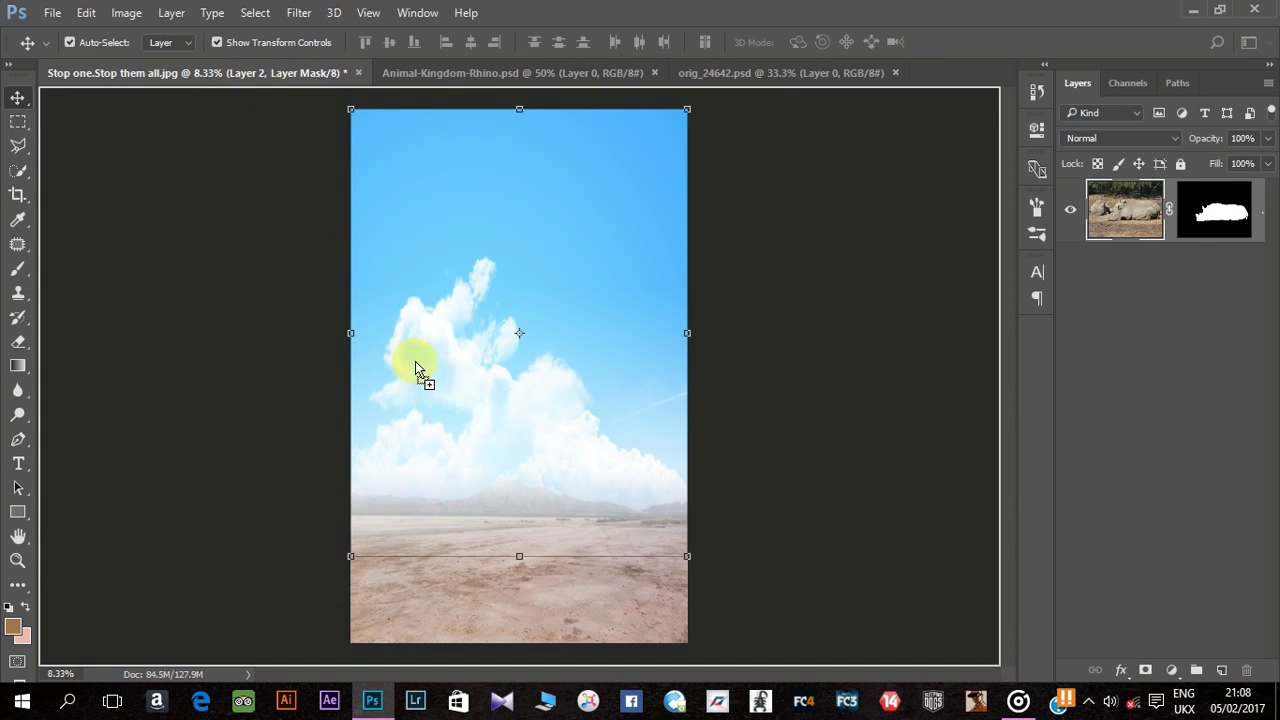
drag(507, 355, 506, 536)
click(563, 71)
mouse_move(430, 300)
mouse_down()
mouse_move(300, 161)
mouse_move(563, 543)
mouse_up()
click(600, 74)
click(620, 73)
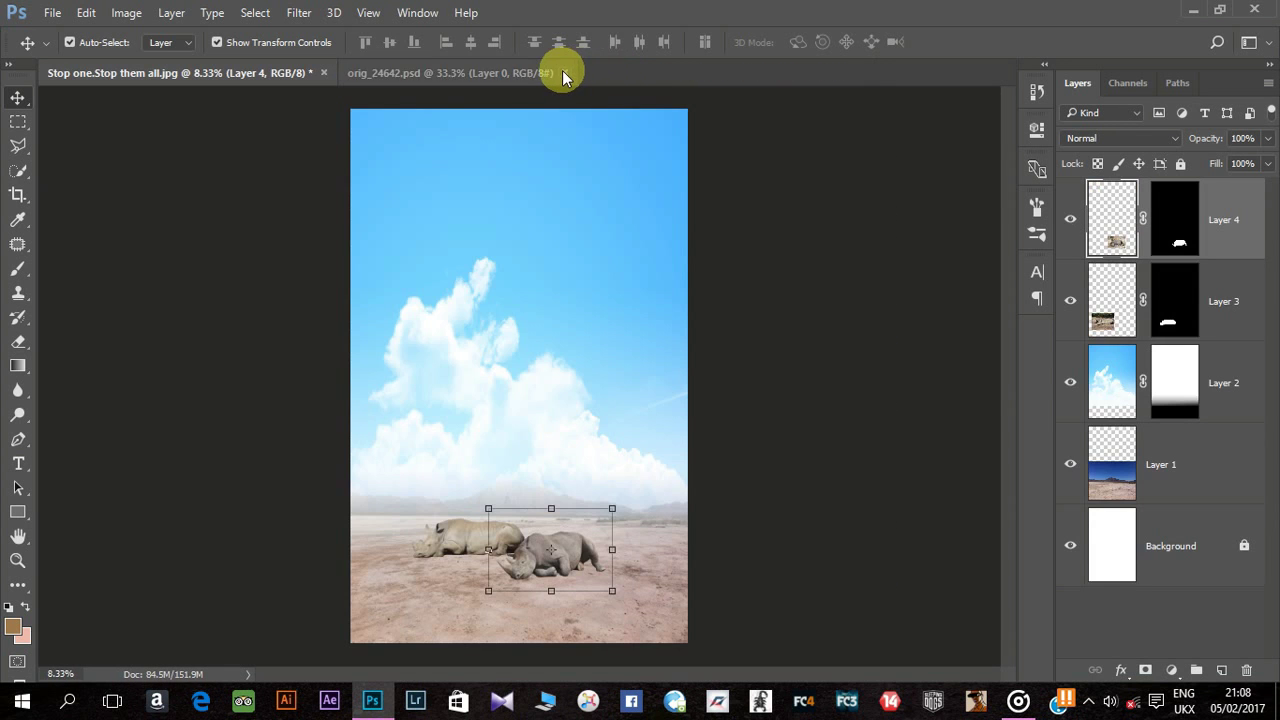
click(563, 73)
Step: Flip the second rhino horizontally, shrinking it and moving it to the right
key(ctrl+plus)
key(ctrl+plus)
key(ctrl+plus)
drag(680, 560, 786, 447)
click(858, 507)
right_click(857, 509)
click(878, 484)
drag(937, 333, 917, 351)
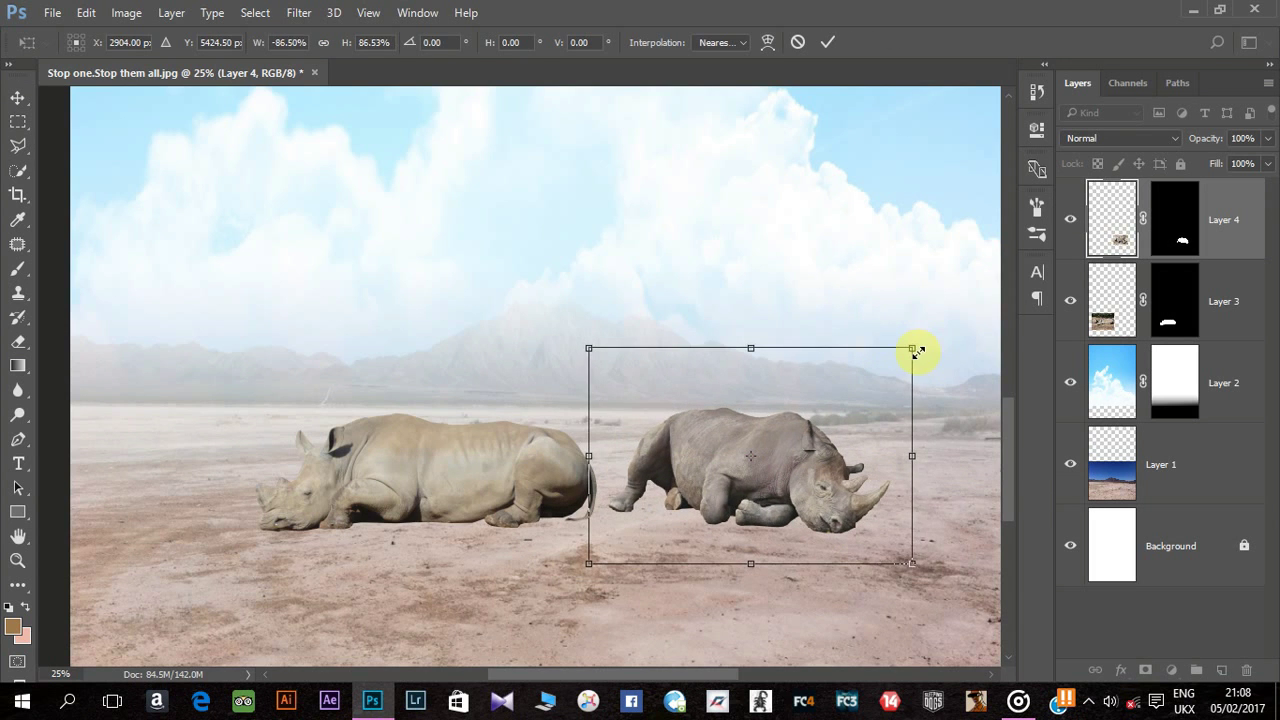
key(Return)
Step: Enlarge the left rhino (Layer 3) to about 134% and shift it slightly up-left
click(560, 480)
drag(616, 277, 706, 227)
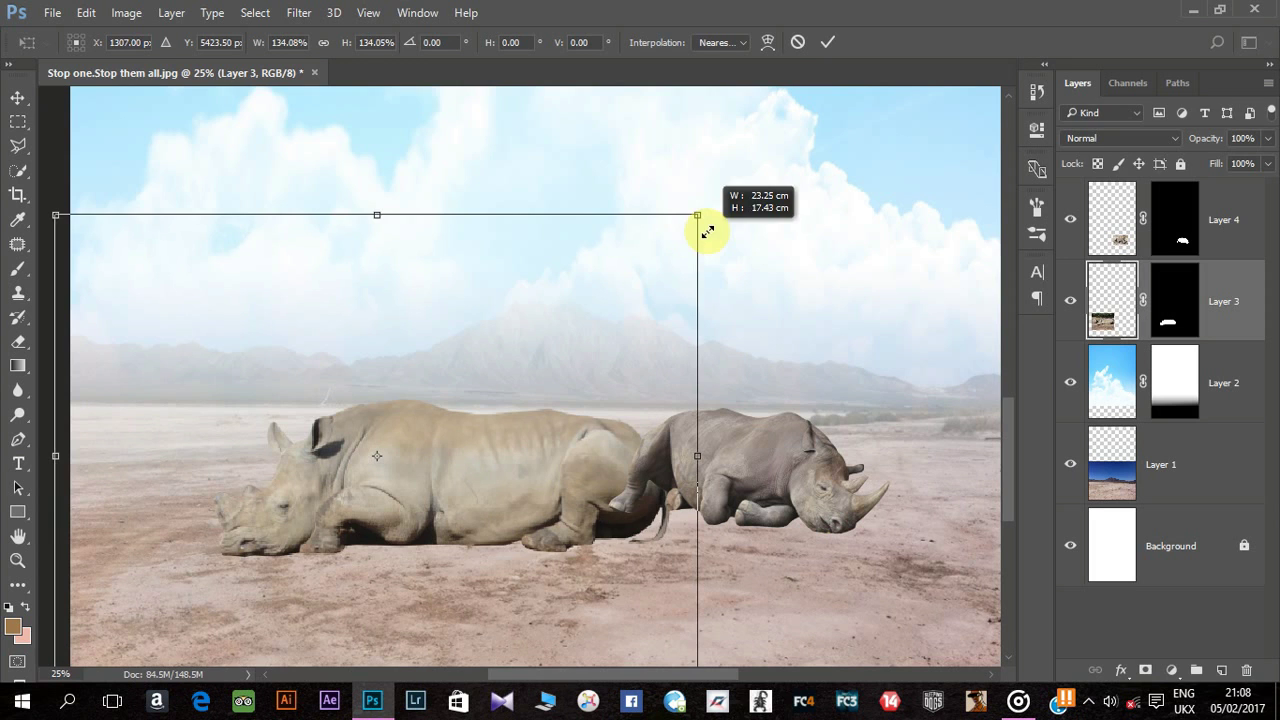
drag(543, 477, 531, 457)
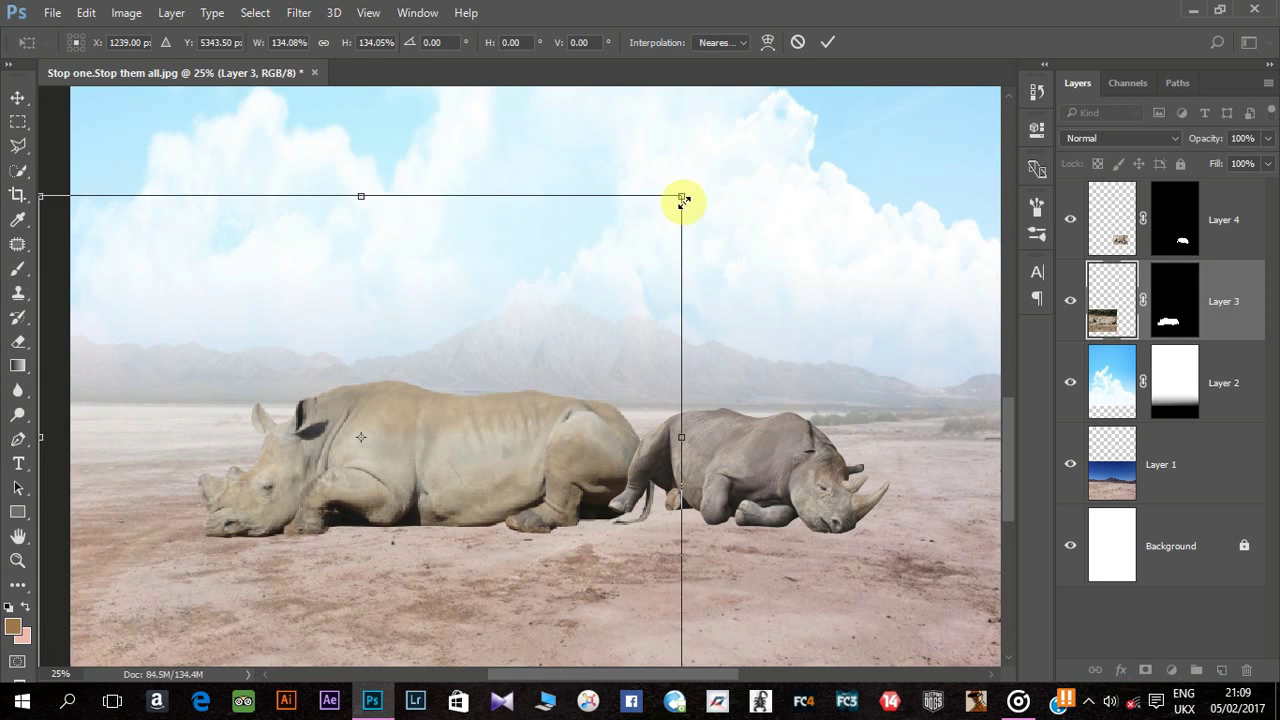
key(ctrl+minus)
key(Return)
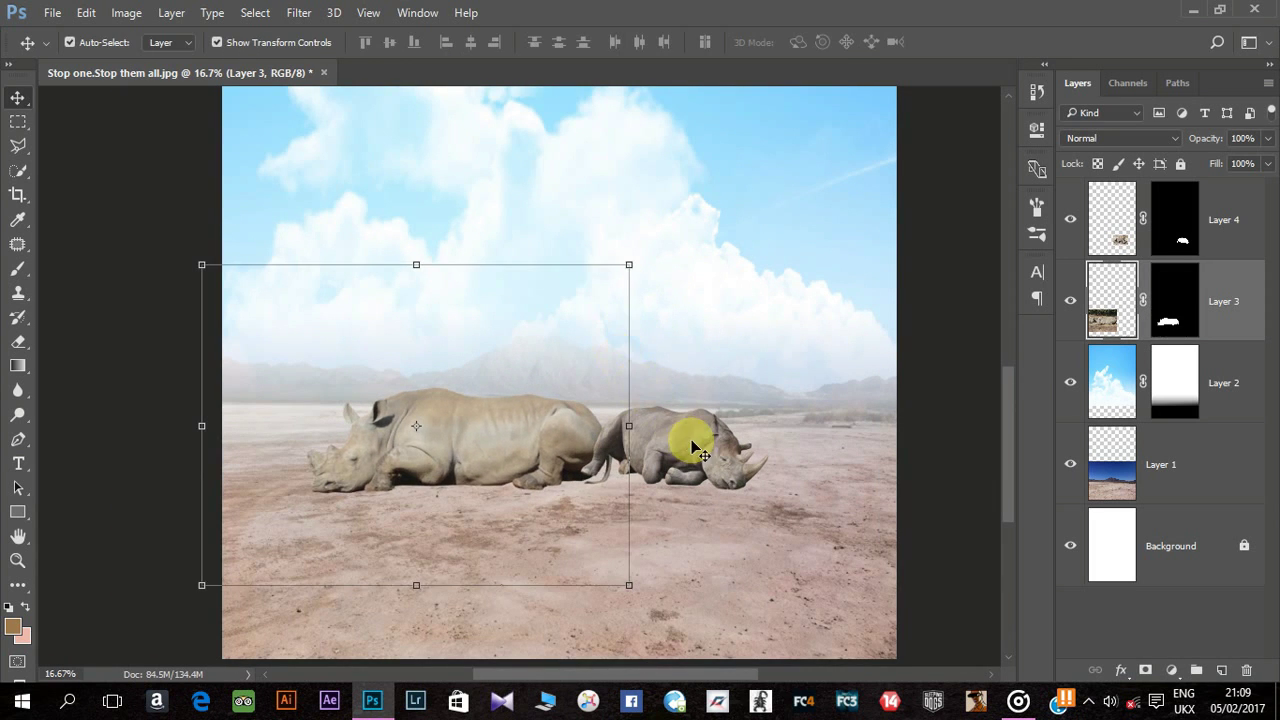
Step: Move Layer 4 below Layer 3 and shrink the small rhino to 61%, resting on the ground
mouse_move(1223, 220)
mouse_down()
mouse_move(1118, 293)
mouse_move(1118, 338)
mouse_up()
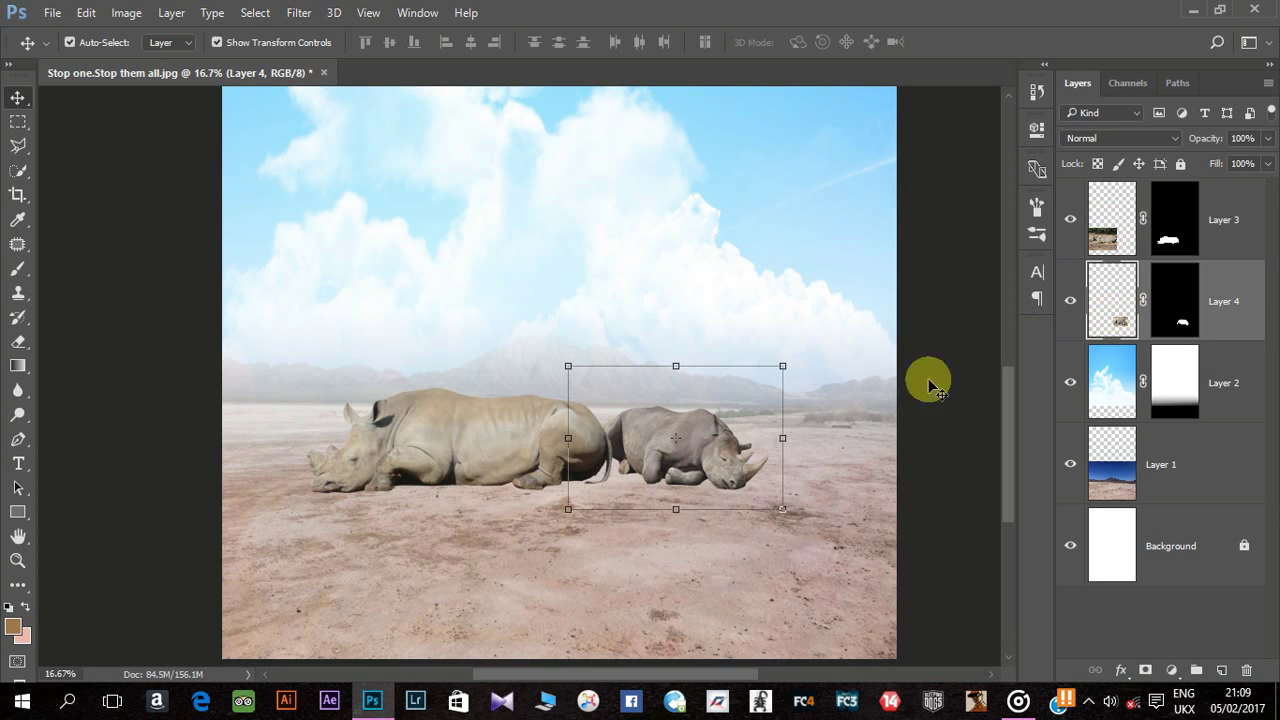
drag(787, 367, 757, 406)
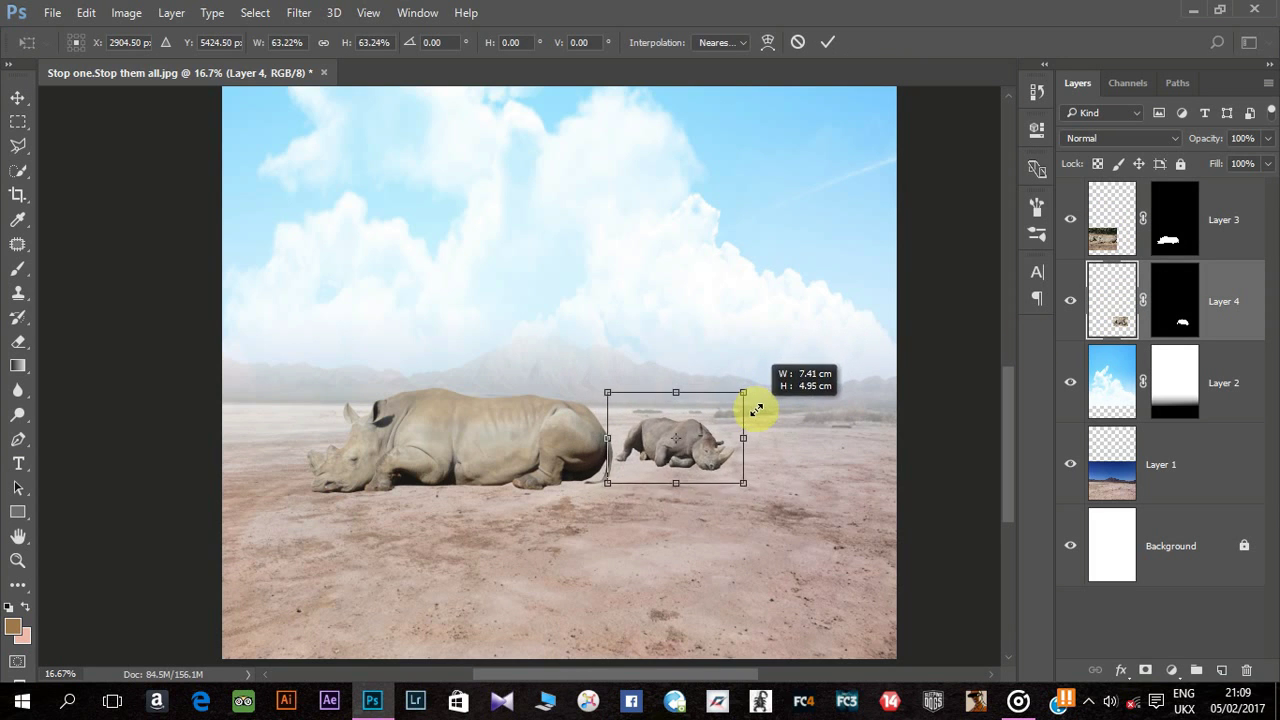
drag(709, 445, 710, 457)
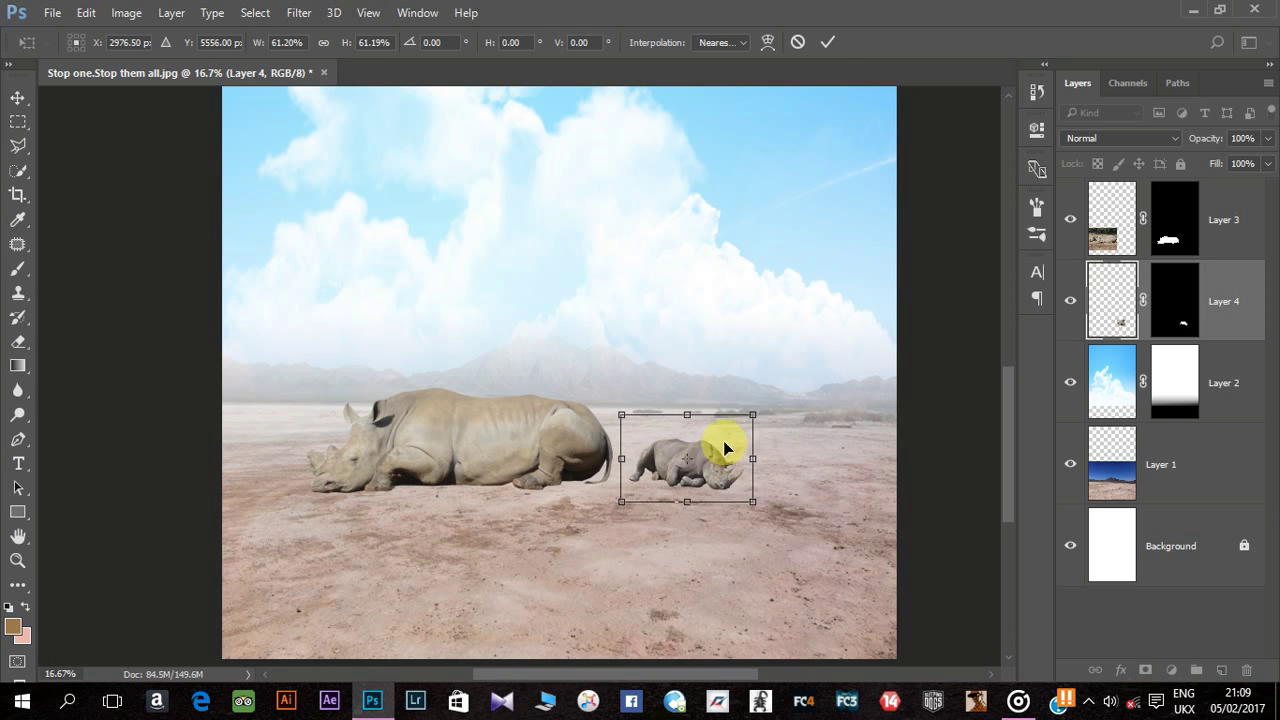
key(Return)
click(934, 446)
Step: Apply the layer masks of both the small and large rhino layers permanently
click(1173, 297)
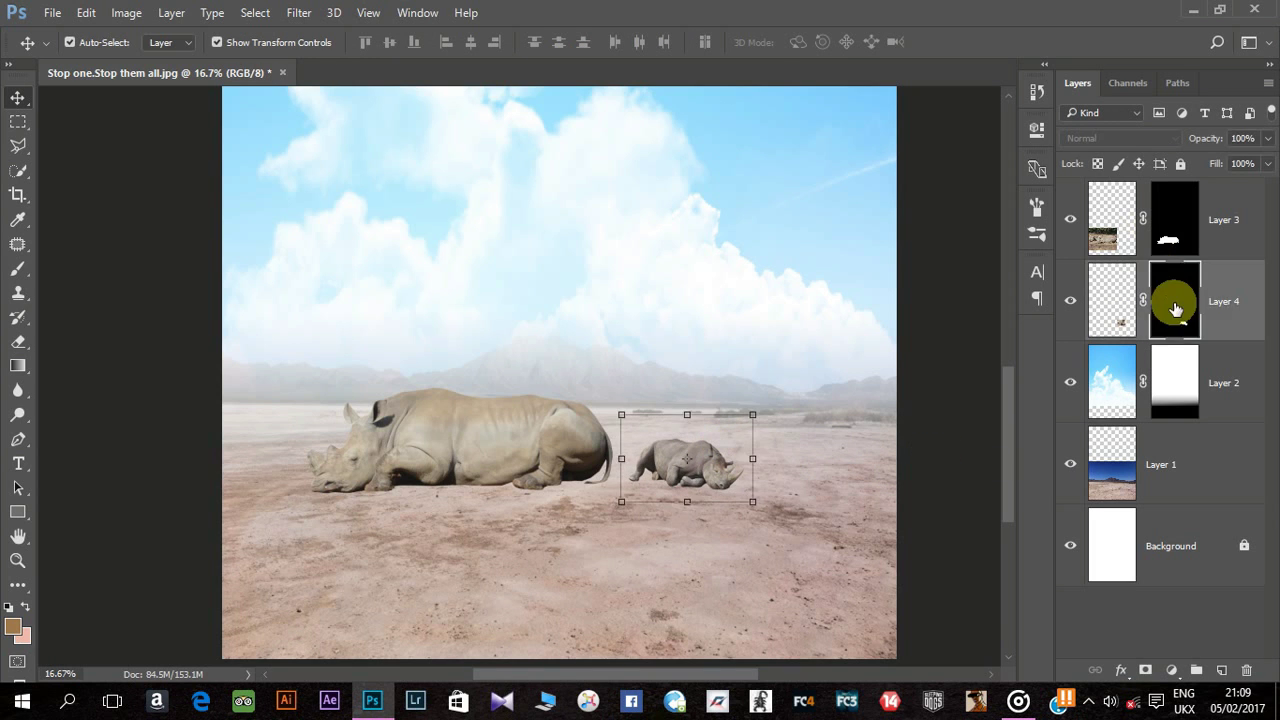
right_click(1173, 297)
click(1140, 363)
click(1189, 219)
right_click(1189, 219)
click(1175, 272)
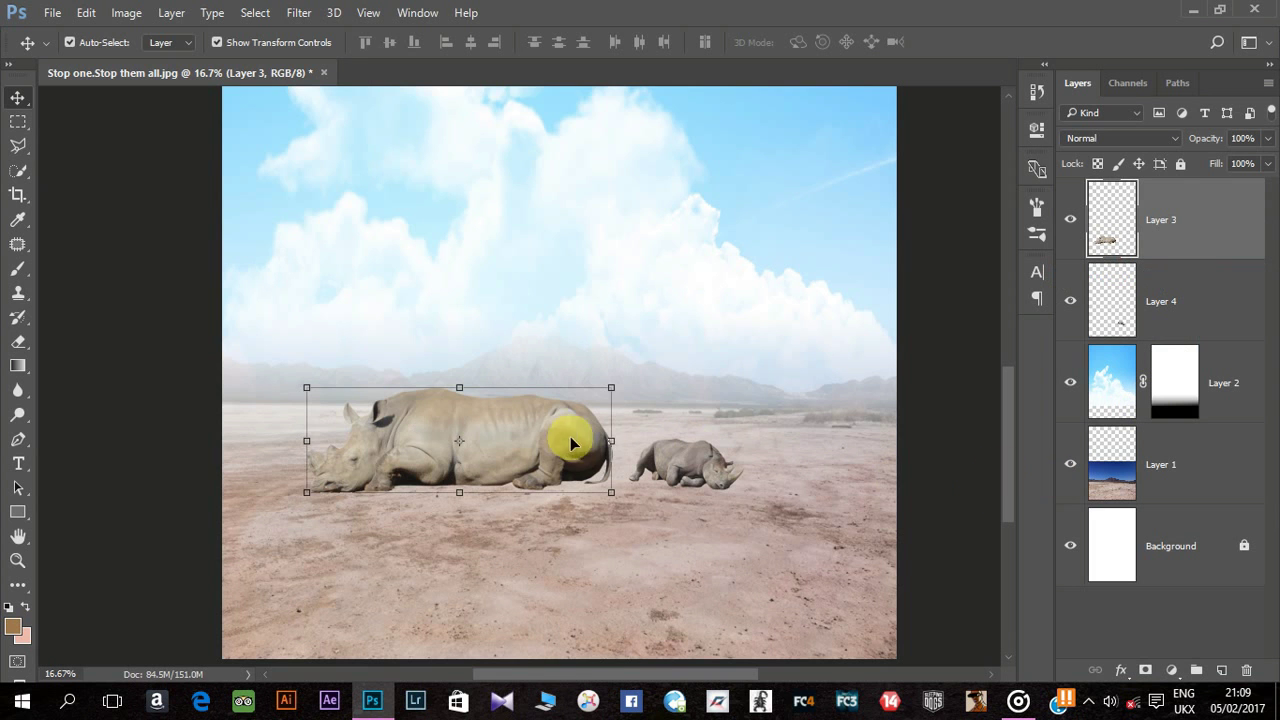
Step: Polygonal-lasso a selection around the area in front of the rhino's horn
click(18, 145)
scroll(134, 323, up, 2)
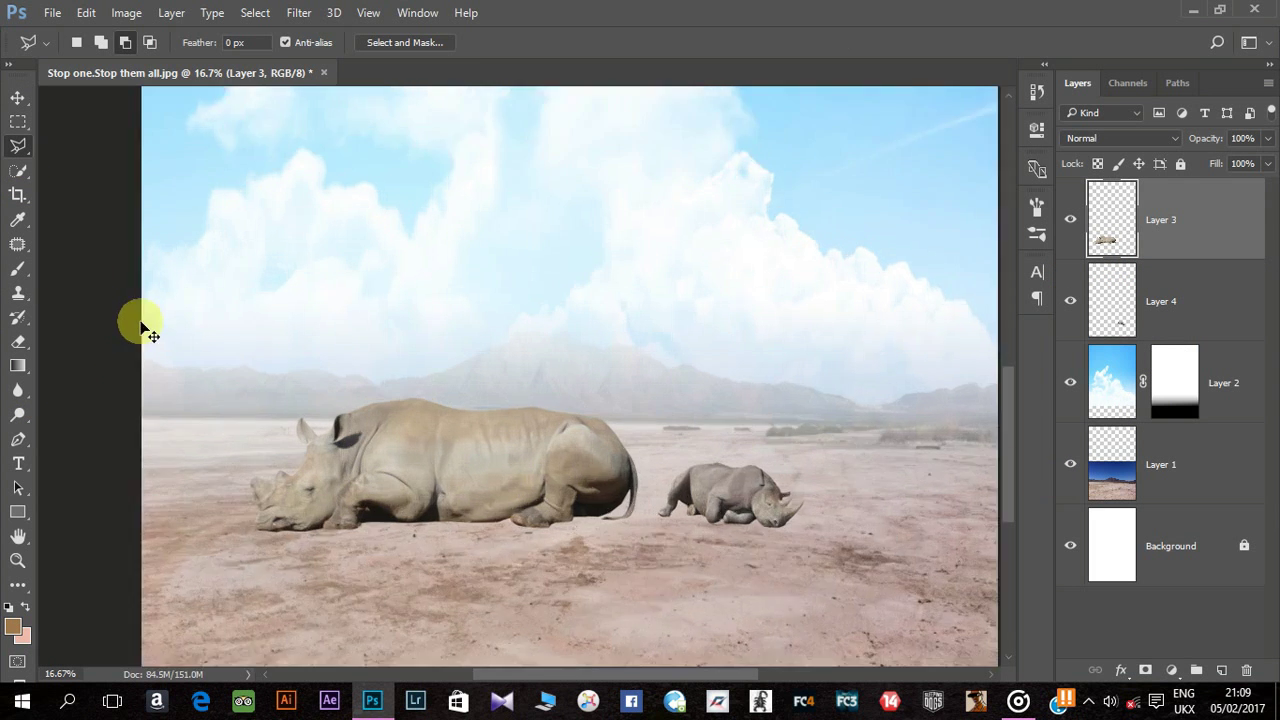
scroll(223, 486, up, 3)
scroll(578, 483, up, 1)
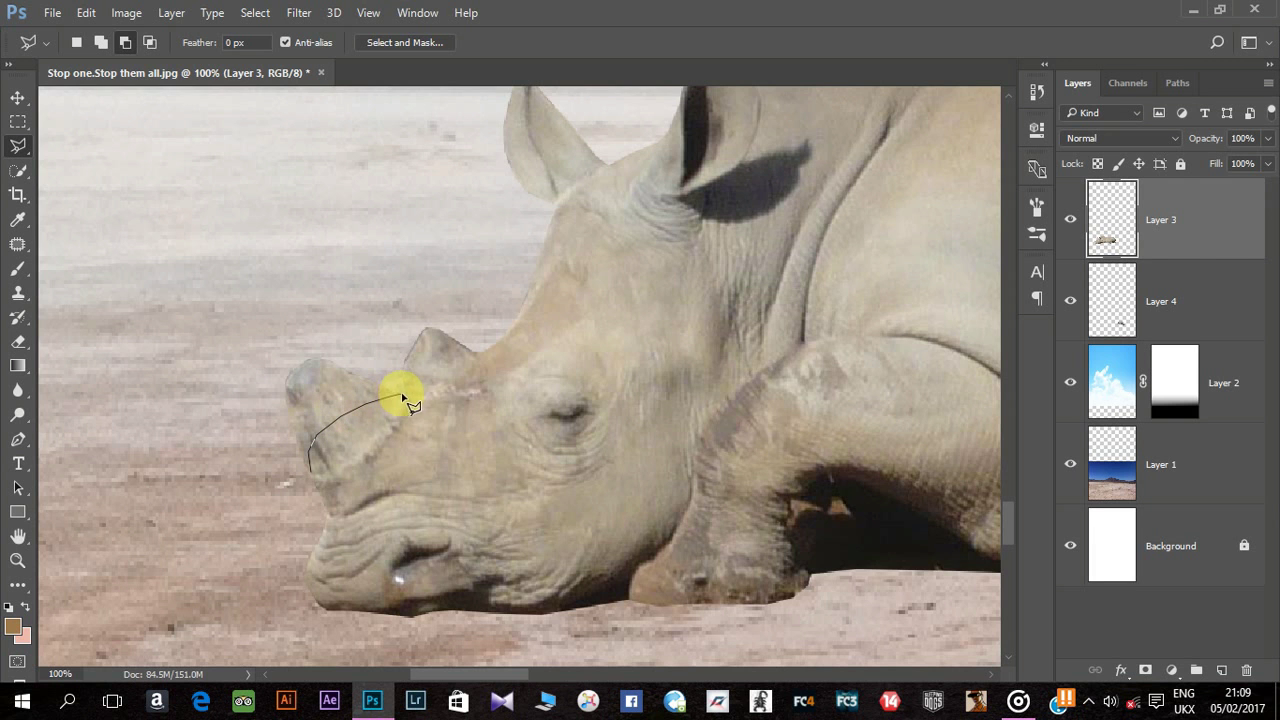
click(395, 362)
click(293, 340)
click(270, 372)
click(316, 474)
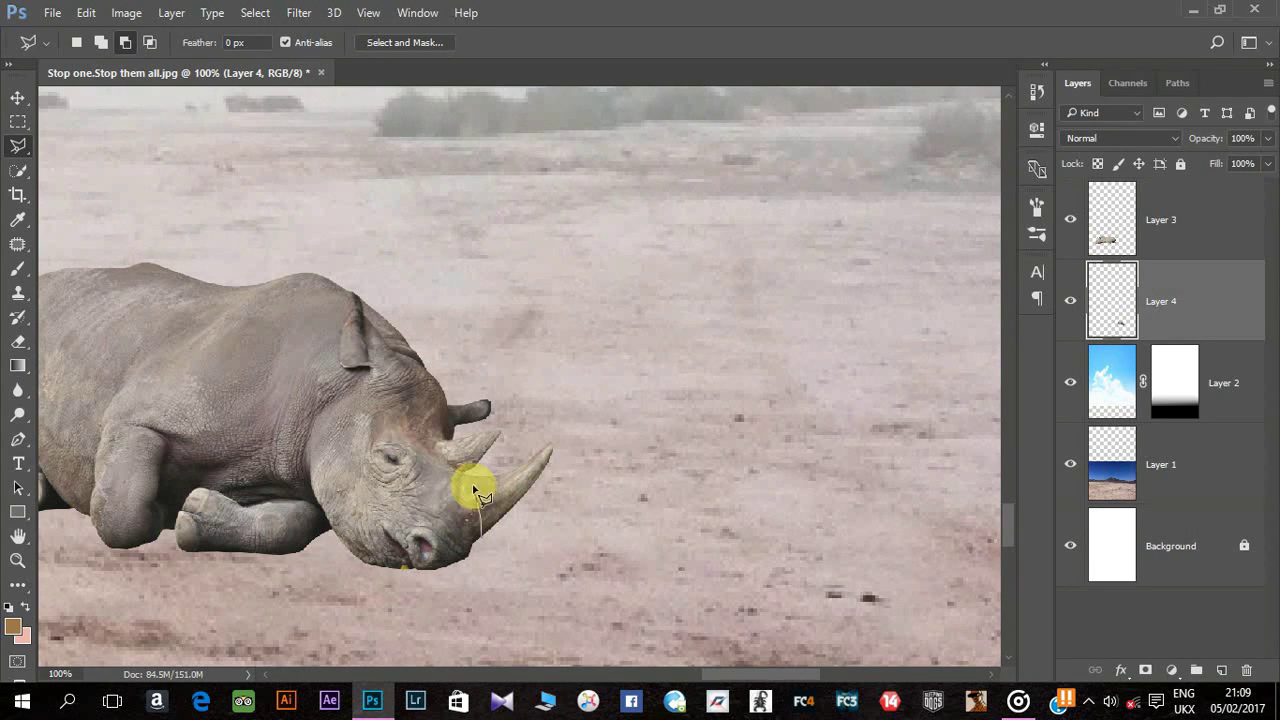
Step: Polygonal-lasso a selection around the small rhino's horn tip
click(456, 433)
click(511, 417)
click(589, 423)
click(589, 491)
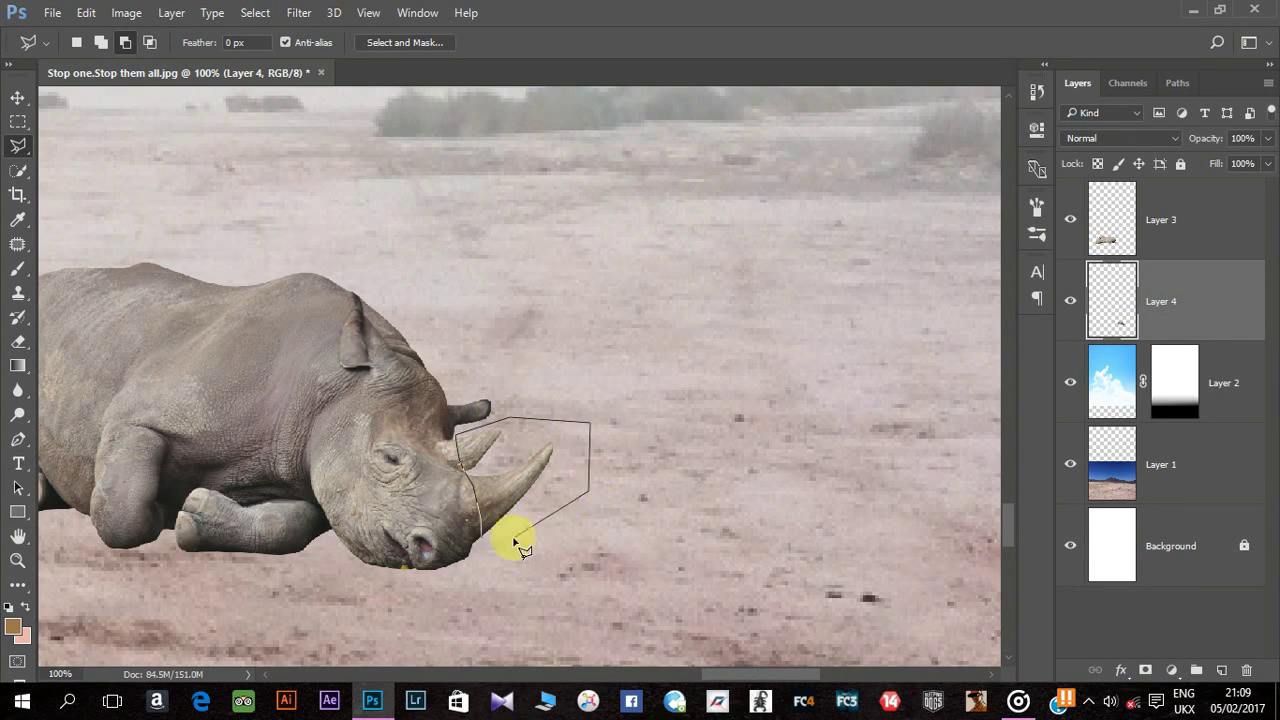
double_click(494, 538)
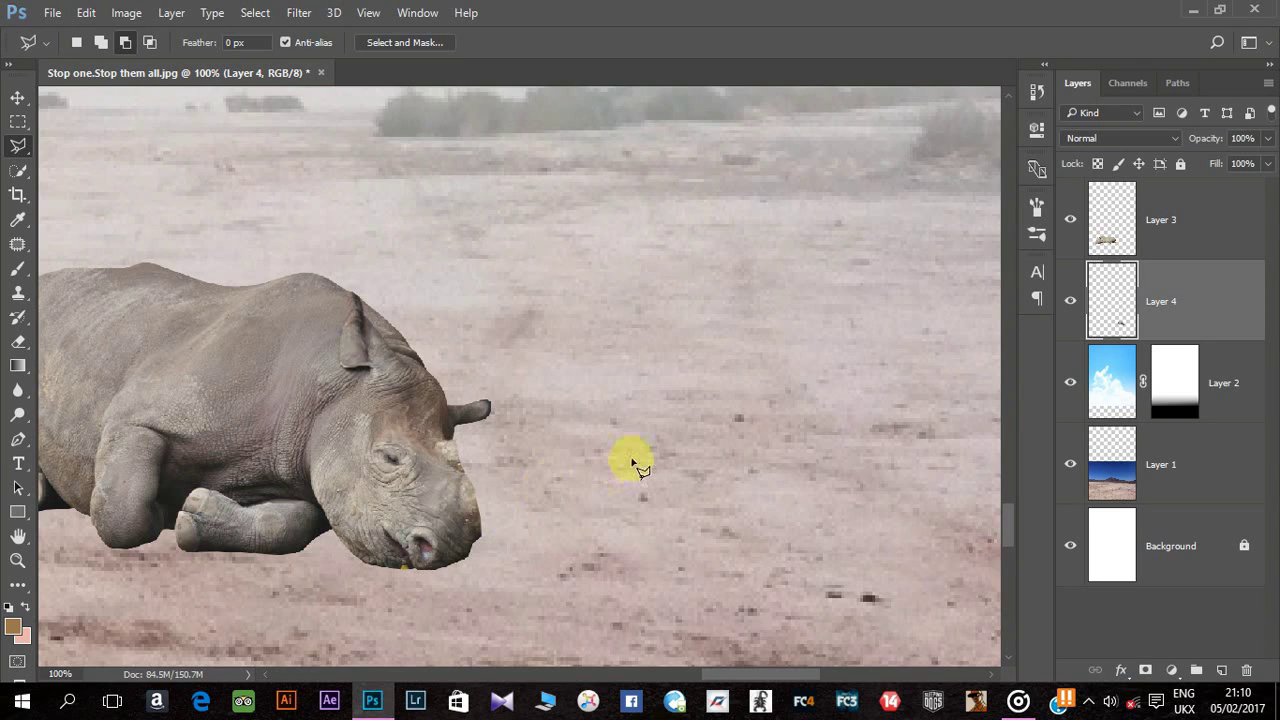
key(ctrl+minus)
key(ctrl+minus)
key(ctrl+minus)
key(ctrl+minus)
key(ctrl+minus)
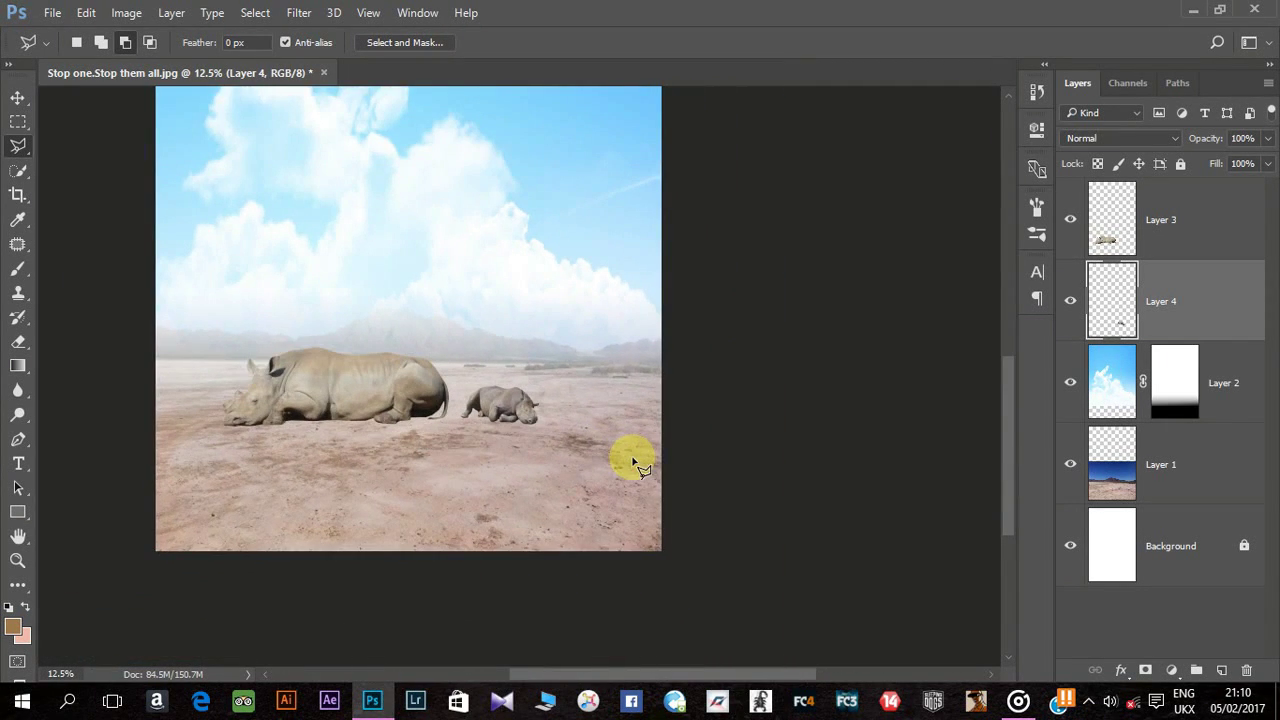
Step: Create a new empty shadow layer above the sky layer (Layer 2)
click(1180, 384)
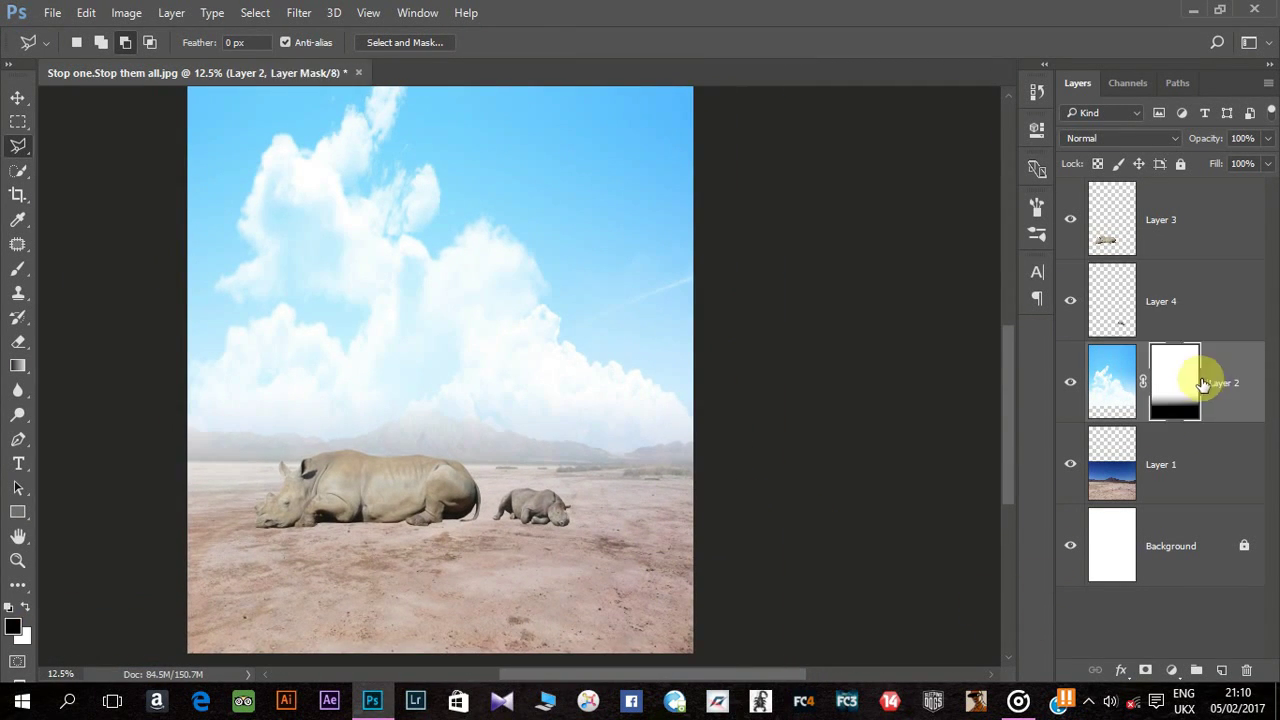
key(ctrl+shift+n)
key(Return)
key(ctrl+plus)
key(ctrl+plus)
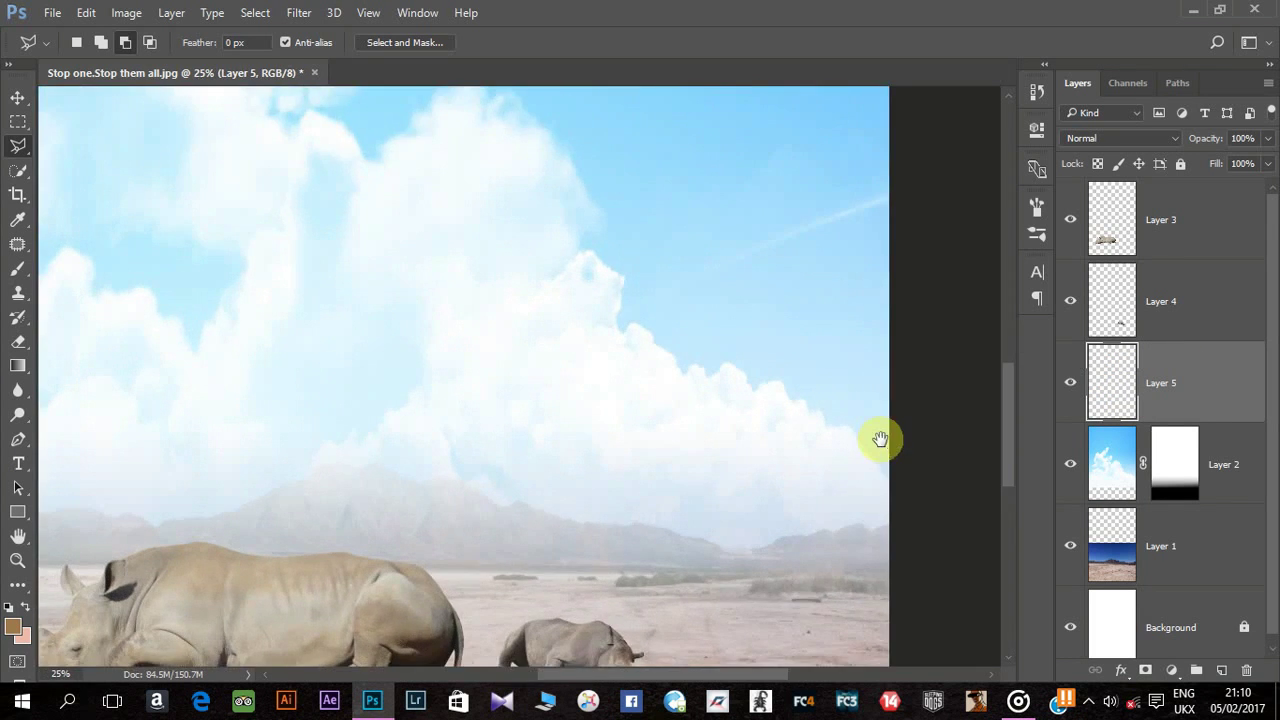
Step: Set up a soft round black brush at 60% opacity
key(b)
right_click(287, 377)
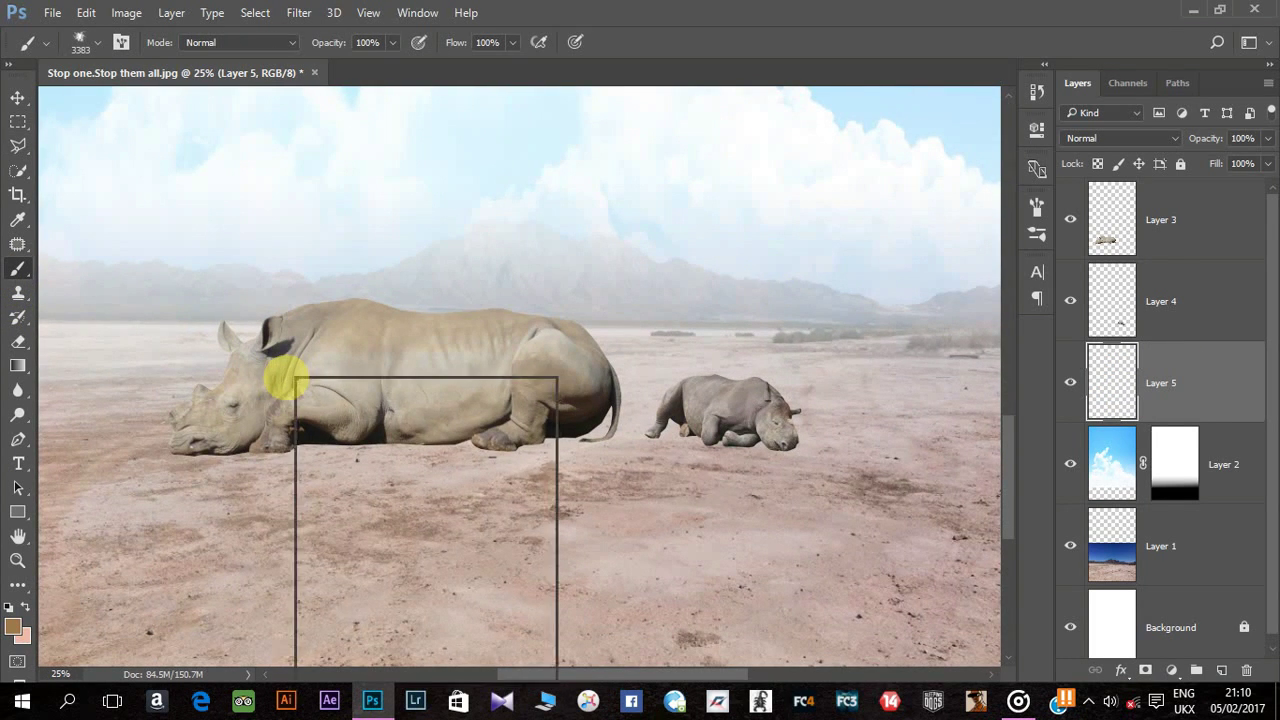
click(380, 490)
key(Return)
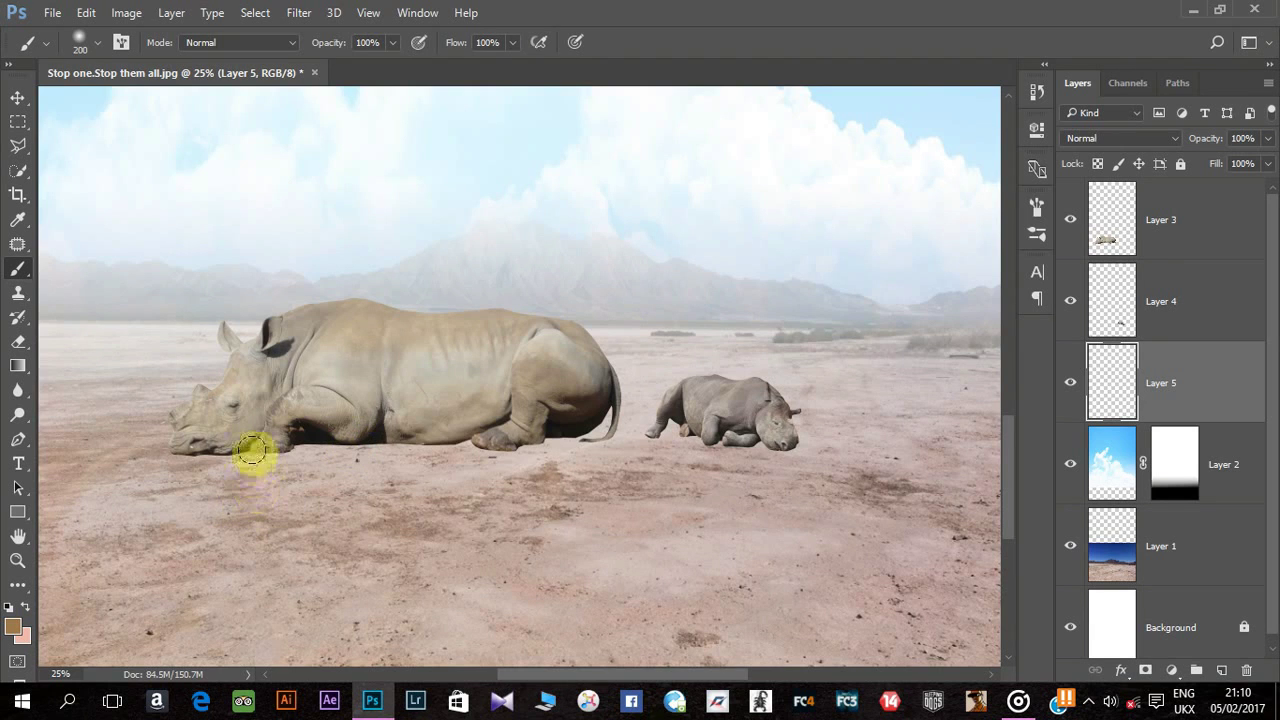
drag(326, 40, 286, 92)
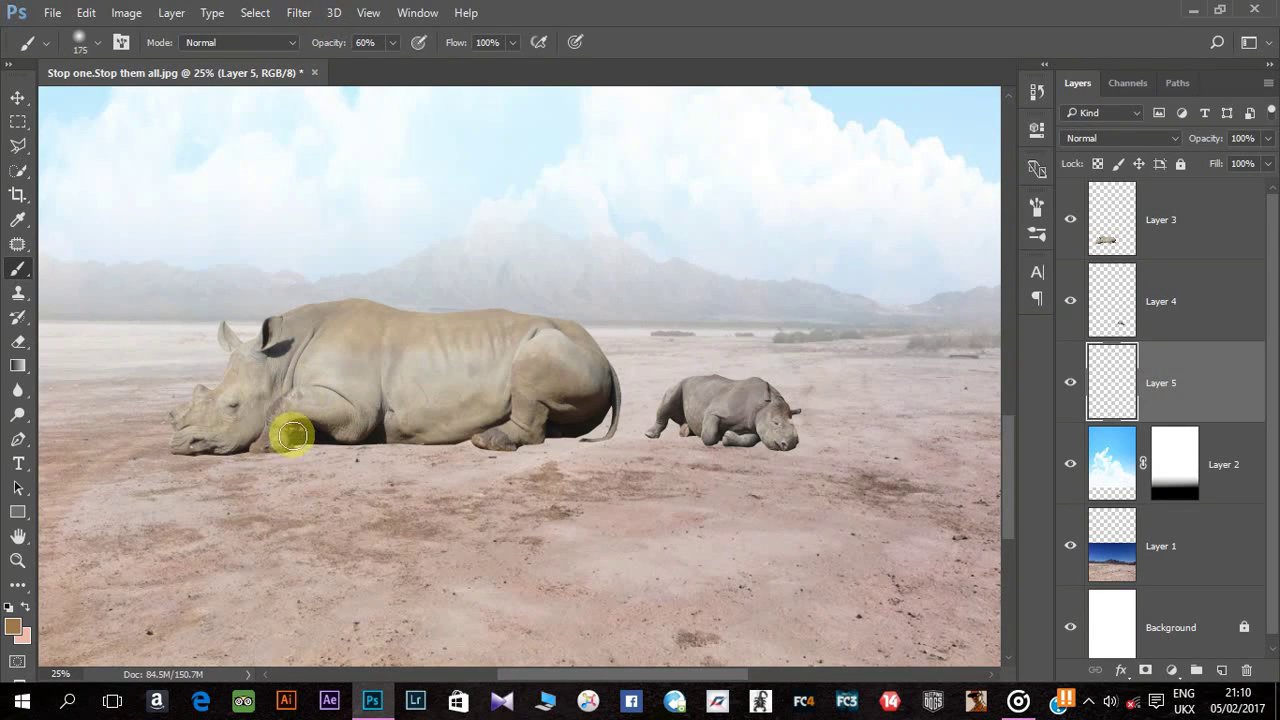
right_click(288, 444)
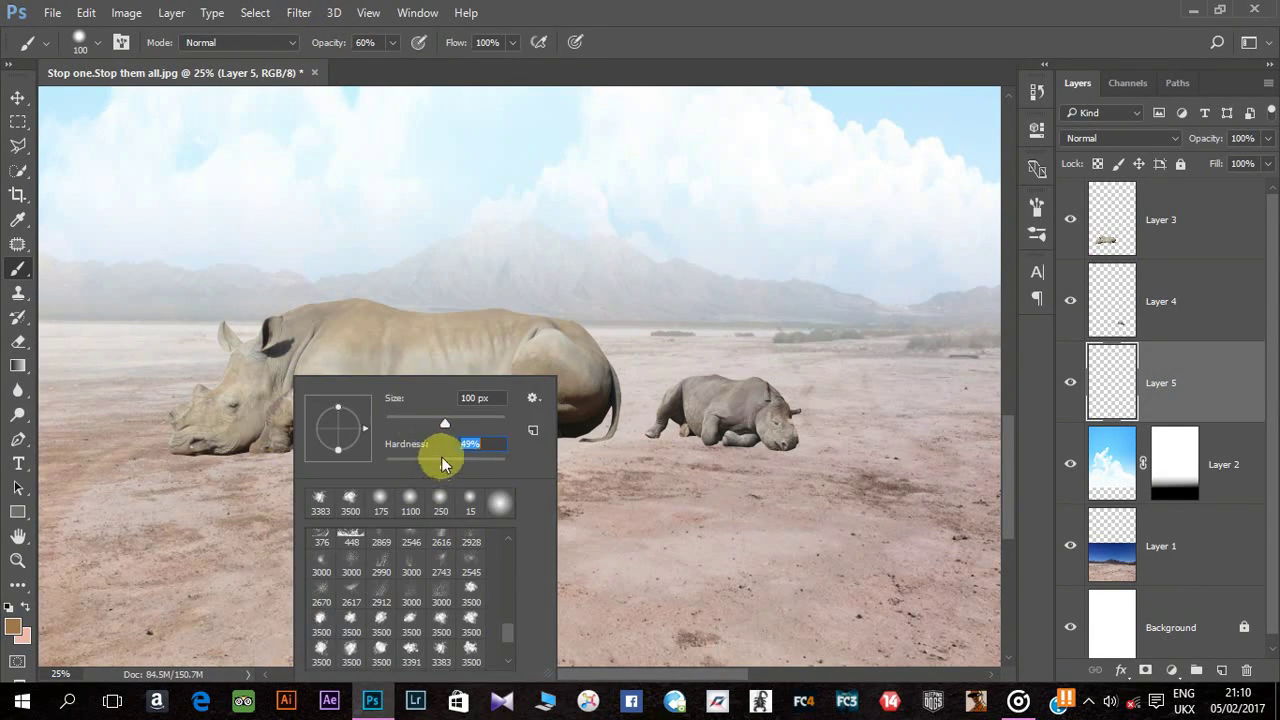
key(Return)
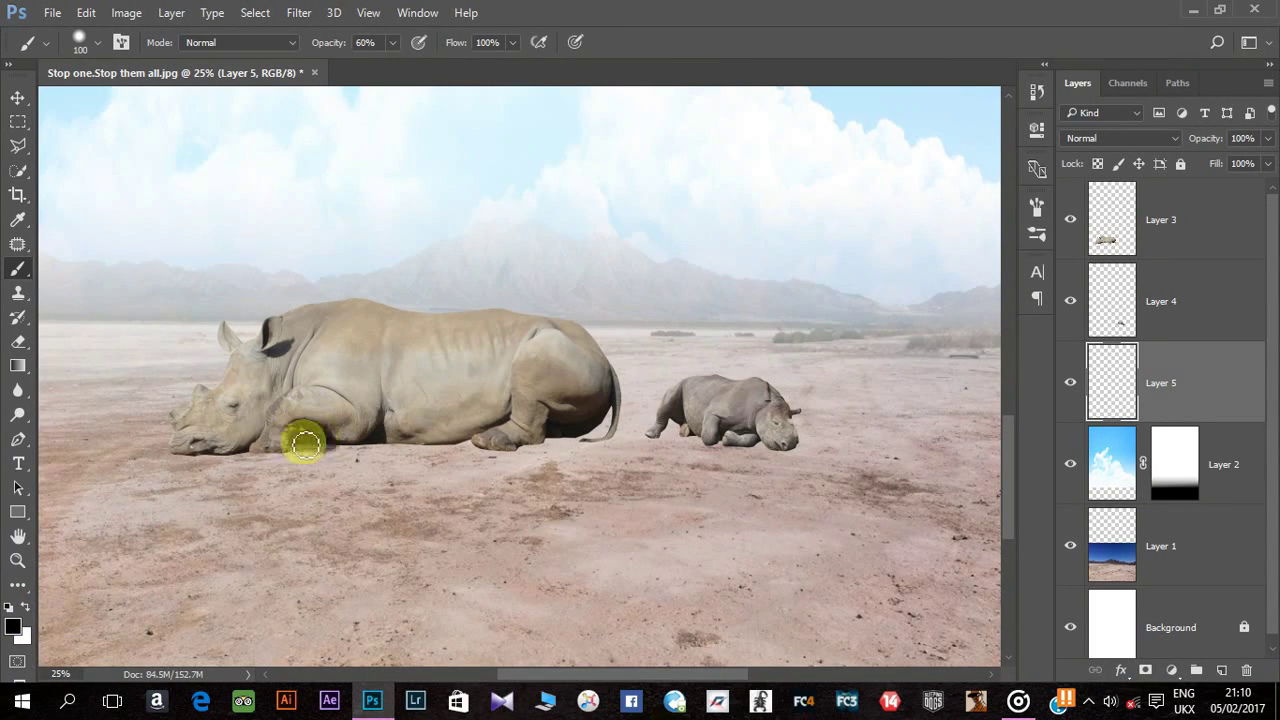
Step: Paint soft dark shadows beneath the large rhino's belly and under the small rhino
drag(304, 443, 267, 443)
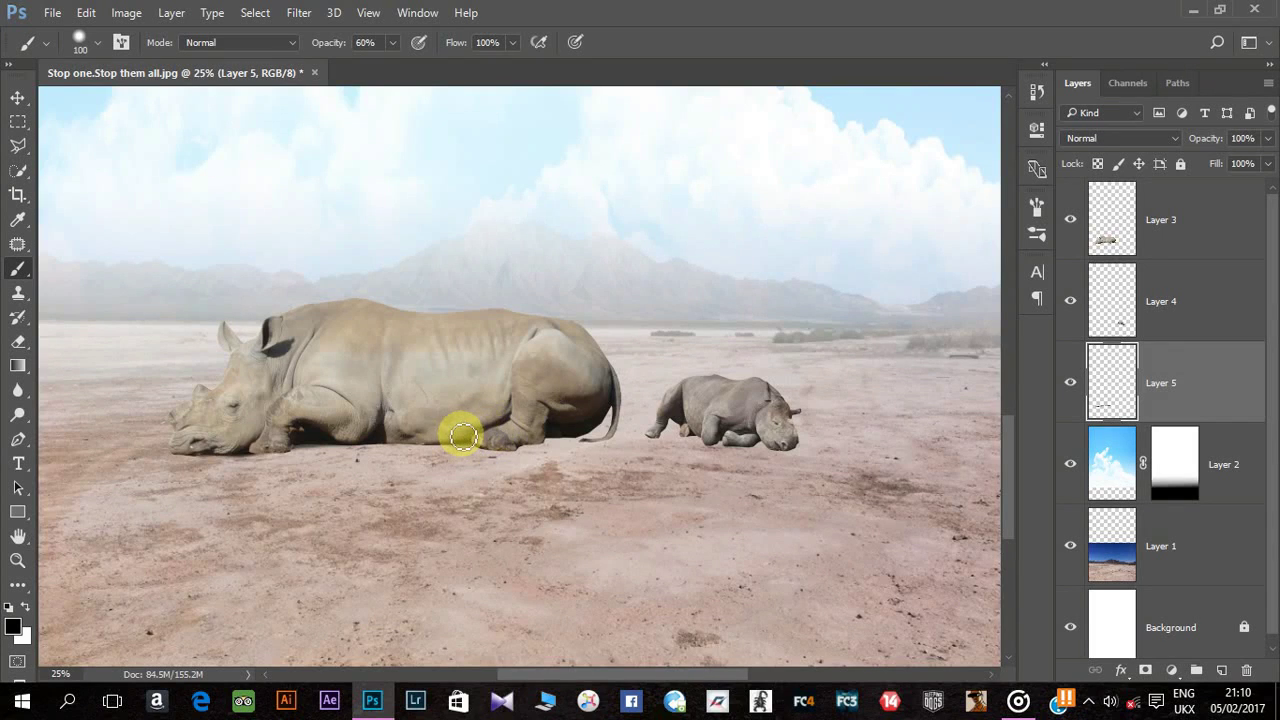
mouse_move(484, 437)
mouse_down()
mouse_move(558, 438)
mouse_move(520, 440)
mouse_move(603, 421)
mouse_move(707, 452)
mouse_up()
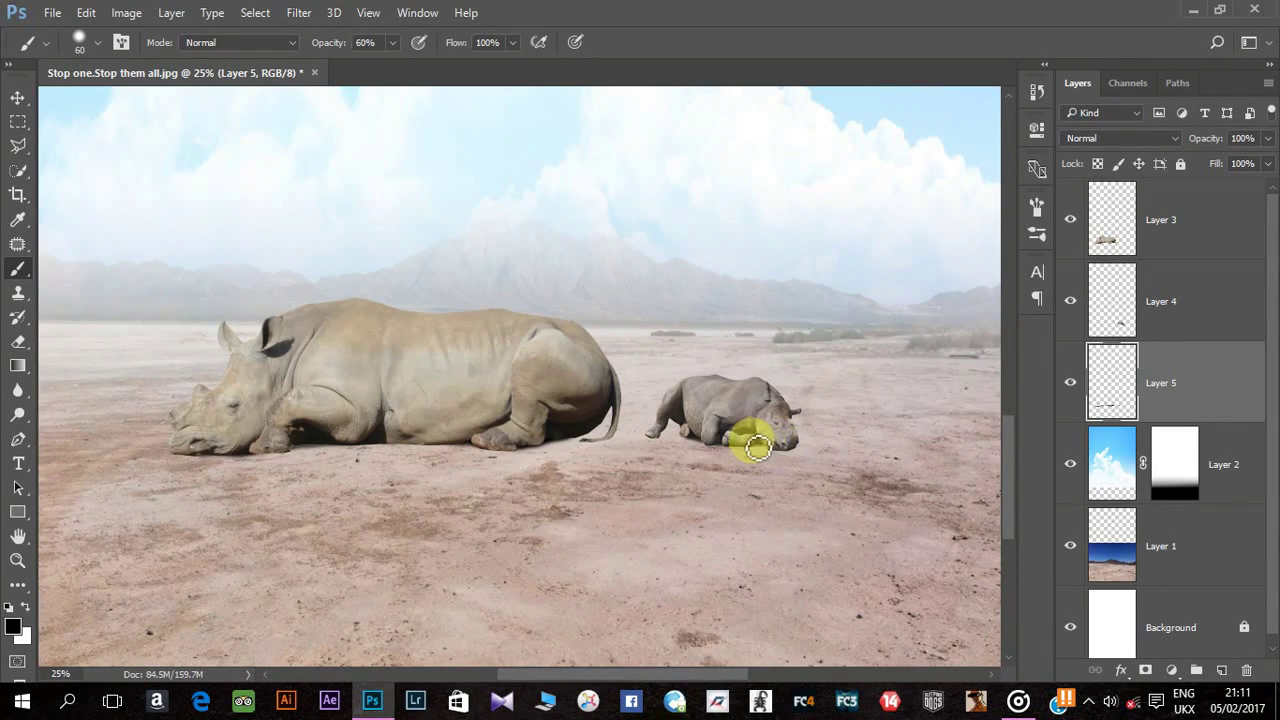
drag(781, 450, 696, 440)
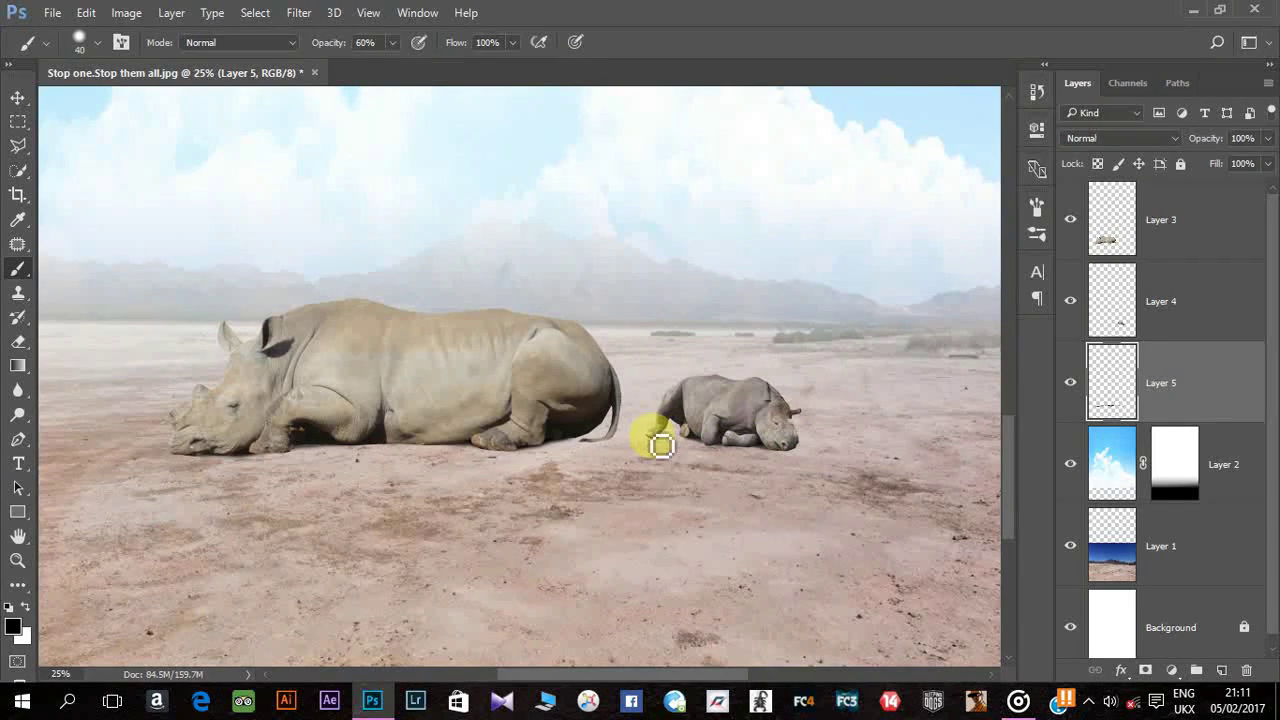
mouse_move(667, 447)
mouse_down()
mouse_move(786, 477)
mouse_move(663, 445)
mouse_up()
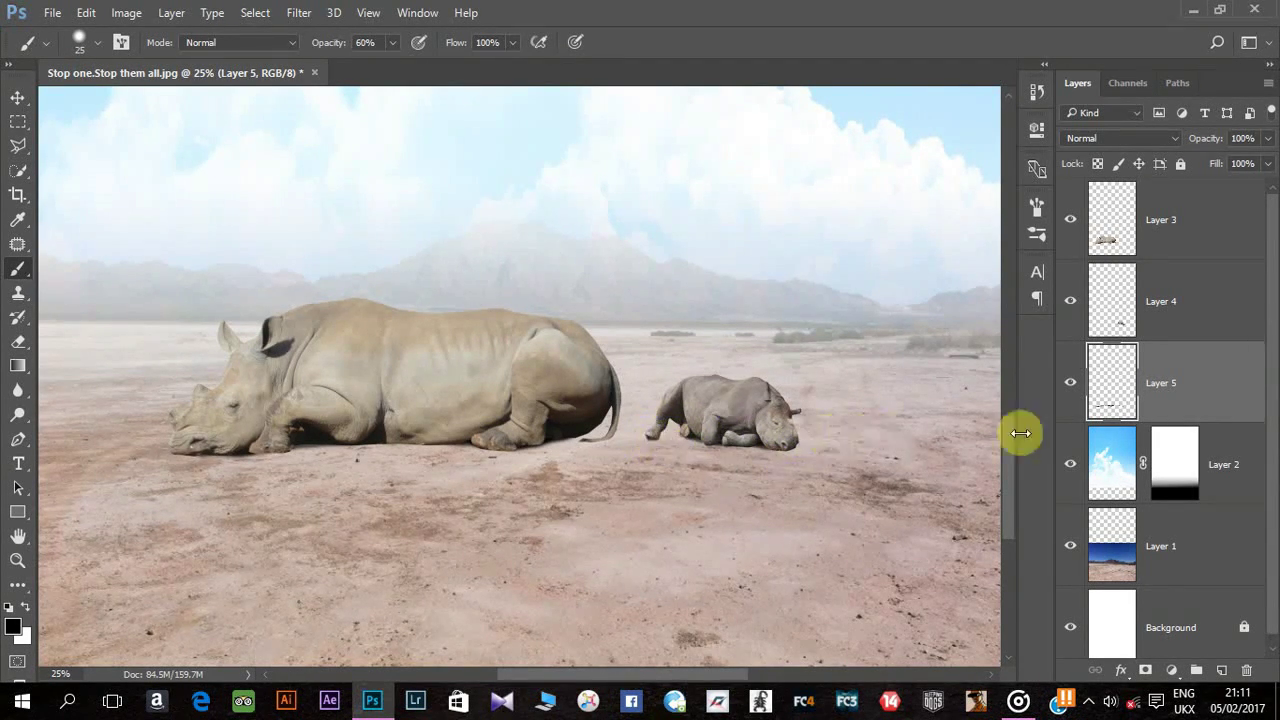
Step: Duplicate the shadow layer and soften the copy with a 42.9-pixel Gaussian Blur
key(ctrl+j)
click(299, 14)
mouse_move(308, 220)
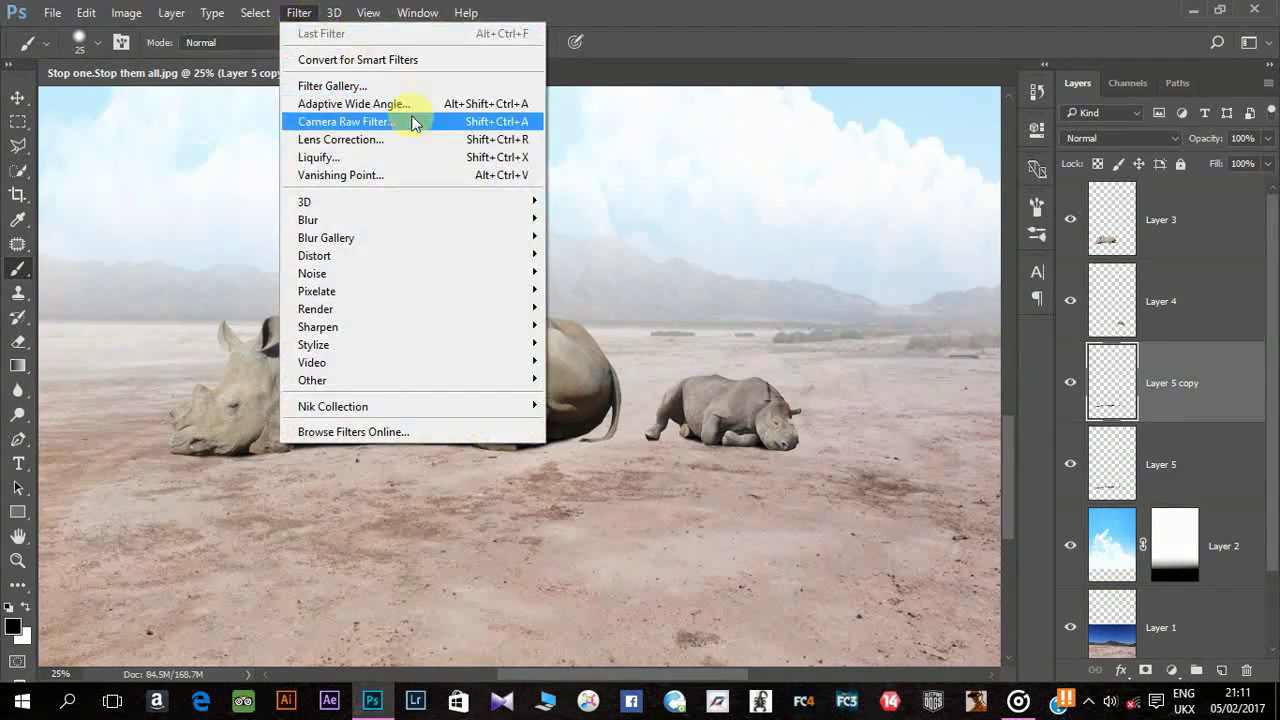
click(590, 287)
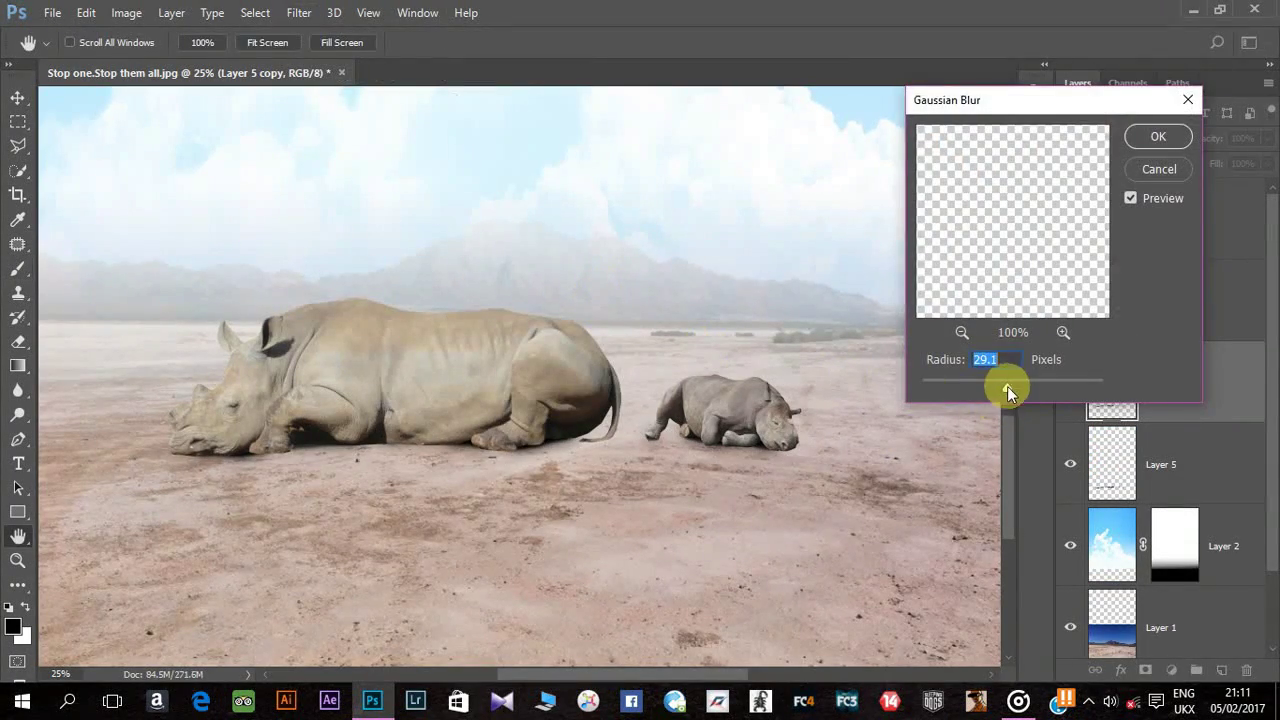
click(1157, 136)
click(1070, 388)
click(1070, 388)
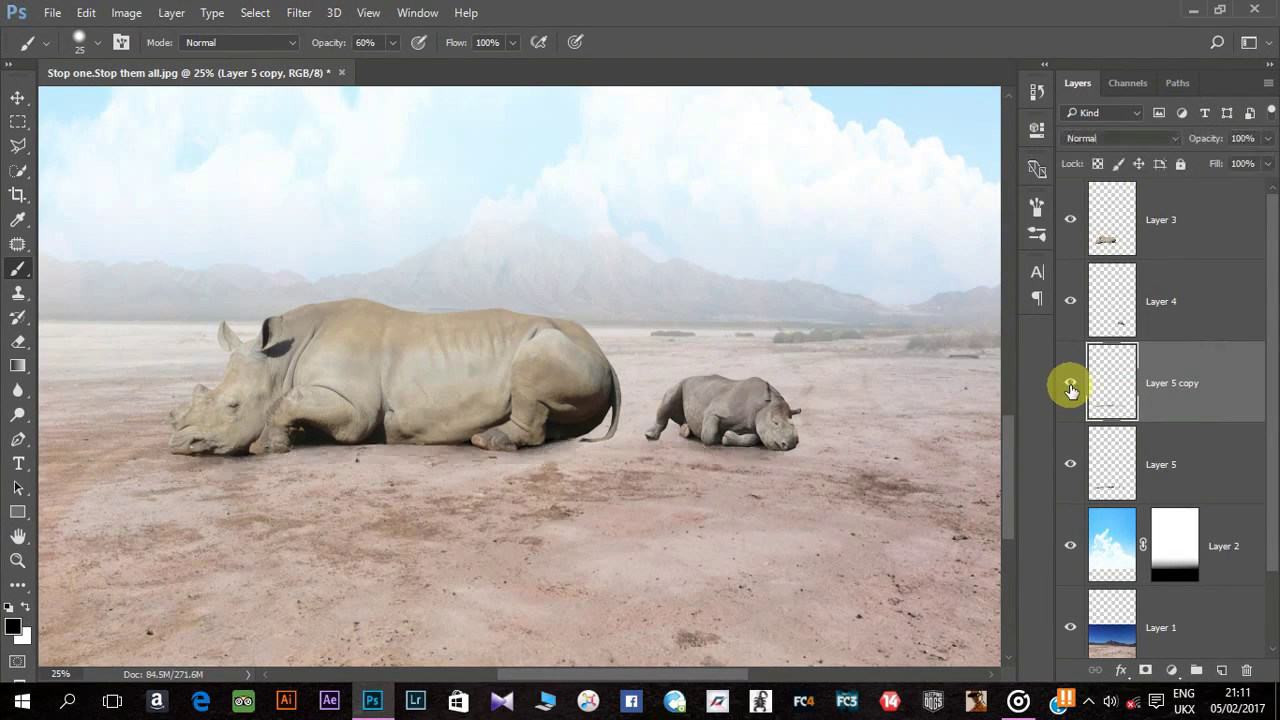
key(ctrl+minus)
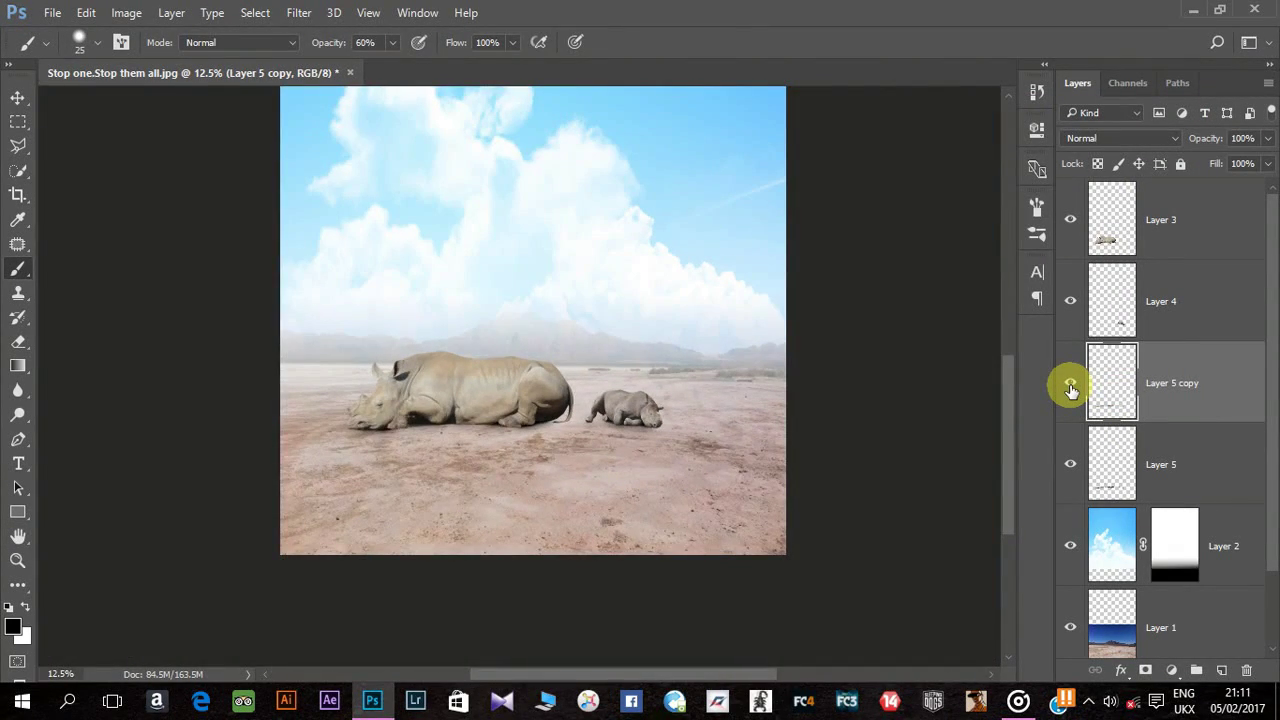
Step: Group the rhino and shadow layers (Layers 3–5) into Group 1
click(1160, 228)
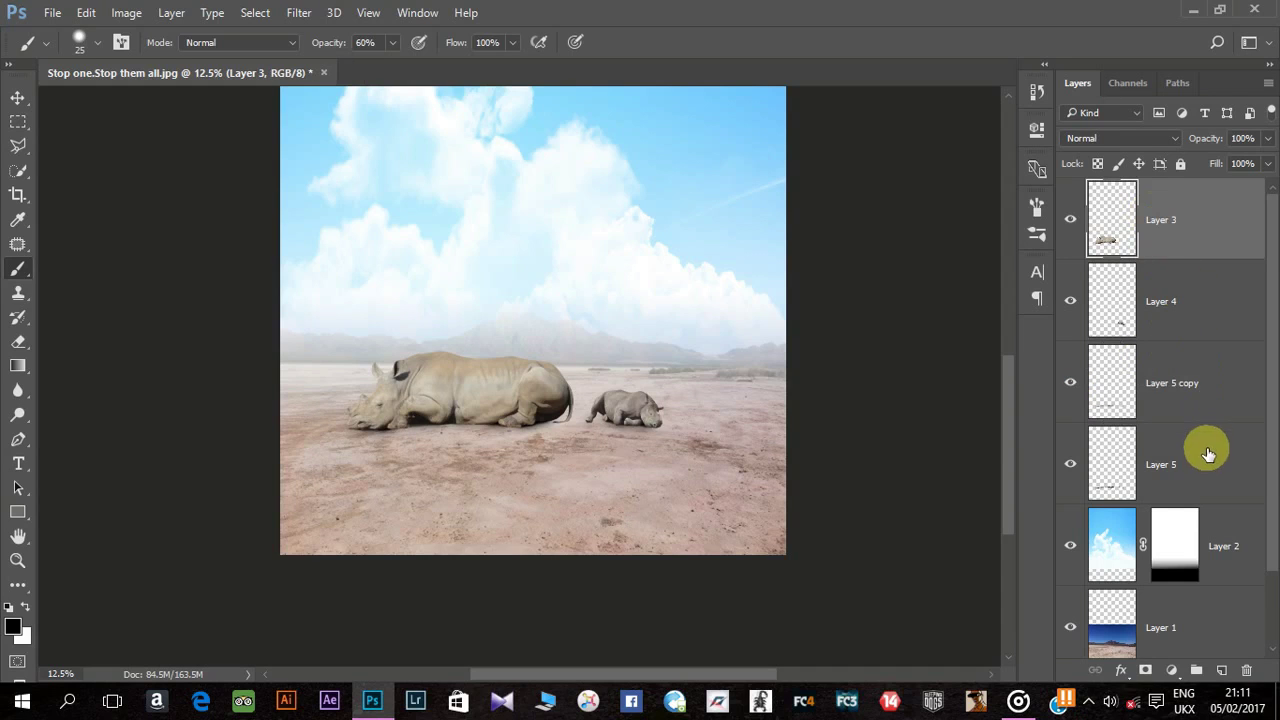
shift+click(1205, 450)
mouse_move(1205, 450)
mouse_down()
mouse_move(1192, 505)
mouse_move(1196, 670)
mouse_up()
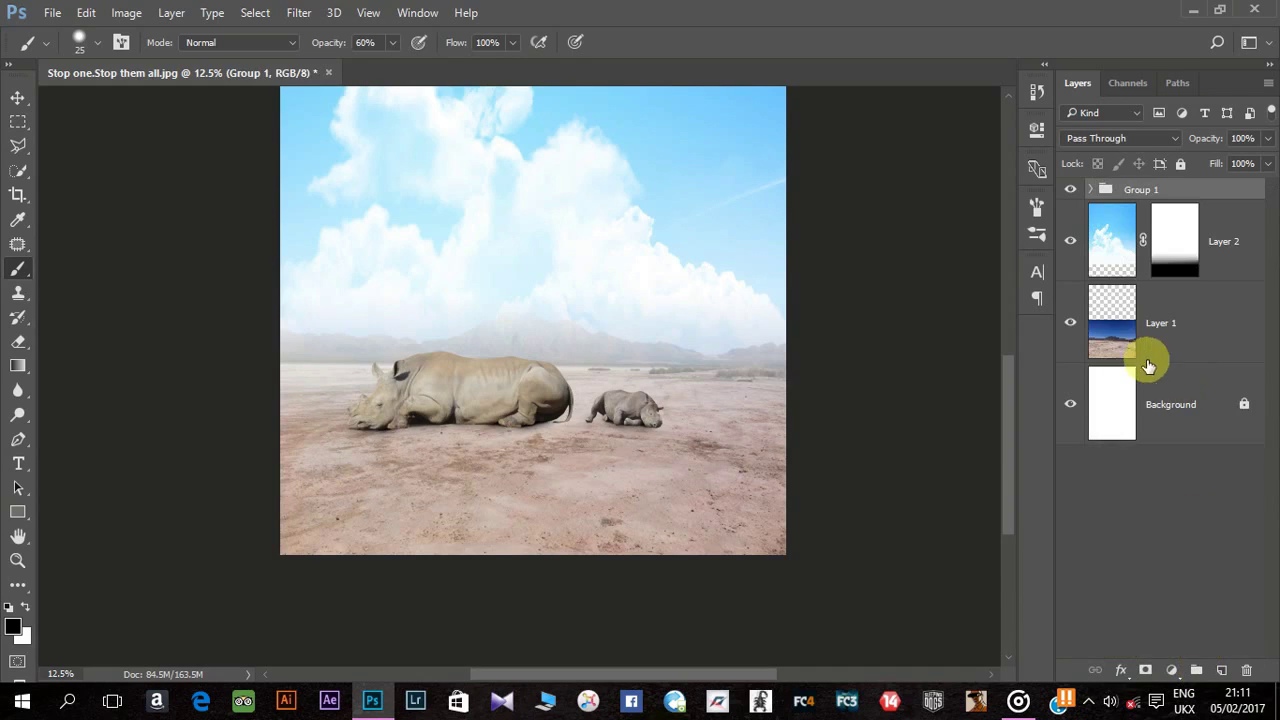
click(17, 98)
Step: Nudge the rhino group right, then give the desert Camera Raw Clarity +100, Contrast +40, lower highlights, Vibrance -10
key(shift+Right)
key(shift+Right)
key(shift+Right)
key(shift+Right)
key(shift+Right)
key(shift+Right)
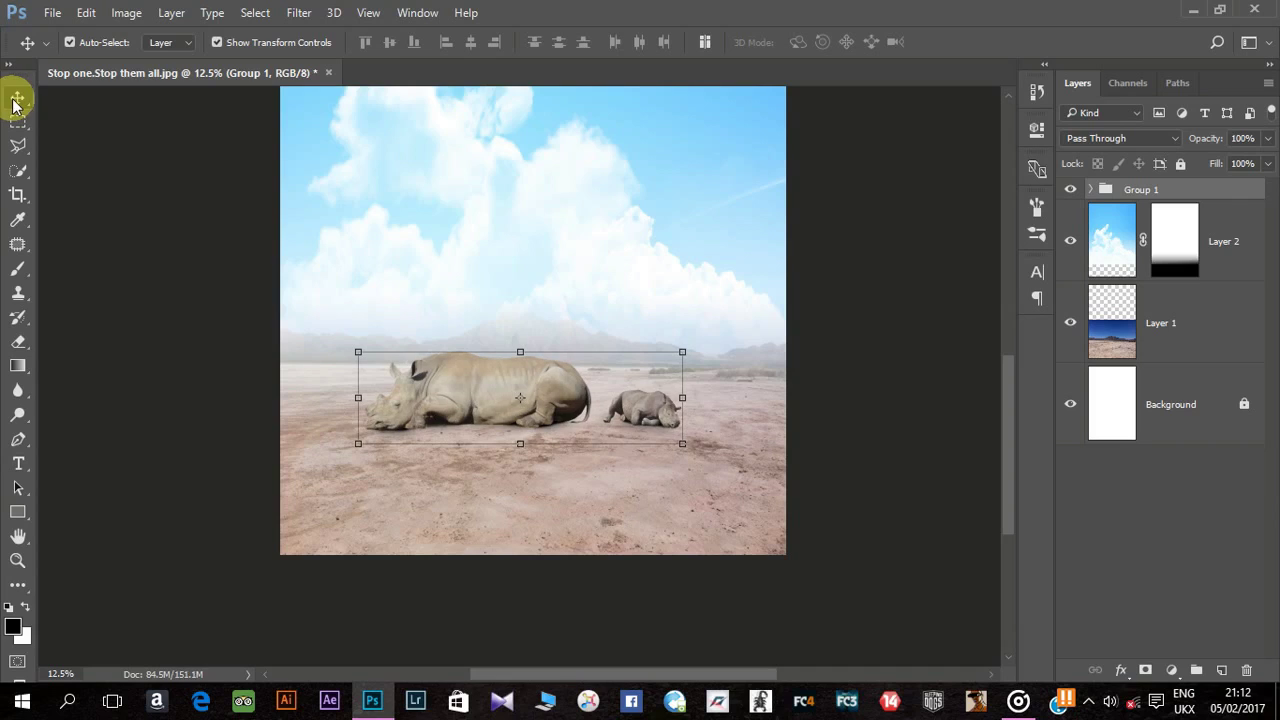
key(shift+Right)
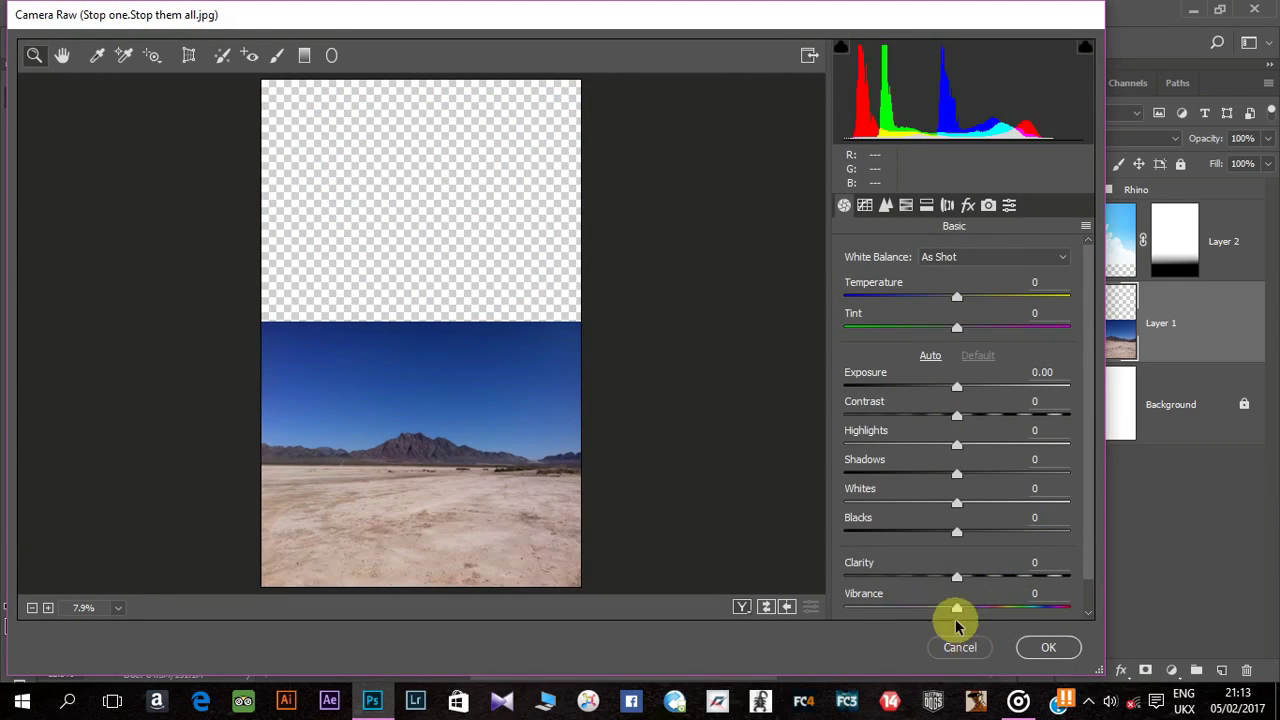
drag(955, 578, 1068, 578)
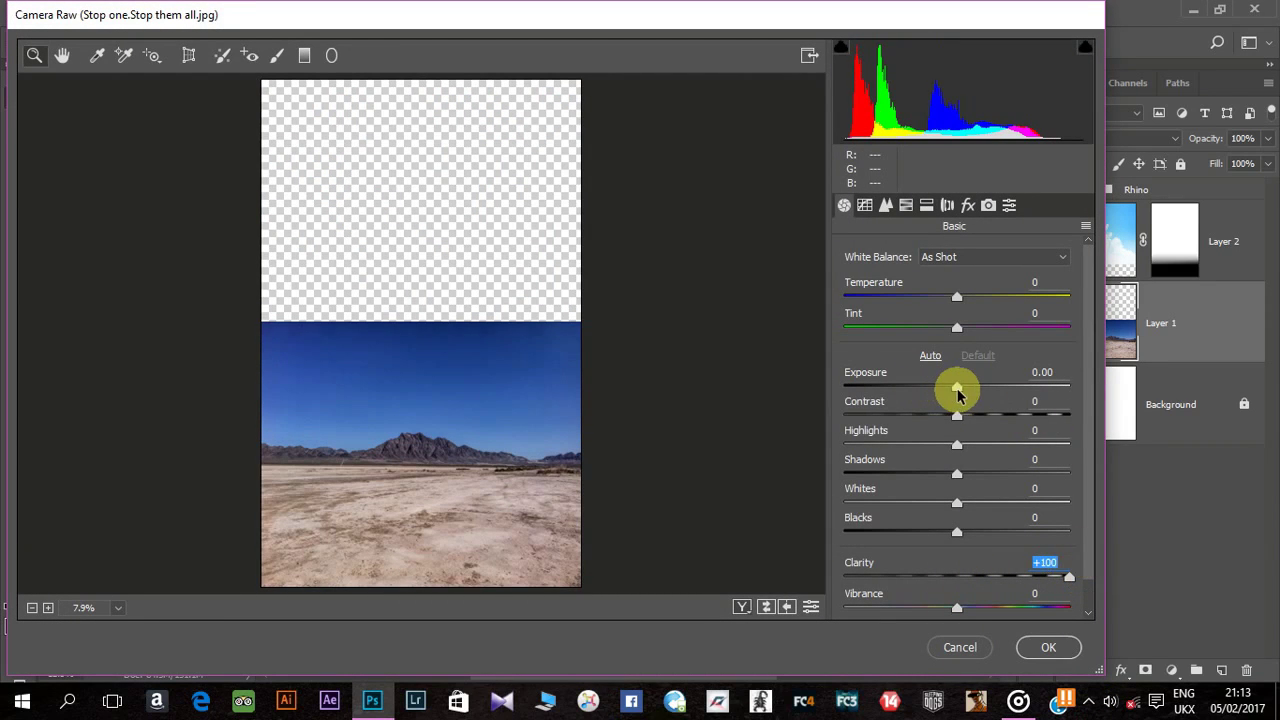
drag(957, 387, 1022, 418)
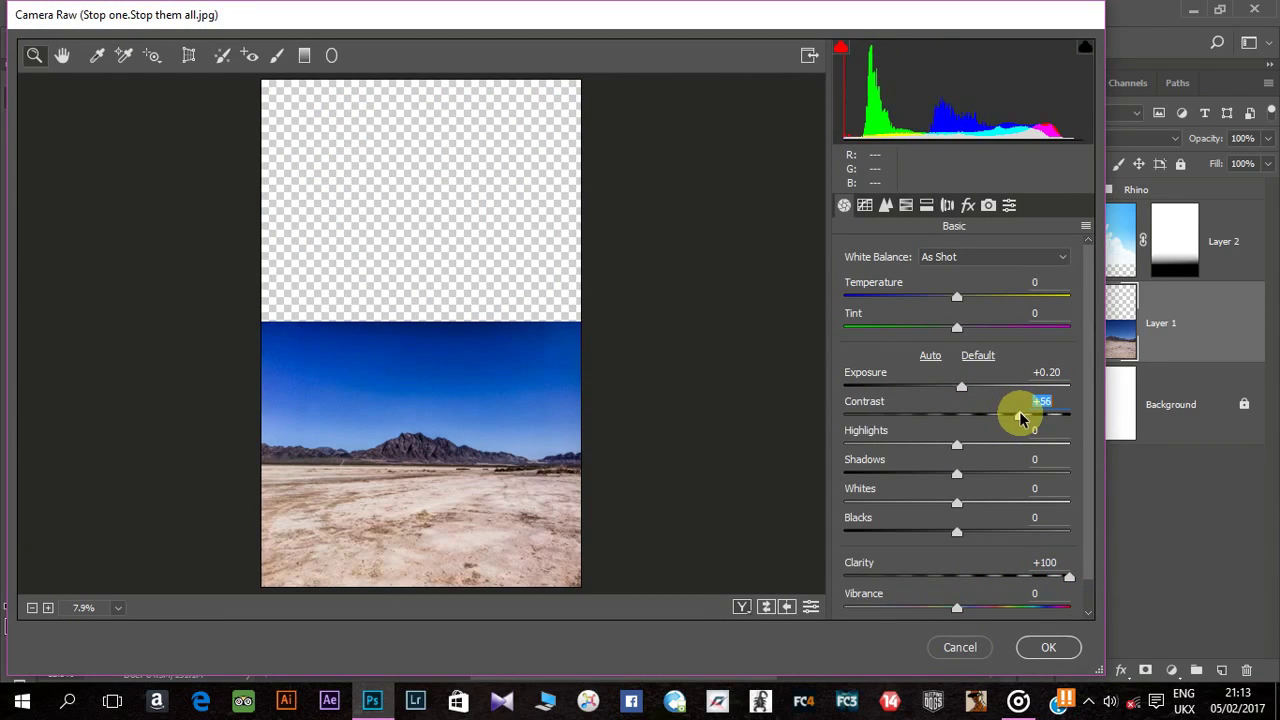
mouse_move(957, 448)
mouse_down()
mouse_move(900, 450)
mouse_move(930, 532)
mouse_up()
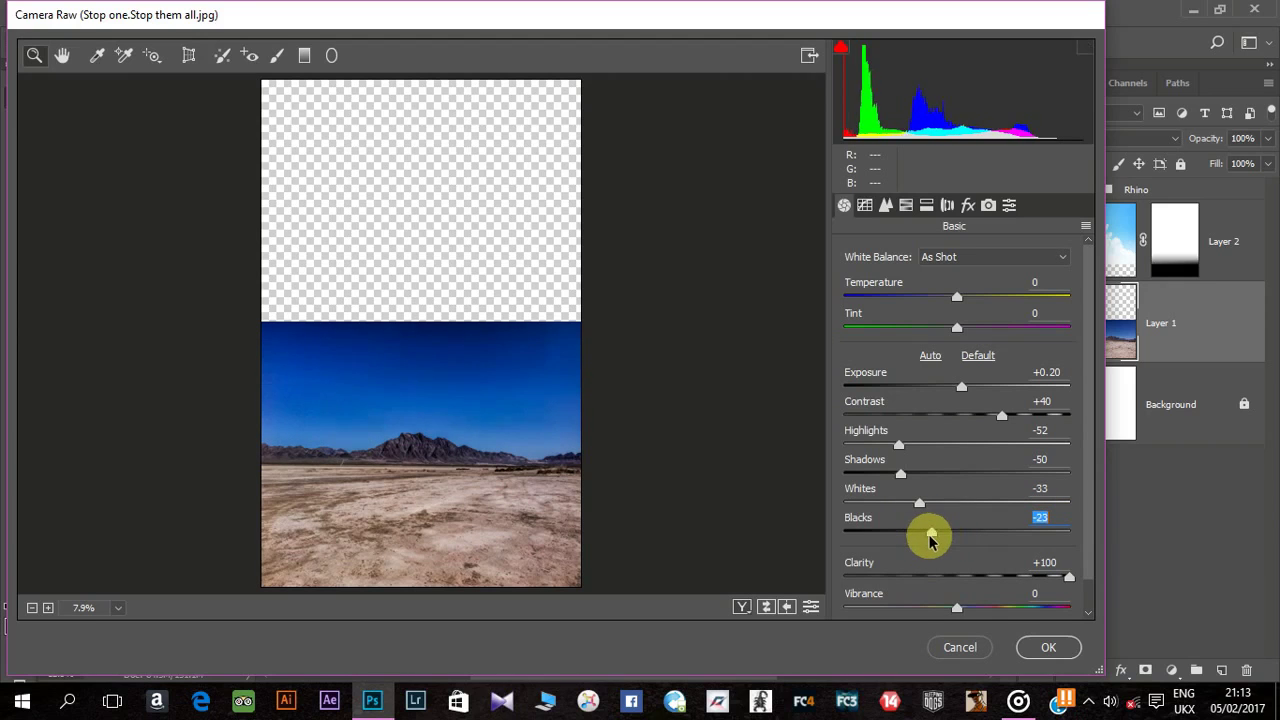
mouse_move(957, 607)
mouse_down()
mouse_move(933, 610)
mouse_move(952, 610)
mouse_up()
click(1048, 648)
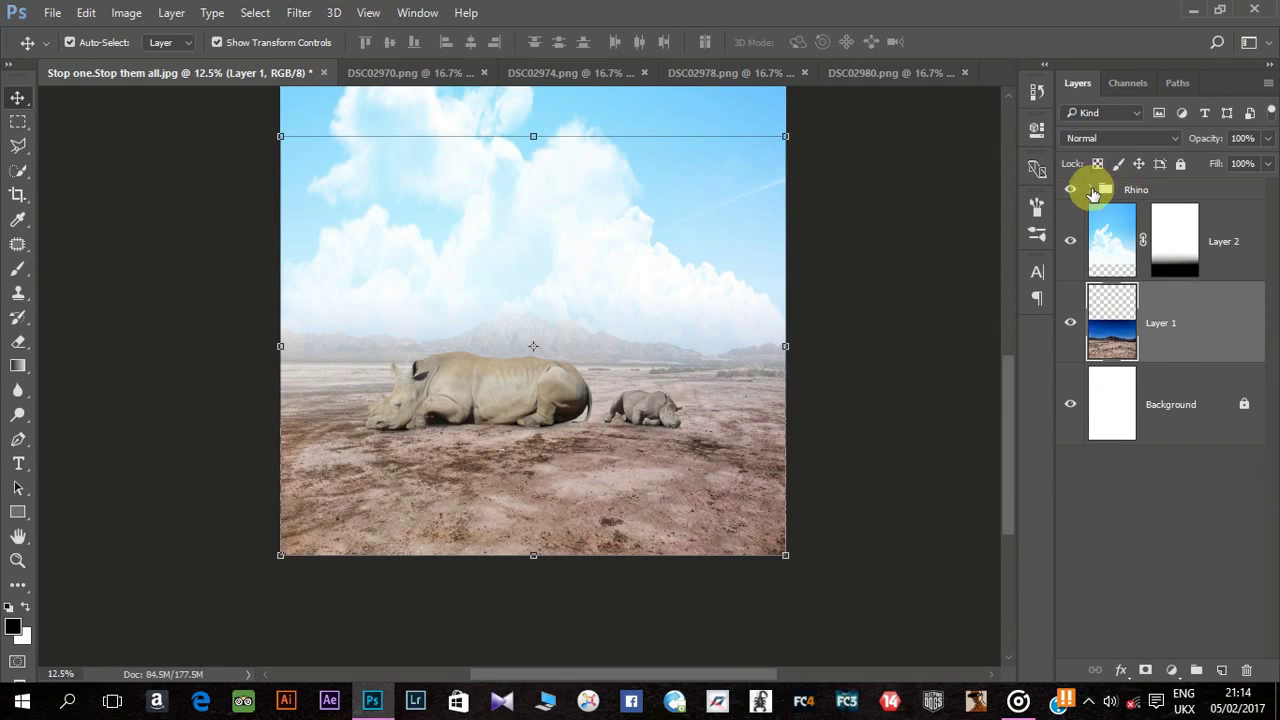
Step: Expand the Rhino group, select the large rhino layer, and cancel a mistakenly opened Adaptive Wide Angle filter
click(1090, 189)
click(1245, 245)
click(299, 12)
click(486, 104)
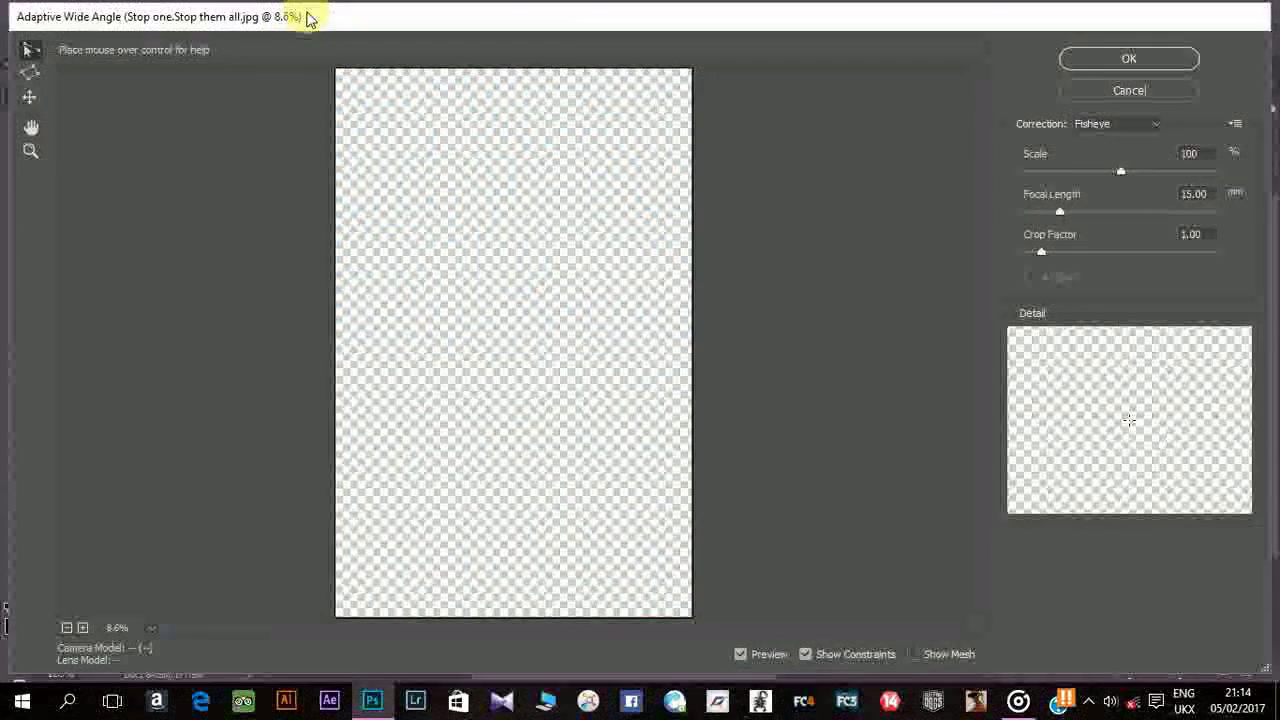
click(1129, 91)
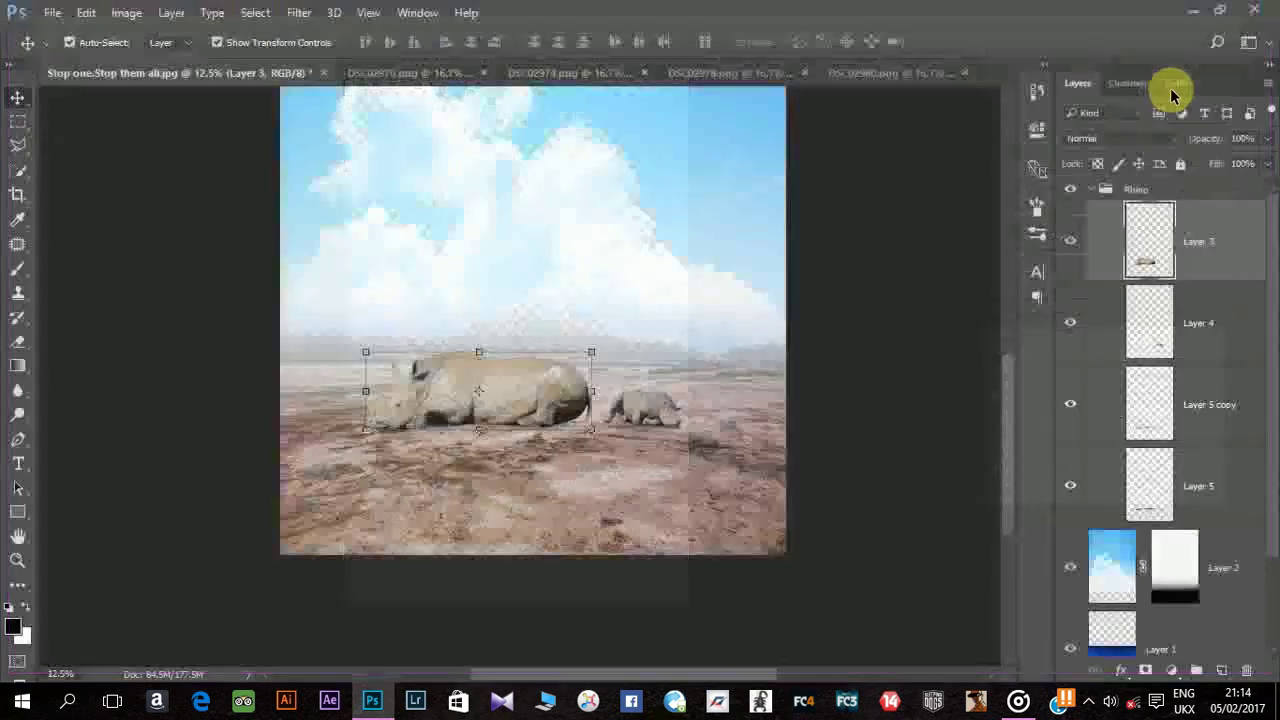
Step: Camera Raw the large rhino: Clarity +39, slightly brighter exposure, Temperature +3, a little more contrast
click(299, 12)
click(344, 122)
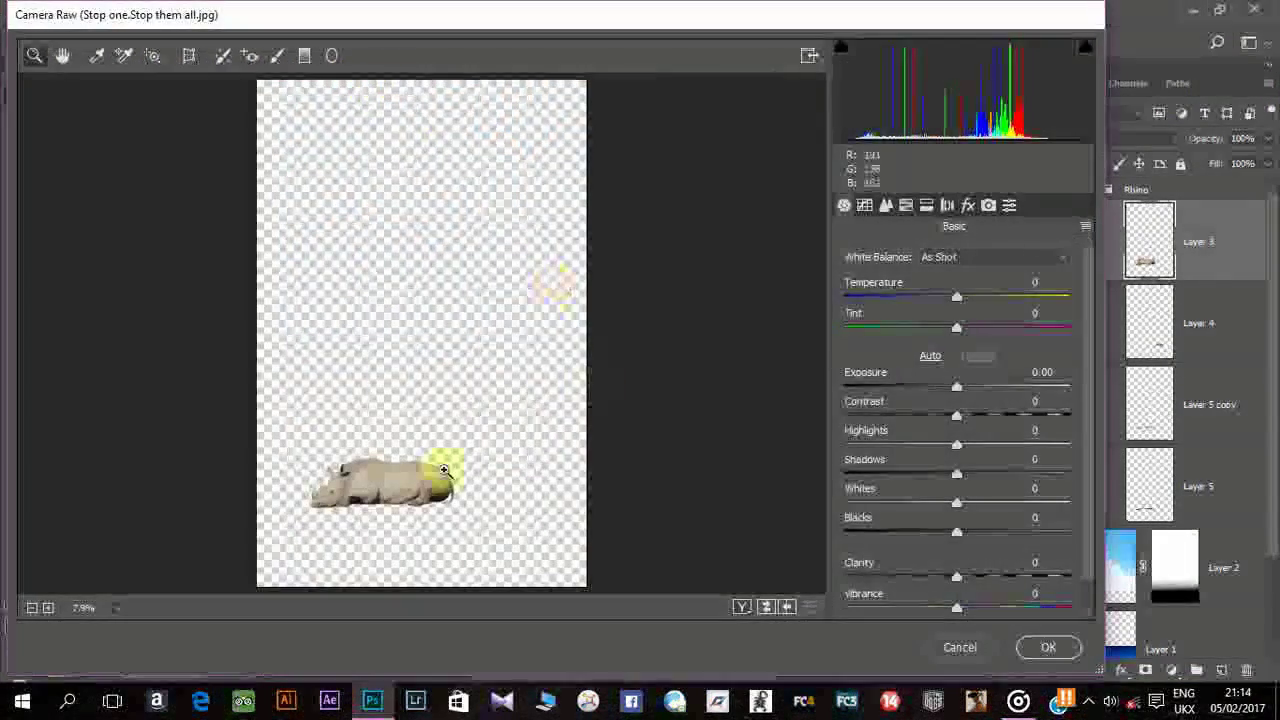
click(443, 466)
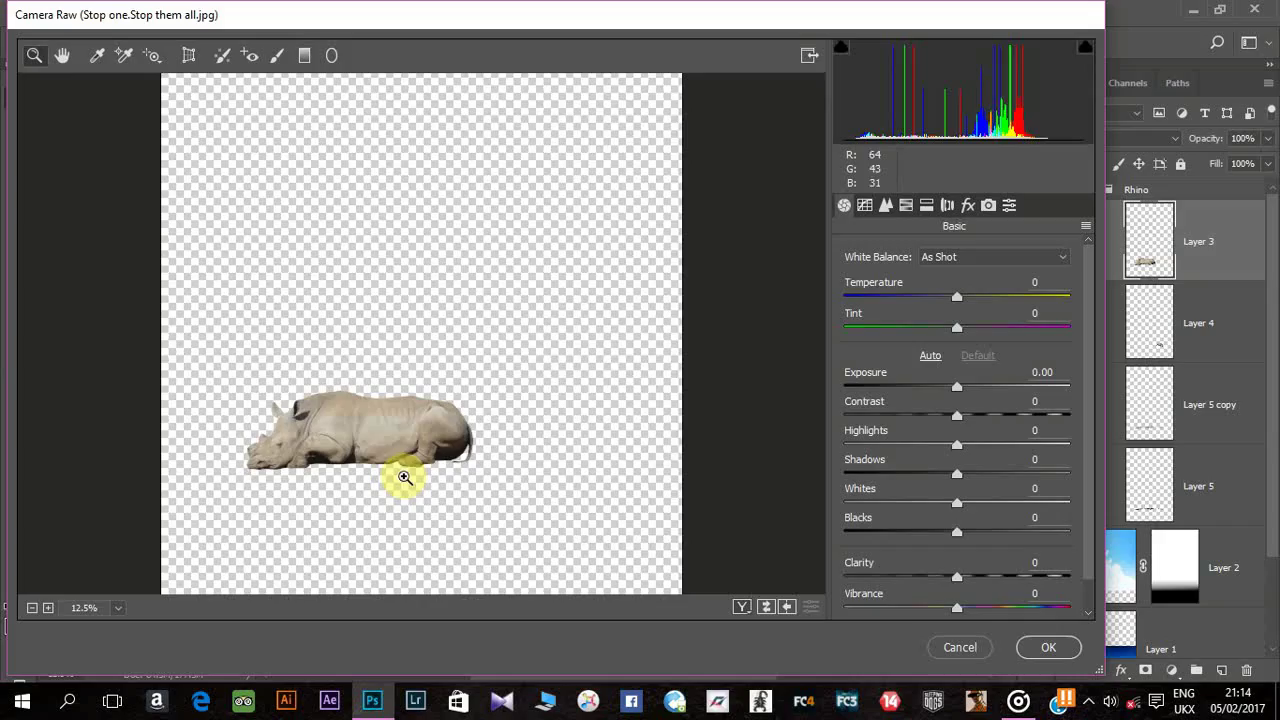
click(406, 477)
drag(941, 568, 1001, 577)
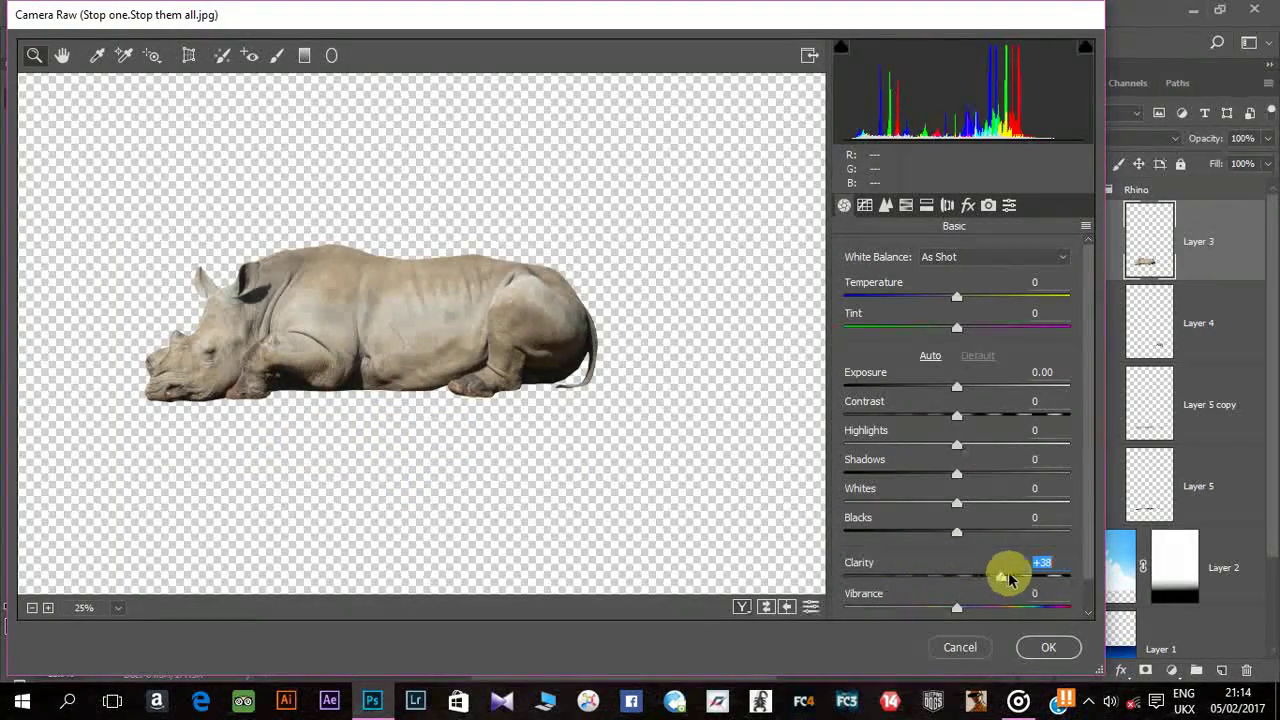
click(960, 388)
click(958, 297)
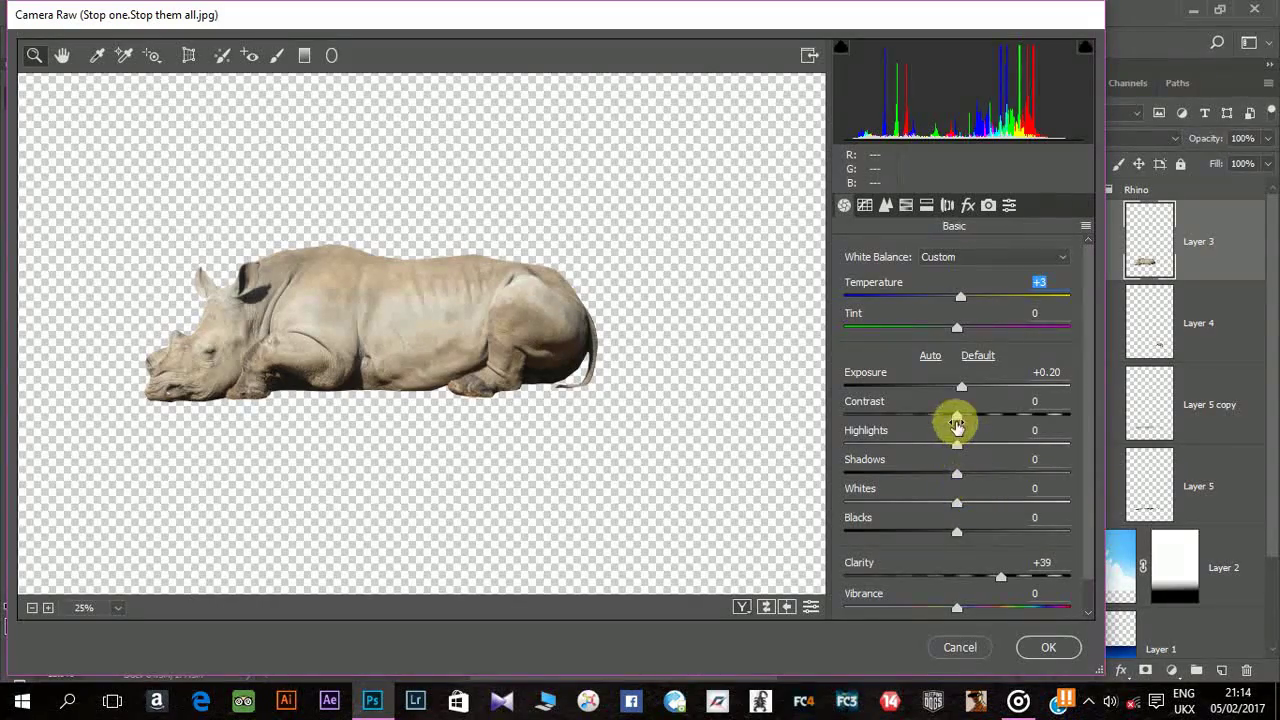
drag(958, 414, 972, 415)
click(1048, 647)
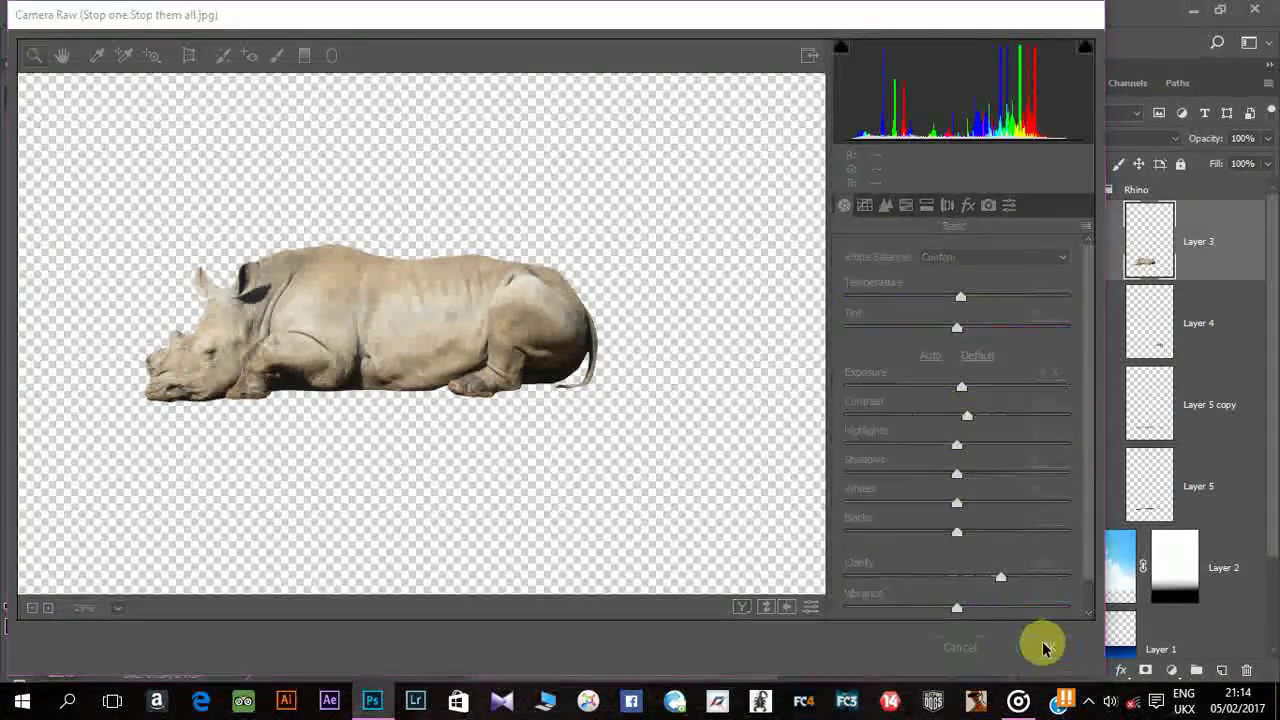
Step: Camera Raw the small rhino: Exposure +0.25, Contrast +13, Clarity +44, Temperature +8
click(1152, 320)
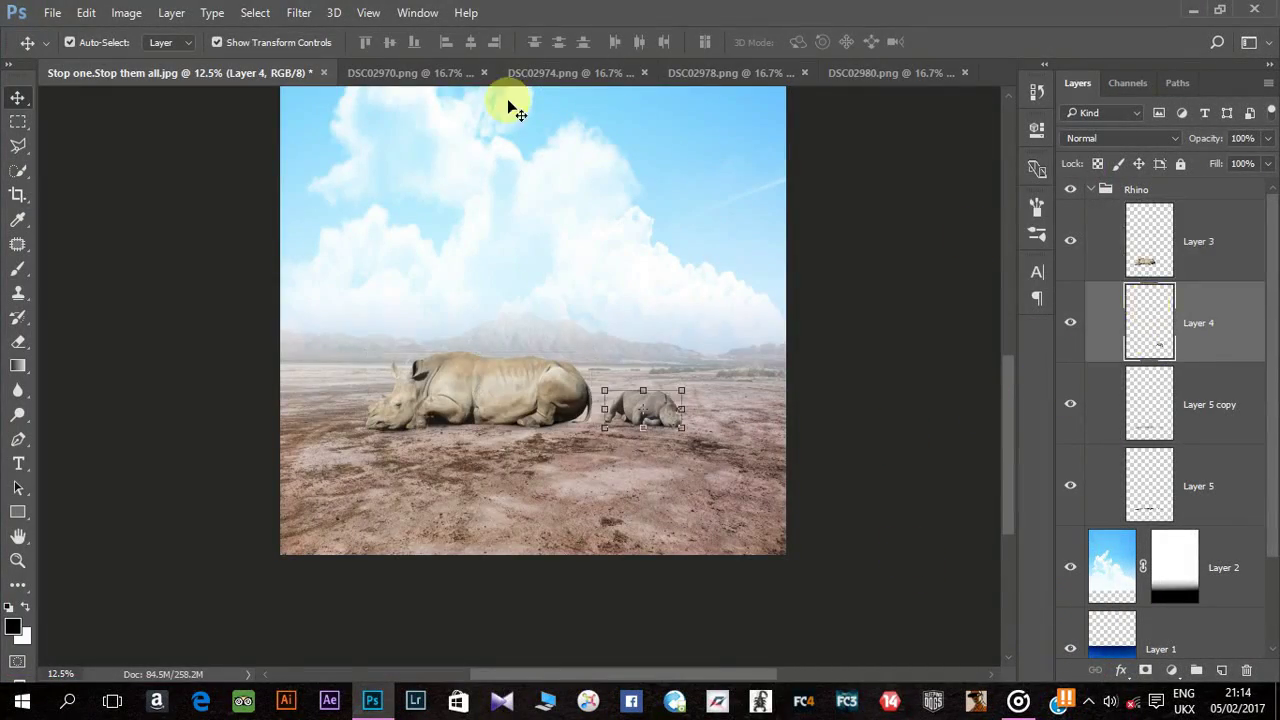
click(303, 15)
click(495, 122)
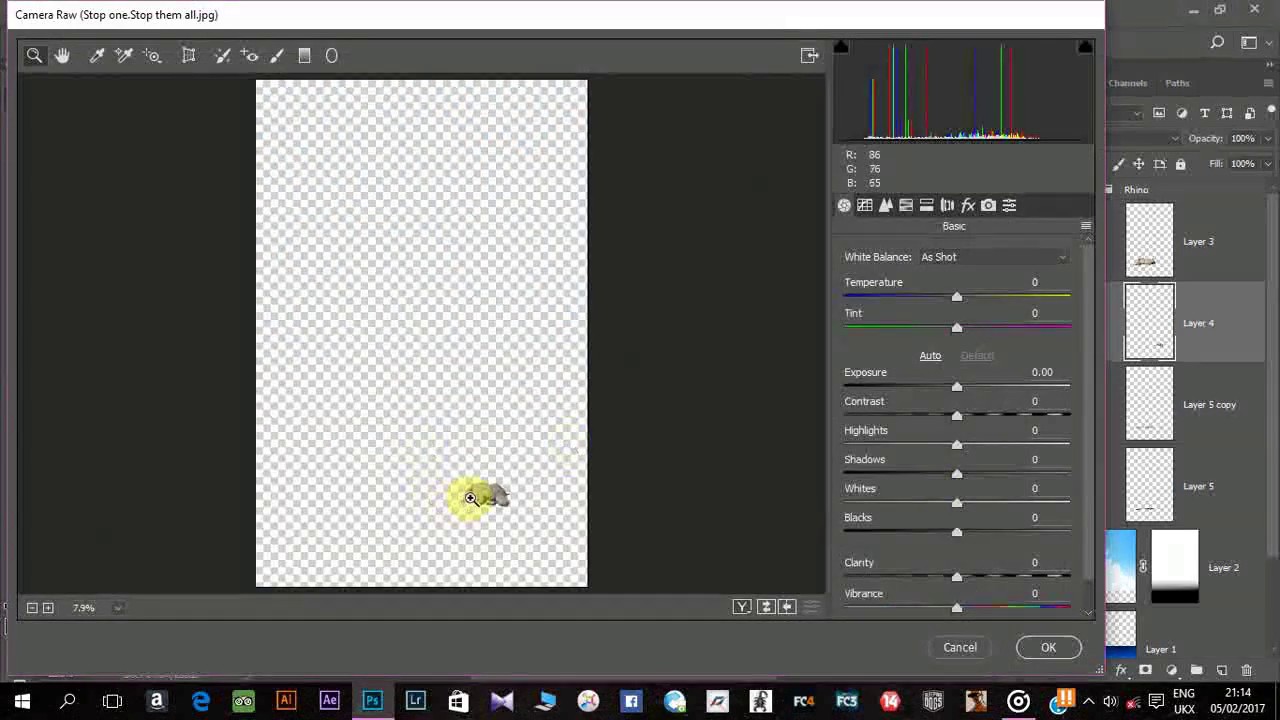
click(486, 491)
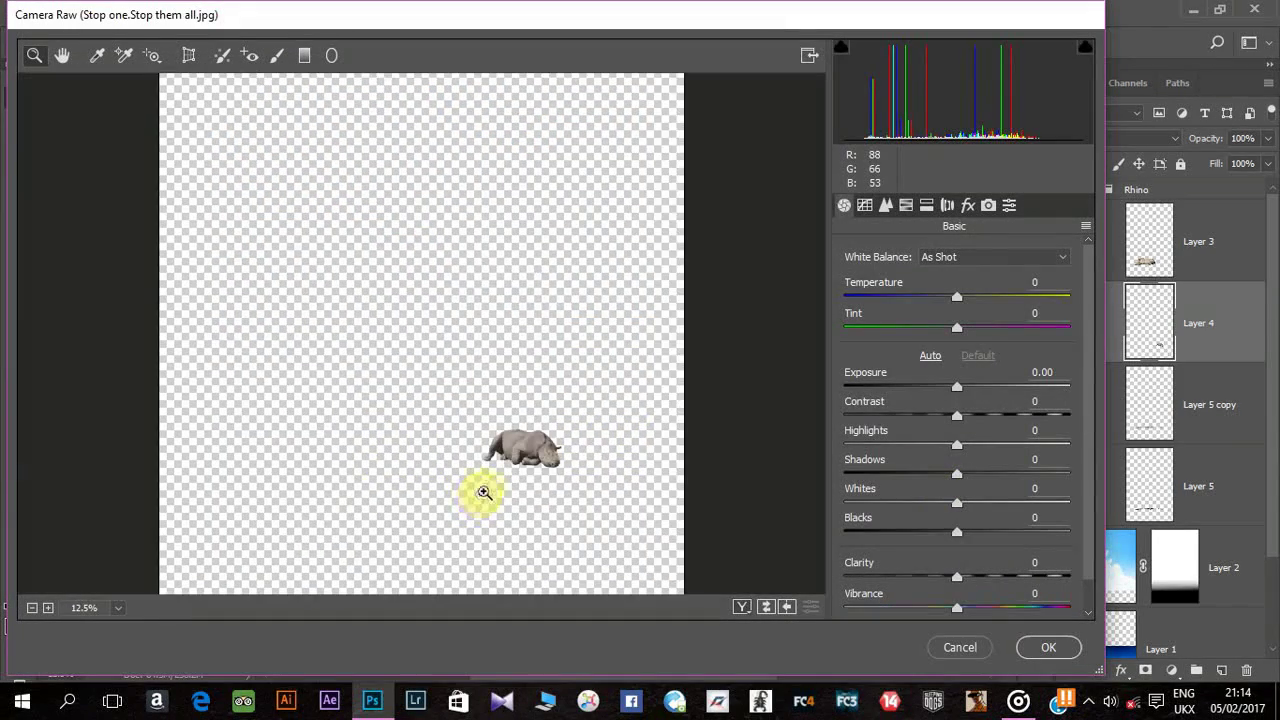
click(528, 455)
drag(957, 578, 1006, 578)
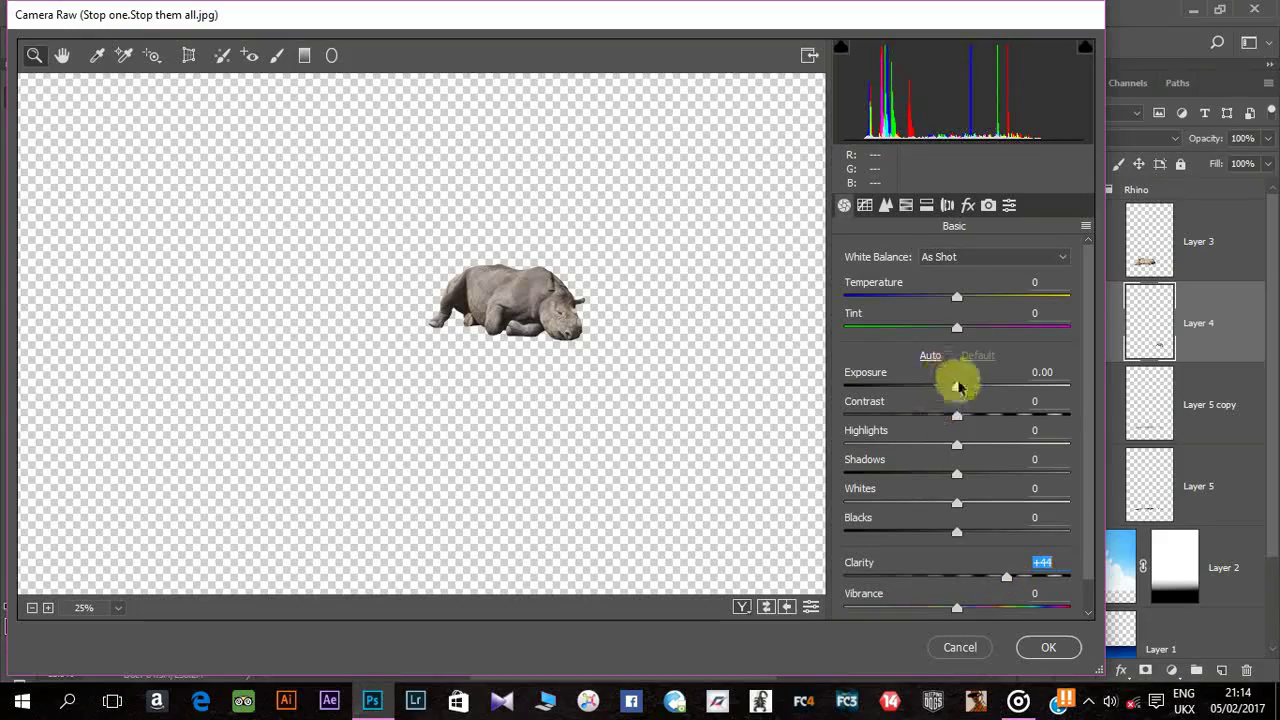
drag(957, 387, 960, 390)
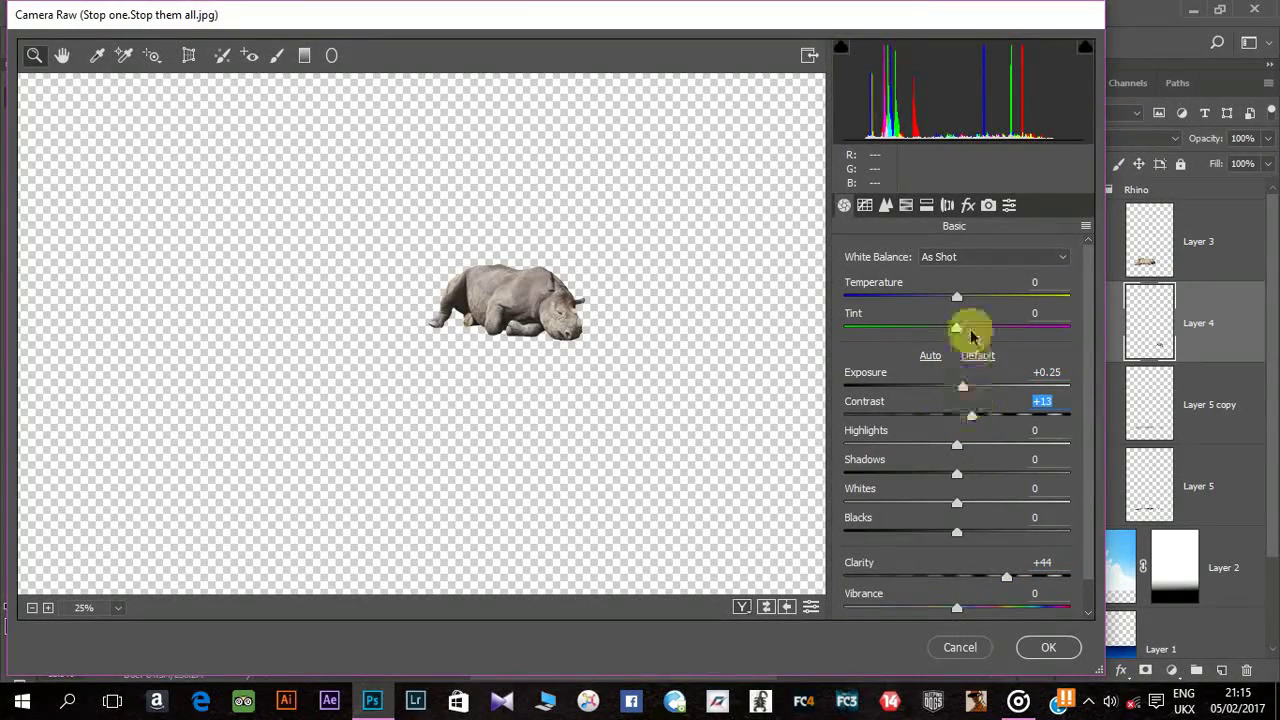
drag(957, 297, 965, 297)
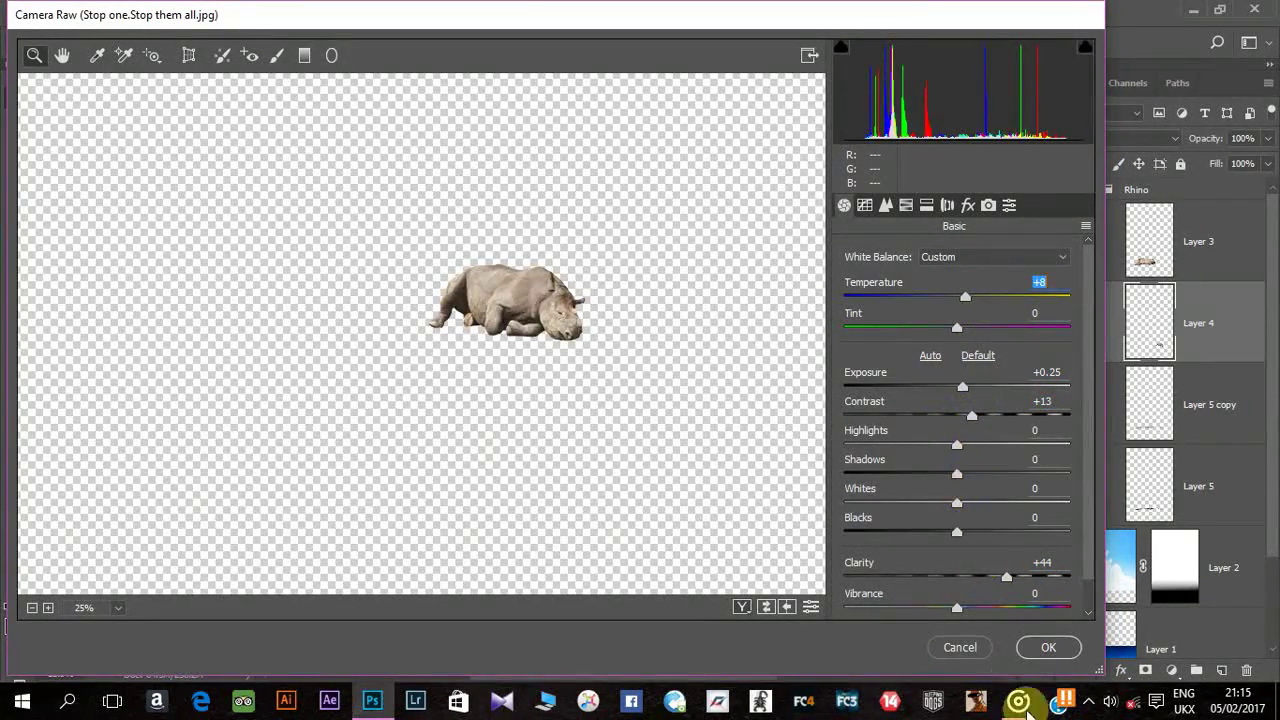
click(1040, 645)
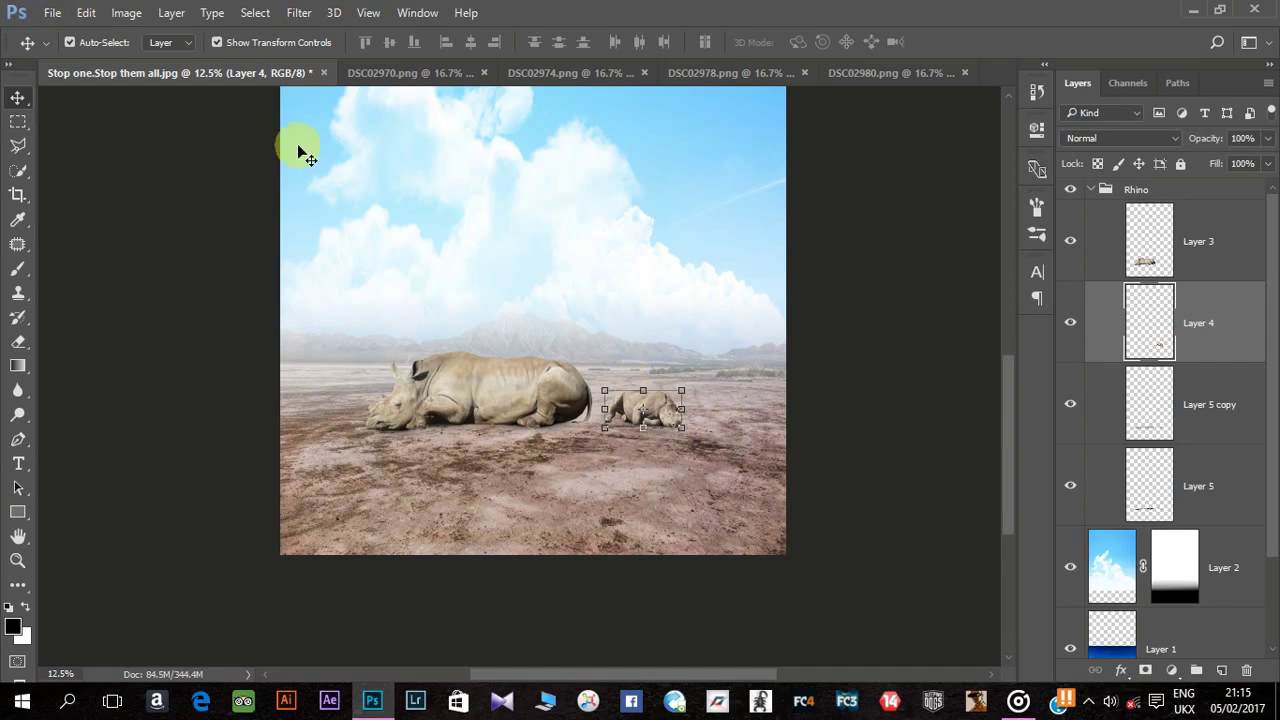
Step: Reduce the small rhino's saturation with Hue/Saturation
click(137, 14)
click(450, 156)
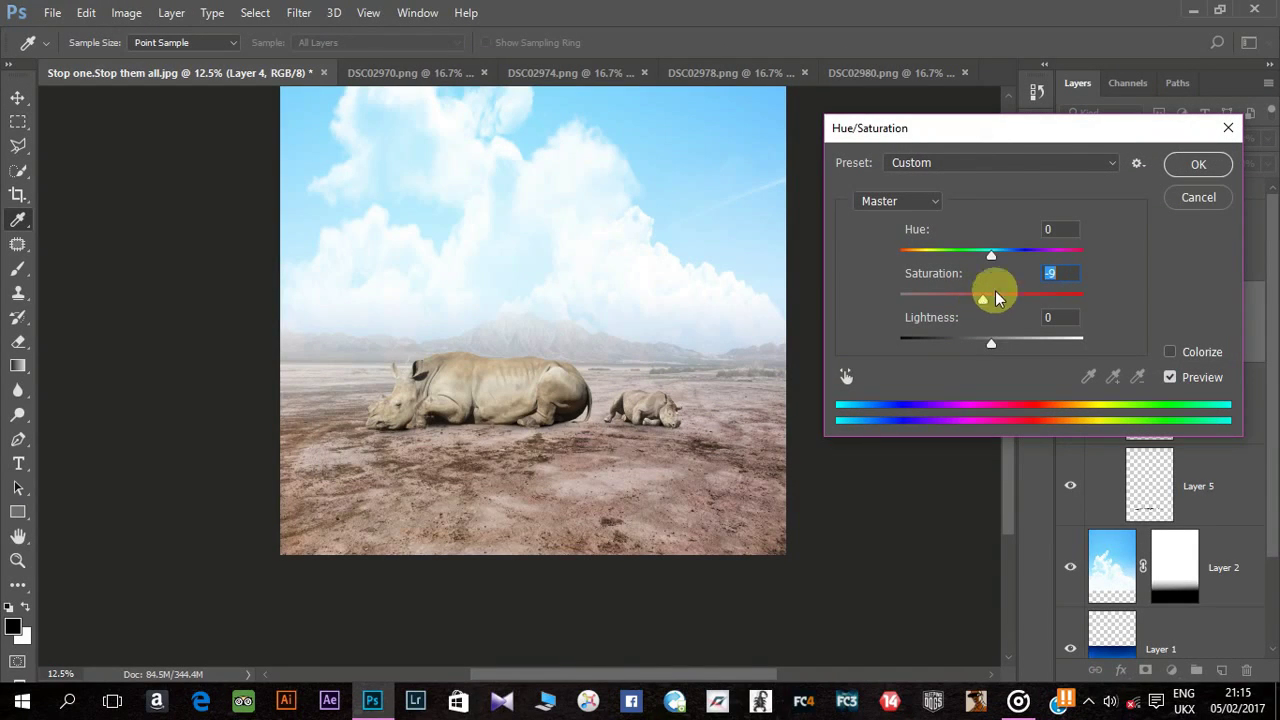
click(1198, 164)
Step: Lower the large rhino's saturation to -19 with Hue/Saturation and collapse the Rhino group
click(1212, 260)
click(126, 12)
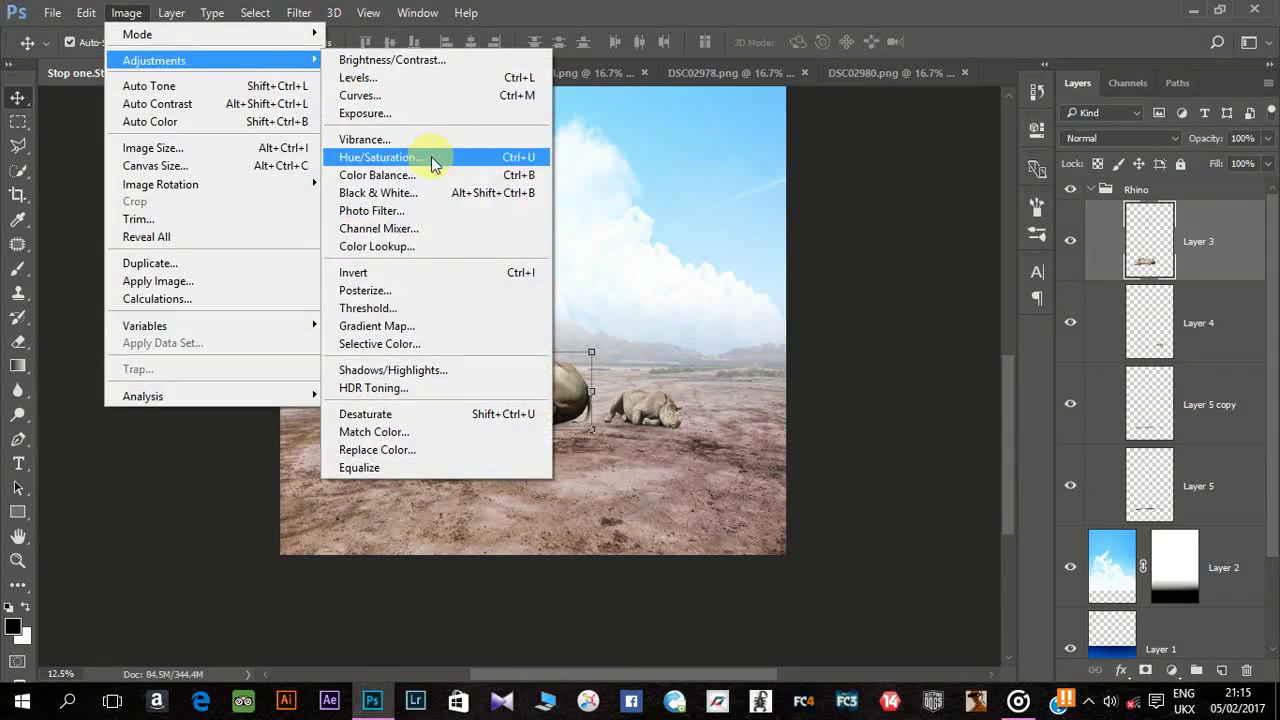
click(435, 160)
drag(989, 299, 976, 302)
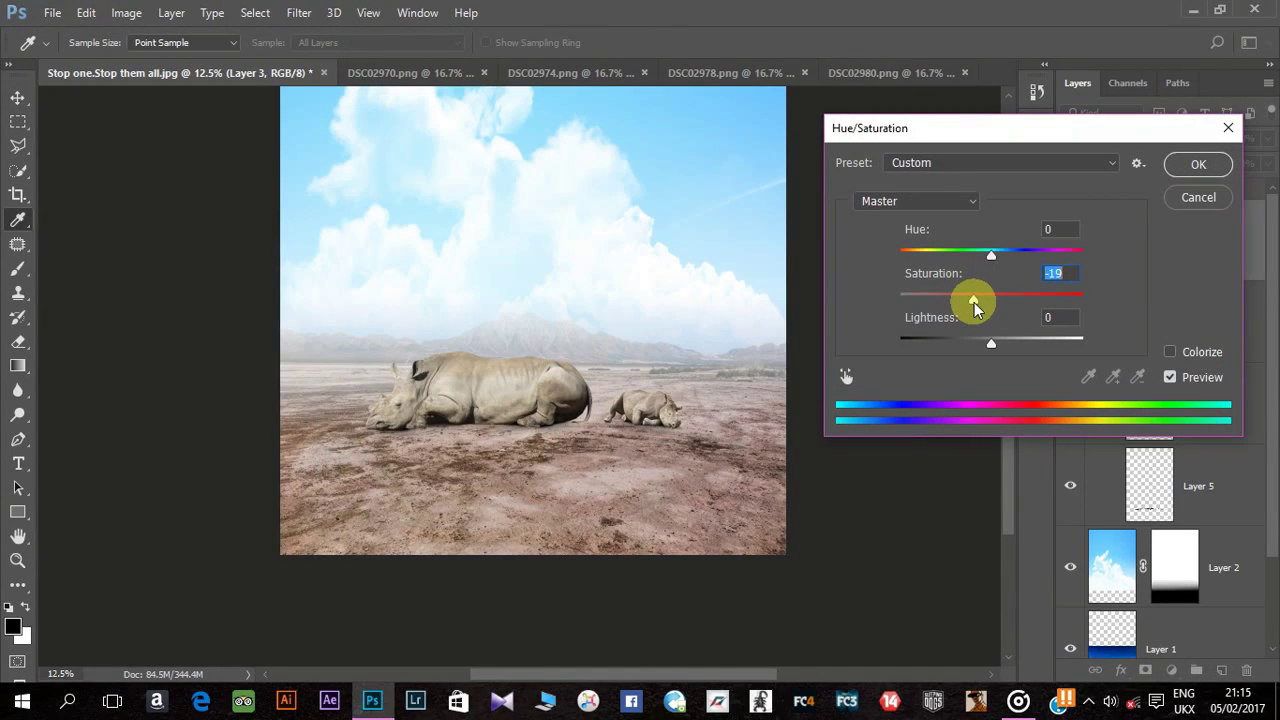
click(1195, 166)
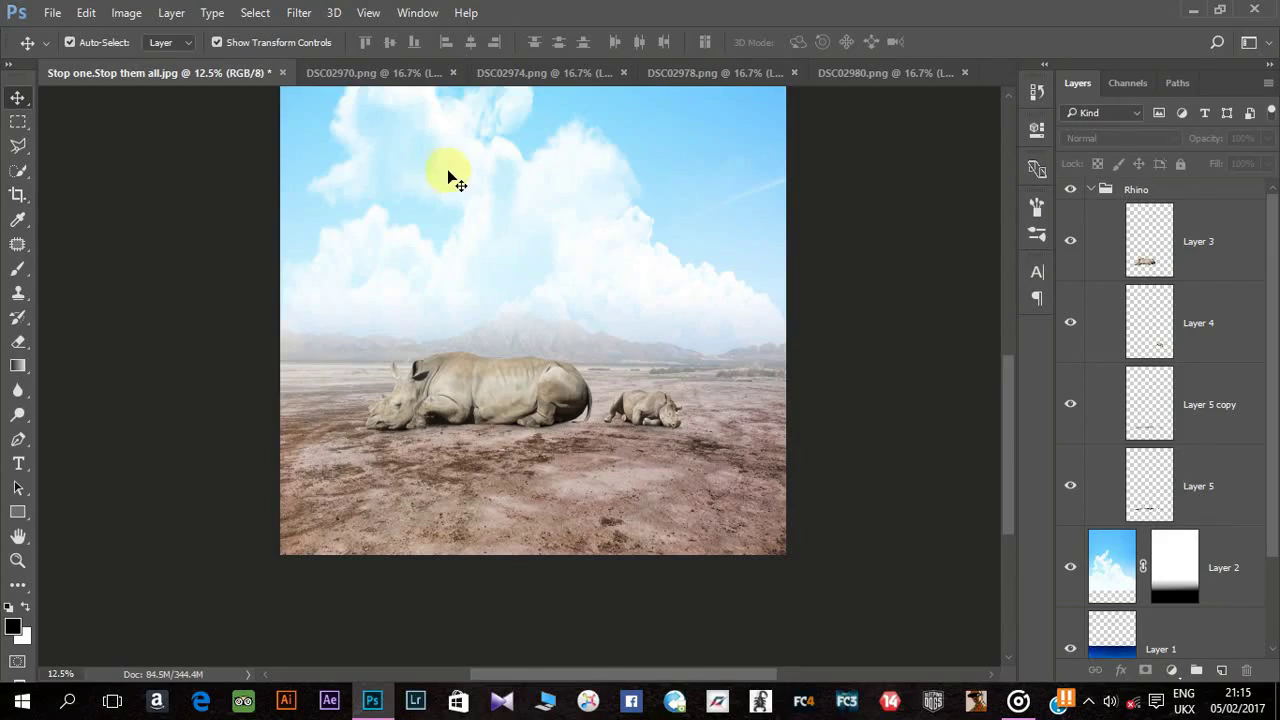
click(1092, 190)
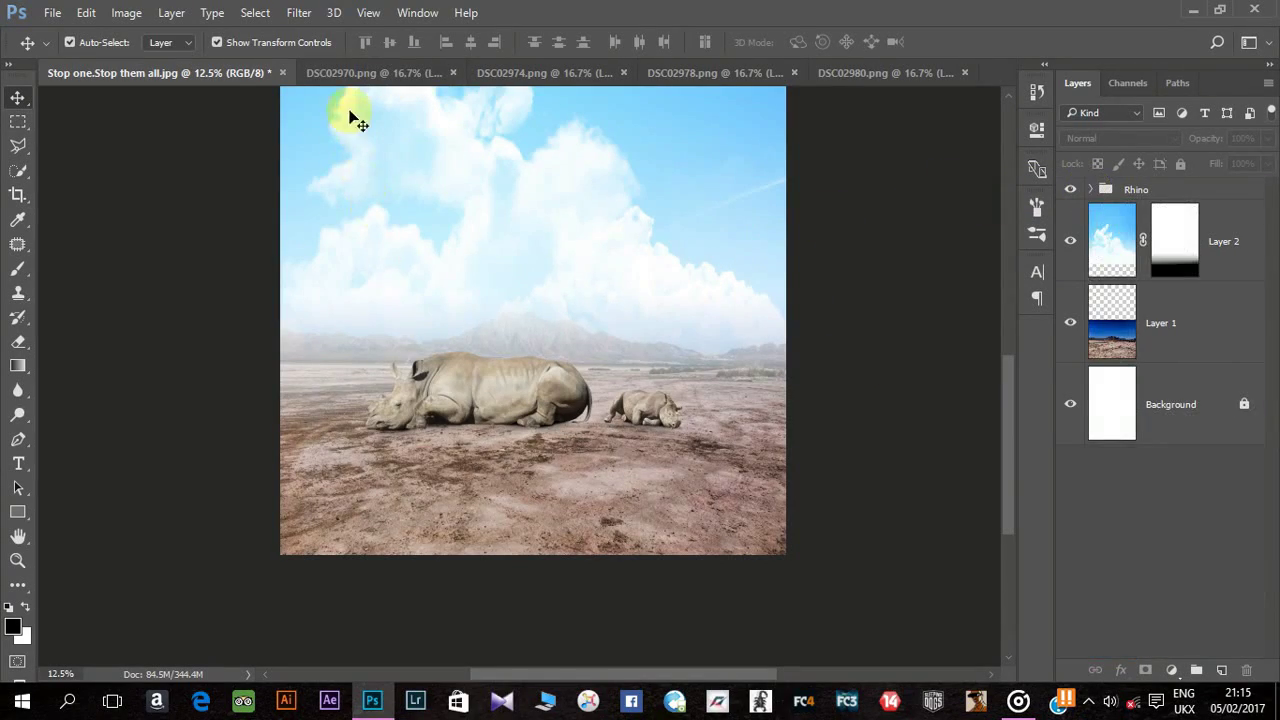
click(345, 73)
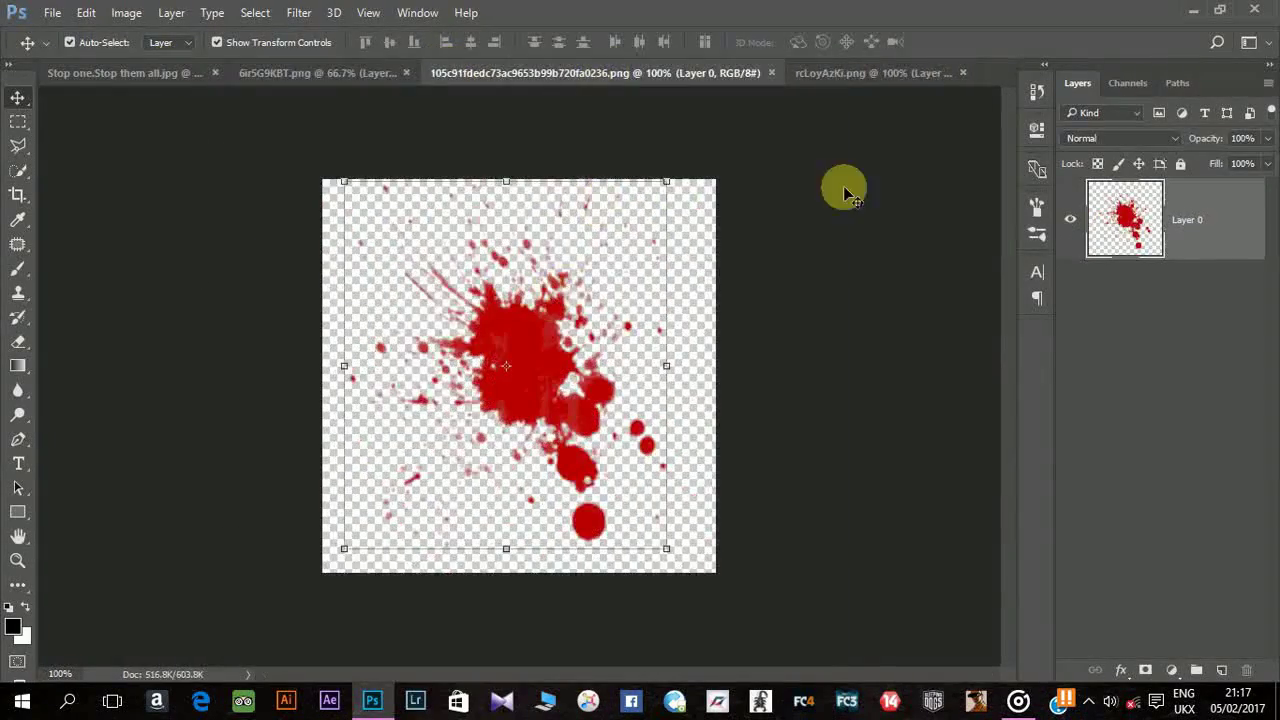
Step: Bring the red blood splatter into the composite, scaled down over the large rhino's nose
click(870, 73)
drag(514, 294, 386, 388)
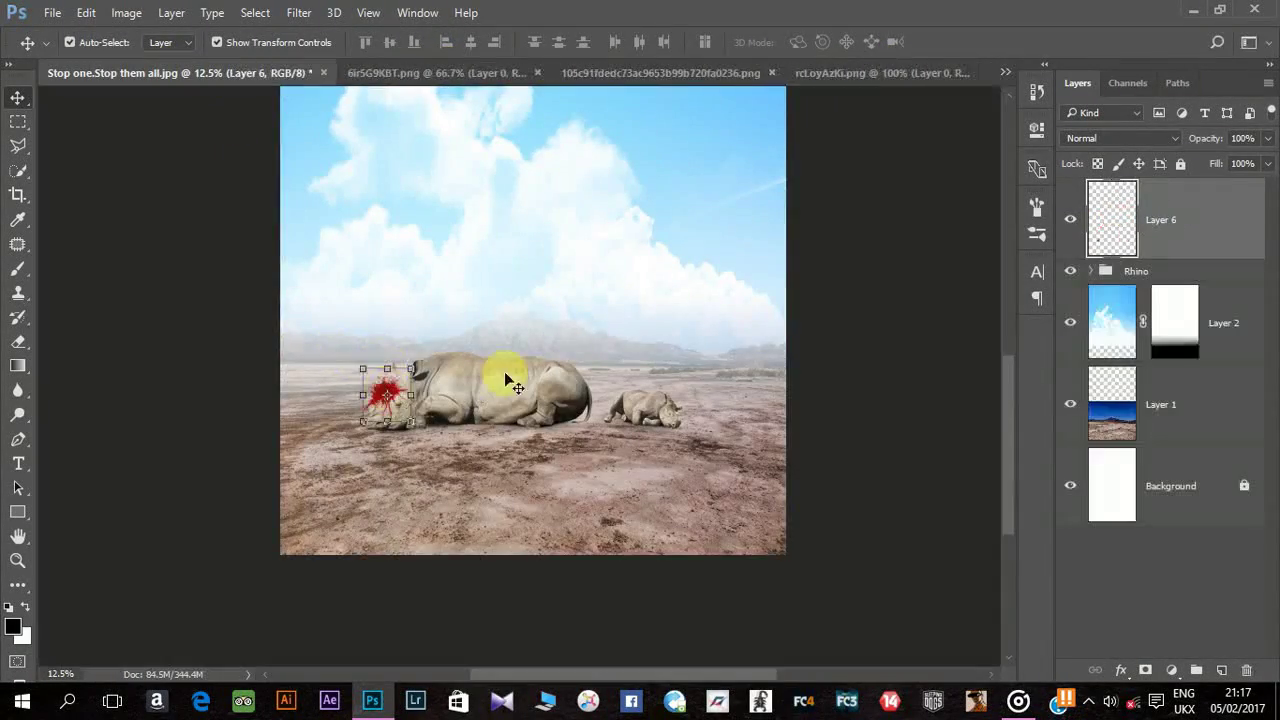
scroll(677, 263, up, 1)
scroll(677, 263, up, 1)
scroll(640, 250, up, 1)
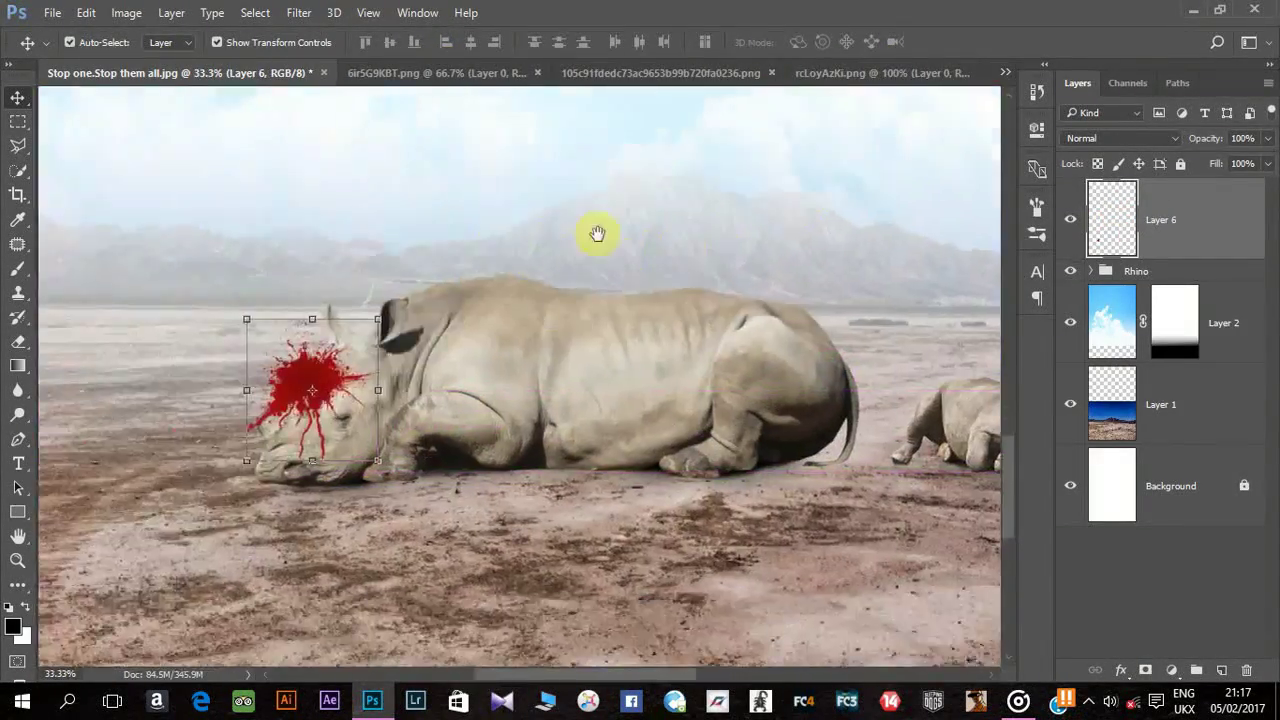
scroll(418, 340, up, 2)
drag(357, 291, 334, 287)
drag(216, 375, 215, 381)
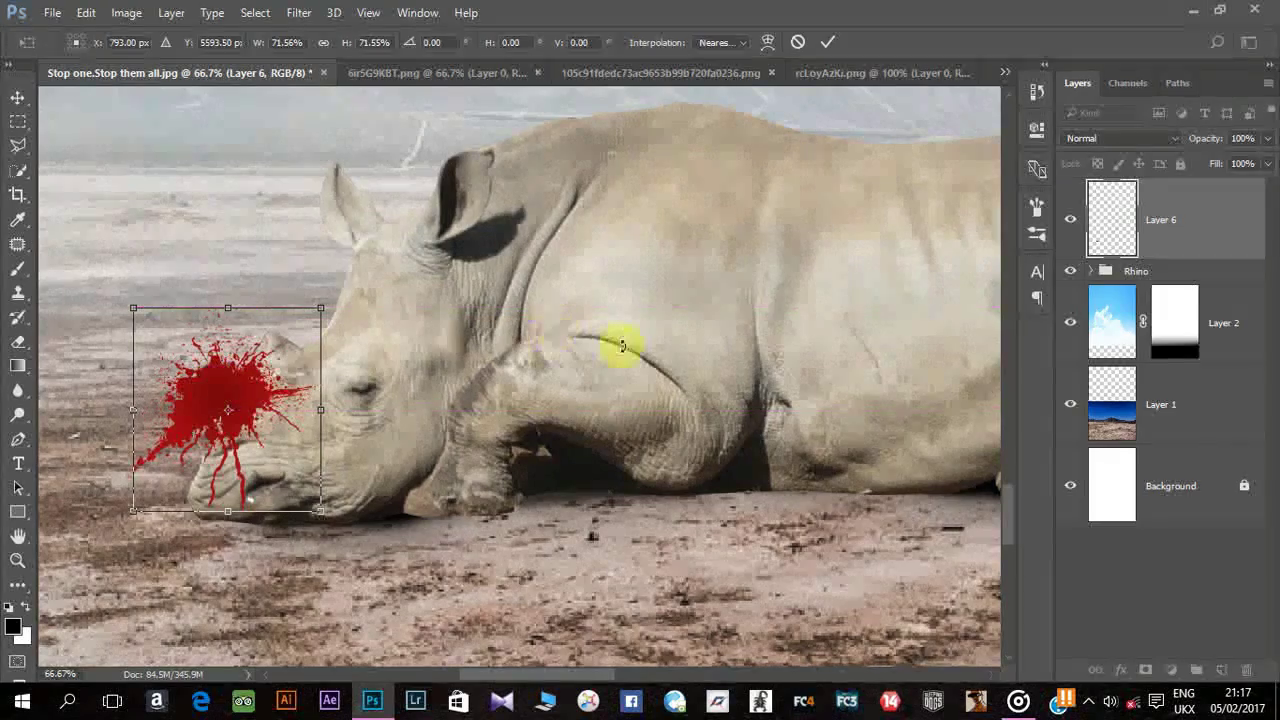
key(Return)
Step: Load and clear the large rhino's selection, then blend the splatter in Hard Light
click(1091, 274)
ctrl+click(1157, 330)
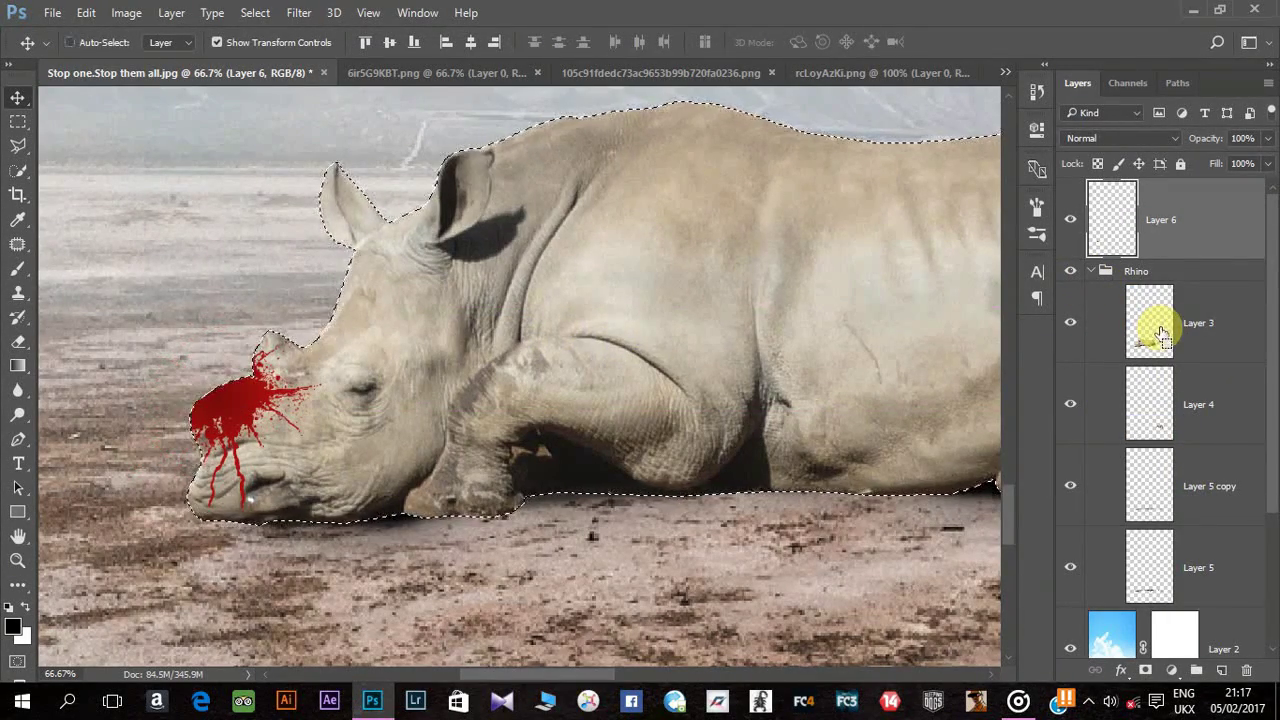
key(ctrl+d)
click(1120, 138)
click(1118, 357)
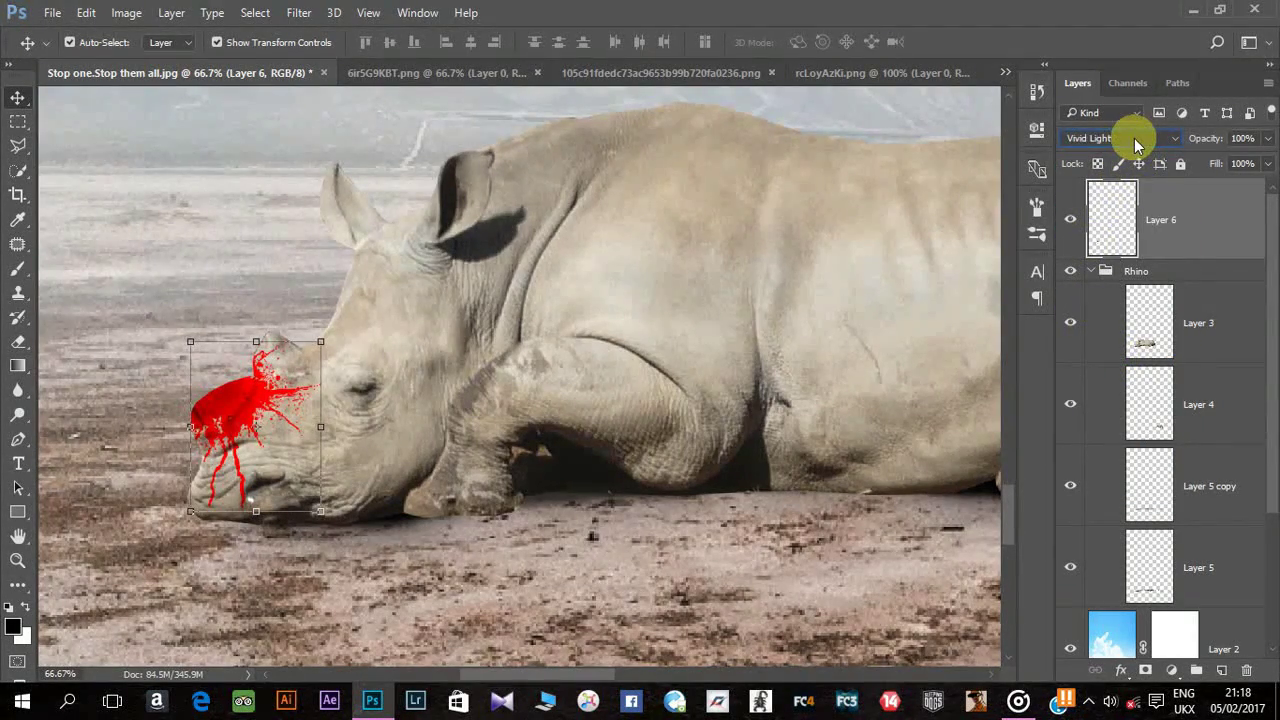
Step: Darken the splatter with Brightness/Contrast at -61
click(126, 12)
click(440, 57)
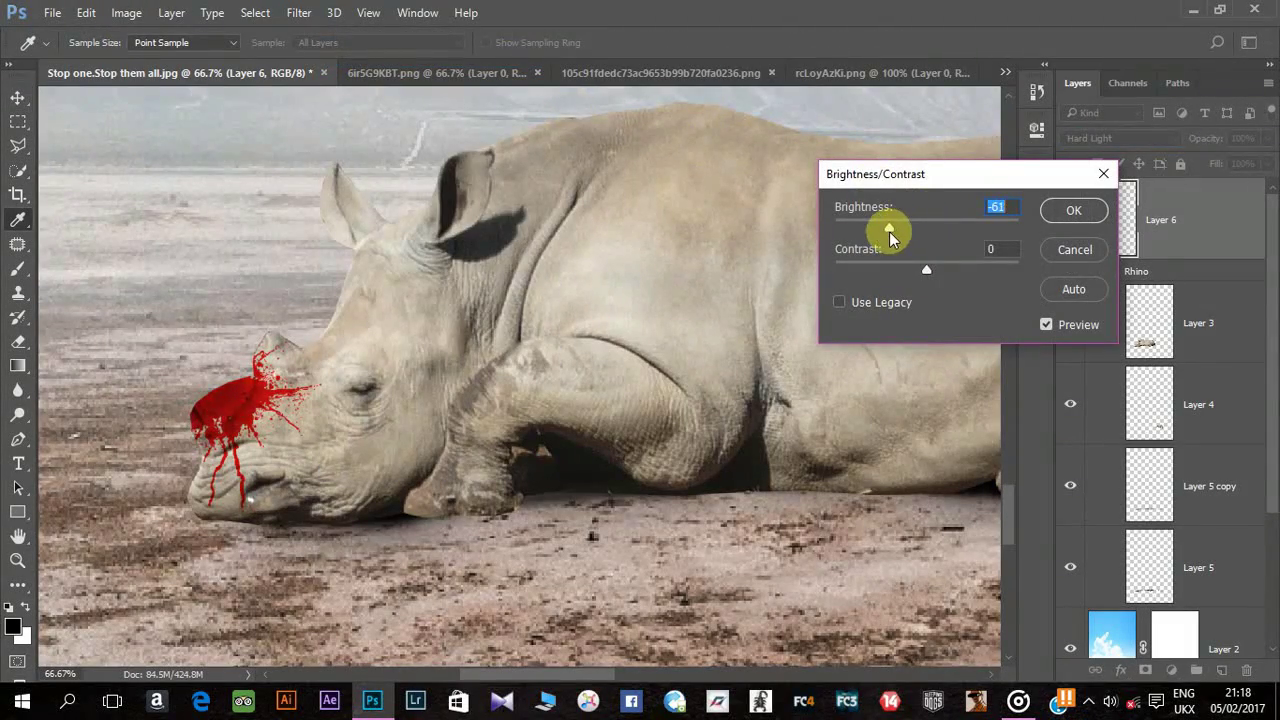
click(1073, 210)
key(v)
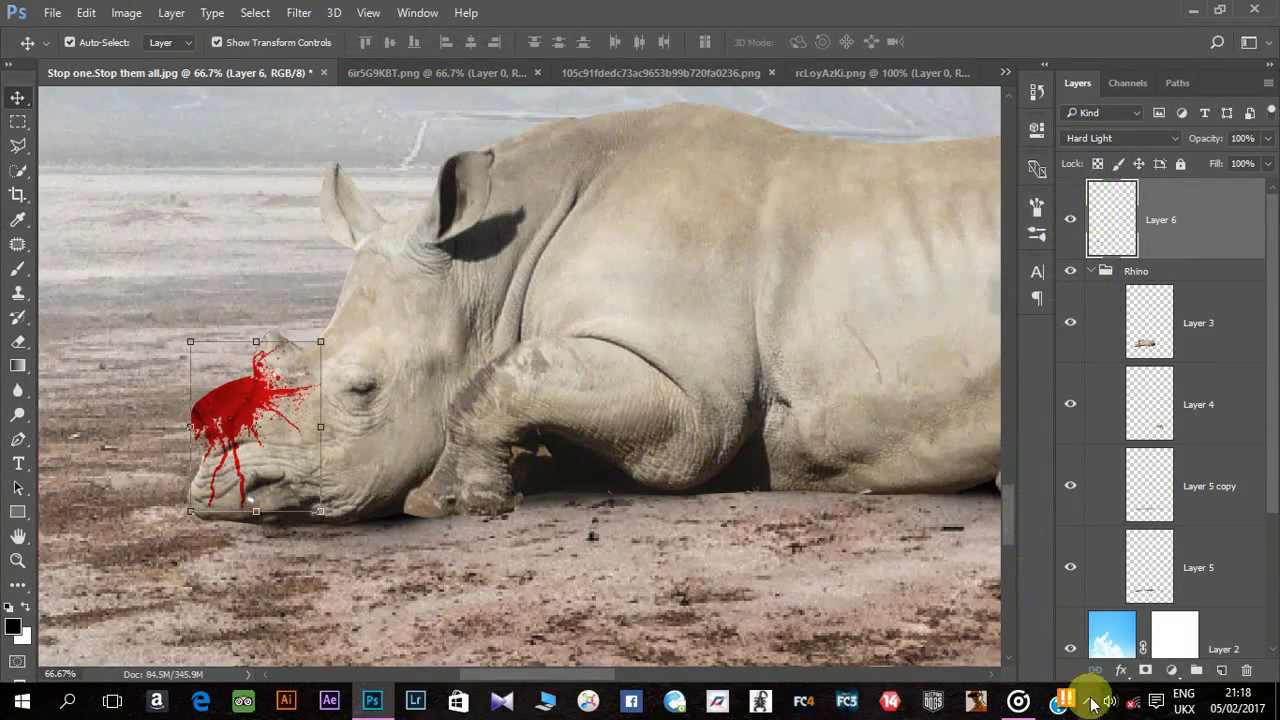
click(1090, 703)
Step: Add a second splatter as a flattened pool between the rhinos, blended in Pin Light
click(880, 72)
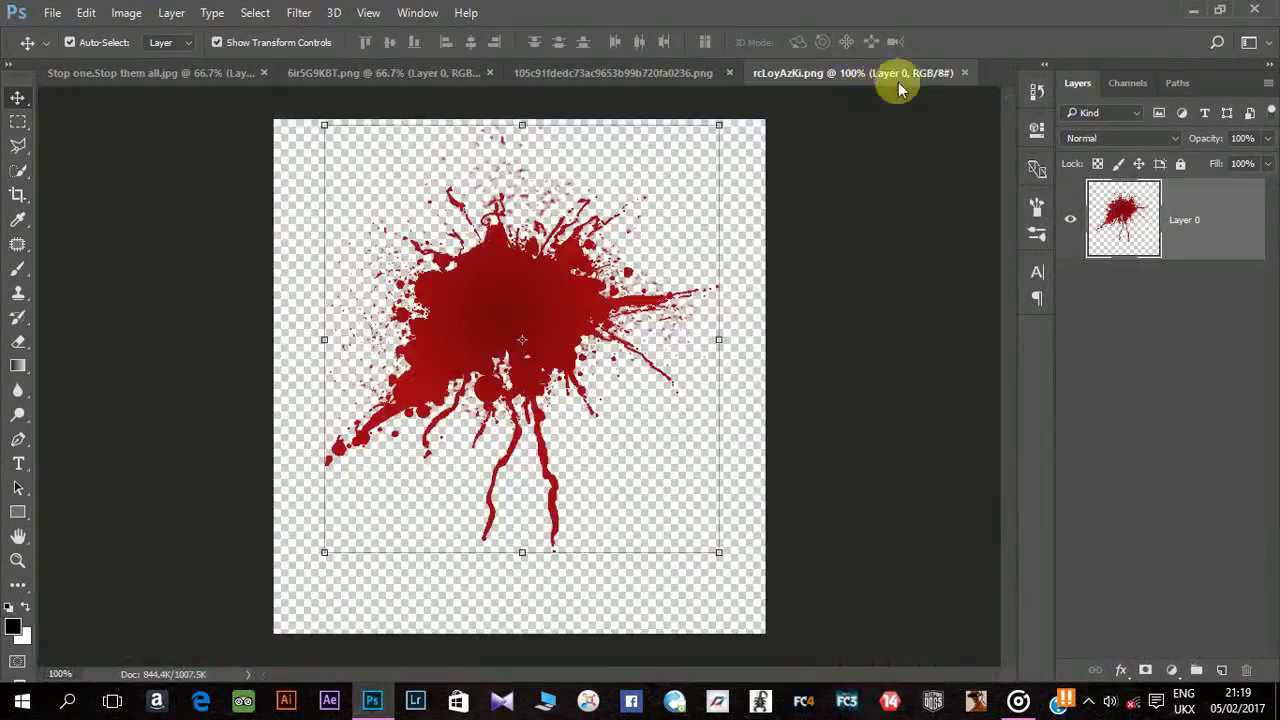
click(943, 74)
click(610, 76)
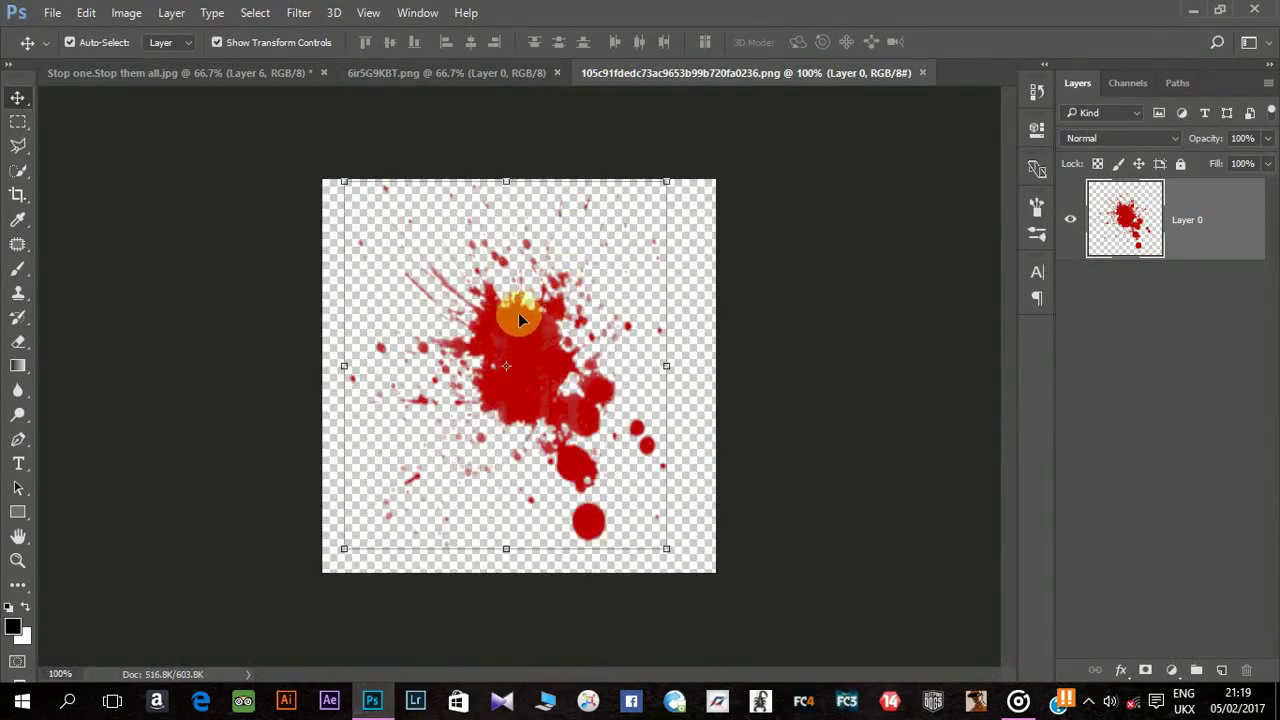
mouse_move(518, 312)
mouse_down()
mouse_move(287, 97)
mouse_move(825, 548)
mouse_up()
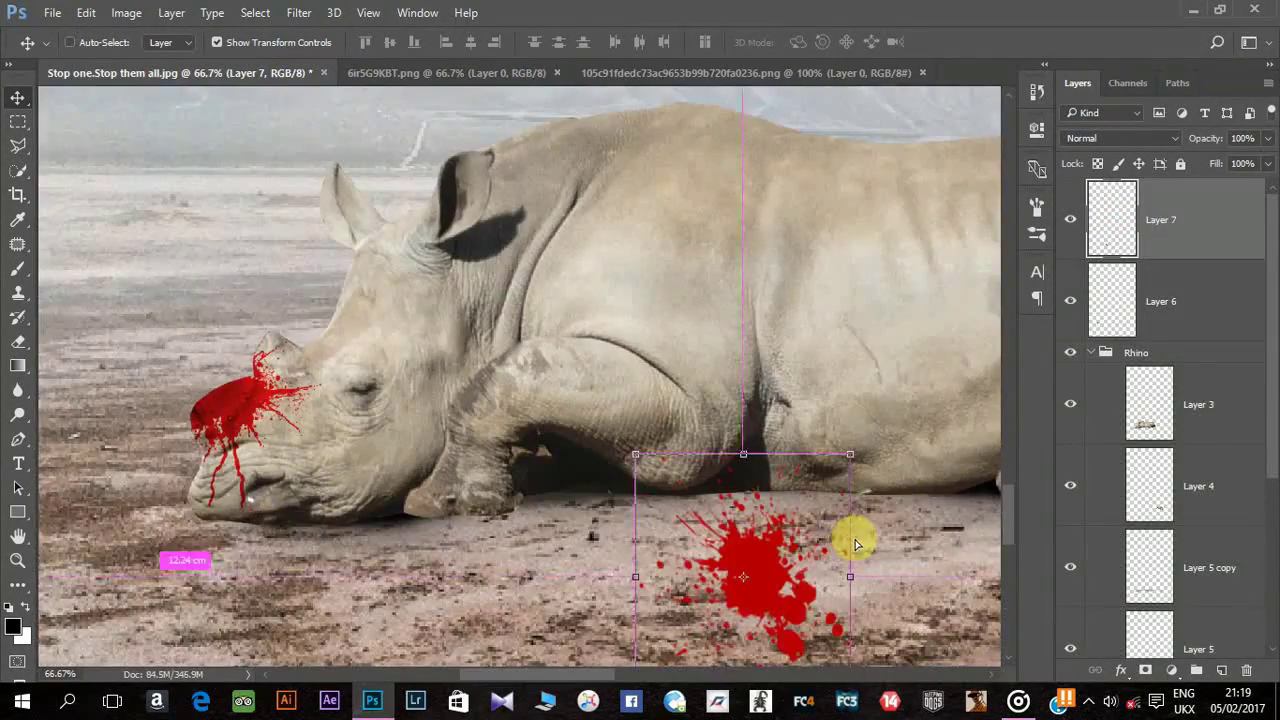
key(ctrl+minus)
key(ctrl+minus)
key(ctrl+minus)
key(ctrl+plus)
mouse_move(361, 497)
mouse_down()
mouse_move(506, 471)
mouse_move(720, 497)
mouse_up()
drag(720, 420, 737, 643)
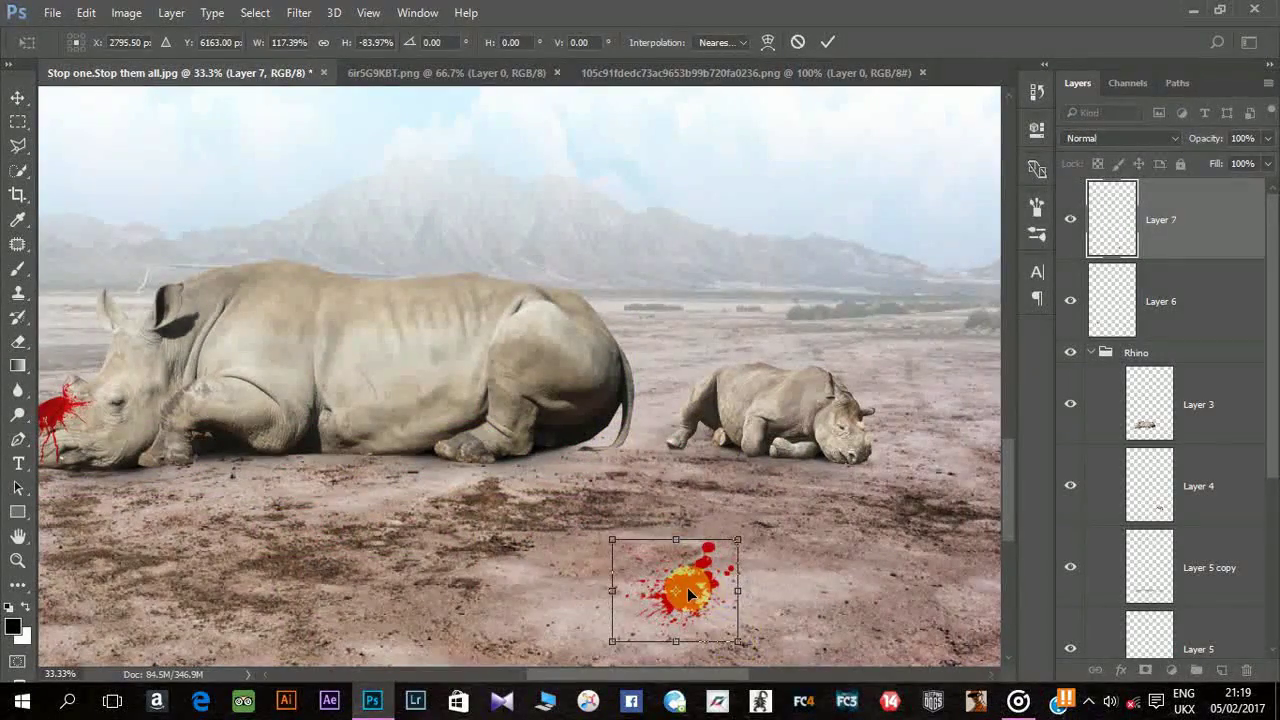
drag(676, 614, 625, 505)
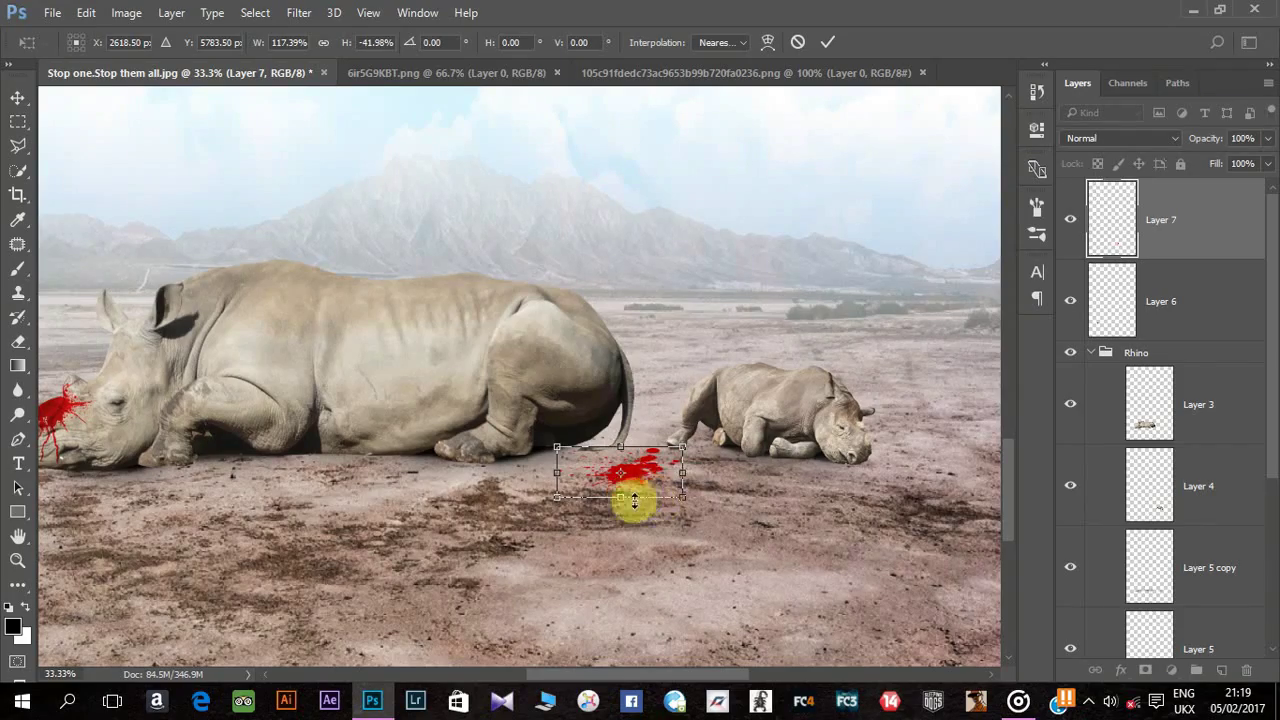
key(Return)
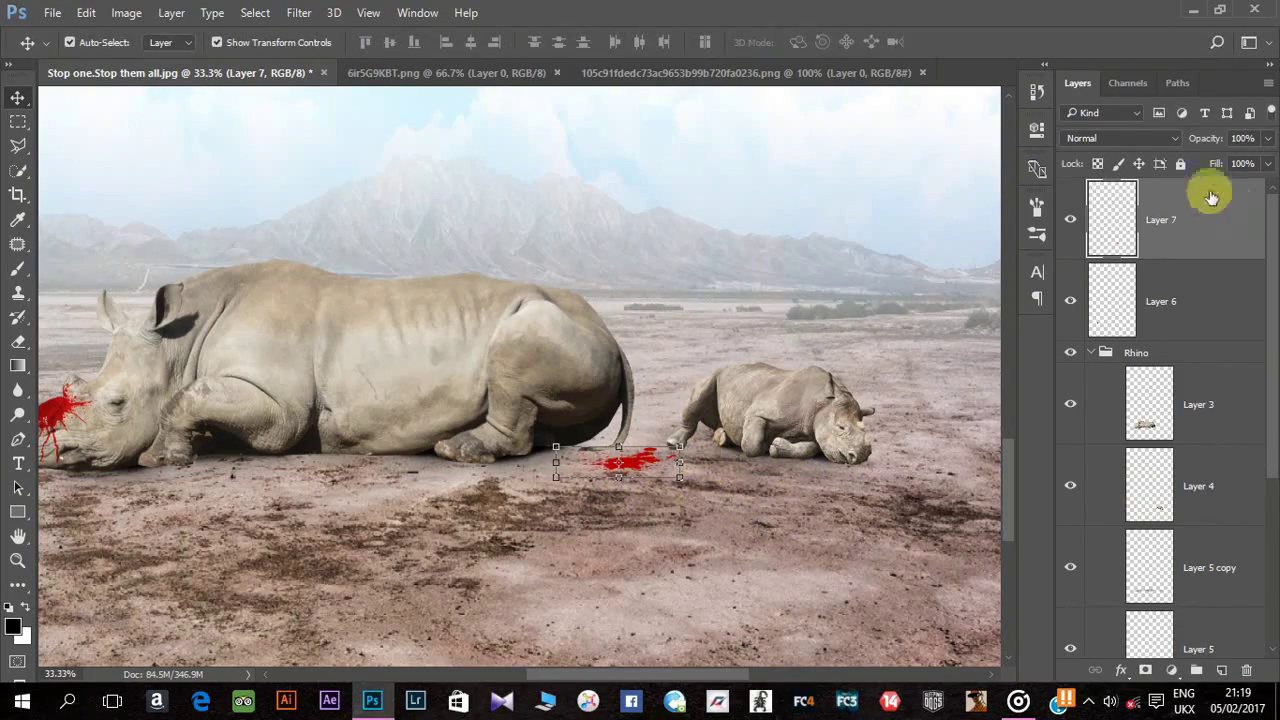
click(1120, 138)
click(1128, 368)
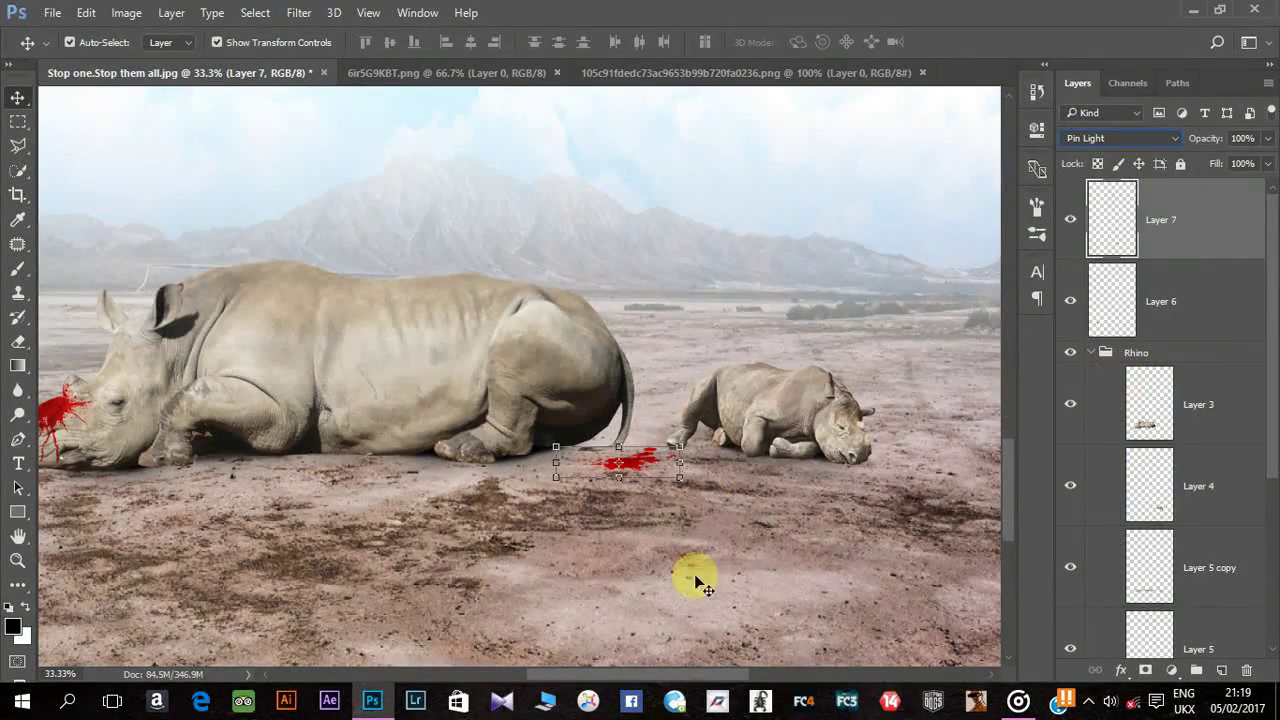
Step: Add a scaled-down spray splatter over the small rhino's head
click(662, 78)
click(922, 72)
click(519, 72)
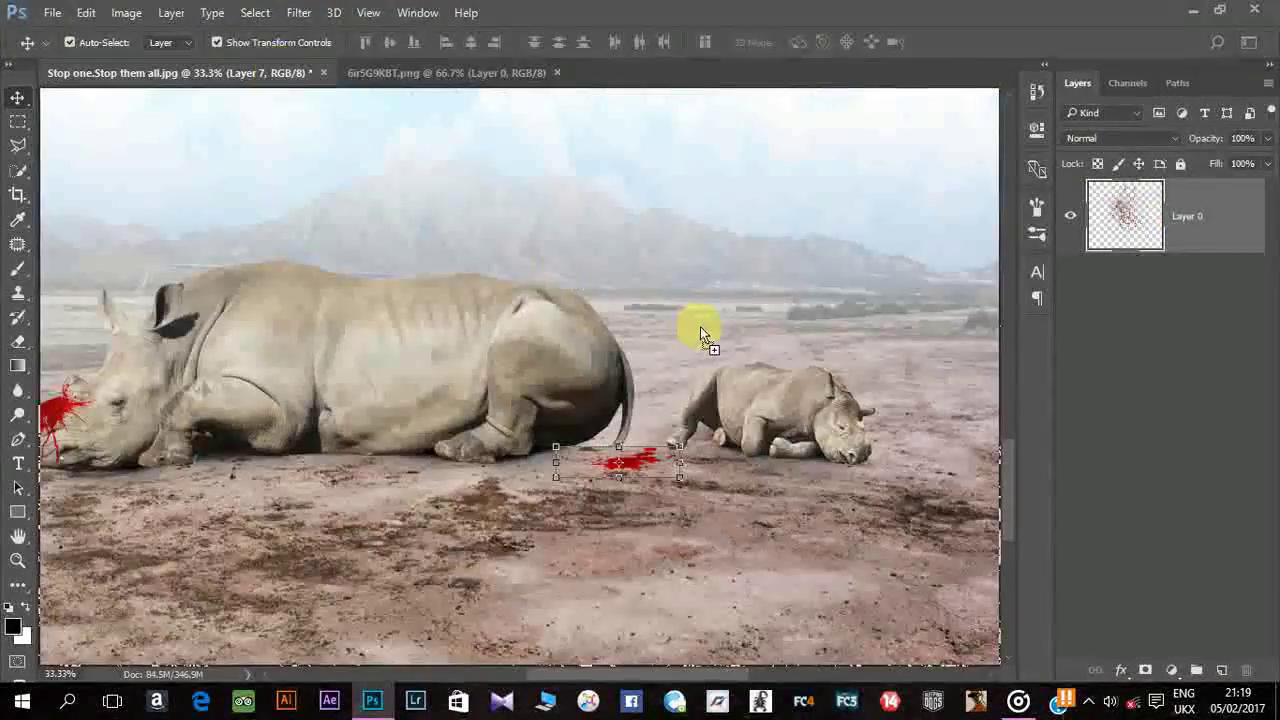
drag(463, 274, 700, 326)
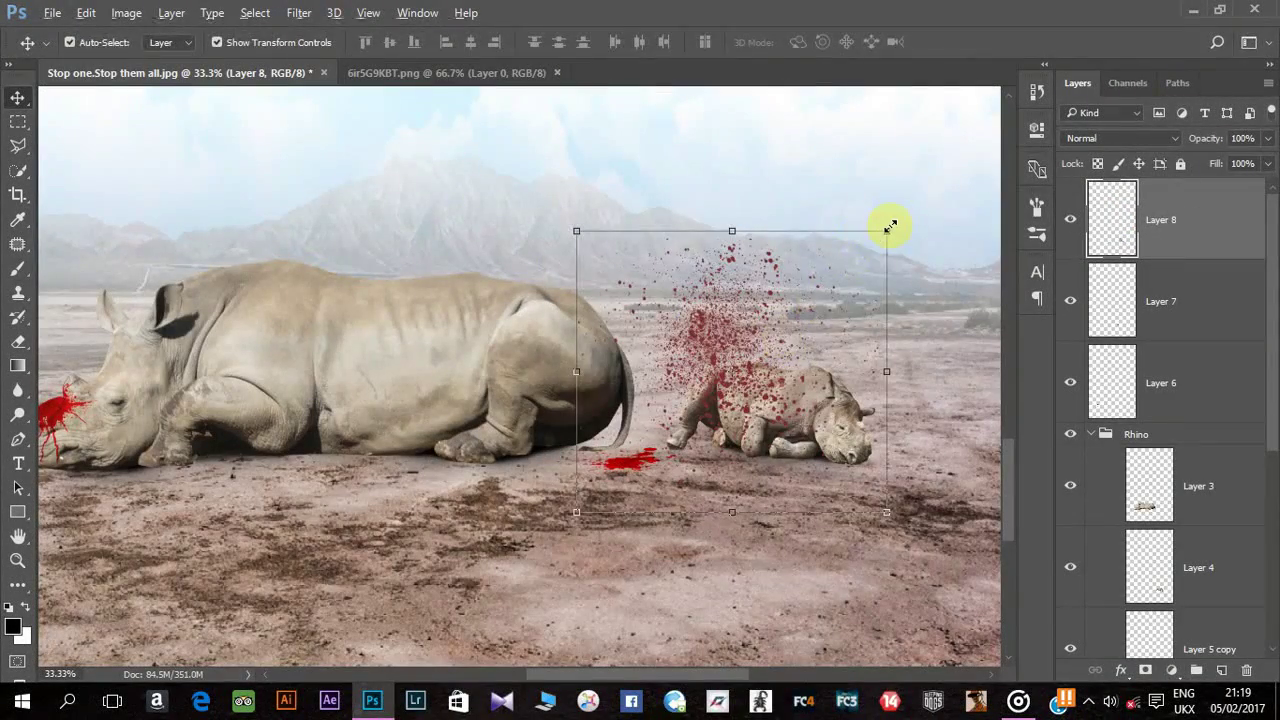
drag(890, 226, 790, 322)
mouse_move(723, 349)
mouse_down()
mouse_move(811, 409)
mouse_move(863, 389)
mouse_up()
key(Return)
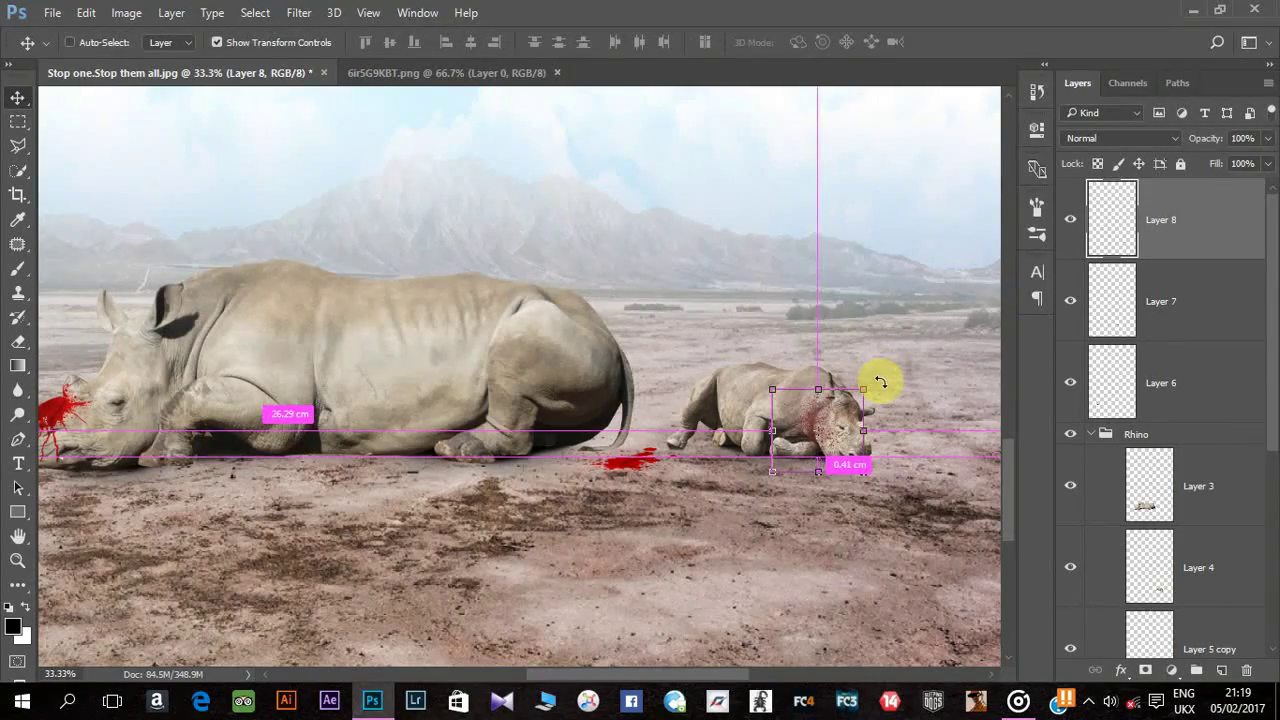
Step: Duplicate the splatter and place the copy at about 249% over the big rhino's head
key(ctrl+j)
key(ctrl+t)
drag(863, 389, 960, 299)
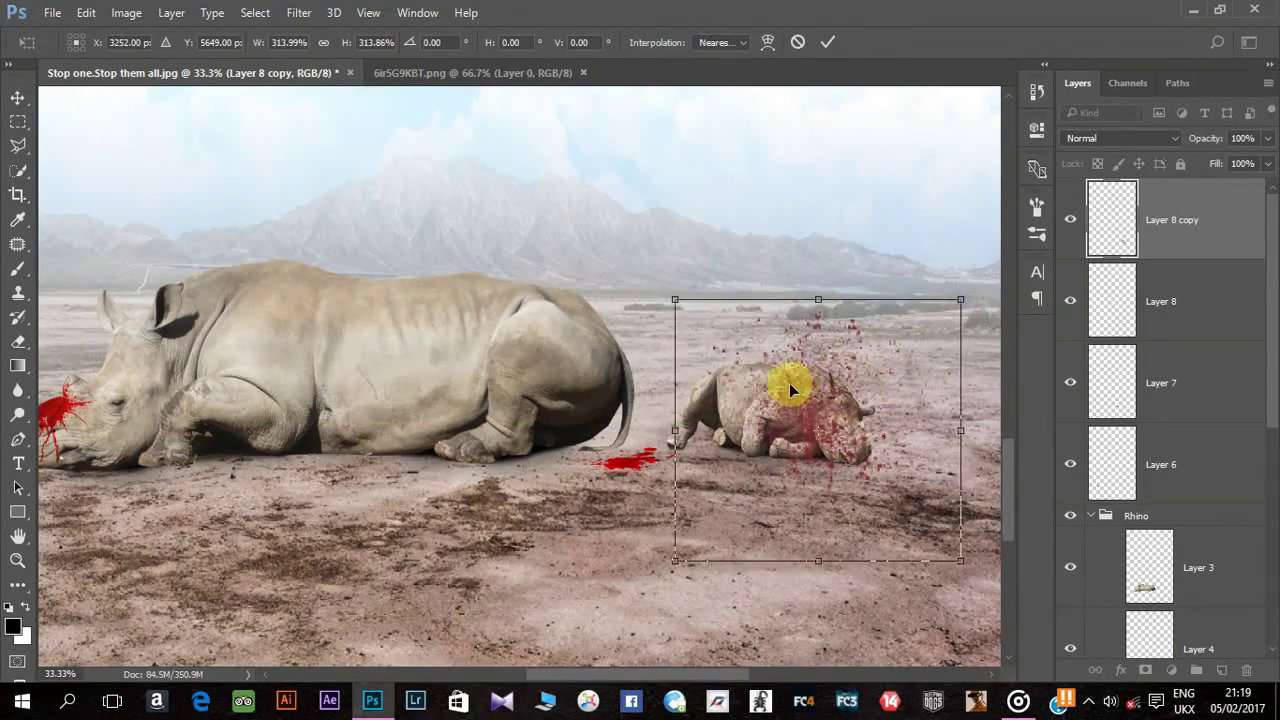
drag(790, 390, 55, 373)
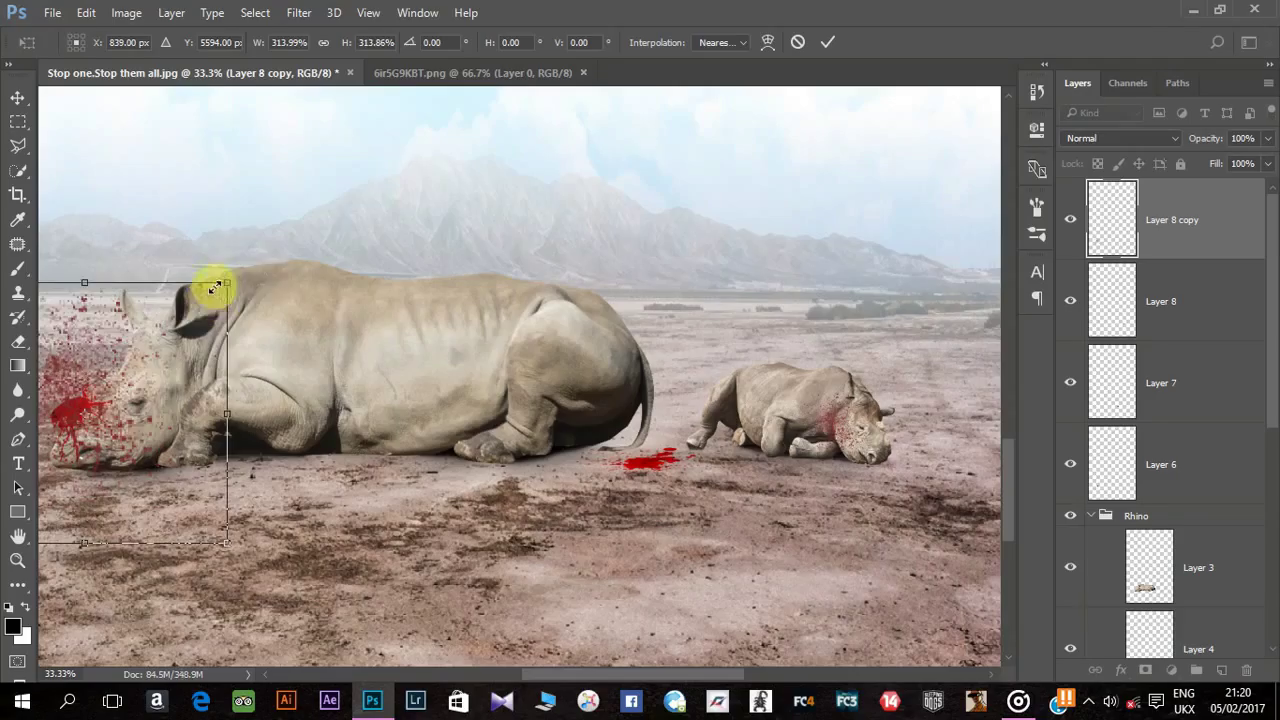
drag(214, 288, 190, 313)
key(Return)
ctrl+click(1150, 570)
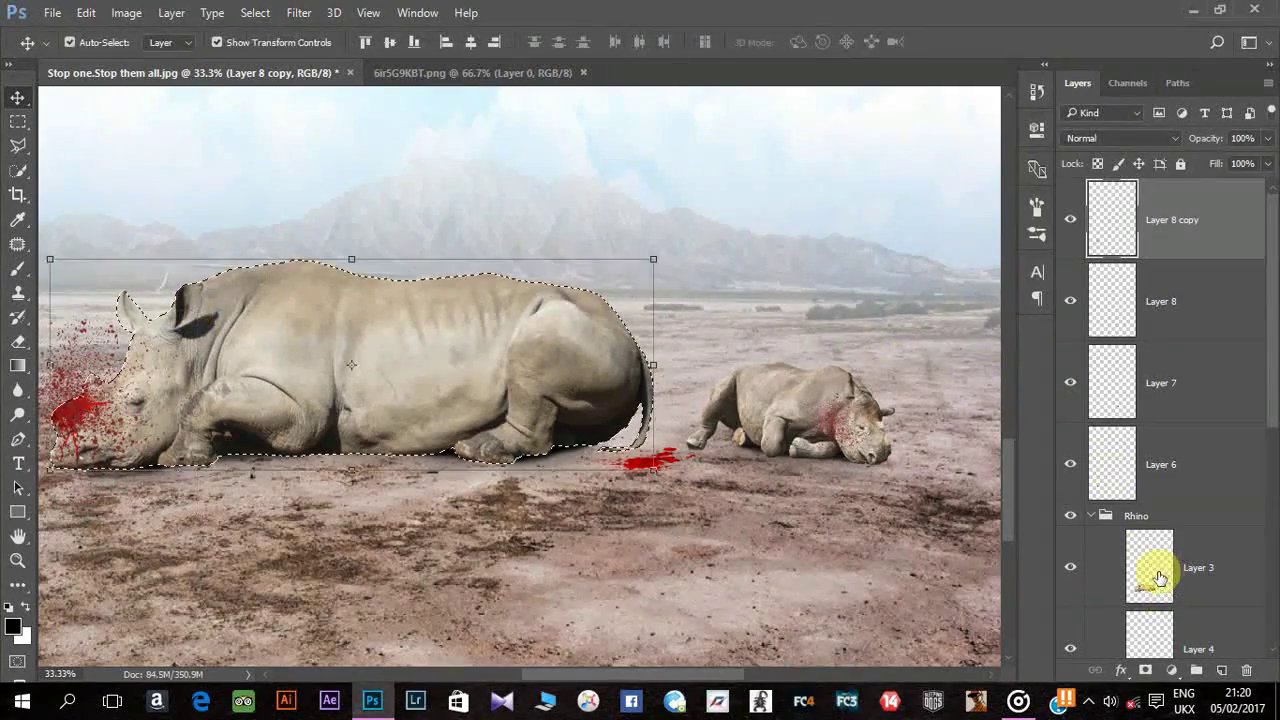
key(i)
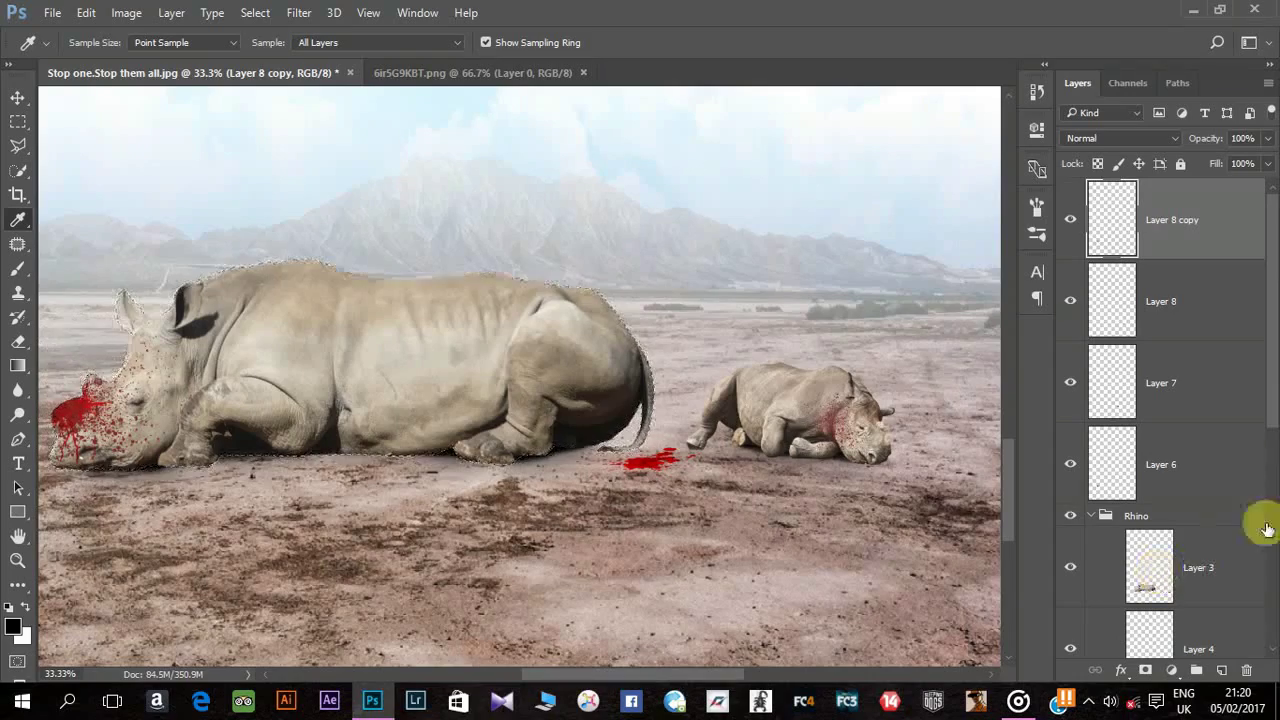
Step: Set both Layer 8 copy and Layer 8 splatters to Vivid Light
click(1170, 140)
click(1122, 358)
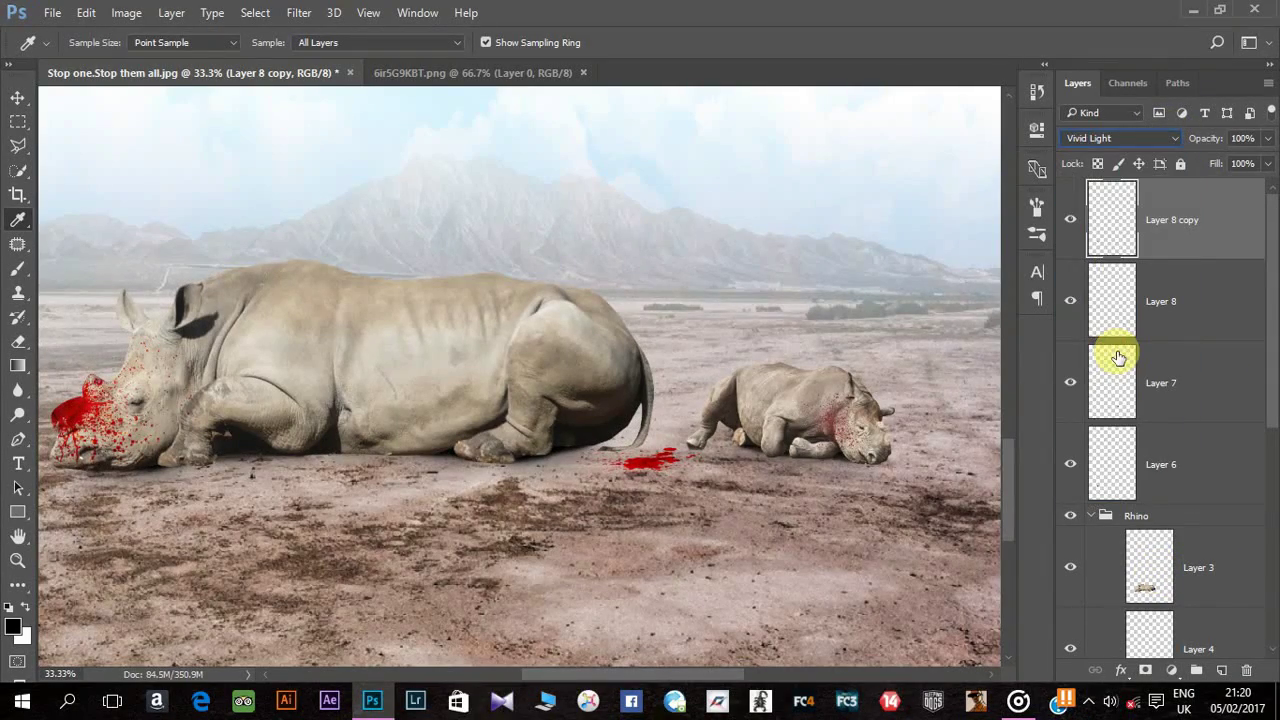
key(v)
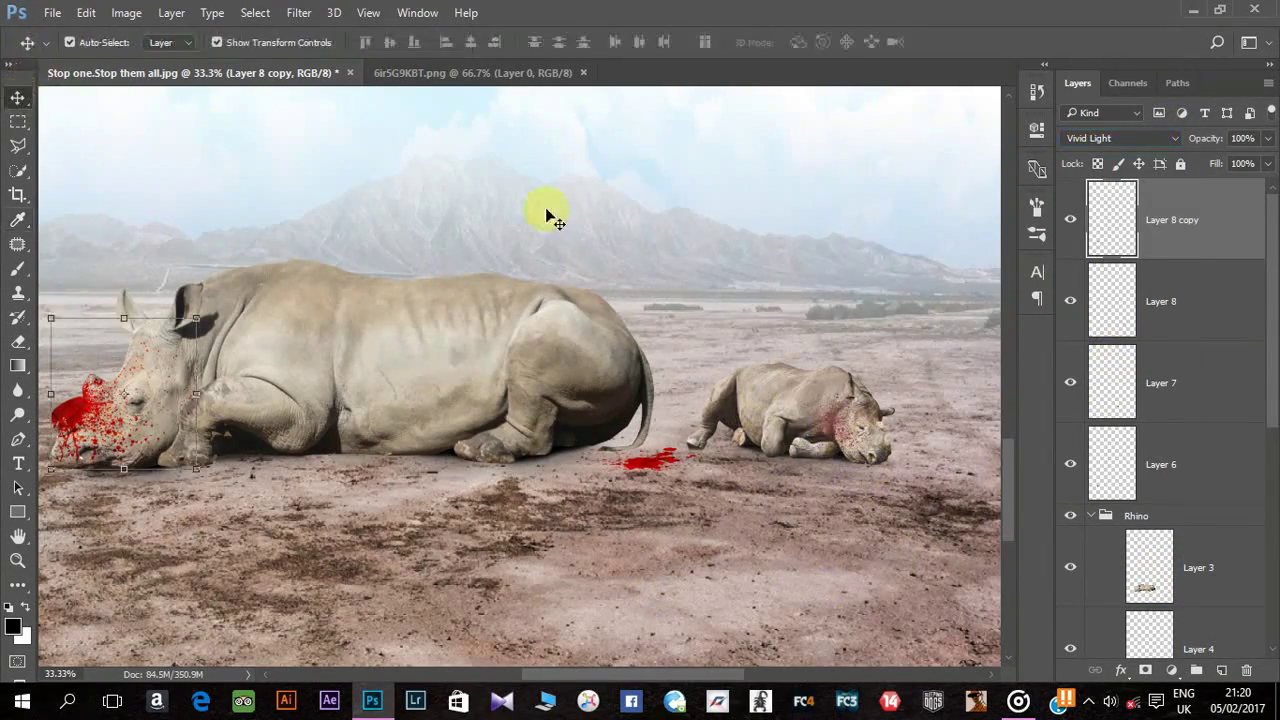
click(1182, 325)
click(1152, 141)
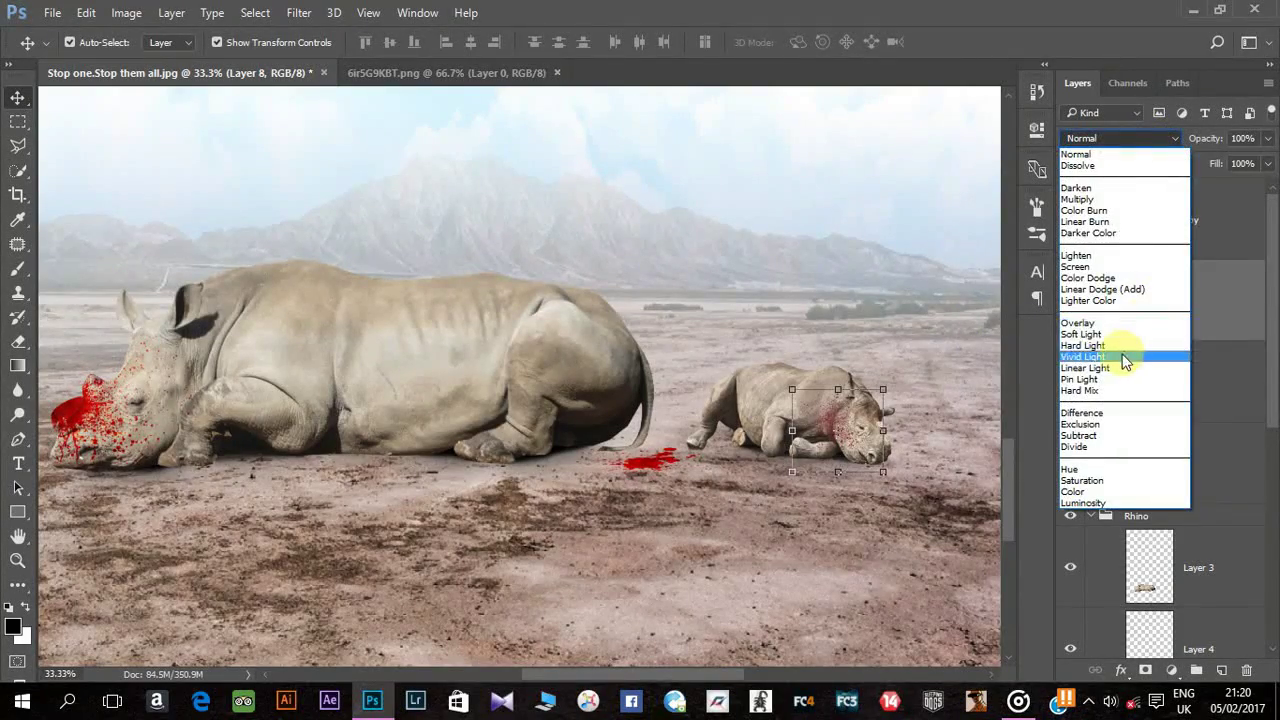
click(1122, 358)
click(873, 556)
key(ctrl+minus)
key(ctrl+minus)
key(ctrl+minus)
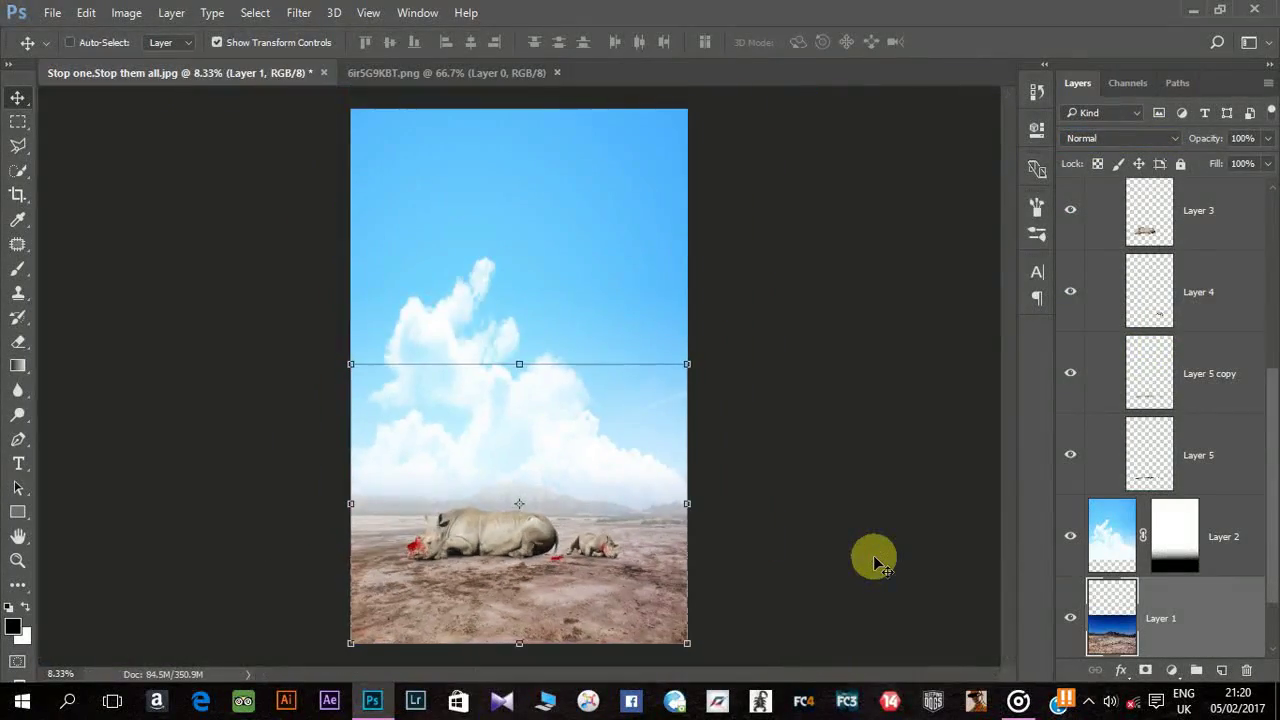
Step: Close 6ir5G9KBT.png and place the DSC02970 chainsaw man on the big rhino's back
key(ctrl+plus)
key(ctrl+plus)
key(ctrl+plus)
ctrl+click(850, 410)
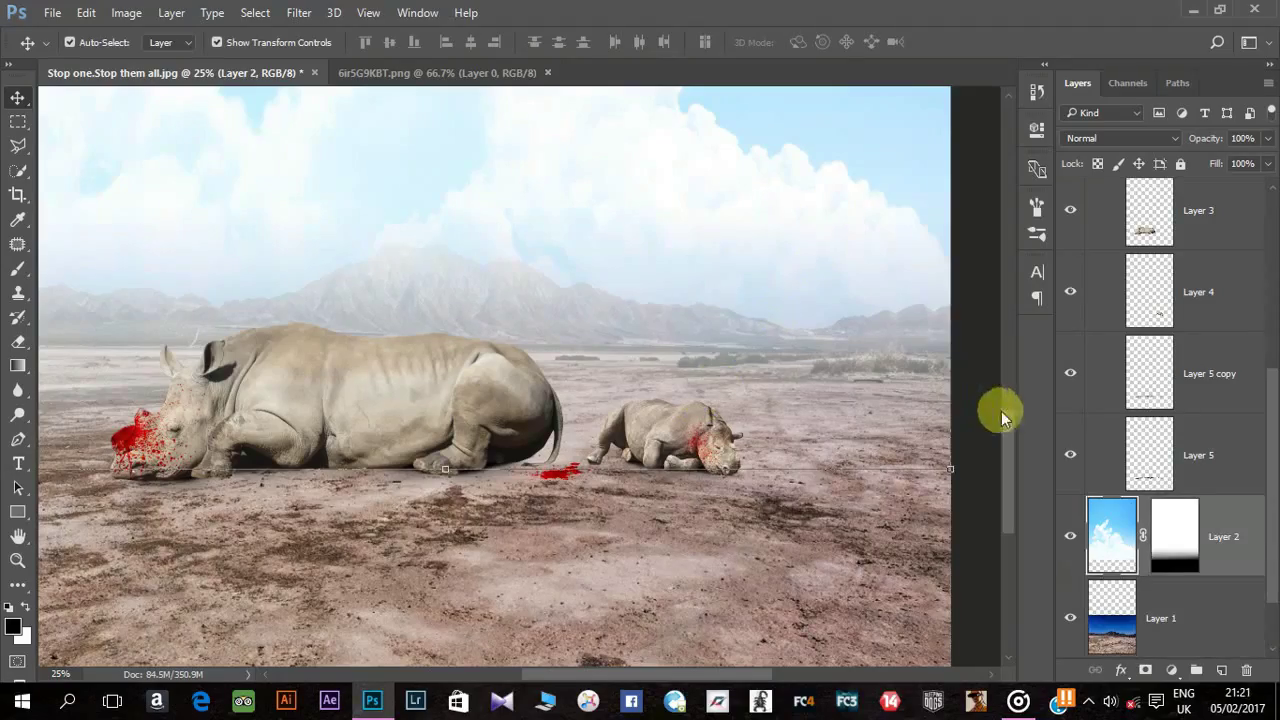
click(985, 520)
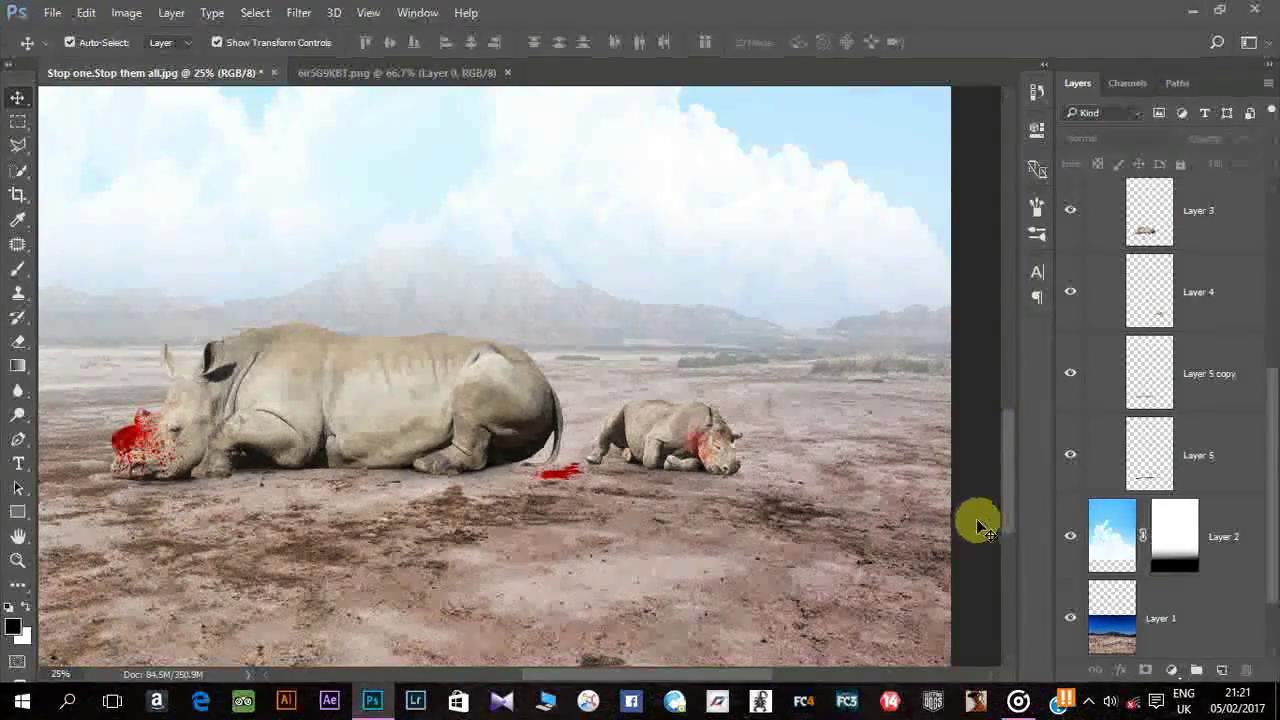
click(504, 74)
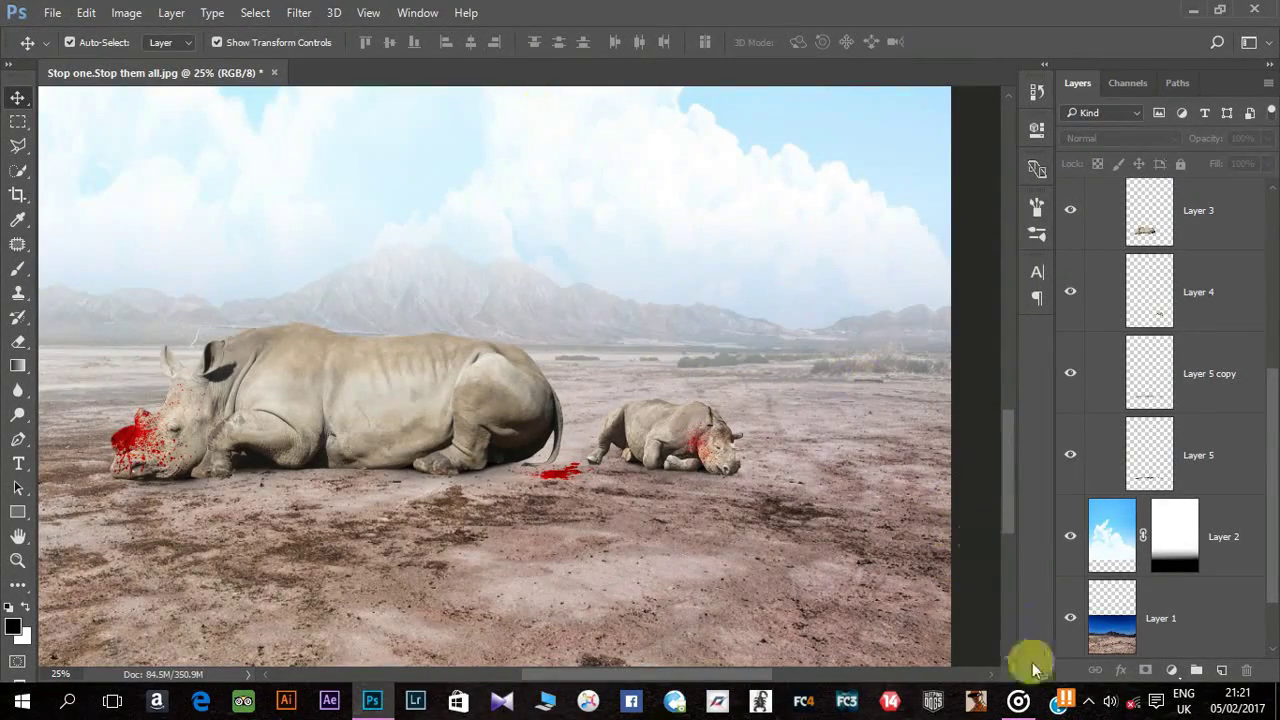
click(1089, 700)
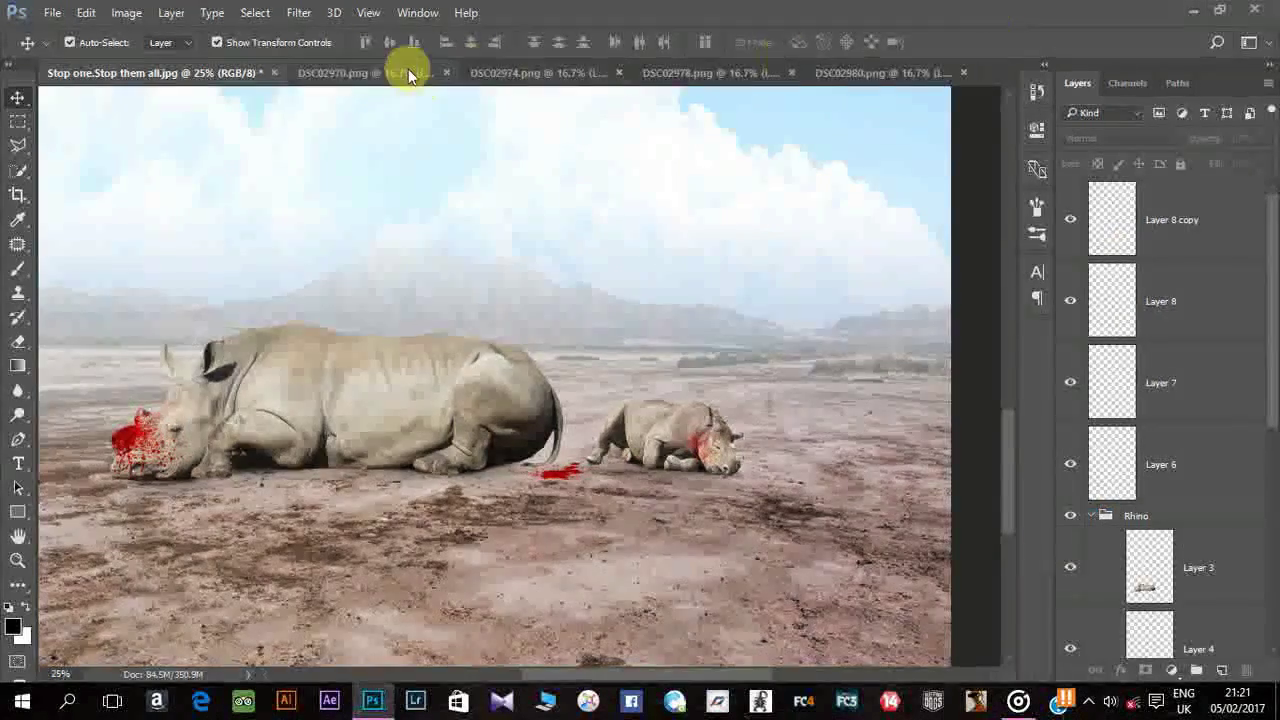
click(405, 72)
mouse_move(466, 251)
mouse_down()
mouse_move(356, 241)
mouse_move(581, 226)
mouse_up()
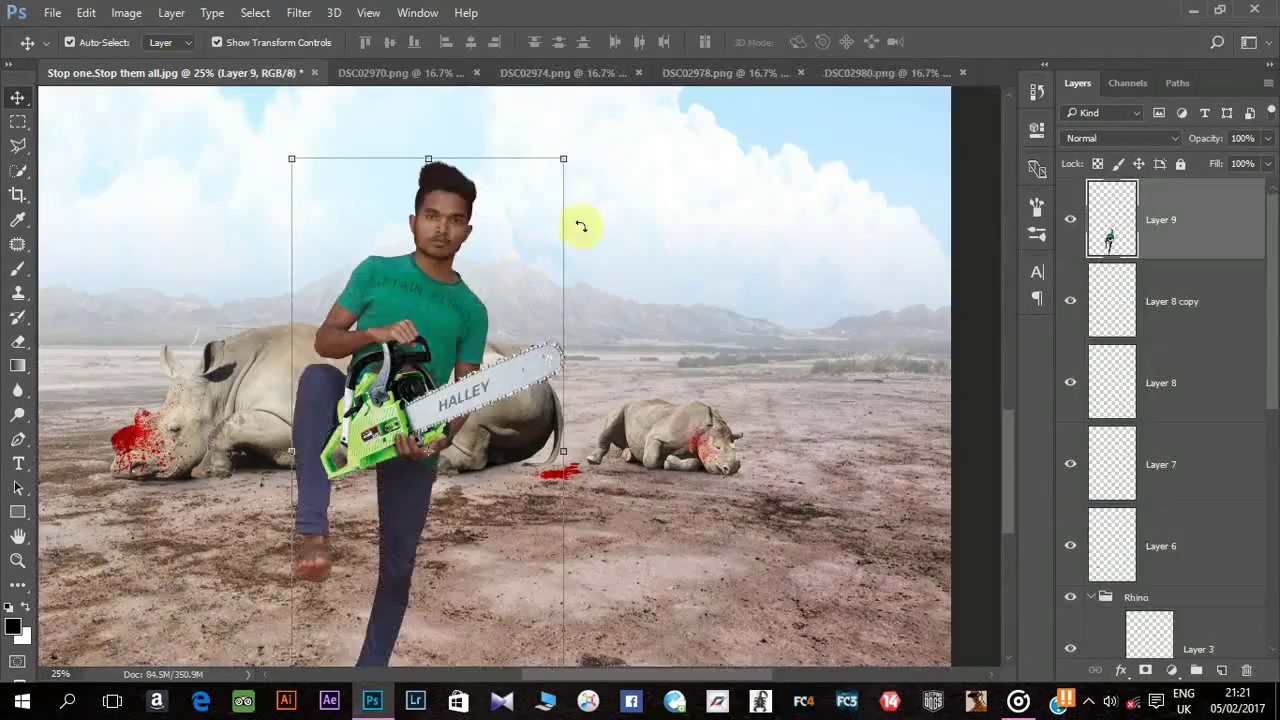
mouse_move(548, 172)
mouse_down()
mouse_move(429, 186)
mouse_move(531, 103)
mouse_move(491, 141)
mouse_move(513, 150)
mouse_up()
drag(439, 238, 440, 183)
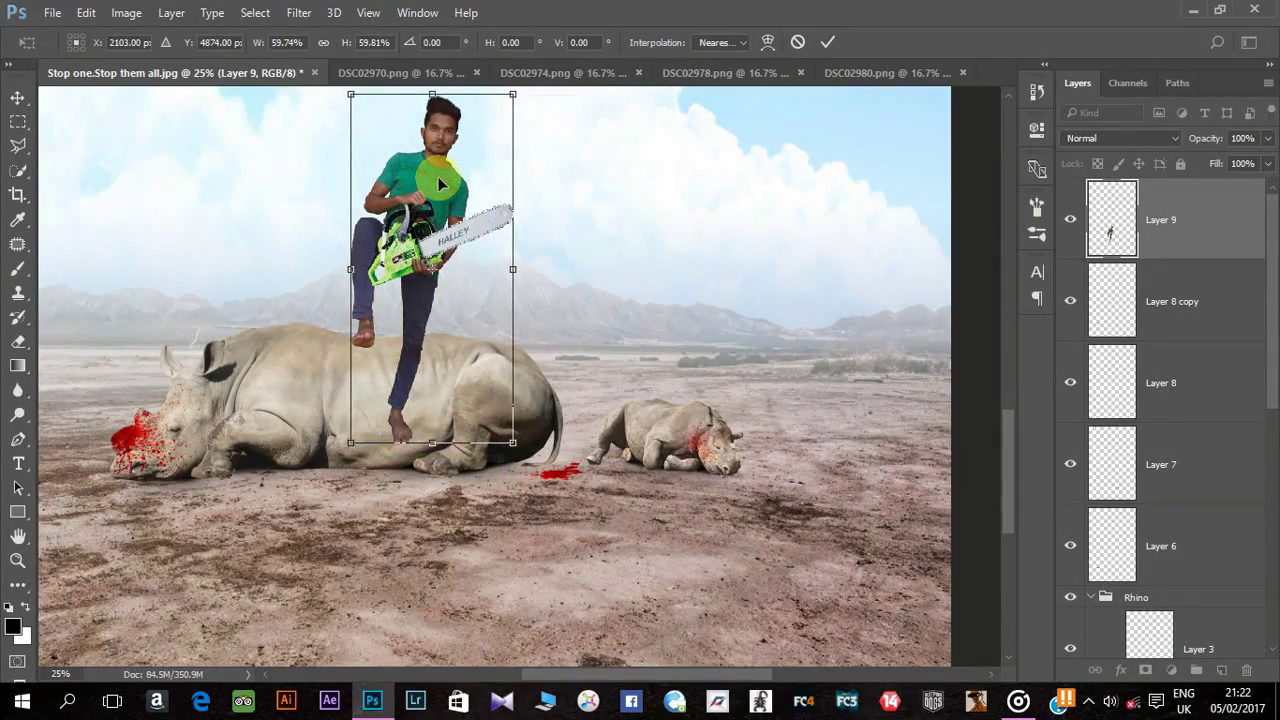
key(Return)
Step: Move Layer 9 below the Rhino group, just above the sky, and nudge him up
key(ctrl+minus)
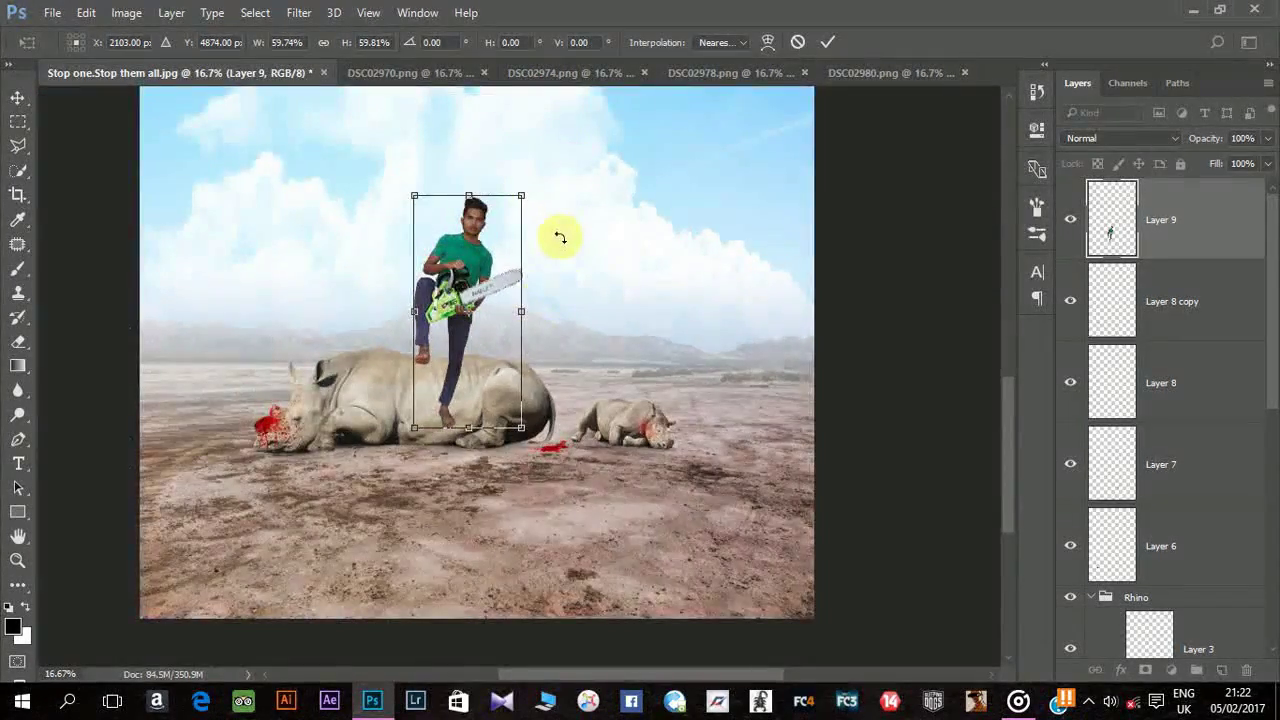
key(ctrl+minus)
key(ctrl+minus)
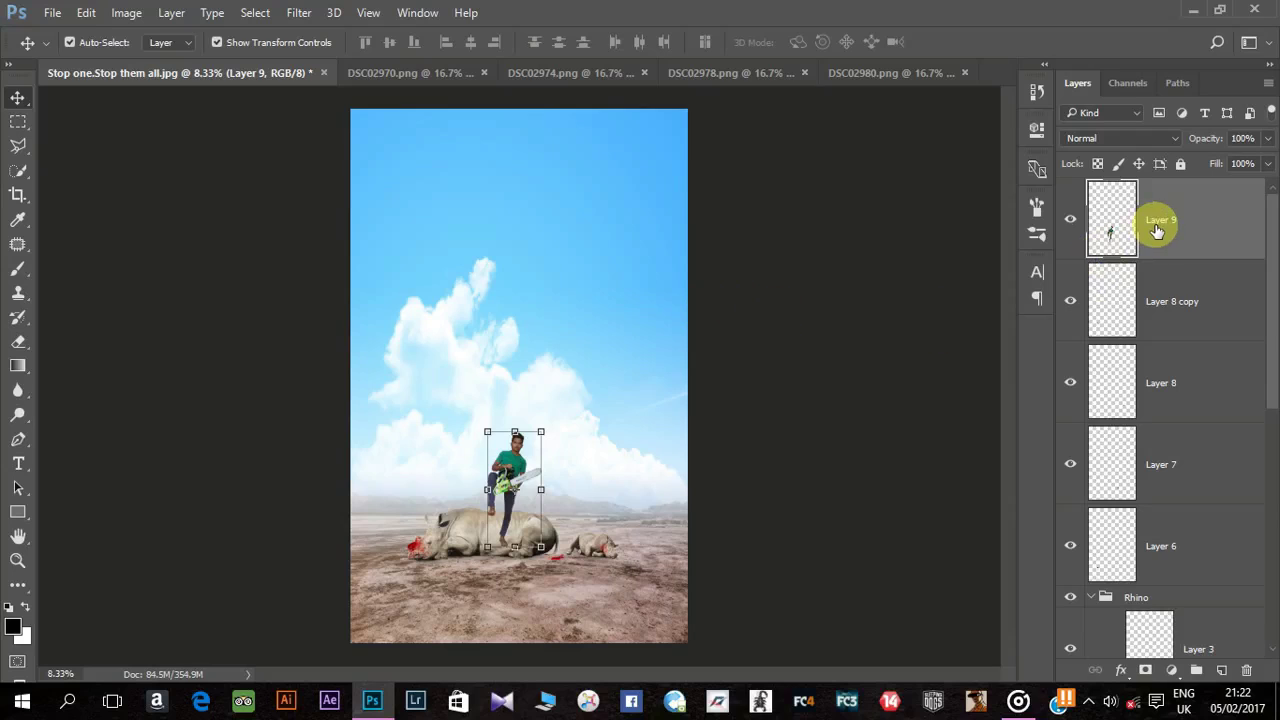
drag(1157, 230, 1151, 577)
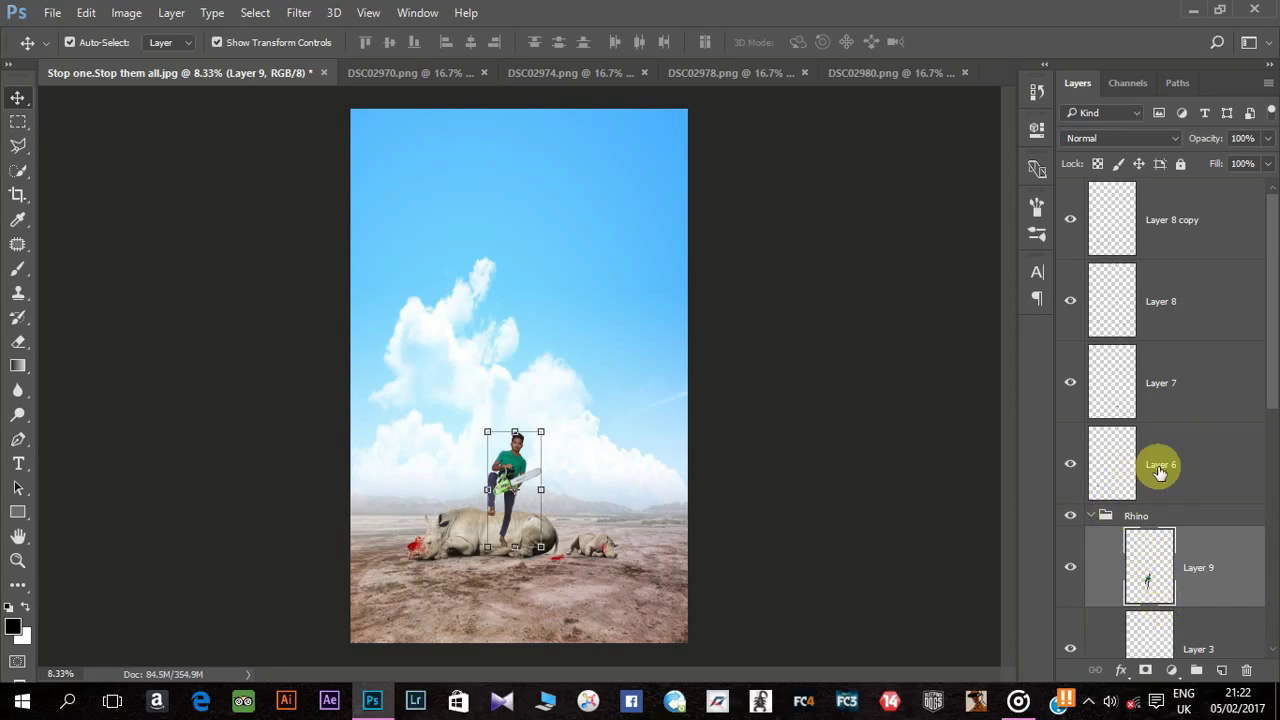
mouse_move(1187, 553)
mouse_down()
mouse_move(1171, 511)
mouse_move(1094, 585)
mouse_up()
click(1090, 590)
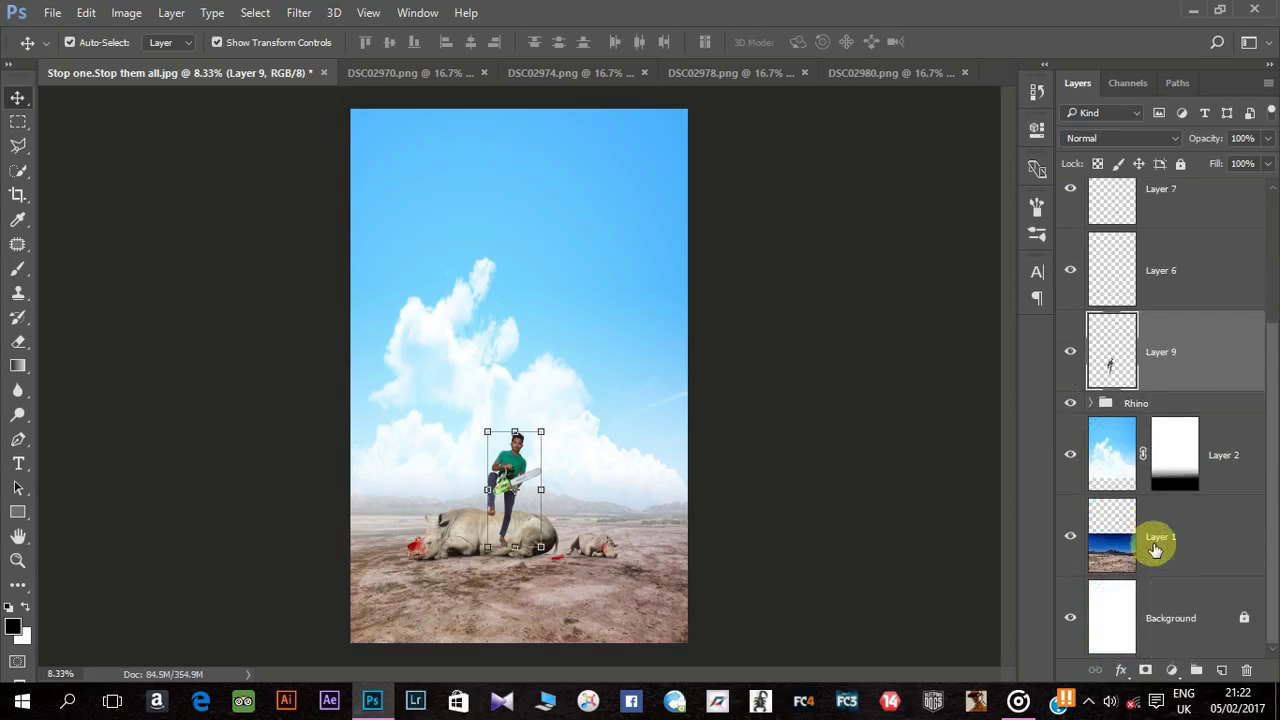
drag(1151, 370, 1166, 421)
key(ctrl+plus)
key(ctrl+plus)
key(ctrl+plus)
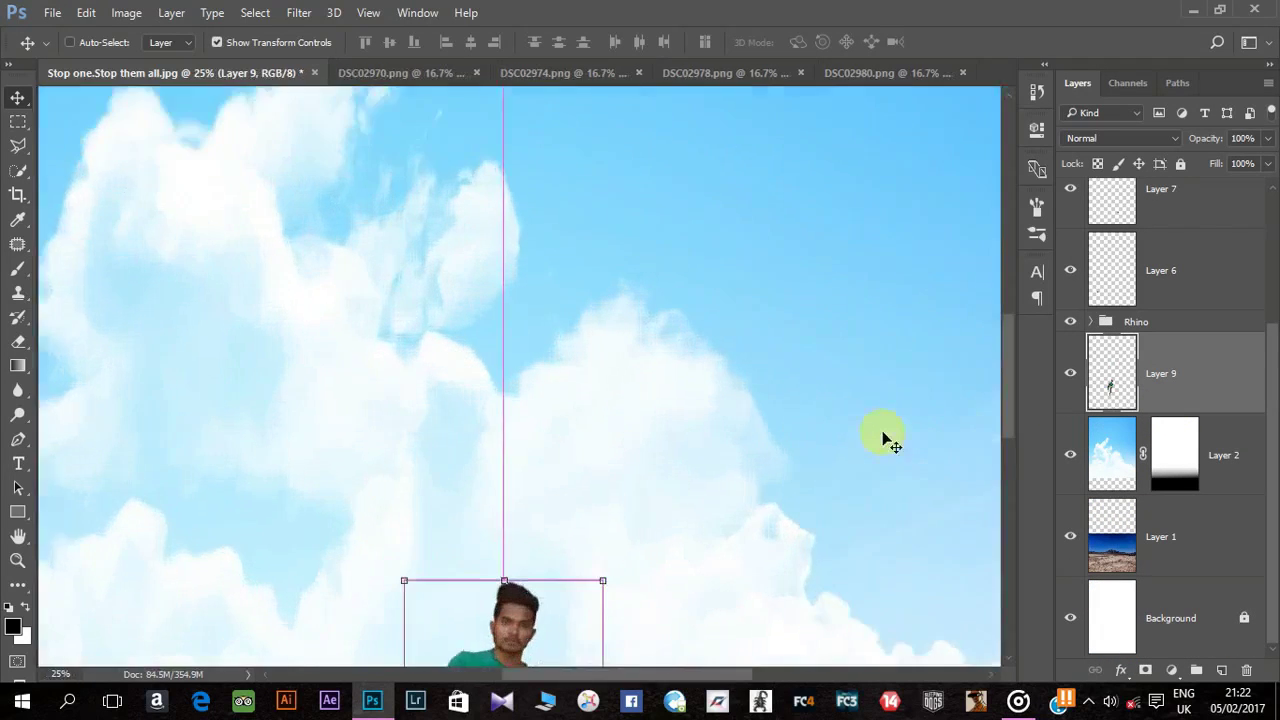
scroll(883, 434, down, 5)
scroll(883, 186, down, 1)
drag(580, 256, 580, 248)
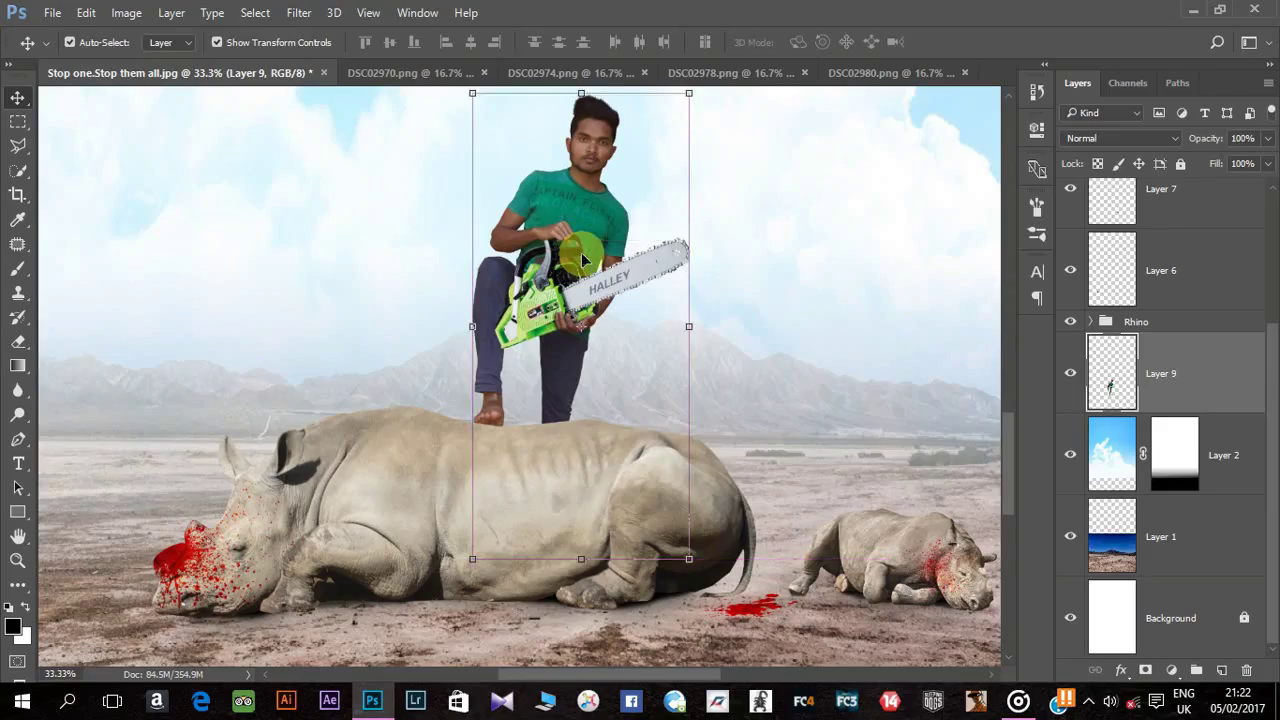
click(829, 335)
key(ctrl+minus)
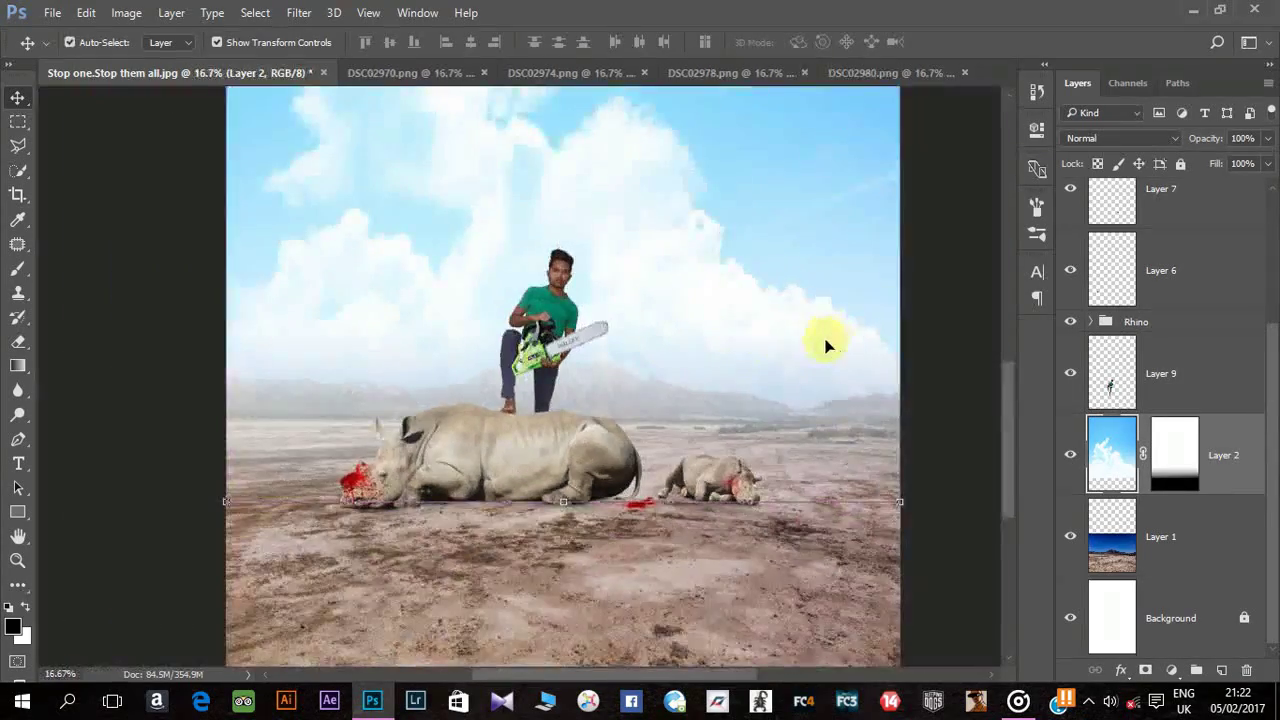
Step: Add the blue-shirted man at about 56% beside the chainsaw man, then close DSC02974
drag(455, 71, 440, 82)
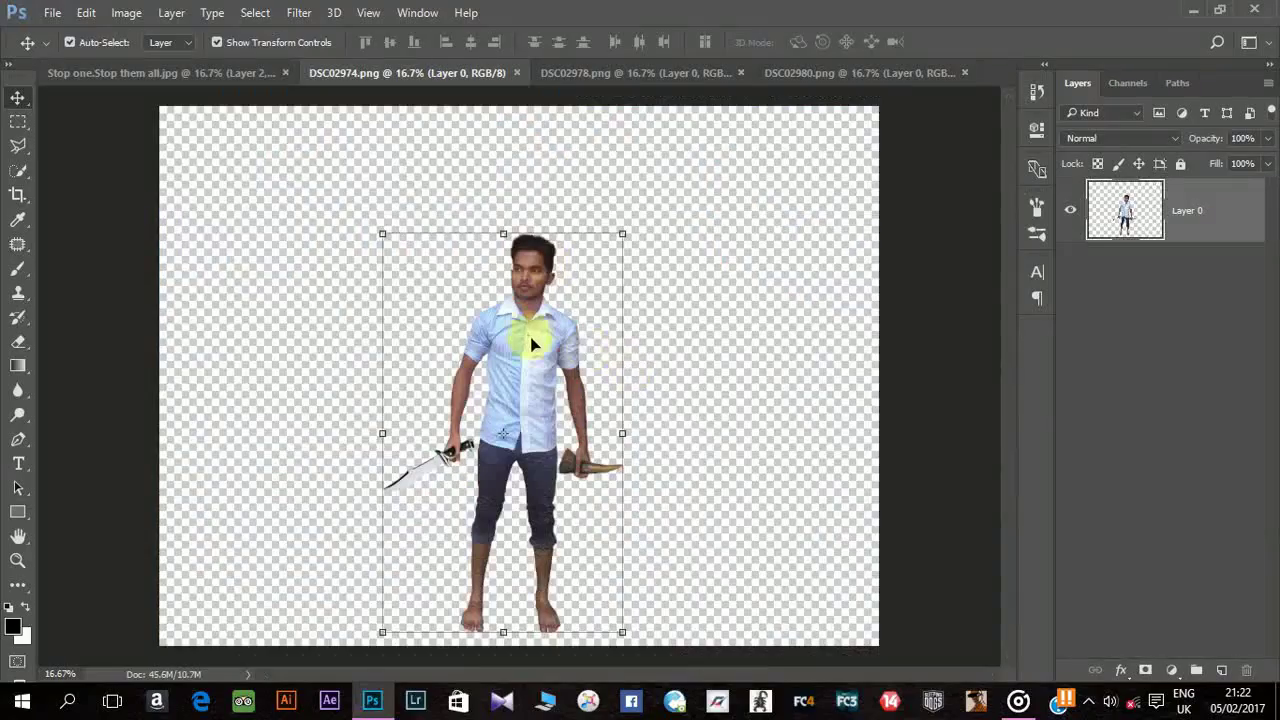
drag(543, 337, 605, 345)
mouse_move(689, 262)
mouse_down()
mouse_move(643, 329)
mouse_move(663, 234)
mouse_move(686, 234)
mouse_move(684, 258)
mouse_up()
drag(642, 309, 648, 318)
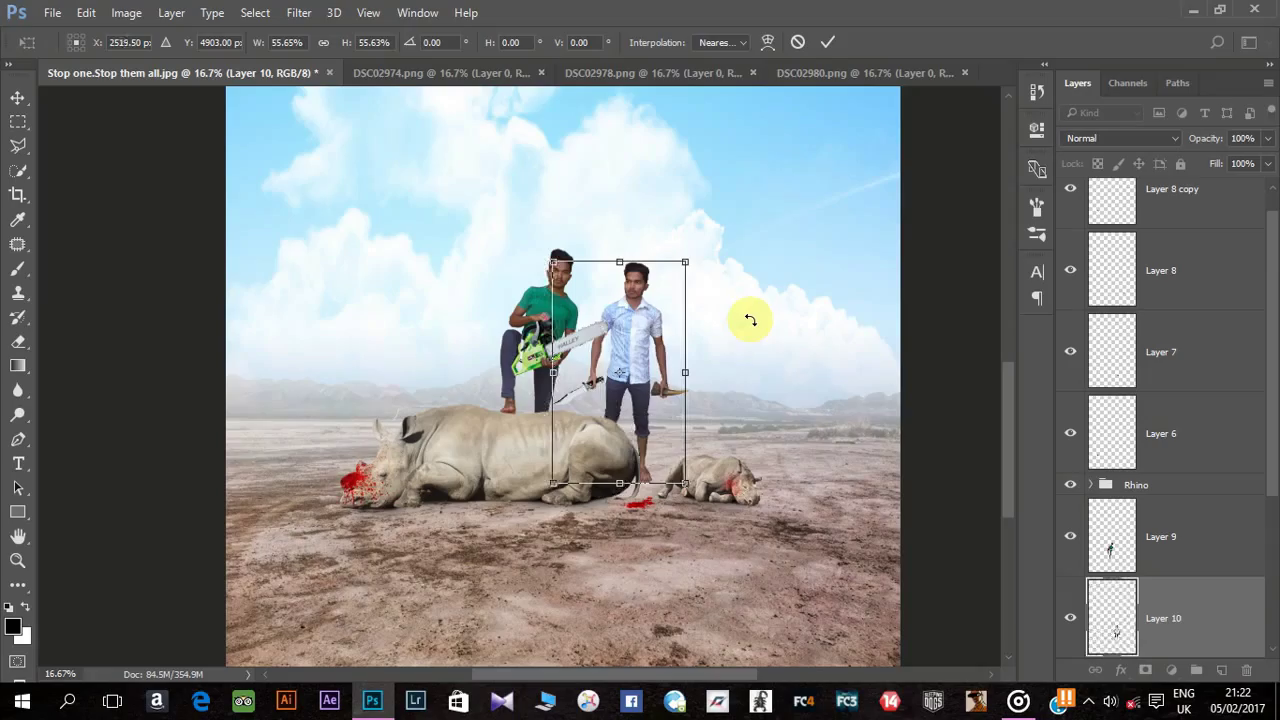
key(Return)
click(440, 73)
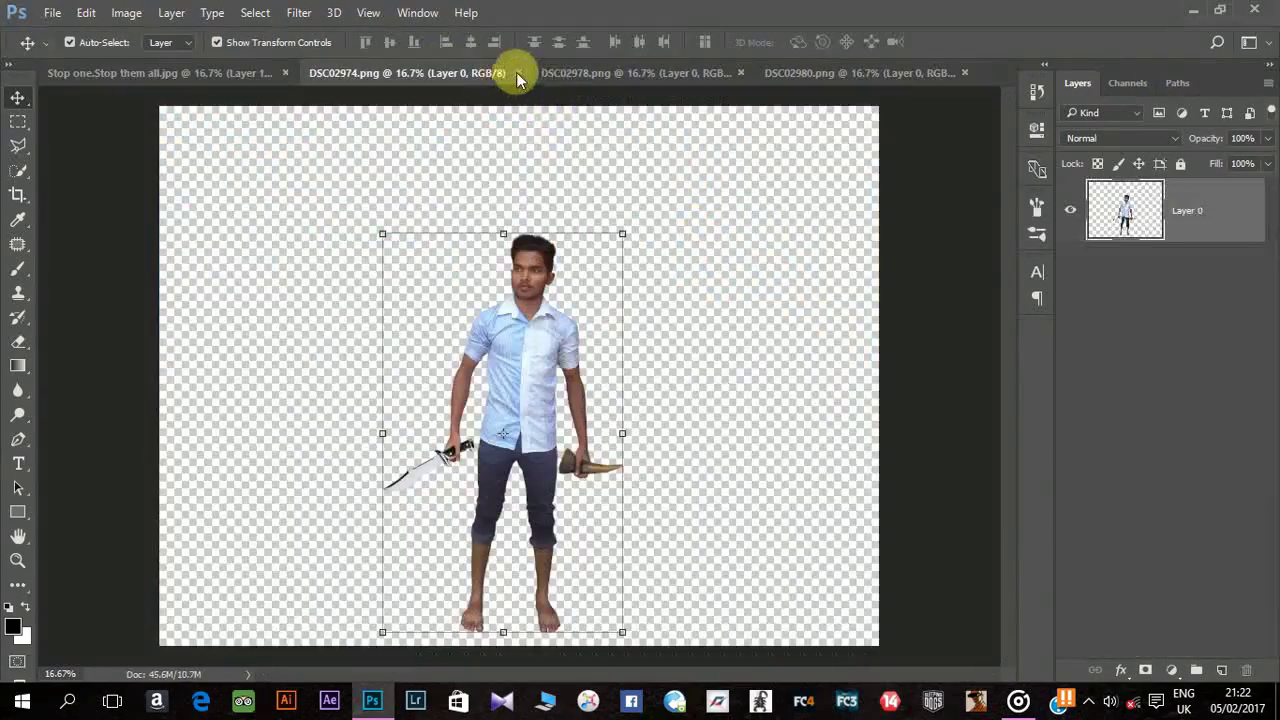
Step: Add the DSC02978 gunman at about 58%, standing on the small rhino
click(541, 73)
click(450, 73)
mouse_move(257, 100)
mouse_down()
mouse_move(259, 77)
mouse_move(723, 320)
mouse_up()
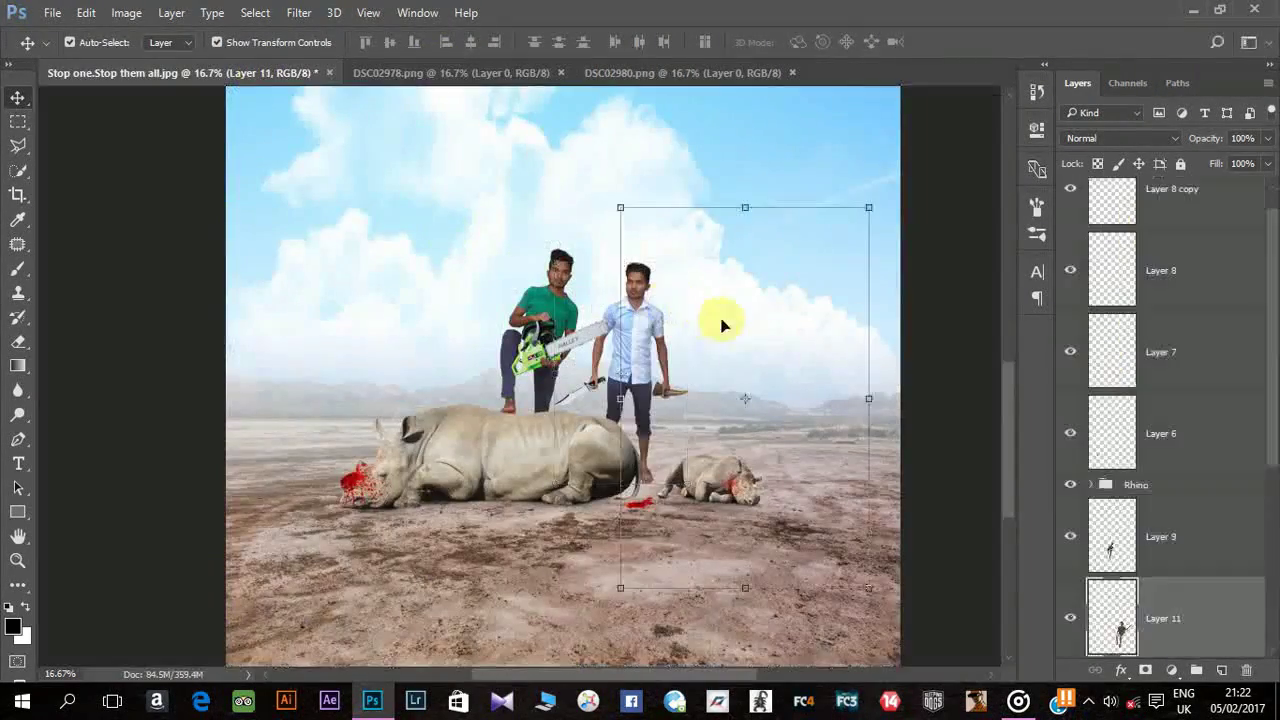
drag(866, 206, 823, 277)
drag(708, 352, 708, 318)
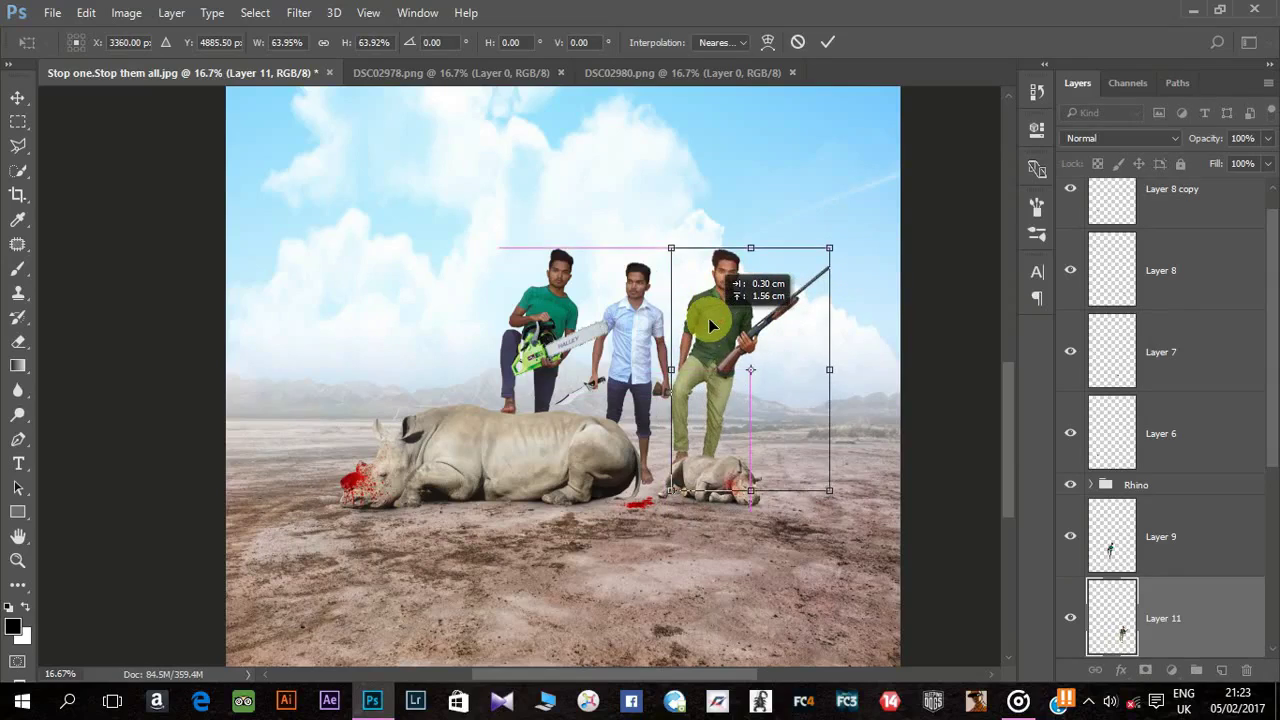
drag(843, 249, 828, 266)
drag(726, 318, 719, 334)
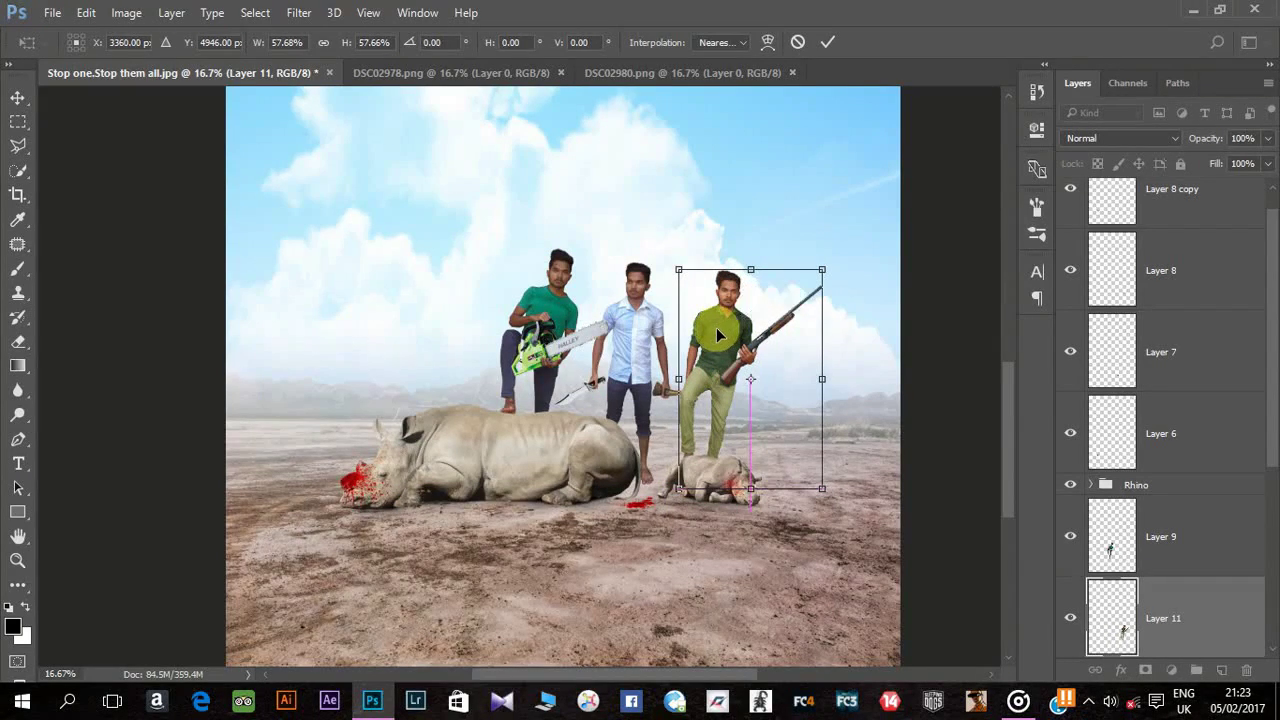
key(Return)
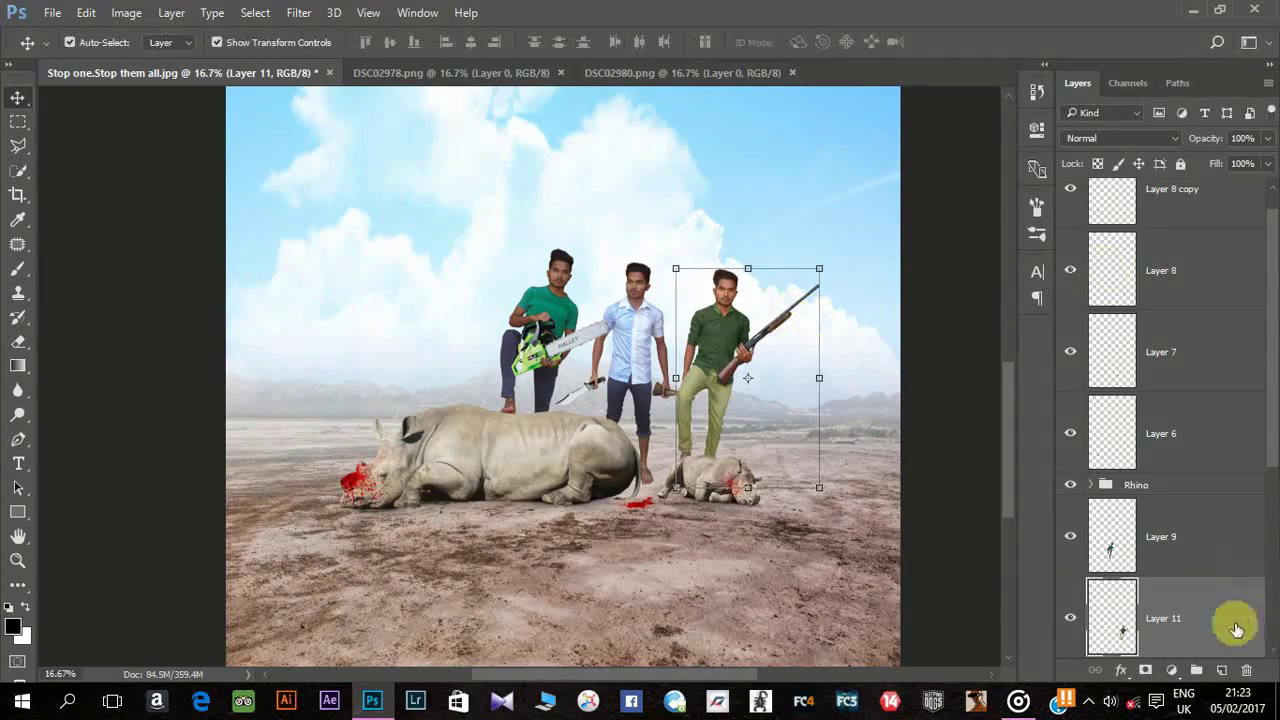
scroll(1225, 590, down, 3)
drag(1160, 376, 1172, 468)
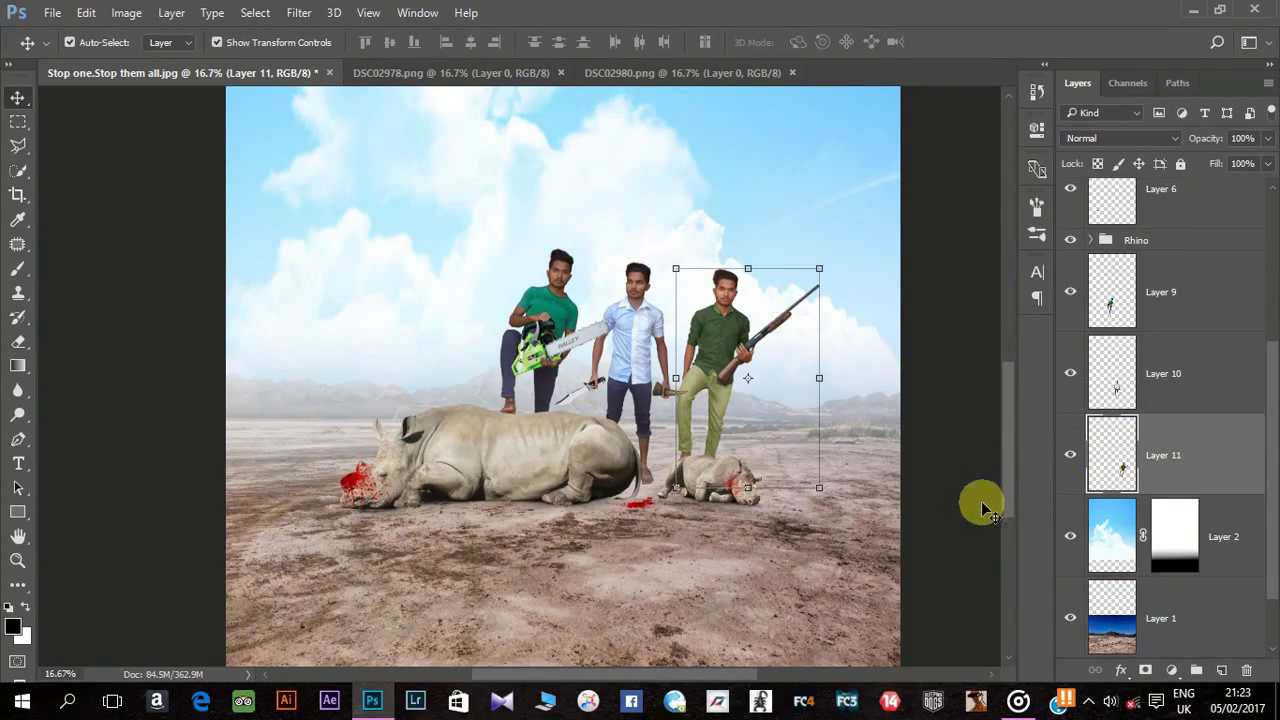
Step: Place the yellow-shirted rifleman at about 62% at left, then close DSC02980.png
click(450, 72)
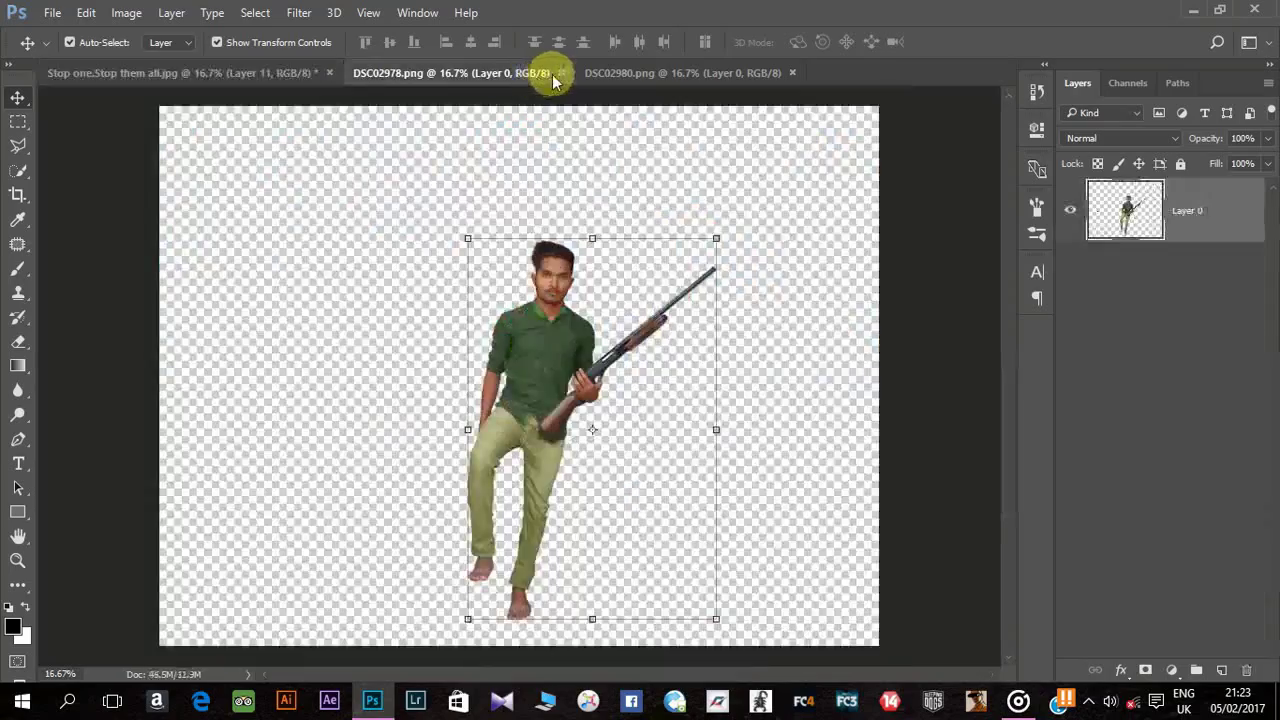
mouse_move(550, 230)
mouse_down()
mouse_move(310, 232)
mouse_move(503, 218)
mouse_move(446, 260)
mouse_move(453, 286)
mouse_up()
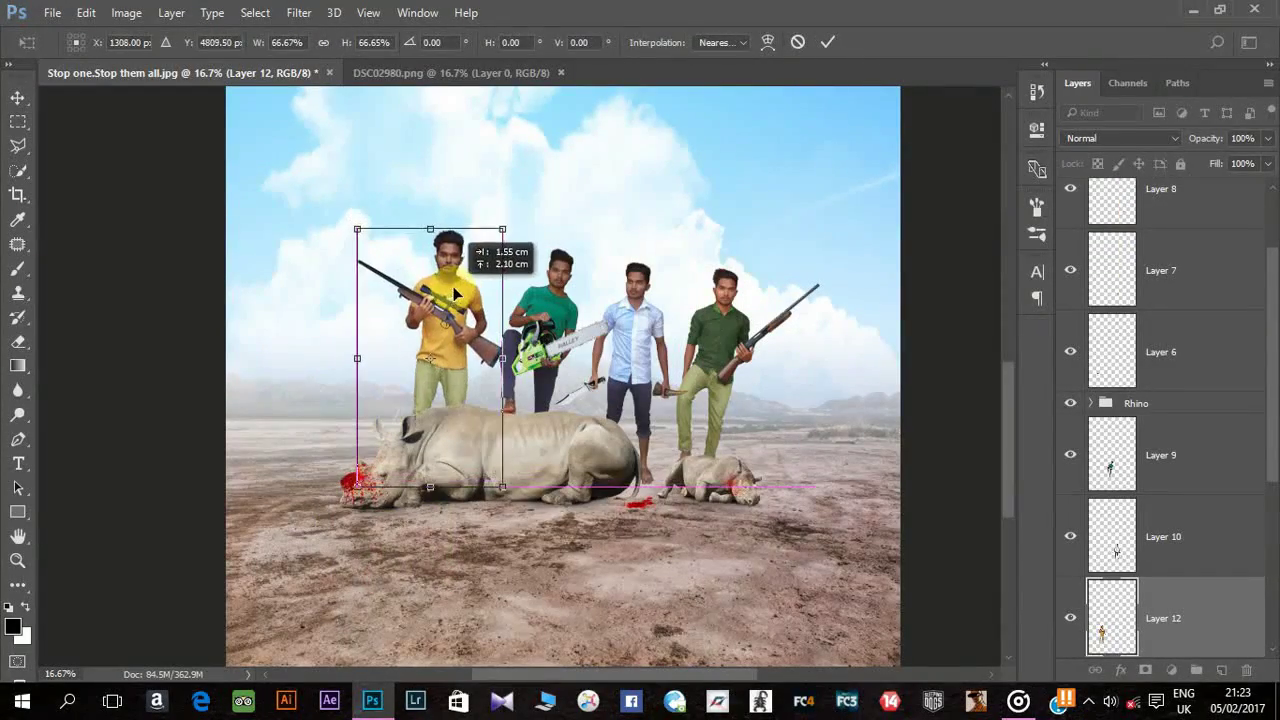
drag(502, 230, 456, 305)
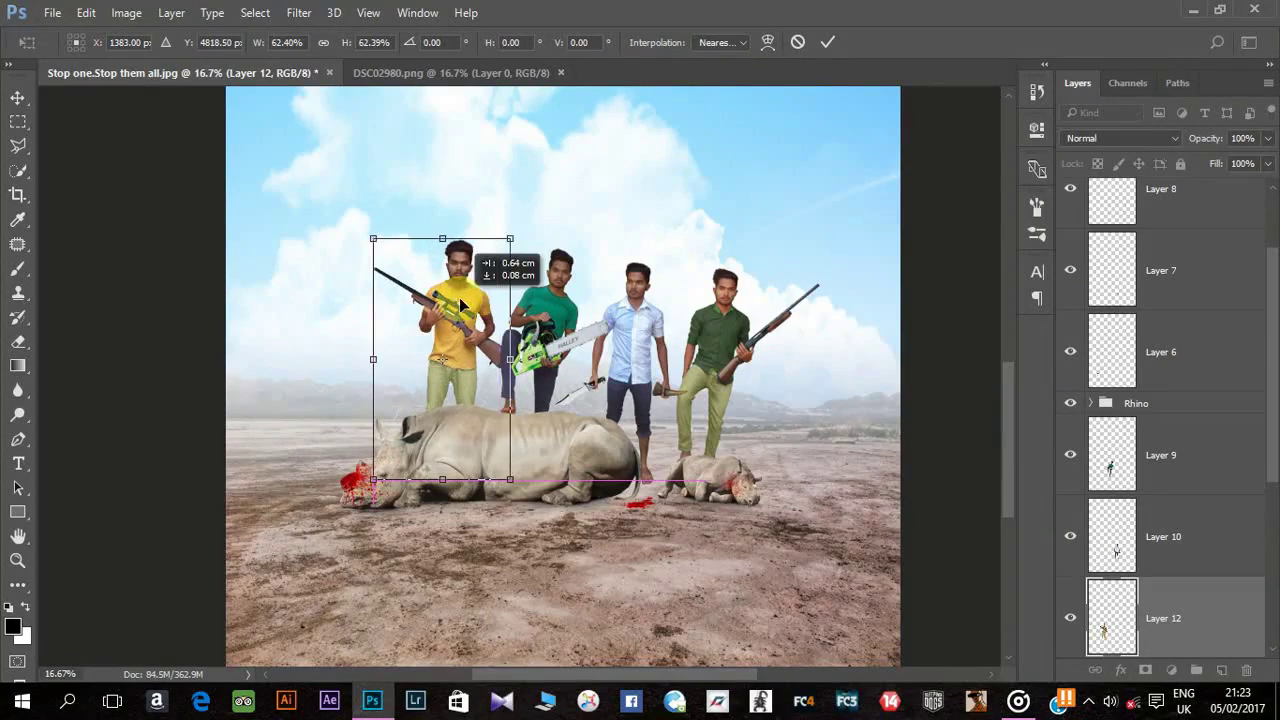
key(Right)
key(Right)
key(Right)
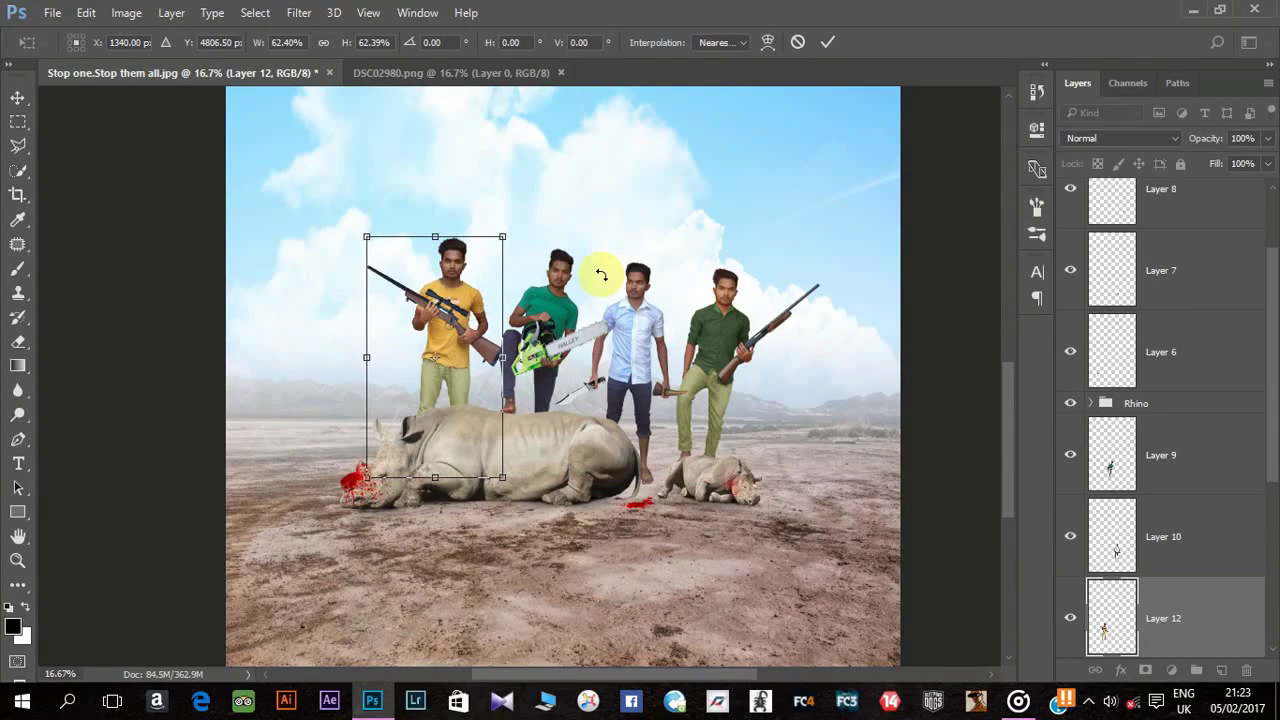
key(Return)
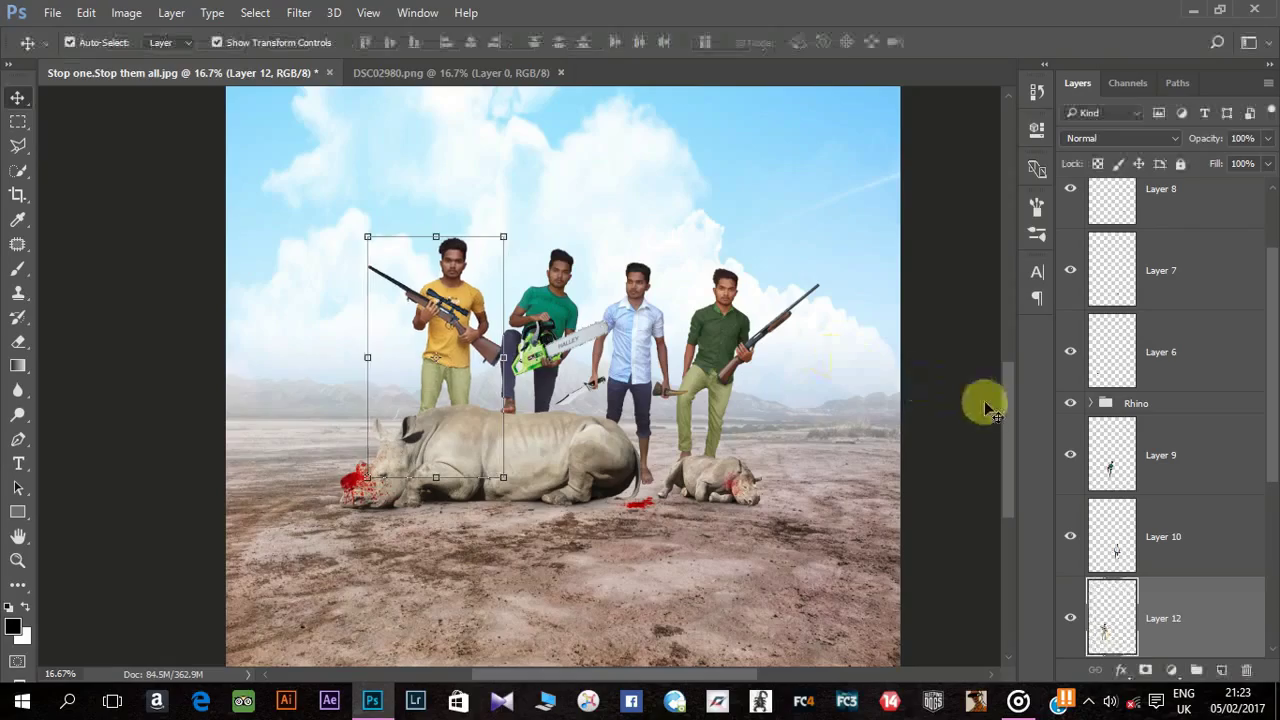
click(980, 400)
click(512, 73)
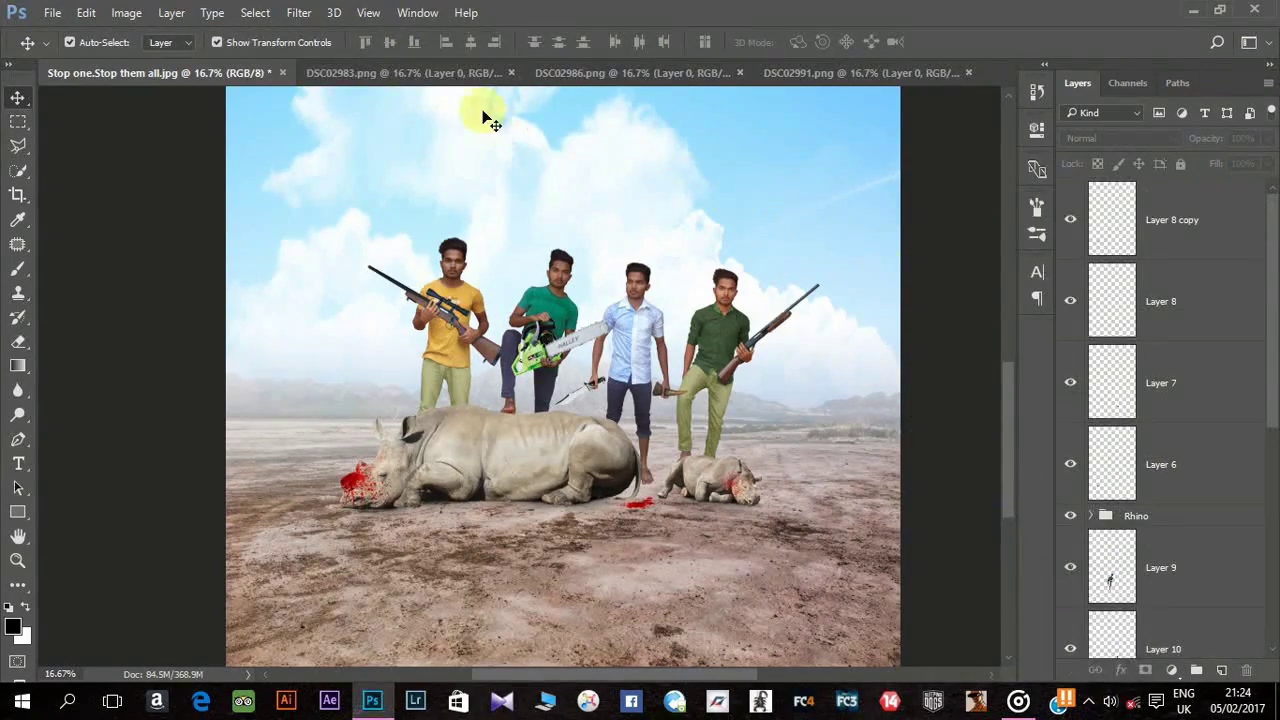
Step: Drag the blue-shirt man into the composite, scale him, and close his source
click(470, 73)
key(ctrl+t)
mouse_move(463, 150)
mouse_down()
mouse_move(640, 303)
mouse_move(815, 323)
mouse_move(697, 149)
mouse_up()
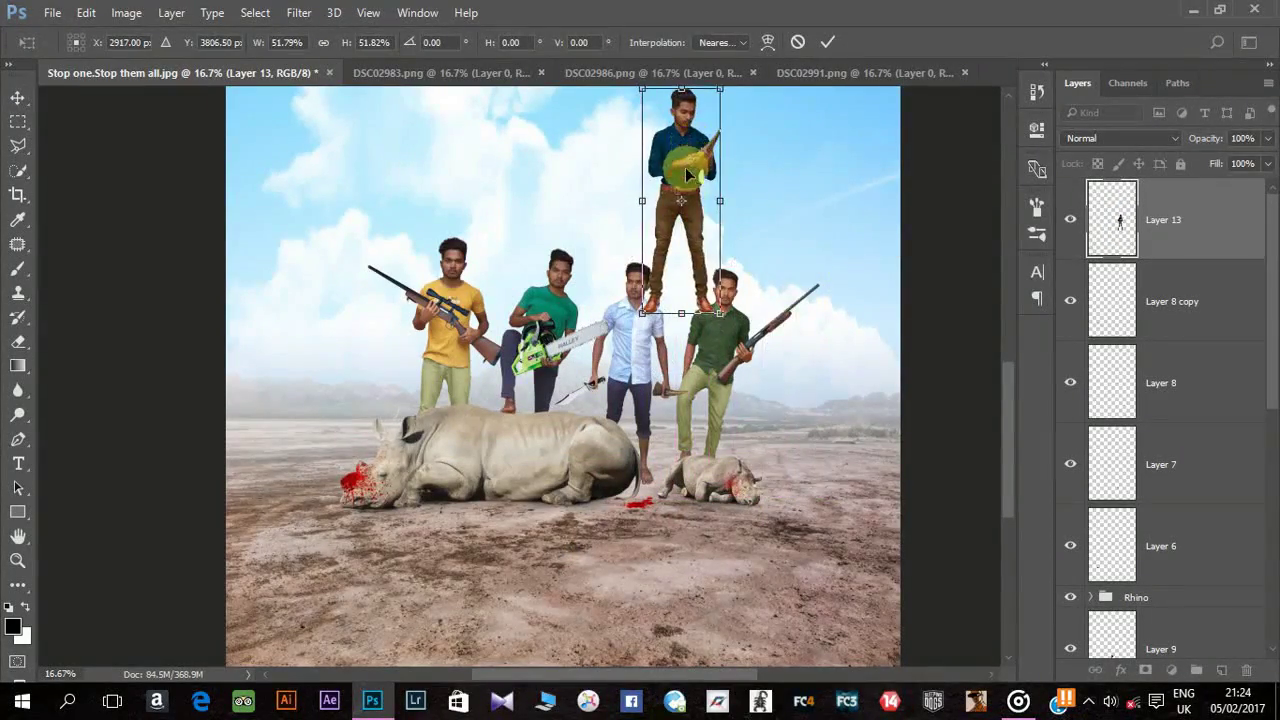
key(Return)
click(514, 77)
key(ctrl+w)
Step: Place the green man on the green-shirt man's shoulders and close his source
drag(560, 350, 286, 77)
key(ctrl+t)
mouse_move(794, 206)
mouse_down()
mouse_move(559, 378)
mouse_move(598, 187)
mouse_up()
drag(656, 94, 620, 188)
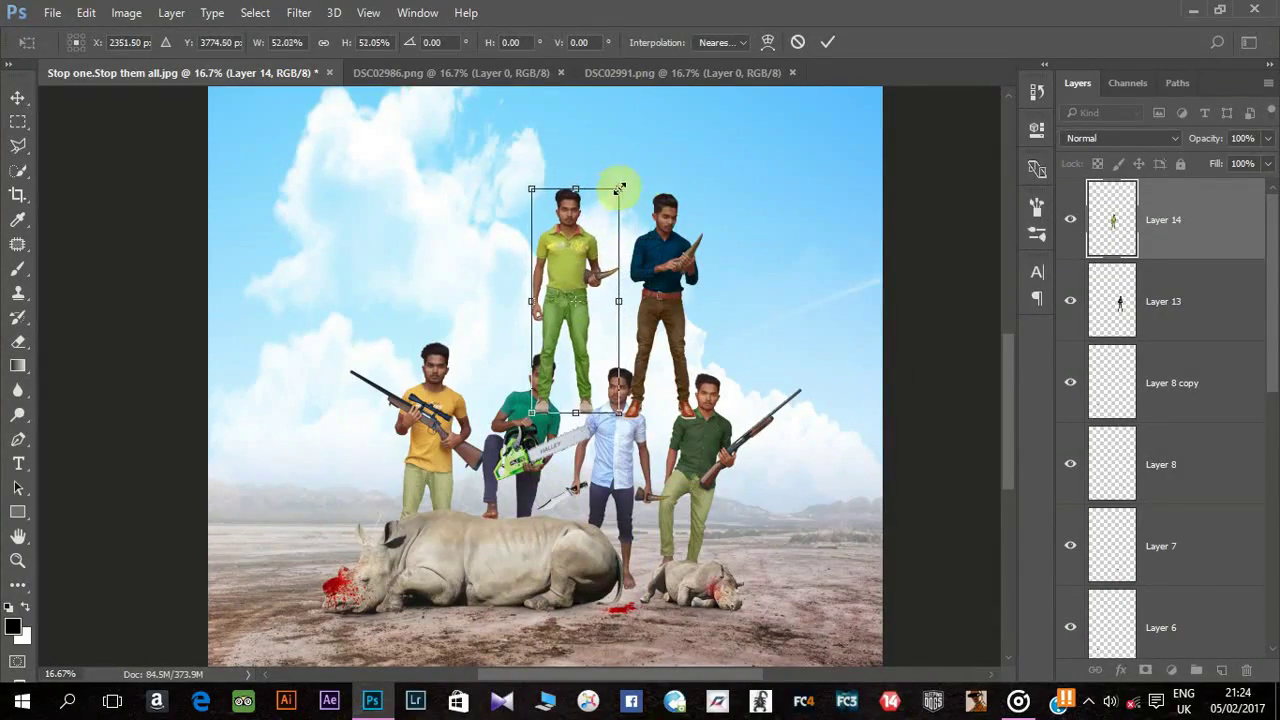
key(Return)
drag(661, 250, 578, 250)
drag(483, 249, 484, 237)
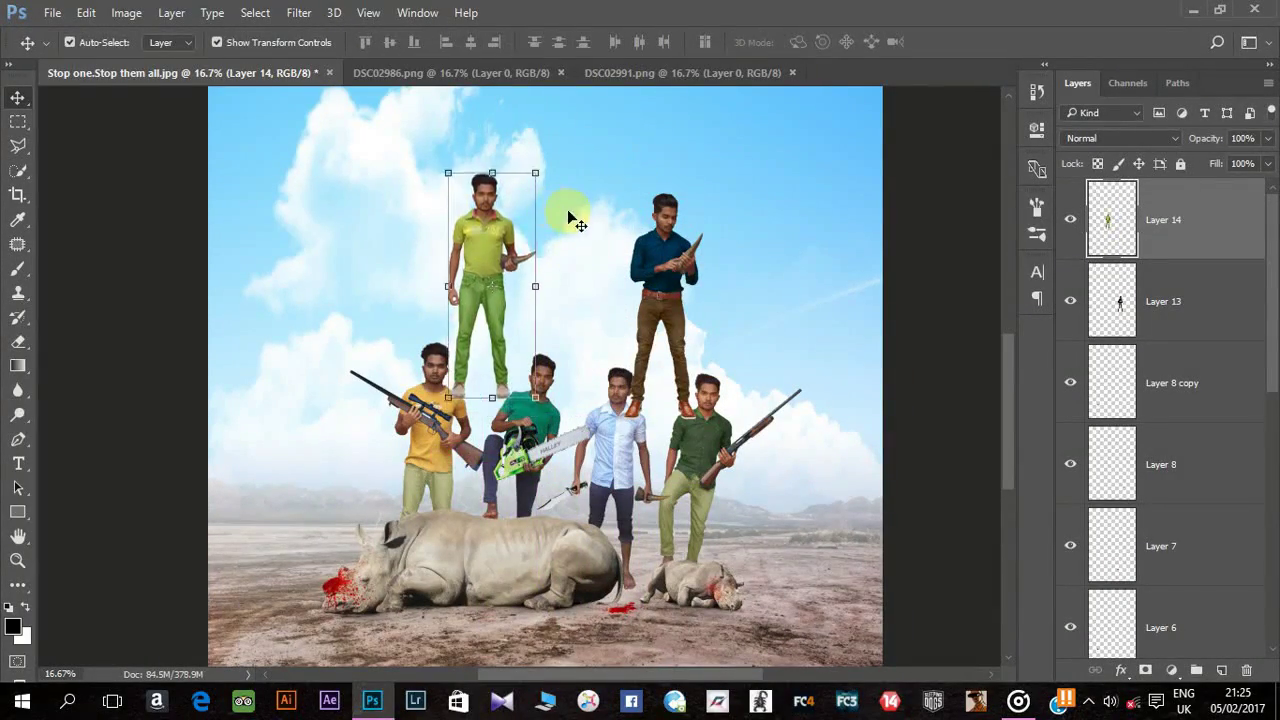
click(450, 72)
key(ctrl+w)
Step: Scale the white-shirt man to about 52% onto the bottom row's shoulders
drag(560, 350, 286, 77)
key(ctrl+t)
drag(613, 168, 563, 325)
drag(540, 393, 590, 258)
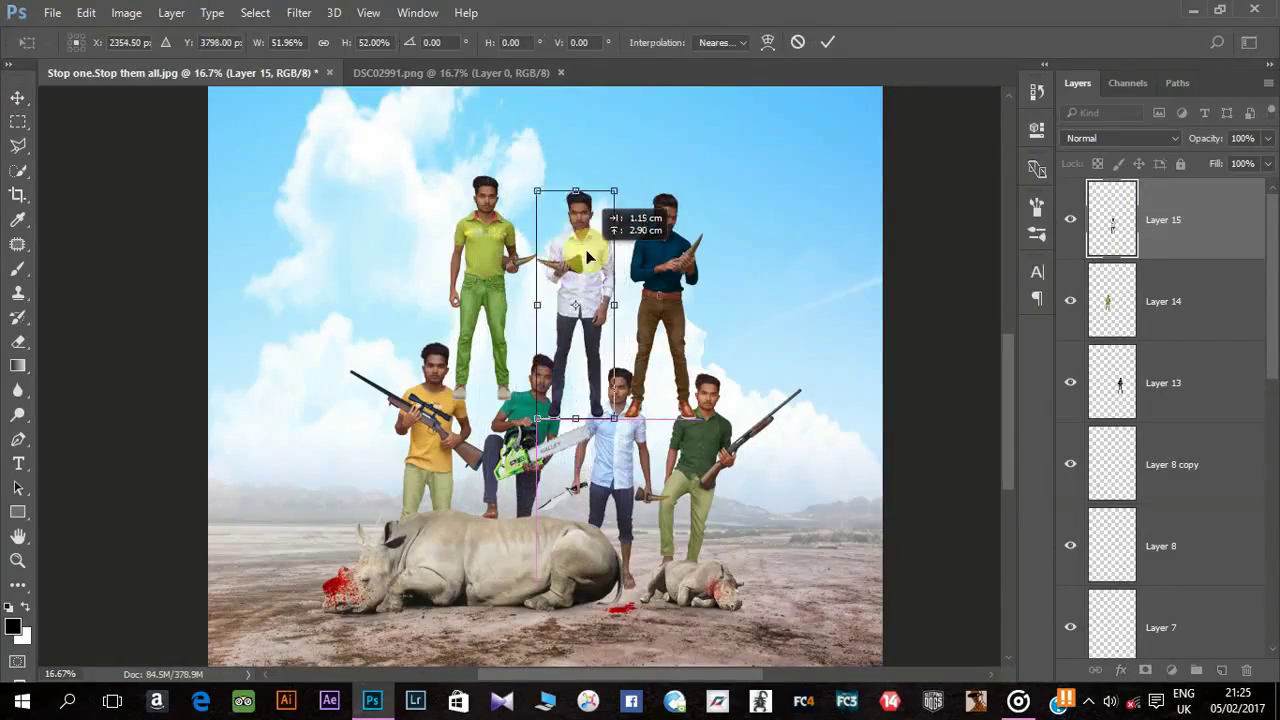
drag(622, 187, 591, 232)
key(Return)
ctrl+click(700, 213)
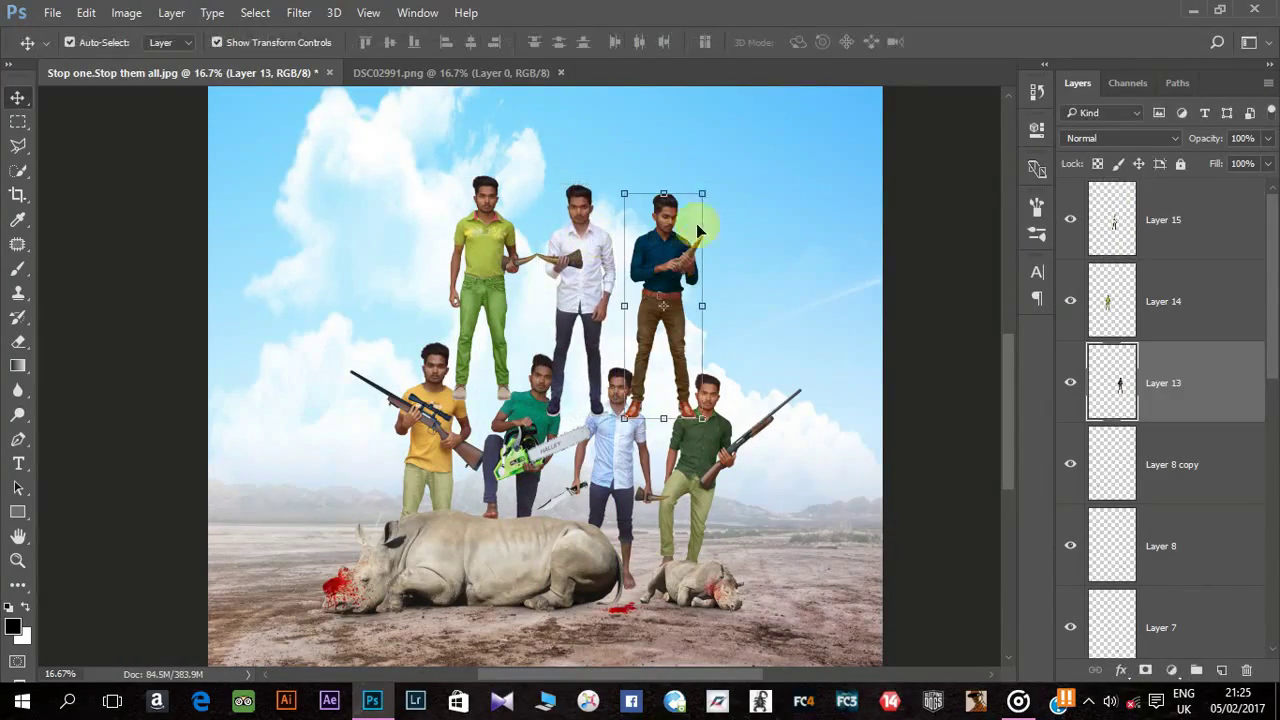
Step: Nudge the blue-shirt man into line with the second tier
key(ctrl+t)
key(Return)
click(490, 252)
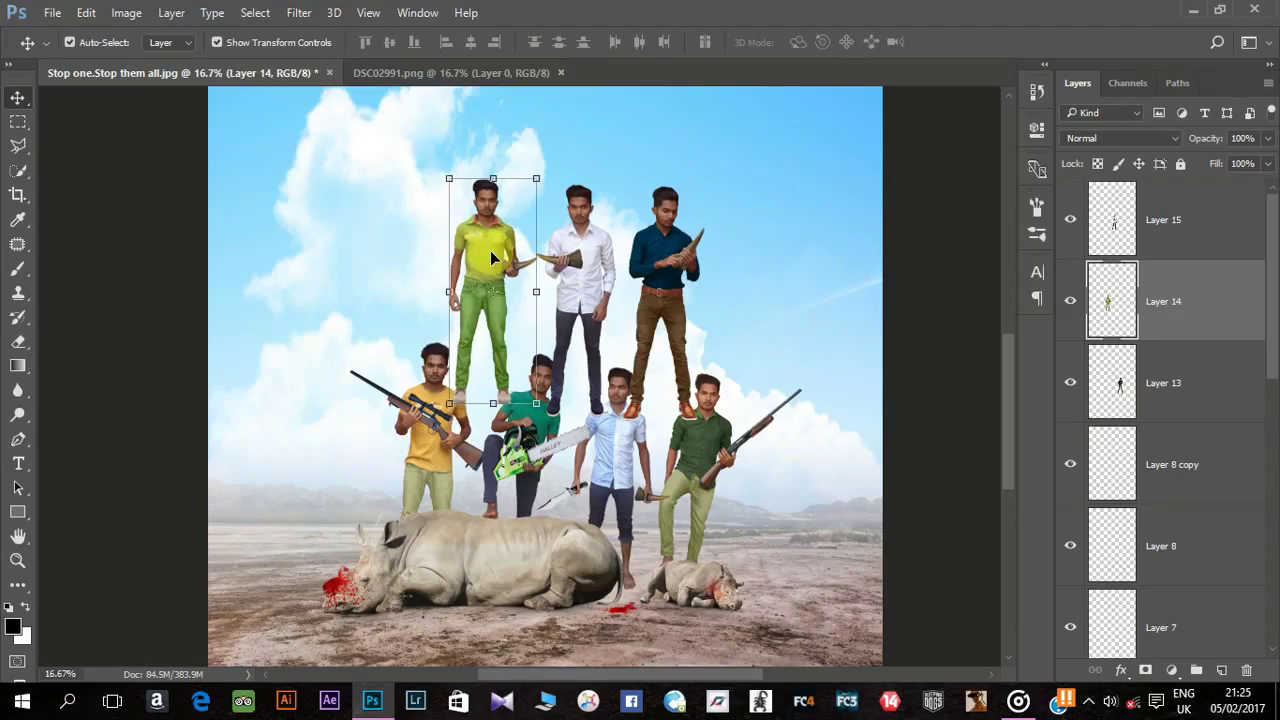
click(628, 172)
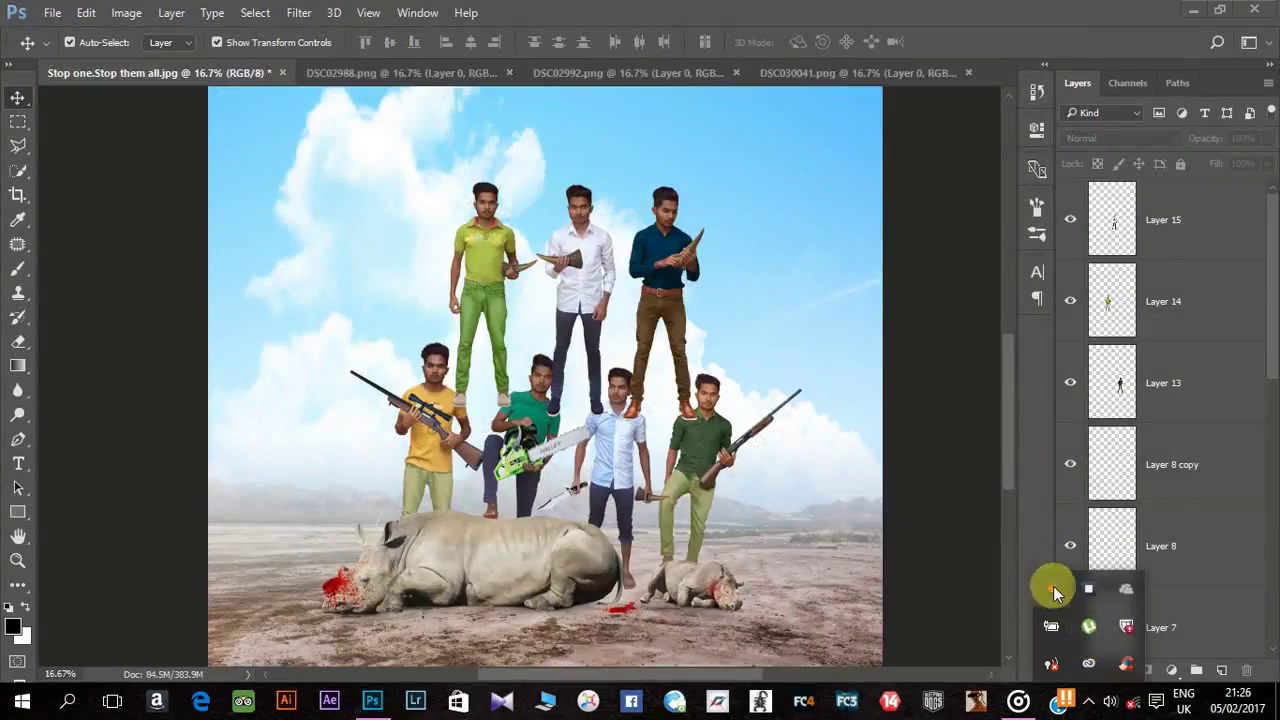
Step: Scale the briefcase man onto the green man's shoulders
click(858, 72)
drag(330, 250, 729, 371)
key(ctrl+t)
drag(600, 100, 571, 143)
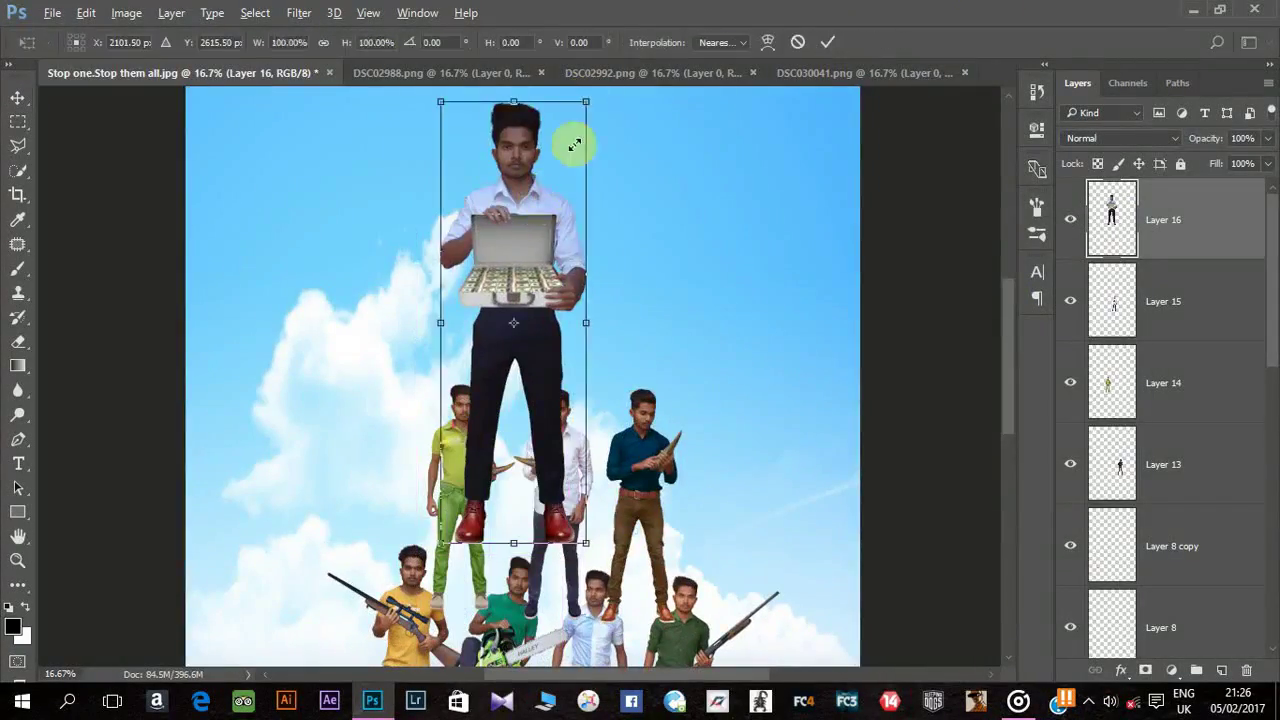
drag(560, 300, 752, 360)
mouse_move(771, 284)
mouse_down()
mouse_move(753, 337)
mouse_move(511, 238)
mouse_up()
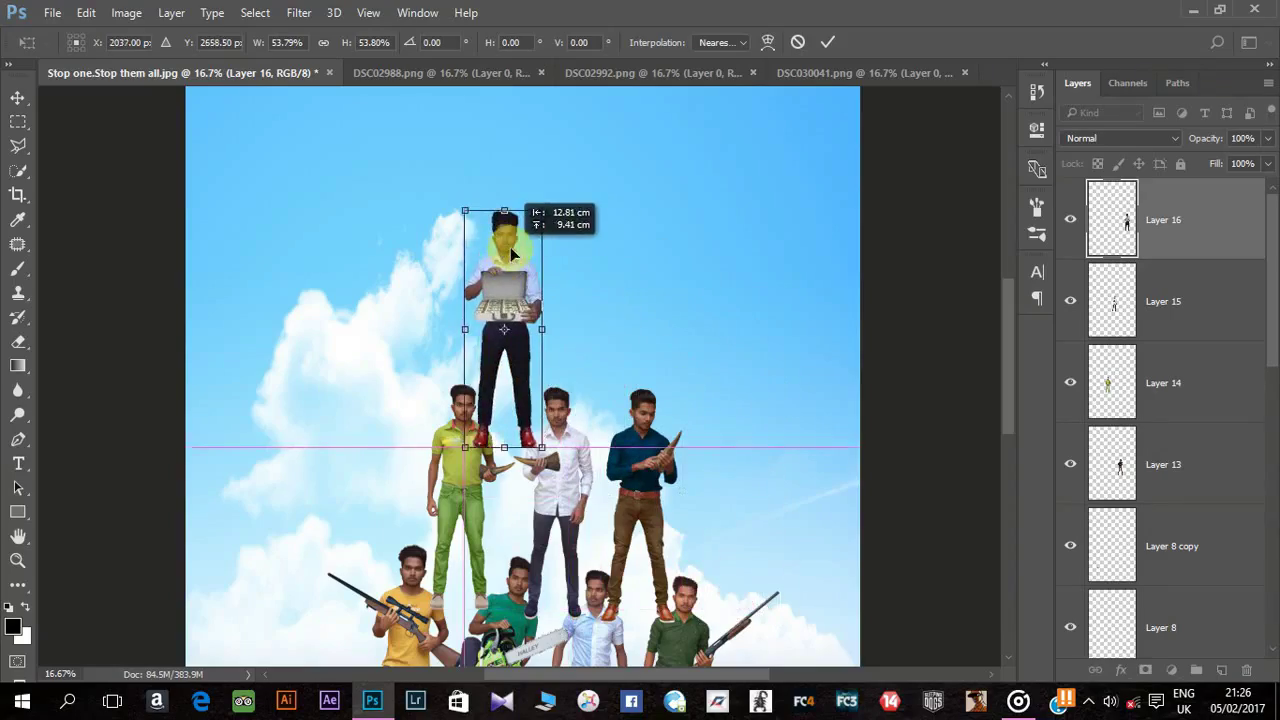
key(Return)
Step: Scale the waving man onto the third tier
click(541, 72)
drag(500, 350, 640, 350)
key(ctrl+t)
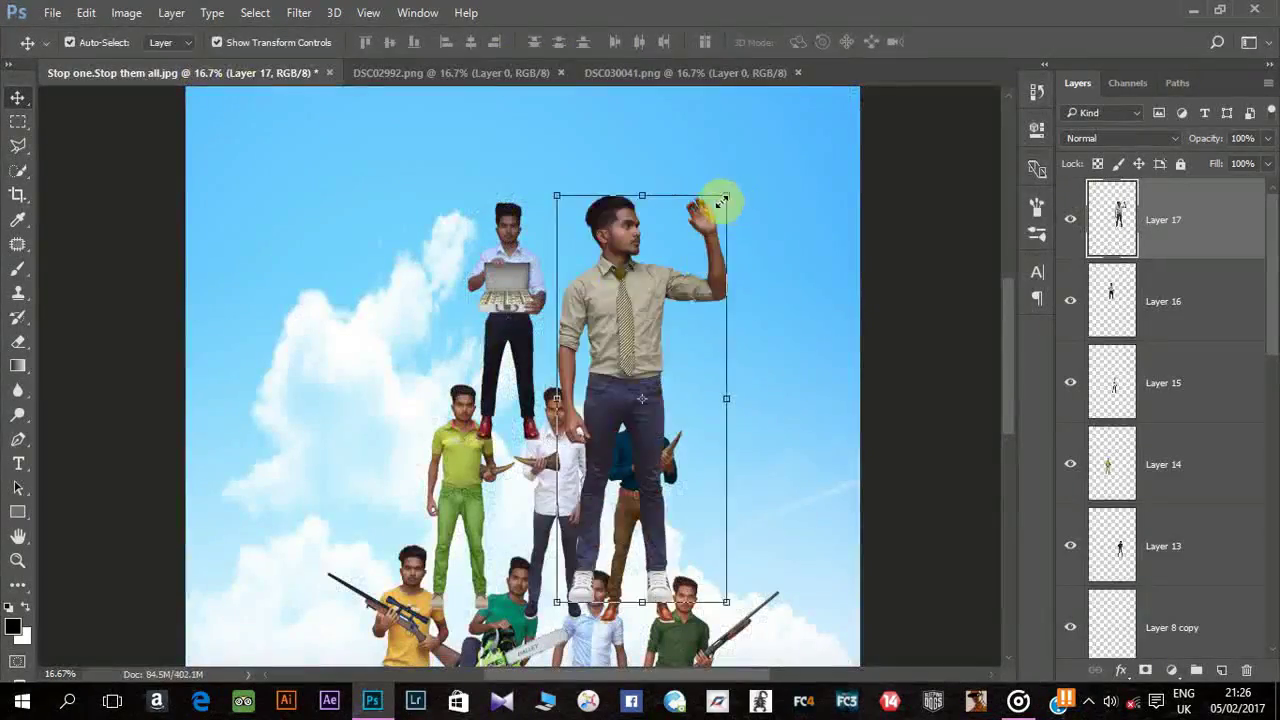
mouse_move(720, 200)
mouse_down()
mouse_move(672, 235)
mouse_move(655, 218)
mouse_up()
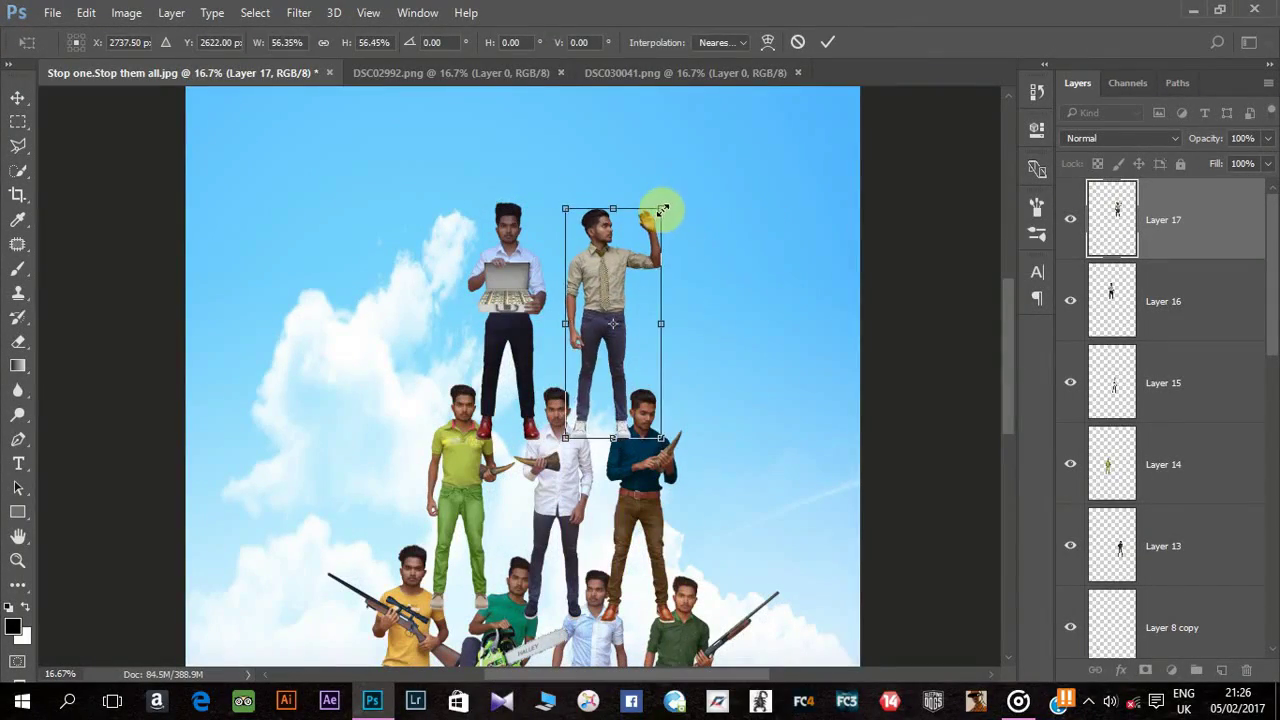
key(Return)
Step: Scale the white-jacket man to about 48% and set him atop the pyramid
click(450, 72)
click(561, 72)
drag(350, 350, 550, 400)
key(ctrl+t)
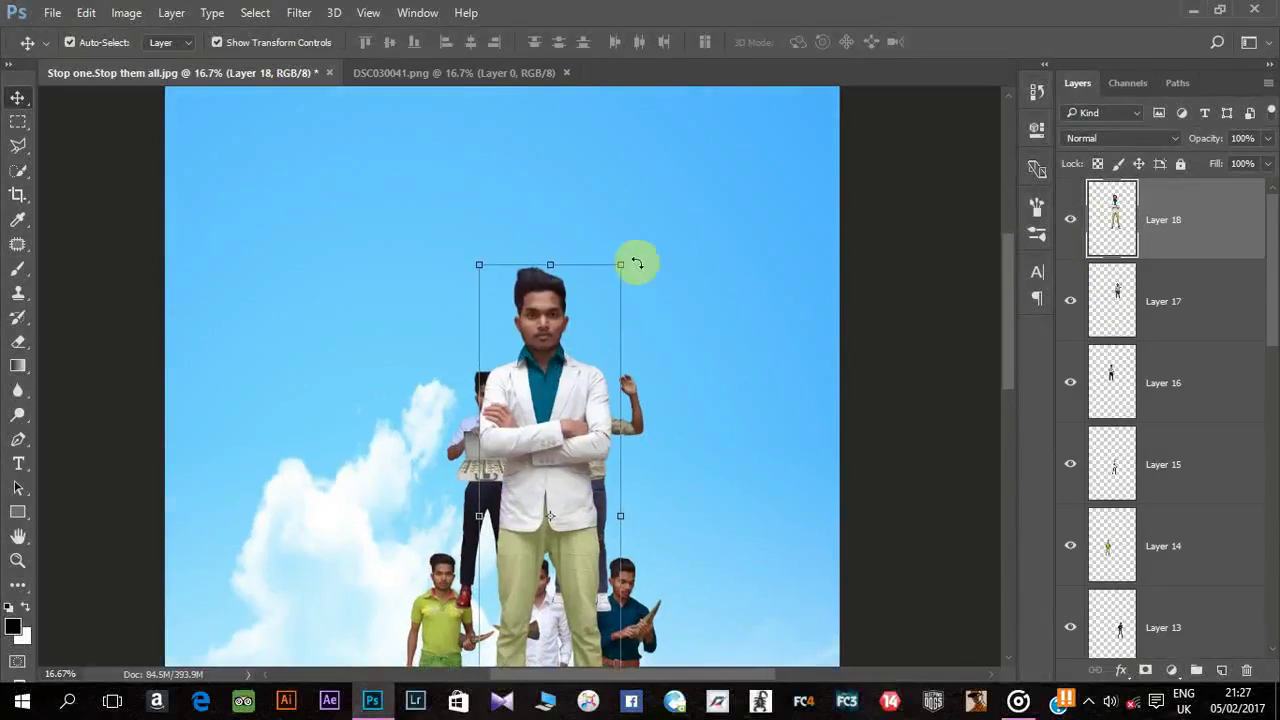
mouse_move(634, 263)
mouse_down()
mouse_move(572, 455)
mouse_move(535, 250)
mouse_up()
drag(566, 108, 737, 346)
mouse_move(700, 420)
mouse_down()
mouse_move(690, 425)
mouse_move(537, 243)
mouse_up()
key(Return)
Step: Gather the selected figure layers into Group 1 and check its contents
key(ctrl+minus)
key(ctrl+minus)
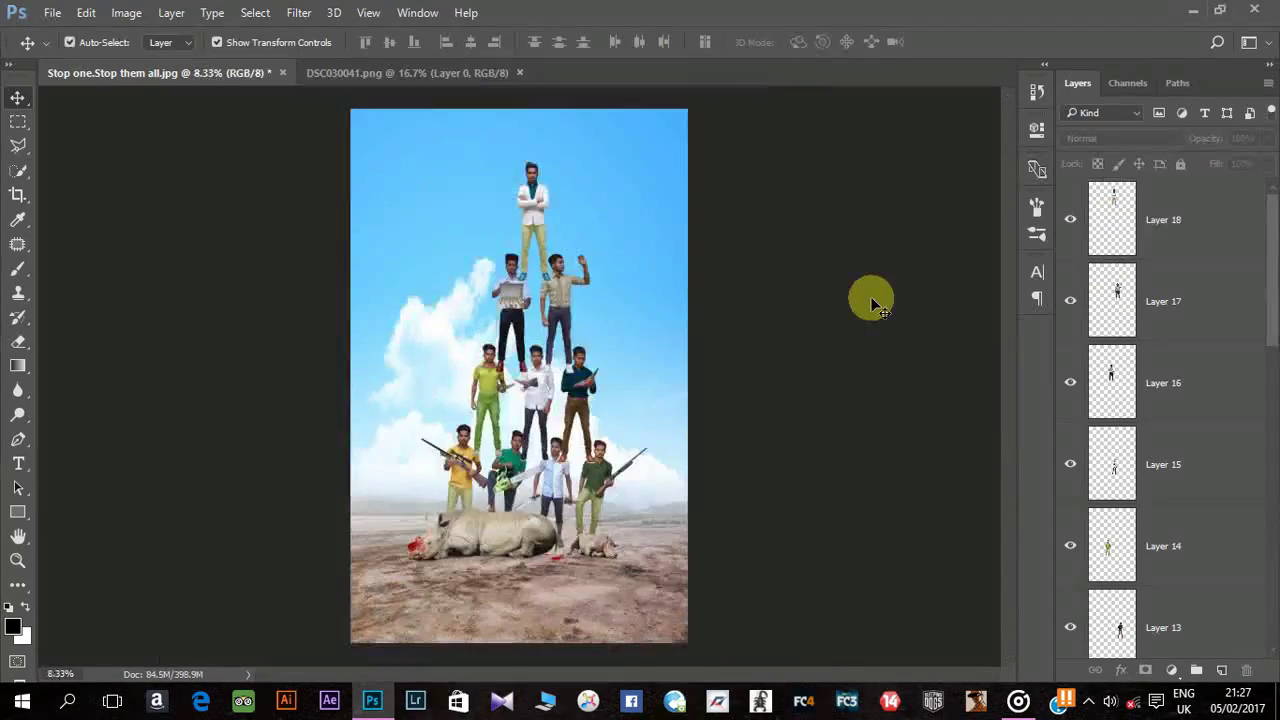
click(1187, 247)
scroll(1180, 467, down, 5)
shift+click(1176, 470)
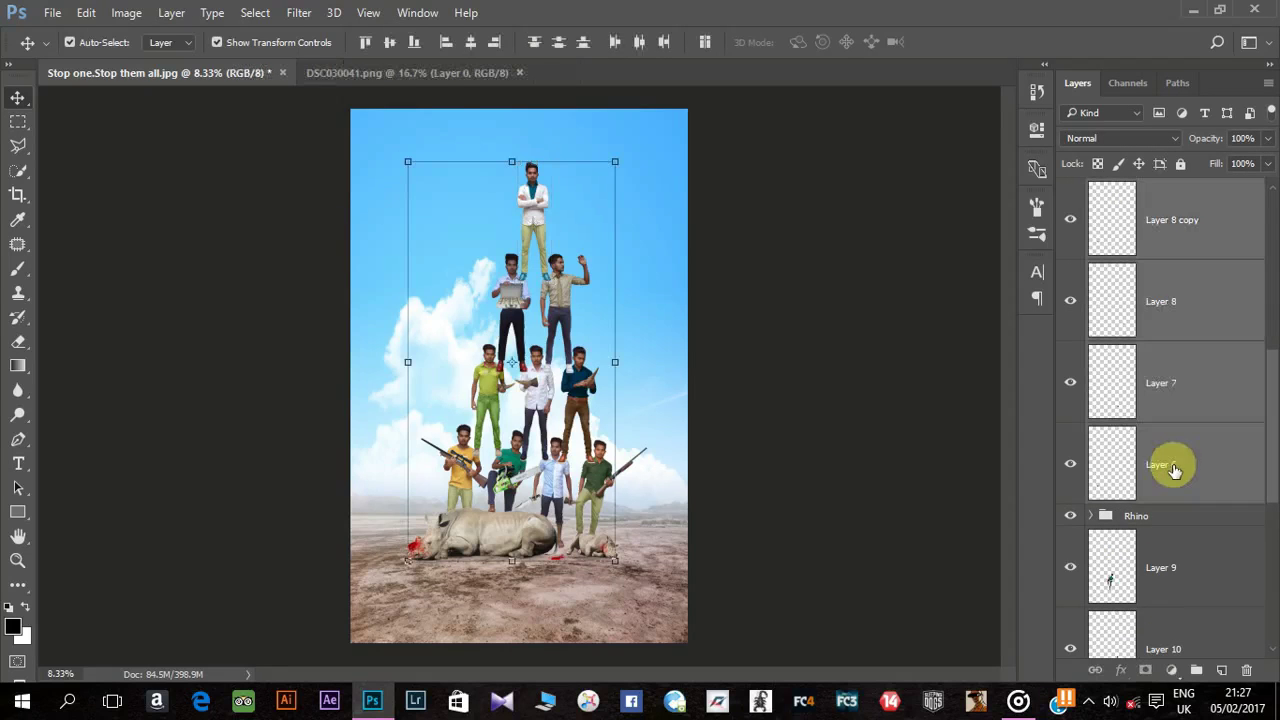
mouse_move(1176, 470)
mouse_down()
mouse_move(1175, 526)
mouse_move(1171, 480)
mouse_up()
scroll(1180, 423, up, 5)
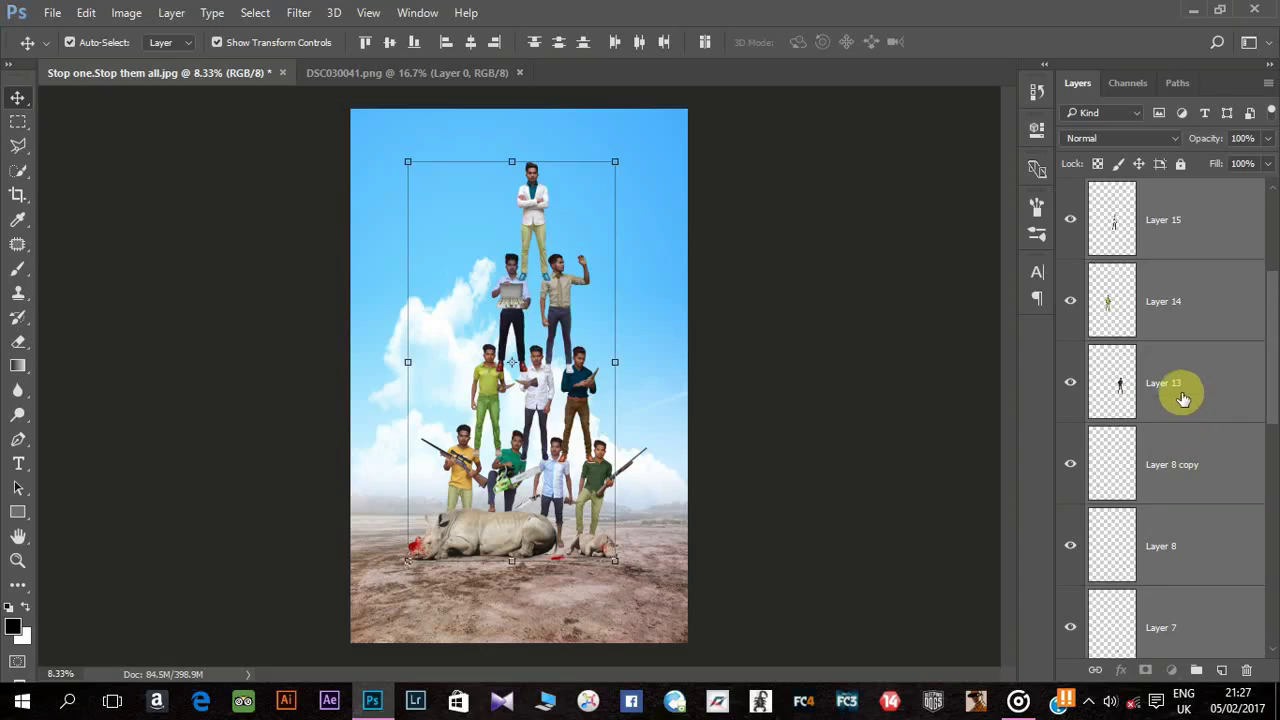
mouse_move(1183, 398)
mouse_down()
mouse_move(1184, 665)
mouse_move(1206, 168)
mouse_move(1213, 357)
mouse_up()
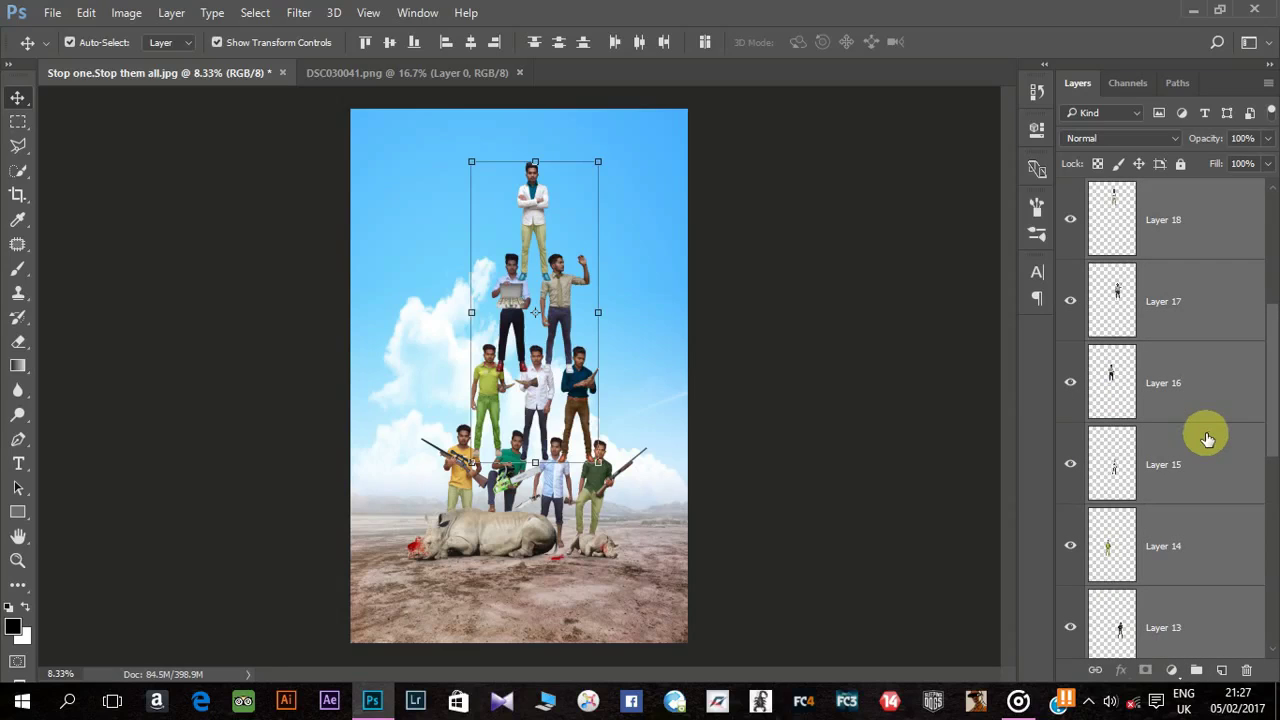
scroll(1210, 440, down, 3)
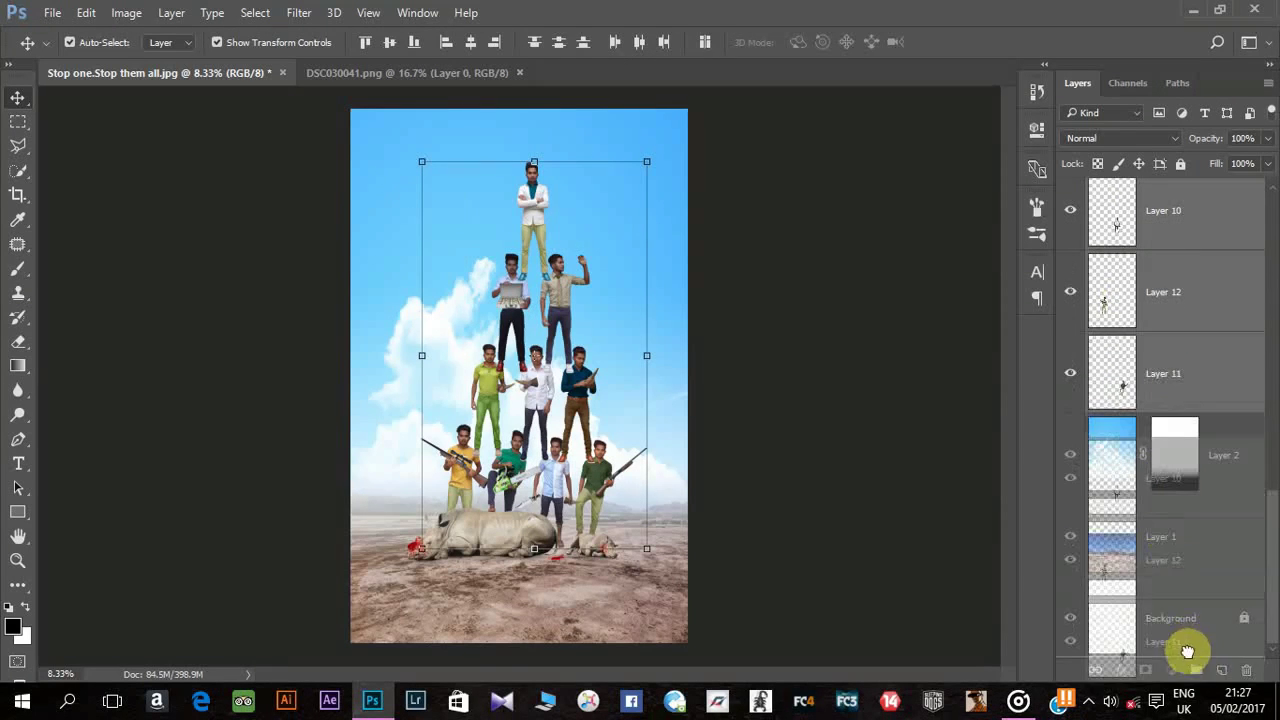
drag(1175, 380, 1196, 670)
click(1070, 404)
click(1070, 404)
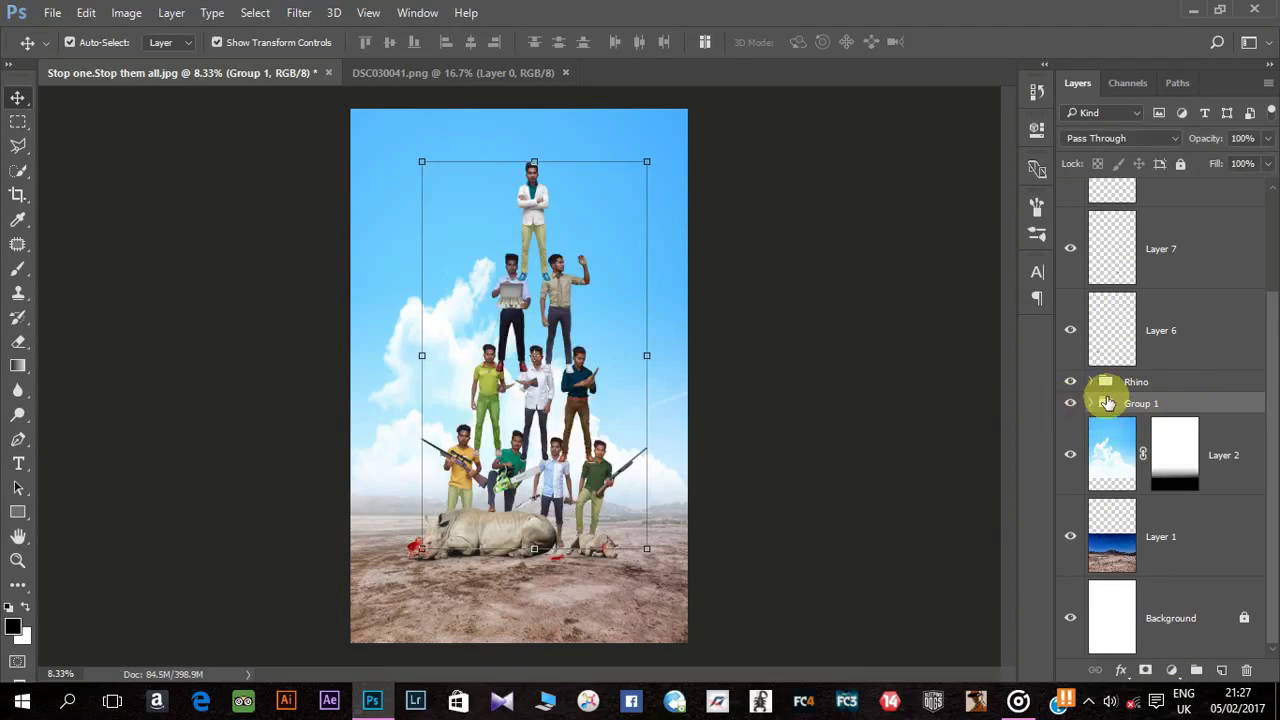
Step: Nudge the pyramid and Rhino group slightly left with Shift+arrow keys
ctrl+click(1165, 382)
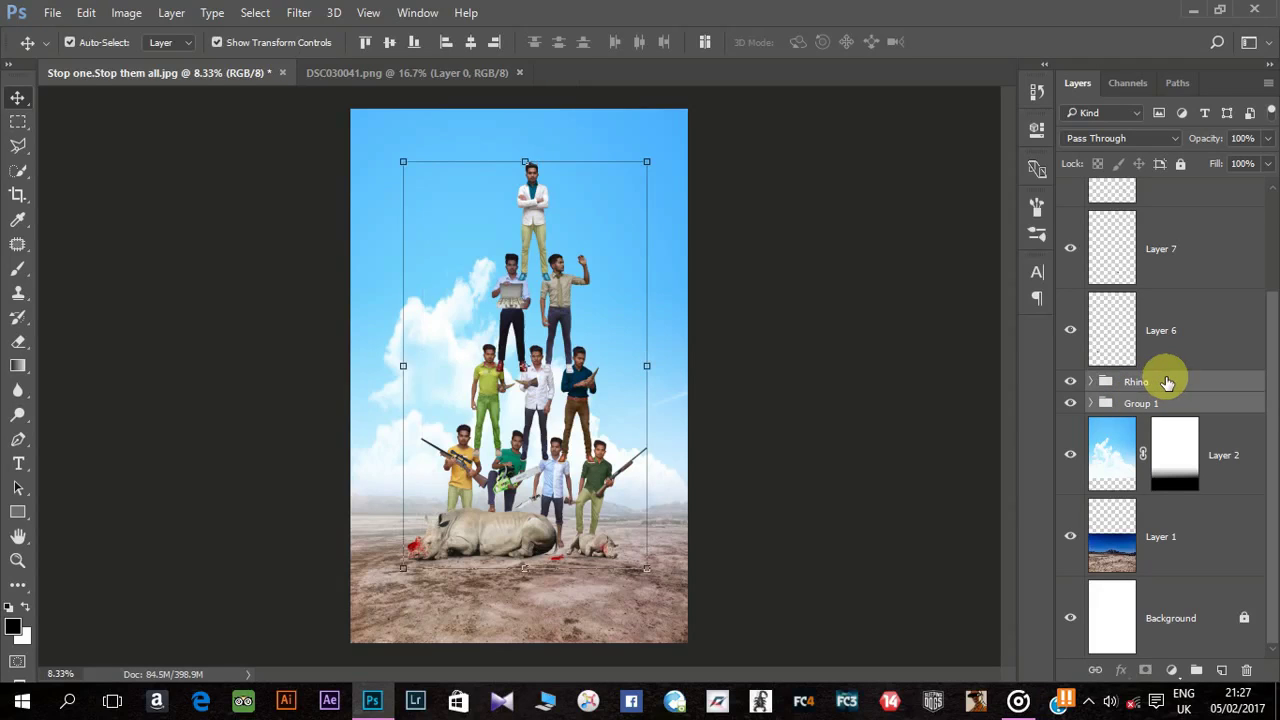
scroll(1200, 230, up, 2)
shift+click(1200, 238)
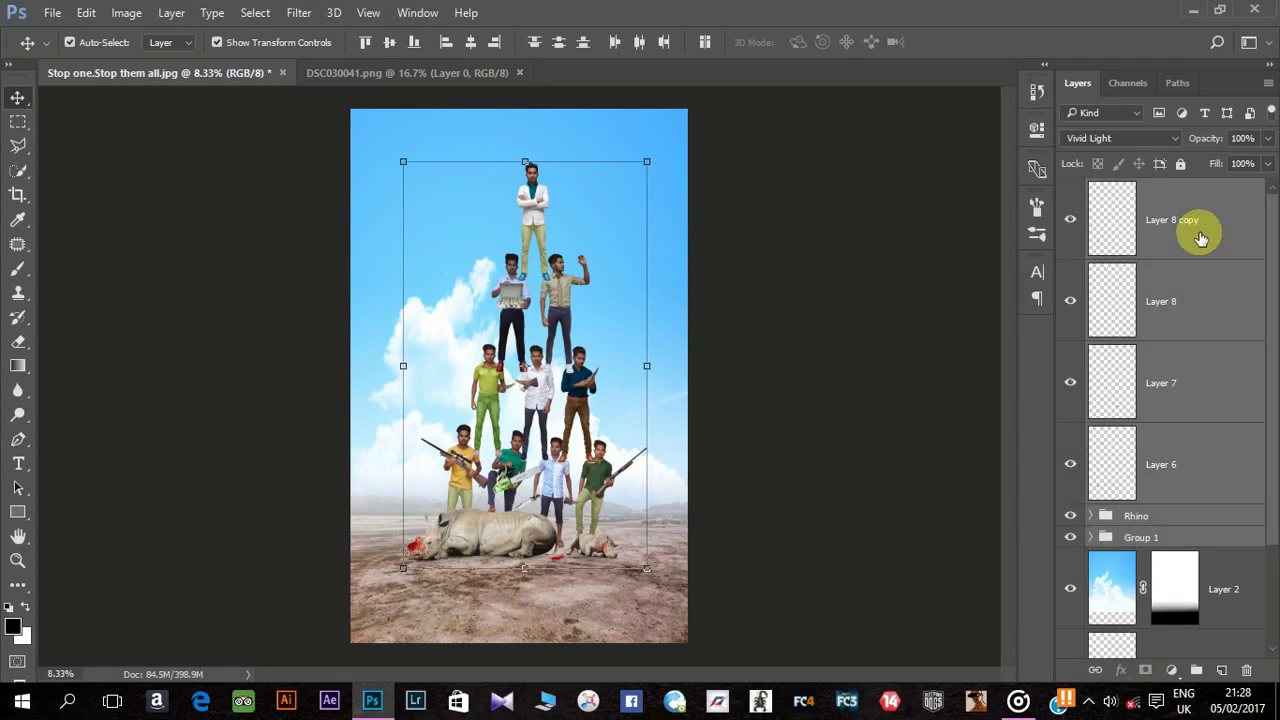
key(shift+Left)
key(shift+Left)
key(shift+Left)
key(shift+Left)
key(shift+Left)
key(shift+Left)
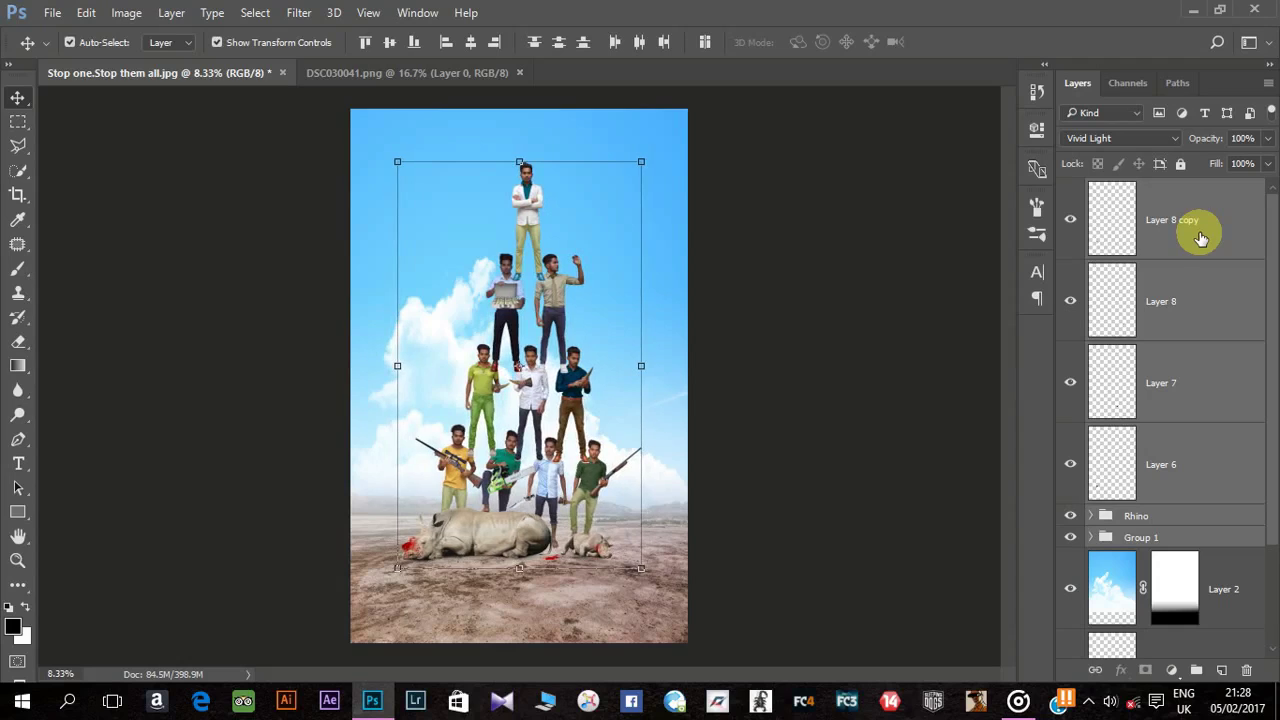
key(shift+Left)
key(shift+Left)
key(shift+Left)
key(shift+Left)
key(shift+Left)
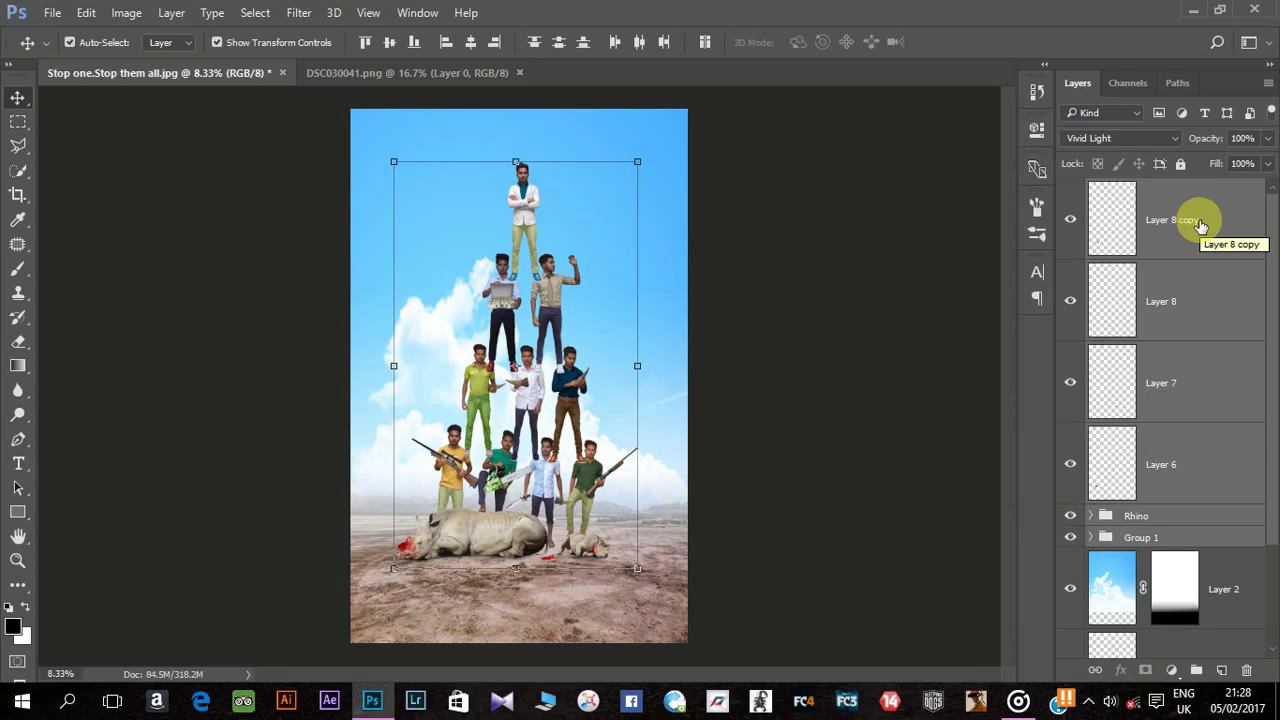
key(shift+Right)
key(shift+Right)
key(shift+Right)
key(shift+Right)
key(shift+Right)
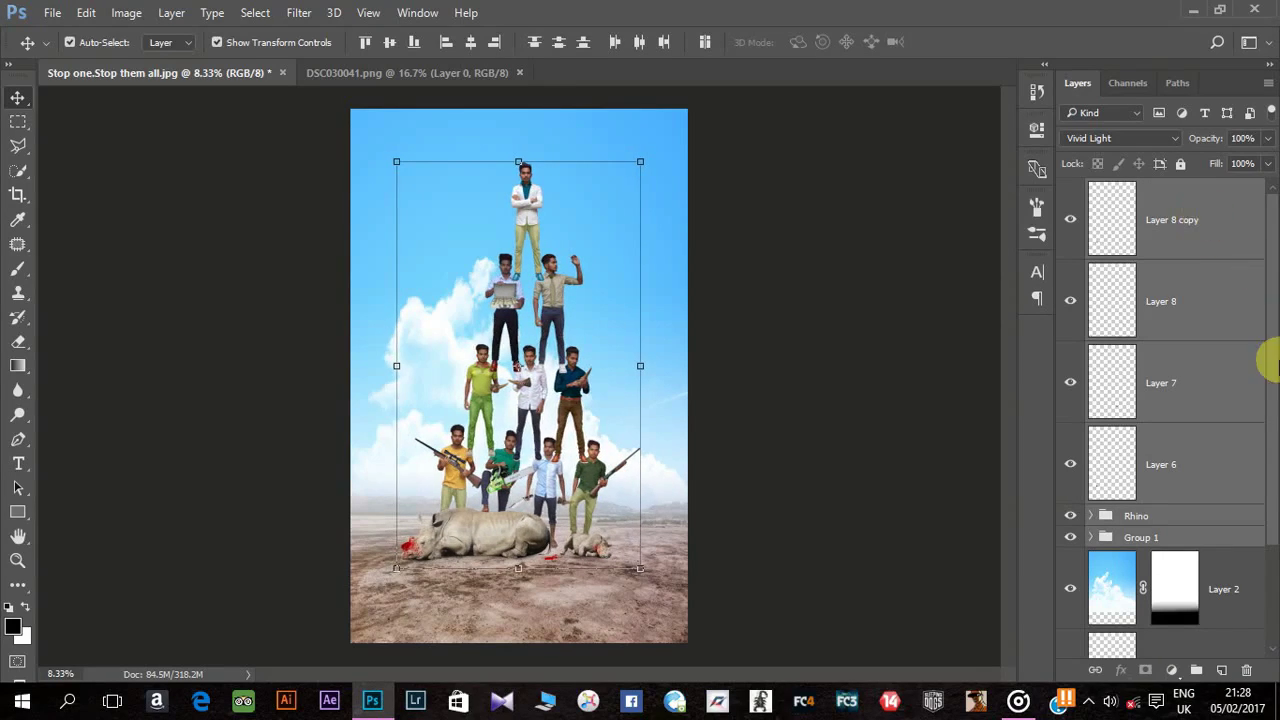
click(888, 460)
key(ctrl+plus)
key(ctrl+plus)
key(ctrl+plus)
key(ctrl+plus)
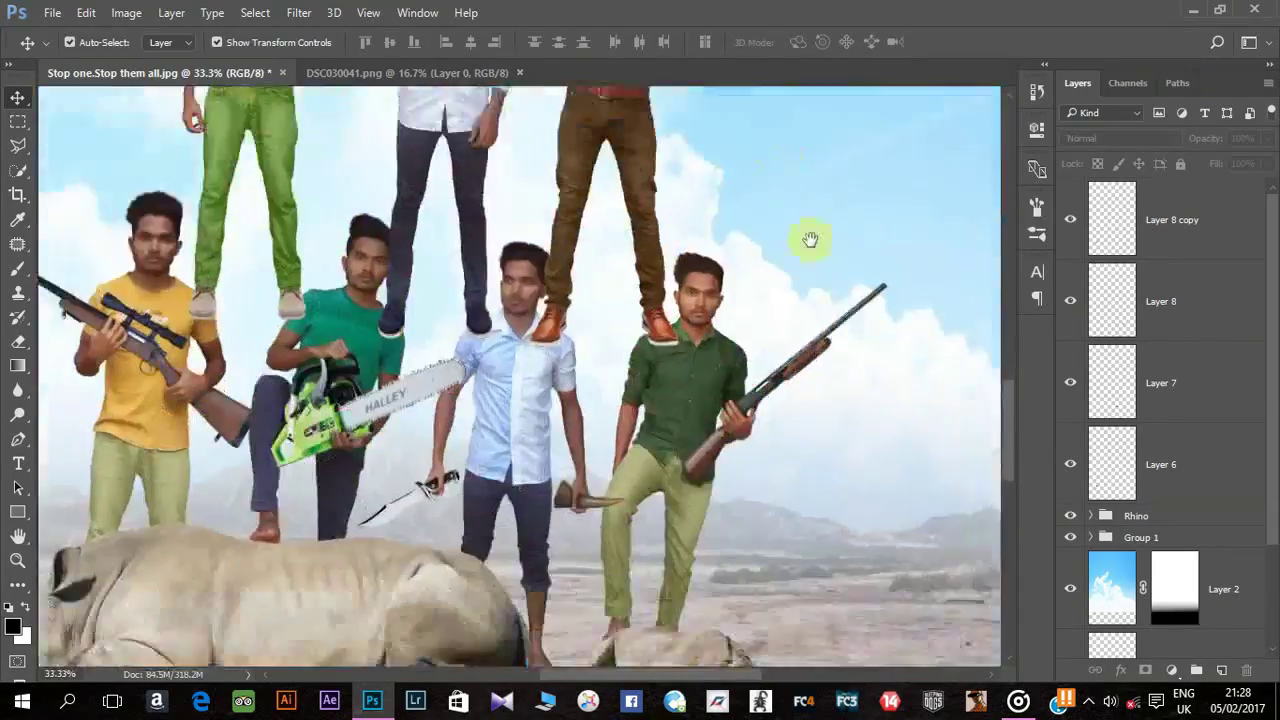
Step: Load the green-shirt man's Layer 11 outline as a selection and select the small rhino's Layer 4
scroll(810, 240, down, 5)
click(622, 197)
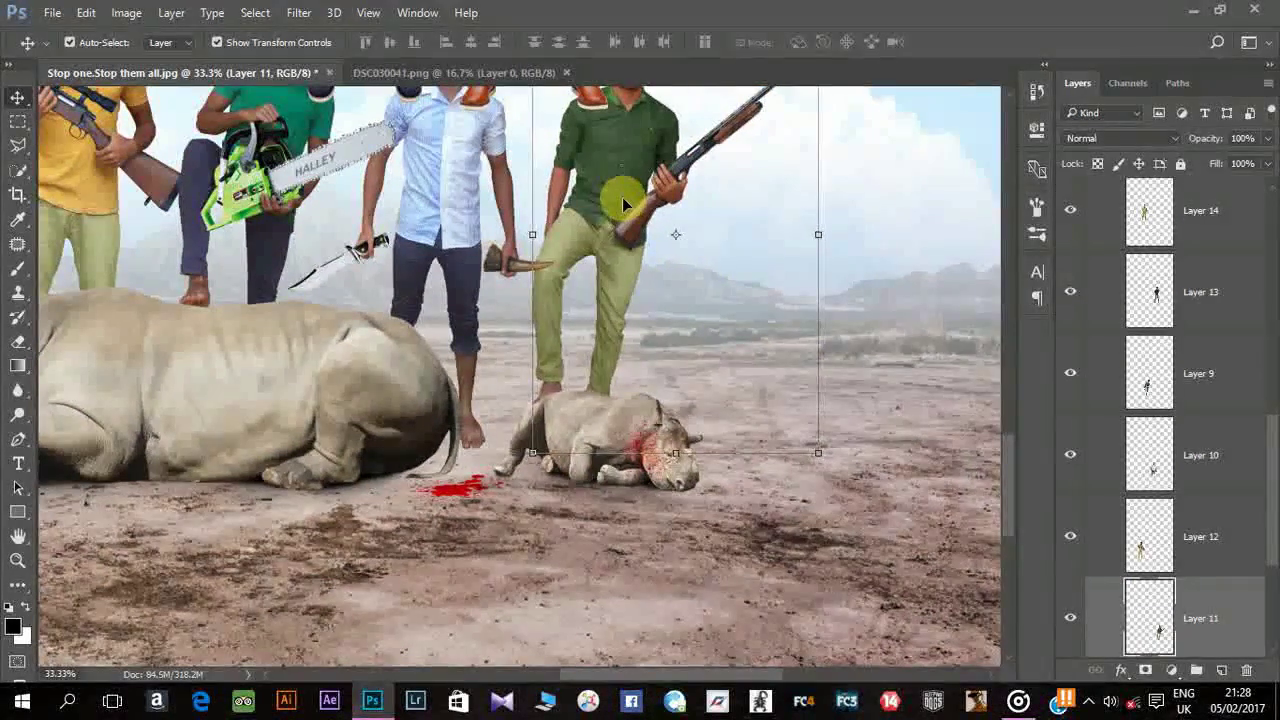
ctrl+click(1152, 614)
scroll(1220, 540, up, 2)
scroll(1200, 533, up, 5)
click(1093, 516)
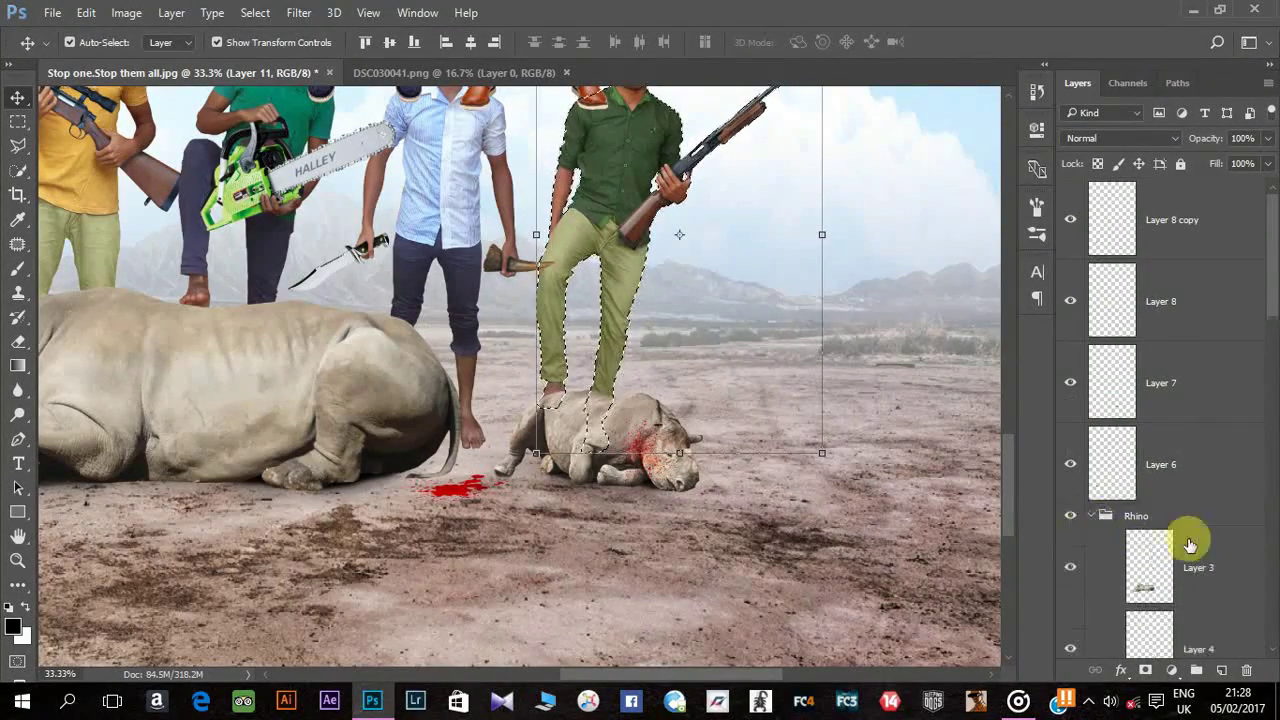
scroll(1170, 470, down, 3)
click(1160, 405)
Step: Erase the rhino inside the selection with a 150 px eraser, then deselect
click(18, 341)
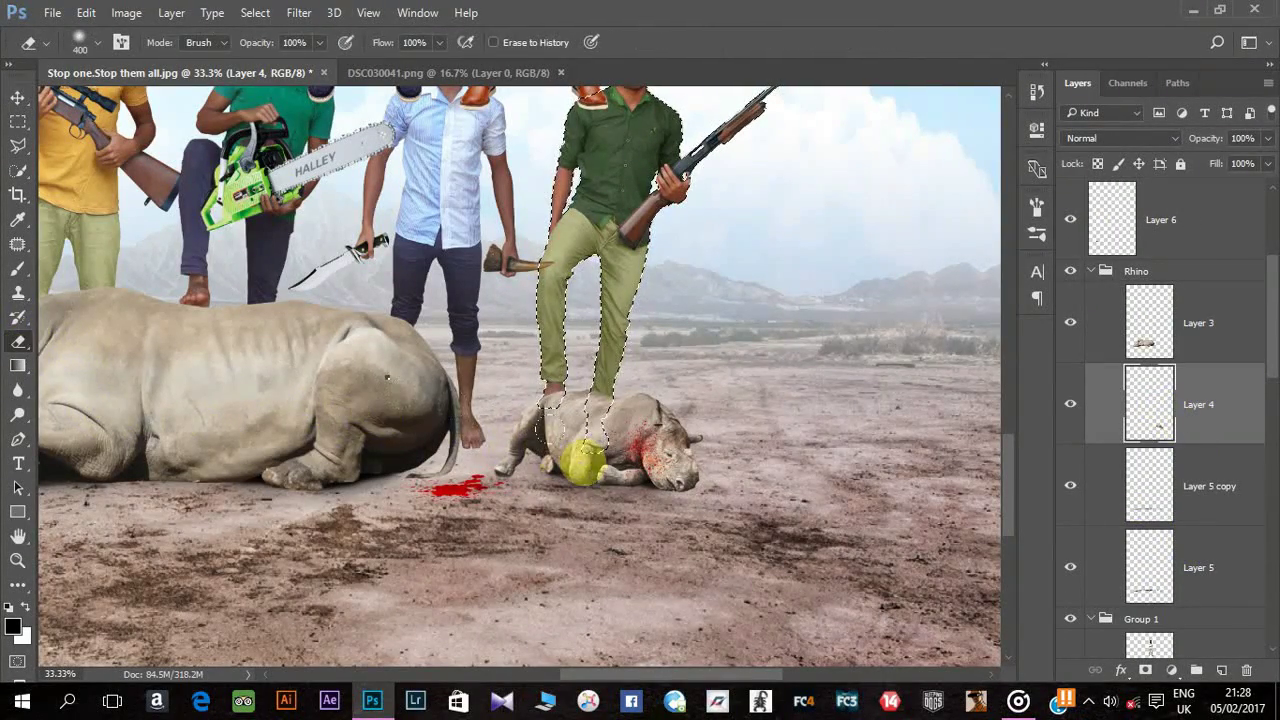
right_click(545, 480)
click(815, 18)
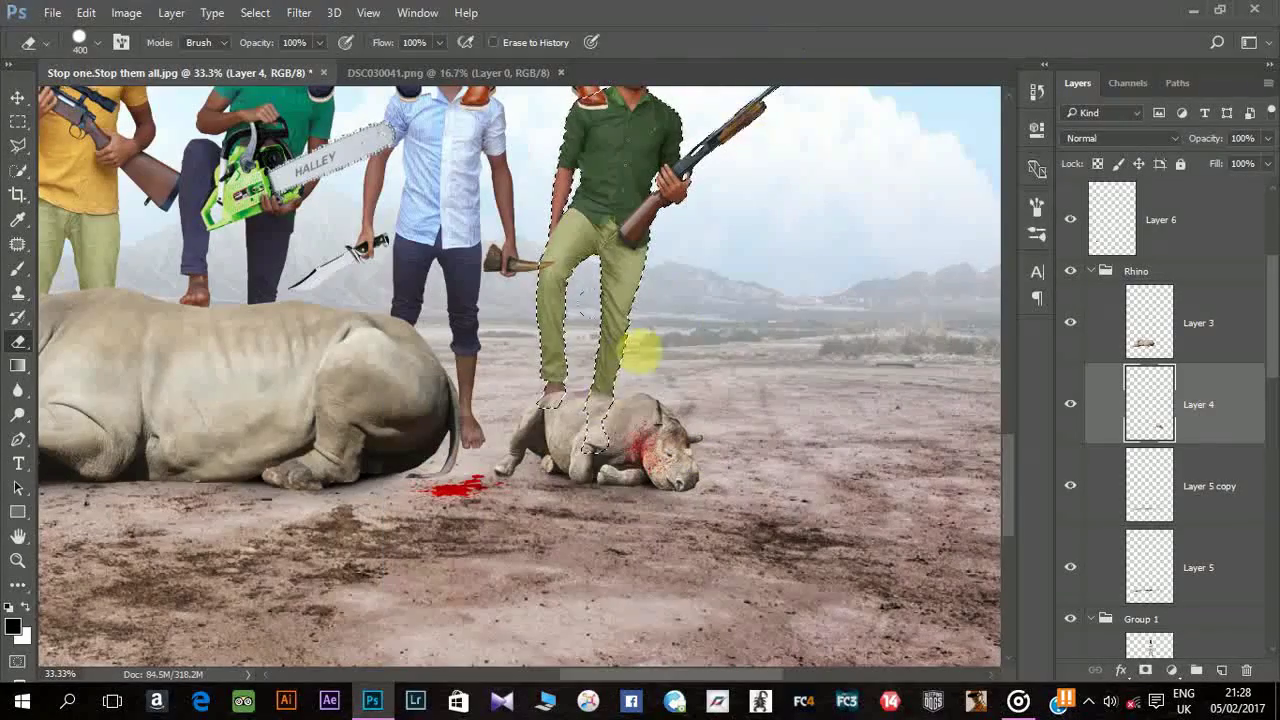
key(bracketleft)
key(bracketleft)
key(bracketleft)
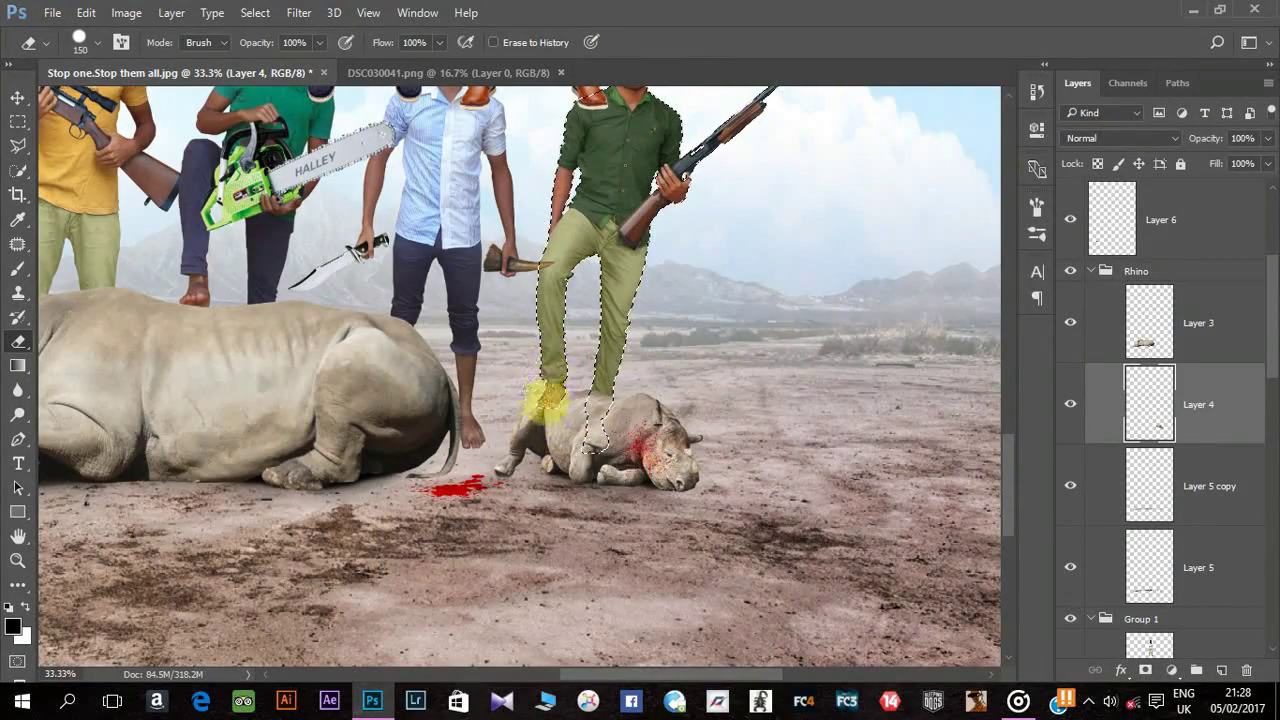
key(ctrl+d)
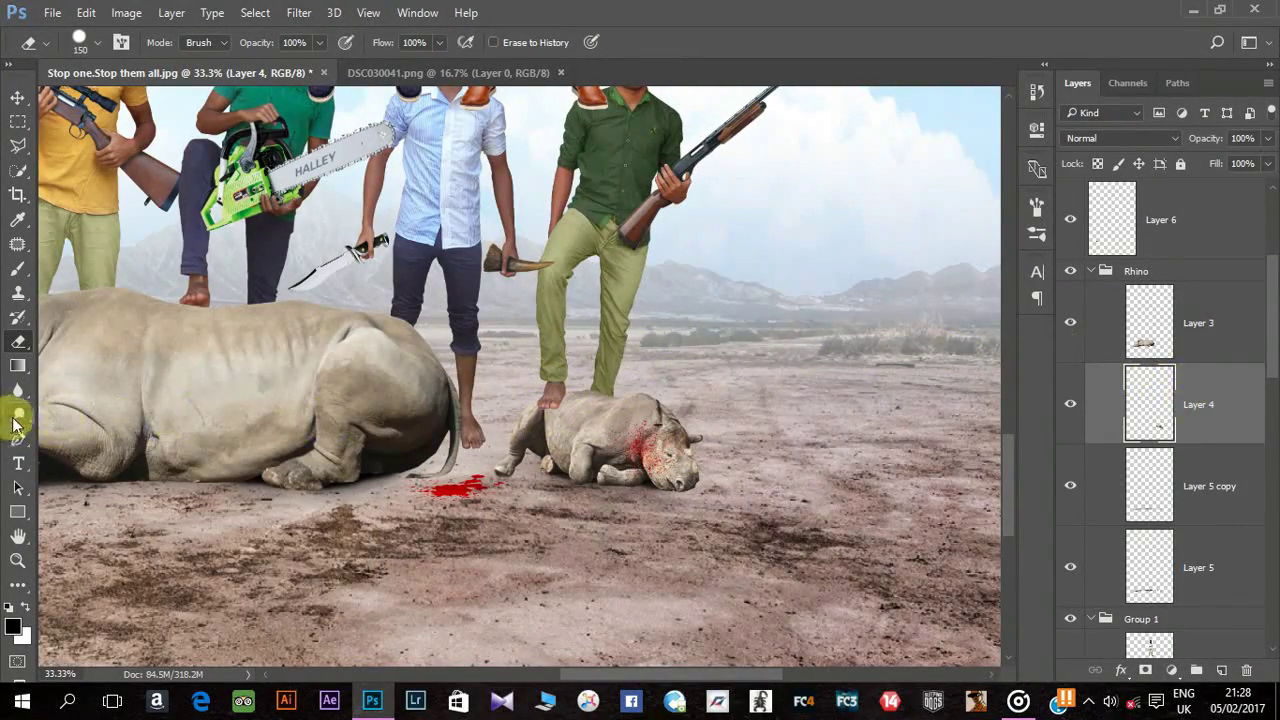
right_click(14, 425)
Step: Burn the small rhino's shoulder under the foot at Midtones, 55% exposure
click(95, 414)
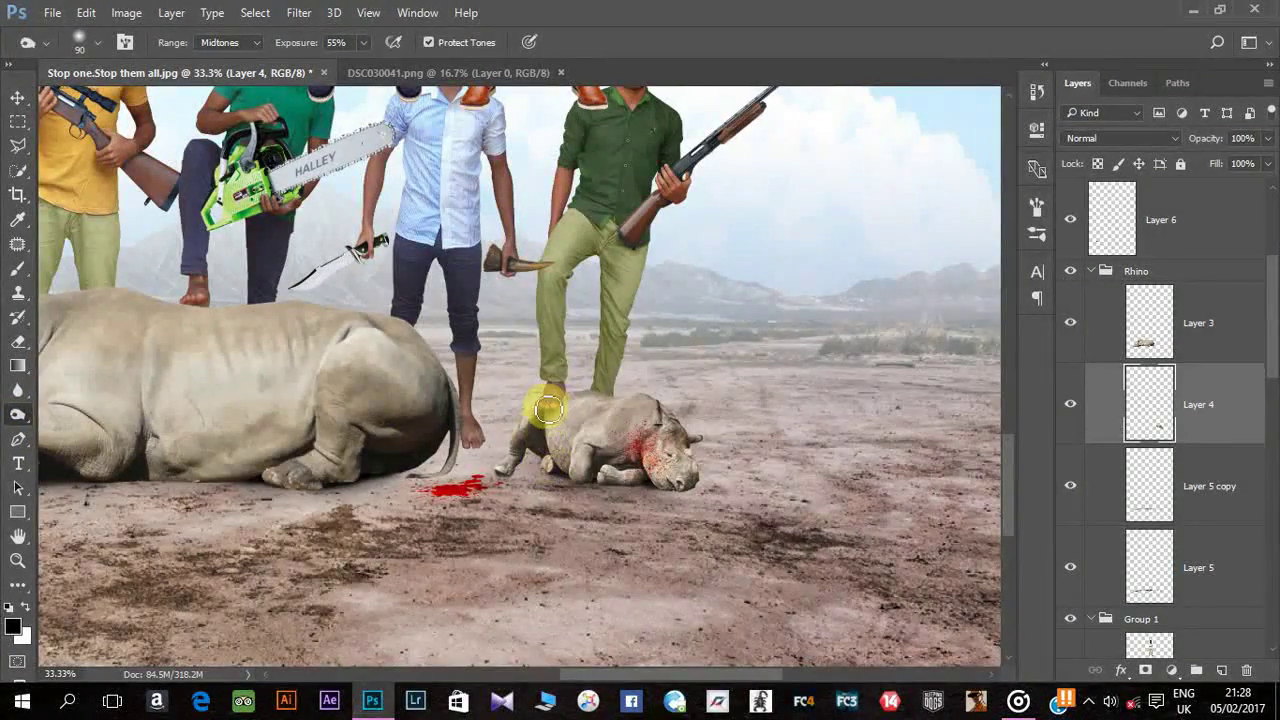
drag(545, 437, 557, 399)
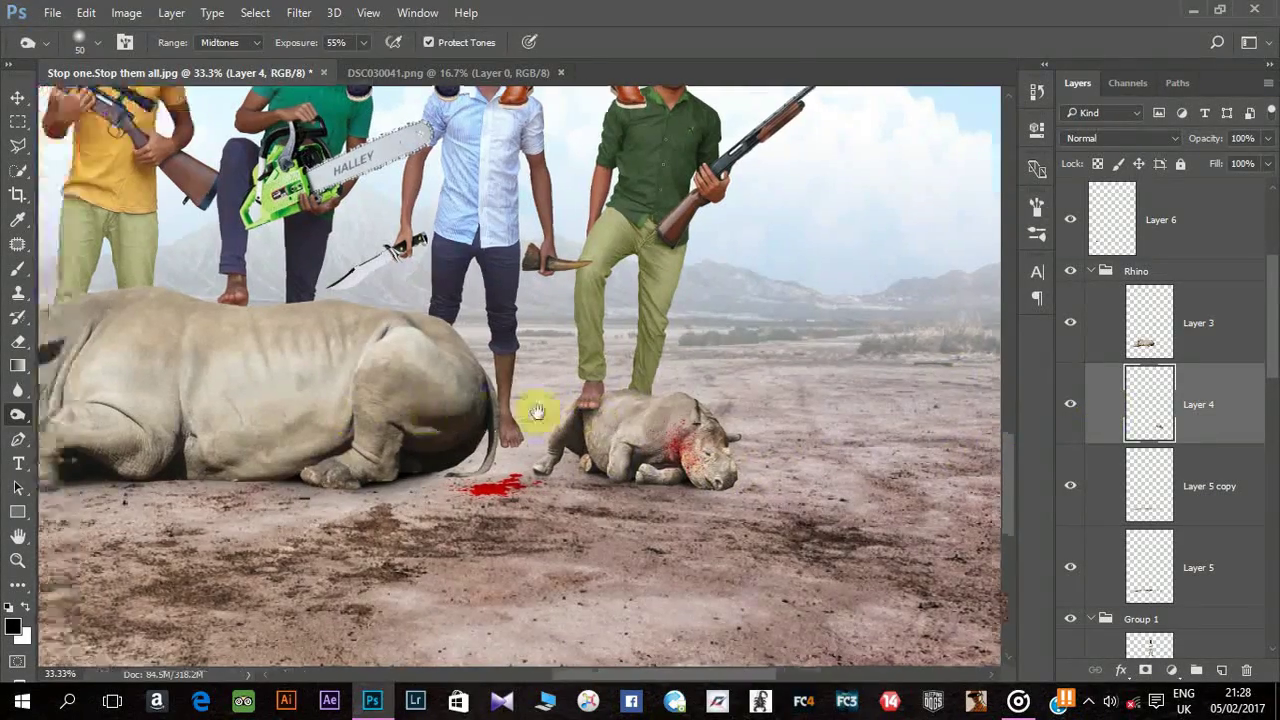
drag(534, 408, 884, 438)
click(1188, 330)
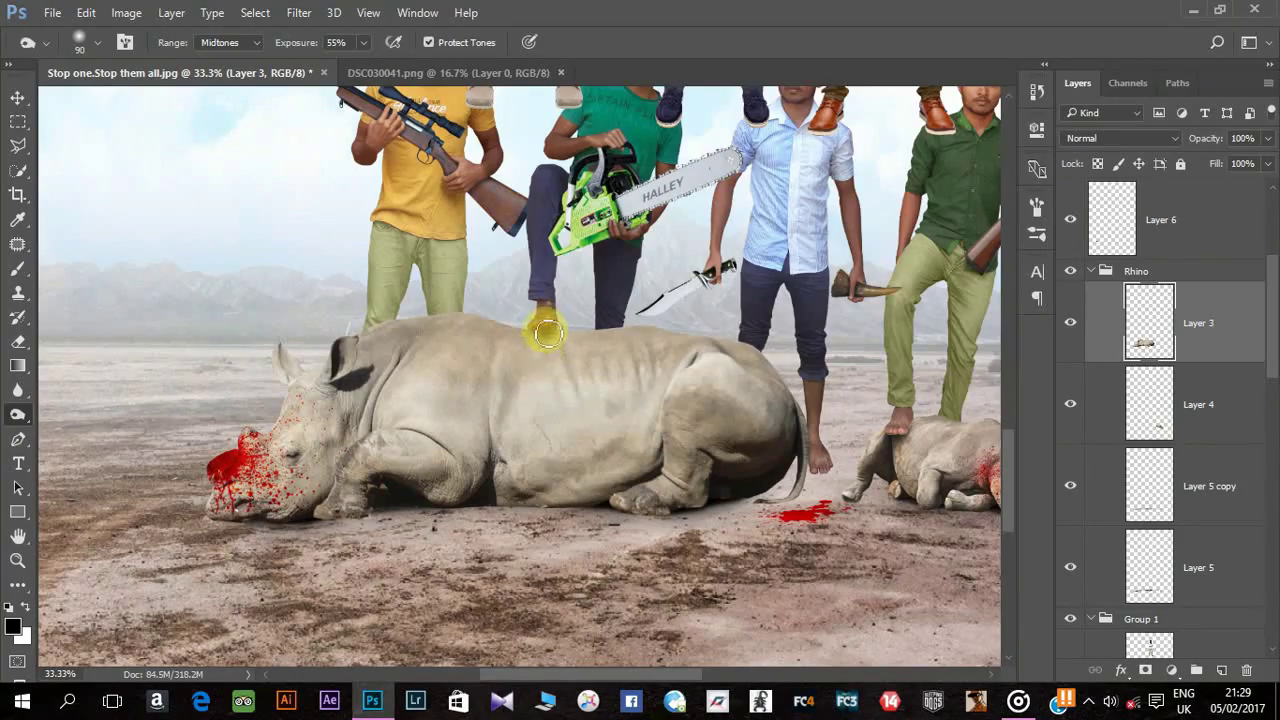
drag(857, 394, 514, 417)
Step: Burn the green-shirt man's foot on Layer 11 where it meets the rhino
scroll(903, 509, up, 1)
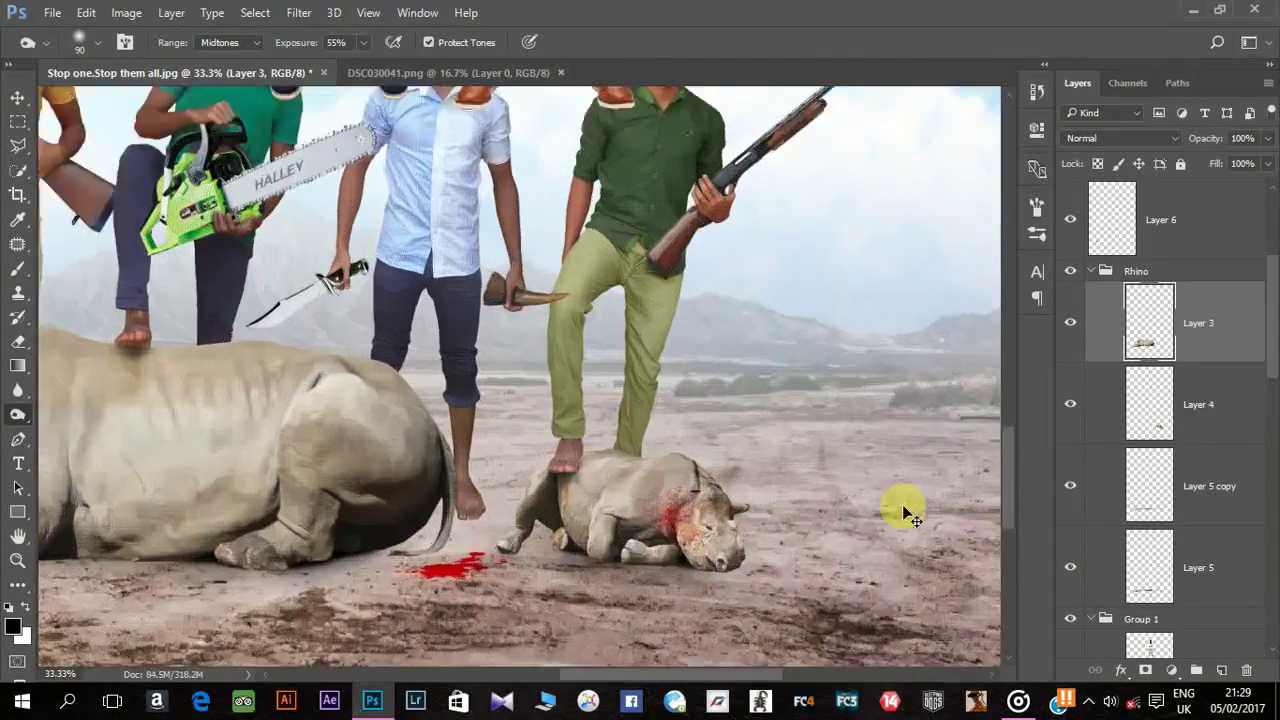
scroll(1200, 470, down, 2)
scroll(1194, 486, down, 3)
scroll(1200, 500, down, 4)
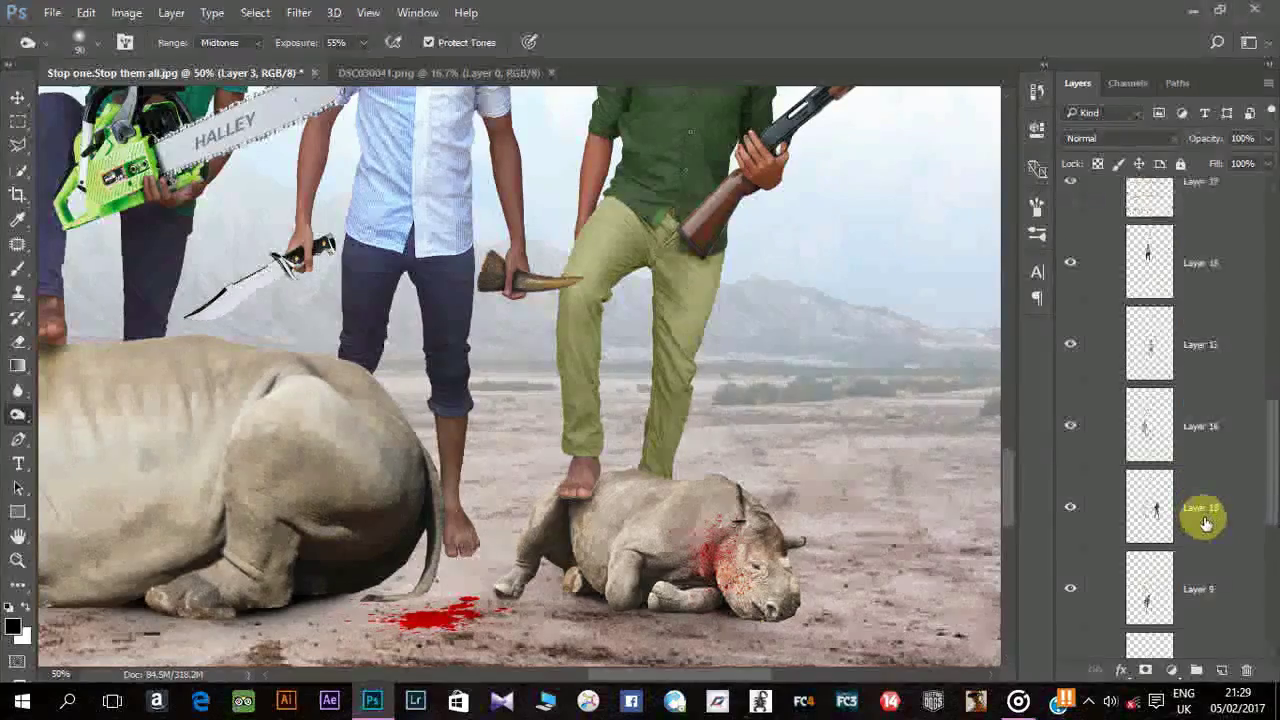
scroll(1196, 540, down, 2)
click(1190, 585)
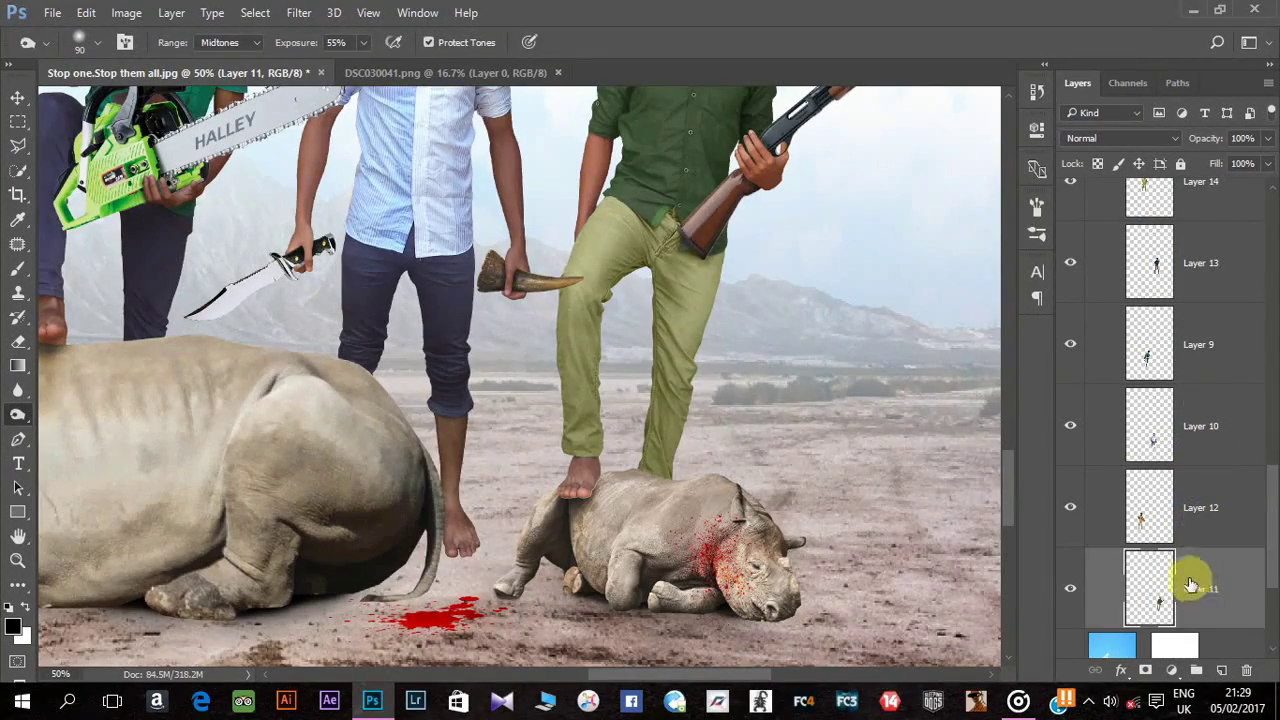
click(17, 97)
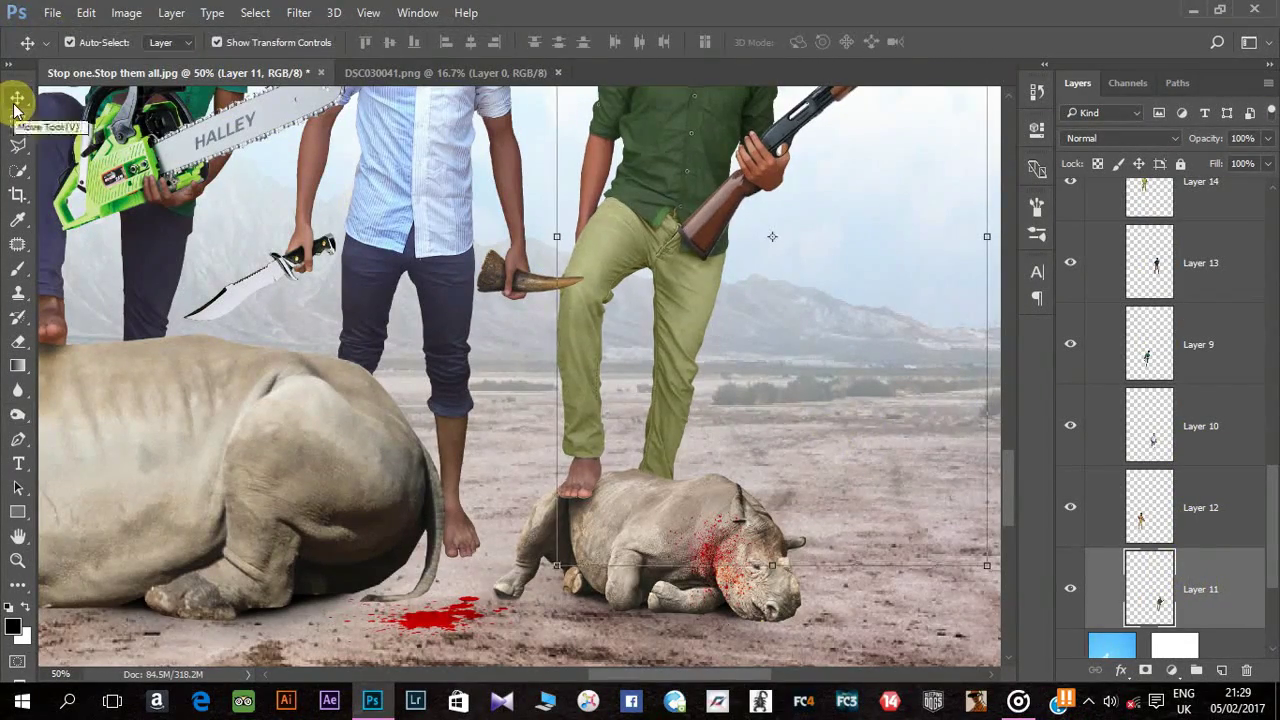
click(20, 414)
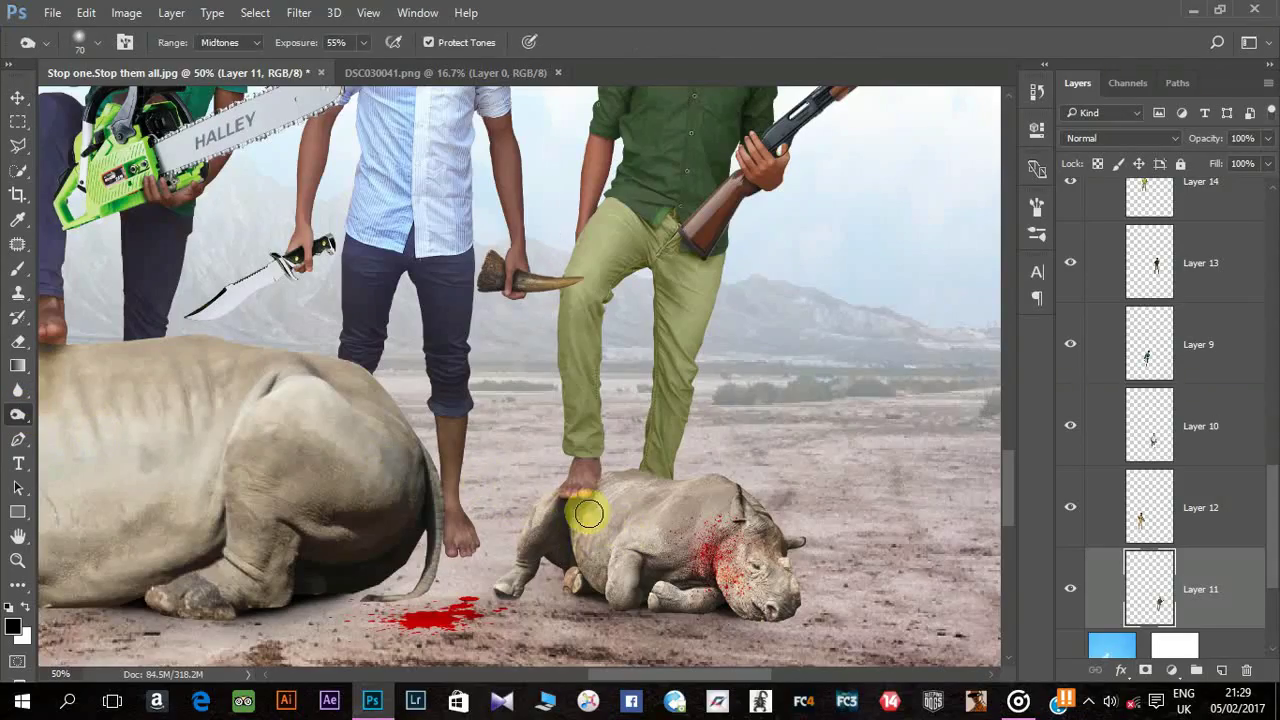
drag(575, 512, 588, 510)
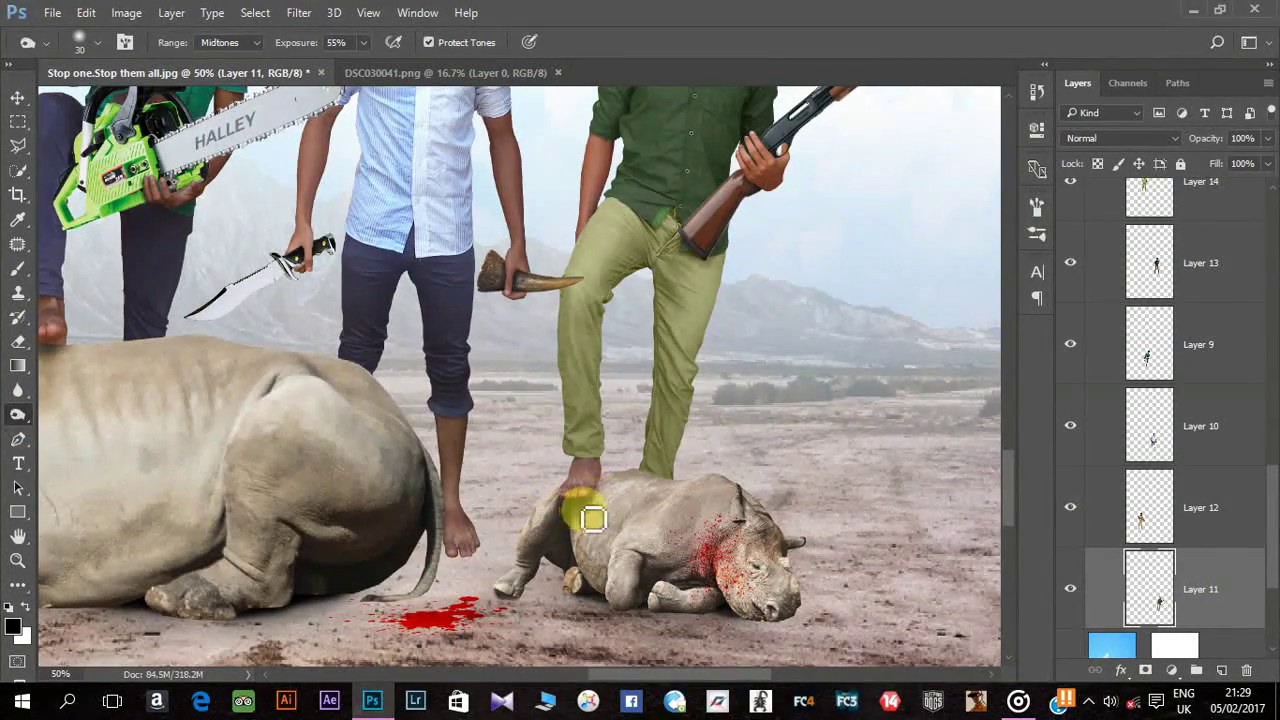
Step: Pick the Layer 9 figure, enlarge the brush to 50, and zoom to 25%
scroll(591, 521, down, 1)
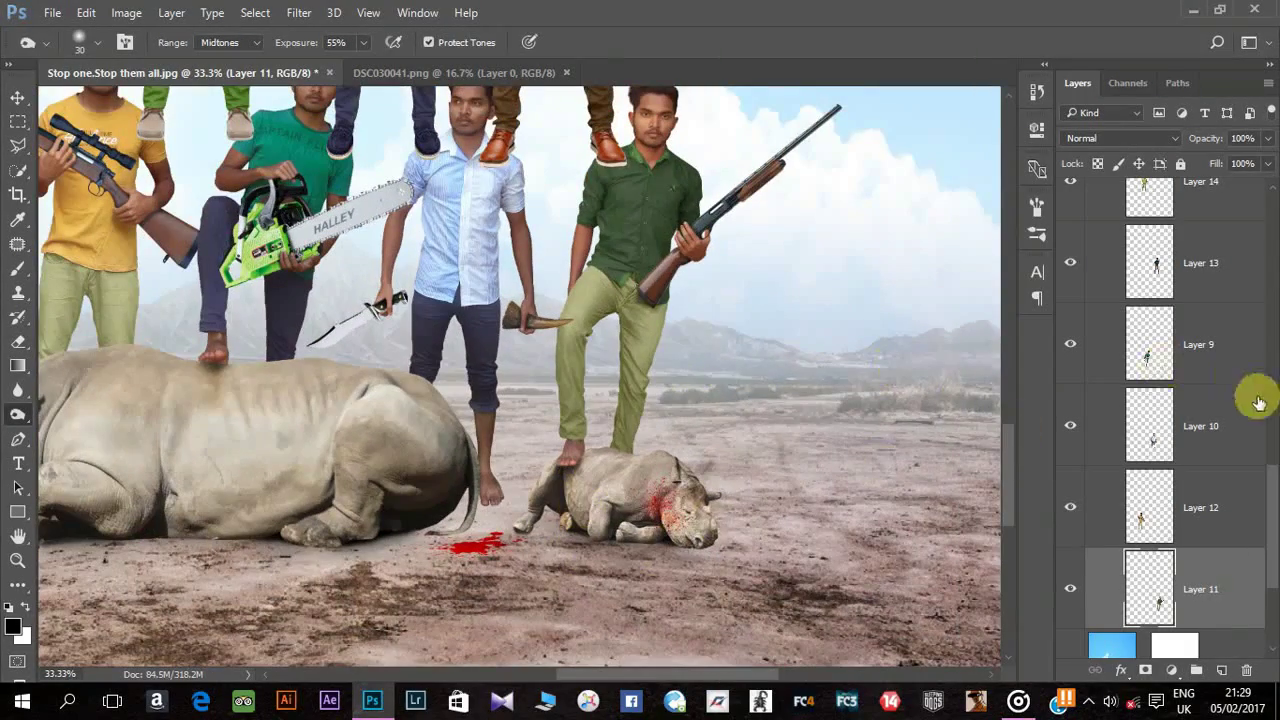
click(1213, 361)
key(bracketright)
key(bracketright)
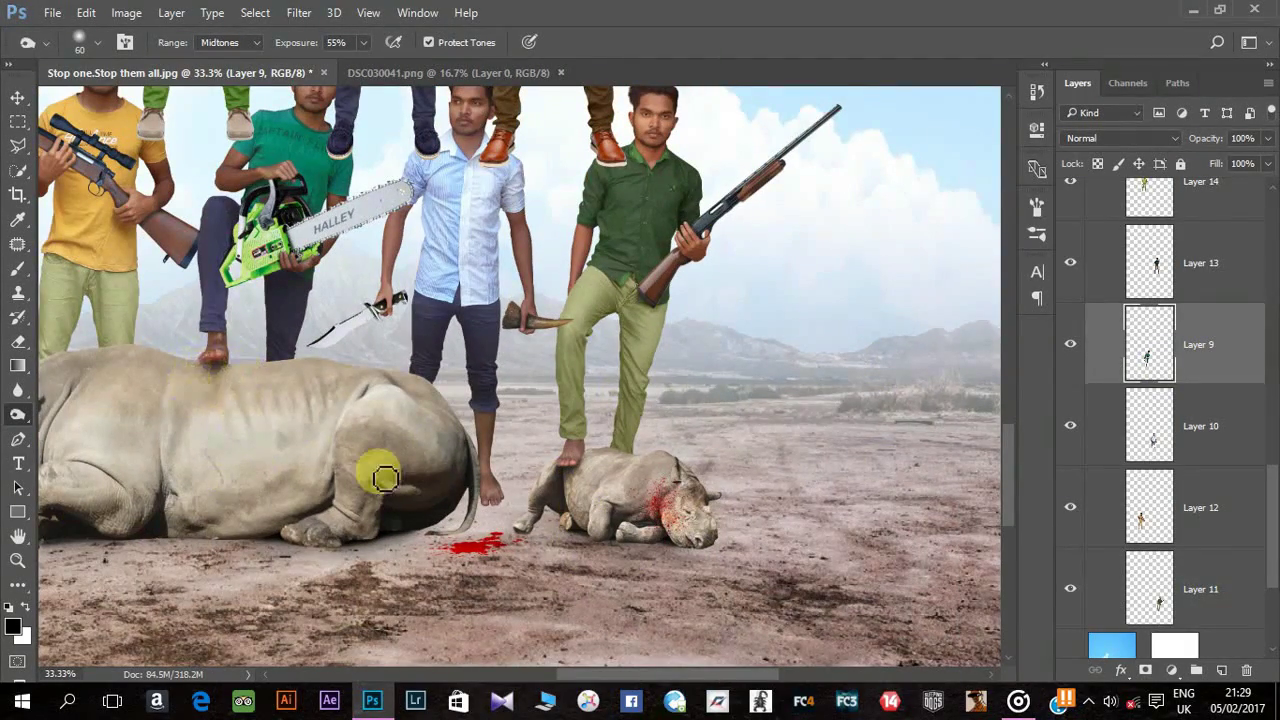
scroll(370, 472, down, 2)
scroll(375, 478, down, 1)
key(ctrl+plus)
key(ctrl+plus)
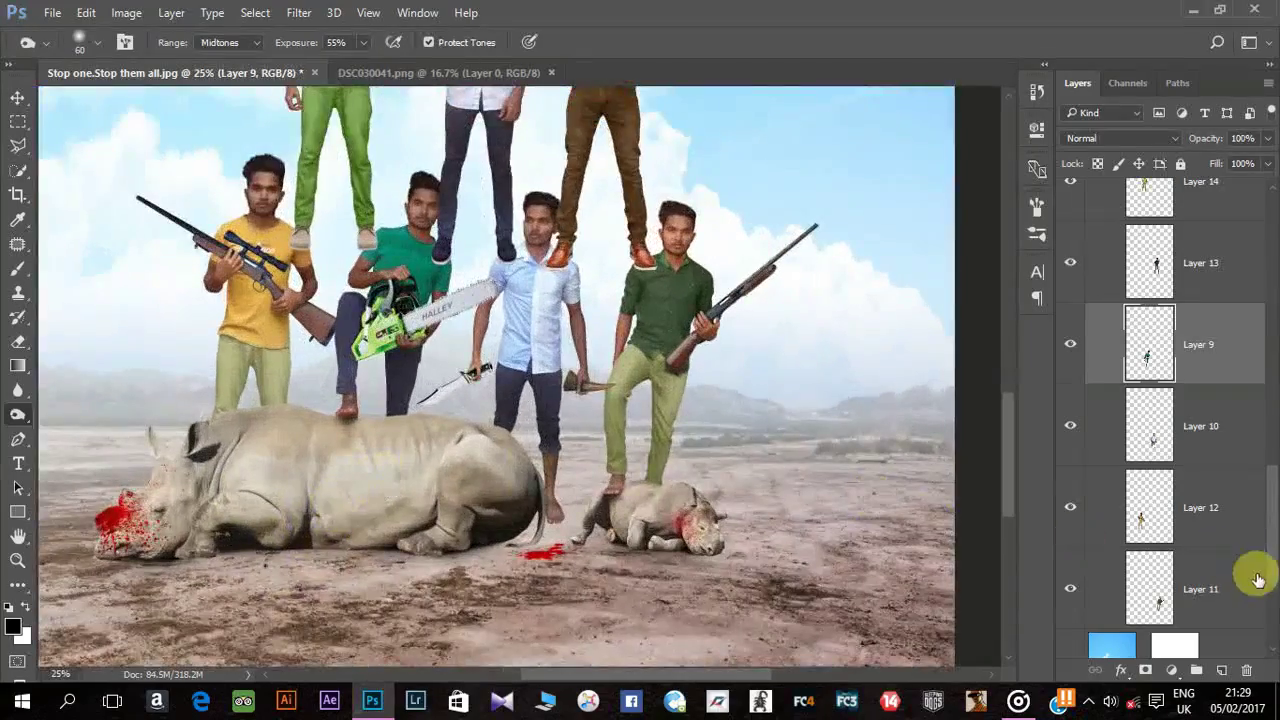
scroll(1217, 380, up, 1)
click(1194, 337)
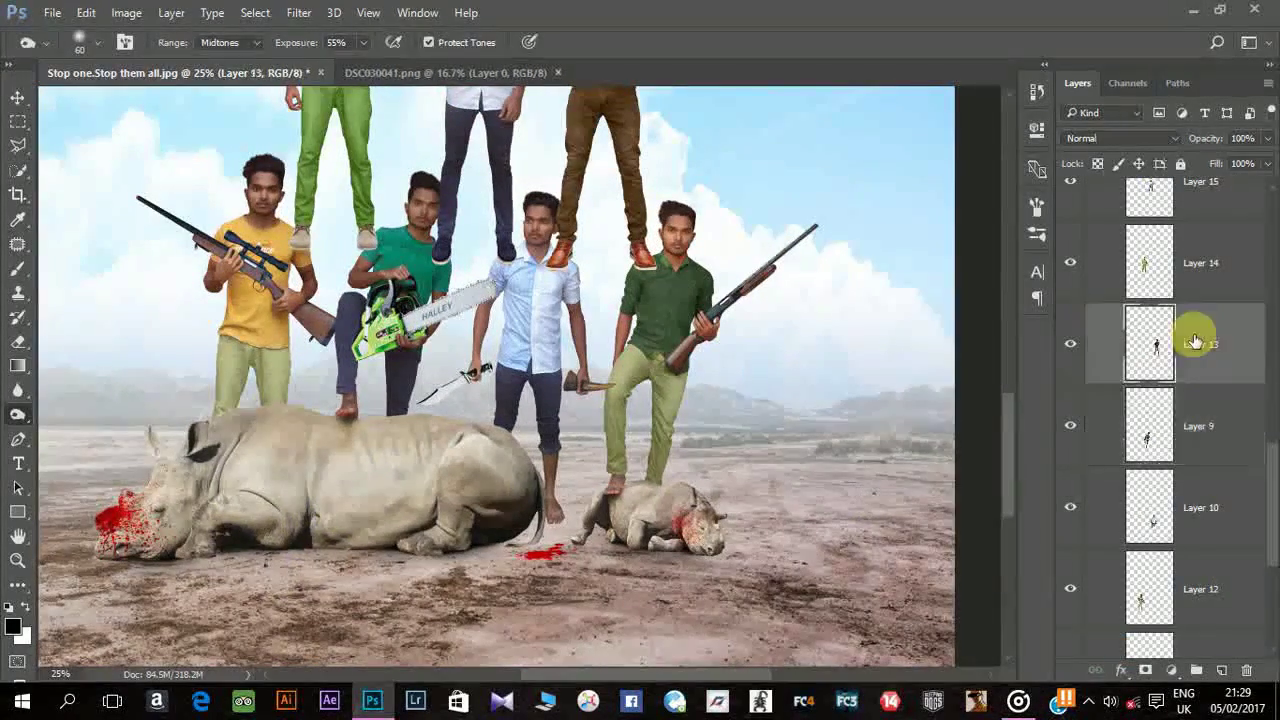
Step: Puppet-warp the Layer 13 figure, pinning its head and moving both feet onto the men below
click(86, 12)
click(154, 355)
drag(808, 320, 686, 443)
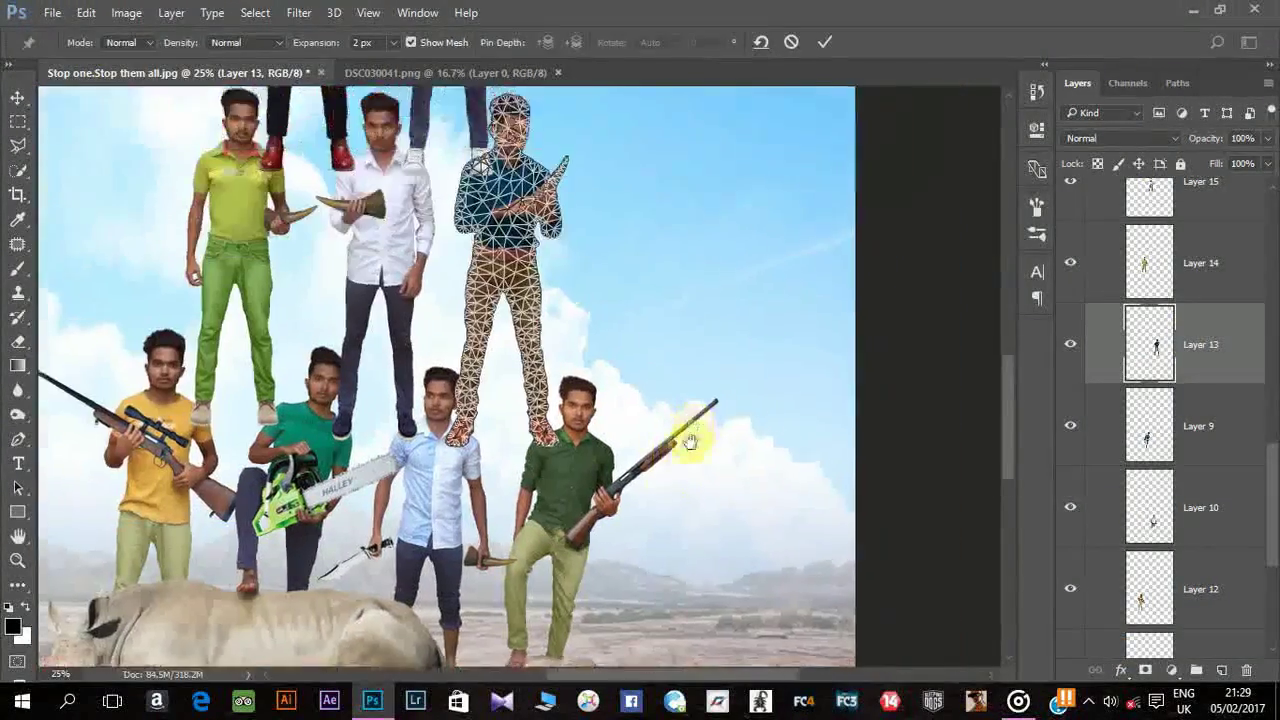
key(ctrl+plus)
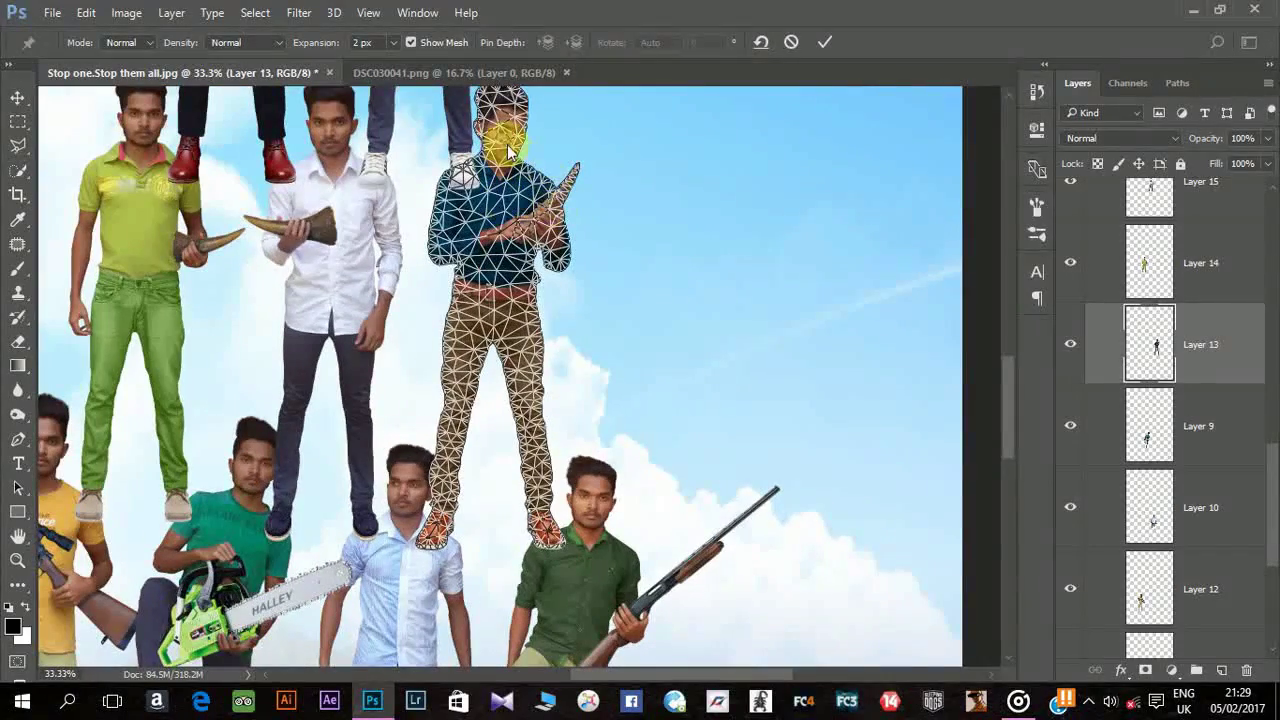
click(503, 139)
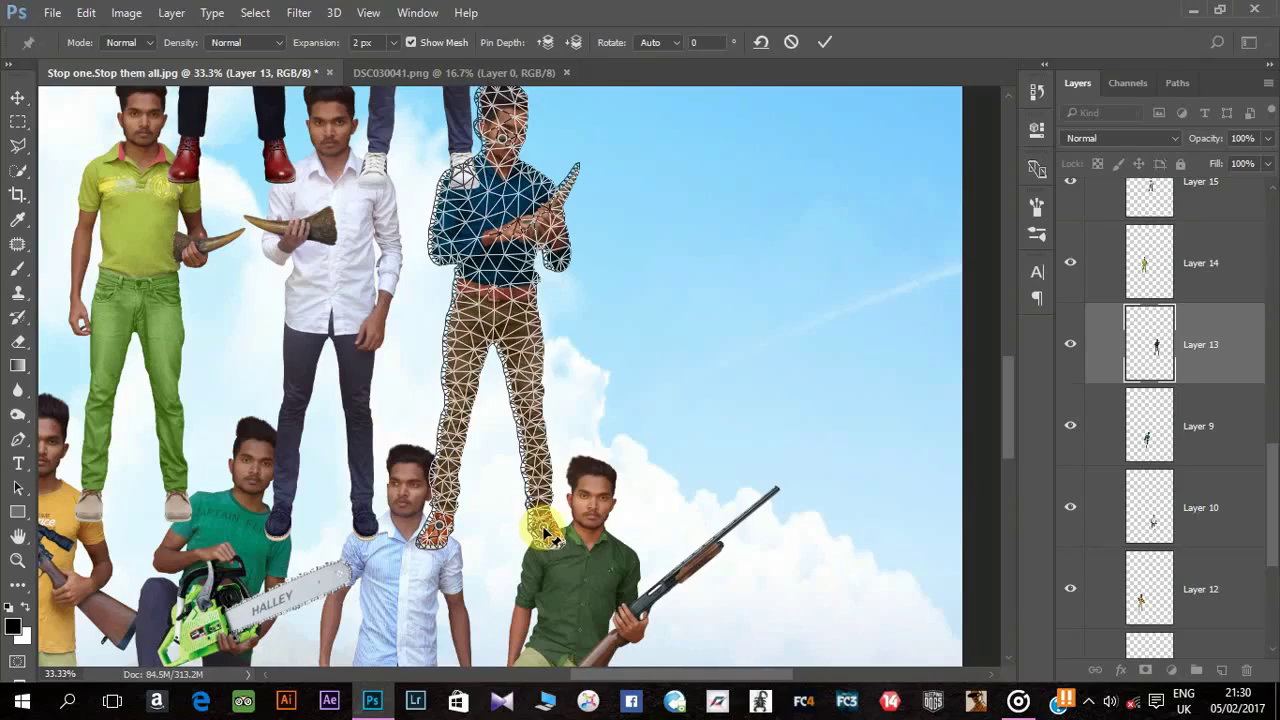
drag(545, 535, 562, 542)
drag(434, 528, 440, 530)
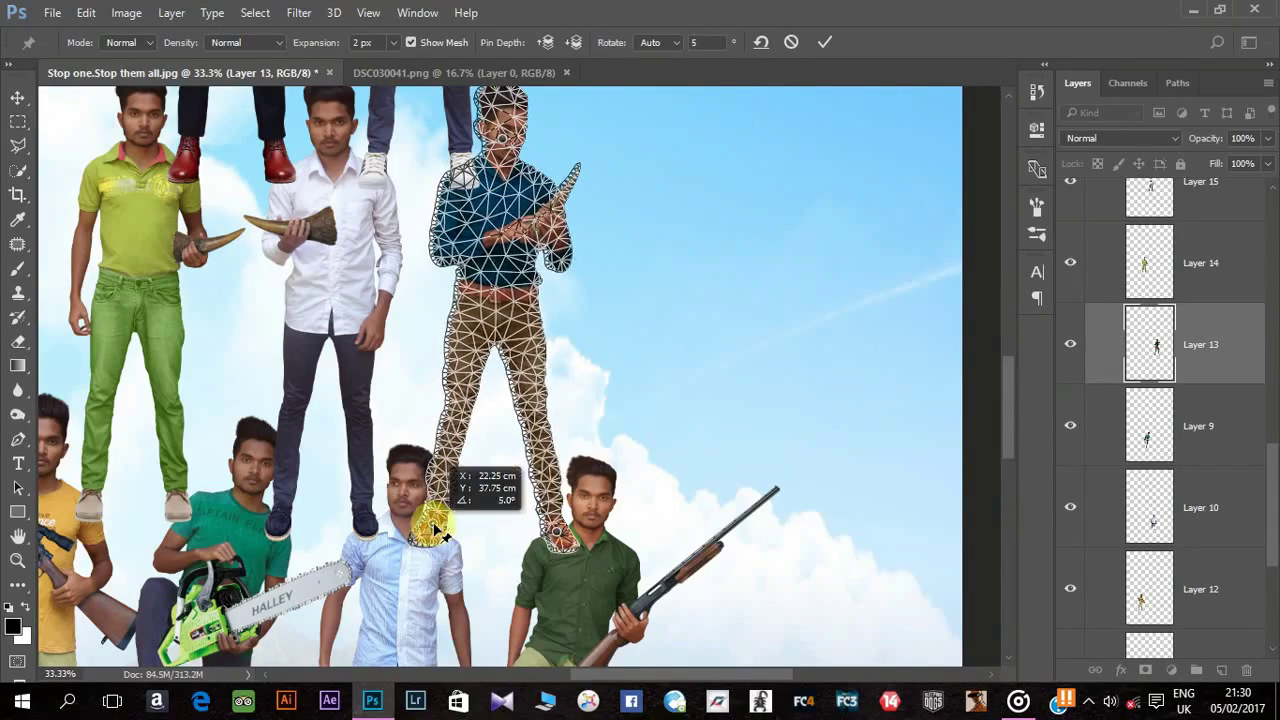
key(Return)
Step: Puppet-warp the white-shirt figure, pinning its face and bending its legs onto the men below
key(o)
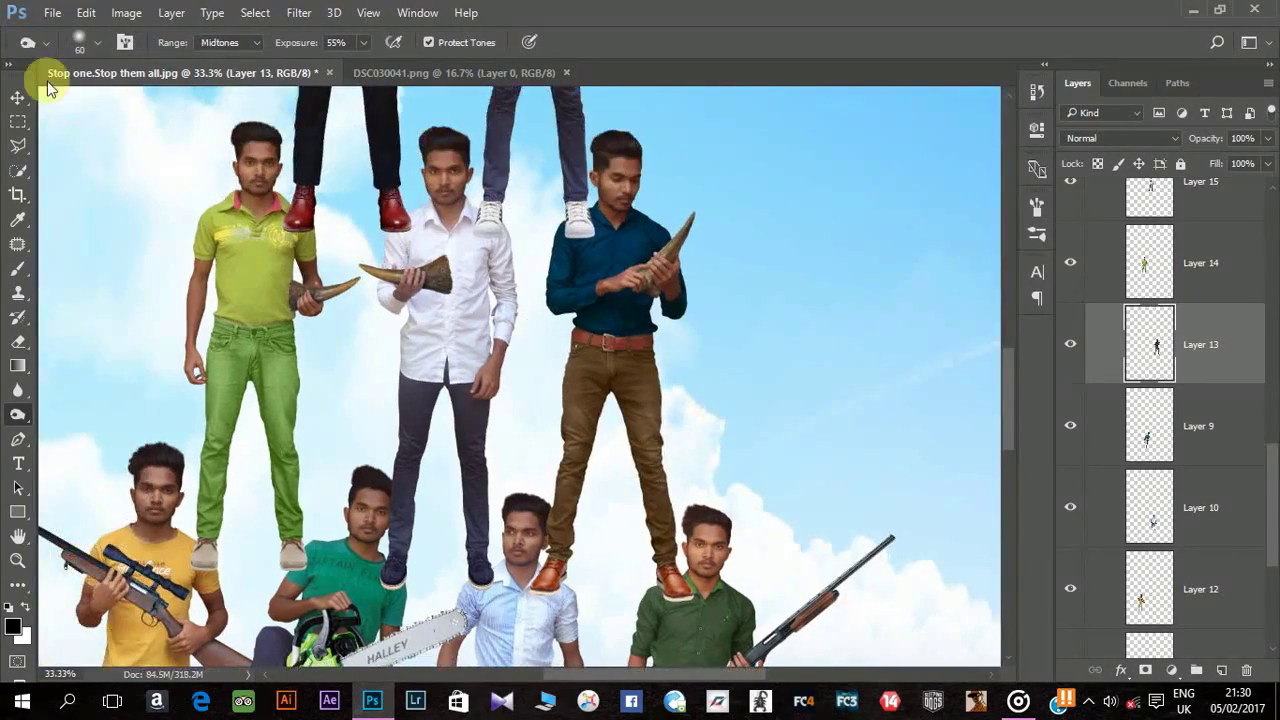
click(18, 97)
click(366, 243)
click(86, 12)
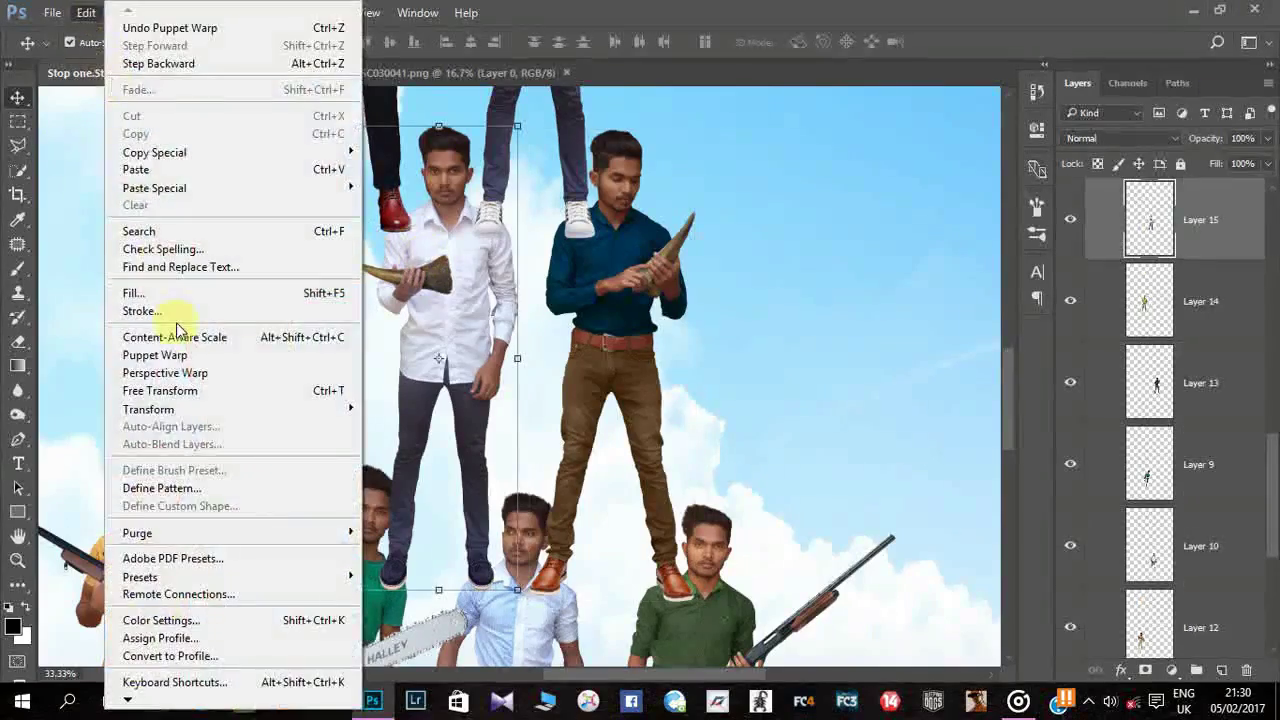
click(168, 355)
click(445, 161)
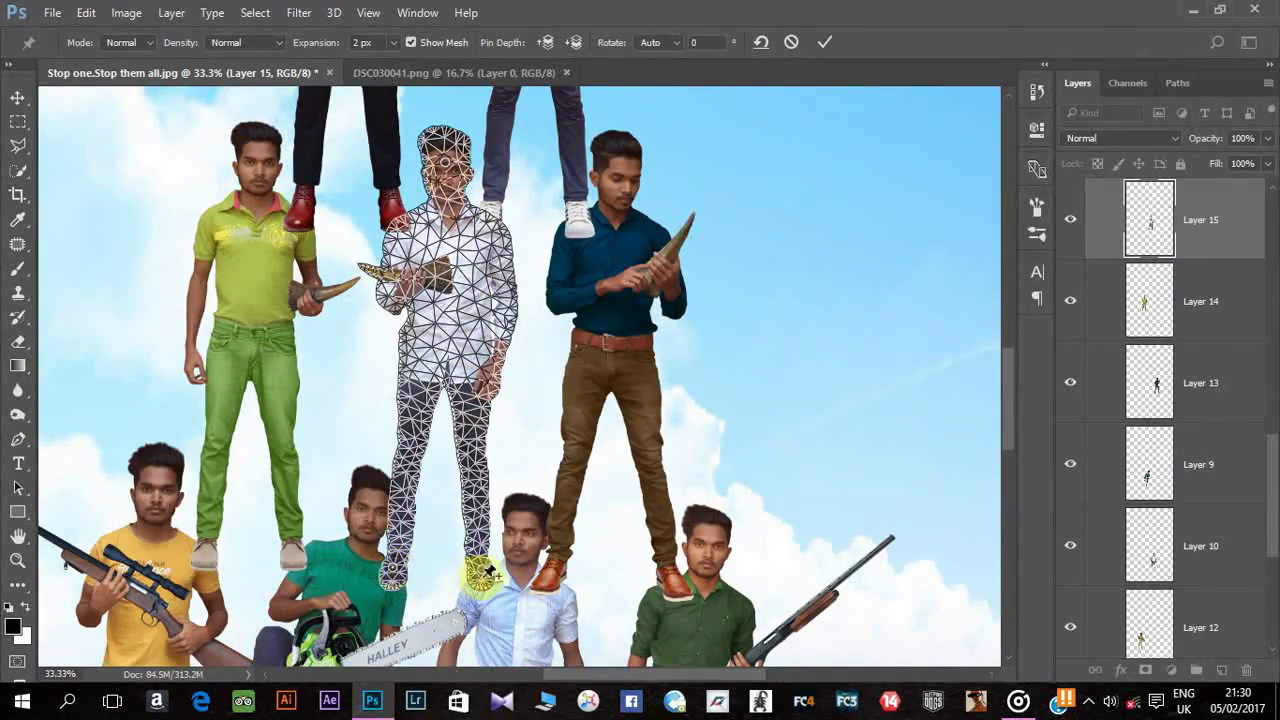
drag(483, 573, 390, 565)
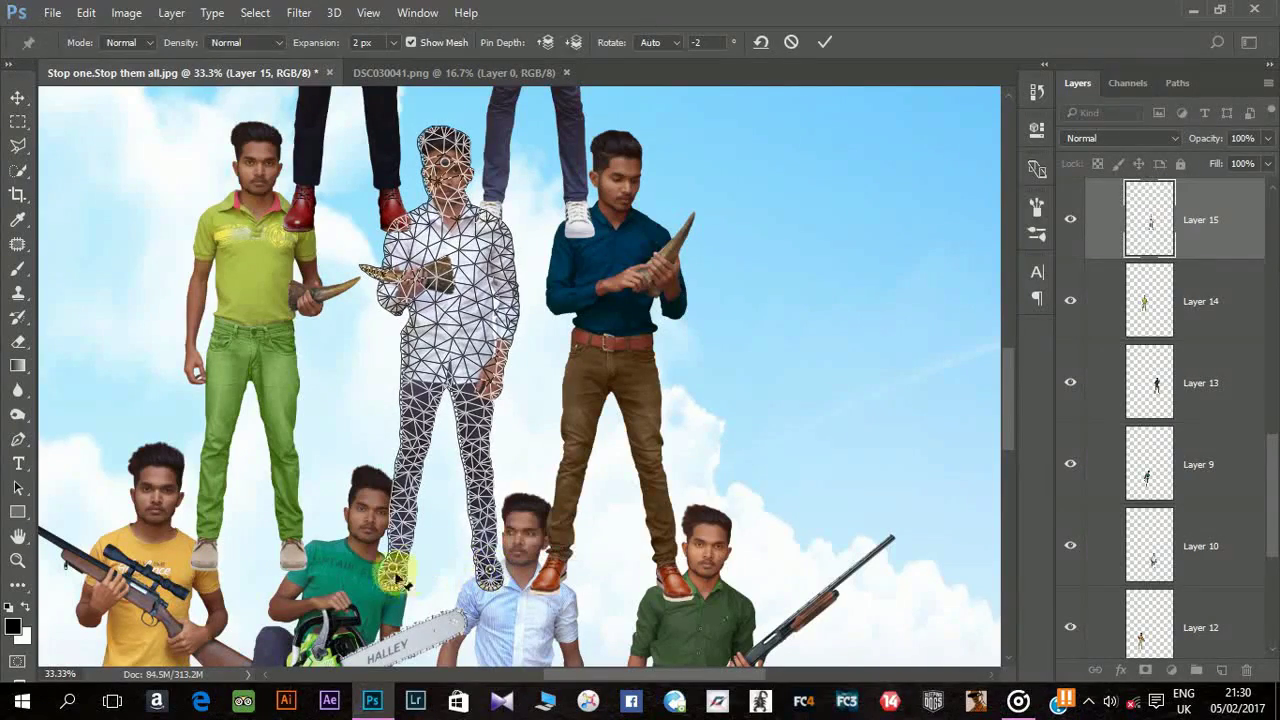
key(Return)
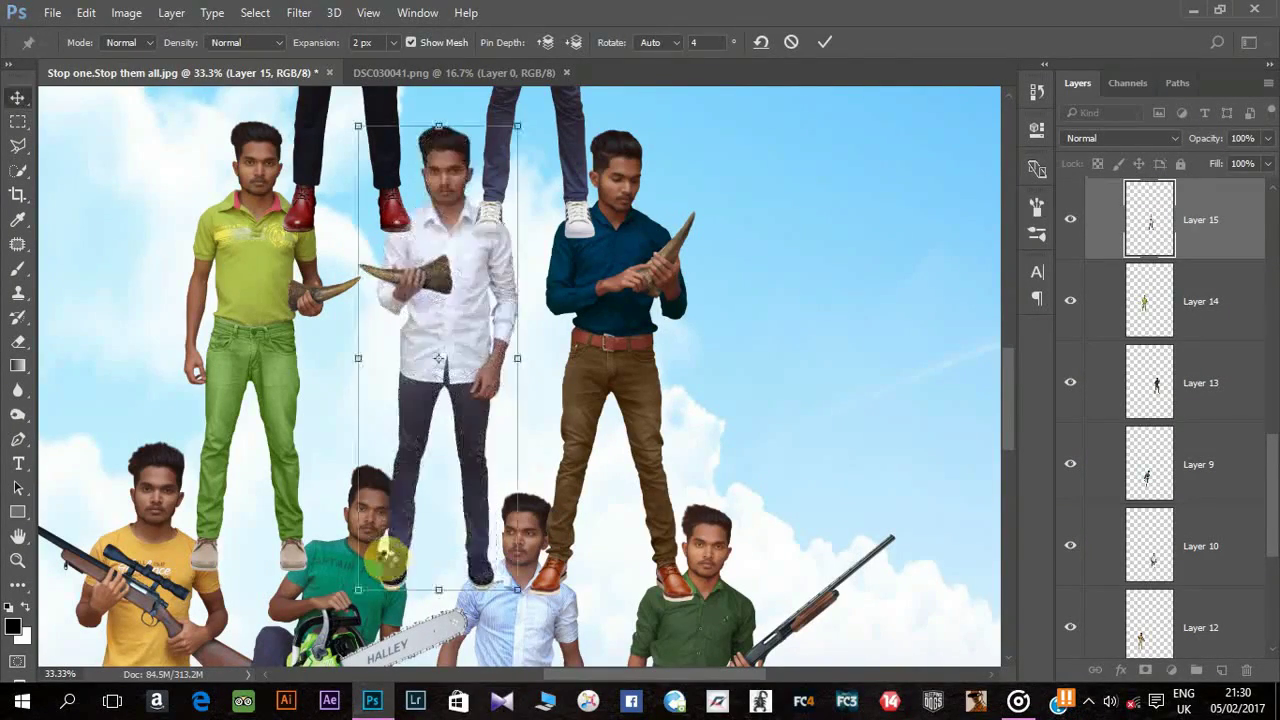
Step: Puppet-warp the lime-shirt man on Layer 14 so his feet rest on the shoulders below
scroll(390, 554, left, 5)
click(505, 420)
click(86, 12)
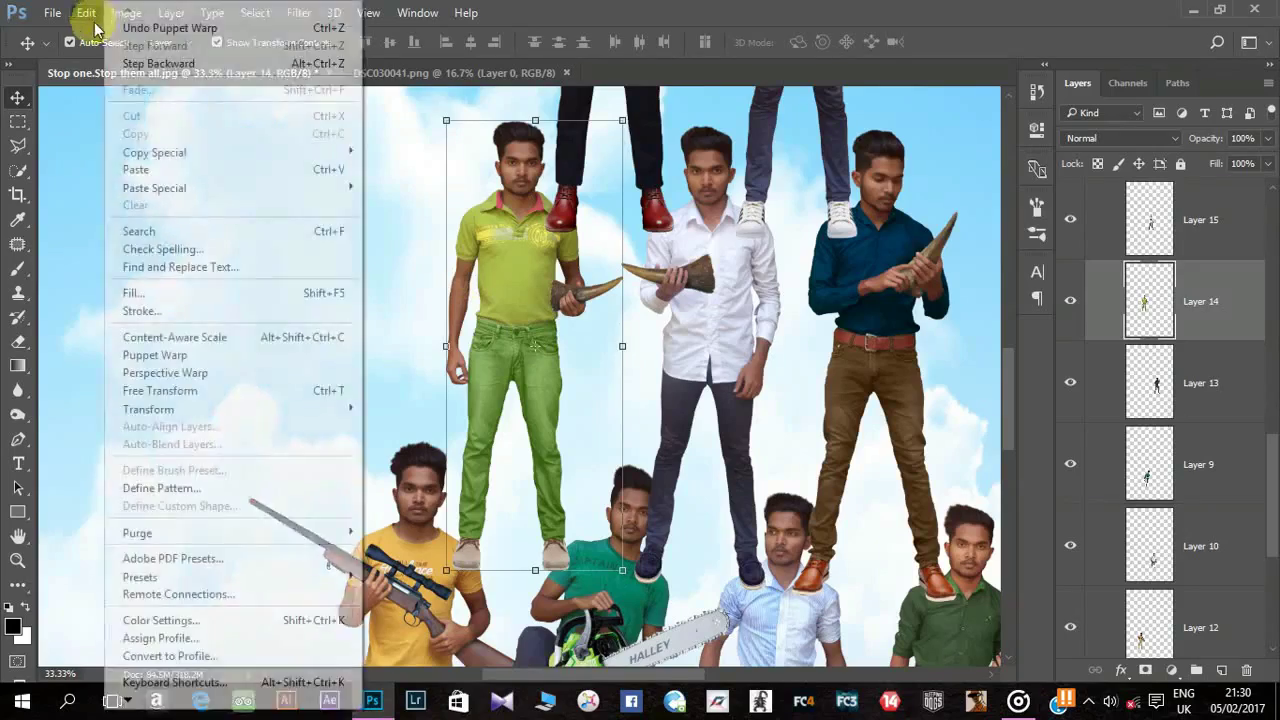
click(155, 355)
click(521, 146)
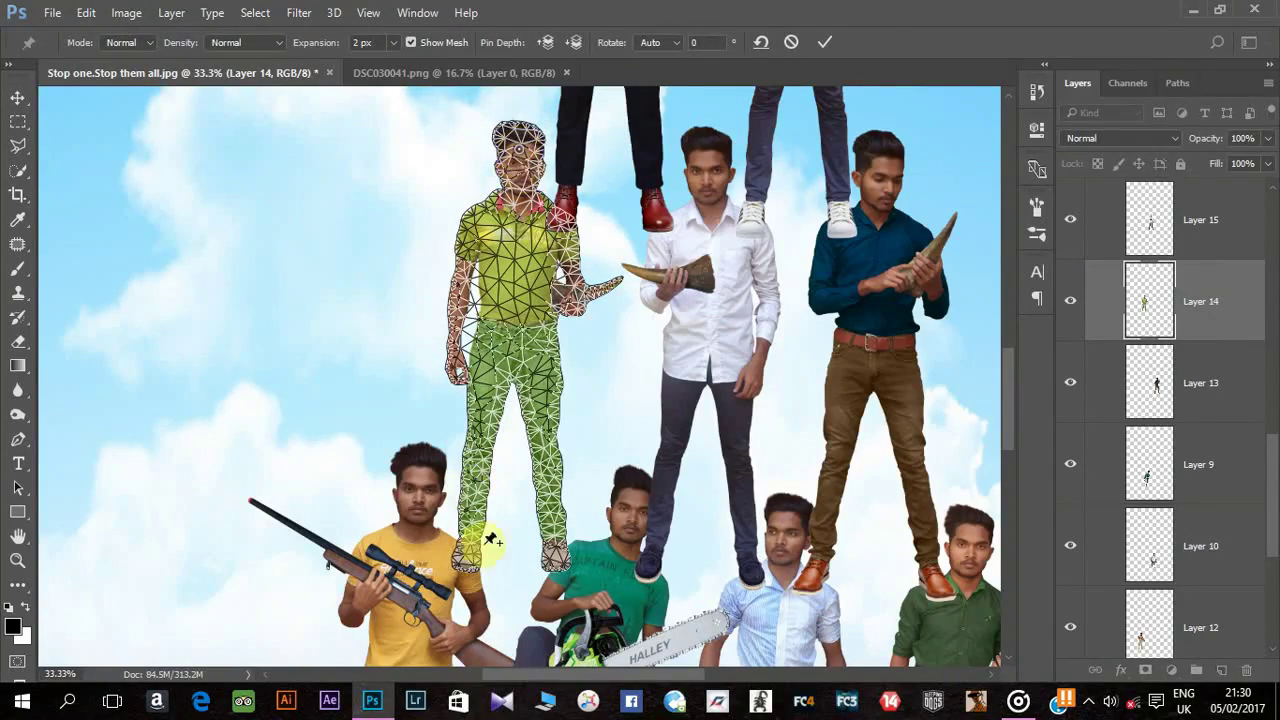
drag(556, 556, 595, 551)
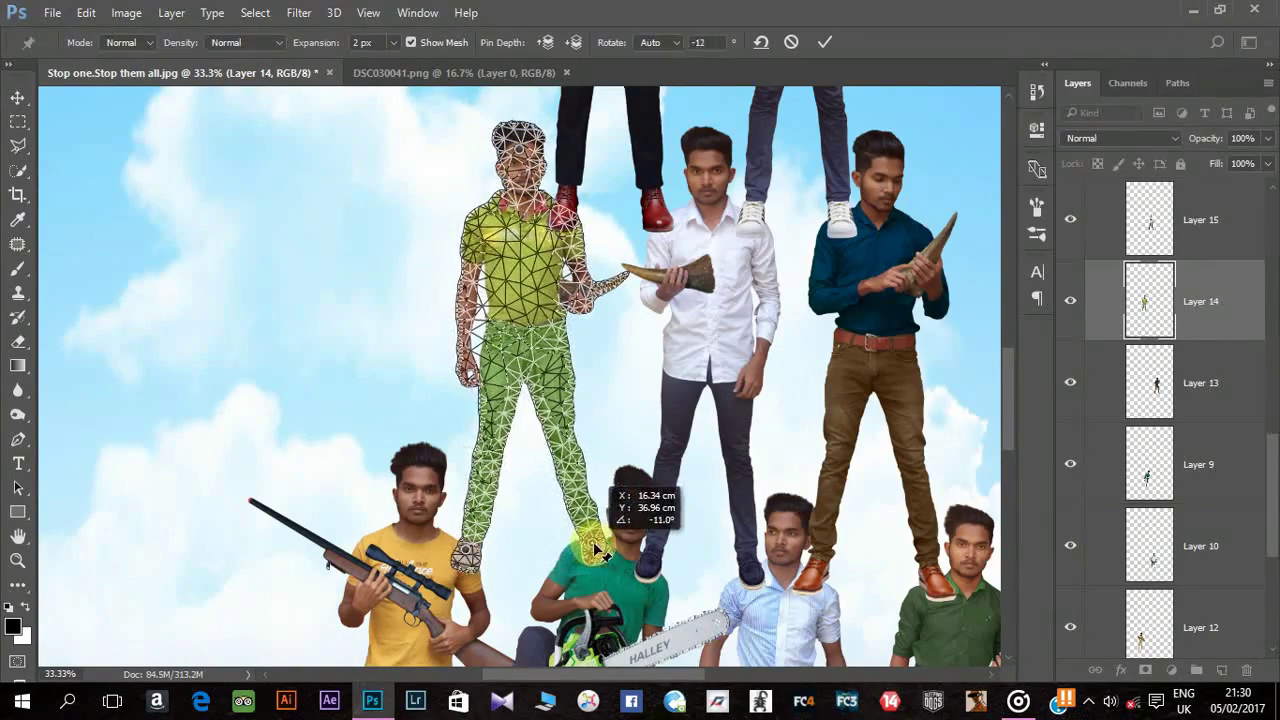
drag(466, 553, 449, 545)
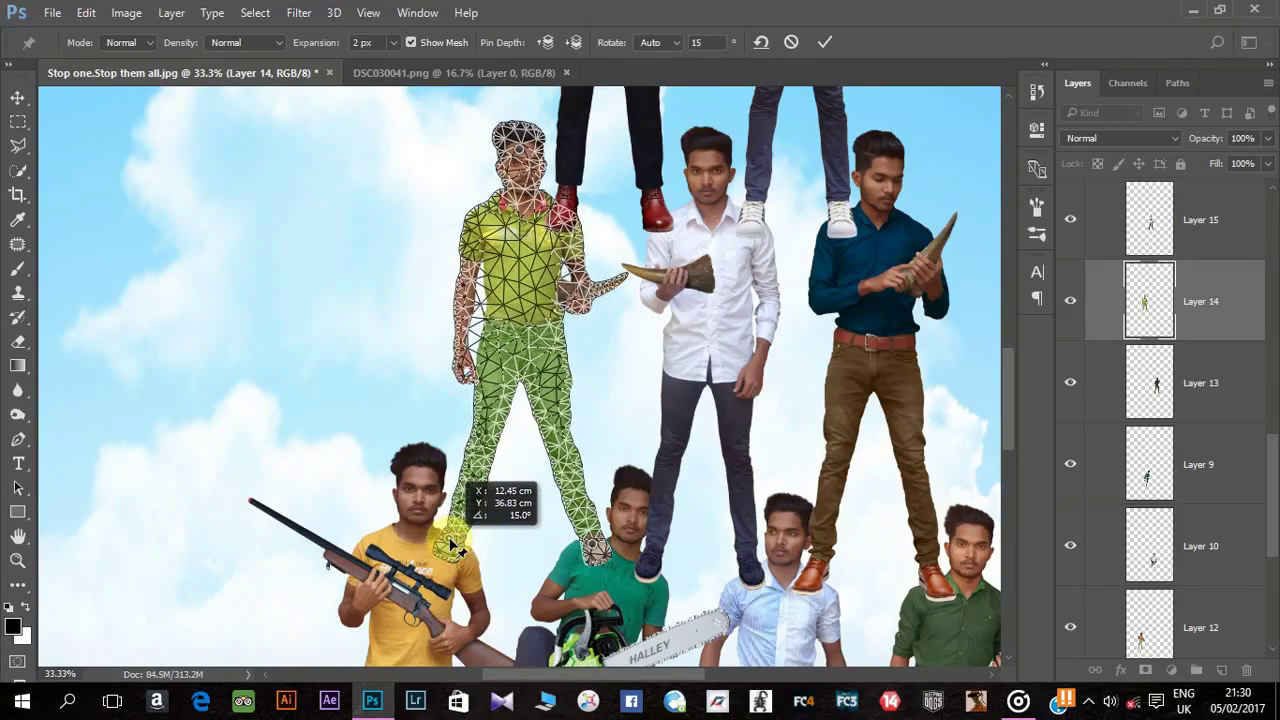
key(Return)
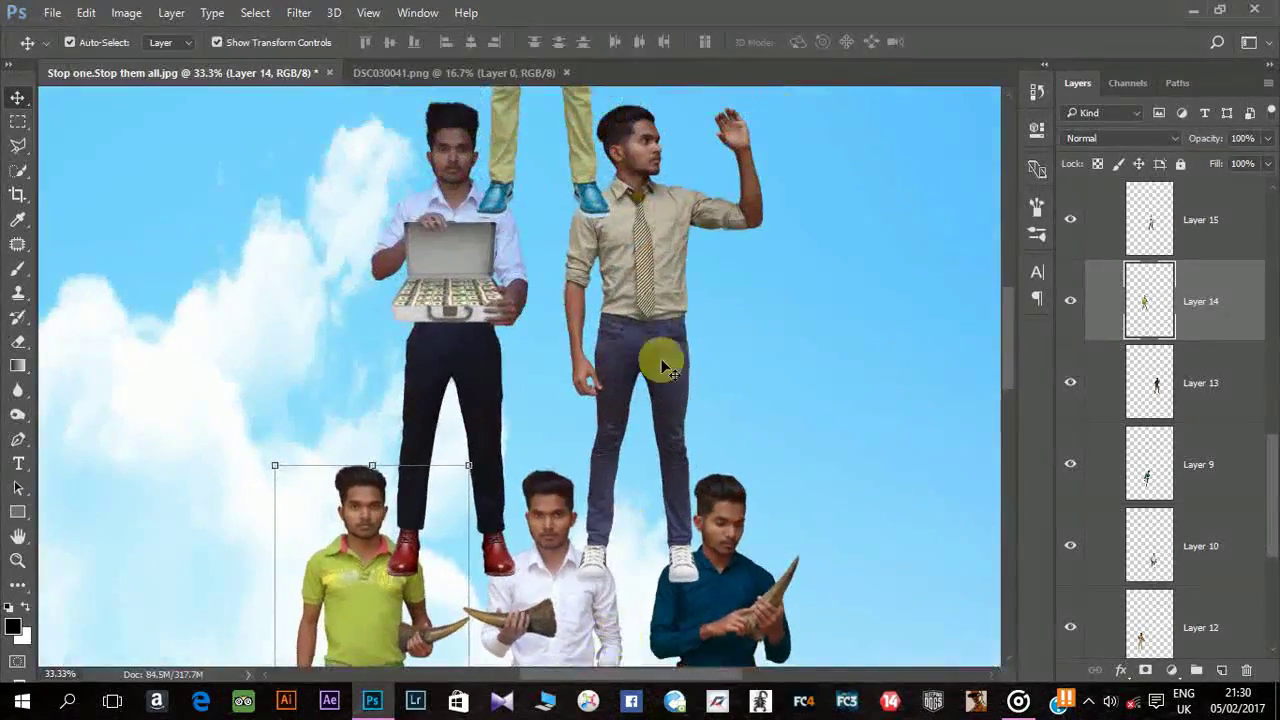
Step: Puppet-warp the tie man, pinning head and feet, and move each foot onto a shoulder
click(665, 368)
click(88, 12)
click(130, 350)
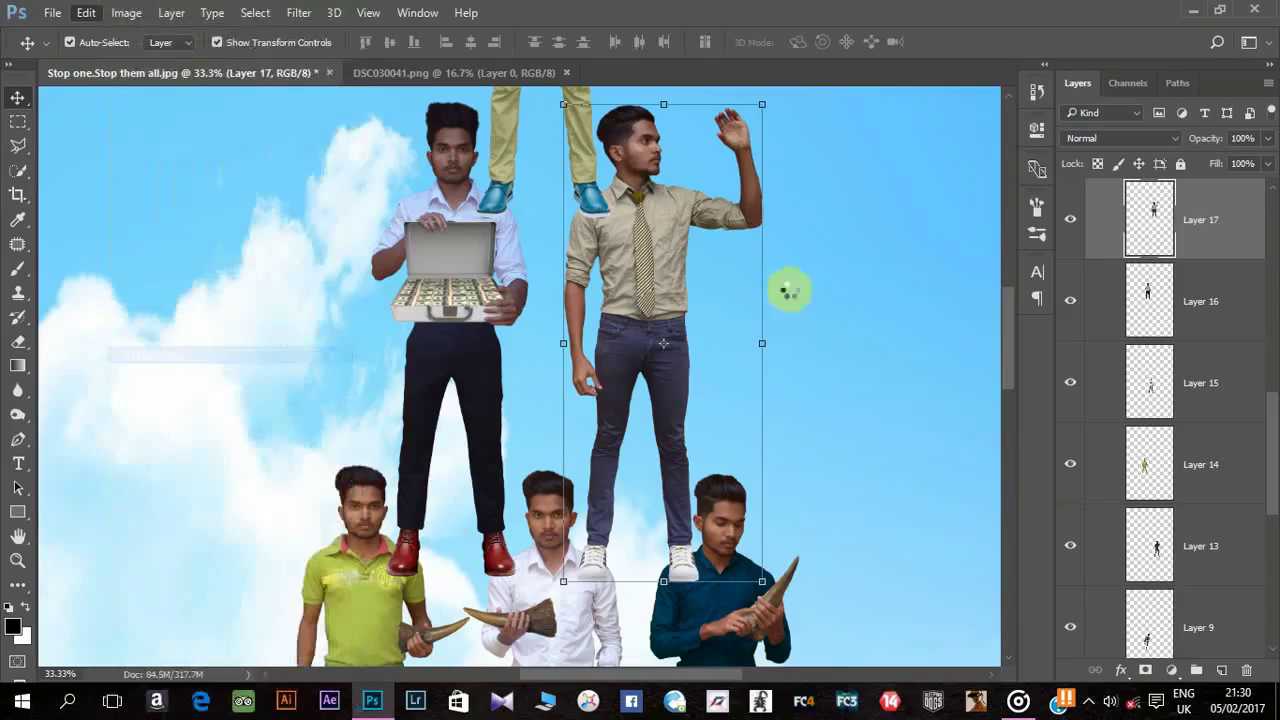
click(650, 140)
click(611, 556)
click(693, 553)
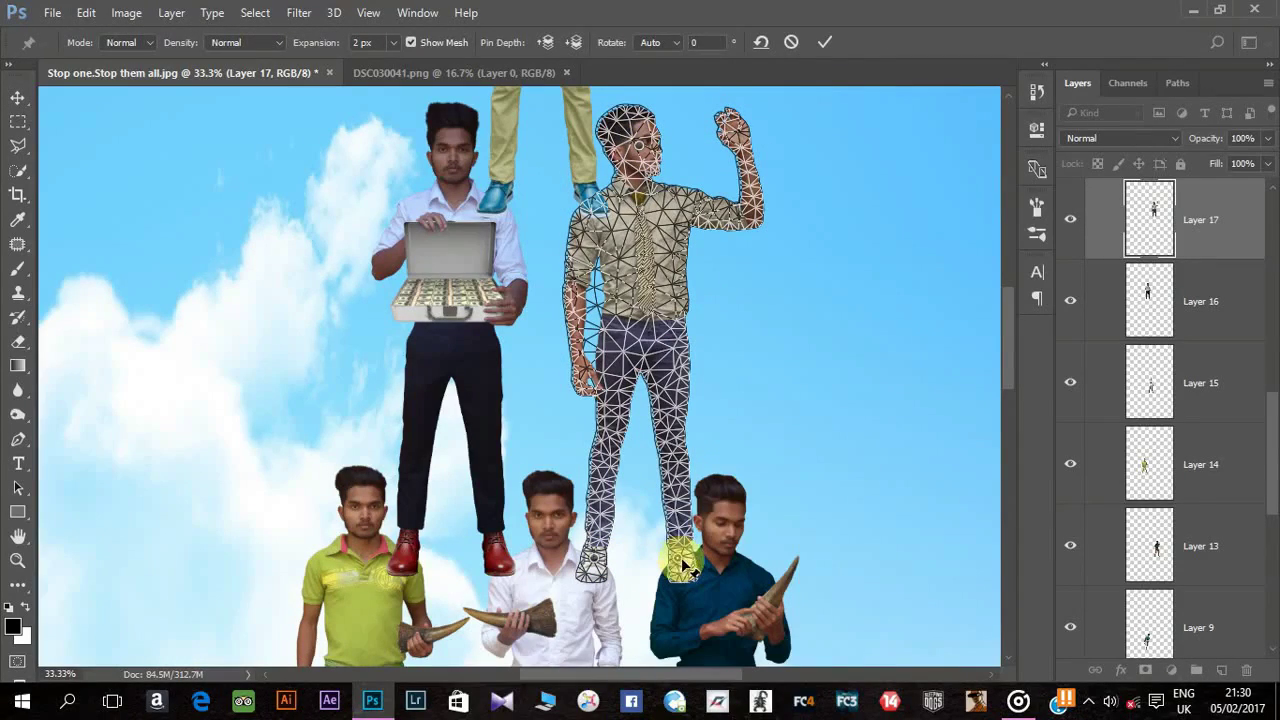
drag(683, 566, 686, 562)
drag(600, 558, 615, 560)
key(Return)
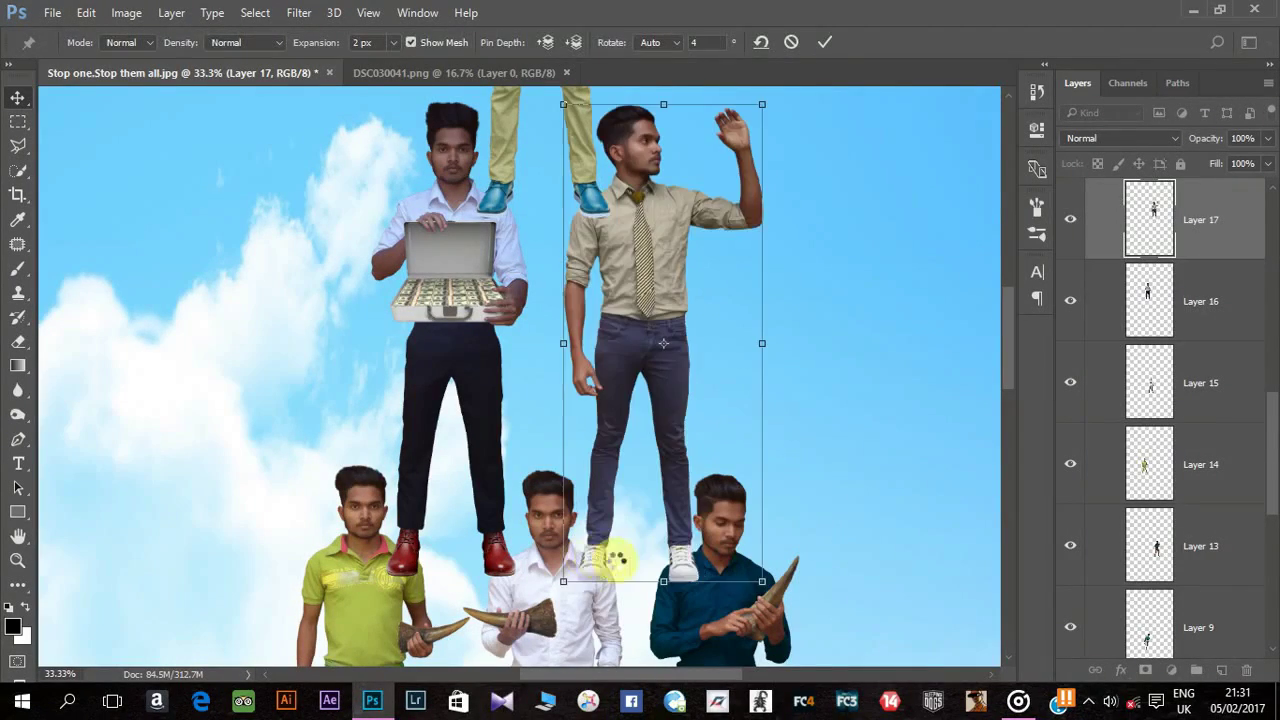
Step: Puppet-warp the briefcase man, pinning head and feet, and set each foot on a shoulder
click(478, 263)
click(86, 12)
click(130, 351)
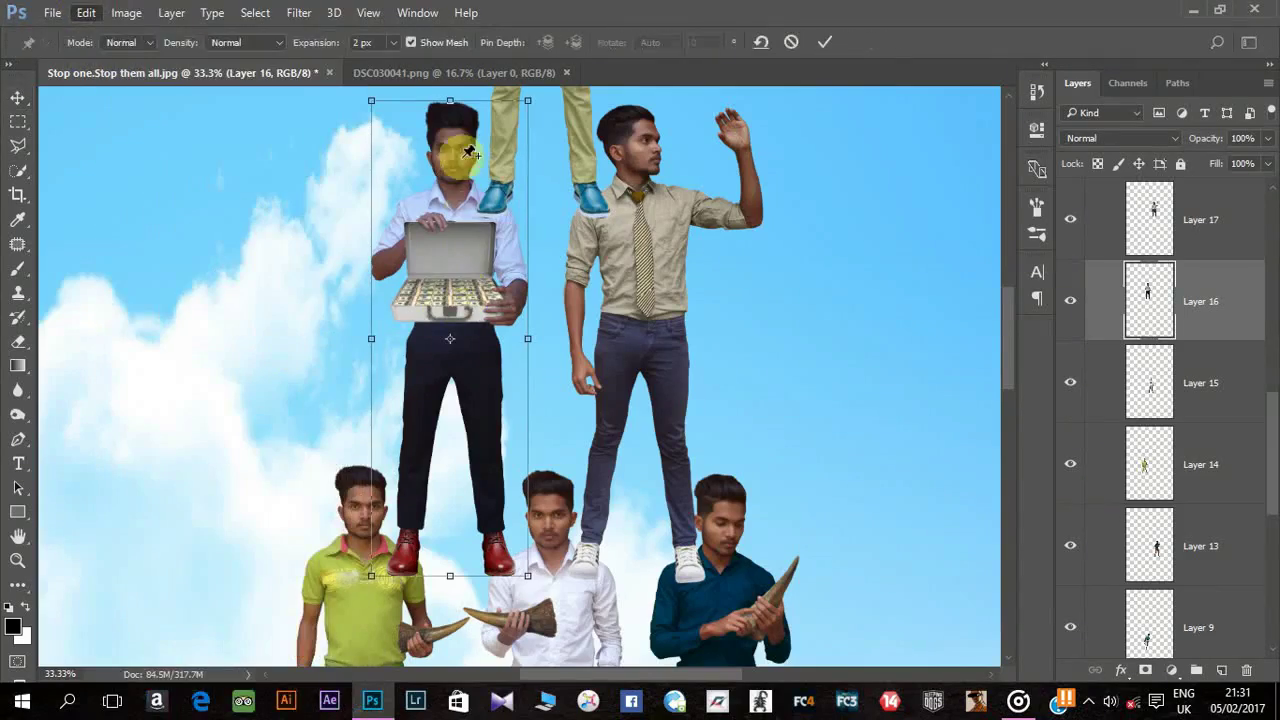
click(452, 138)
click(404, 550)
click(497, 550)
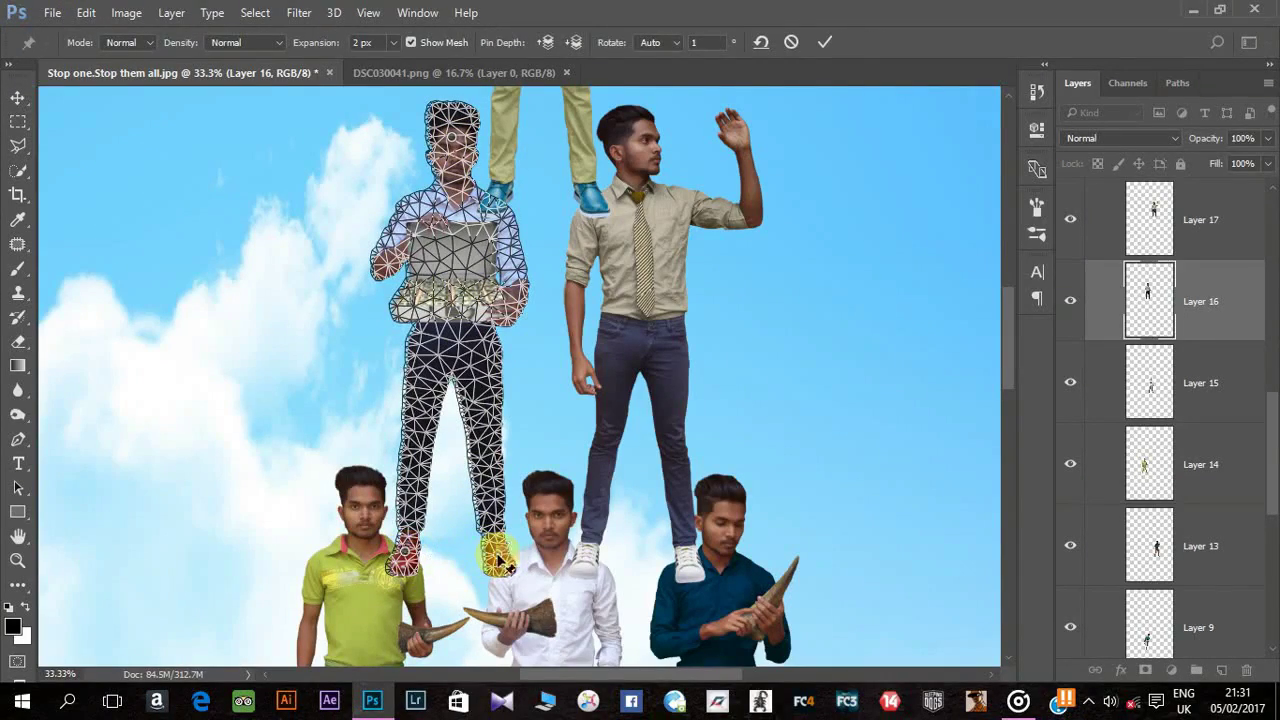
drag(498, 558, 518, 560)
drag(404, 552, 395, 552)
key(Return)
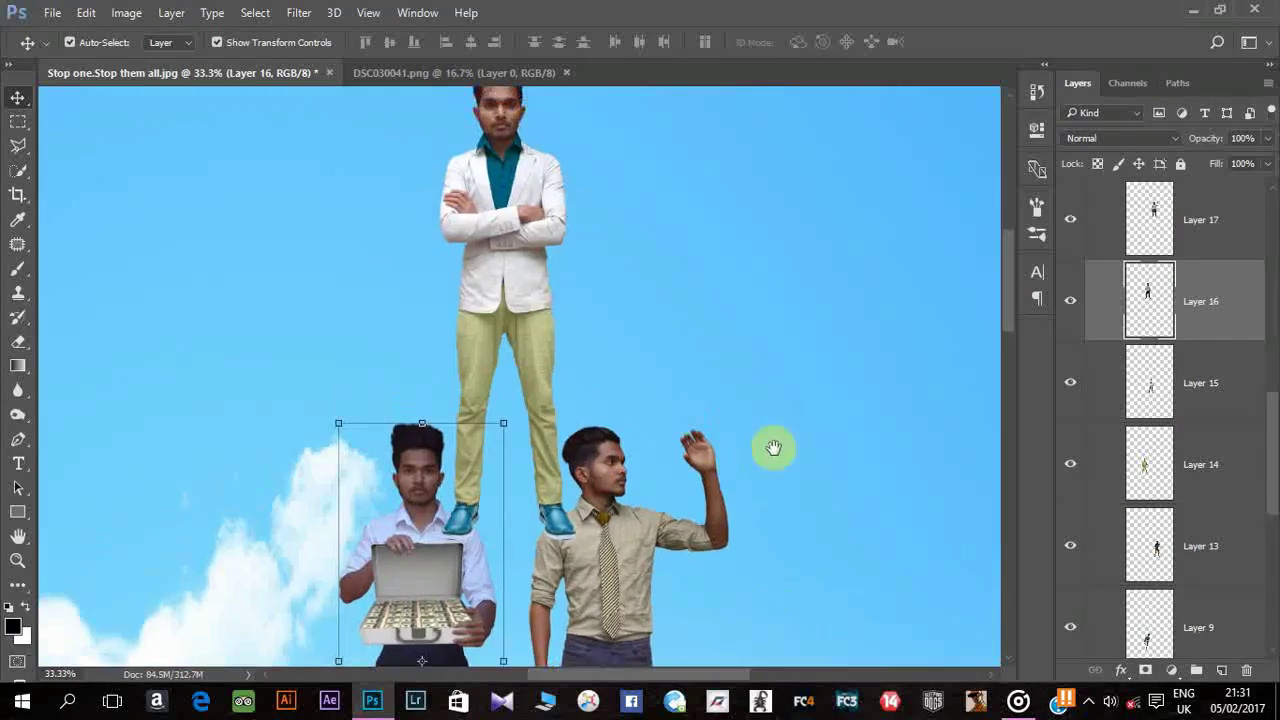
Step: Puppet-warp the top white-jacket man so his feet rest on the tie and briefcase men's shoulders
drag(825, 300, 774, 447)
click(539, 285)
click(86, 12)
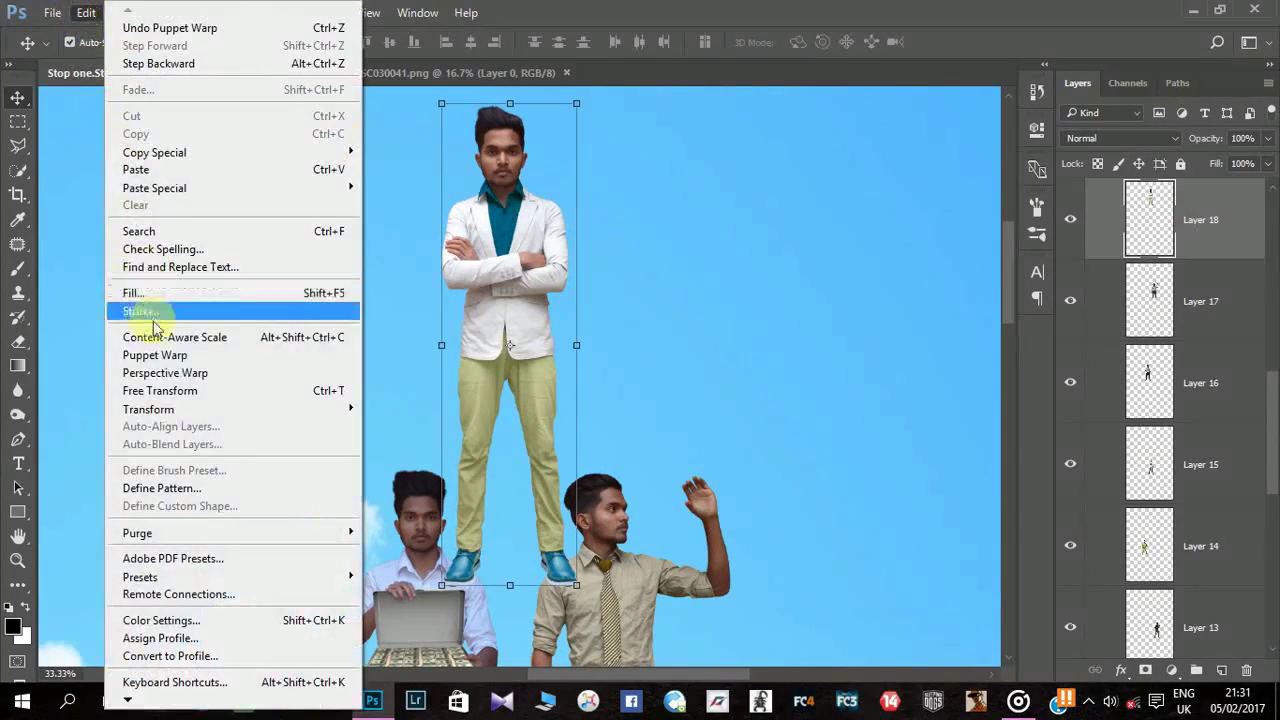
click(154, 355)
click(500, 137)
click(462, 557)
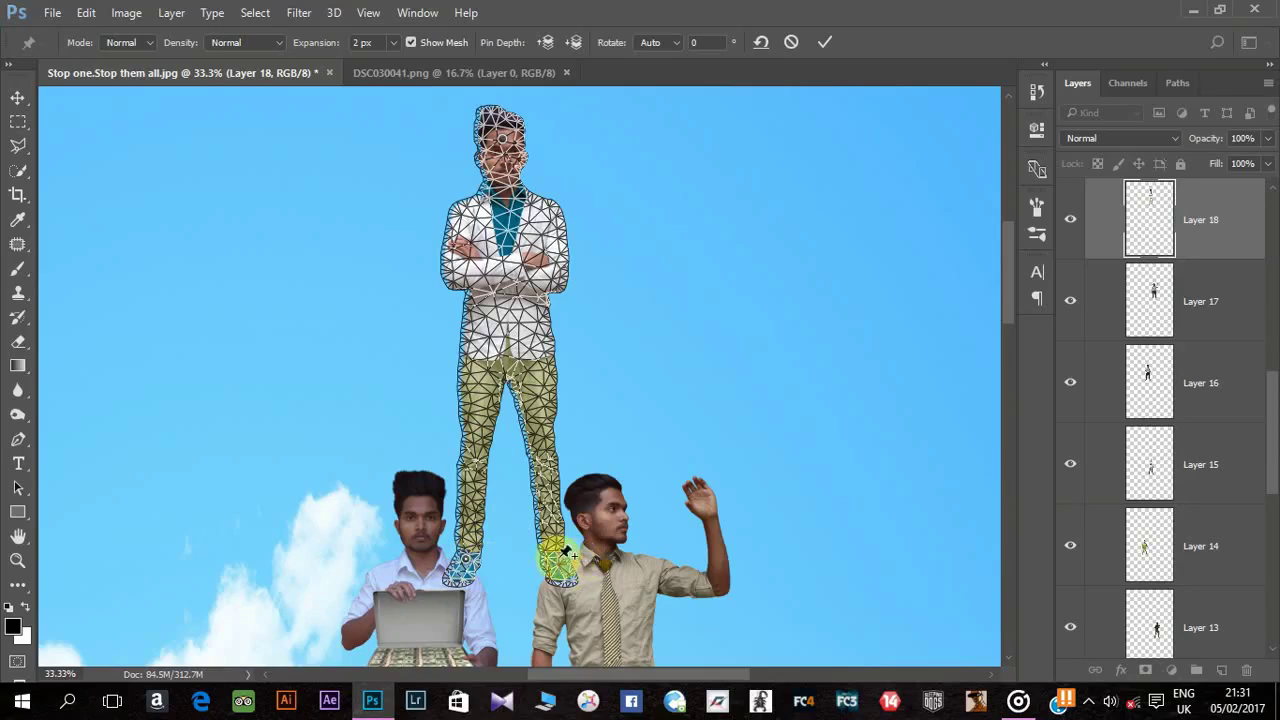
drag(557, 565, 572, 557)
click(487, 565)
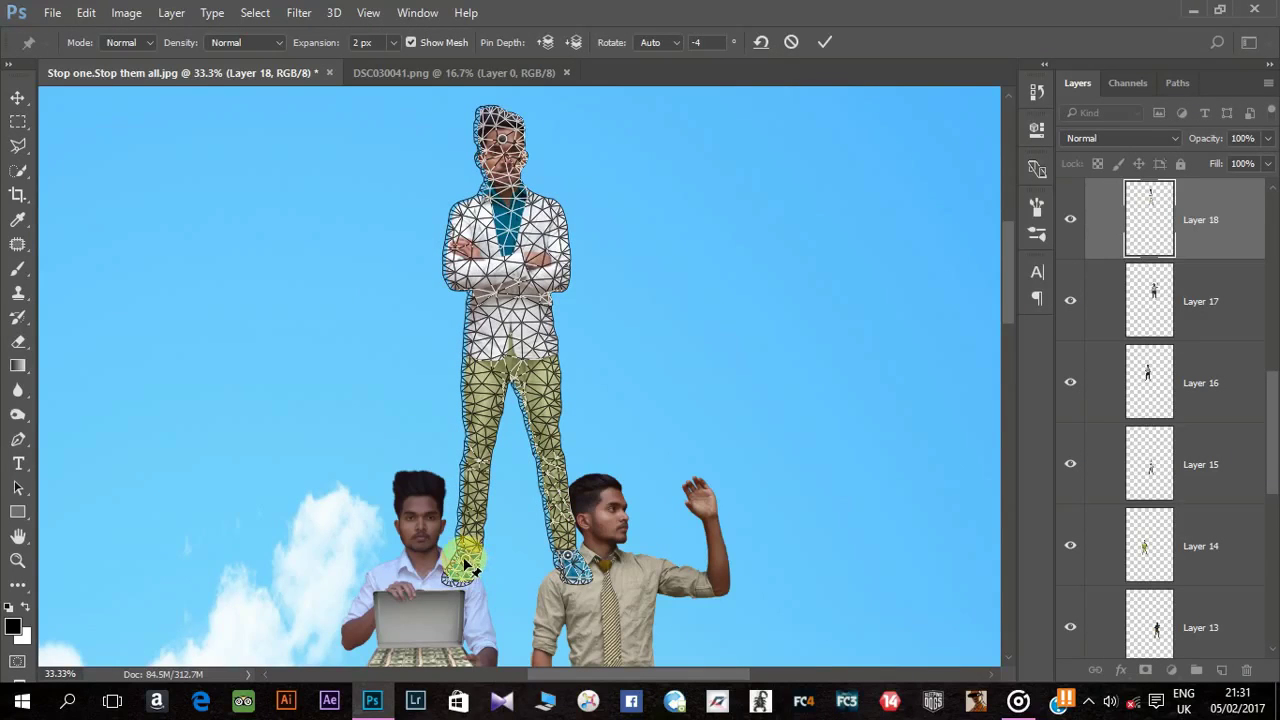
drag(465, 565, 450, 556)
click(757, 565)
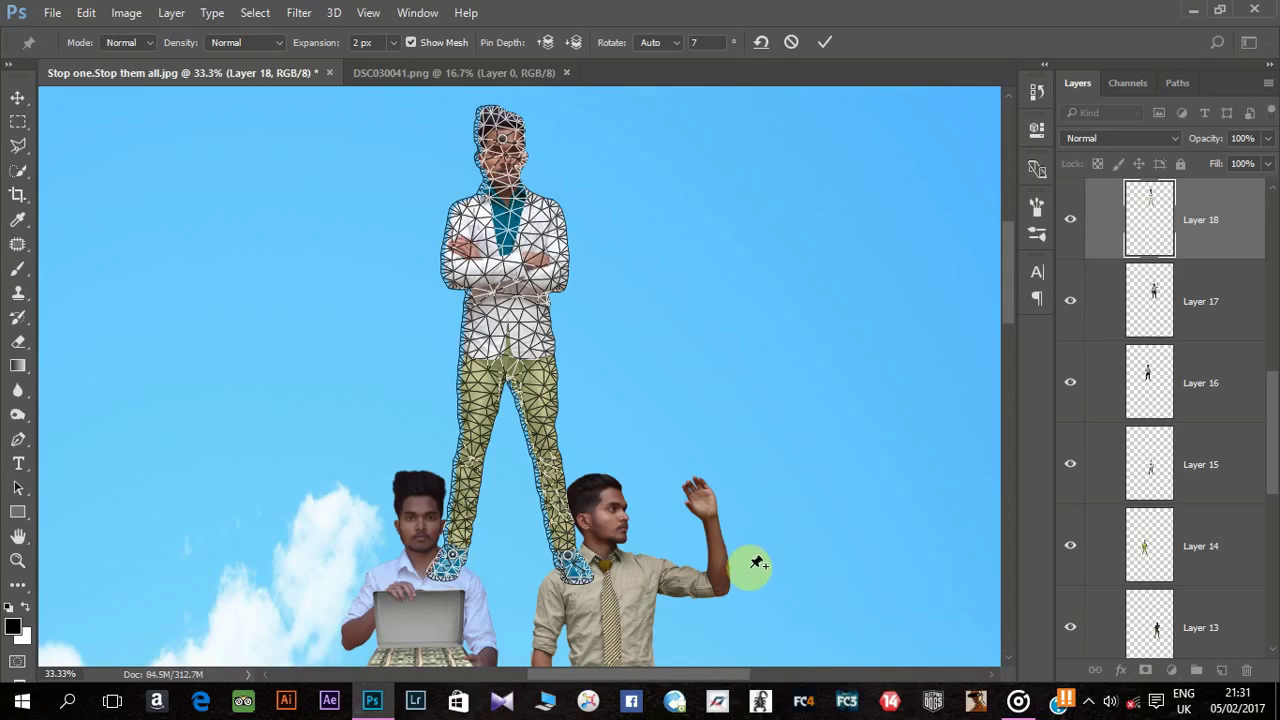
key(Return)
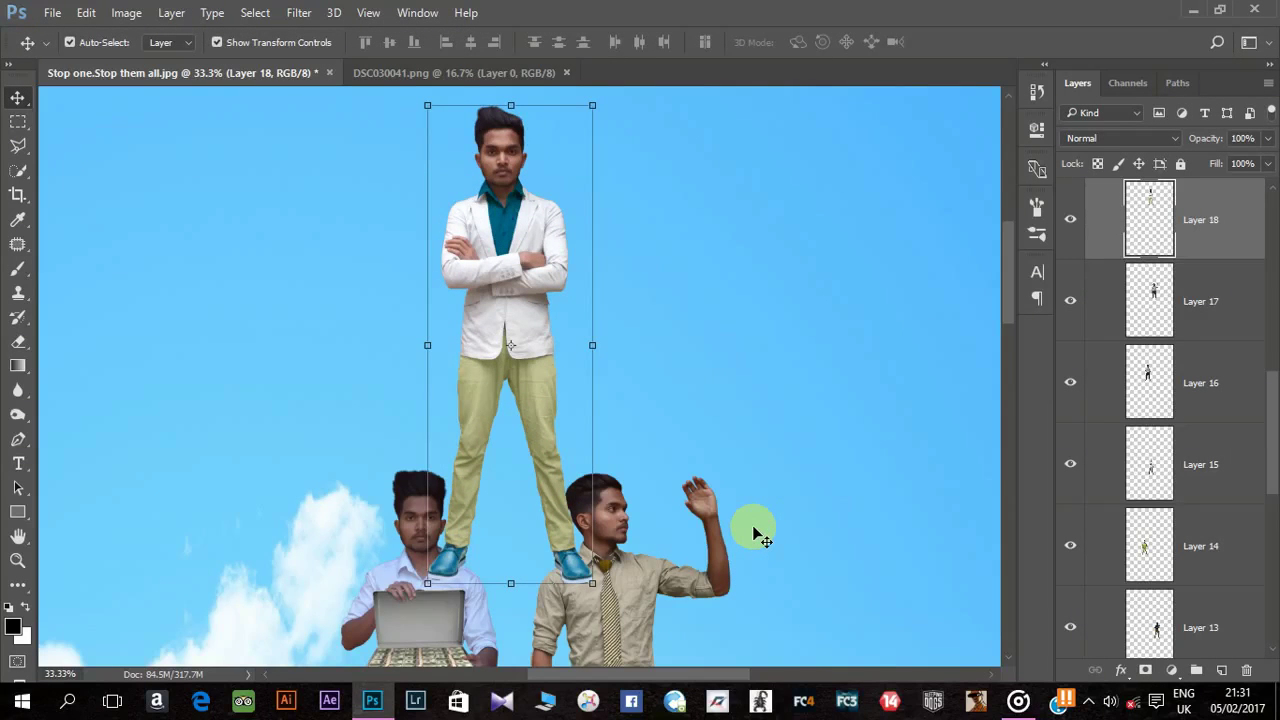
Step: Add a new empty Layer 19 above the chainsaw man's layer
key(ctrl+minus)
key(ctrl+minus)
key(ctrl+minus)
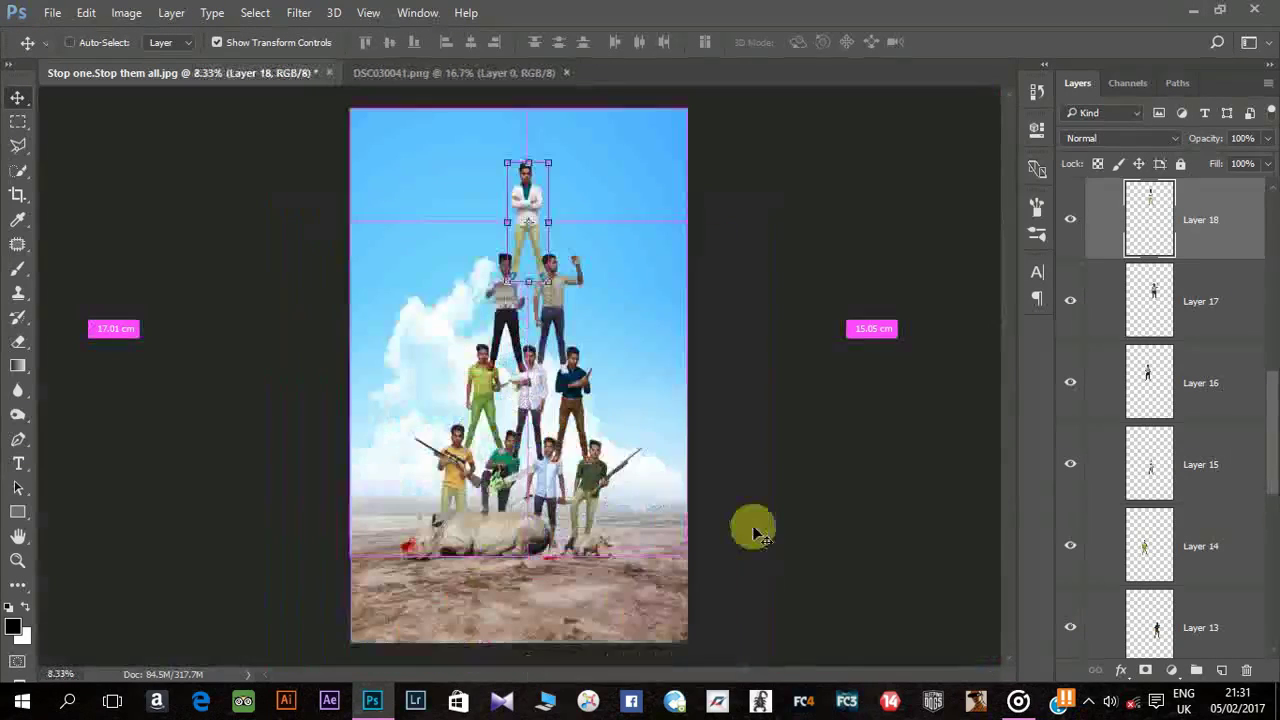
click(806, 543)
key(ctrl+plus)
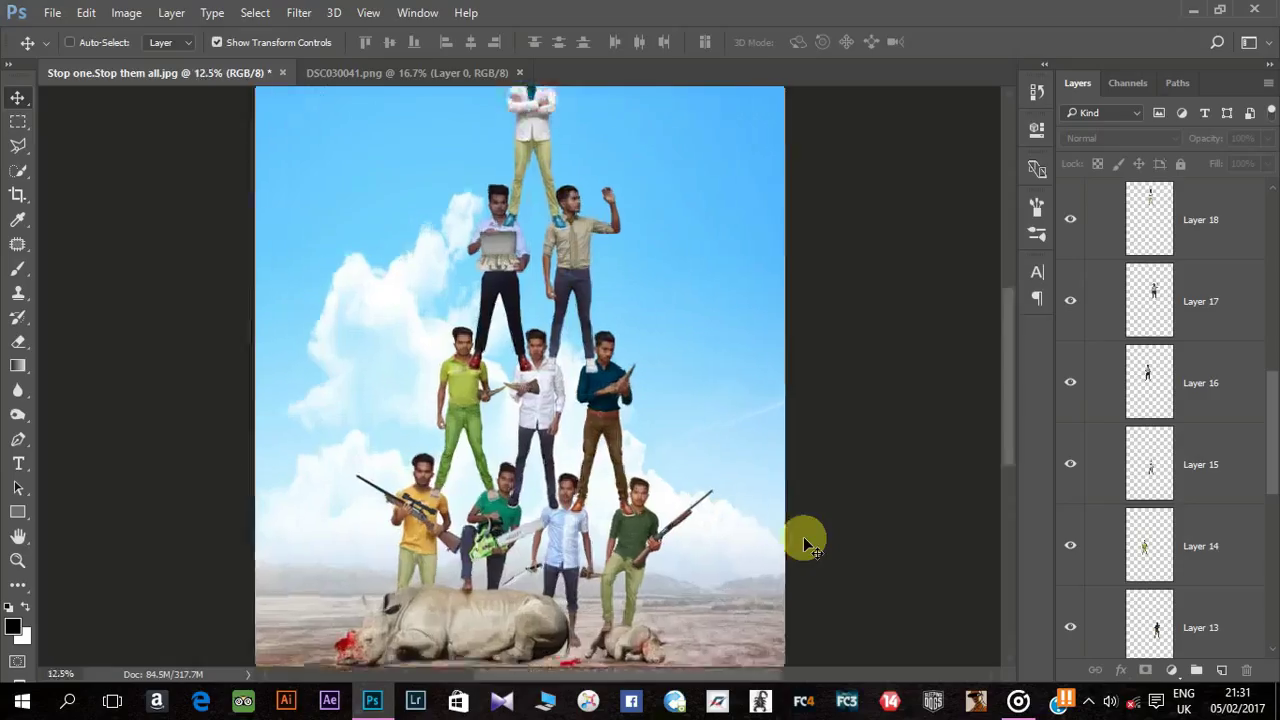
key(ctrl+plus)
key(ctrl+plus)
key(ctrl+plus)
scroll(1240, 495, down, 2)
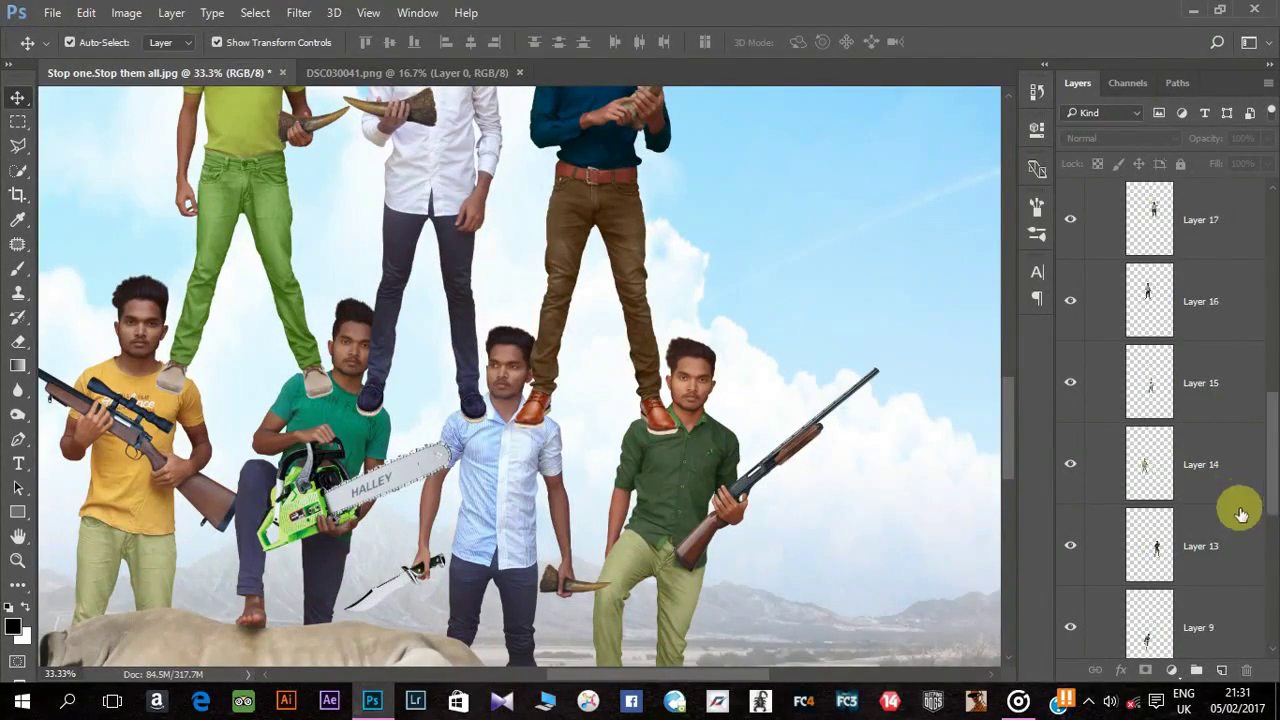
scroll(1234, 590, down, 2)
click(1211, 484)
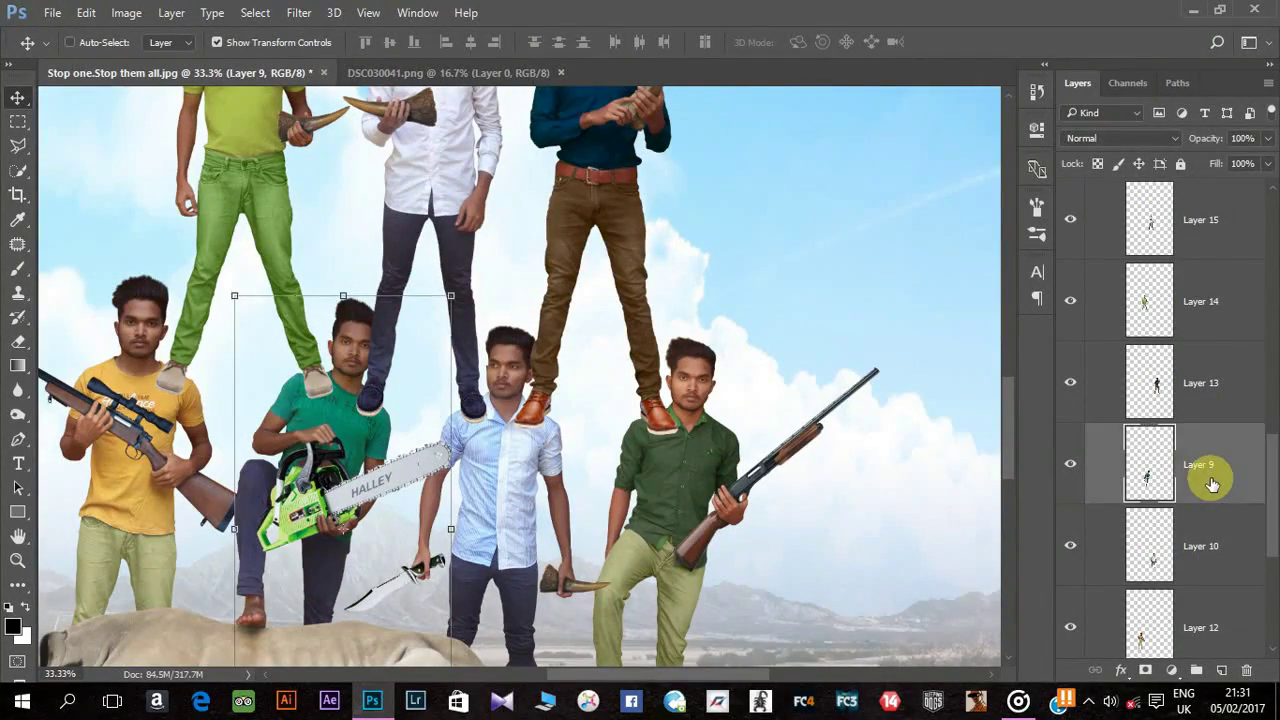
key(ctrl+shift+n)
key(Return)
Step: With the Brush tool, paint a black shadow under the navy shoe's sole
click(17, 268)
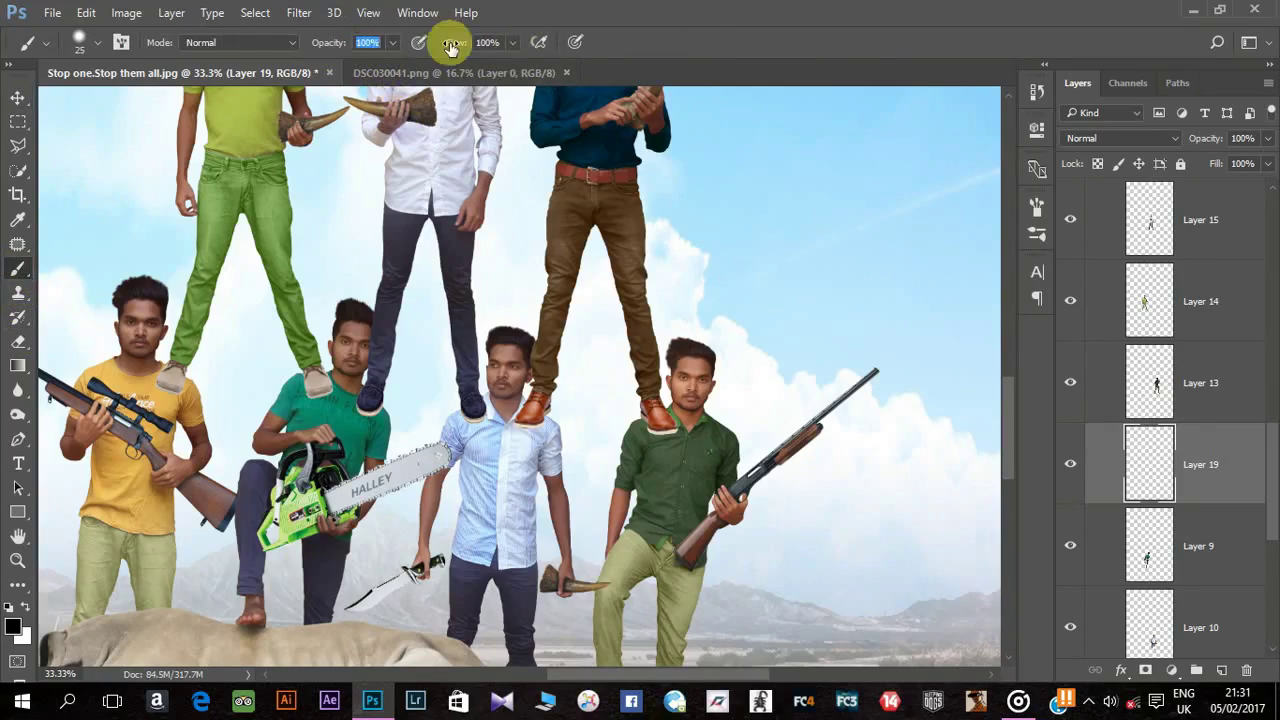
scroll(790, 410, up, 2)
scroll(800, 440, up, 1)
scroll(612, 335, up, 1)
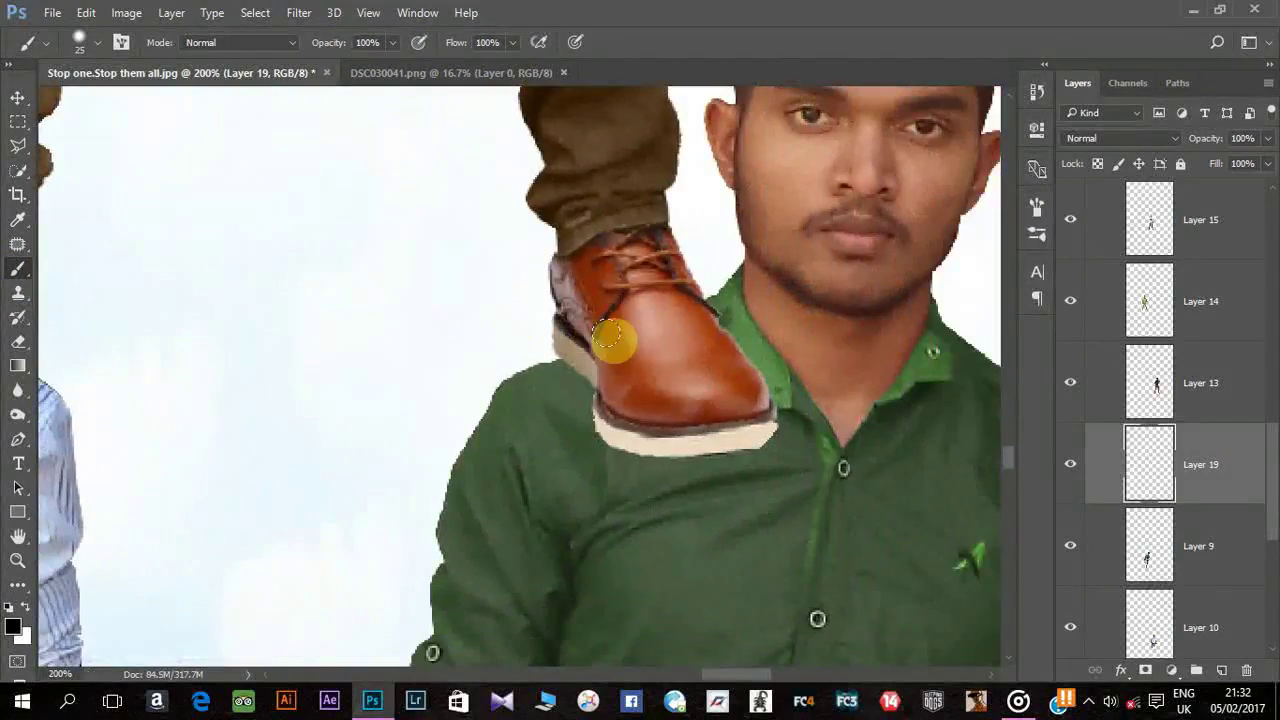
right_click(620, 337)
click(832, 155)
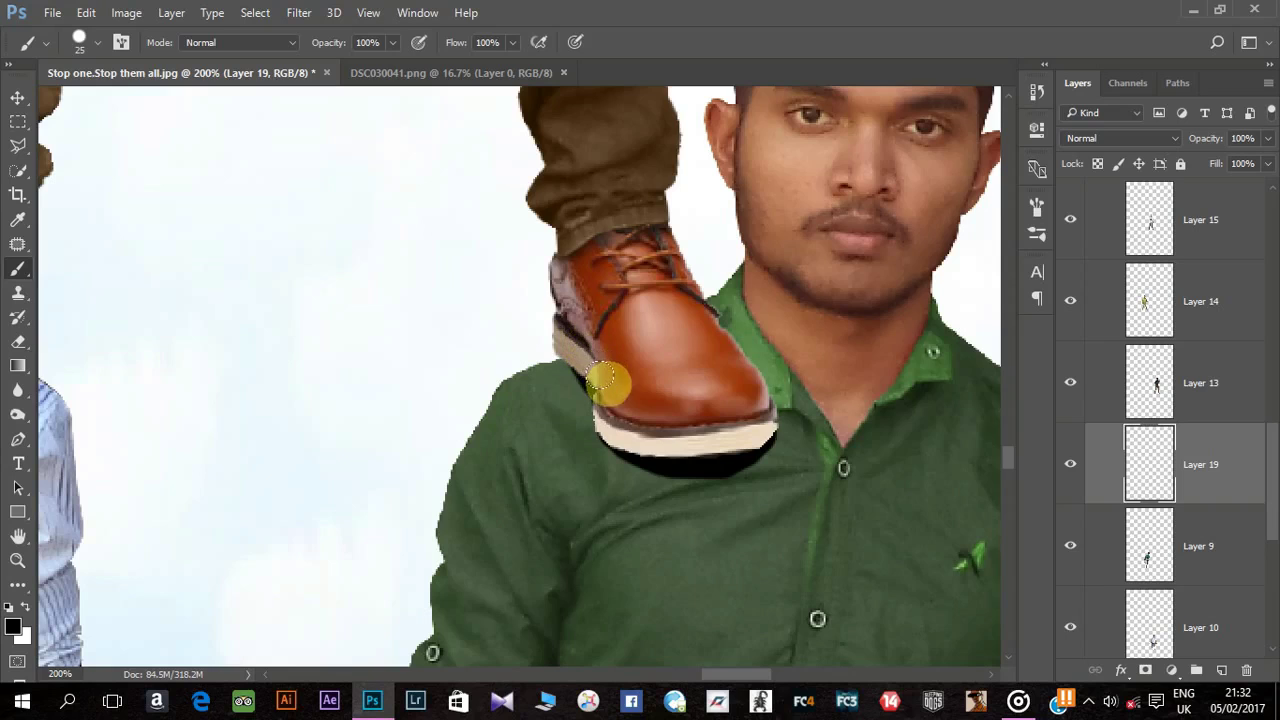
drag(657, 449, 1049, 371)
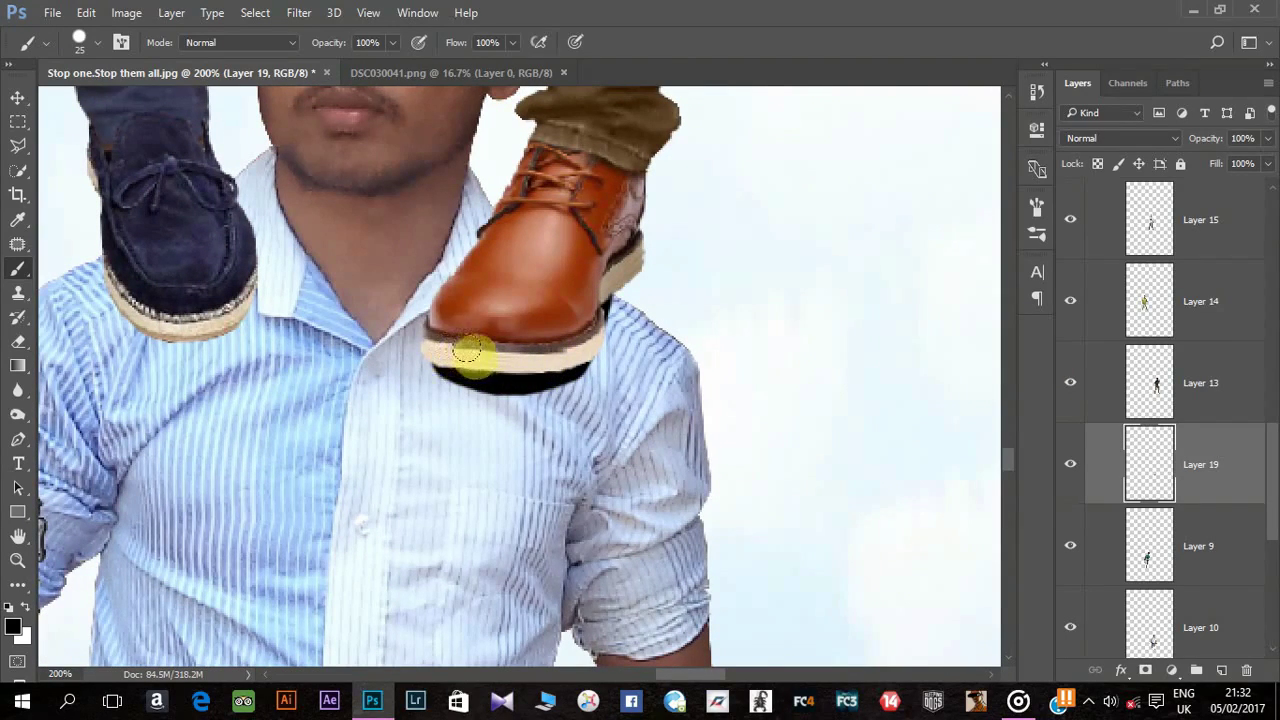
drag(470, 350, 657, 343)
mouse_move(533, 325)
mouse_down()
mouse_move(471, 323)
mouse_move(906, 337)
mouse_up()
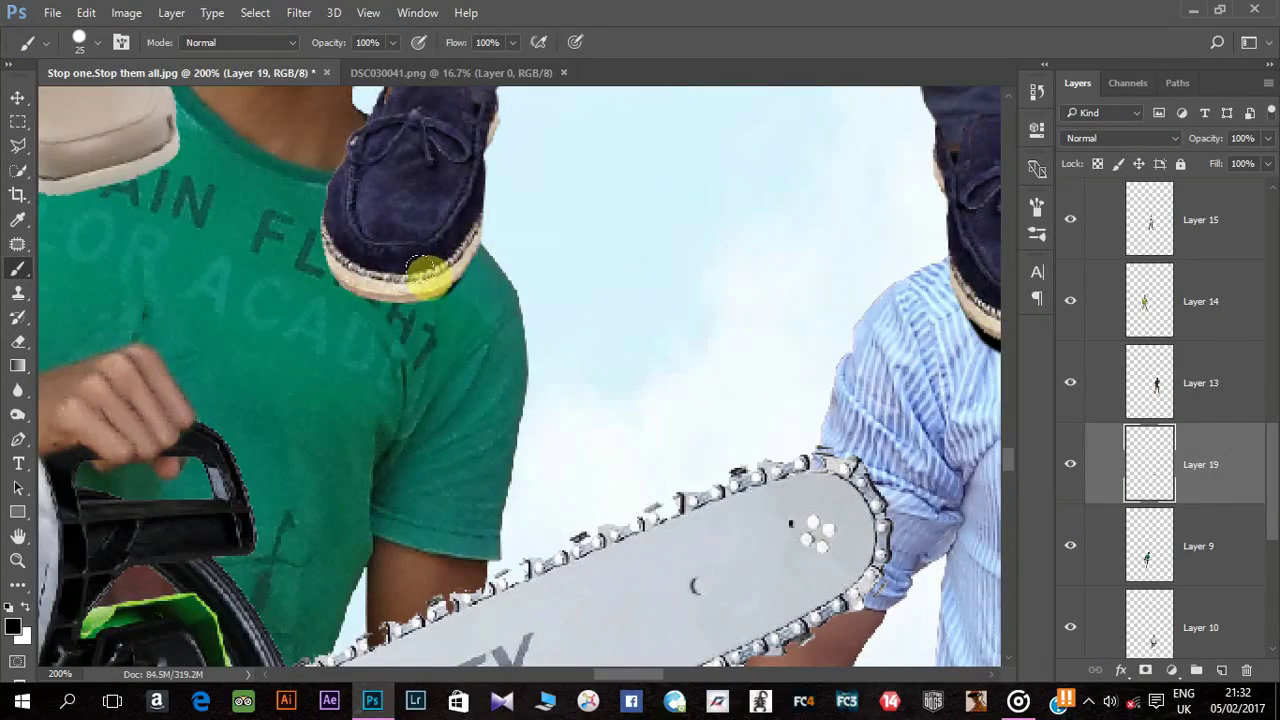
Step: Paint a black shadow under the beige shoe on the chainsaw man
mouse_move(125, 227)
mouse_down()
mouse_move(409, 314)
mouse_move(366, 314)
mouse_move(446, 314)
mouse_up()
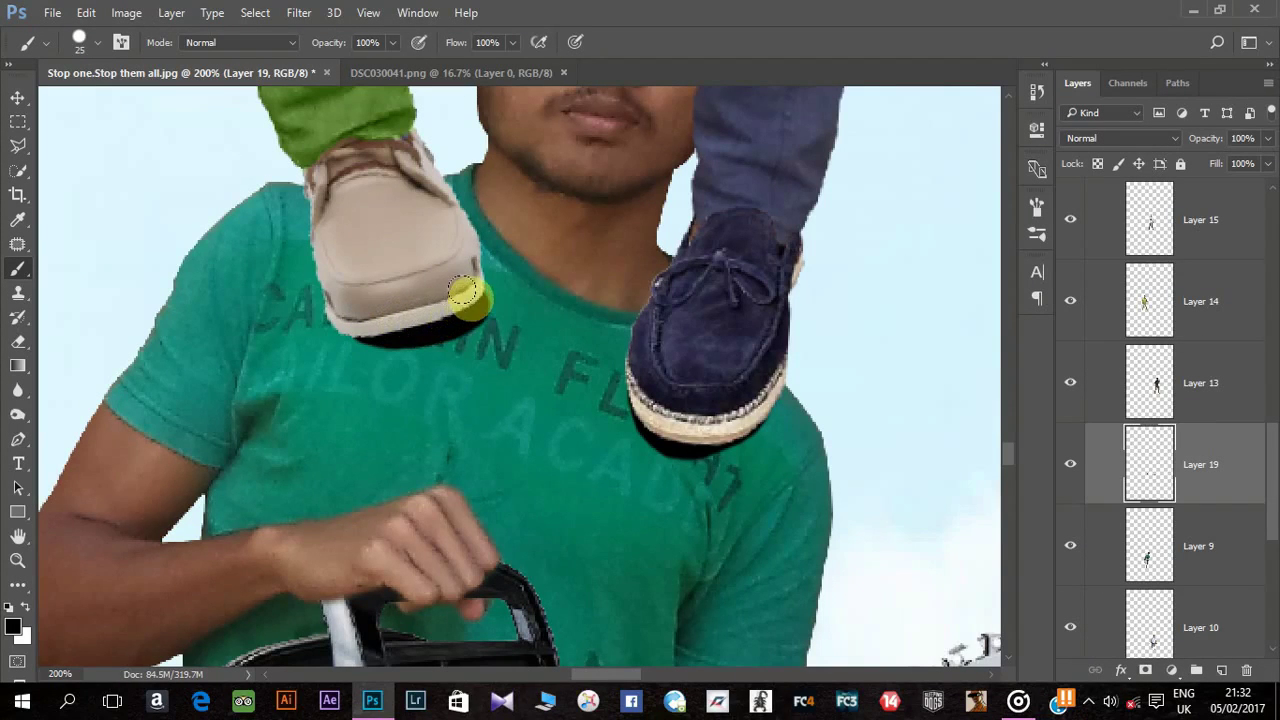
scroll(451, 248, left, 5)
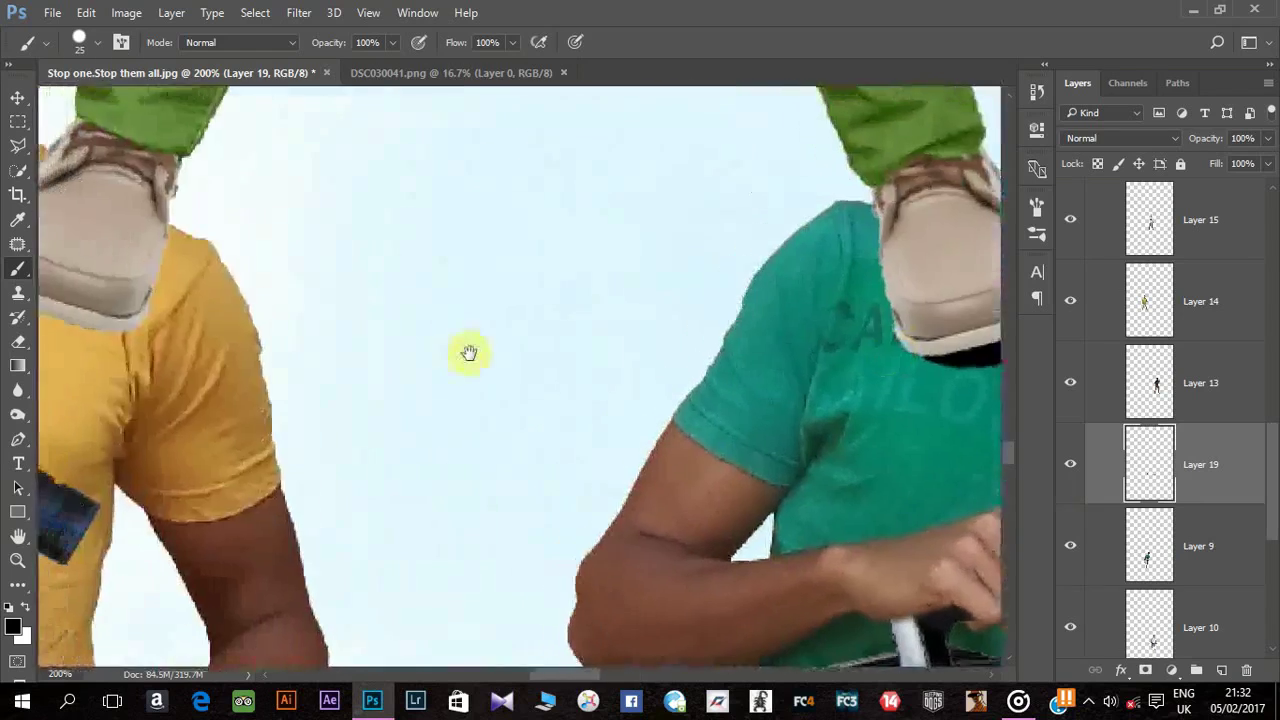
scroll(469, 351, left, 2)
mouse_move(200, 298)
mouse_down()
mouse_move(263, 314)
mouse_move(289, 234)
mouse_move(275, 303)
mouse_move(214, 314)
mouse_move(183, 286)
mouse_move(570, 464)
mouse_move(258, 398)
mouse_up()
Step: Lower the shadow layer's opacity to about 79%
scroll(686, 371, down, 3)
scroll(686, 360, right, 3)
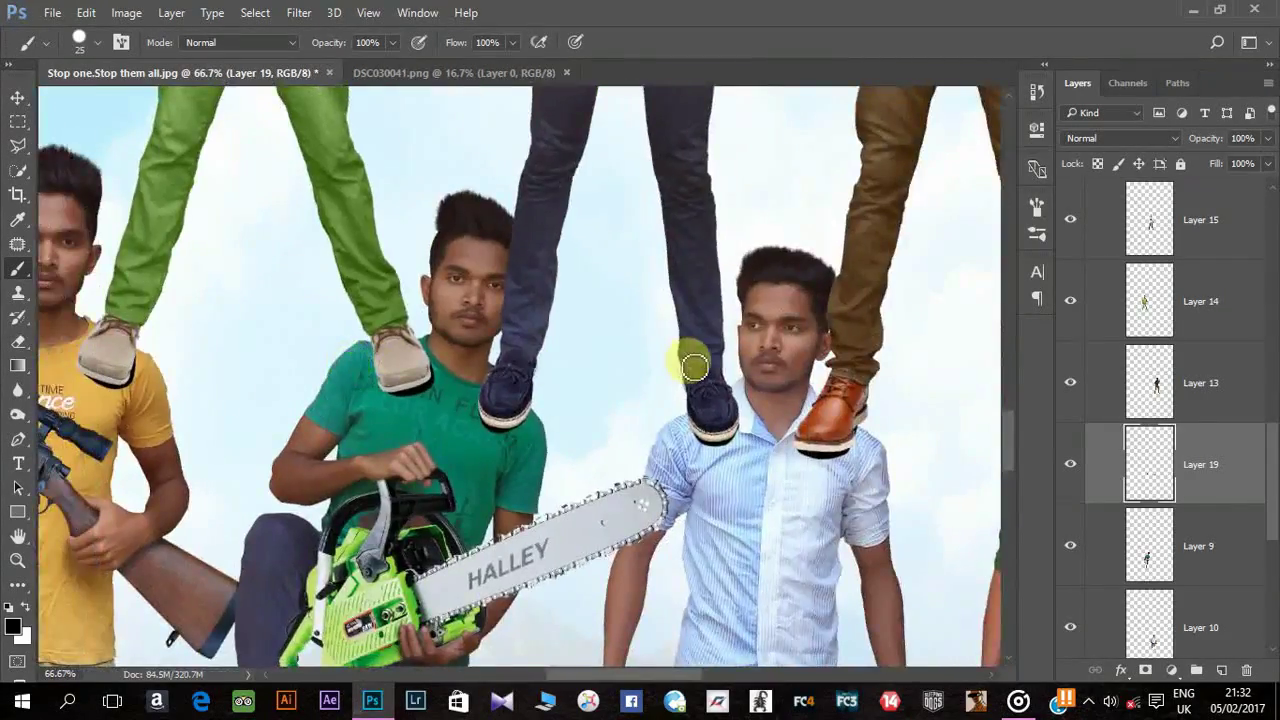
scroll(686, 357, down, 1)
scroll(686, 357, down, 1)
drag(1203, 139, 1185, 145)
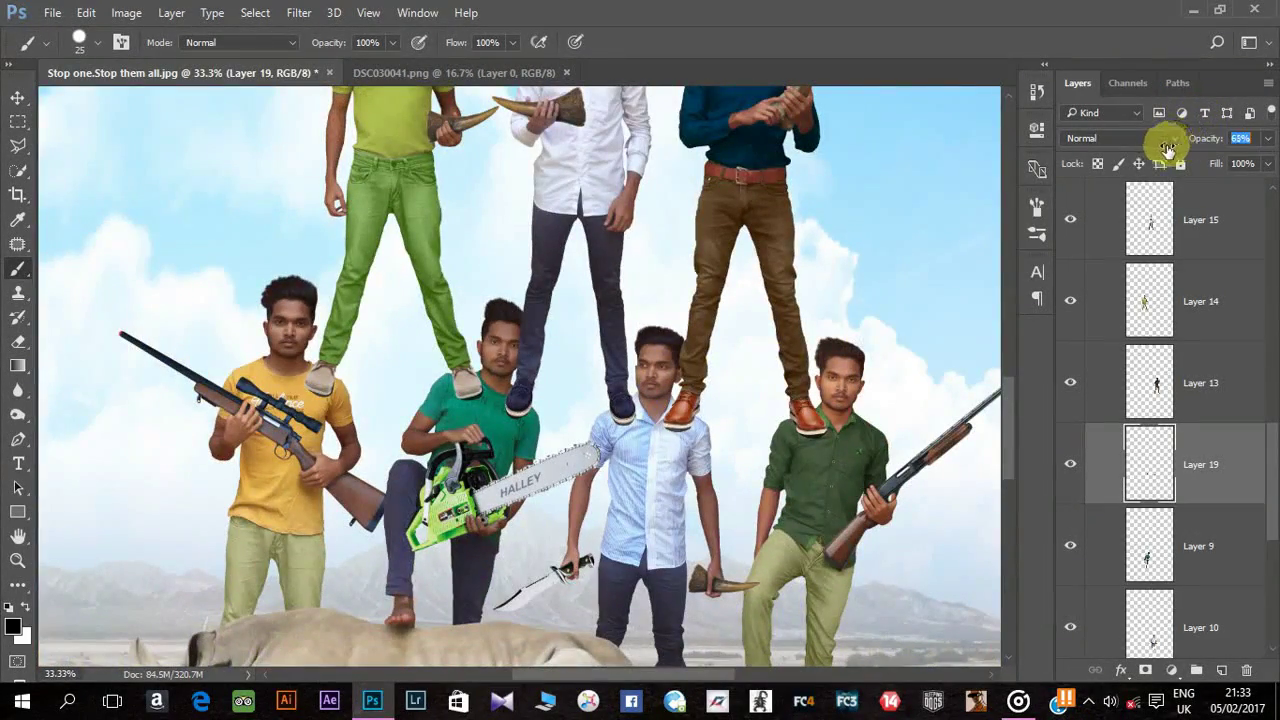
scroll(931, 163, up, 3)
scroll(931, 163, right, 1)
scroll(1250, 340, up, 1)
Step: Add a new Layer 20 above a second-tier man's layer and zoom to the white-shirt man's shoulders
click(1222, 310)
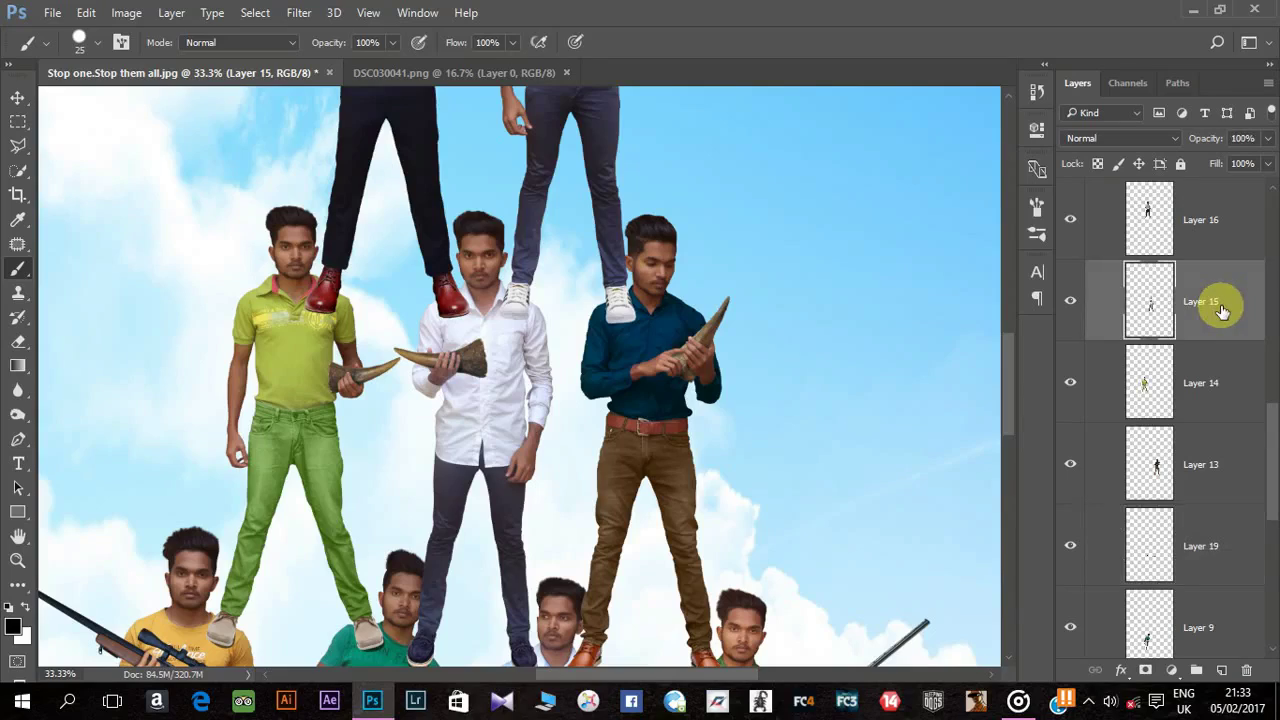
key(ctrl+shift+n)
key(Return)
key(ctrl+plus)
key(ctrl+plus)
key(ctrl+plus)
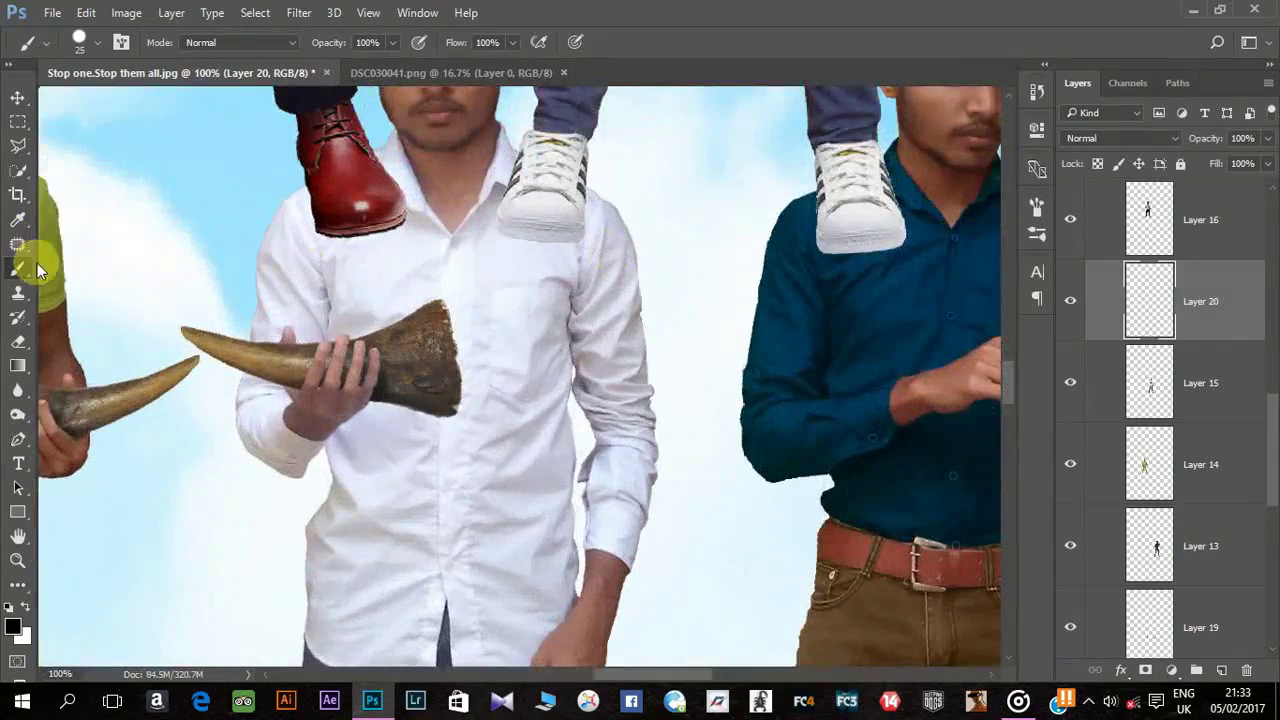
mouse_move(826, 235)
mouse_down()
mouse_move(746, 305)
mouse_move(757, 313)
mouse_up()
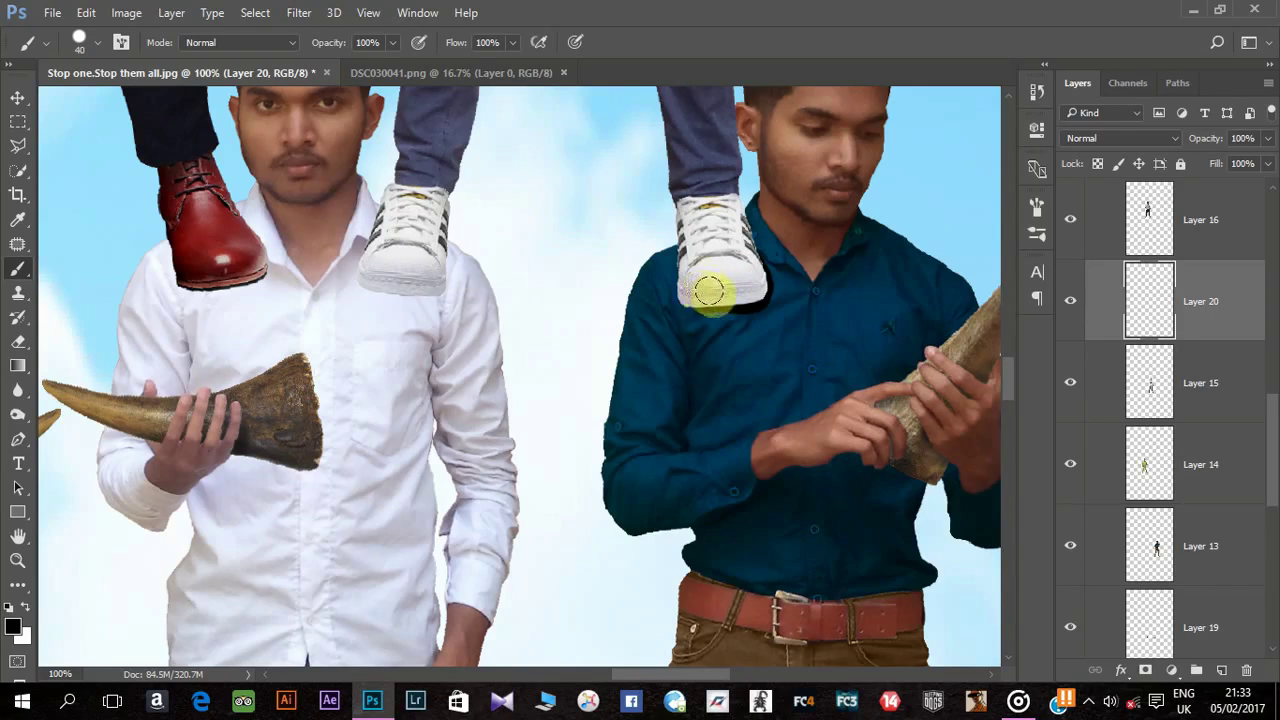
Step: Pan and zoom around the second-tier men's shoulders to inspect the shoe contact areas
scroll(760, 320, left, 3)
scroll(760, 320, up, 1)
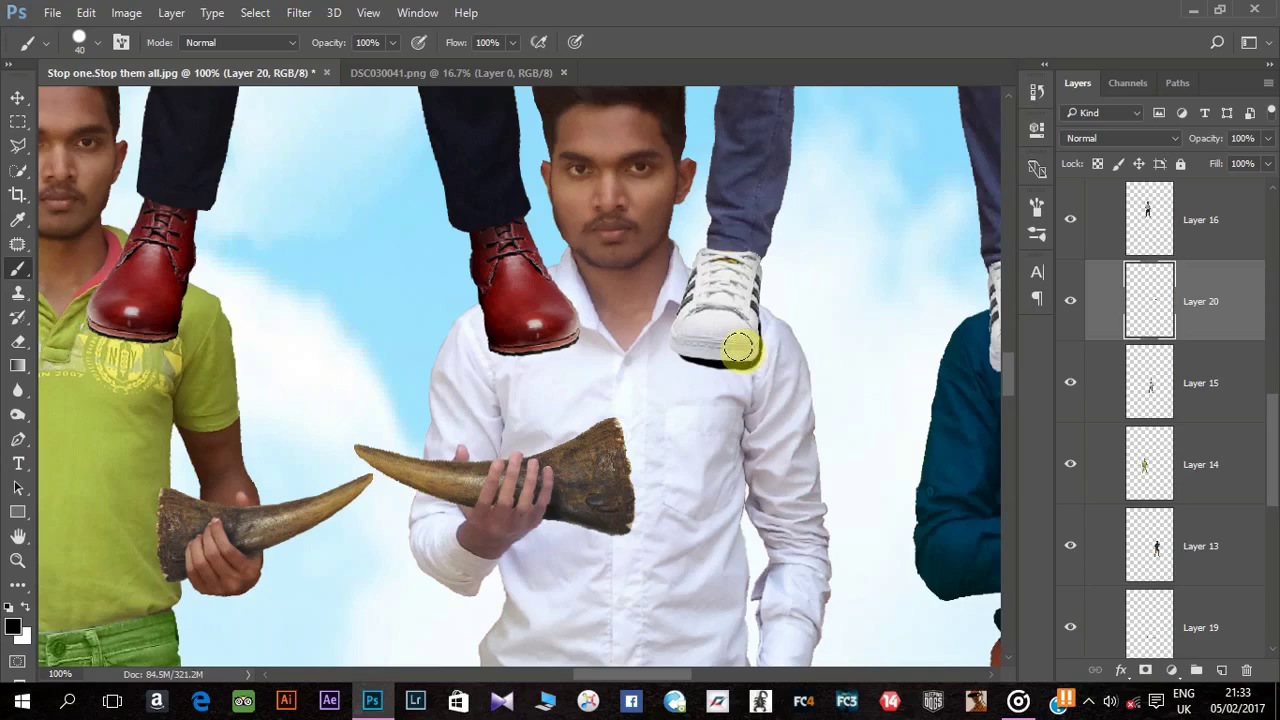
scroll(720, 345, left, 2)
scroll(875, 378, up, 1)
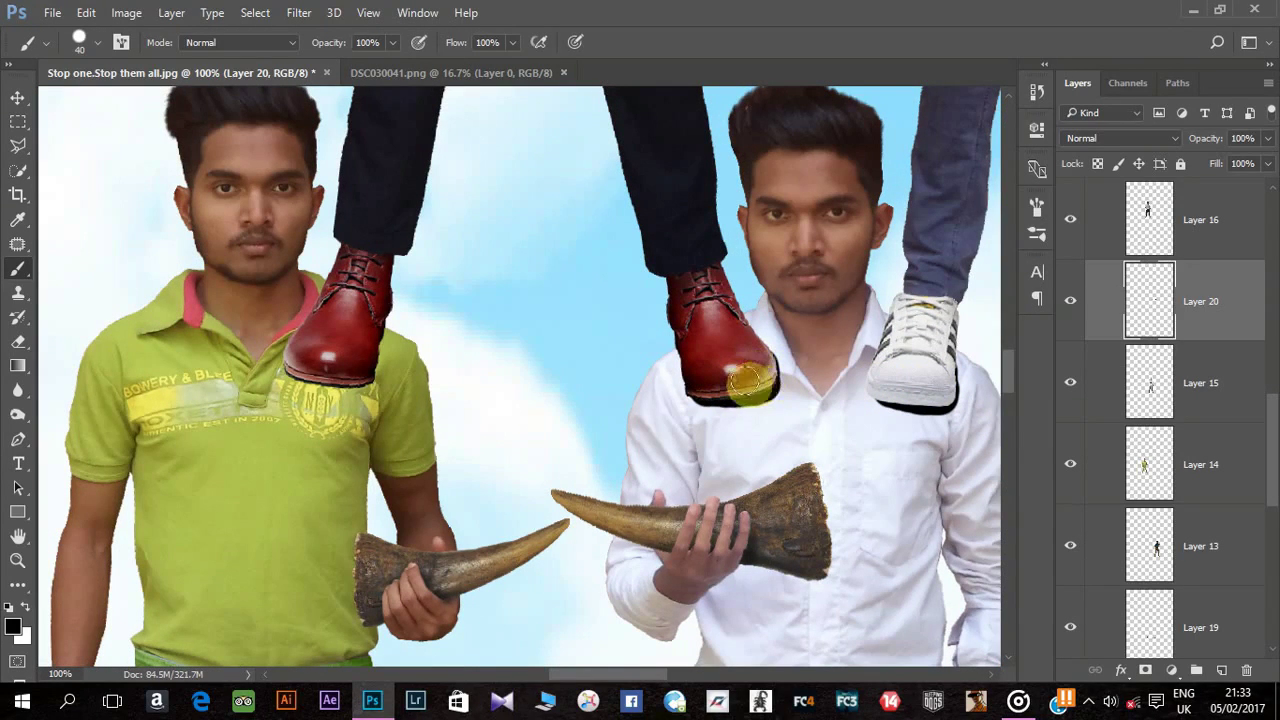
scroll(759, 375, left, 3)
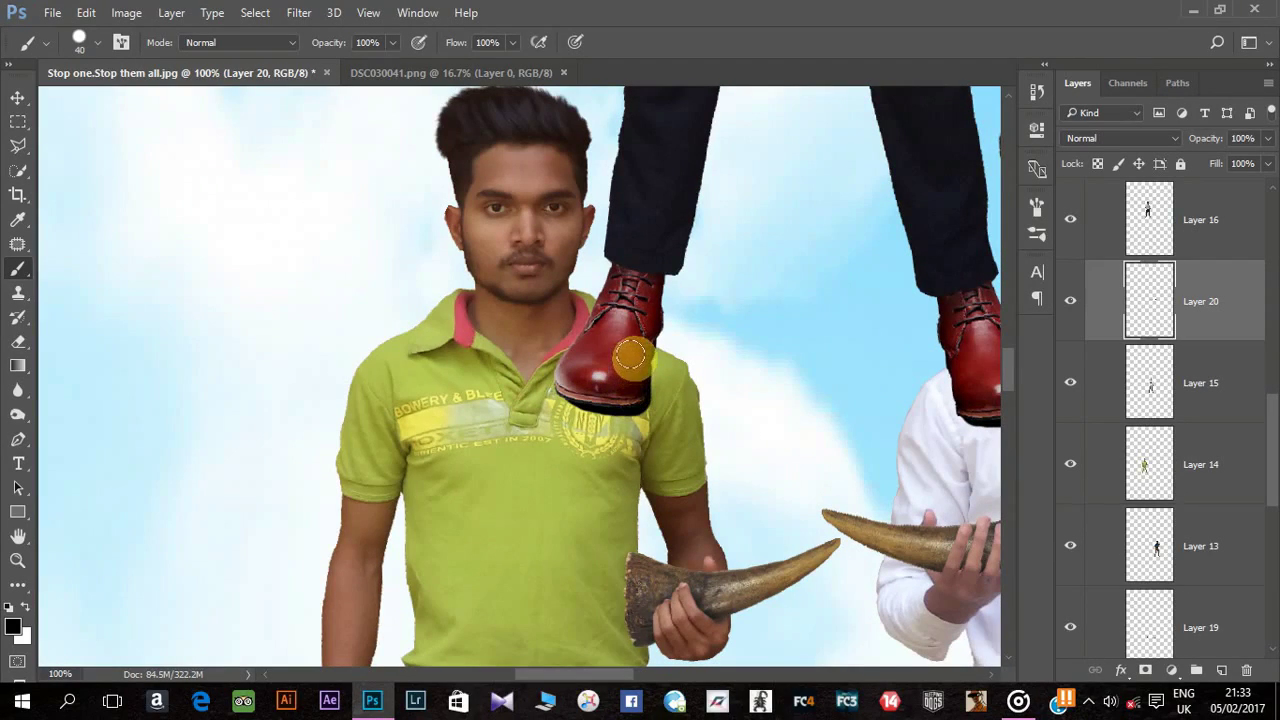
key(ctrl+minus)
key(ctrl+minus)
key(ctrl+minus)
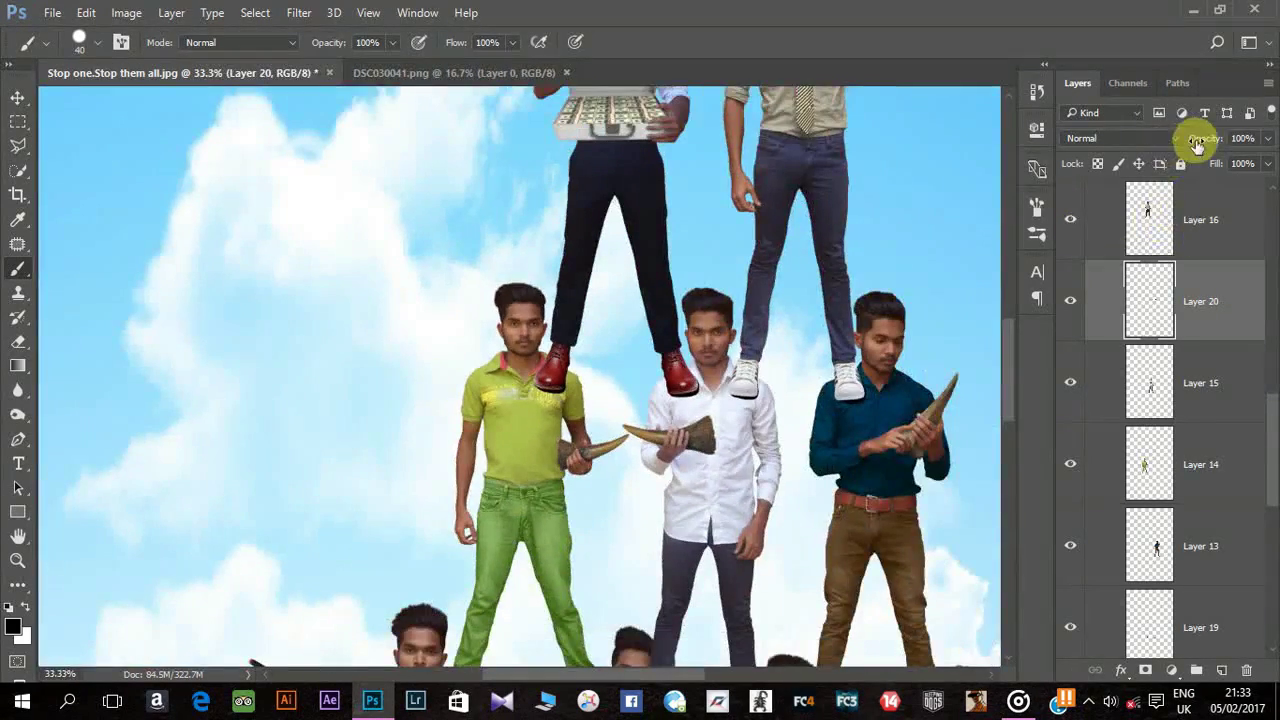
key(ctrl+plus)
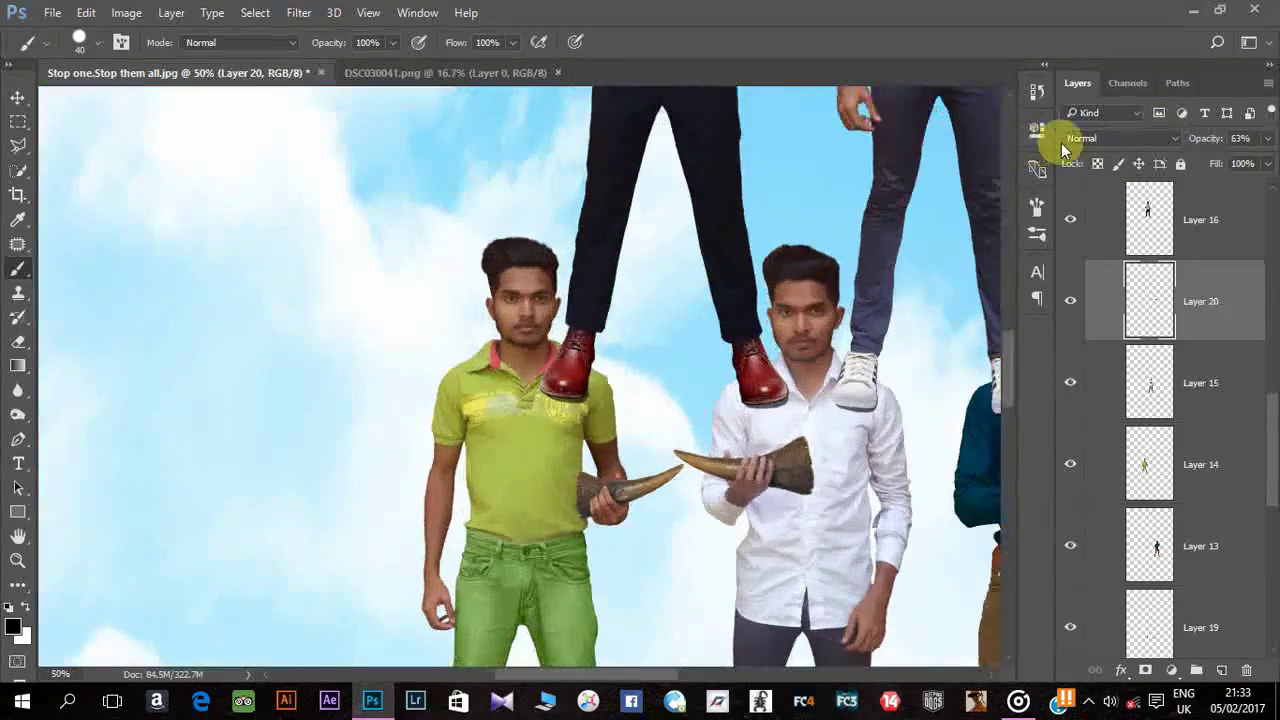
key(ctrl+plus)
key(ctrl+plus)
Step: Create Layer 21 above Layer 17 and brush a black shadow under the blue shoe on the tie man
click(1198, 384)
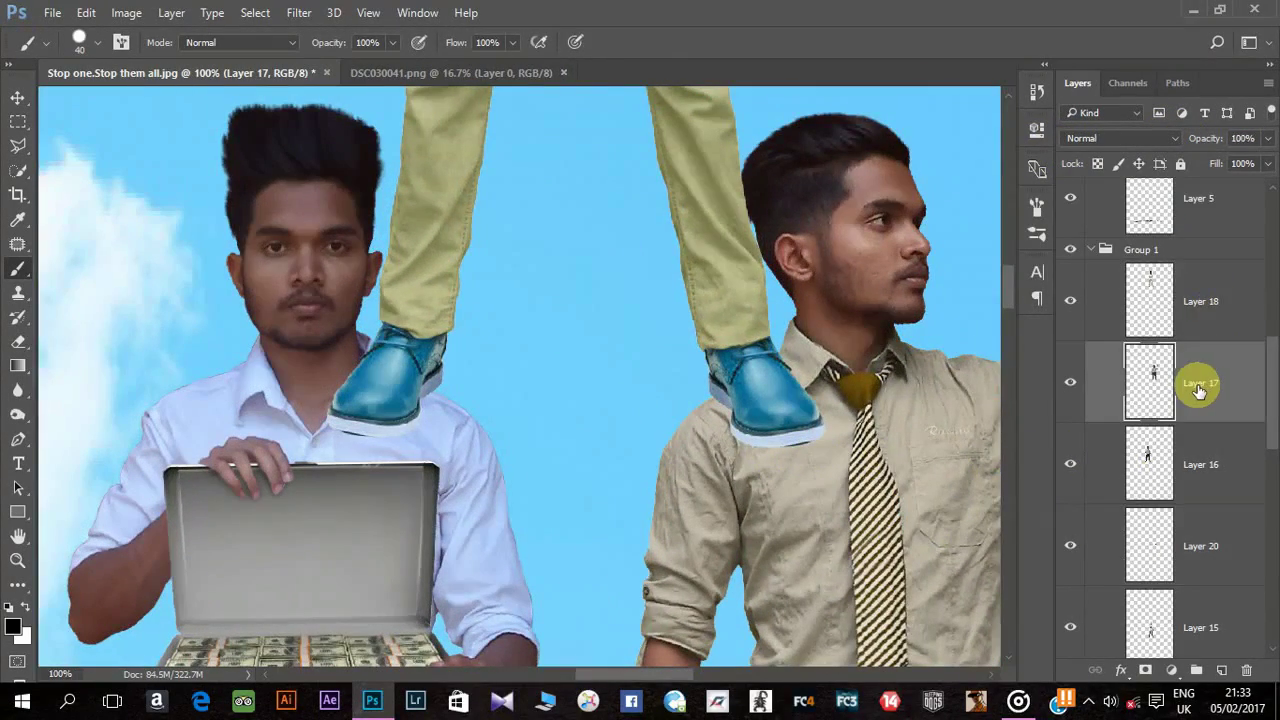
key(ctrl+shift+n)
key(Return)
key(bracketright)
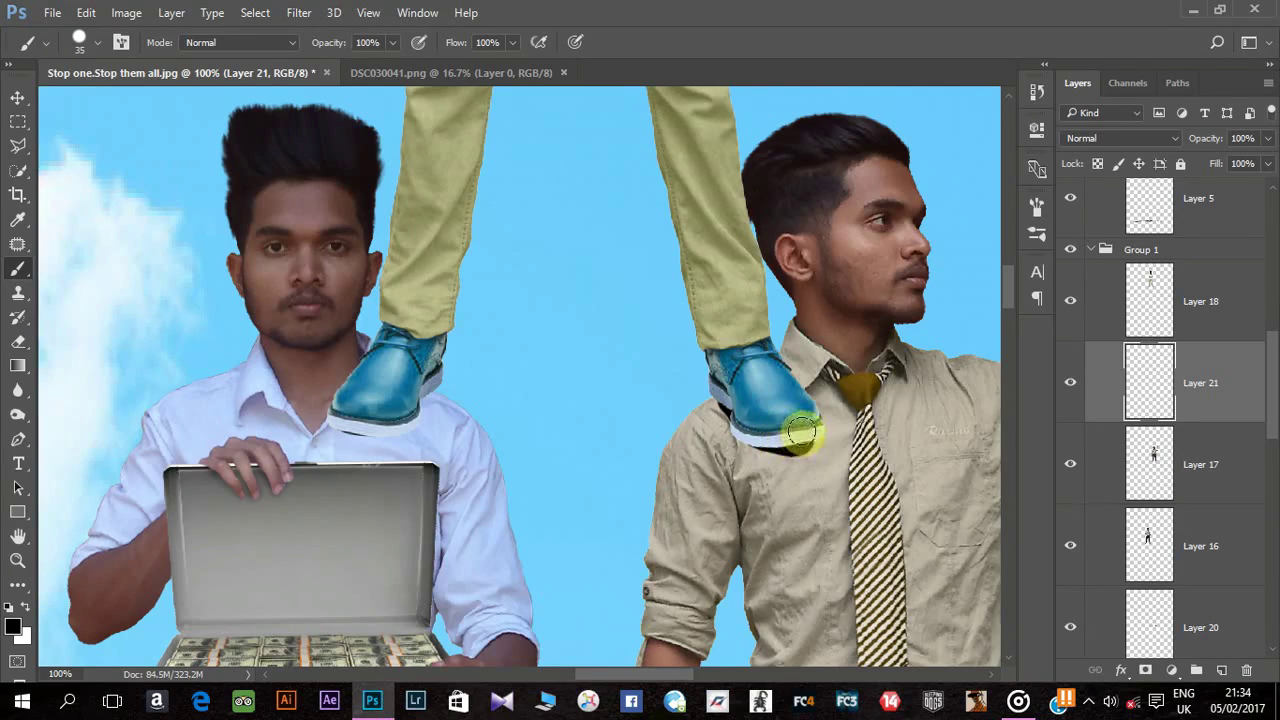
drag(752, 428, 791, 436)
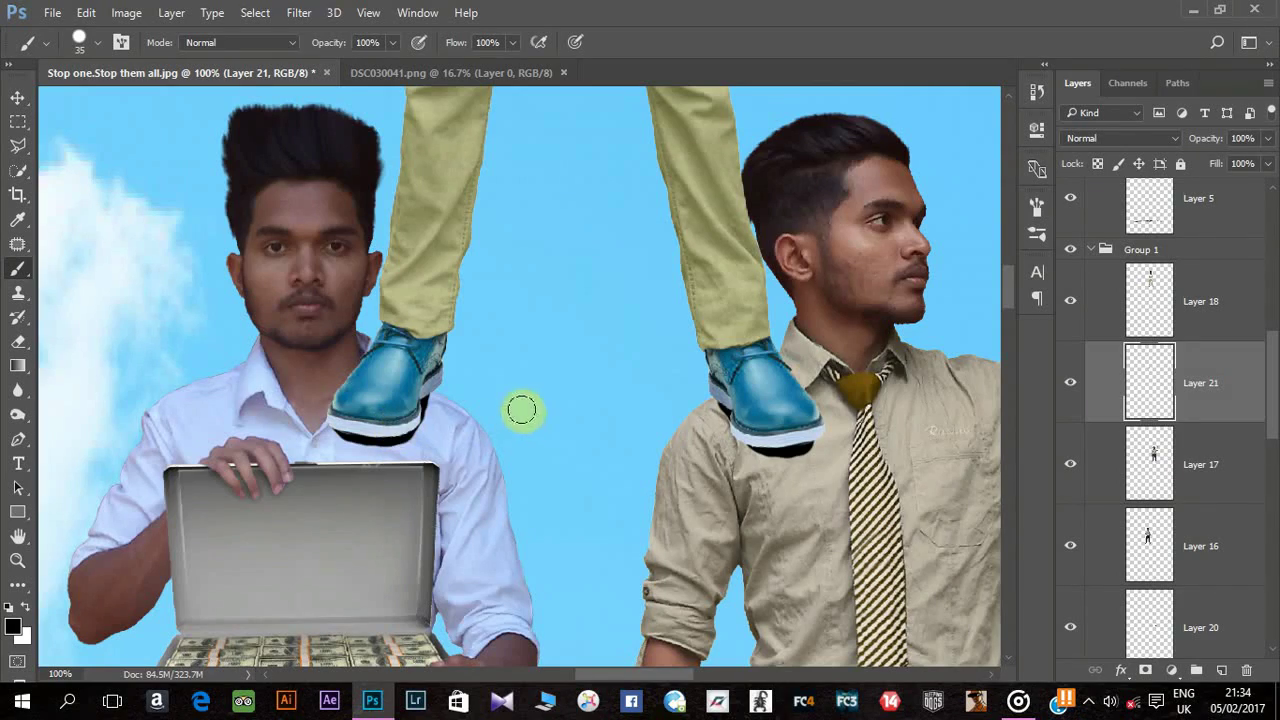
Step: Lower the Layer 21 opacity to about 61%
scroll(521, 409, down, 2)
scroll(521, 409, down, 1)
drag(1210, 140, 1188, 143)
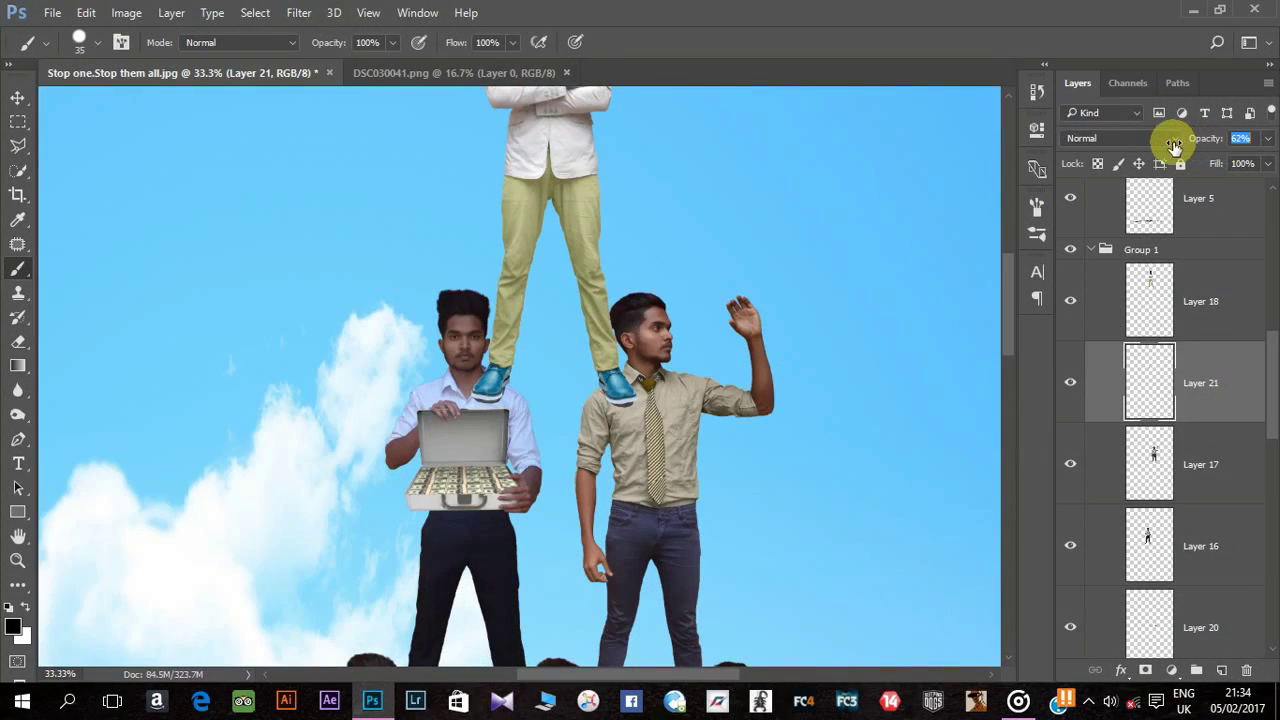
Step: Close the DSC030041.png image tab
key(ctrl+minus)
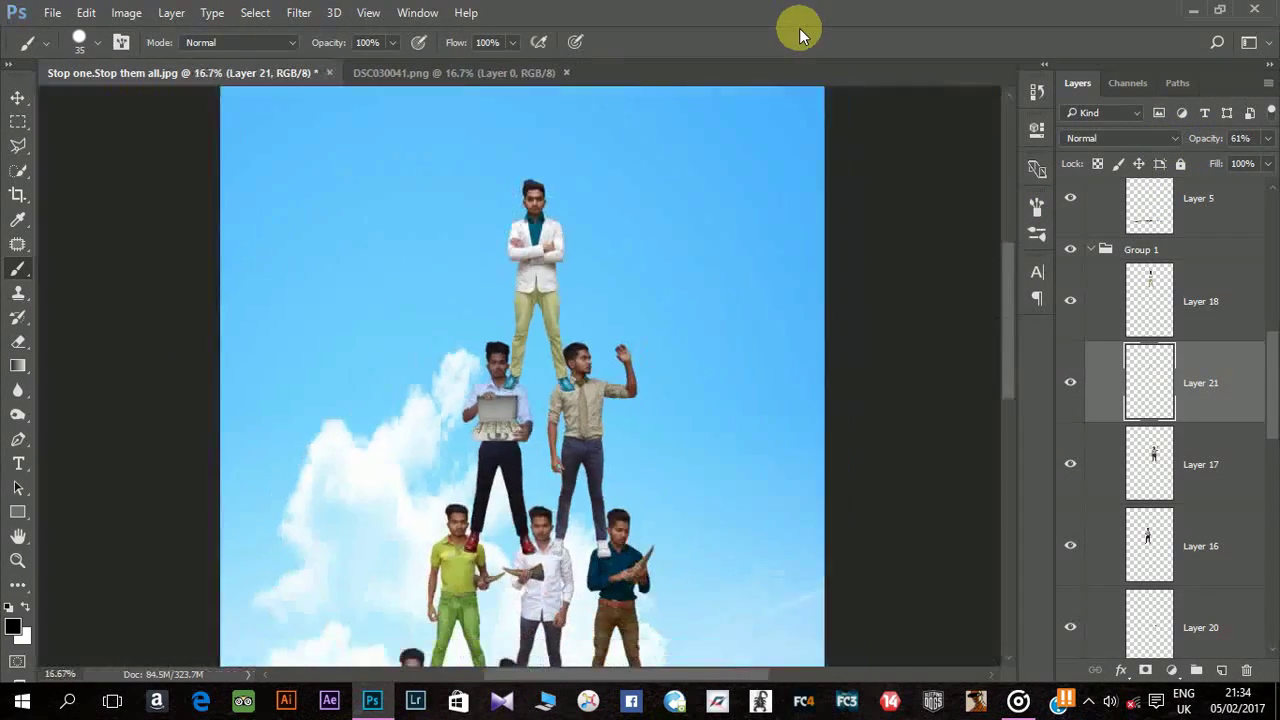
key(ctrl+minus)
click(562, 72)
click(566, 73)
key(ctrl+minus)
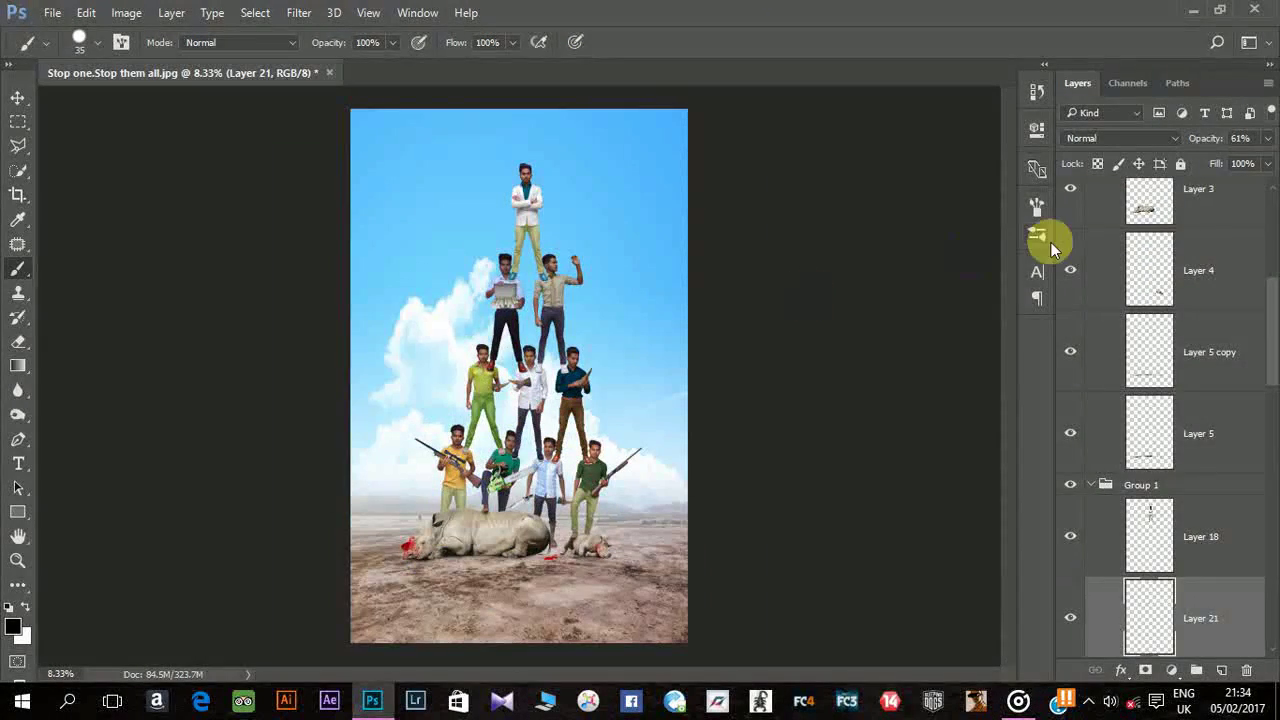
Step: Desaturate the sky on Layer 2 to -48 with Hue/Saturation
scroll(1257, 371, down, 2)
click(1089, 324)
click(1090, 322)
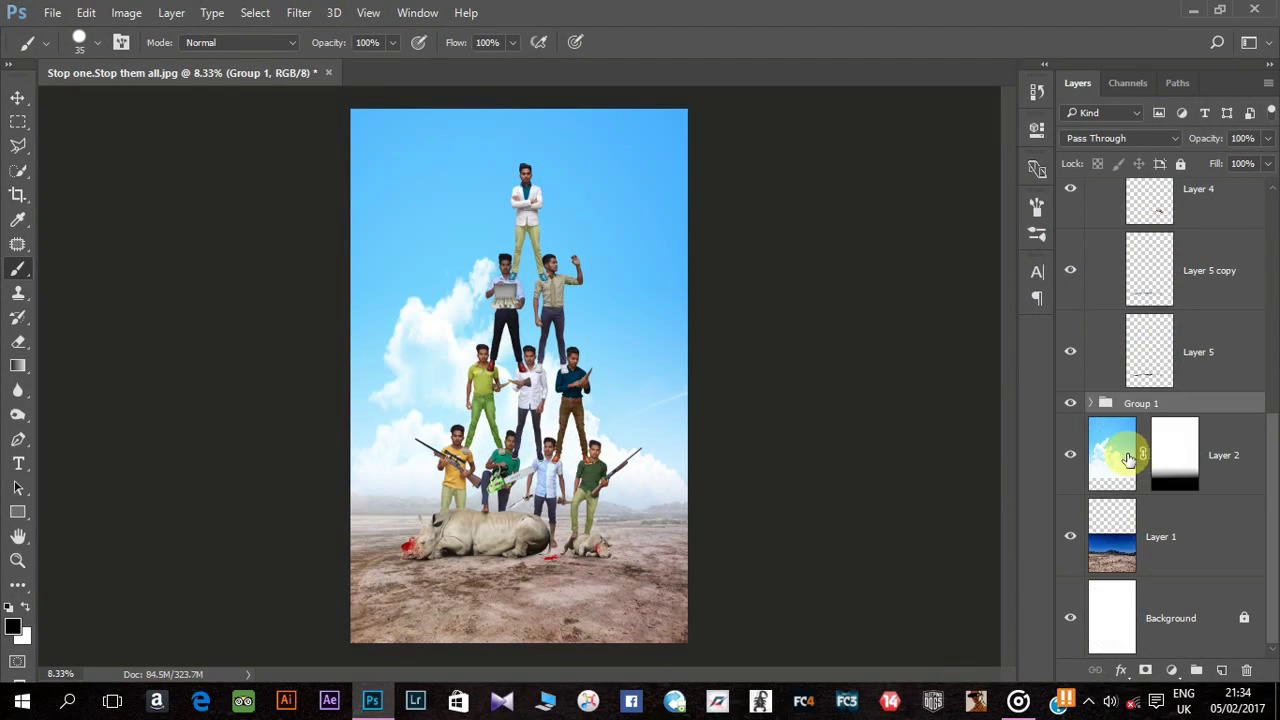
click(1200, 455)
click(126, 12)
click(380, 157)
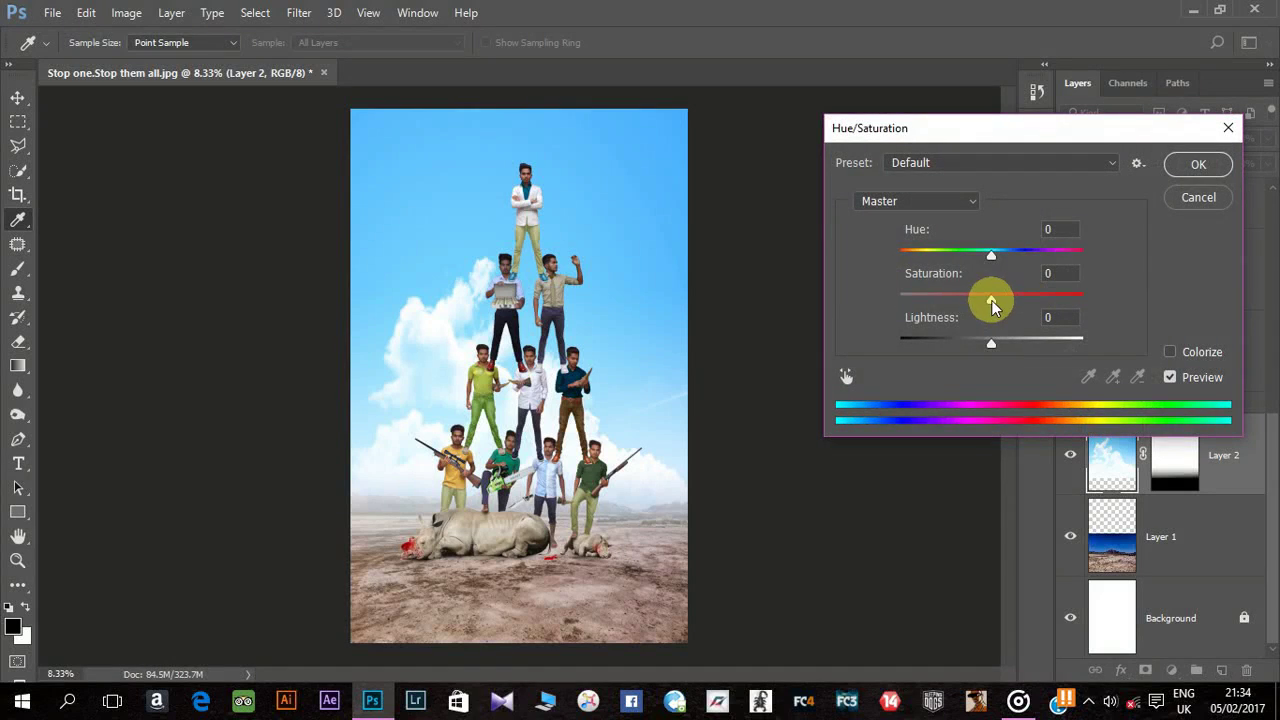
drag(991, 294, 947, 303)
click(1198, 164)
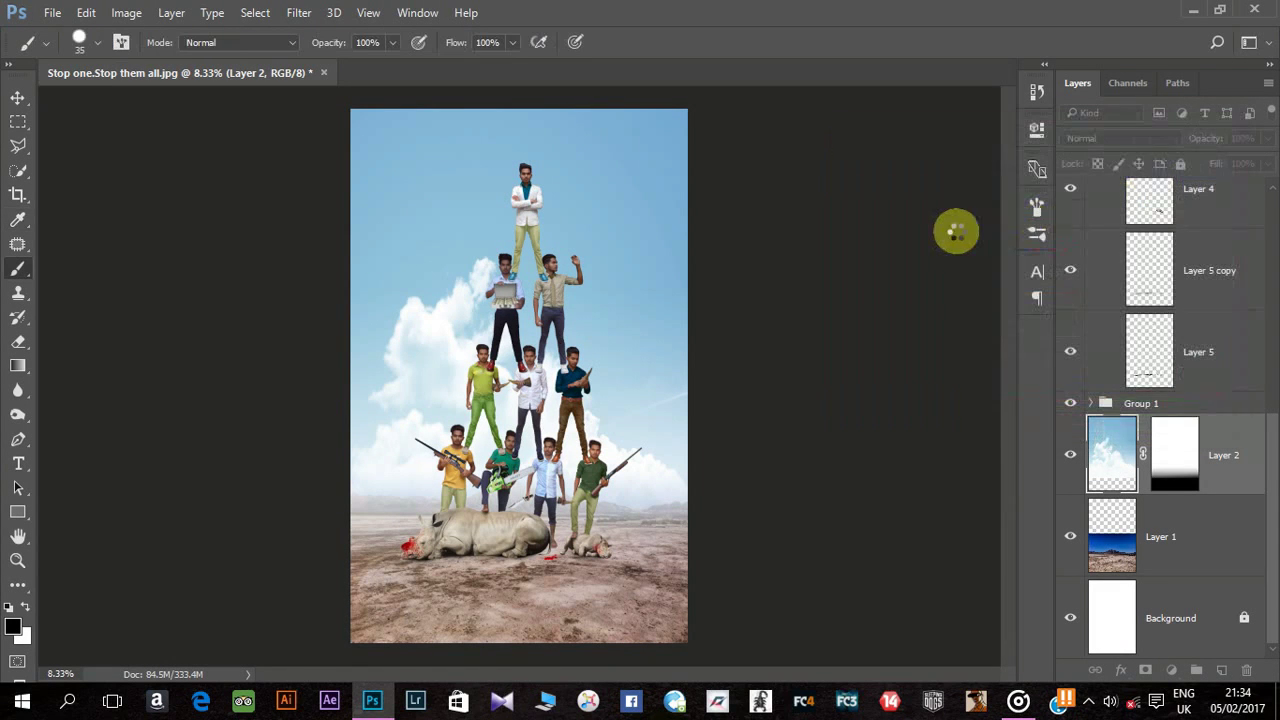
key(ctrl+plus)
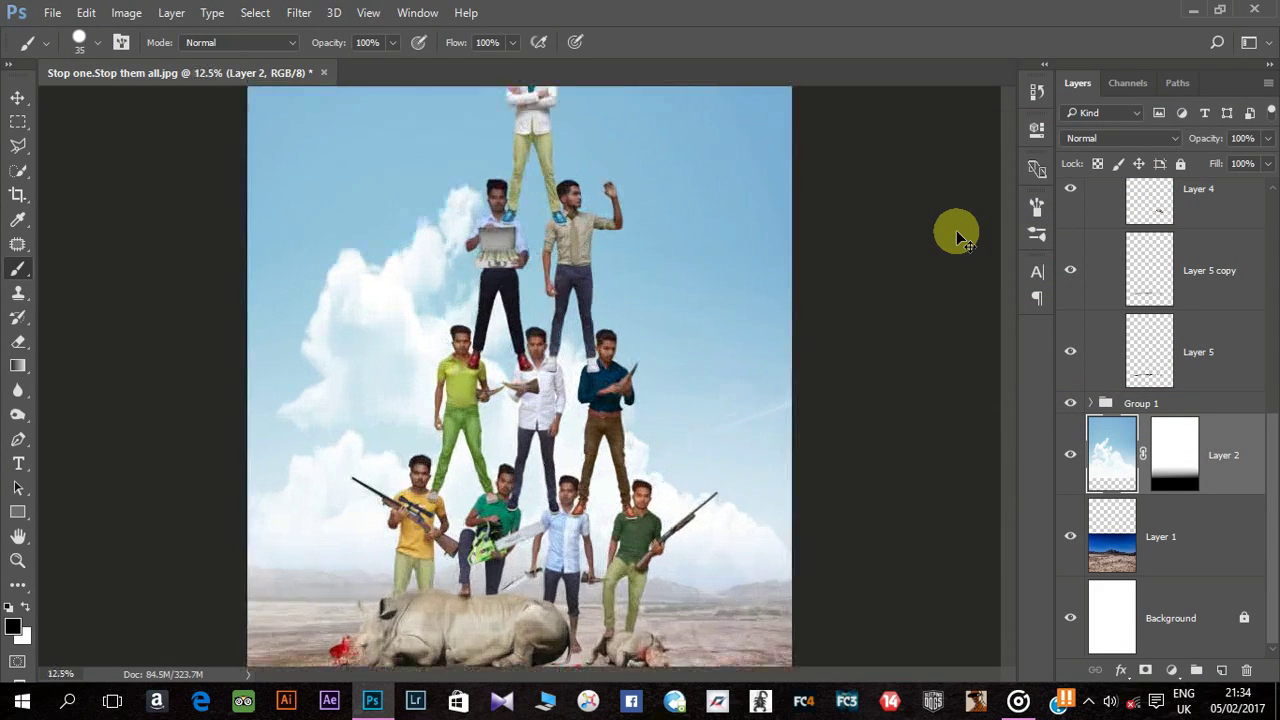
key(ctrl+plus)
scroll(686, 320, down, 3)
Step: Give the yellow-shirt rifleman on Layer 12 more clarity, exposure +0.20 and contrast in Camera Raw
scroll(1223, 570, up, 3)
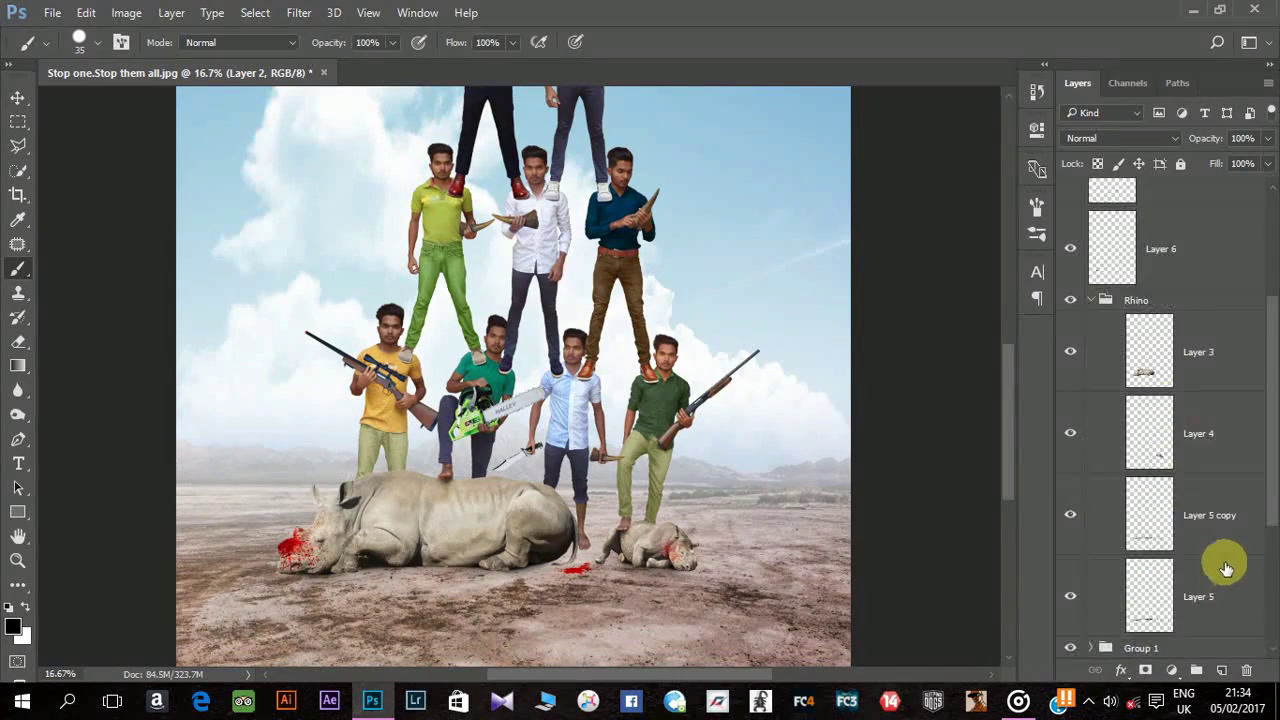
scroll(1223, 565, down, 2)
click(1090, 485)
scroll(1175, 465, down, 5)
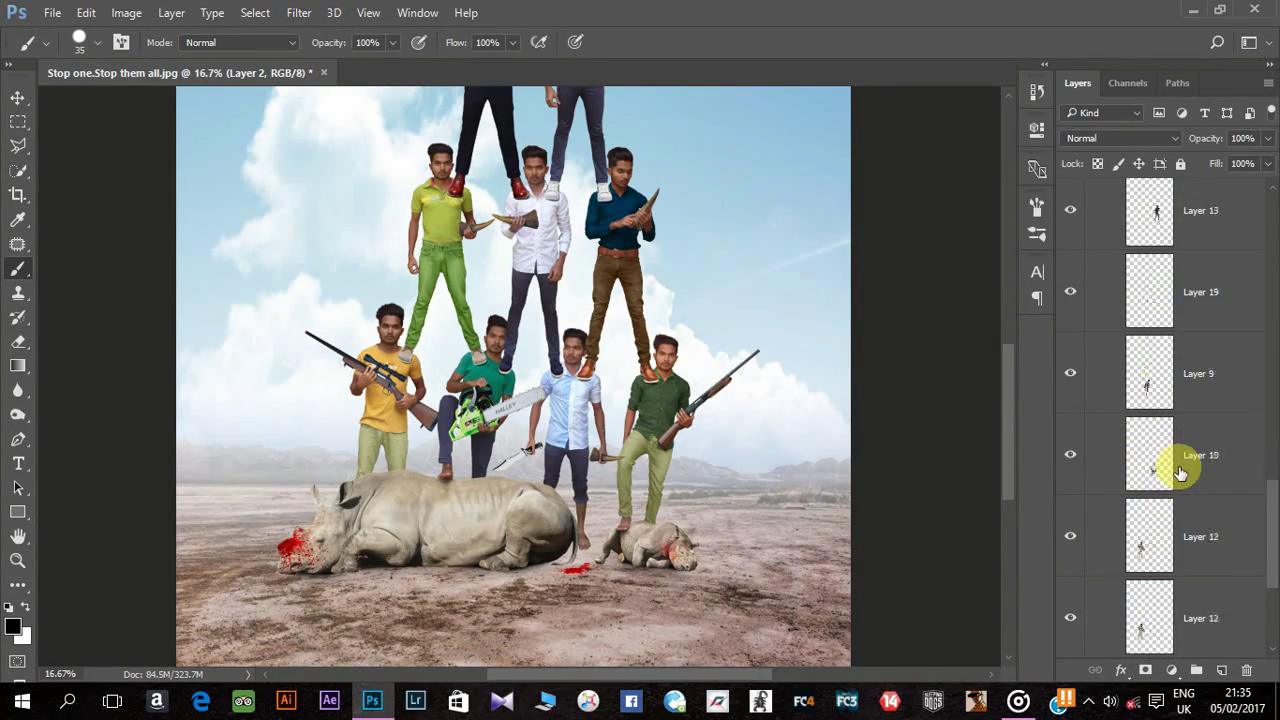
click(1160, 457)
click(298, 13)
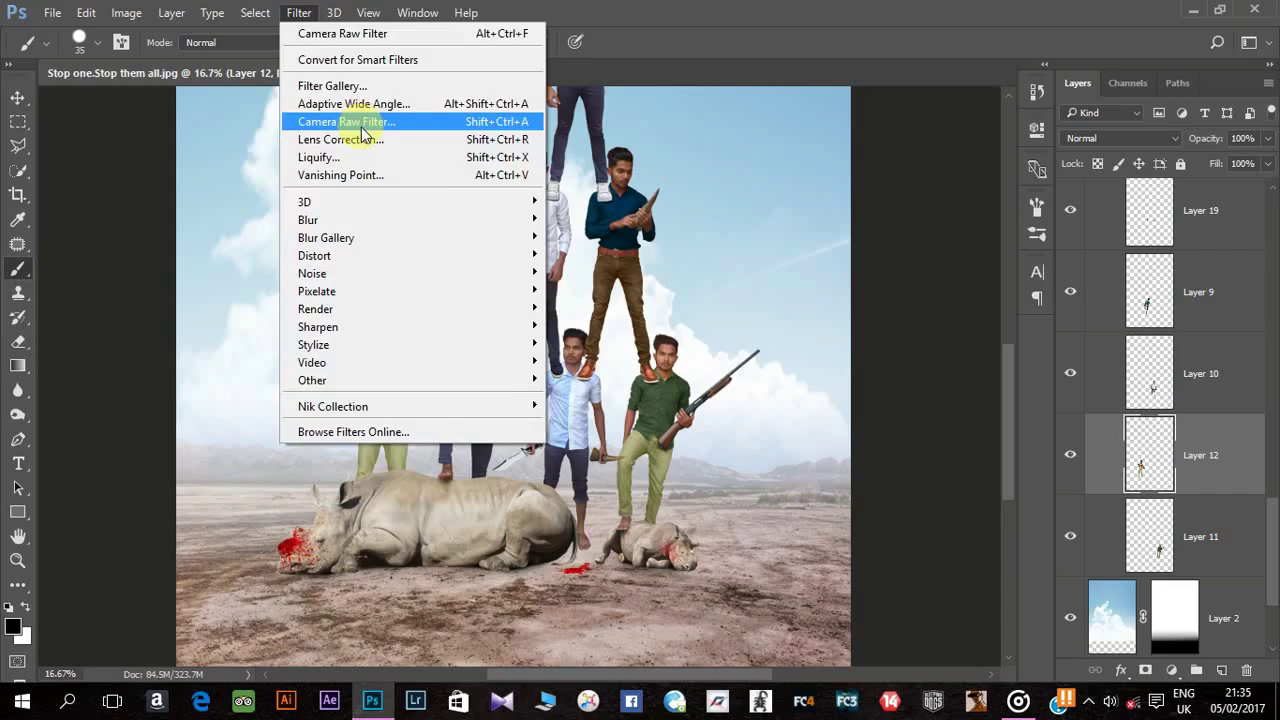
click(357, 122)
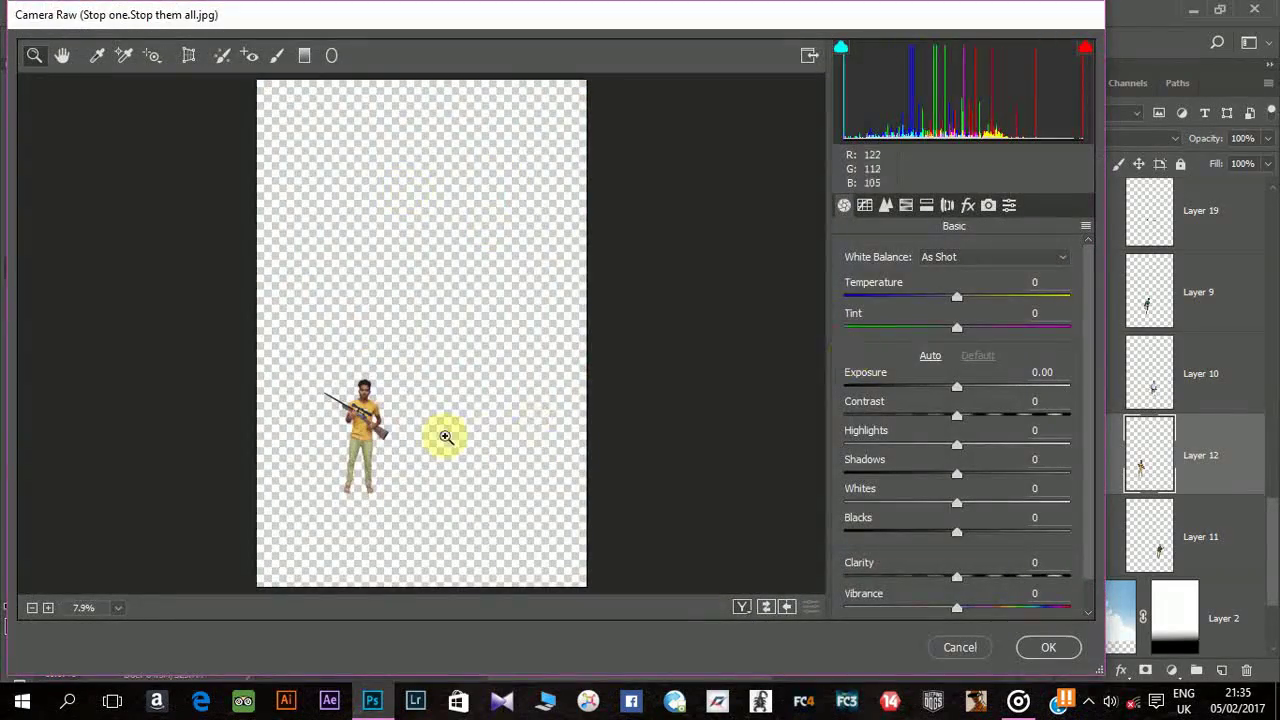
click(372, 419)
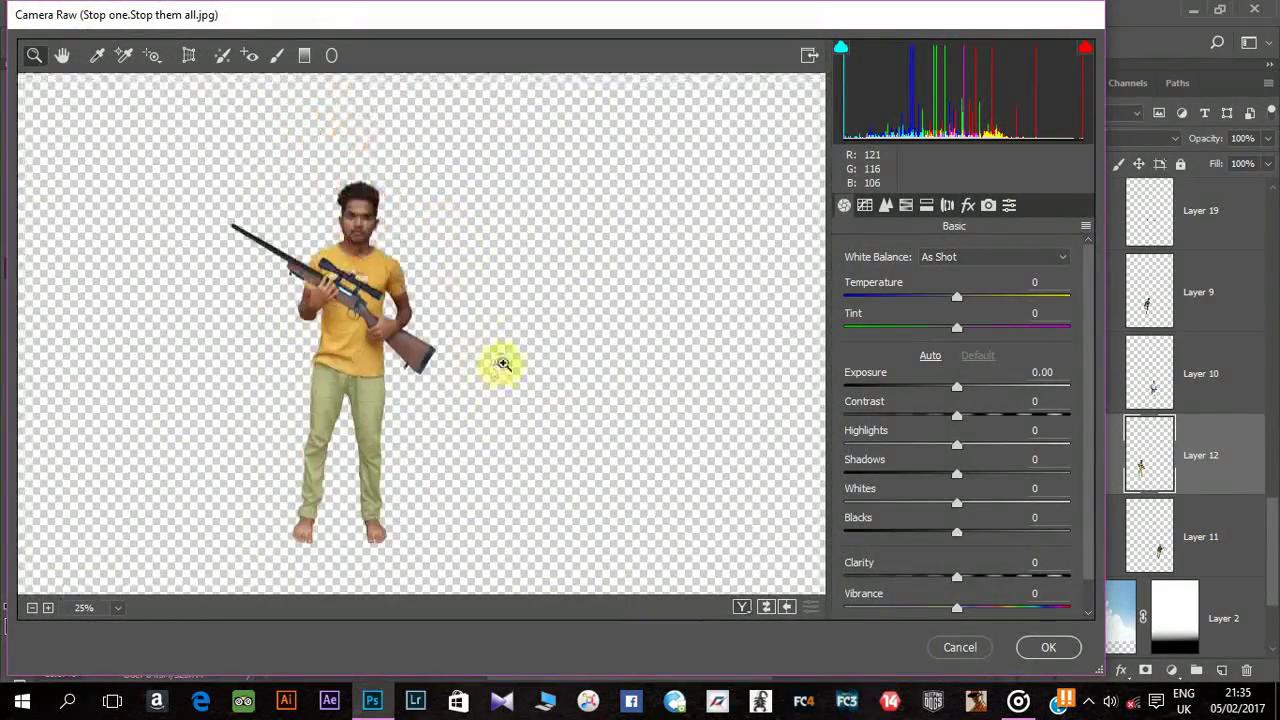
drag(957, 578, 1017, 578)
click(958, 388)
drag(958, 388, 984, 418)
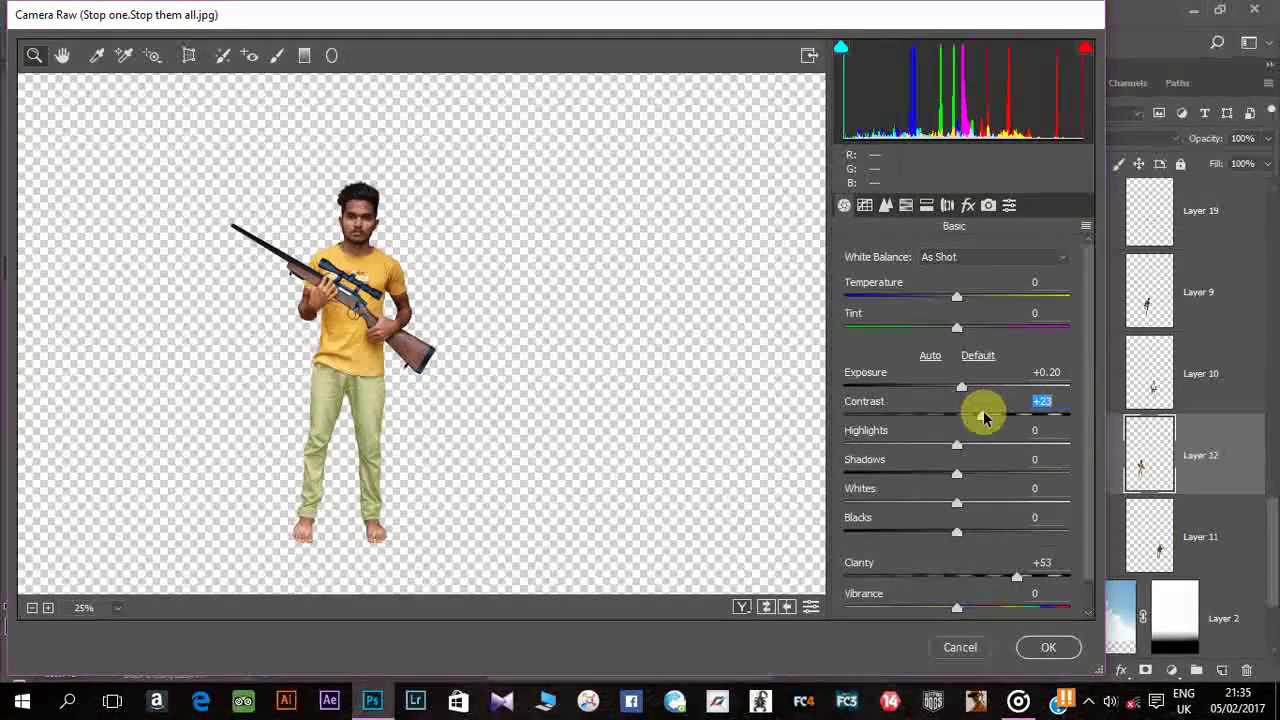
click(1048, 647)
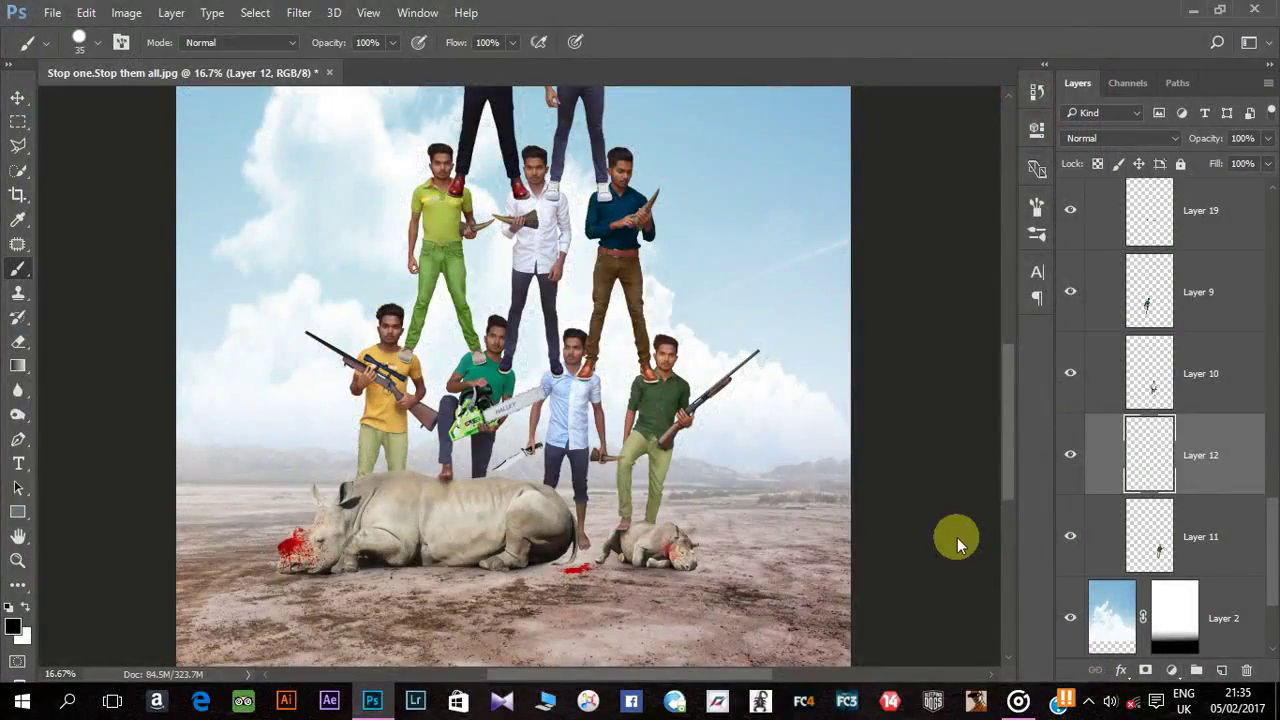
Step: Enhance the chainsaw man on Layer 9 with Camera Raw Clarity +23 and Contrast +18
click(1188, 290)
click(300, 12)
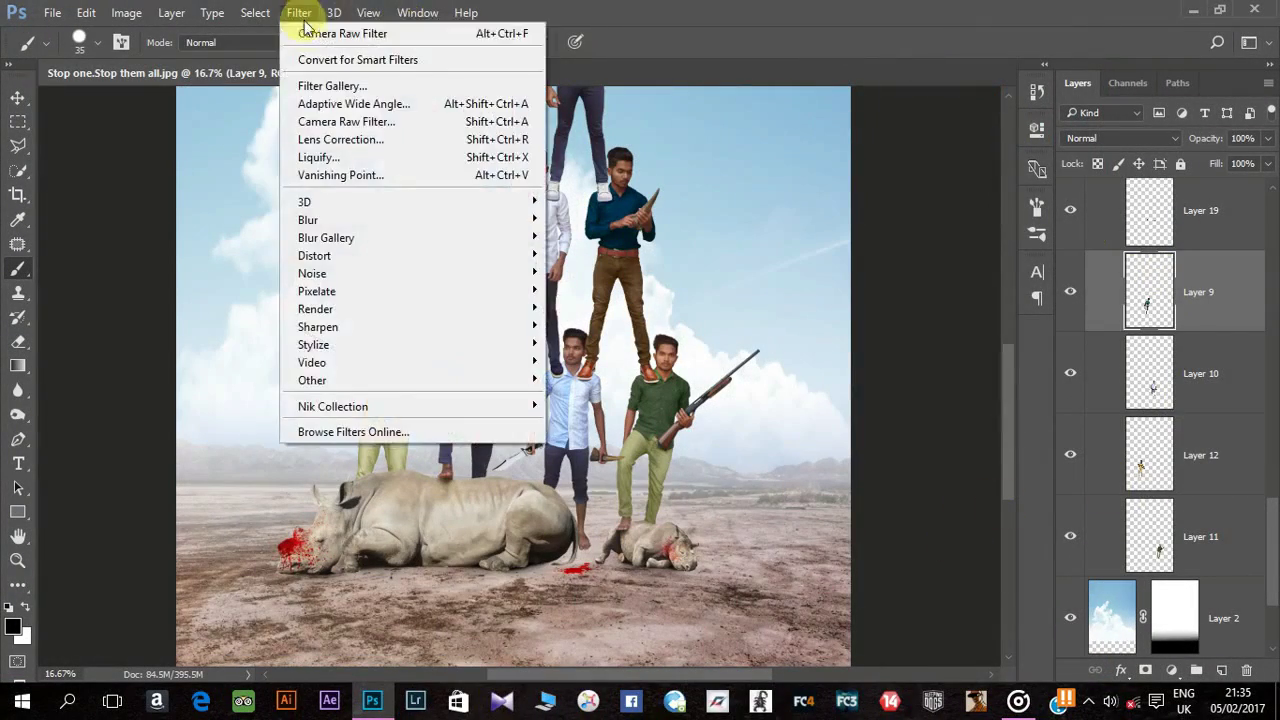
click(330, 33)
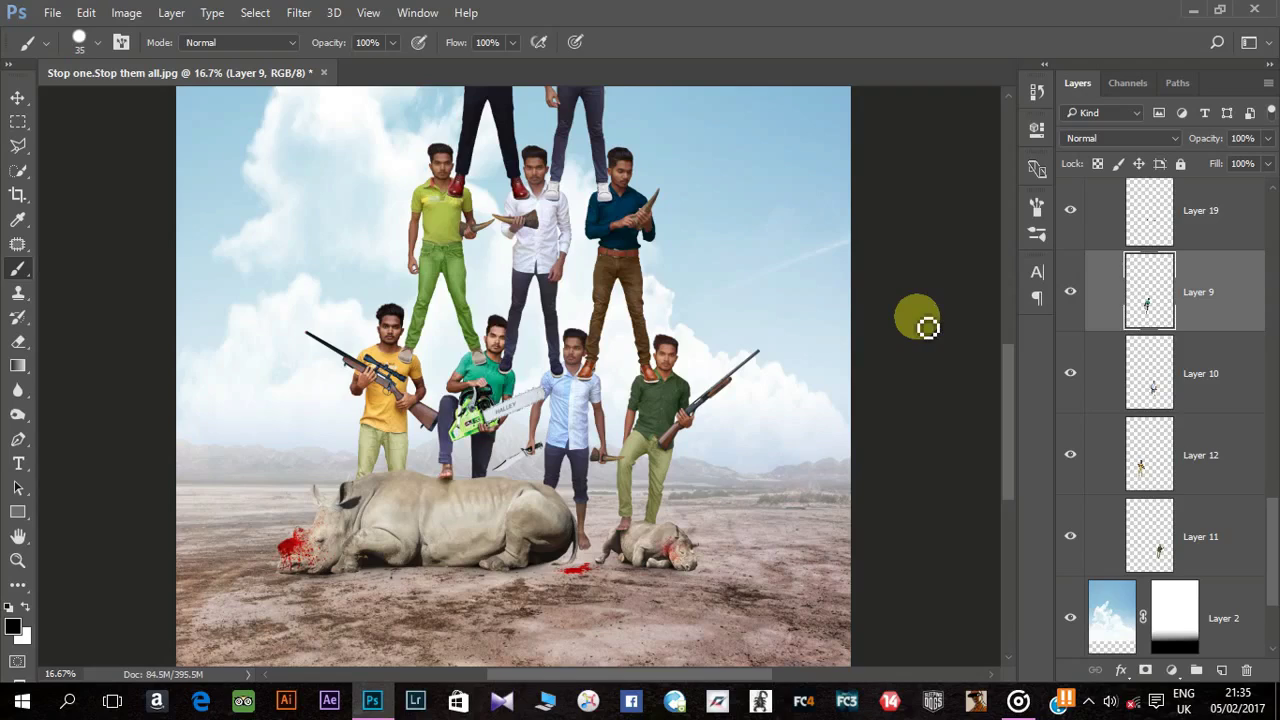
click(299, 12)
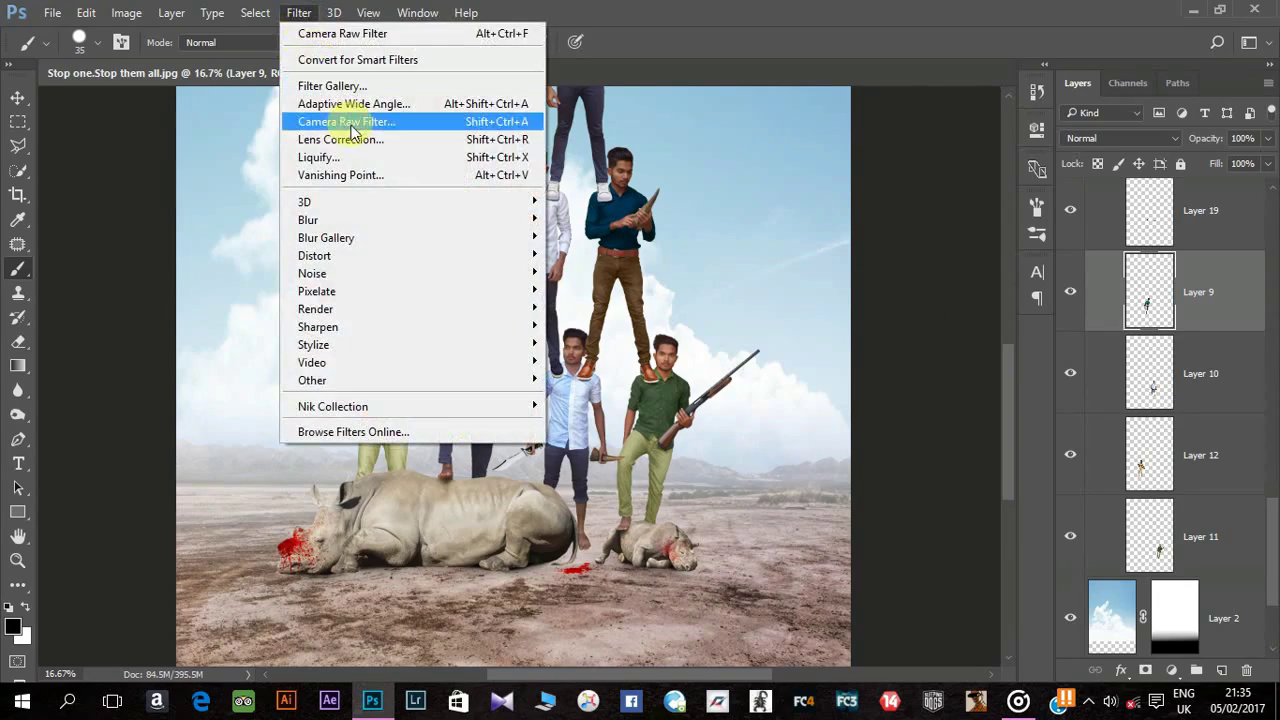
click(357, 121)
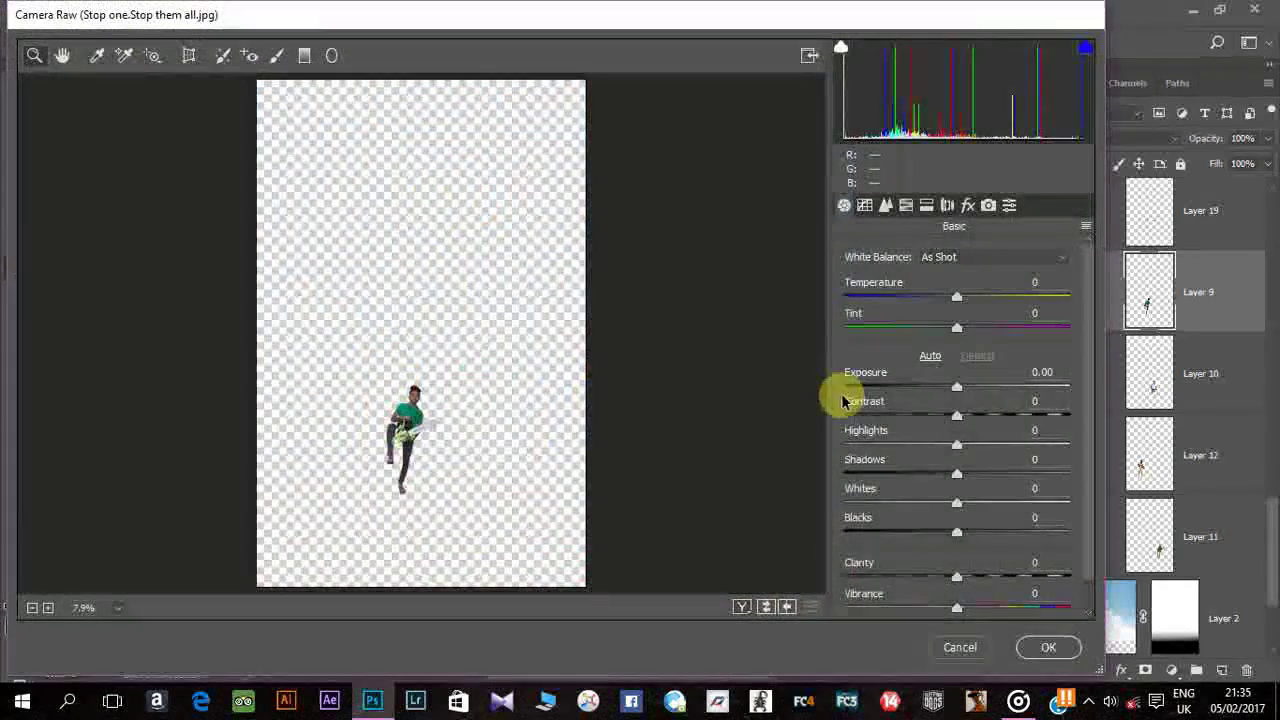
click(418, 423)
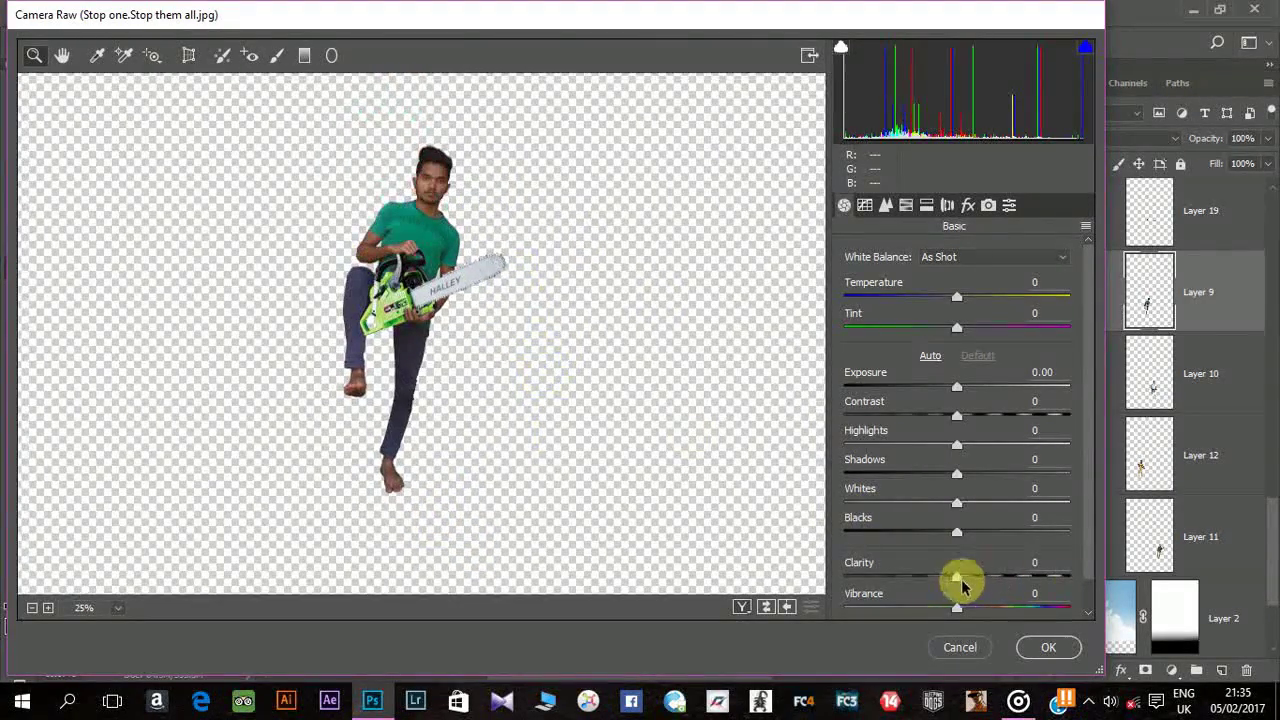
drag(957, 578, 983, 578)
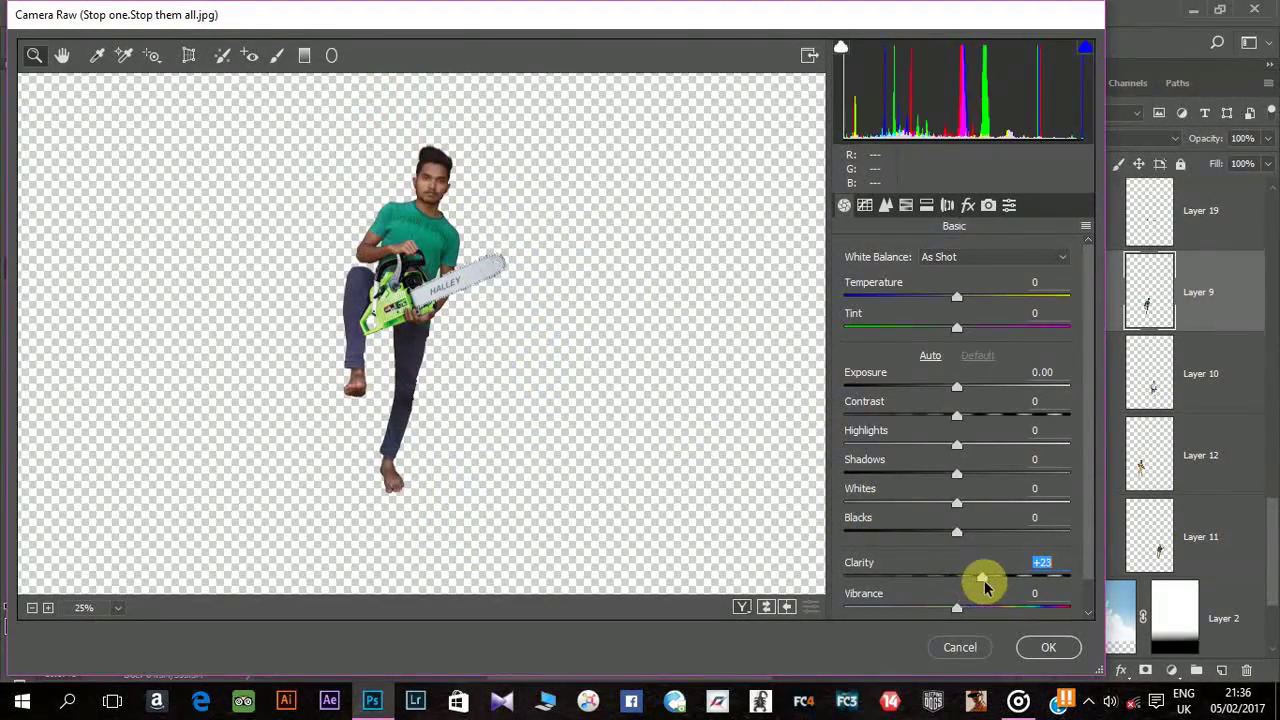
mouse_move(958, 420)
mouse_down()
mouse_move(980, 420)
mouse_move(963, 390)
mouse_up()
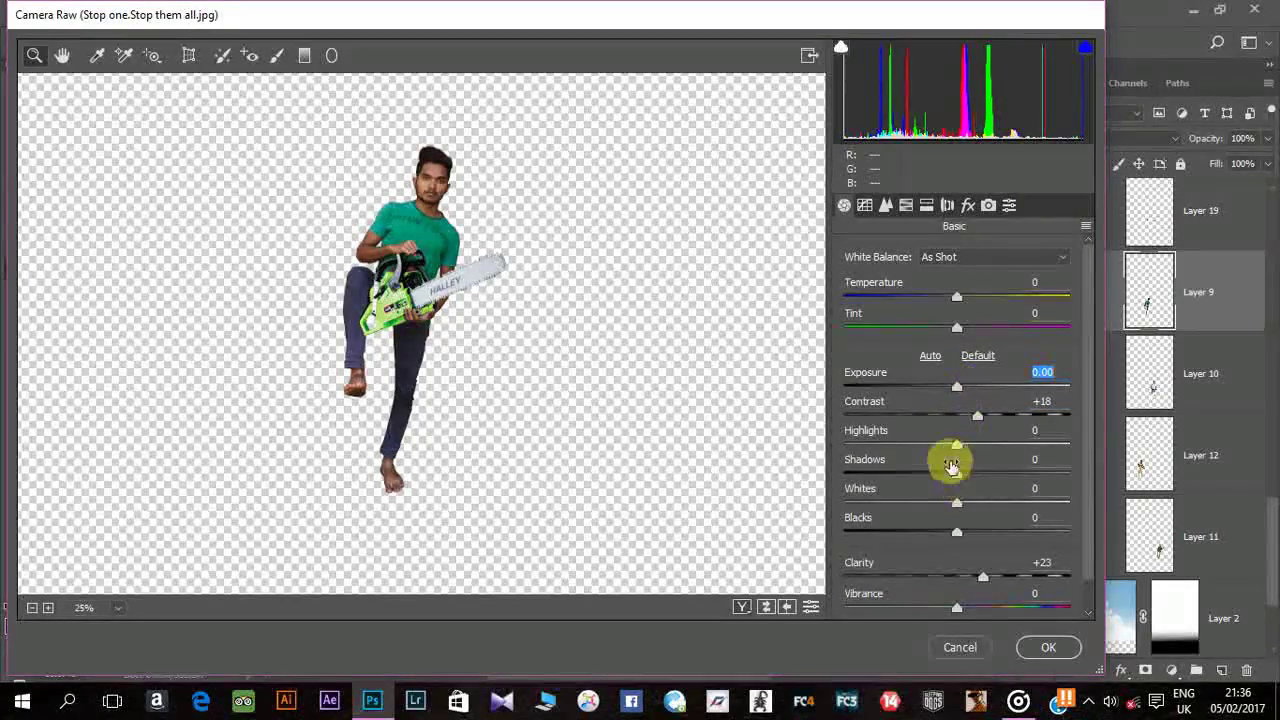
click(1045, 646)
click(1188, 385)
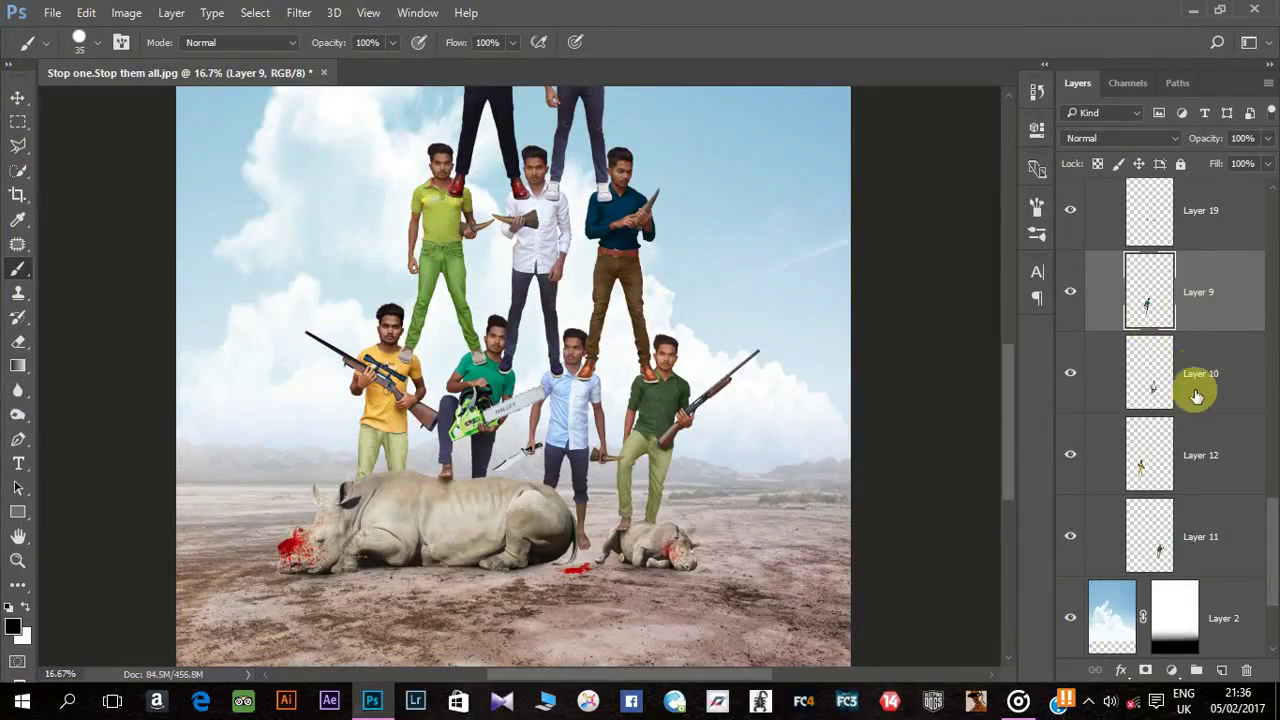
Step: Apply Camera Raw Clarity +23, Exposure +0.20 and Contrast +13 to the Layer 10 figure
click(299, 12)
click(331, 122)
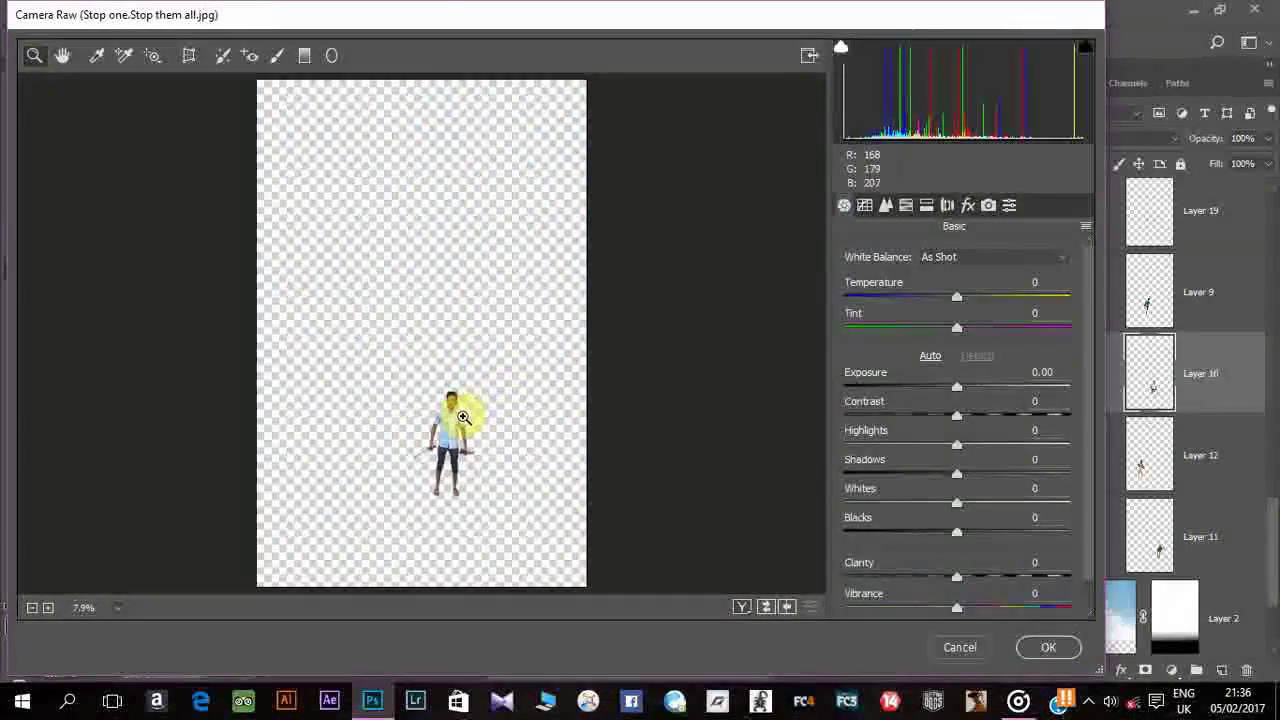
click(457, 414)
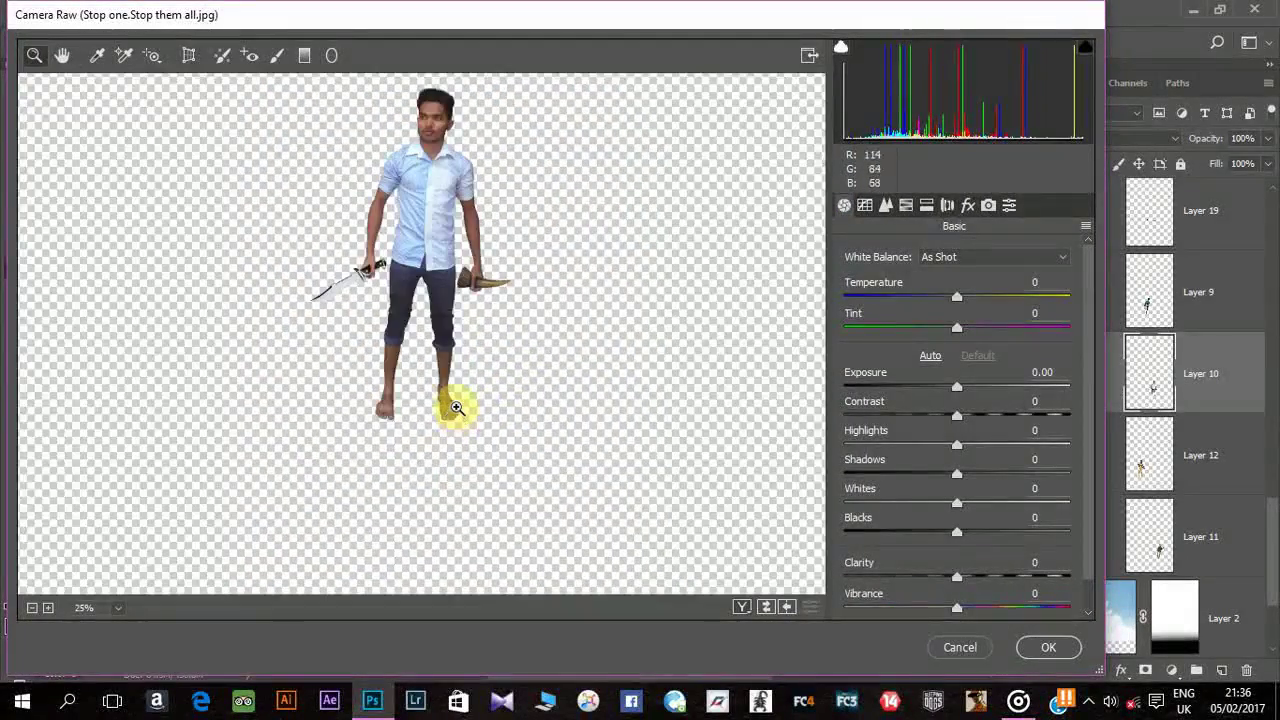
click(548, 379)
drag(957, 577, 983, 577)
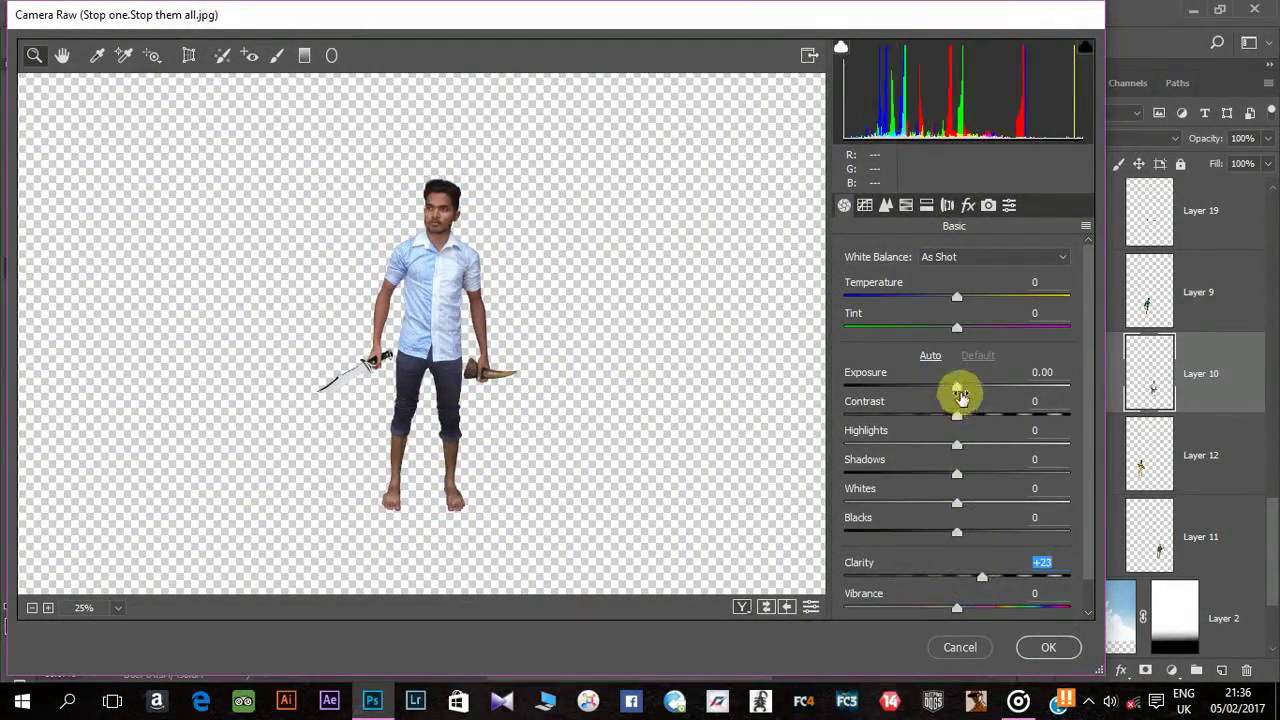
drag(957, 386, 970, 414)
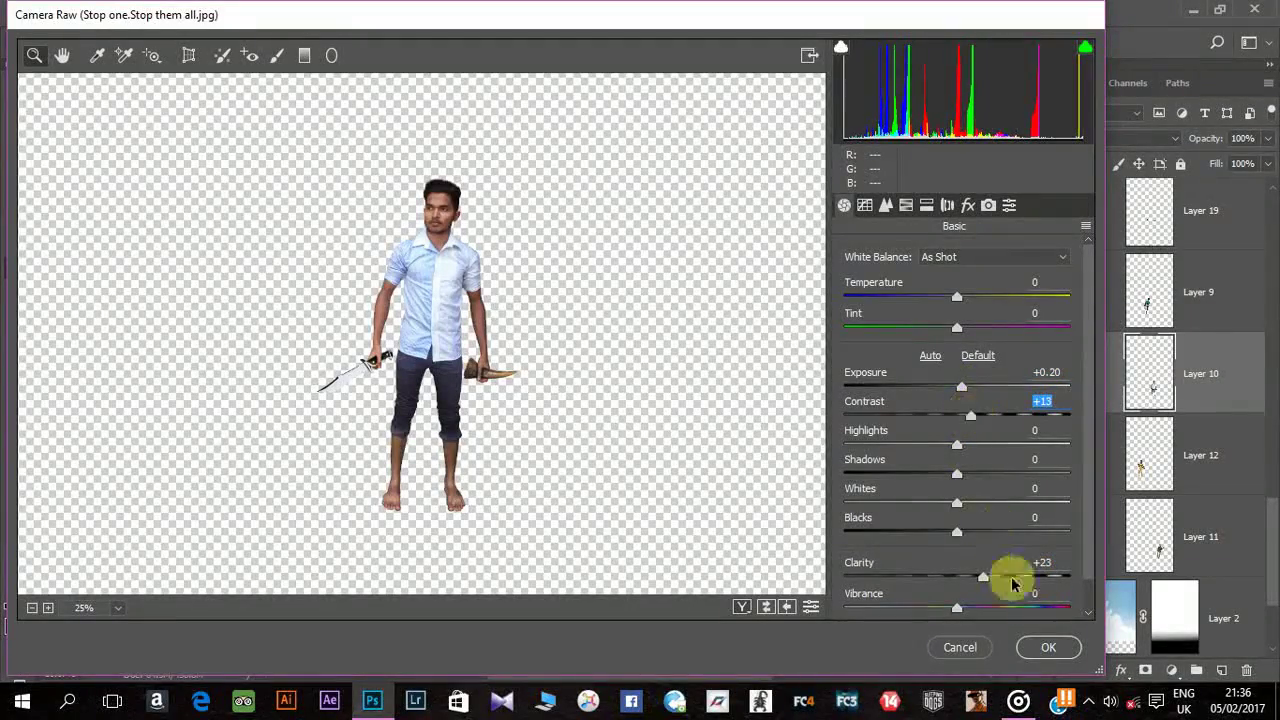
click(1051, 648)
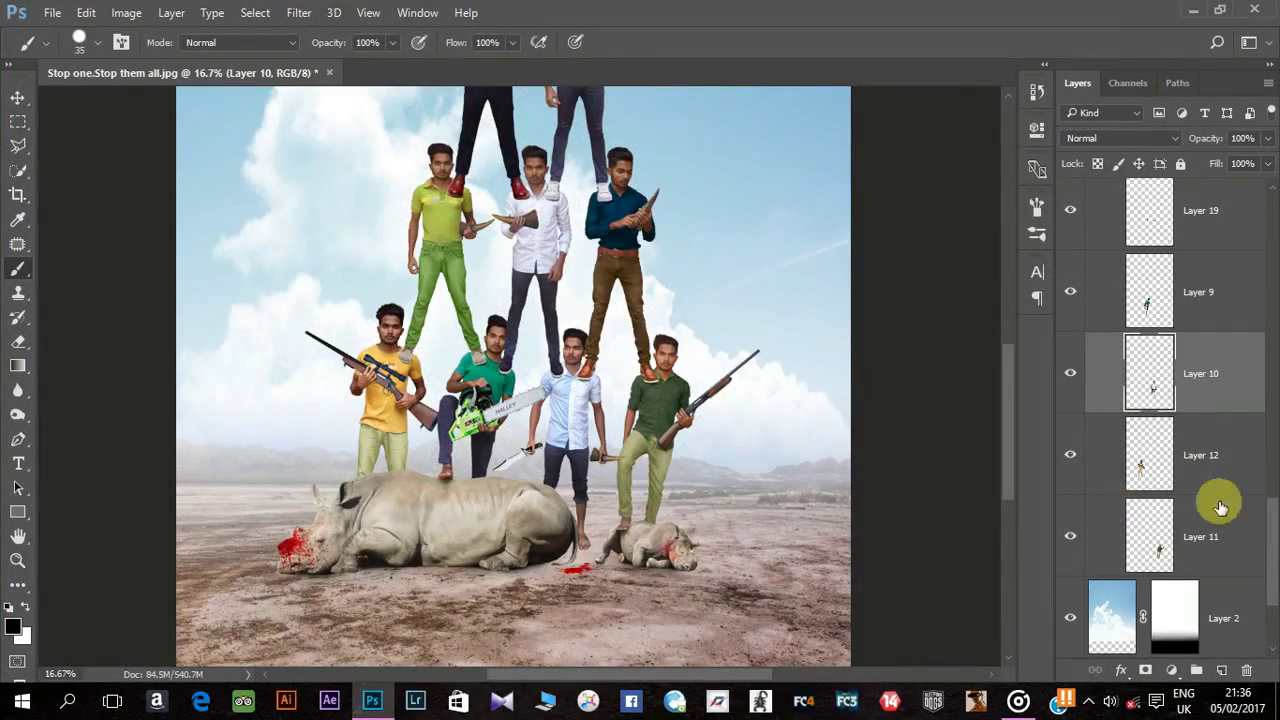
Step: Give the green-shirt man on Layer 11 Clarity +27, Exposure -0.25, Whites +13 and more contrast
click(1198, 530)
click(299, 12)
click(370, 85)
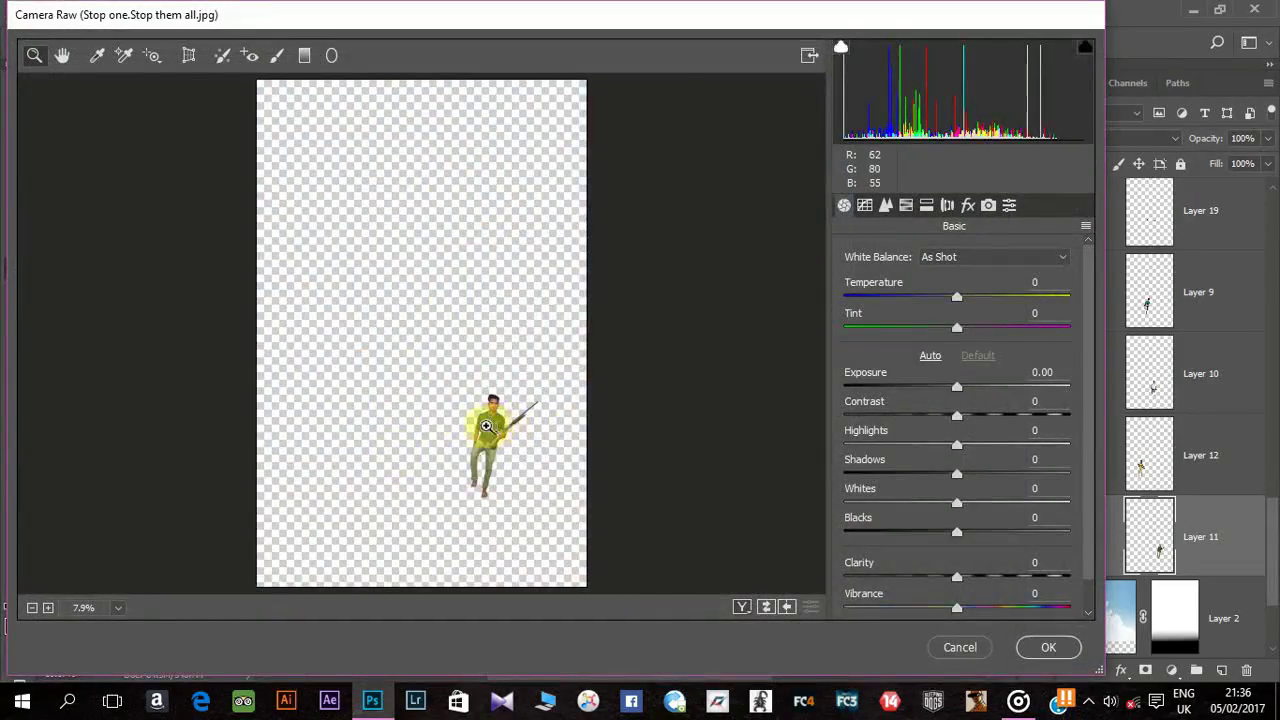
click(486, 426)
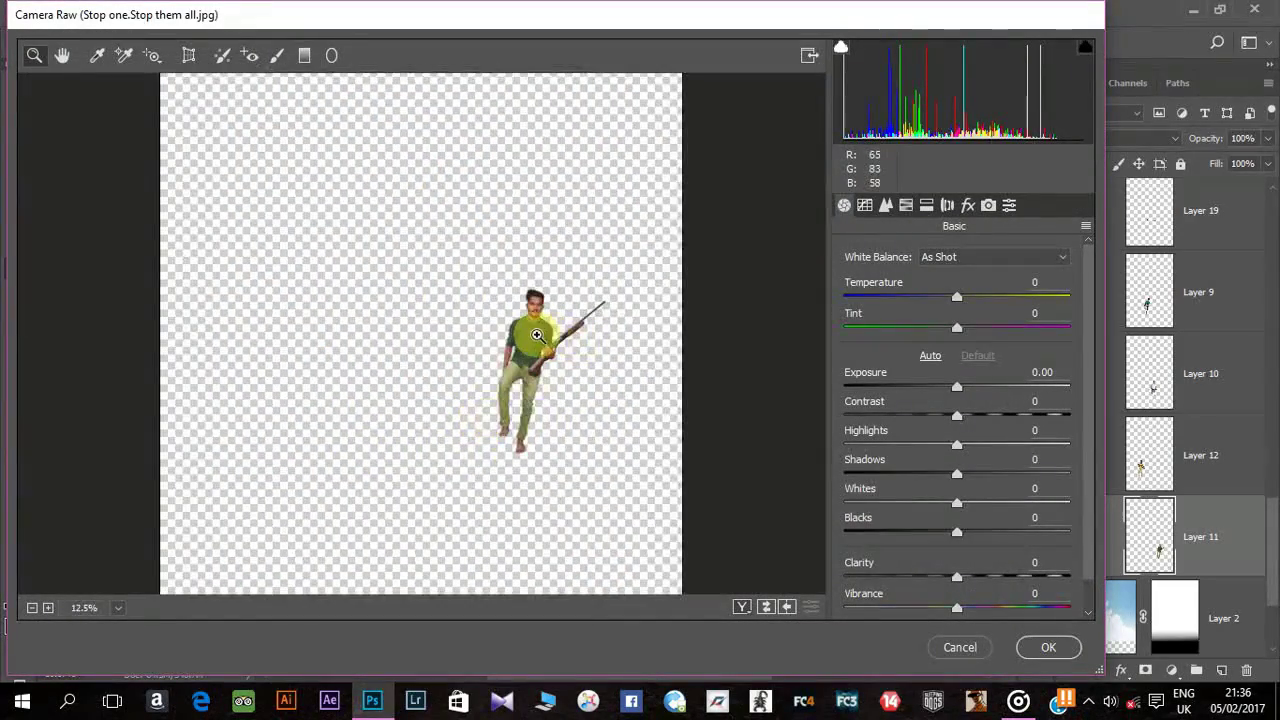
click(532, 338)
drag(960, 578, 987, 578)
drag(957, 388, 950, 392)
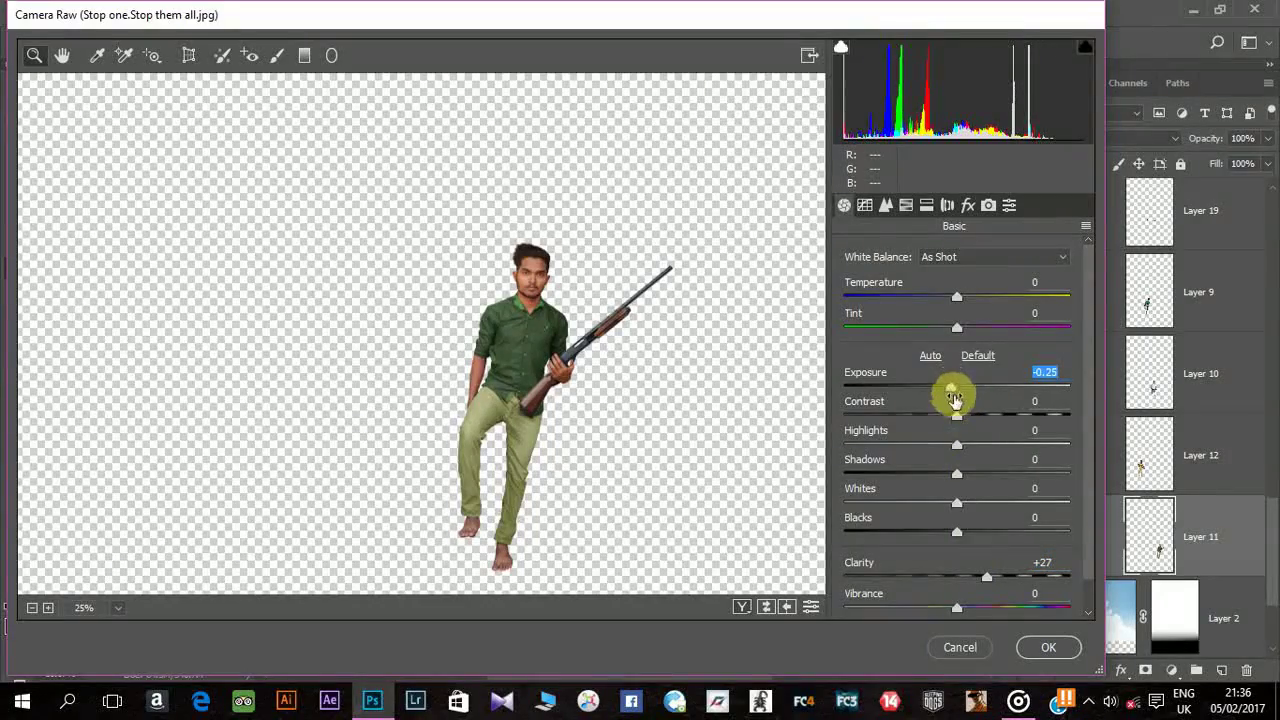
drag(957, 502, 972, 505)
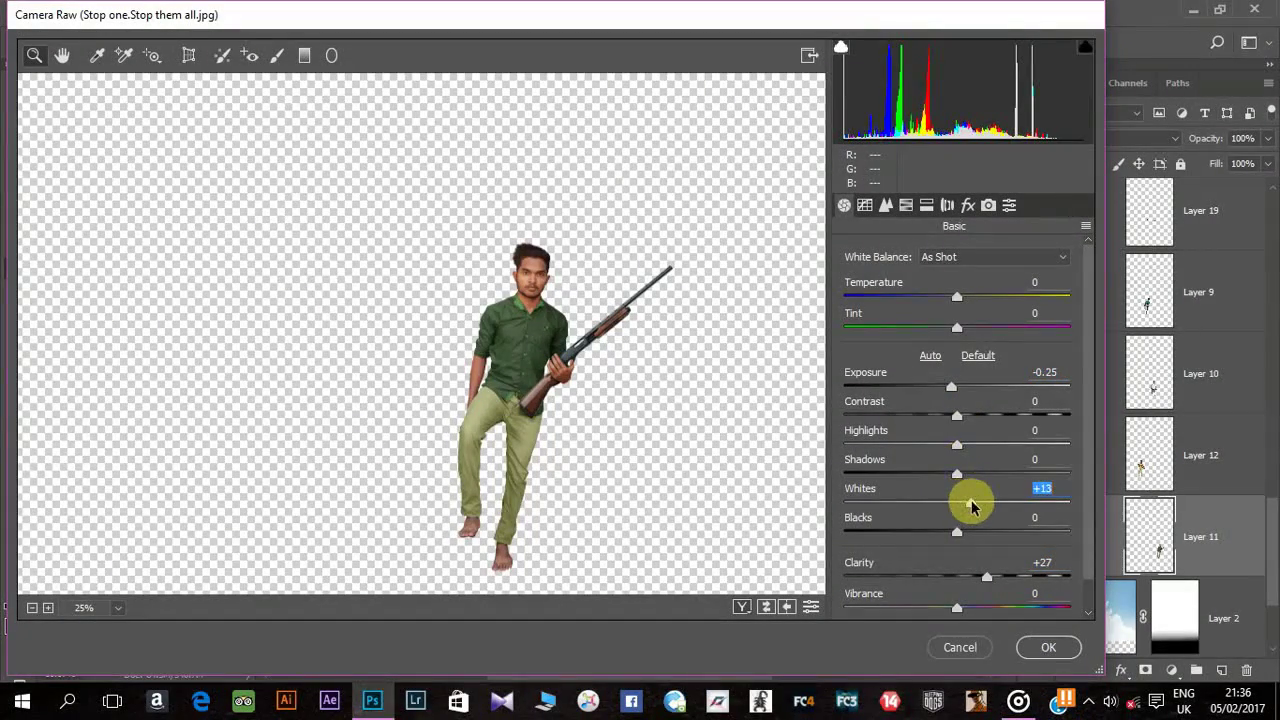
drag(957, 414, 971, 420)
key(Return)
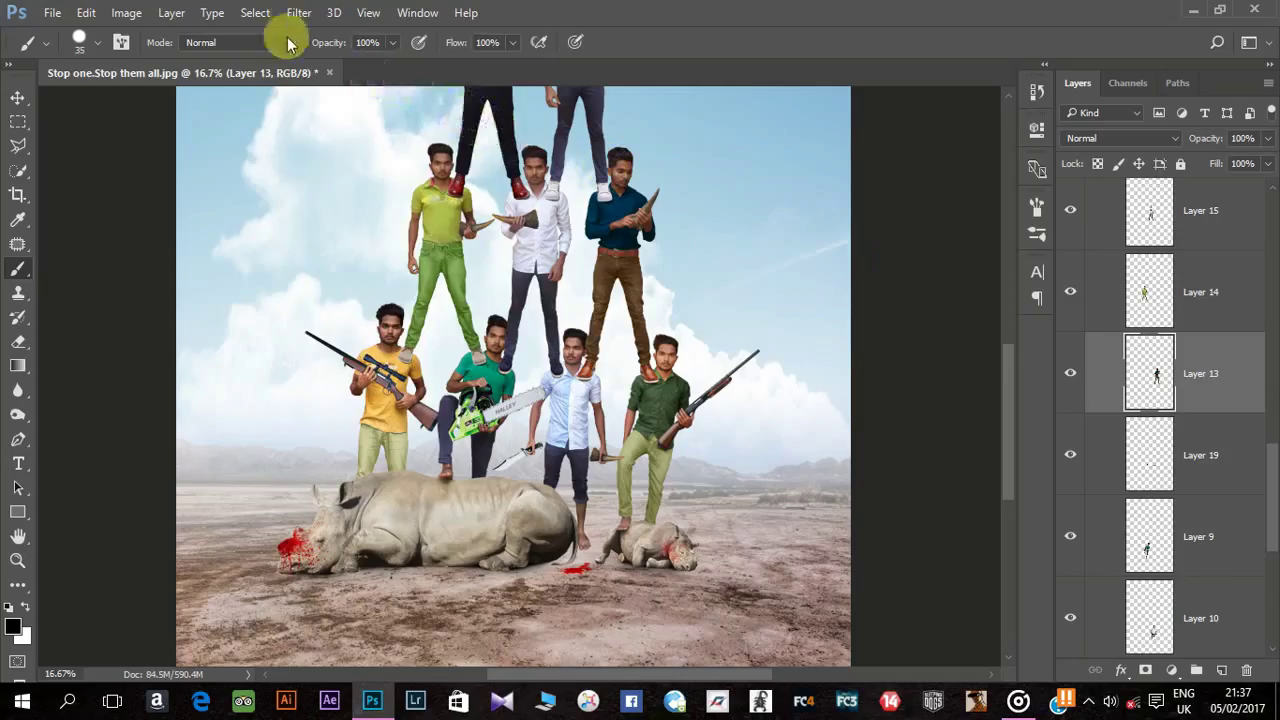
Step: Run Camera Raw on the navy-shirt horn holder, then raise the lime-shirt man's clarity and exposure
click(299, 12)
click(337, 120)
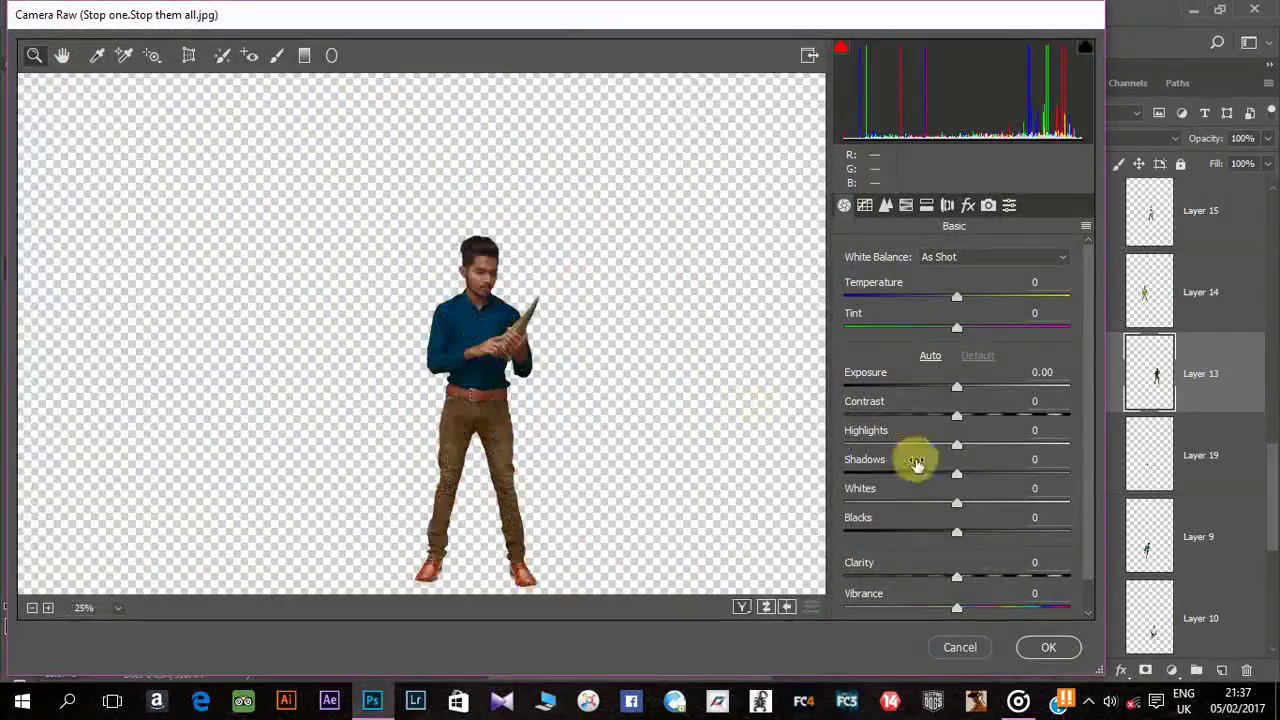
click(1025, 642)
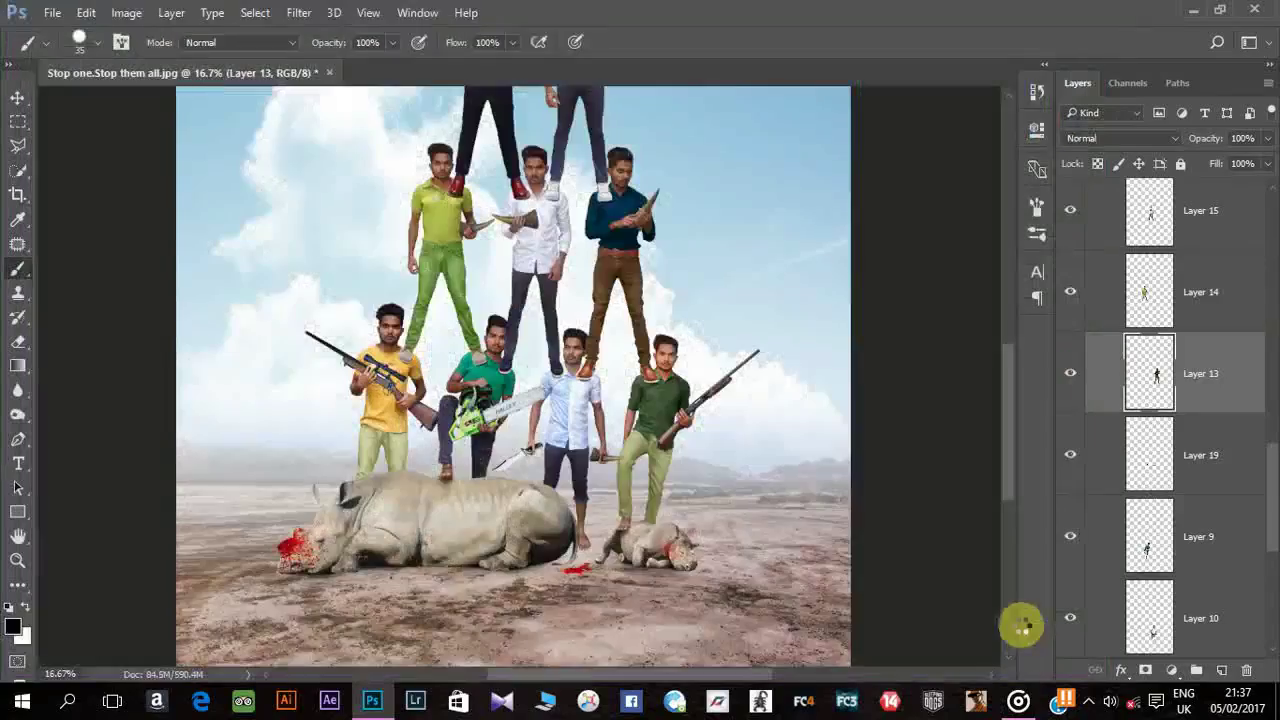
click(1166, 315)
key(ctrl+shift+a)
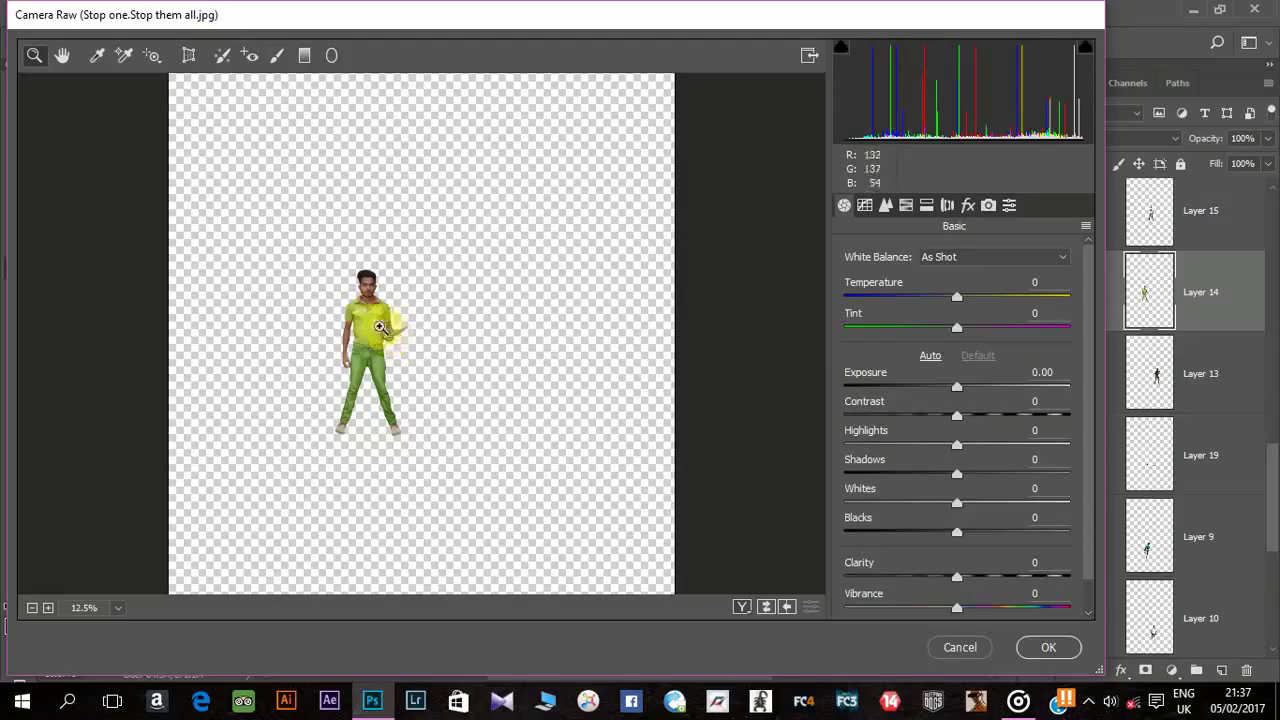
drag(955, 578, 1018, 578)
drag(956, 386, 968, 390)
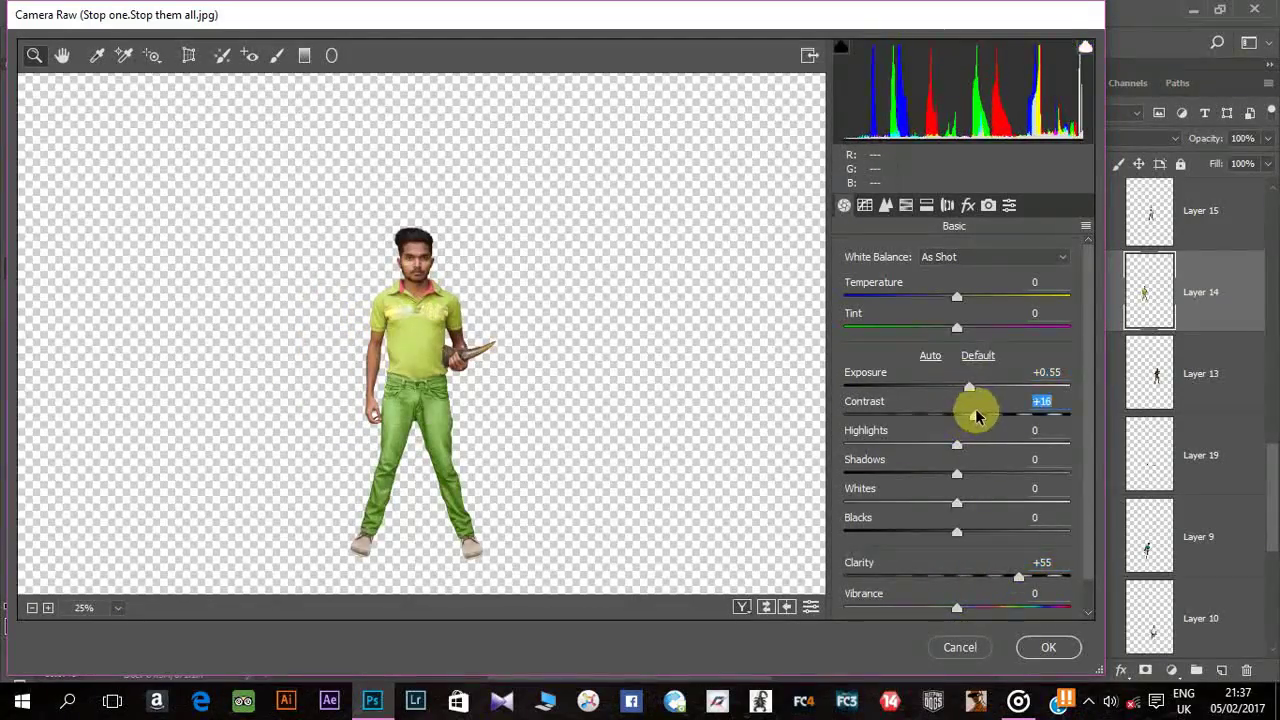
click(1048, 647)
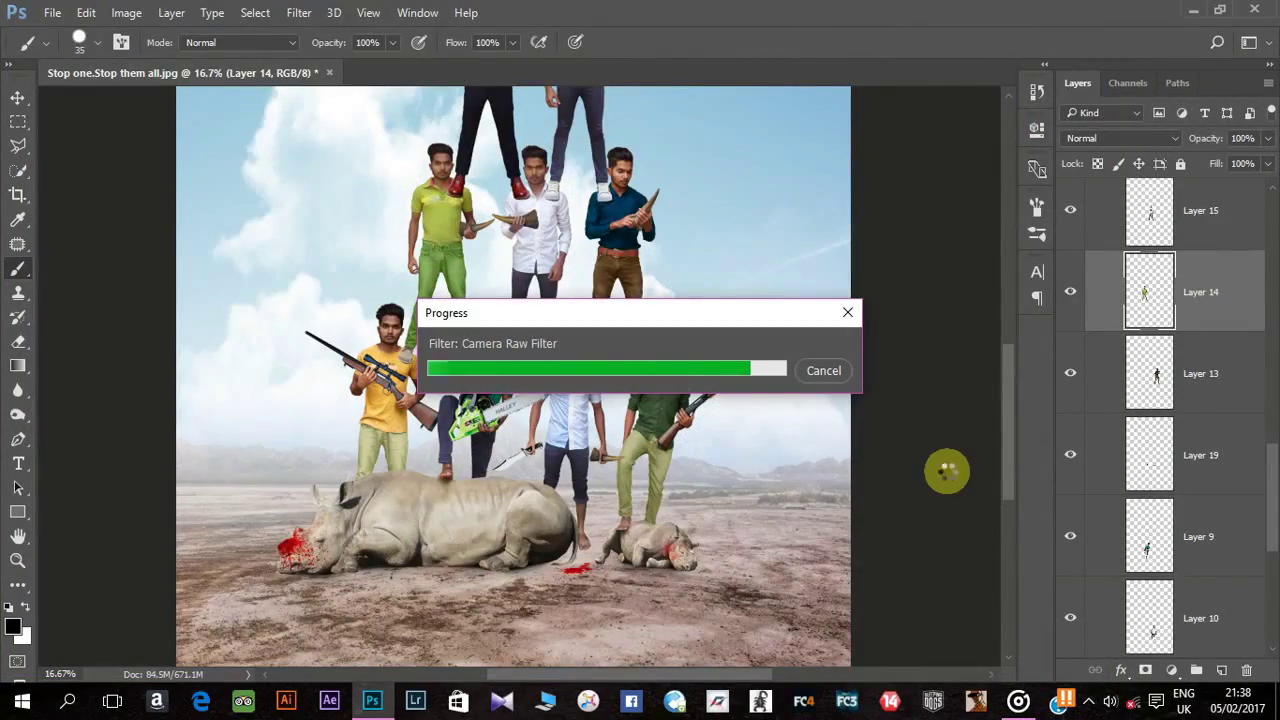
Step: Raise the white-shirt horn holder's clarity and exposure with Camera Raw
click(1190, 212)
click(299, 12)
click(346, 124)
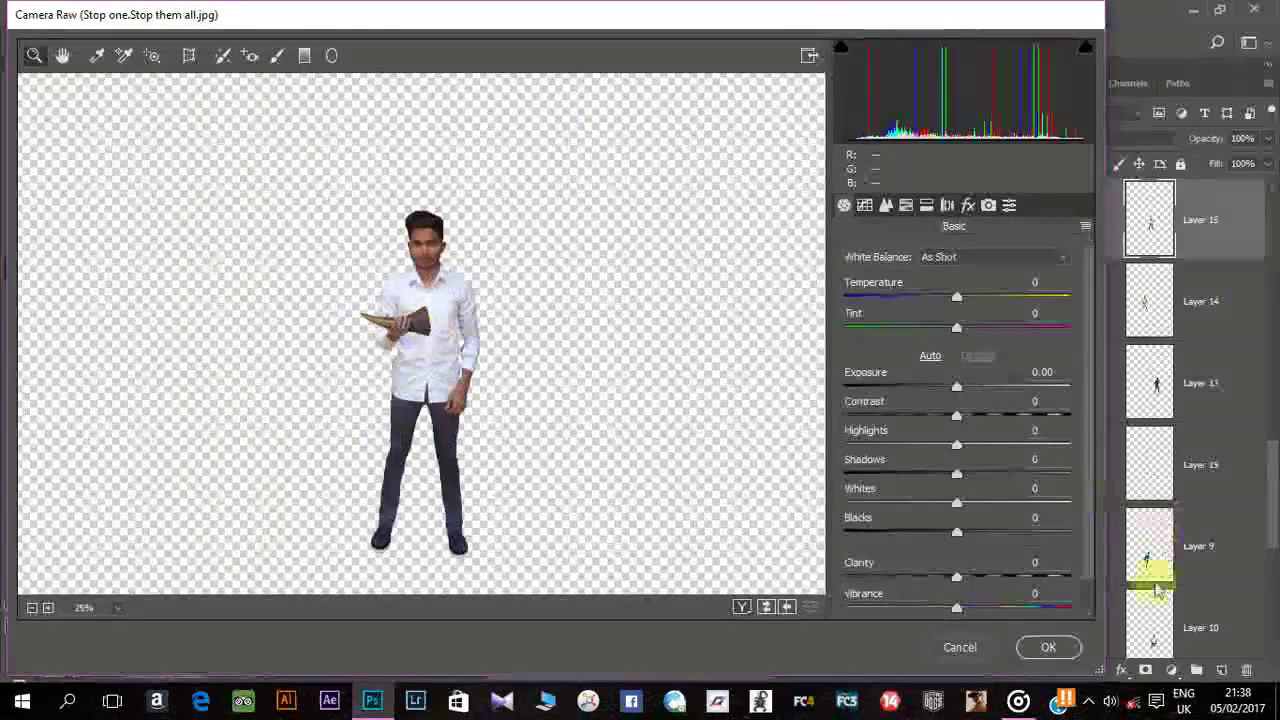
drag(956, 578, 1004, 578)
mouse_move(956, 386)
mouse_down()
mouse_move(991, 415)
mouse_move(971, 386)
mouse_up()
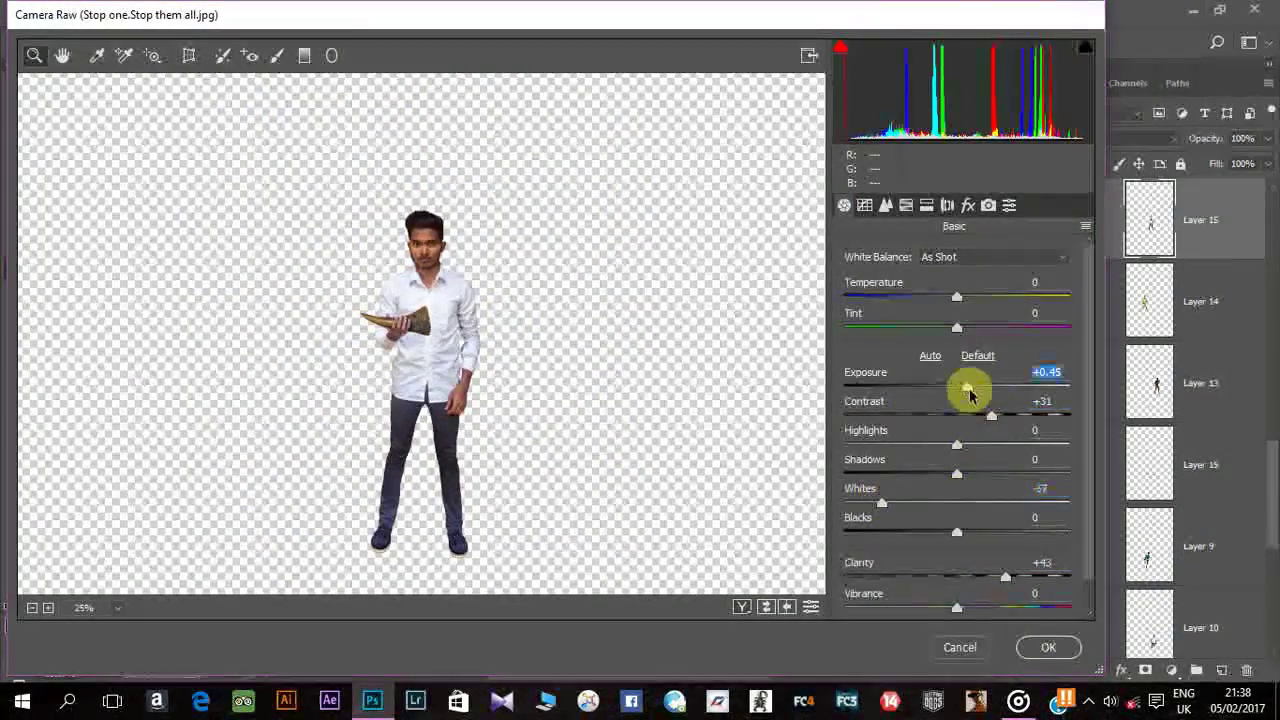
click(1029, 649)
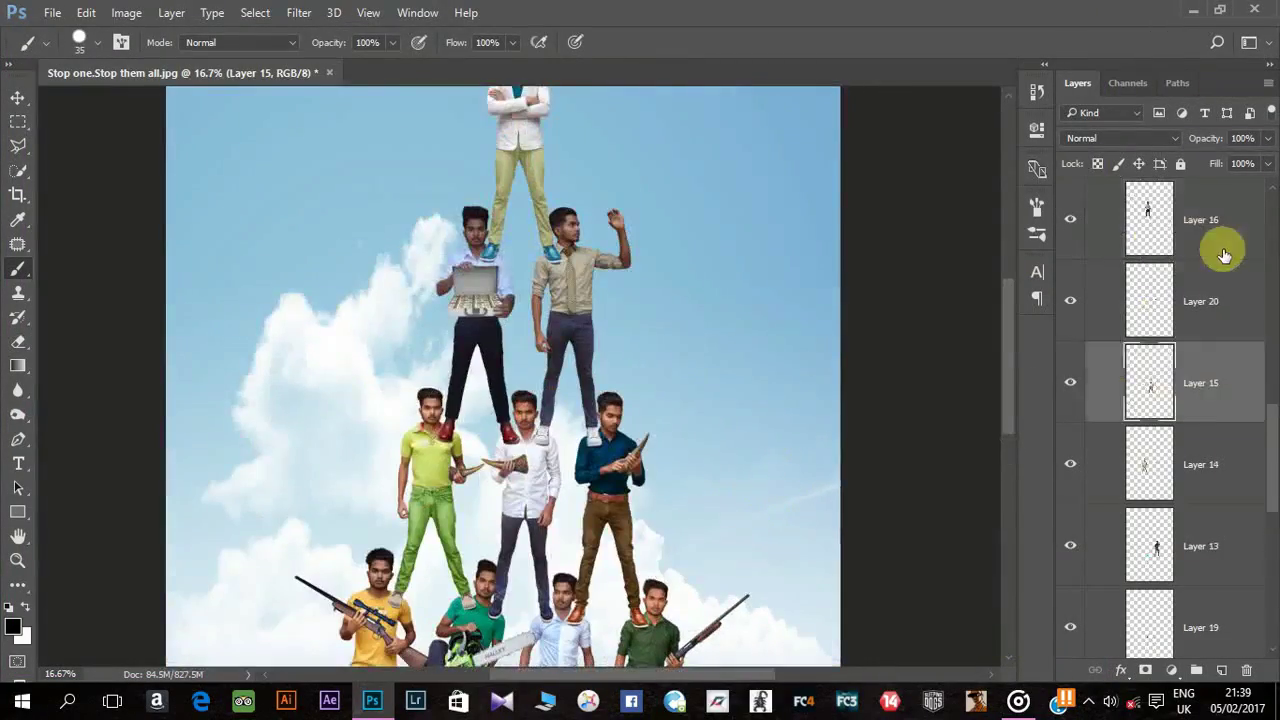
Step: Strongly sharpen the money-case holder and adjust its exposure and contrast in Camera Raw
click(1200, 383)
click(299, 12)
click(320, 129)
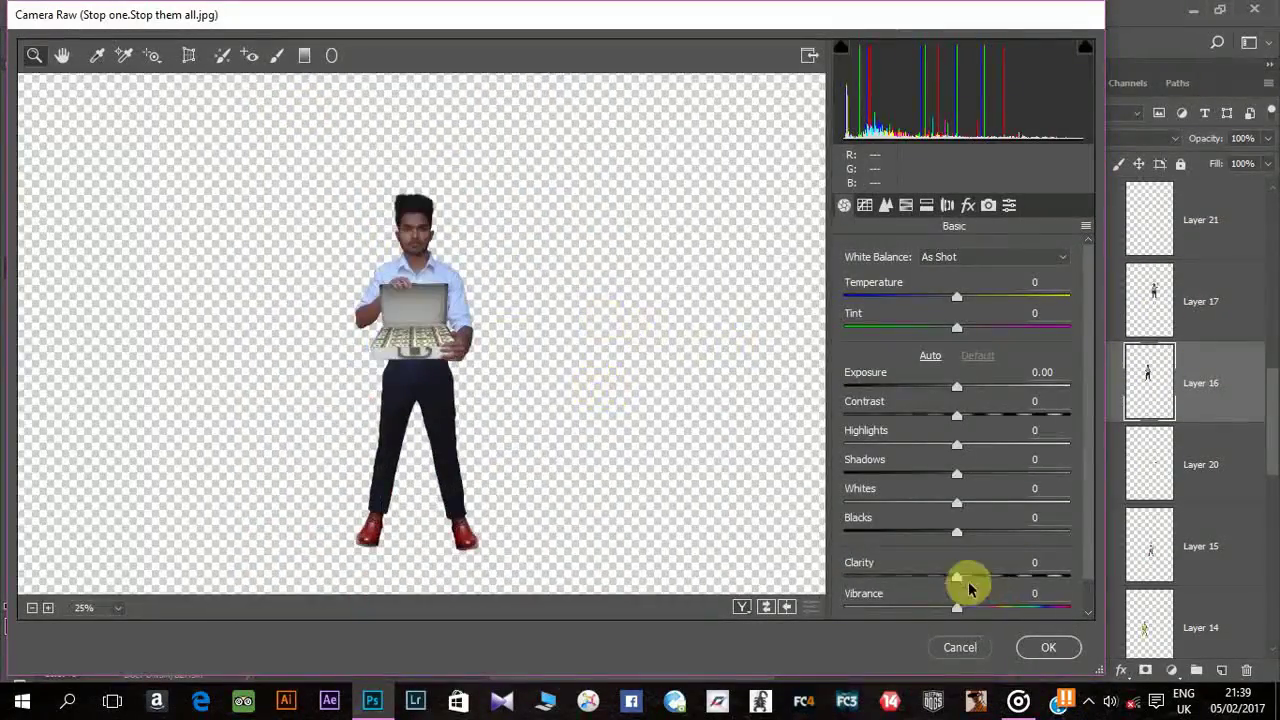
drag(957, 577, 1045, 577)
drag(957, 386, 951, 415)
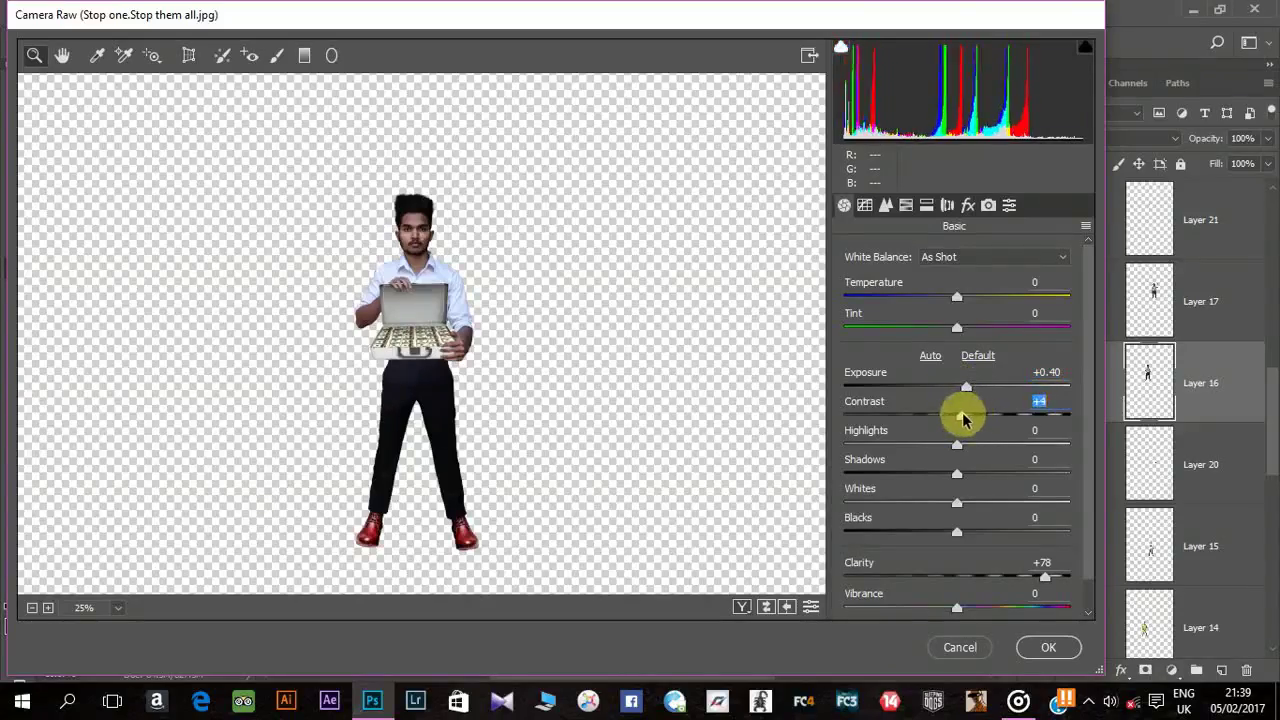
drag(957, 531, 979, 531)
drag(965, 388, 968, 388)
click(1033, 648)
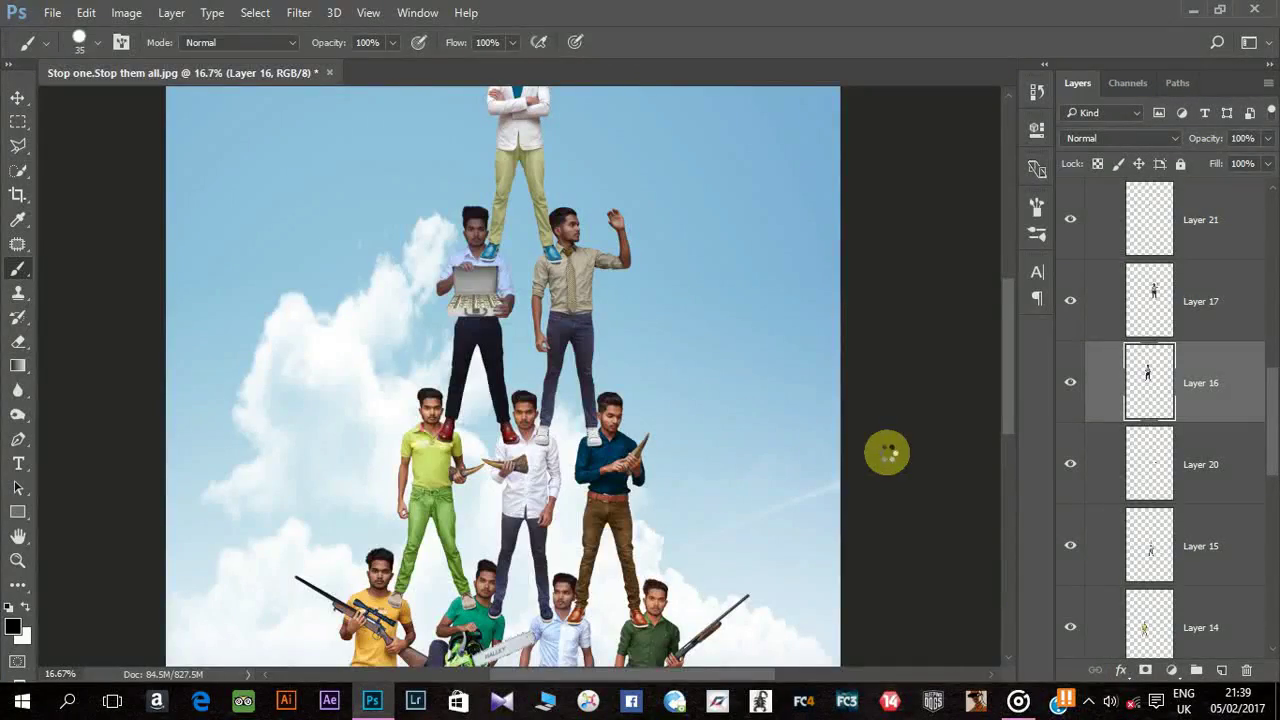
Step: Give the waving khaki-shirt man Clarity +55 with brighter exposure and more contrast
click(1190, 300)
click(299, 12)
click(408, 126)
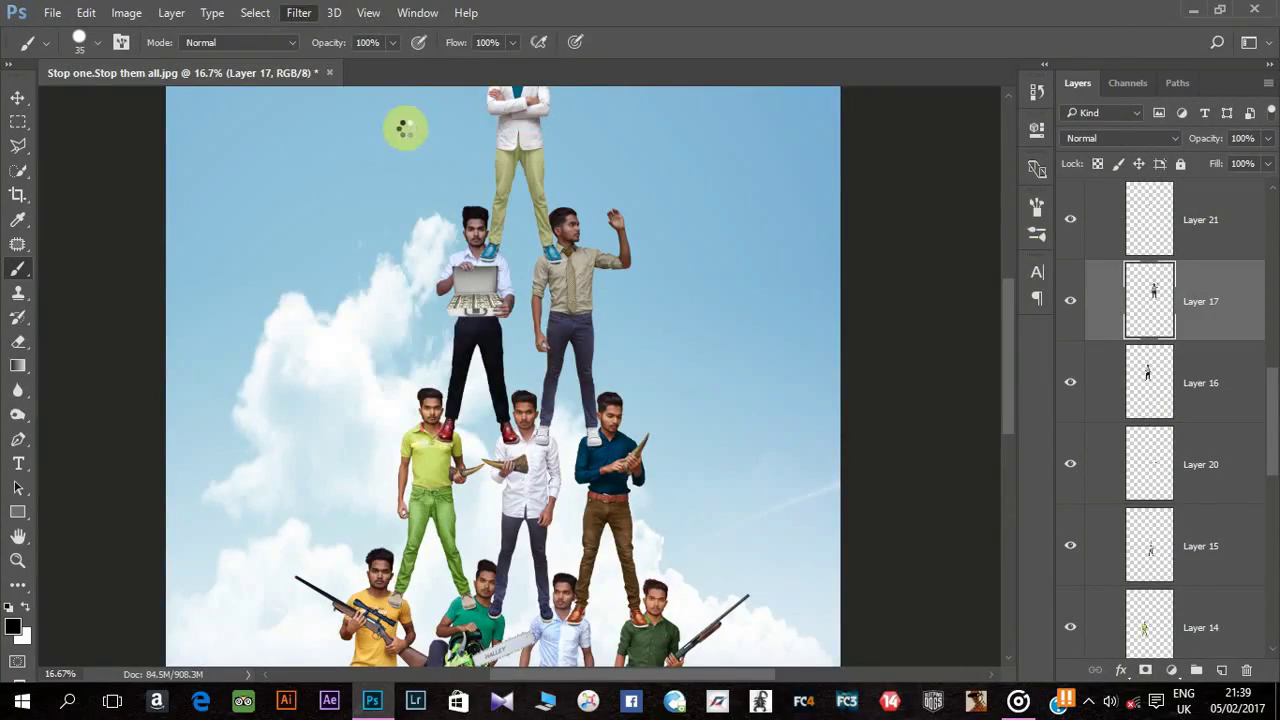
click(457, 258)
drag(957, 577, 1018, 577)
drag(957, 387, 973, 415)
click(971, 387)
click(1045, 647)
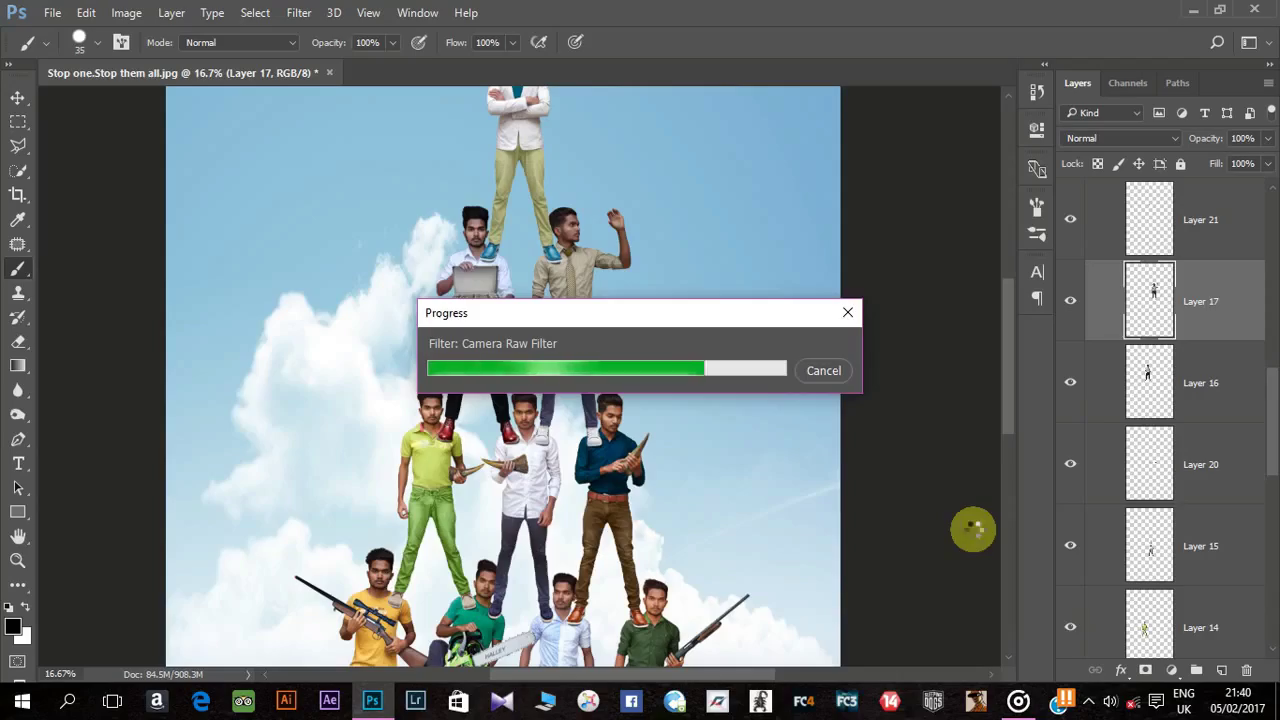
Step: Enhance the top white-jacket man with Camera Raw Clarity +31 and Contrast +14
scroll(908, 417, up, 3)
key(alt+bracketright)
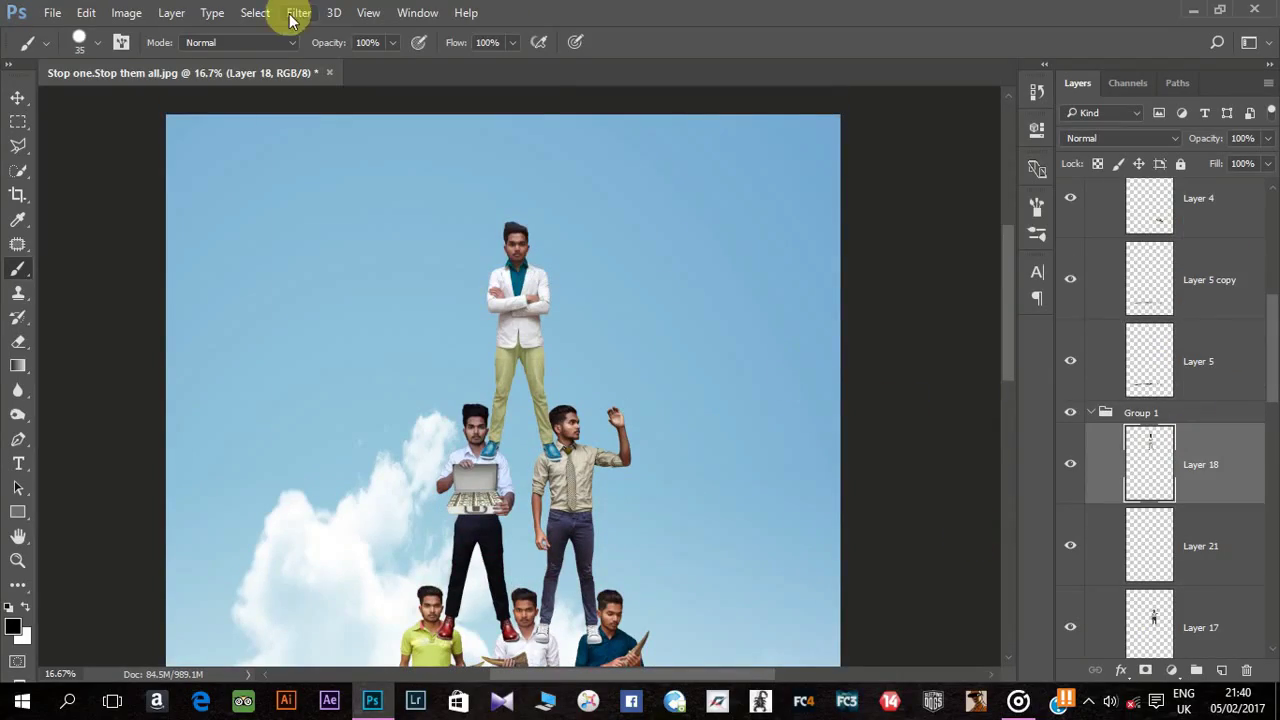
click(294, 14)
click(330, 110)
click(713, 182)
click(713, 182)
click(991, 578)
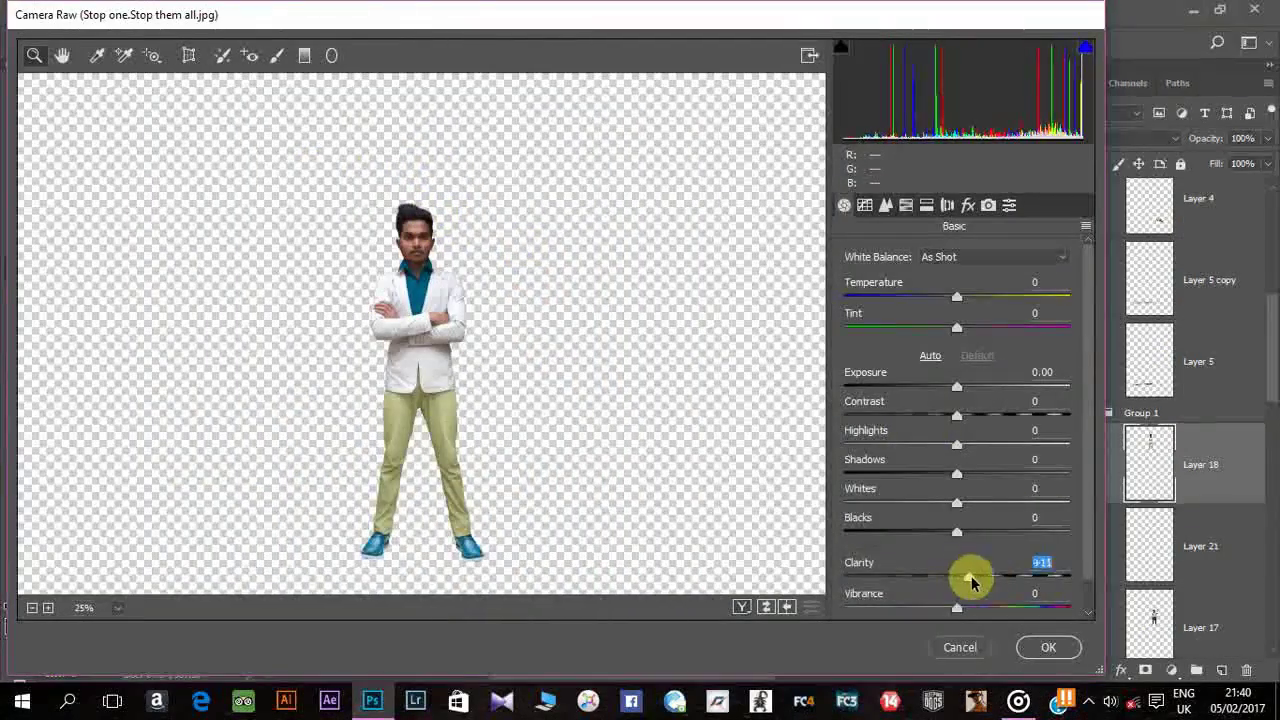
click(962, 387)
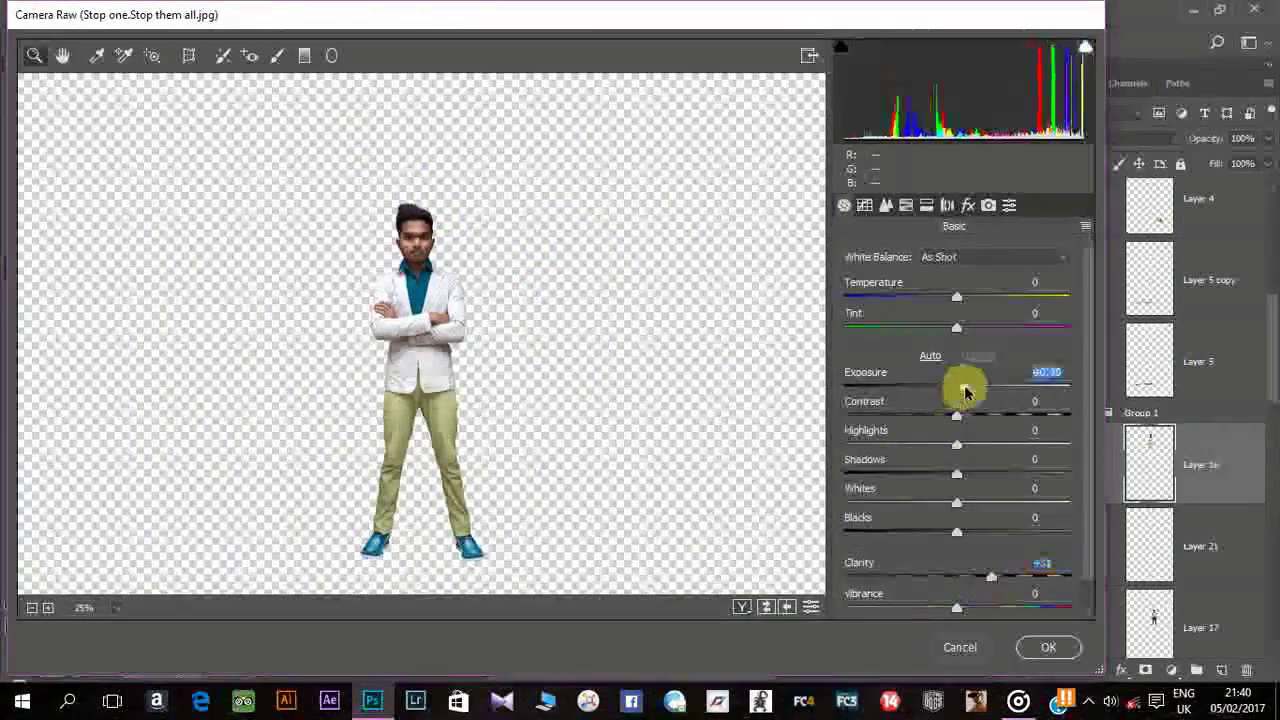
click(1048, 647)
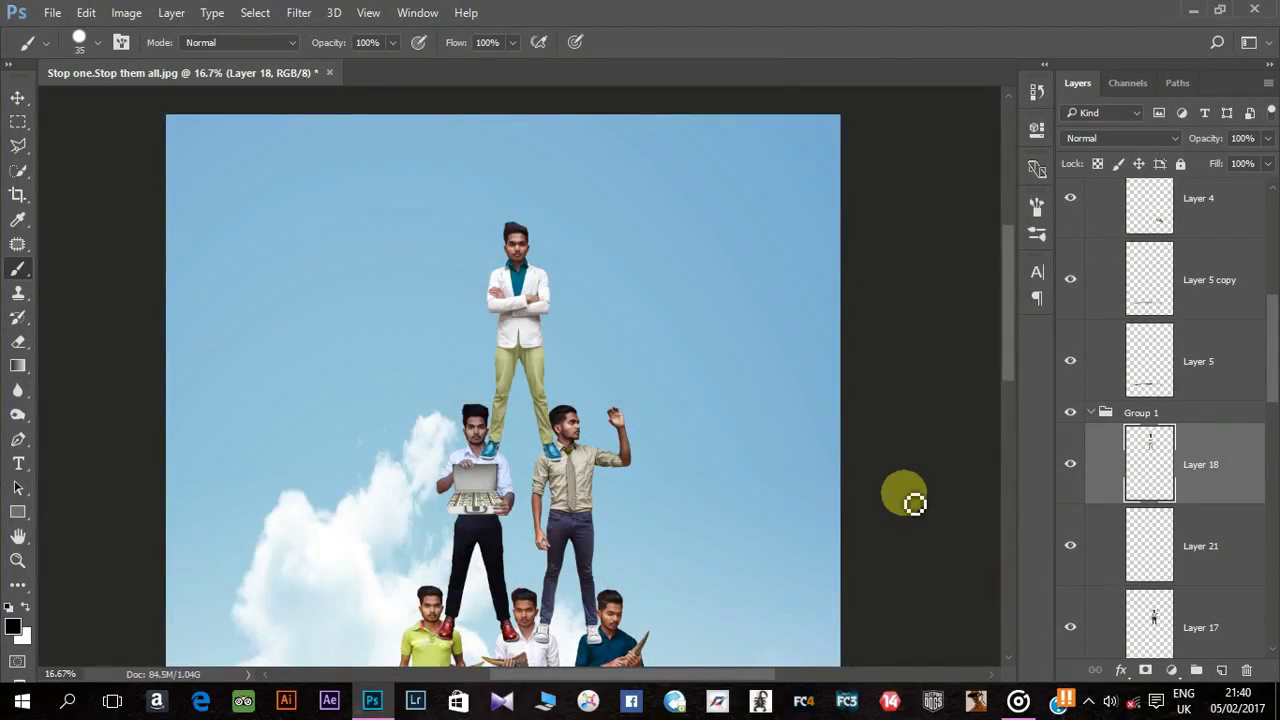
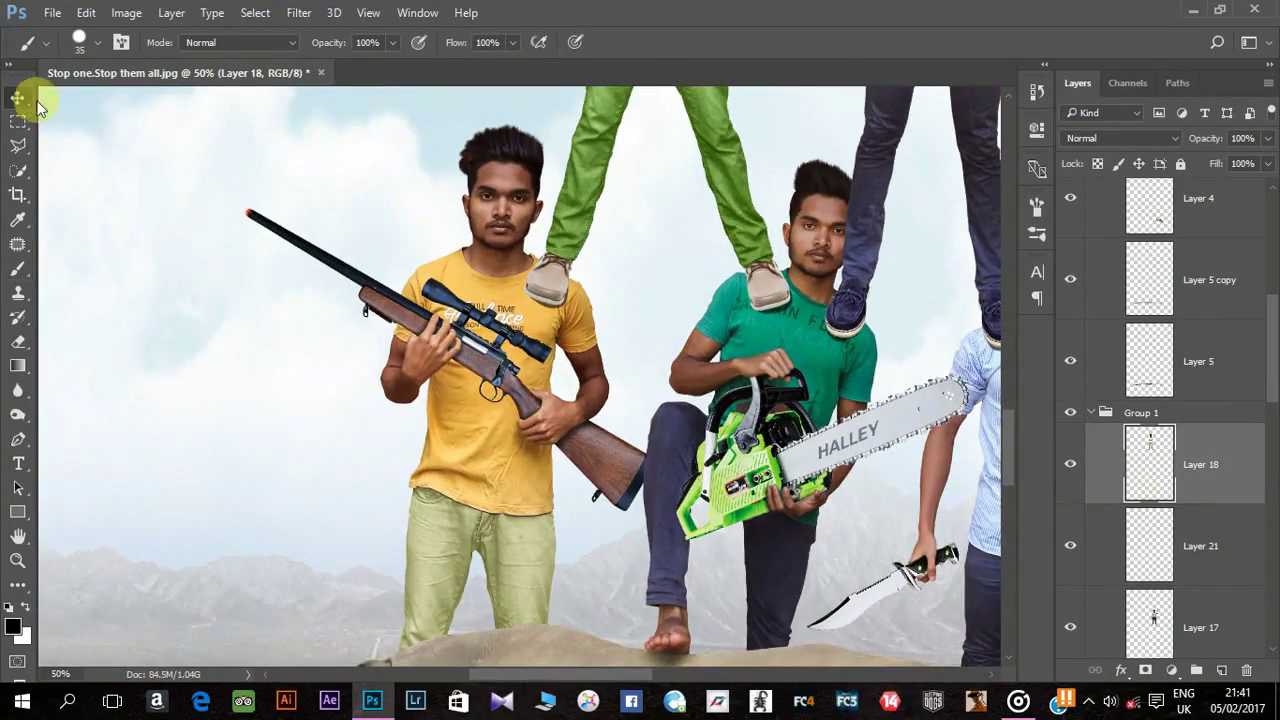
Step: Dodge the yellow-shirt man's right forearm and shoulder-to-head area at 55% midtones
click(17, 414)
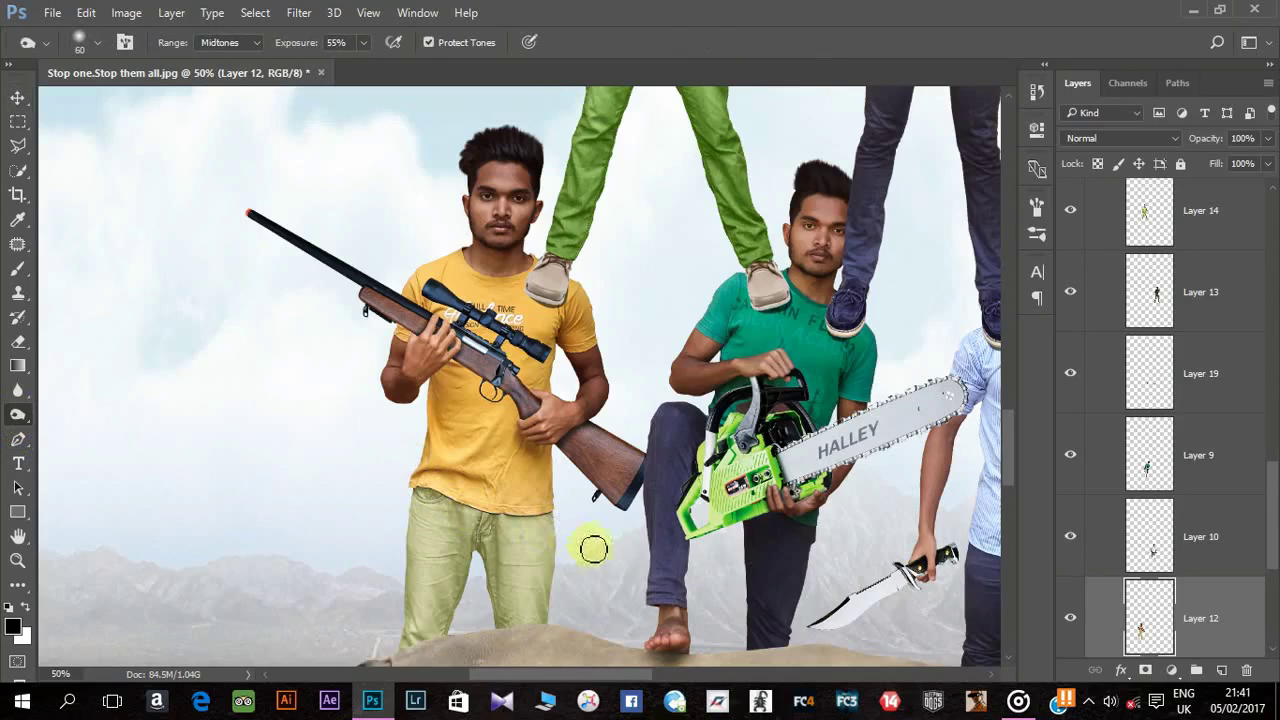
key(bracketleft)
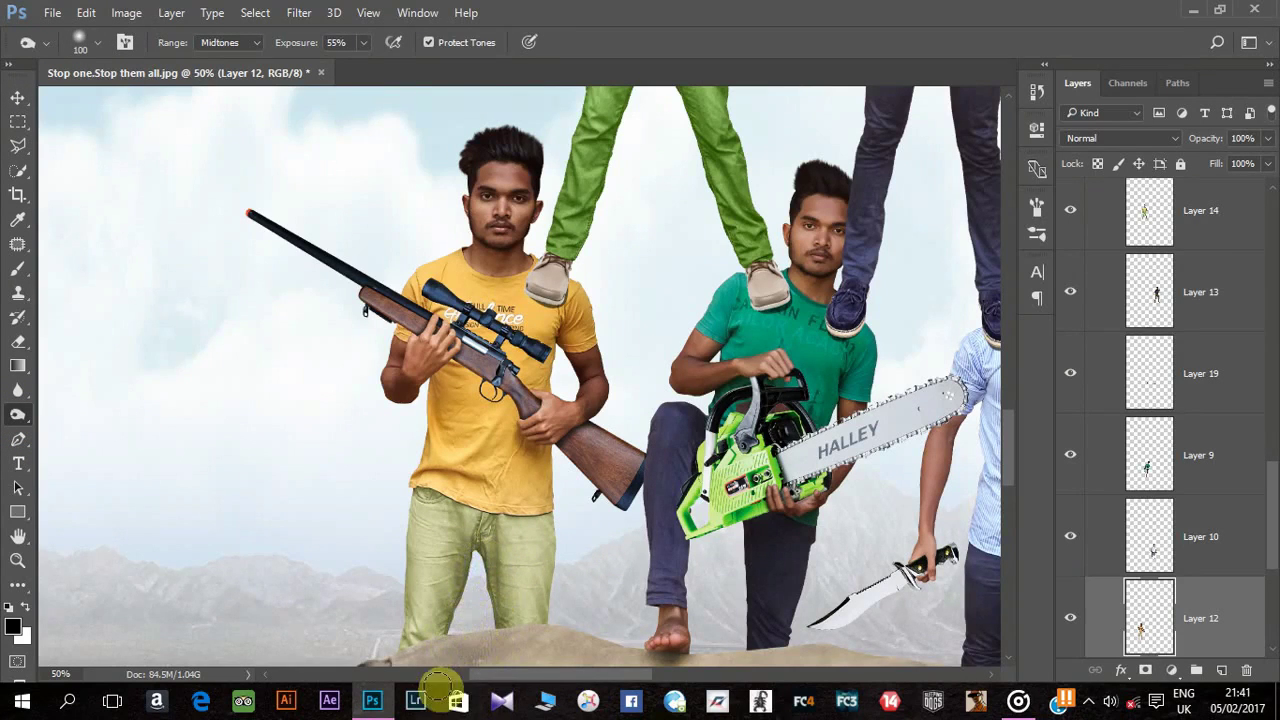
key(bracketleft)
key(bracketleft)
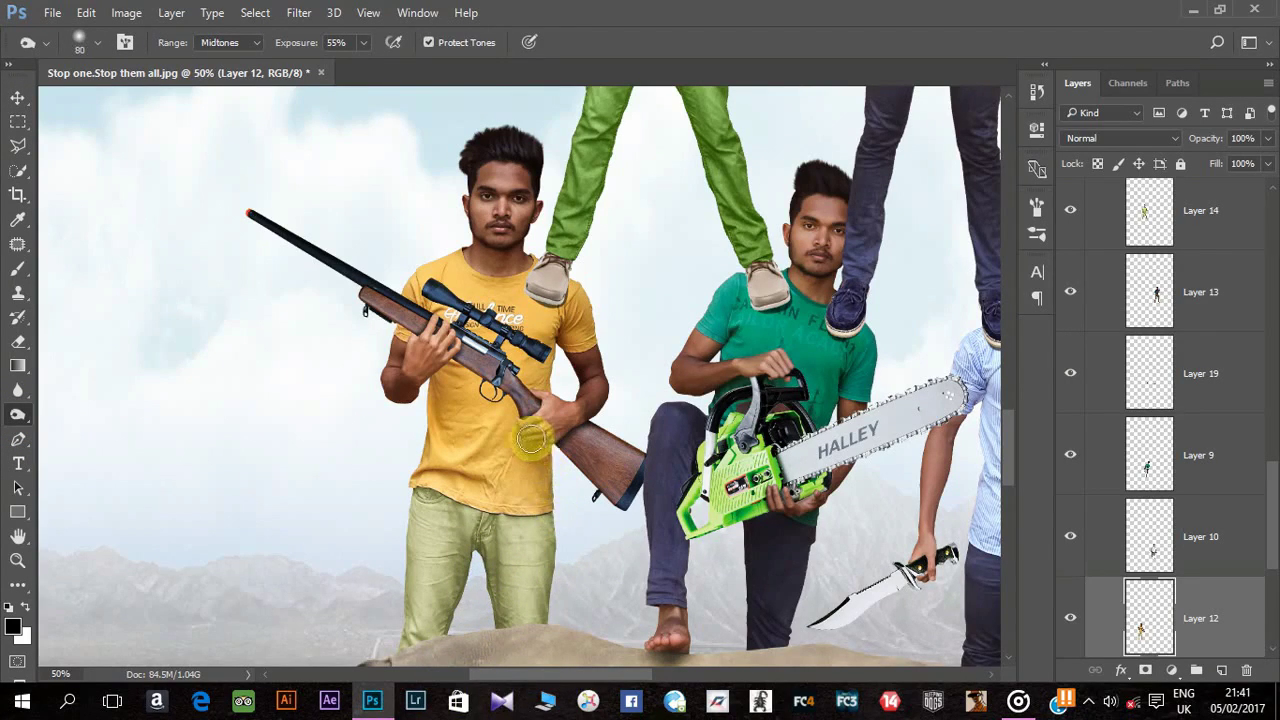
drag(600, 400, 562, 334)
key(bracketleft)
key(bracketleft)
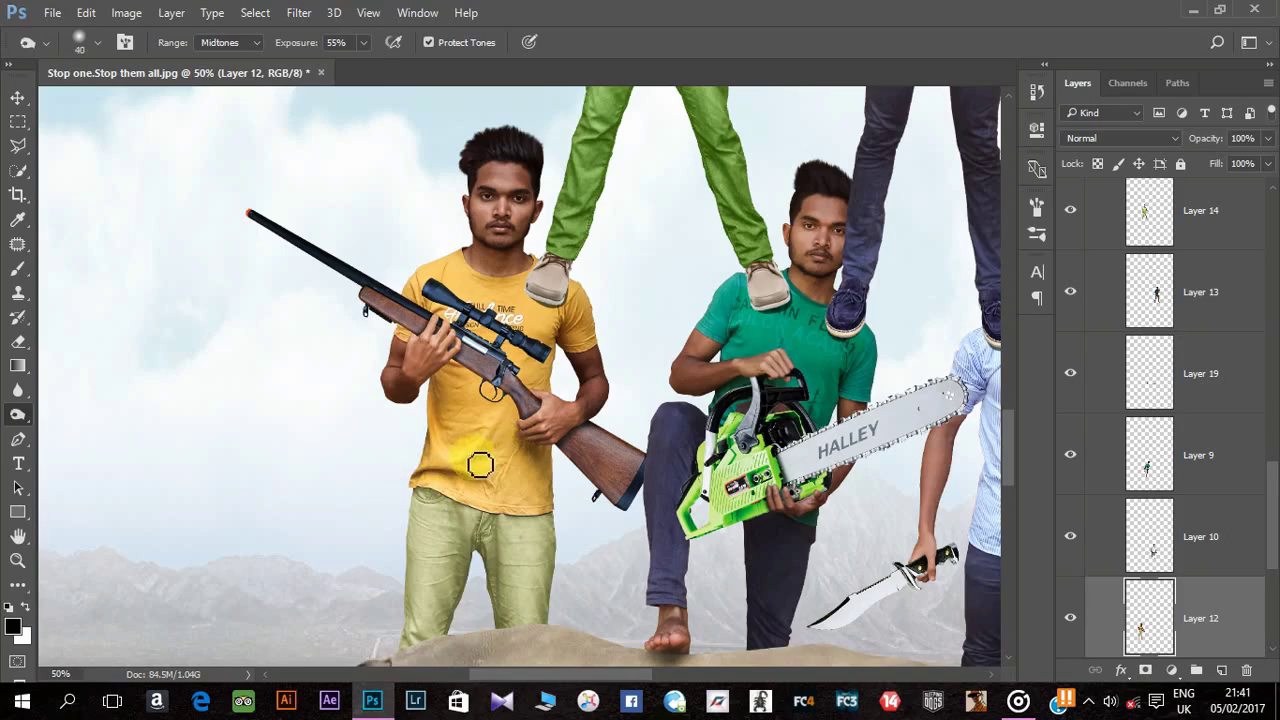
drag(441, 567, 411, 445)
key(bracketright)
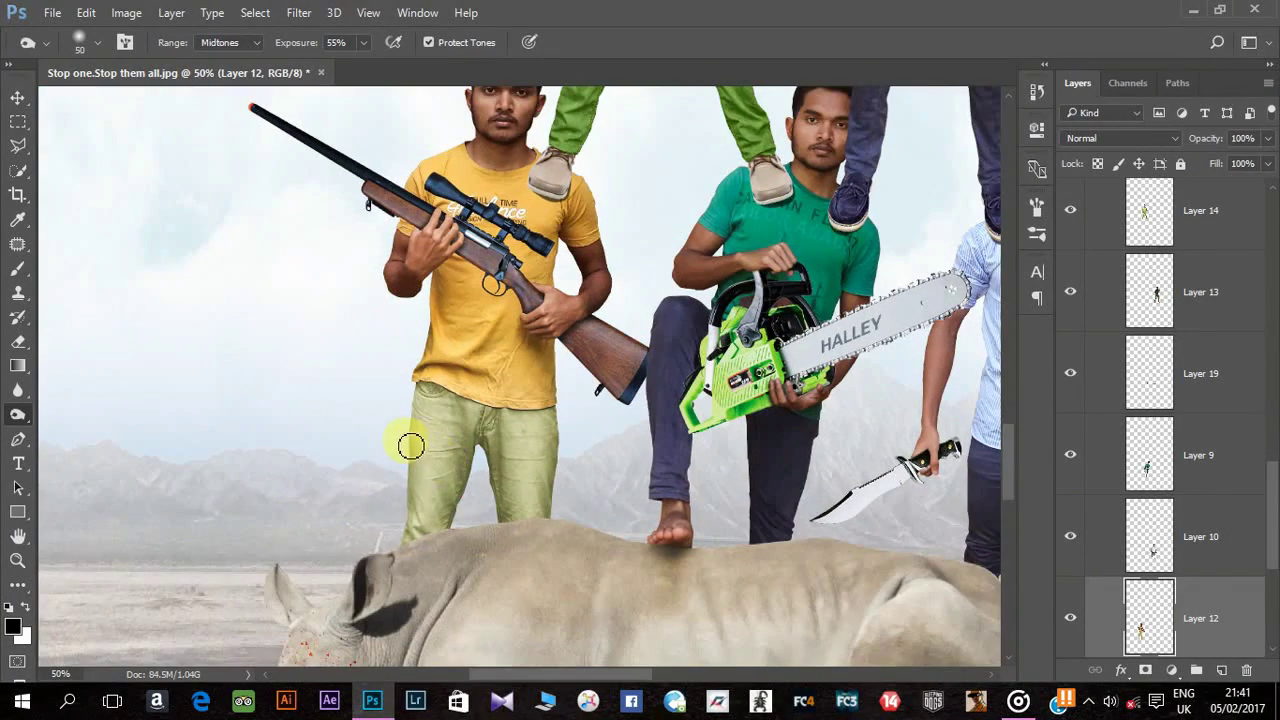
drag(461, 403, 469, 588)
key(bracketright)
key(bracketright)
key(bracketright)
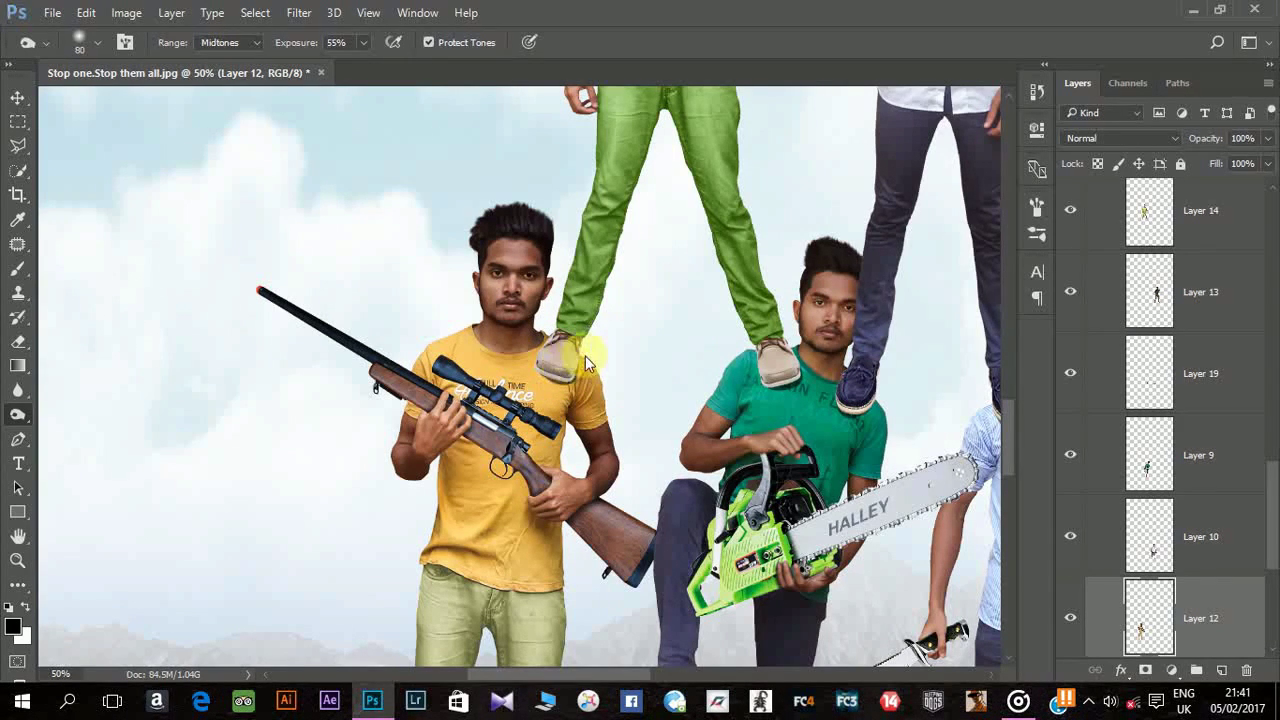
drag(585, 385, 557, 245)
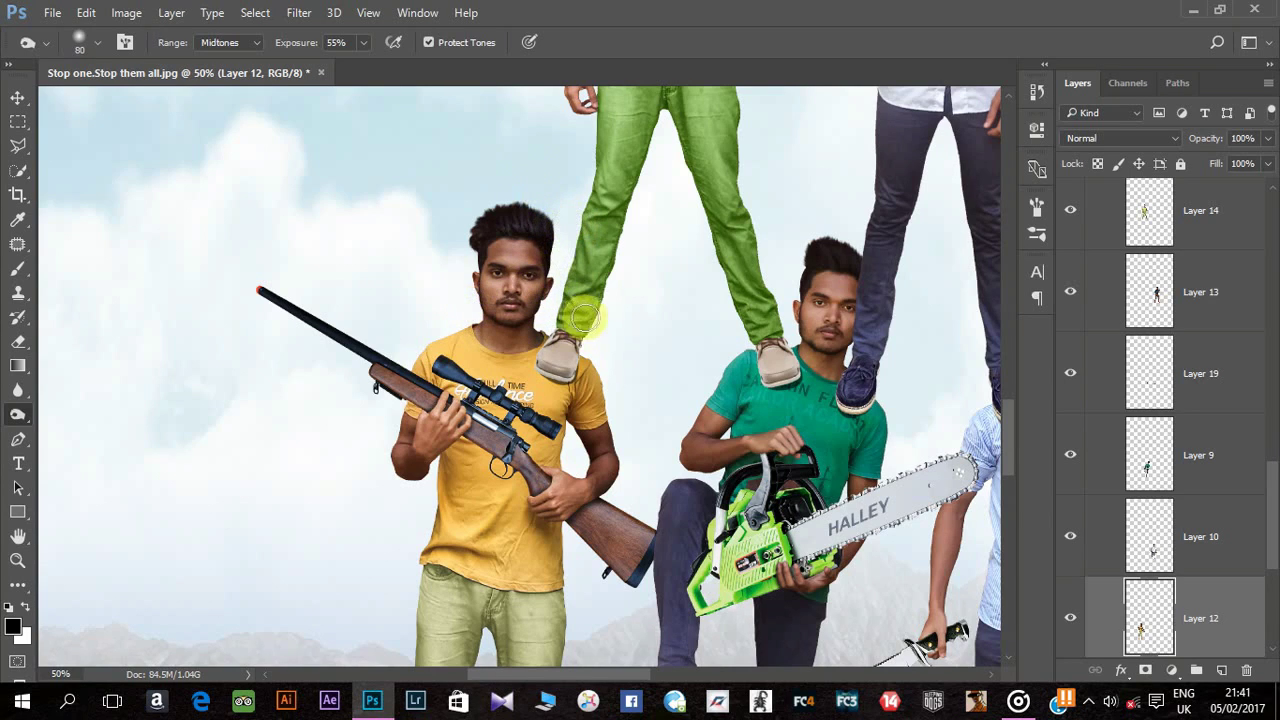
drag(597, 433, 550, 322)
Step: Dodge his right trouser leg and face, mouth to forehead, with a smaller brush
right_click(18, 413)
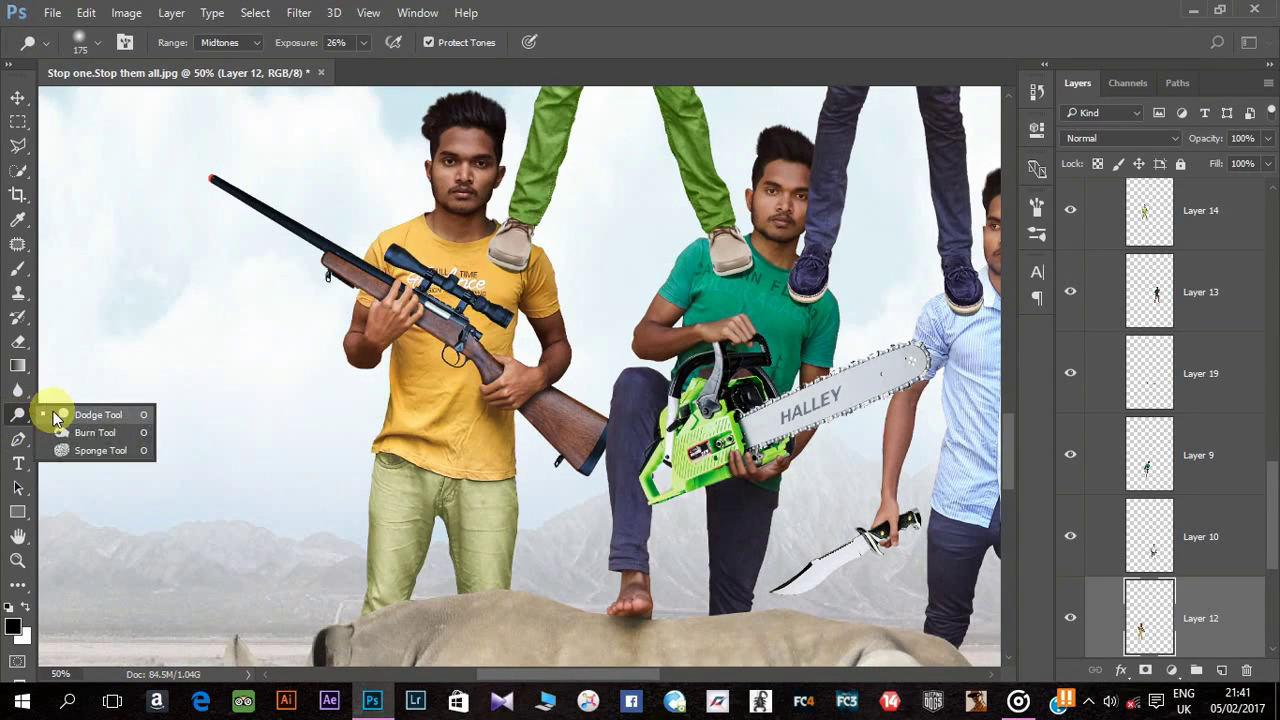
click(100, 414)
key(bracketleft)
key(bracketleft)
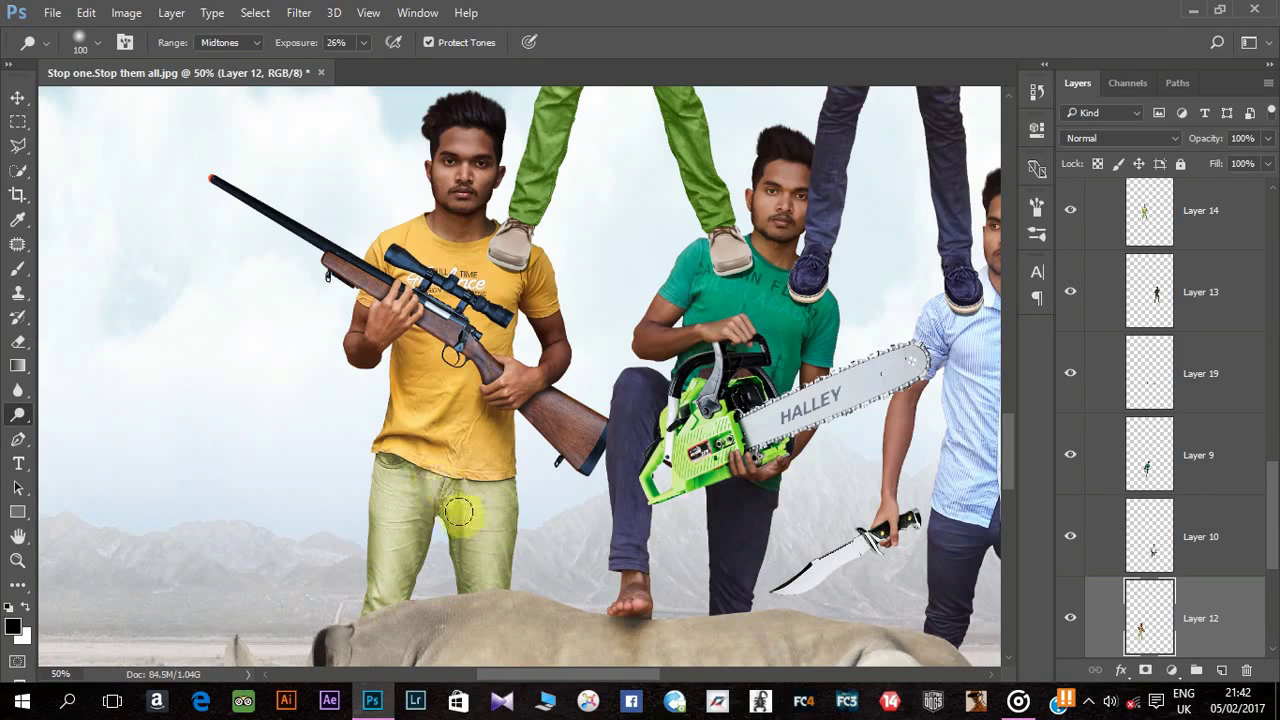
mouse_move(459, 512)
mouse_down()
mouse_move(459, 432)
mouse_move(426, 348)
mouse_up()
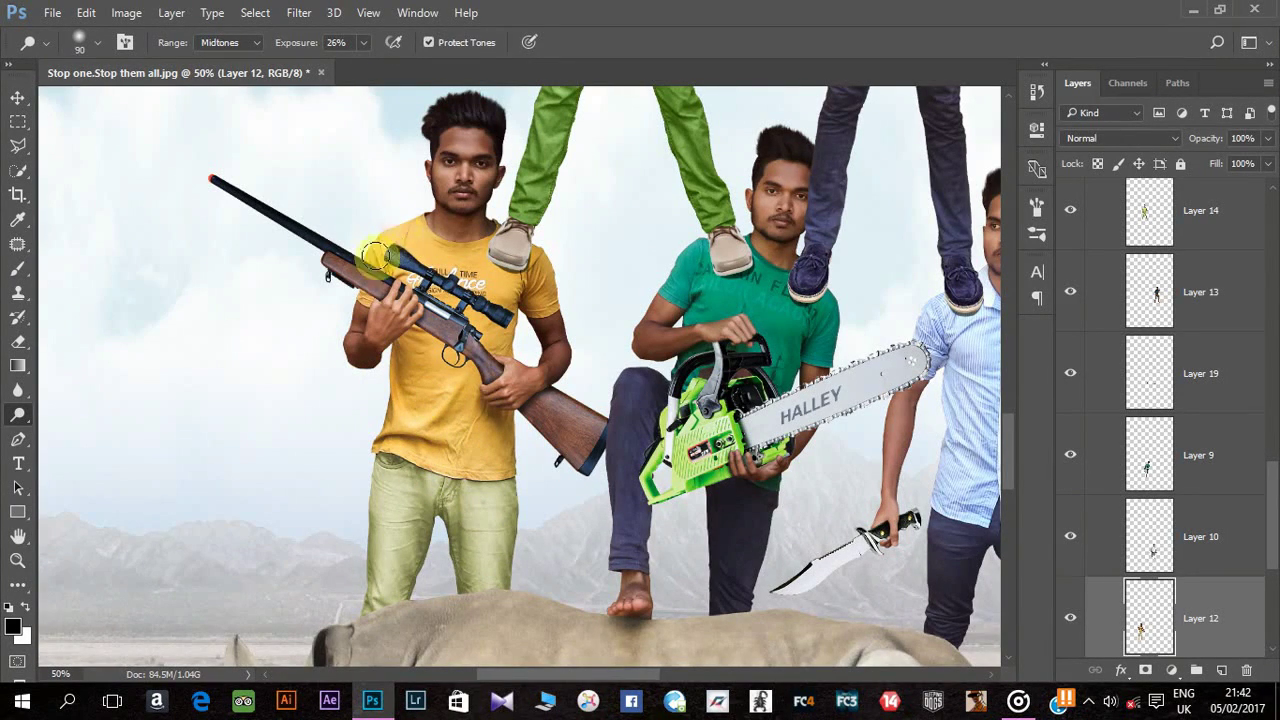
key(bracketleft)
drag(440, 218, 461, 347)
key(bracketleft)
key(bracketleft)
key(bracketleft)
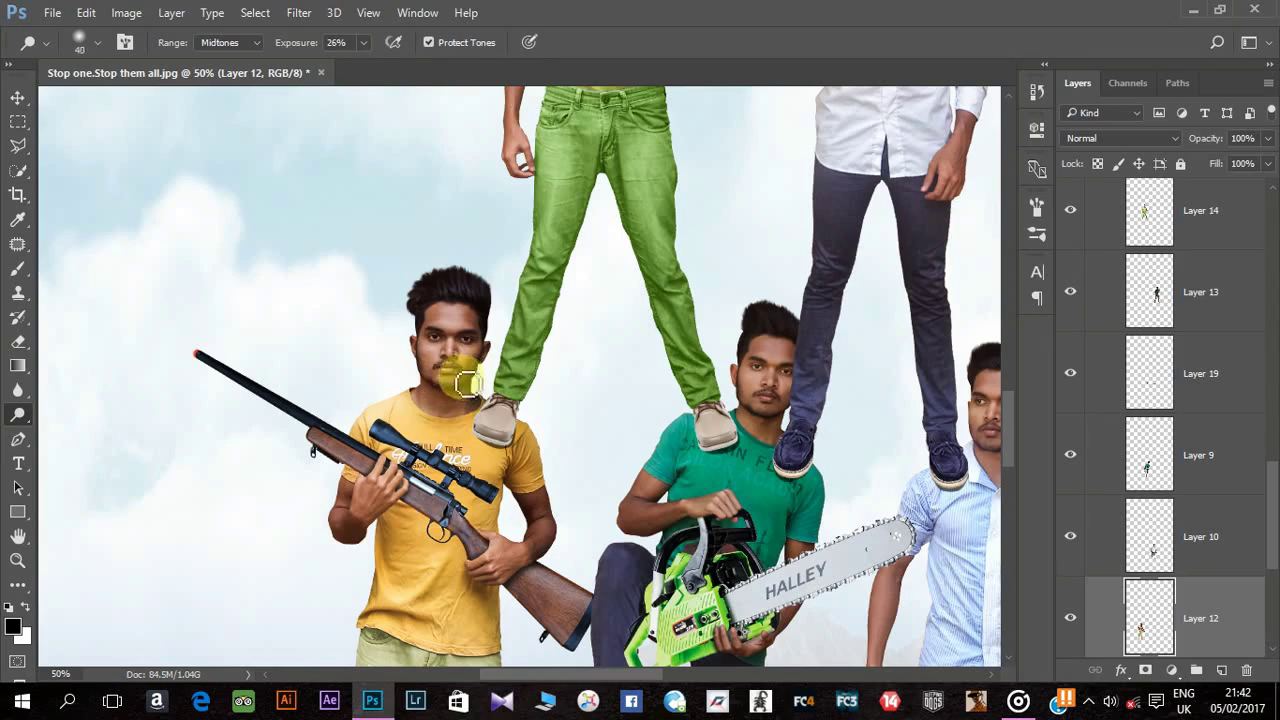
drag(463, 380, 456, 327)
key(bracketright)
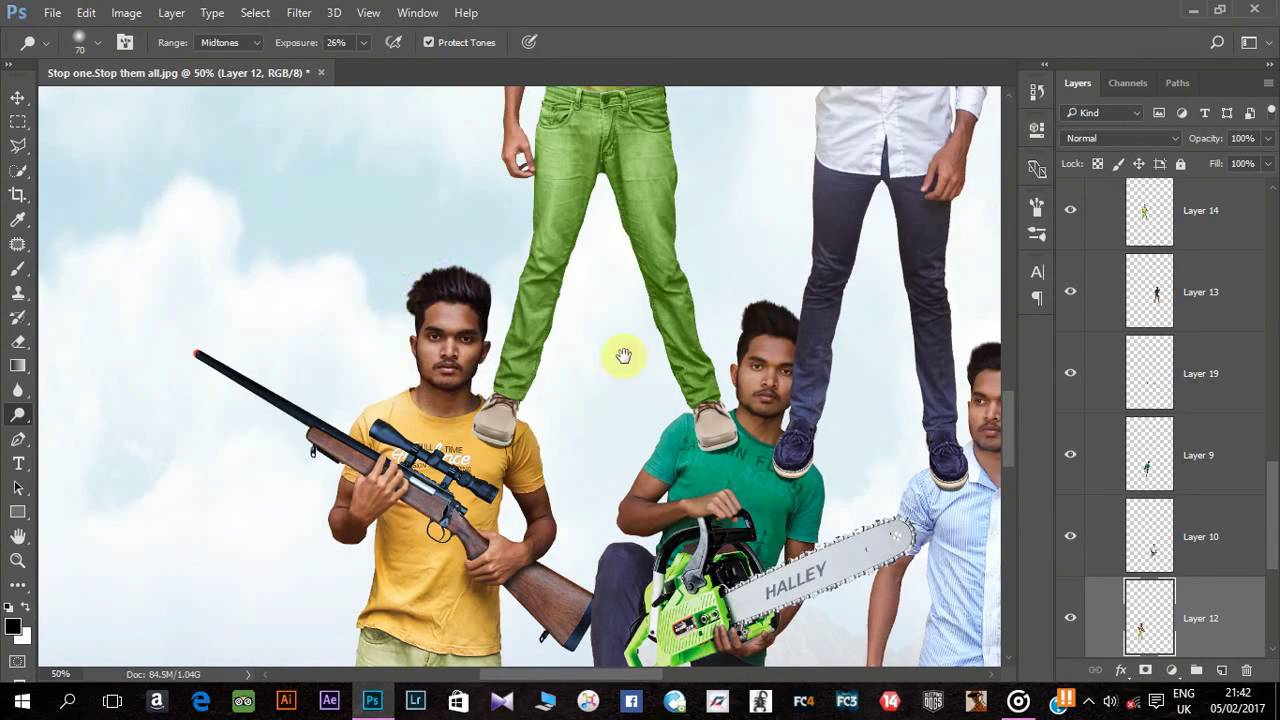
drag(623, 356, 370, 186)
click(17, 97)
Step: On Layer 9, dodge the chainsaw man's neck and jaw
click(483, 352)
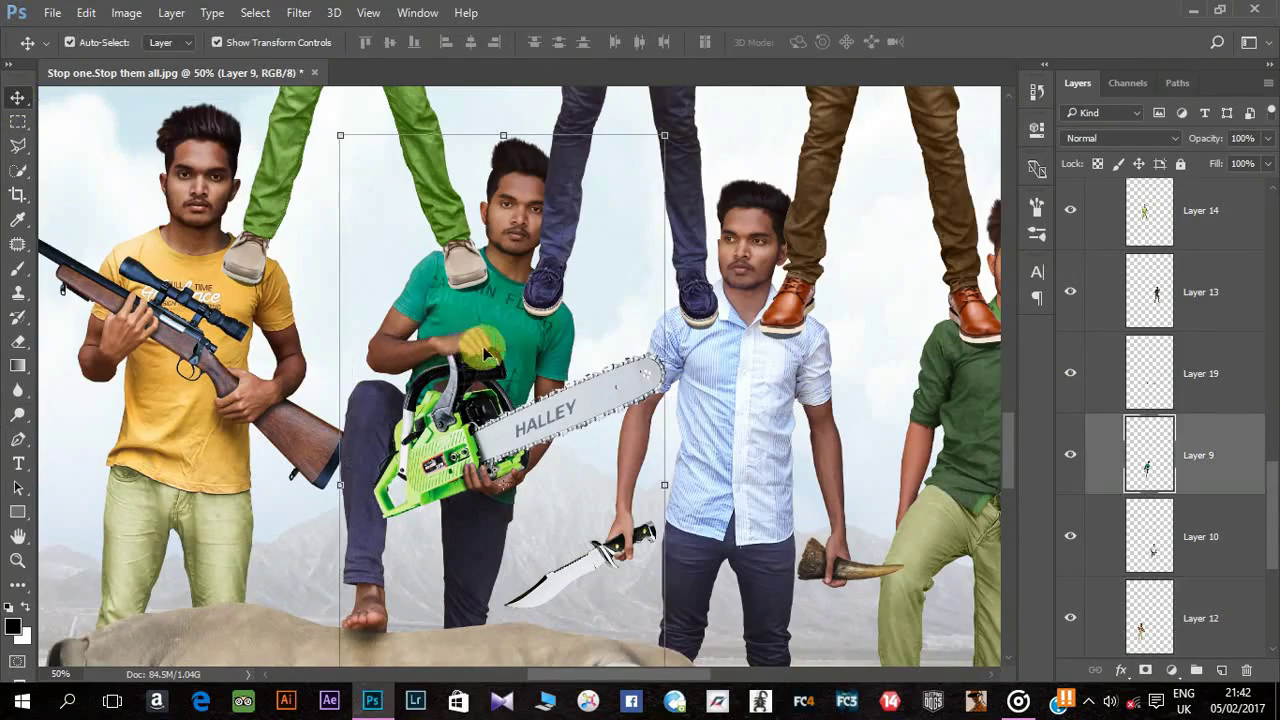
click(16, 414)
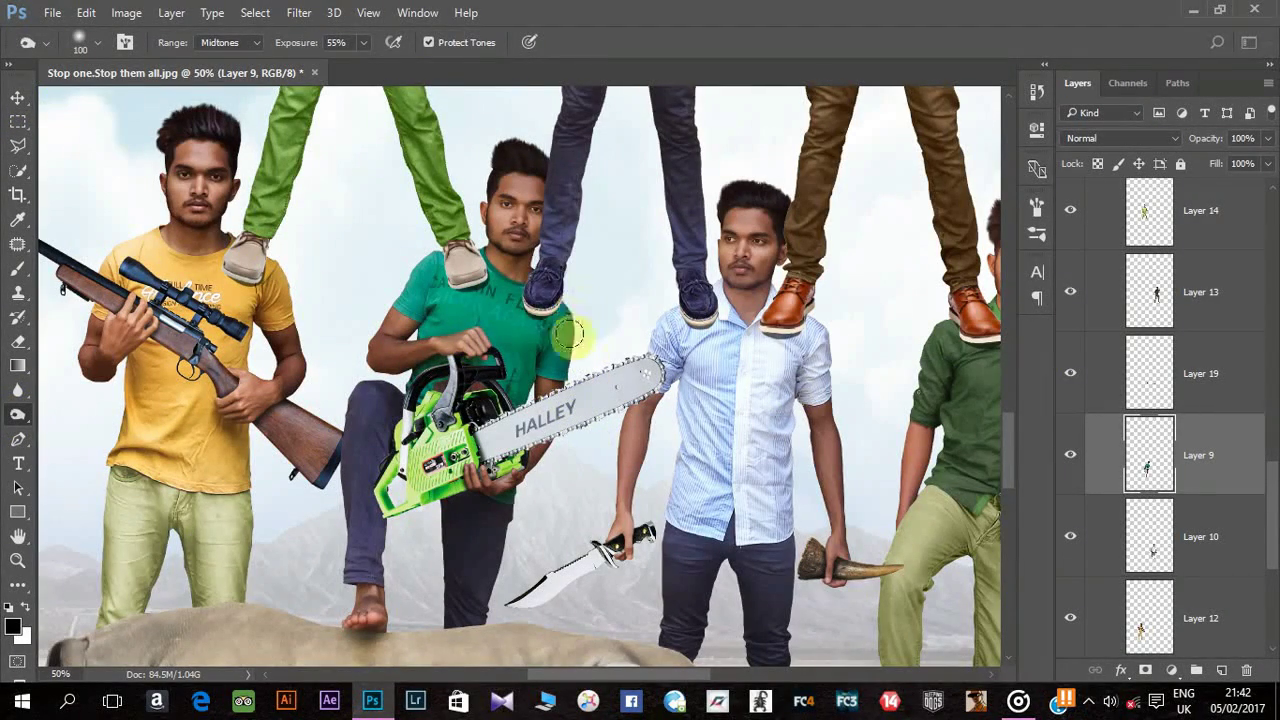
mouse_move(569, 336)
mouse_down()
mouse_move(534, 262)
mouse_move(554, 231)
mouse_move(485, 263)
mouse_move(400, 625)
mouse_move(503, 489)
mouse_up()
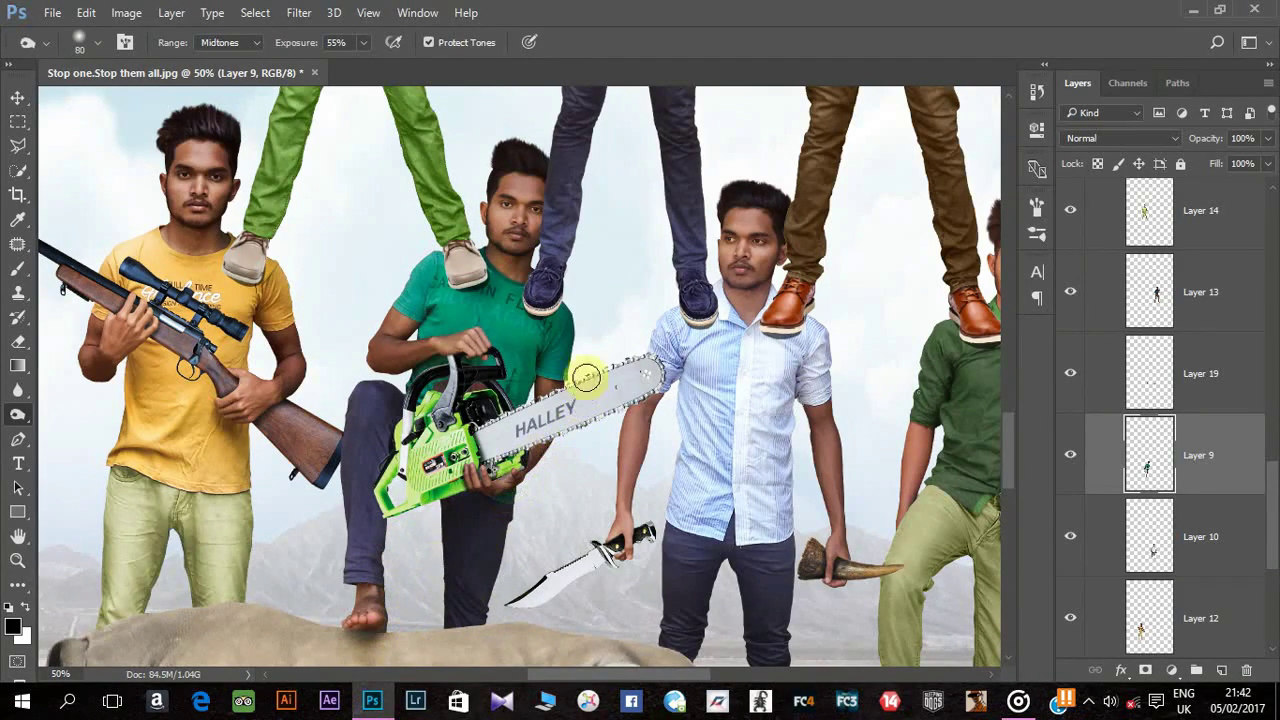
Step: Burn the chainsaw man's jeans leg down to the foot, plus his arm, face and hair
drag(18, 414, 80, 438)
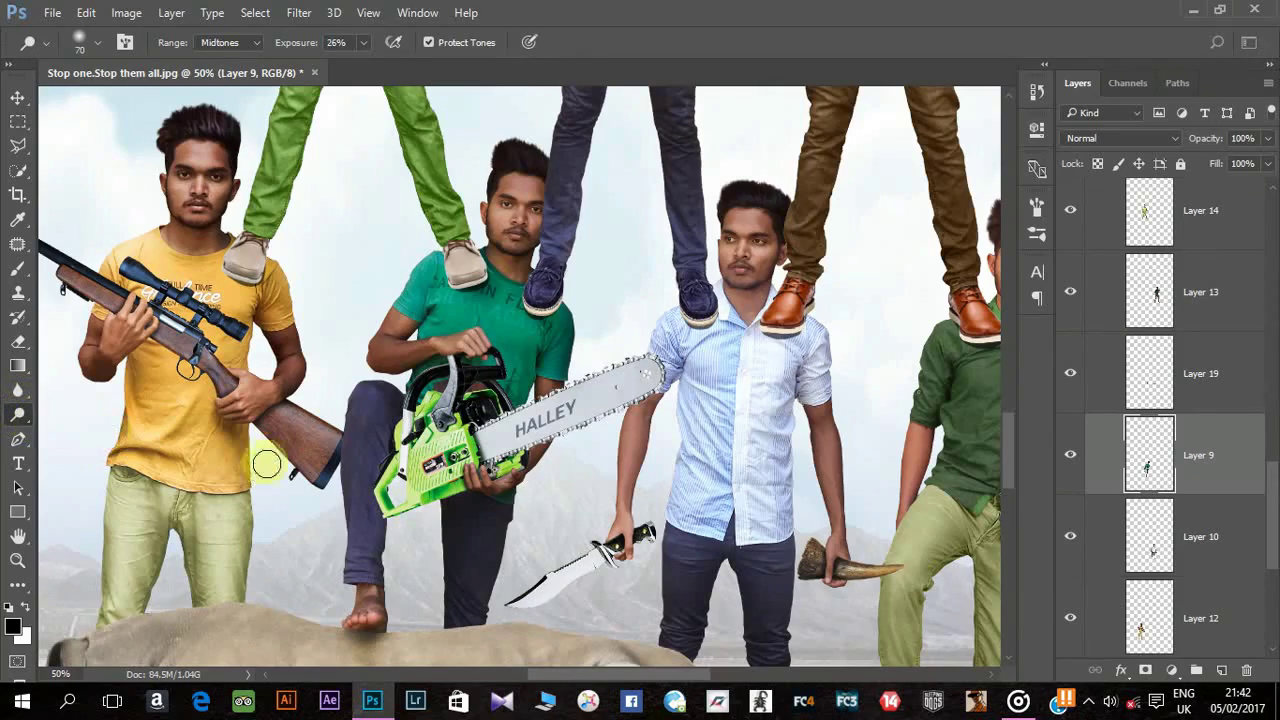
mouse_move(363, 409)
mouse_down()
mouse_move(366, 610)
mouse_move(455, 355)
mouse_move(406, 345)
mouse_up()
key(bracketleft)
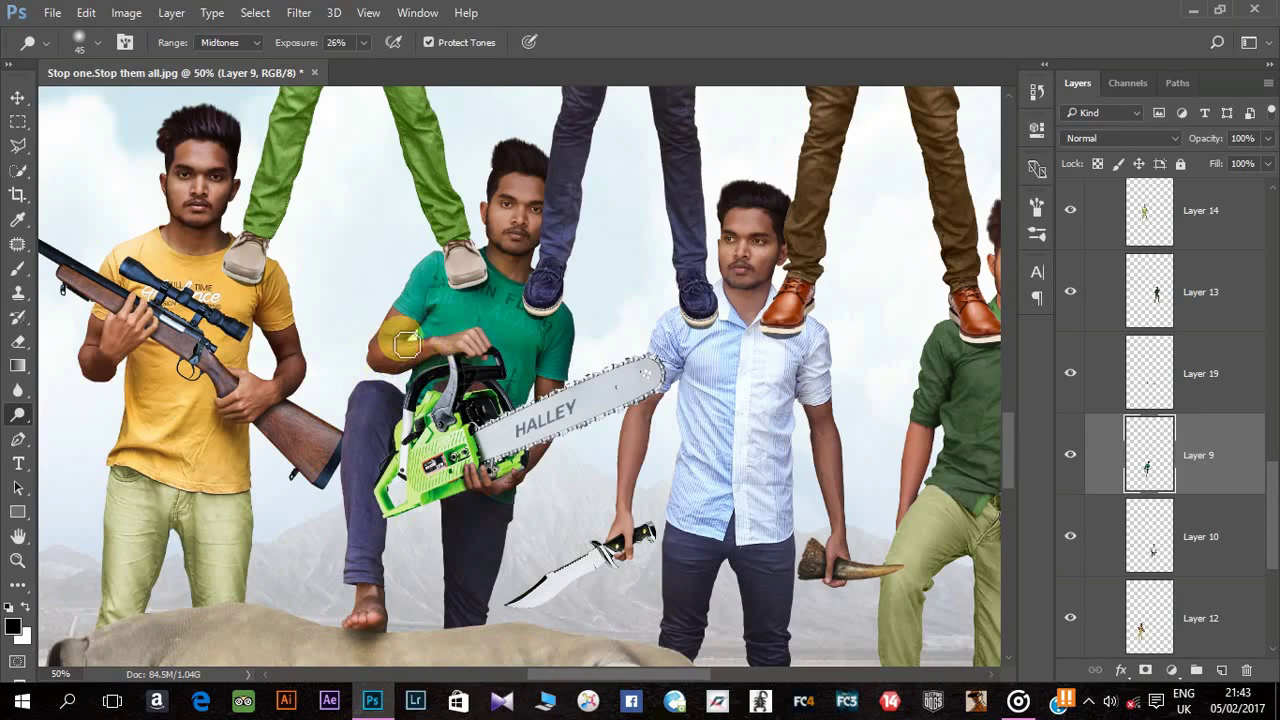
key(bracketright)
key(bracketright)
key(bracketright)
drag(515, 210, 493, 180)
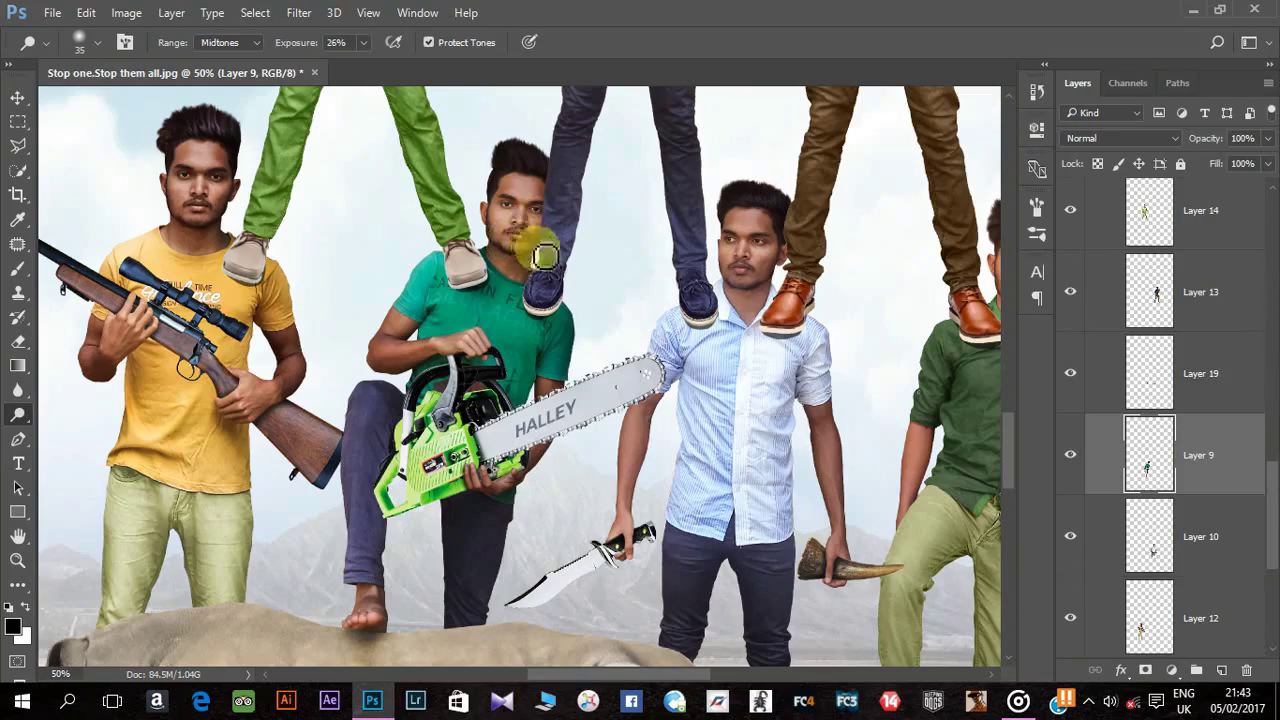
drag(544, 256, 1190, 517)
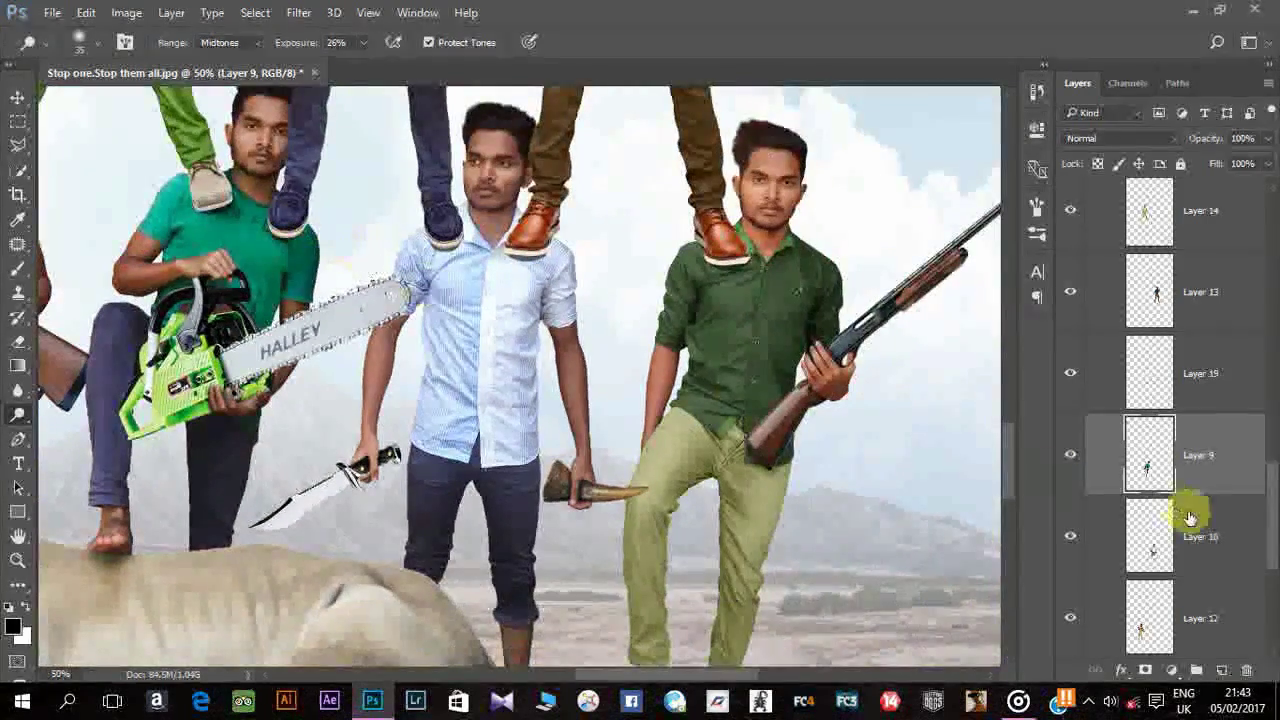
scroll(1190, 540, down, 1)
Step: On Layer 10, dodge the light-blue-shirt man's legs
click(1192, 465)
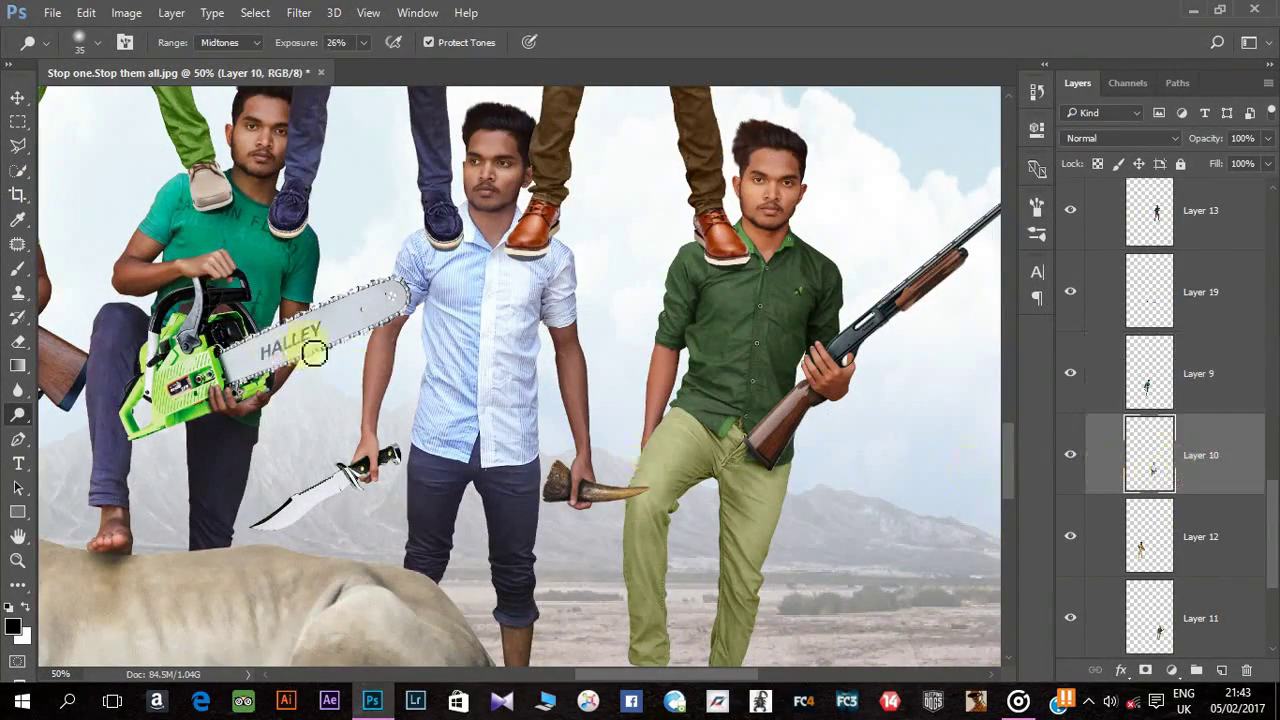
alt+click(12, 420)
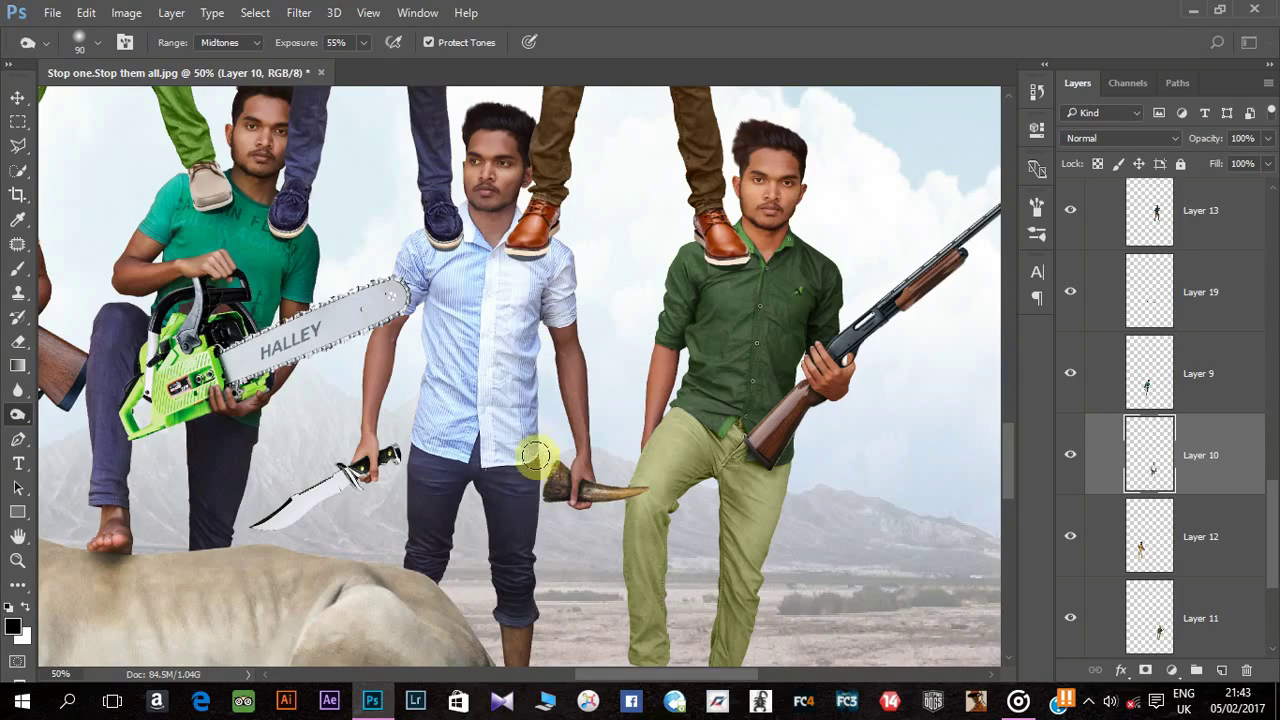
drag(568, 593, 533, 443)
key(bracketleft)
key(bracketleft)
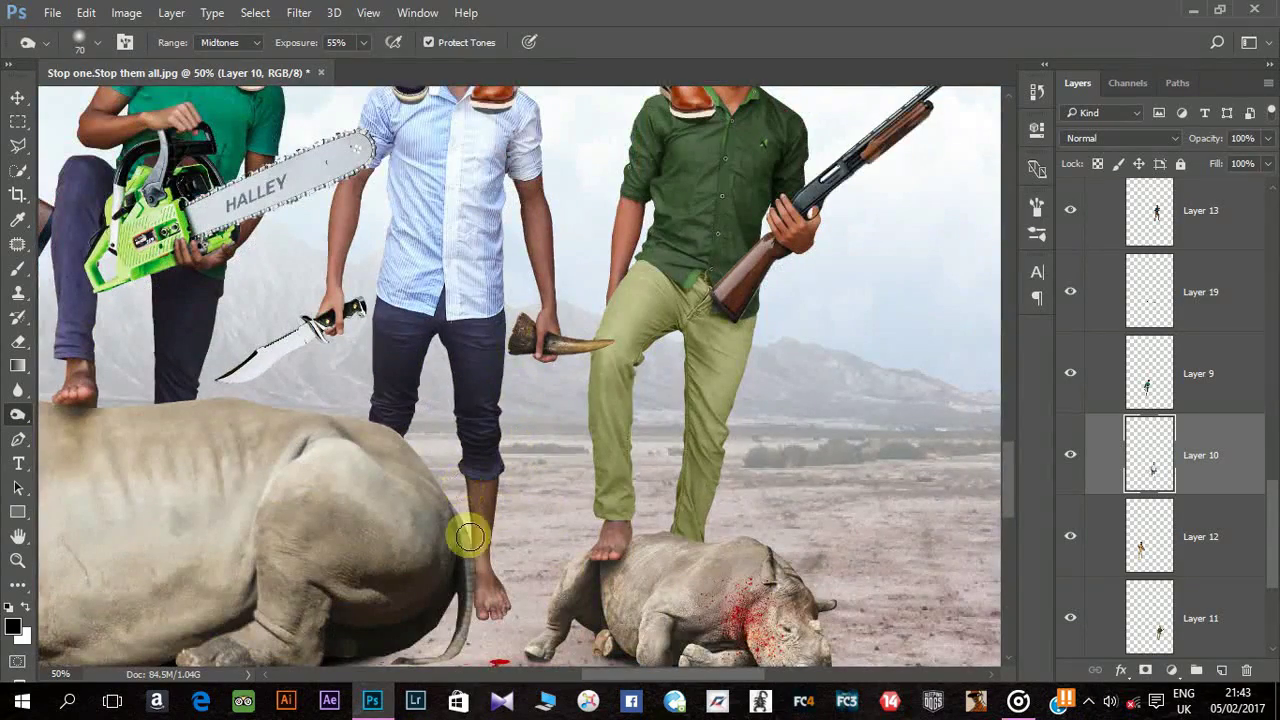
scroll(525, 535, up, 4)
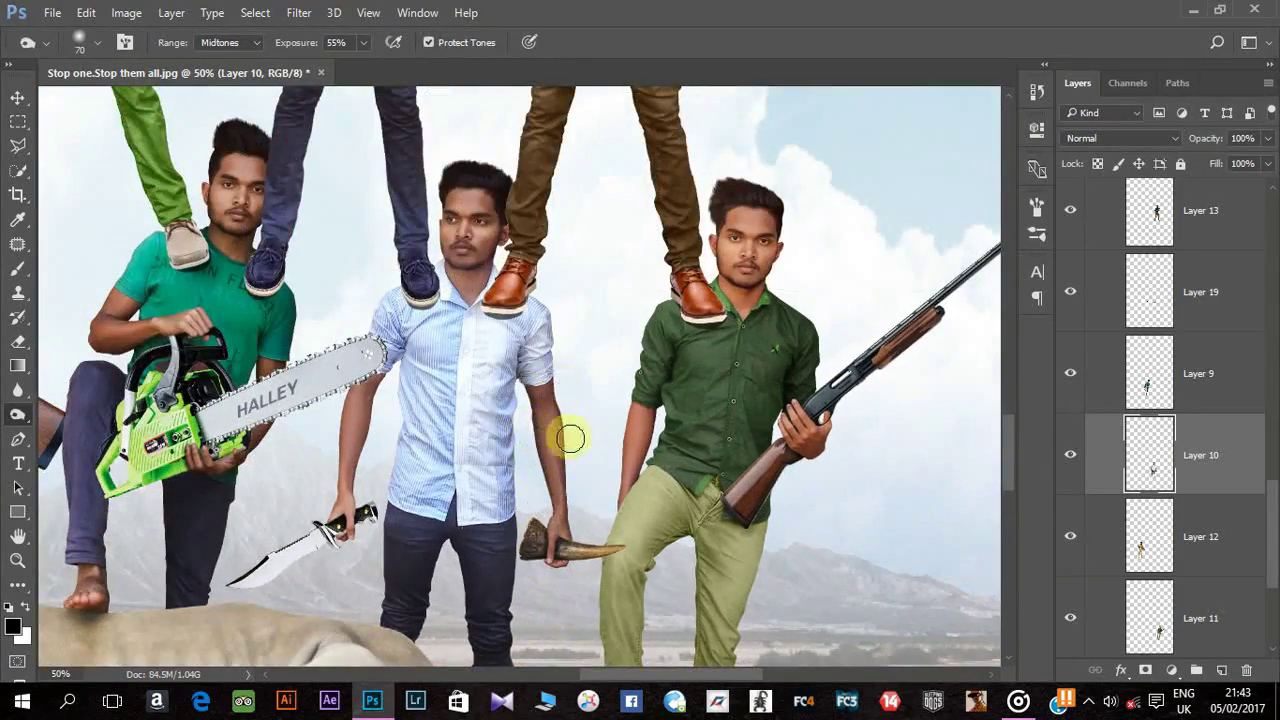
scroll(570, 438, up, 4)
key(bracketright)
key(bracketright)
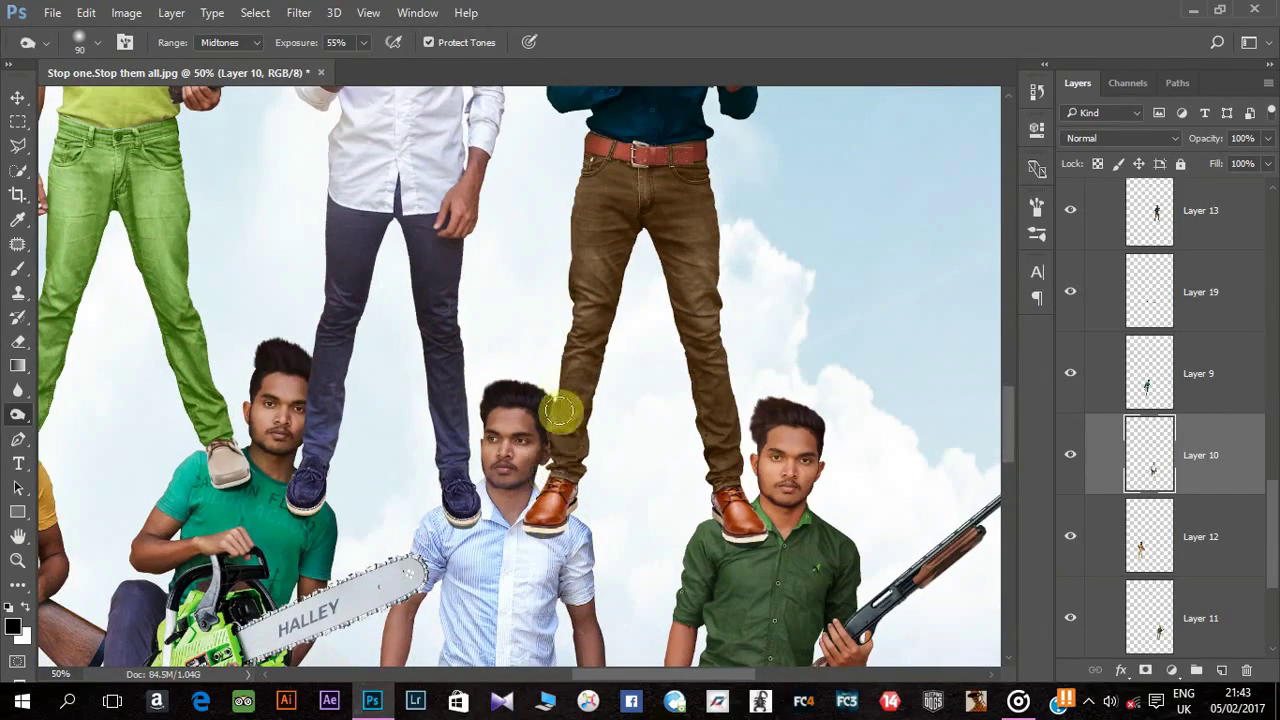
scroll(629, 357, down, 2)
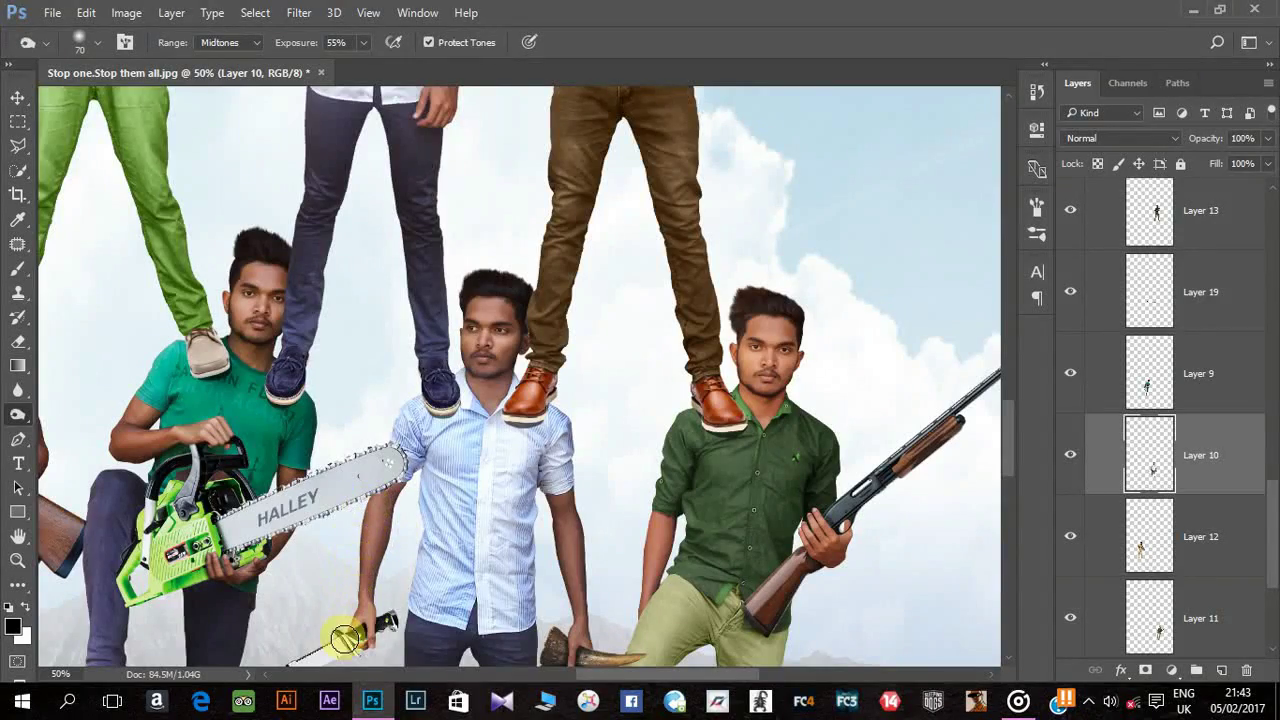
scroll(344, 637, down, 2)
Step: Burn the light-blue-shirt man's face, chin, collar and arm at 26%
right_click(17, 414)
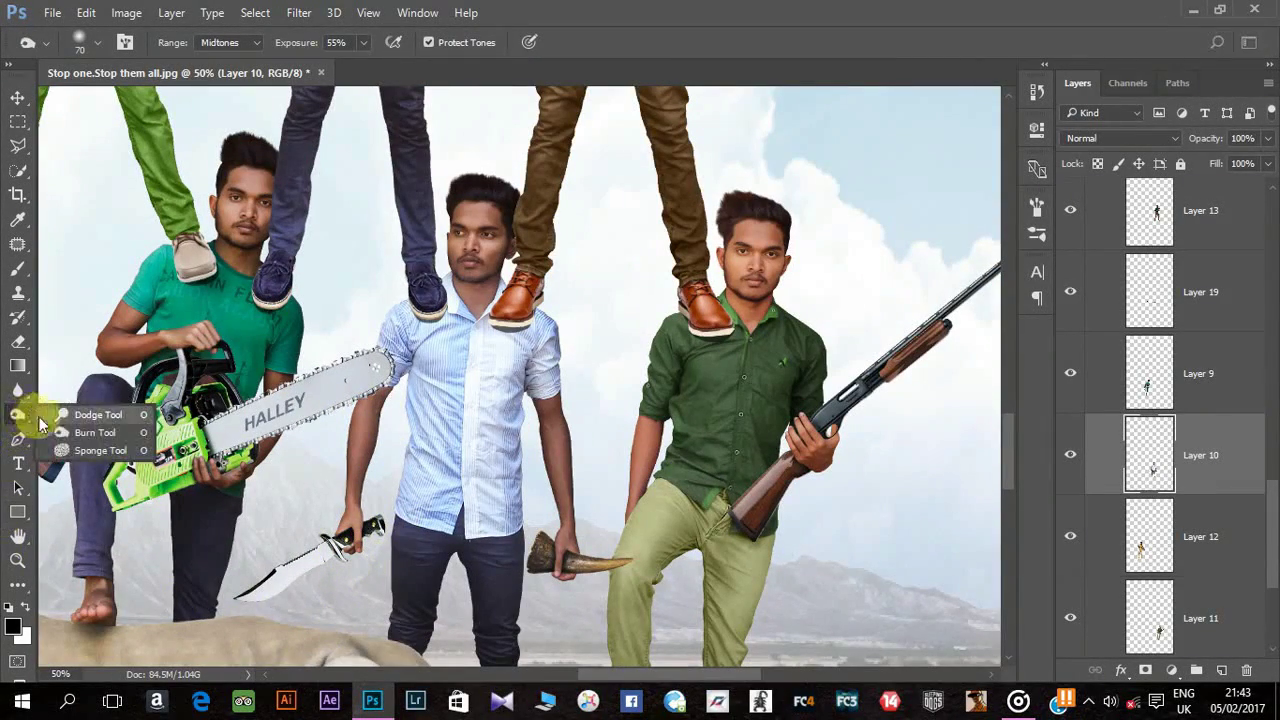
click(70, 428)
key(bracketright)
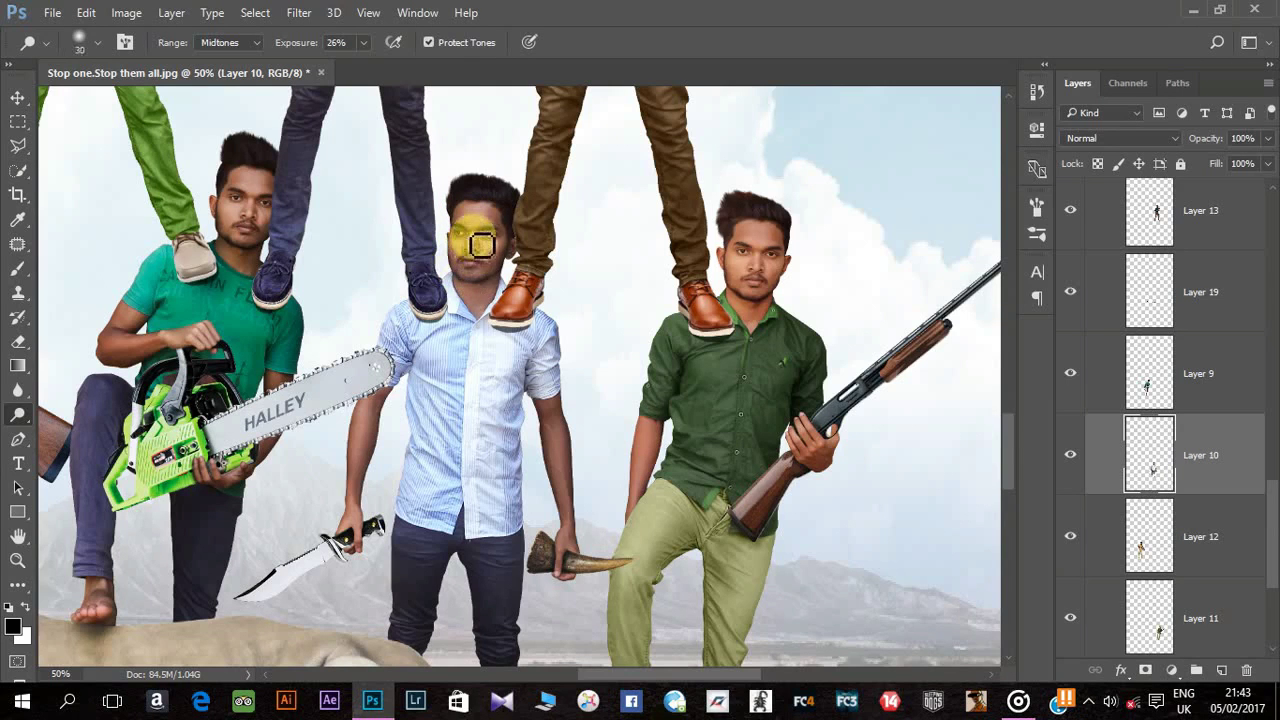
key(bracketright)
drag(471, 277, 496, 320)
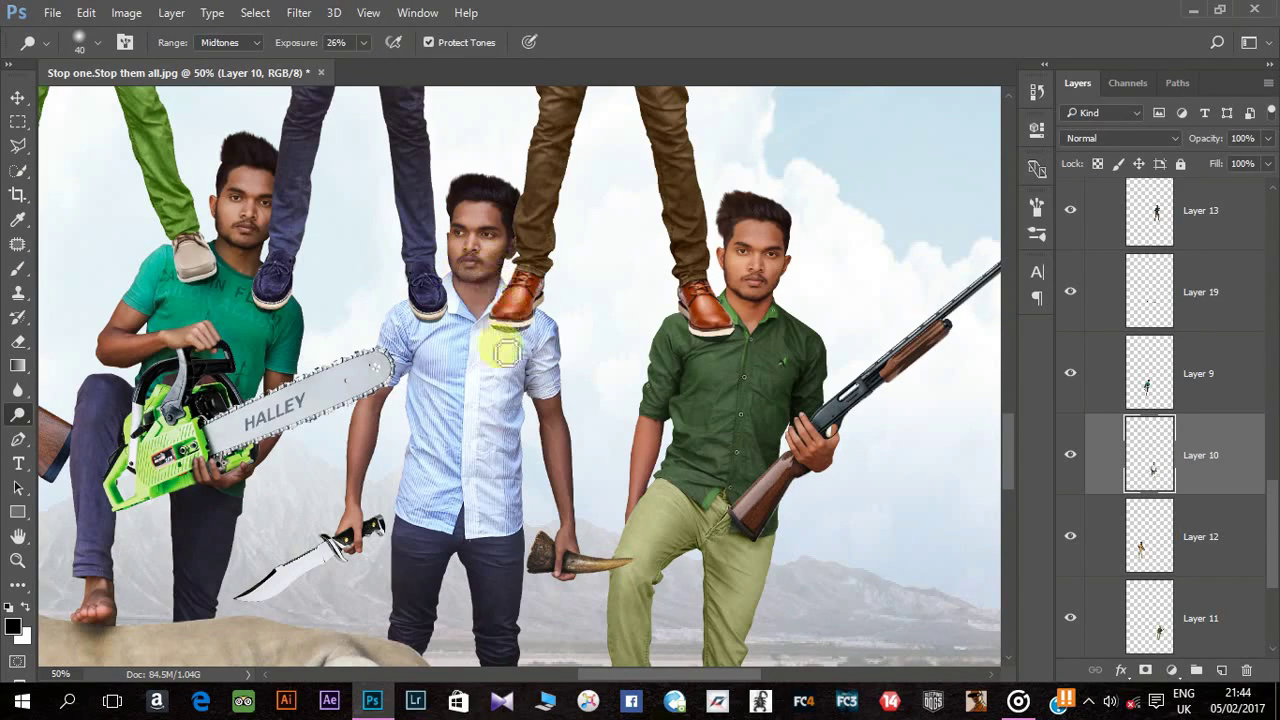
key(bracketright)
key(bracketright)
scroll(540, 343, down, 2)
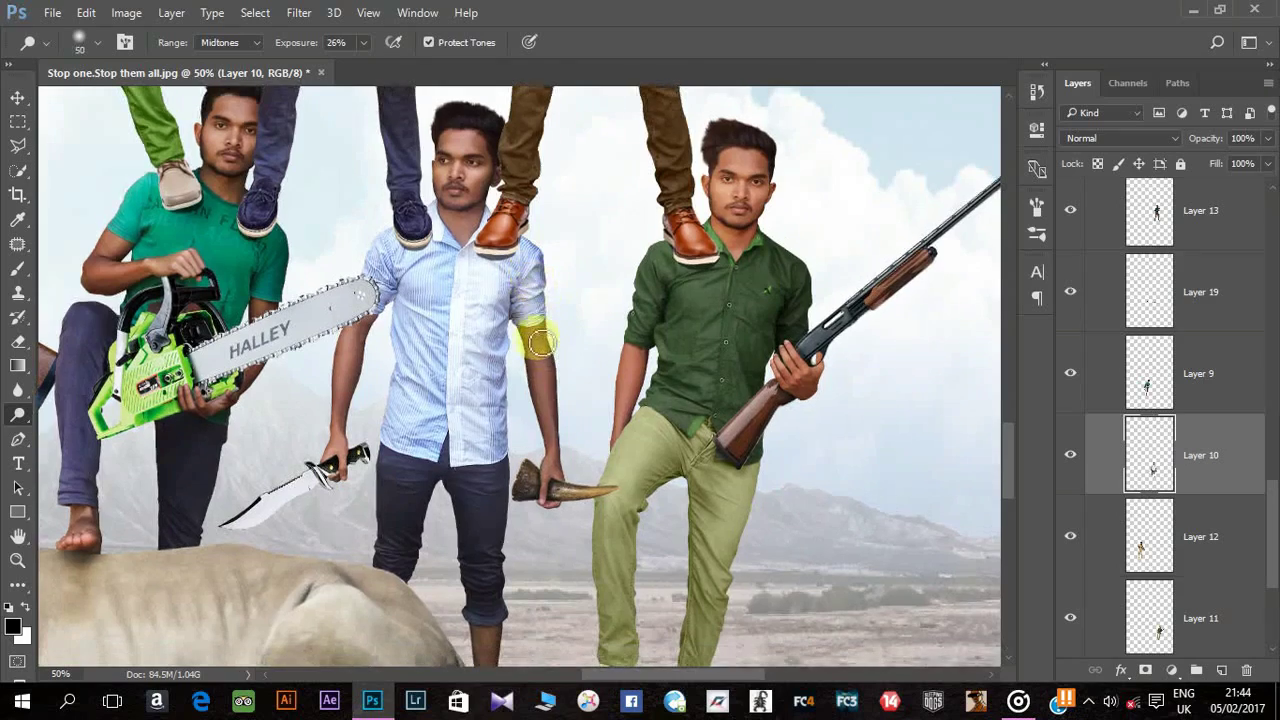
key(bracketleft)
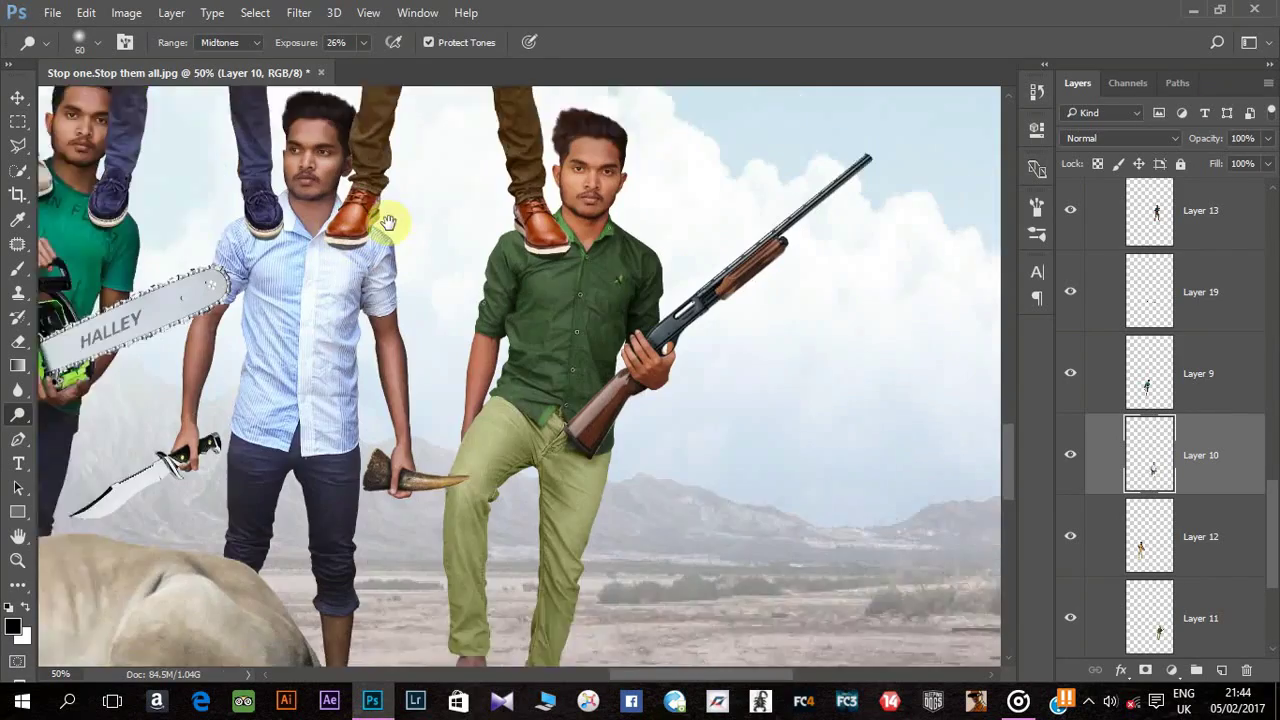
scroll(386, 214, right, 5)
scroll(1200, 528, down, 1)
Step: On Layer 11, burn the rifleman's right arm, trouser legs and neck area
click(1200, 536)
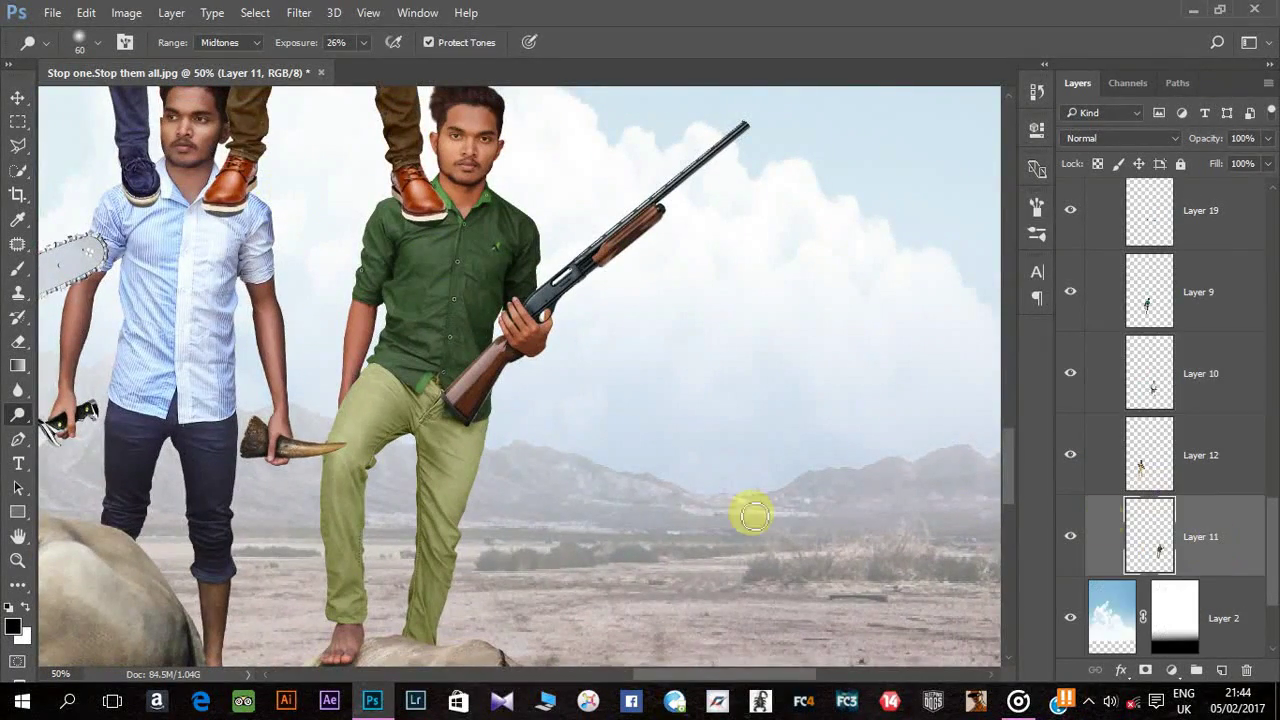
right_click(18, 414)
click(97, 432)
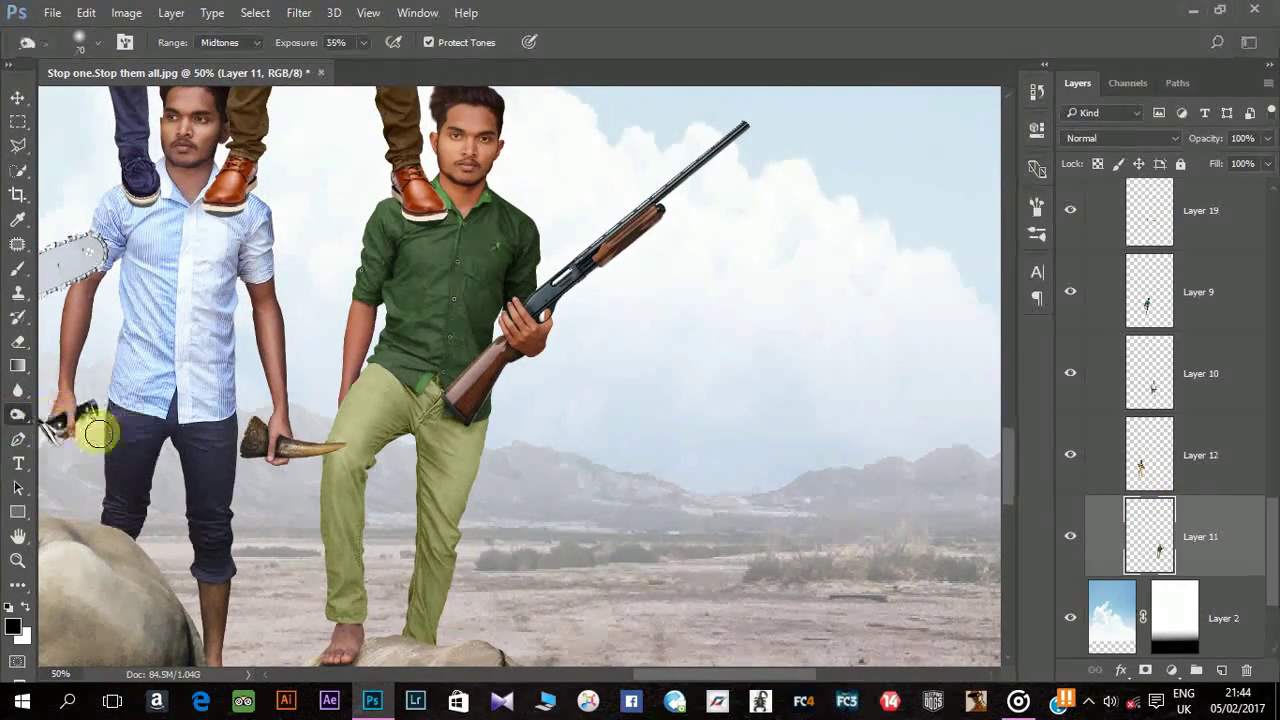
key(bracketleft)
key(bracketleft)
drag(394, 259, 352, 391)
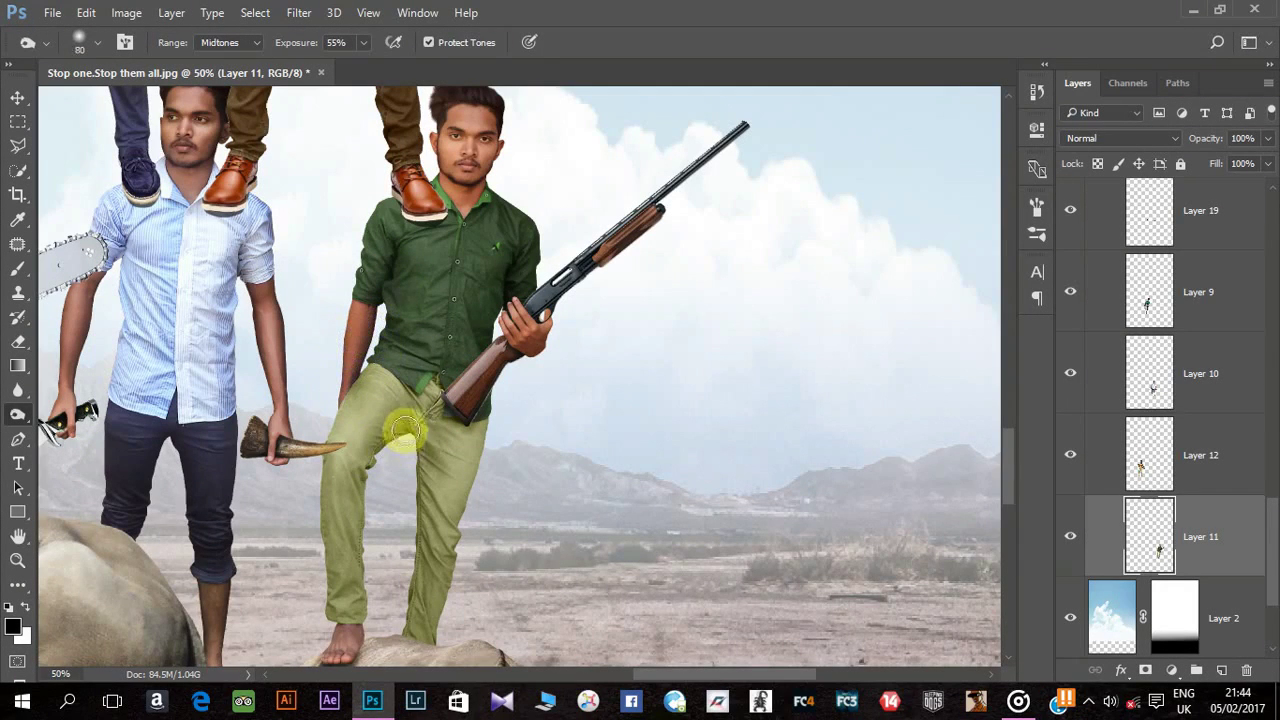
drag(385, 442, 397, 620)
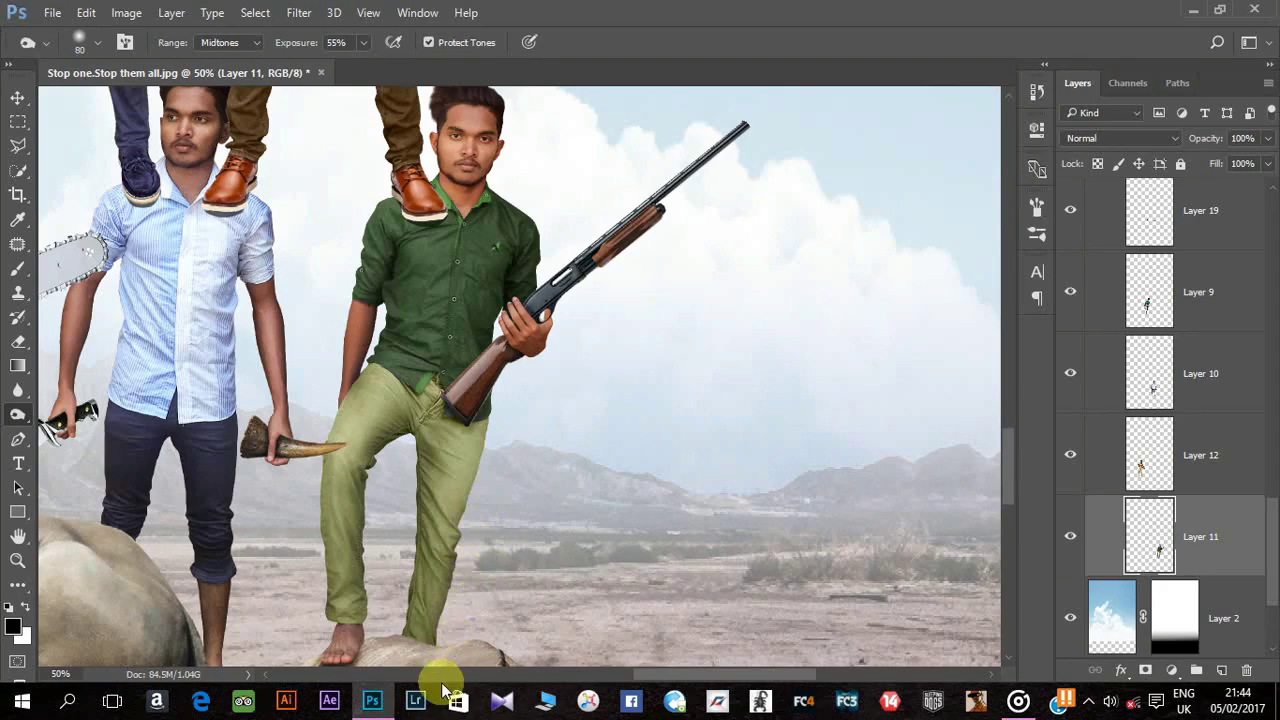
scroll(374, 660, up, 2)
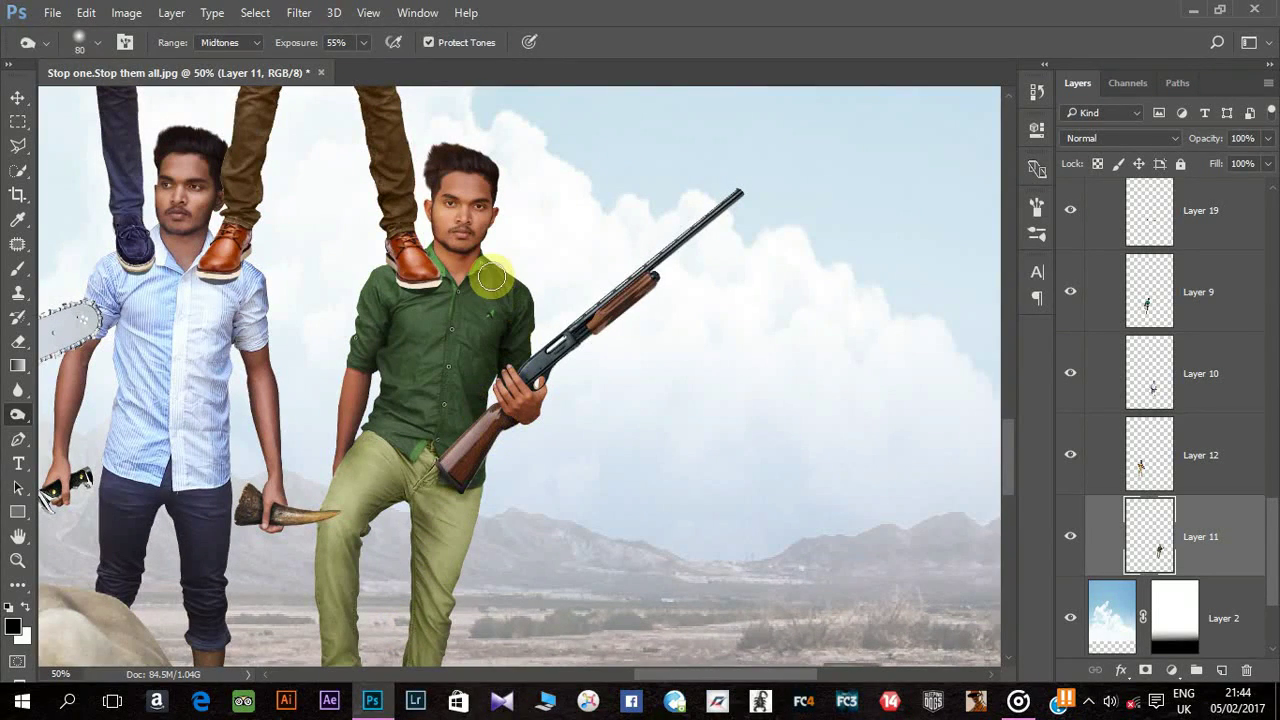
key(bracketright)
key(bracketright)
mouse_move(425, 172)
mouse_down()
mouse_move(429, 229)
mouse_move(453, 258)
mouse_move(429, 337)
mouse_up()
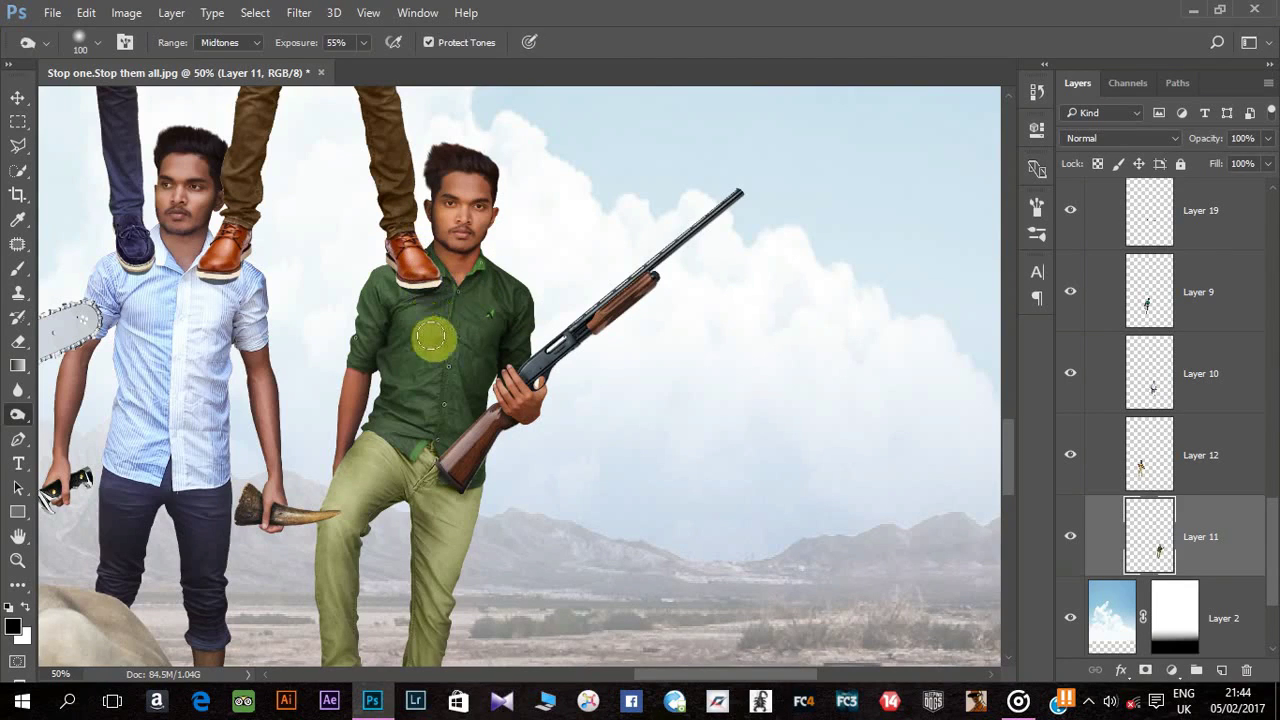
scroll(508, 280, down, 1)
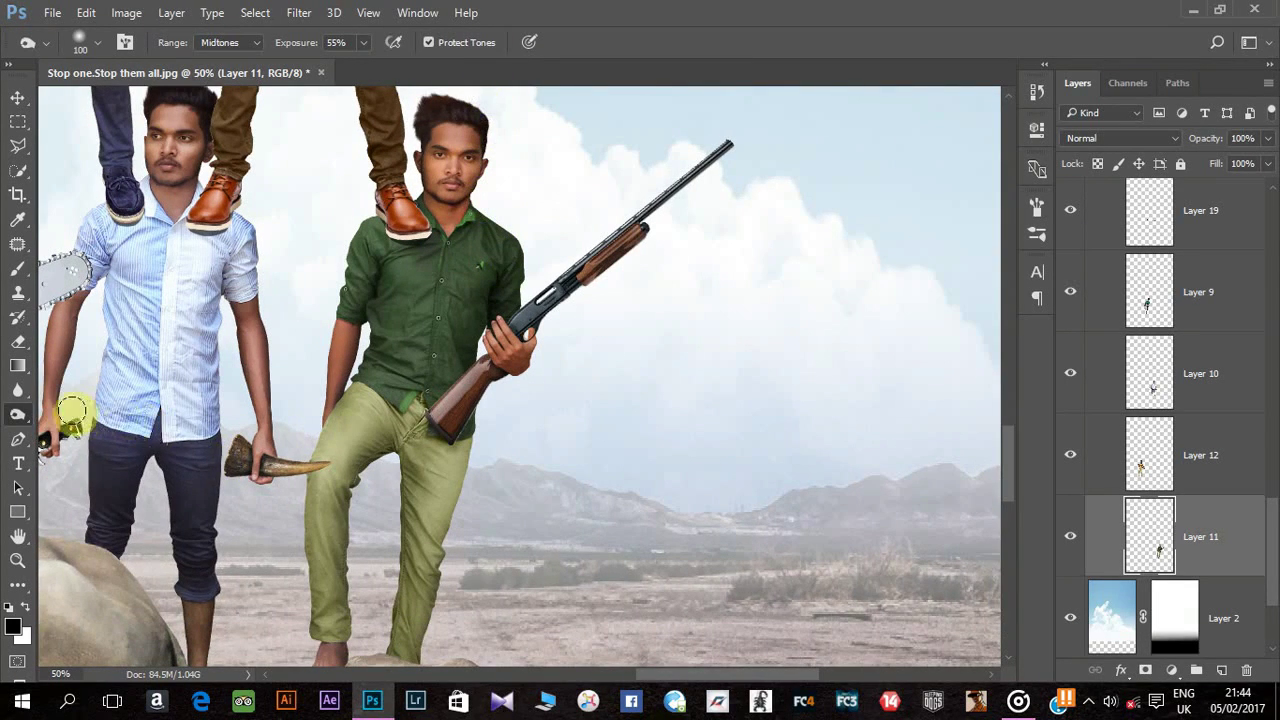
Step: Dodge the rifleman's face, lower trouser legs and left arm at 26%
right_click(17, 413)
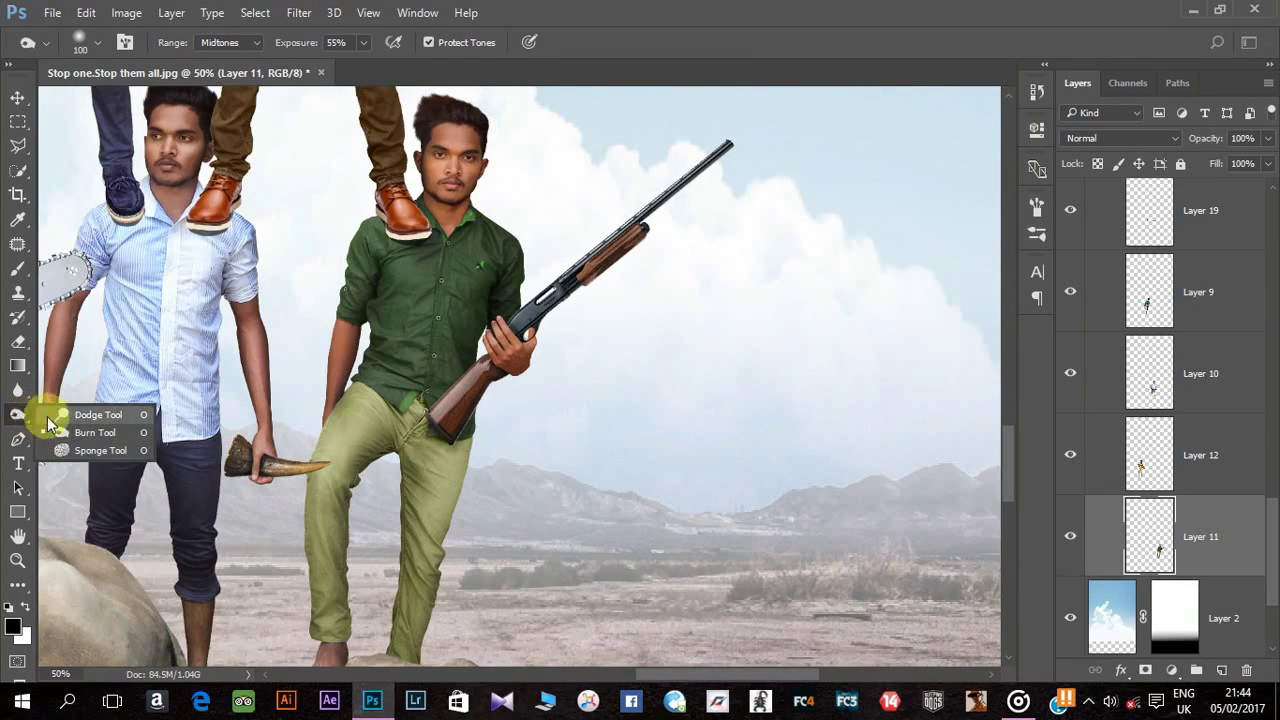
click(98, 414)
mouse_move(477, 143)
mouse_down()
mouse_move(457, 194)
mouse_move(462, 172)
mouse_up()
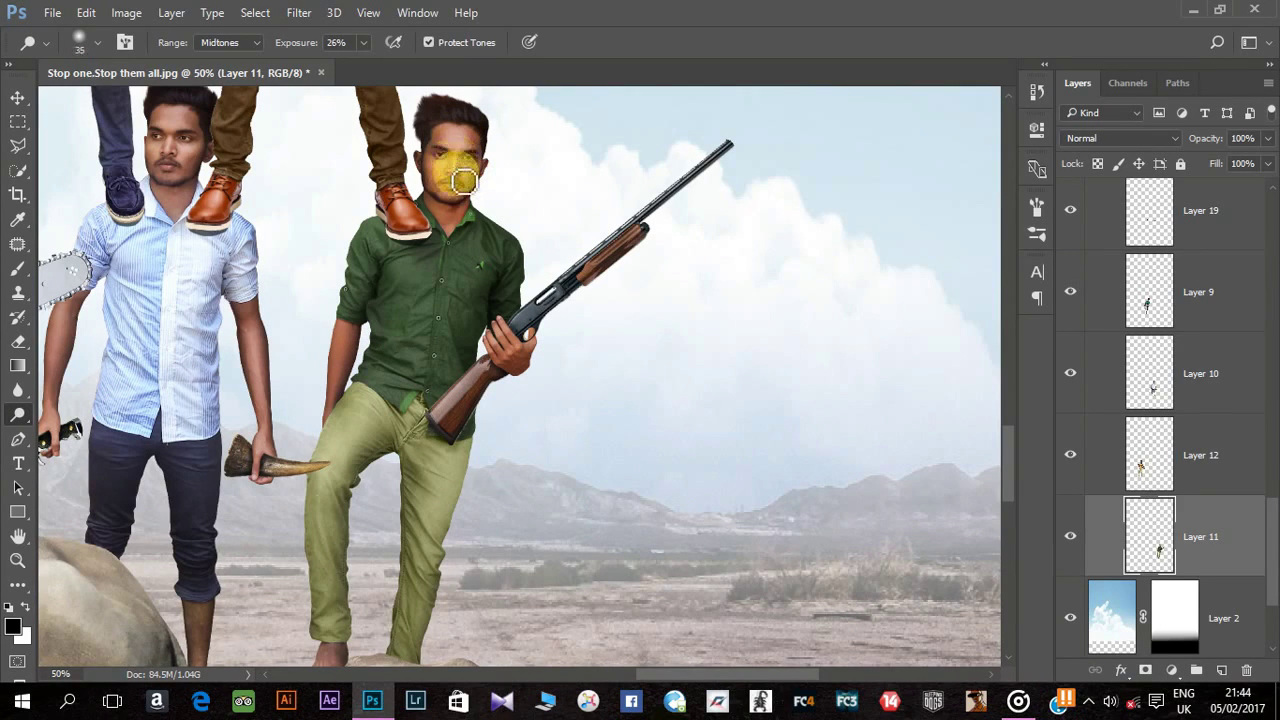
key(bracketright)
key(bracketright)
key(bracketright)
scroll(470, 200, down, 1)
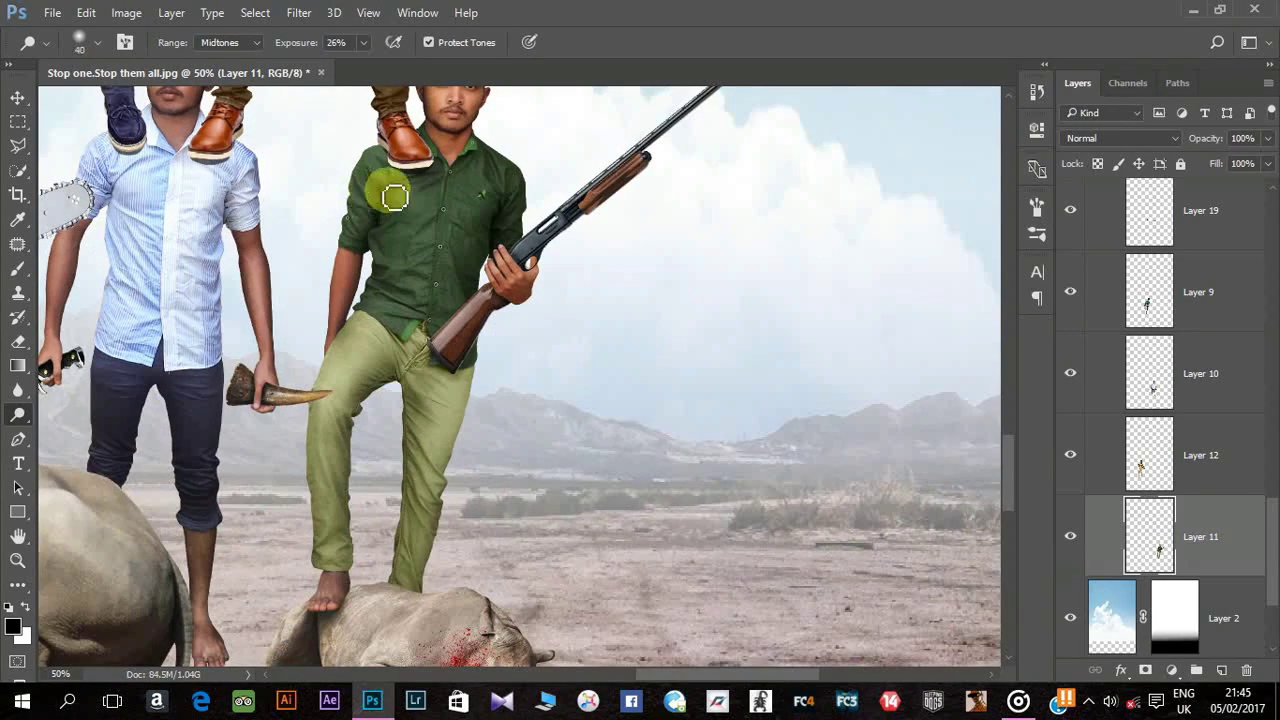
key(bracketright)
key(bracketright)
key(bracketright)
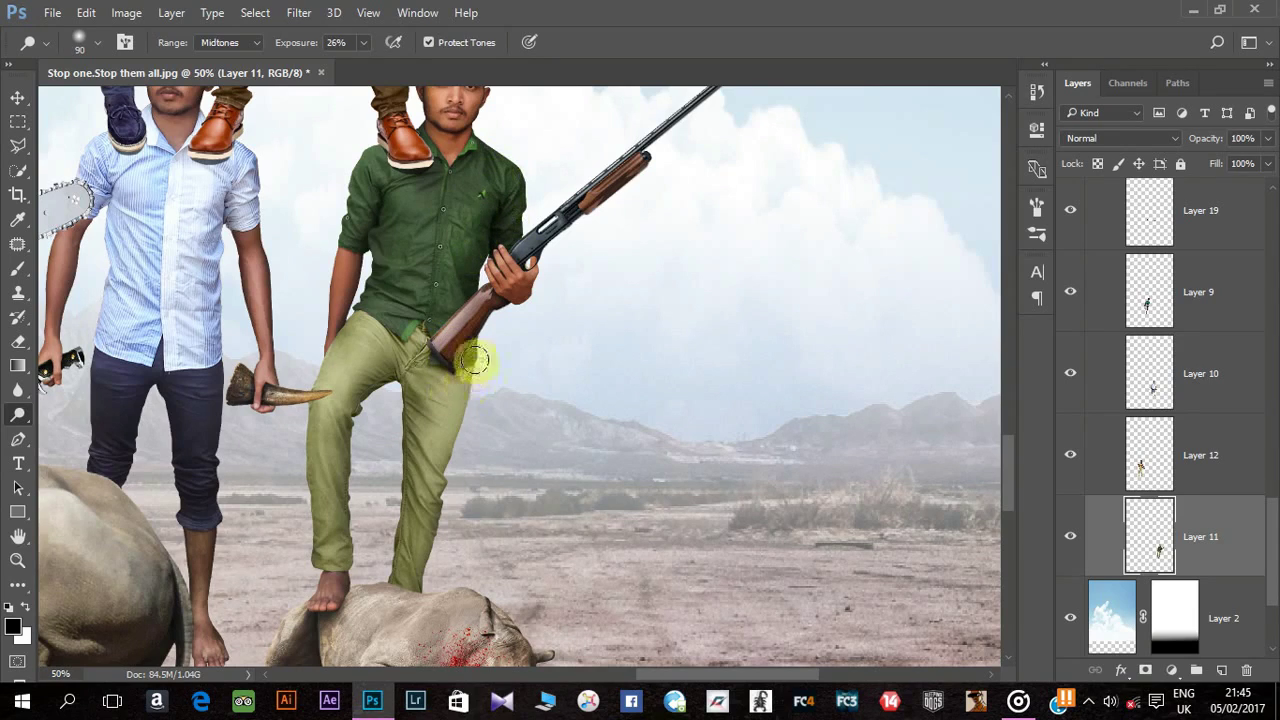
key(bracketleft)
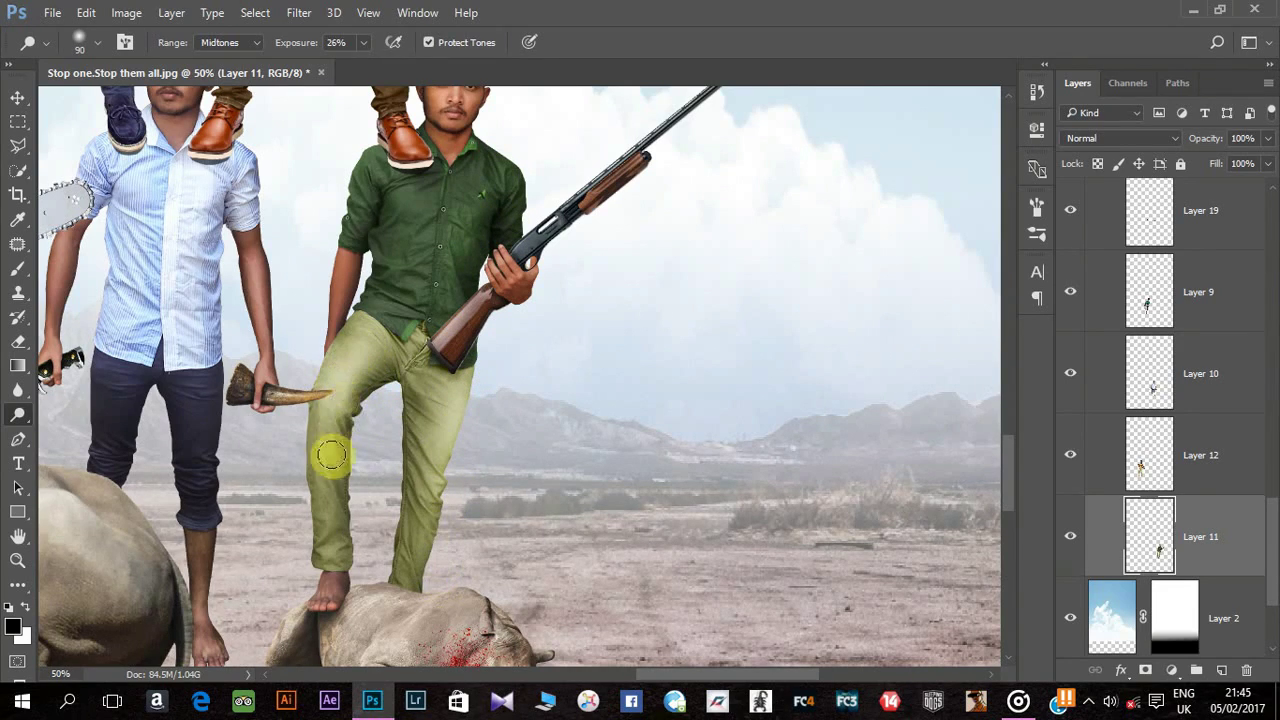
mouse_move(334, 520)
mouse_down()
mouse_move(400, 568)
mouse_move(337, 608)
mouse_up()
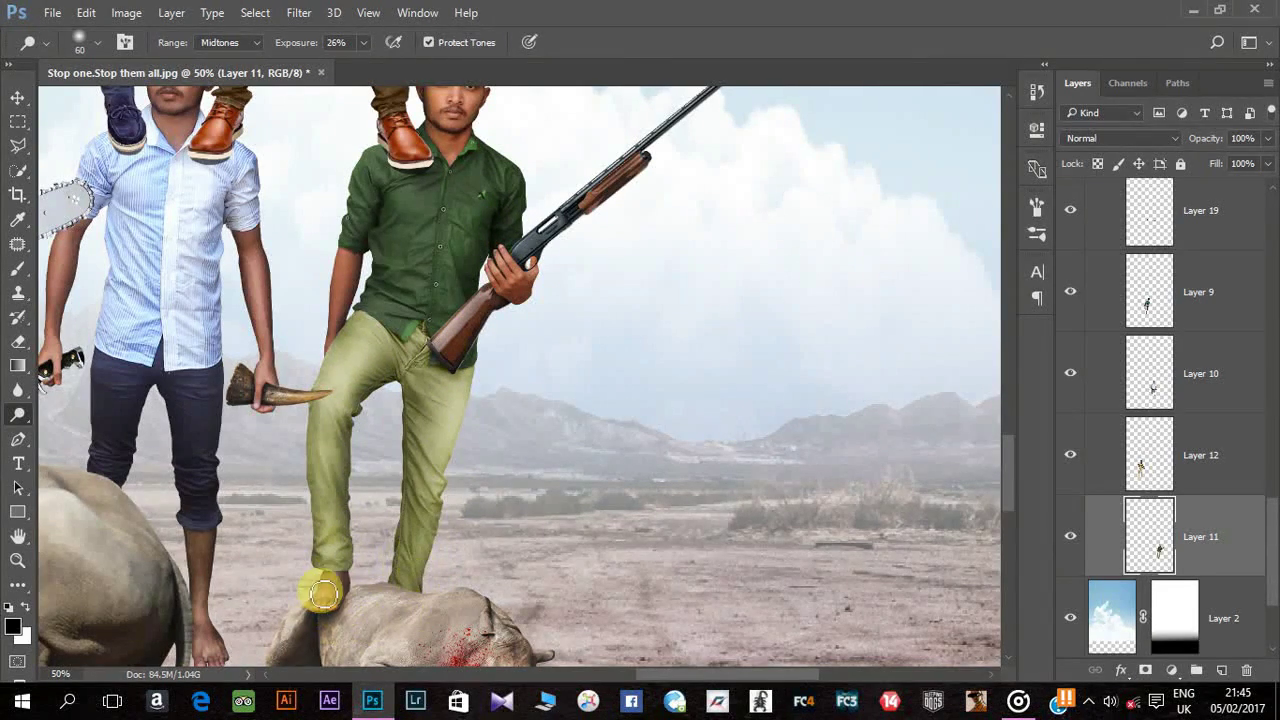
scroll(529, 471, down, 1)
scroll(529, 471, up, 1)
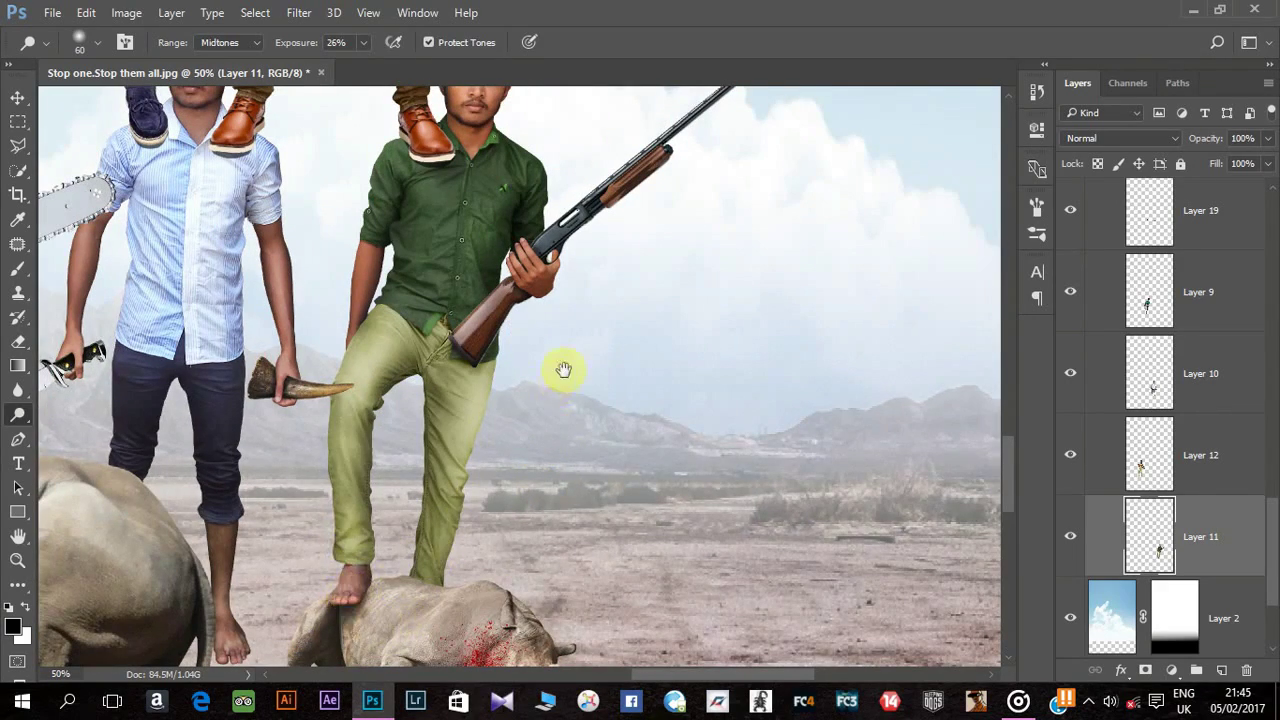
scroll(452, 475, up, 2)
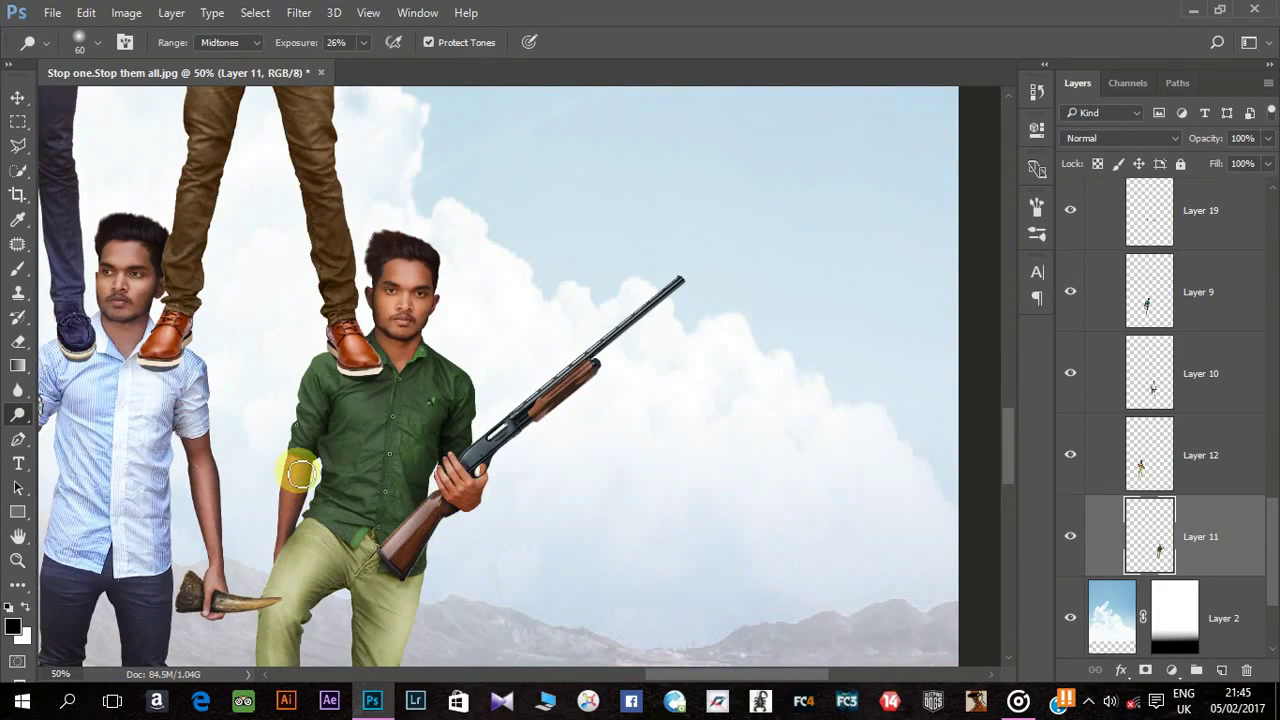
drag(303, 471, 291, 541)
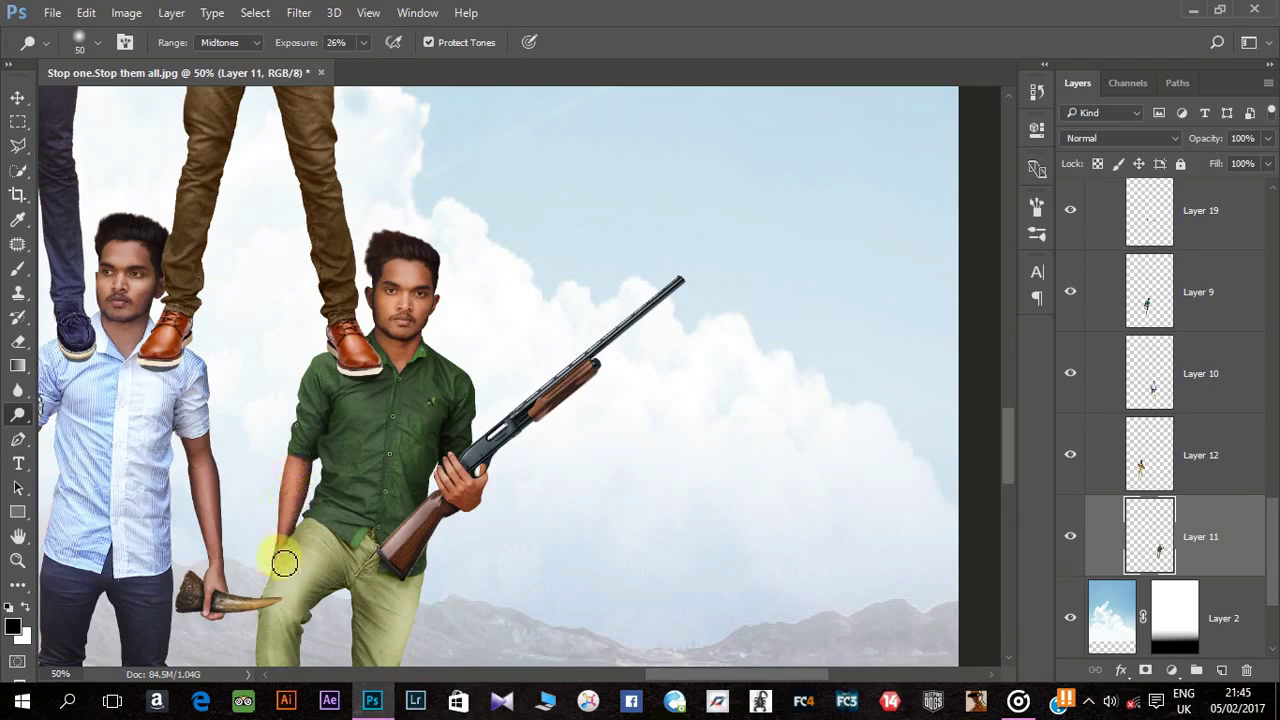
scroll(500, 323, up, 5)
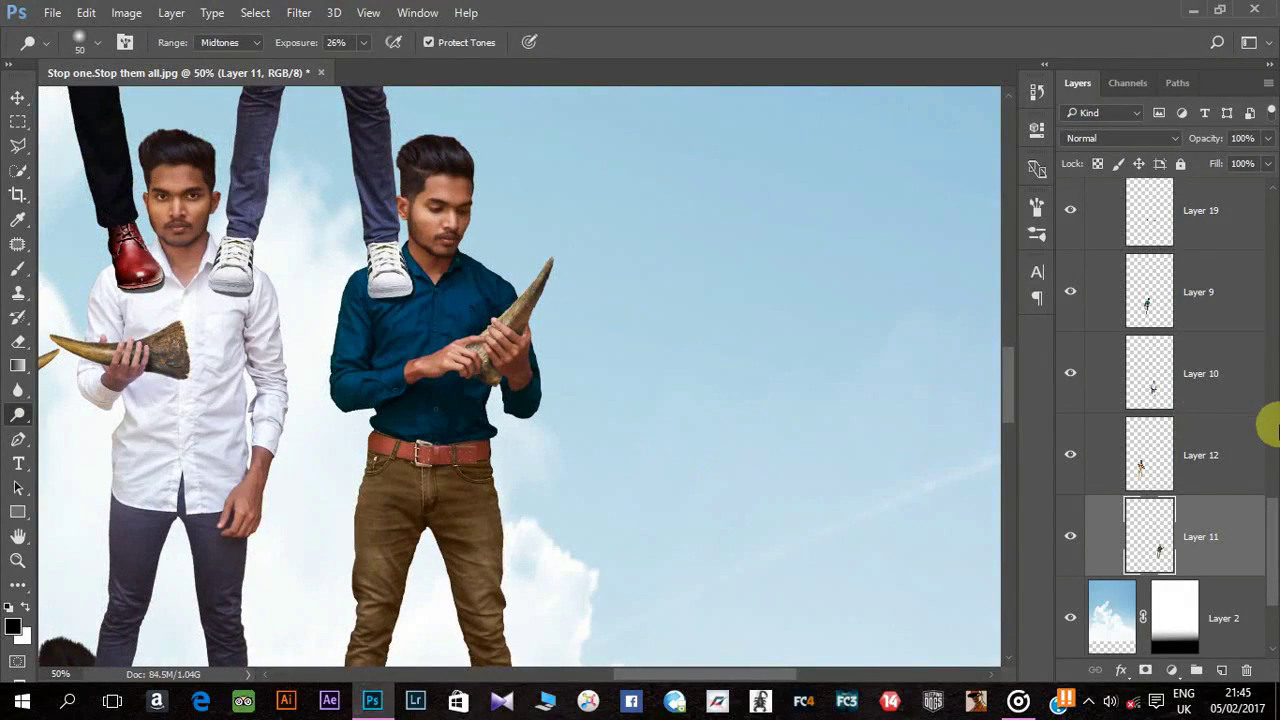
scroll(1223, 429, up, 1)
click(17, 97)
Step: On Layer 13, burn the blue-shirt man's brown trousers and neck at 55%
click(474, 370)
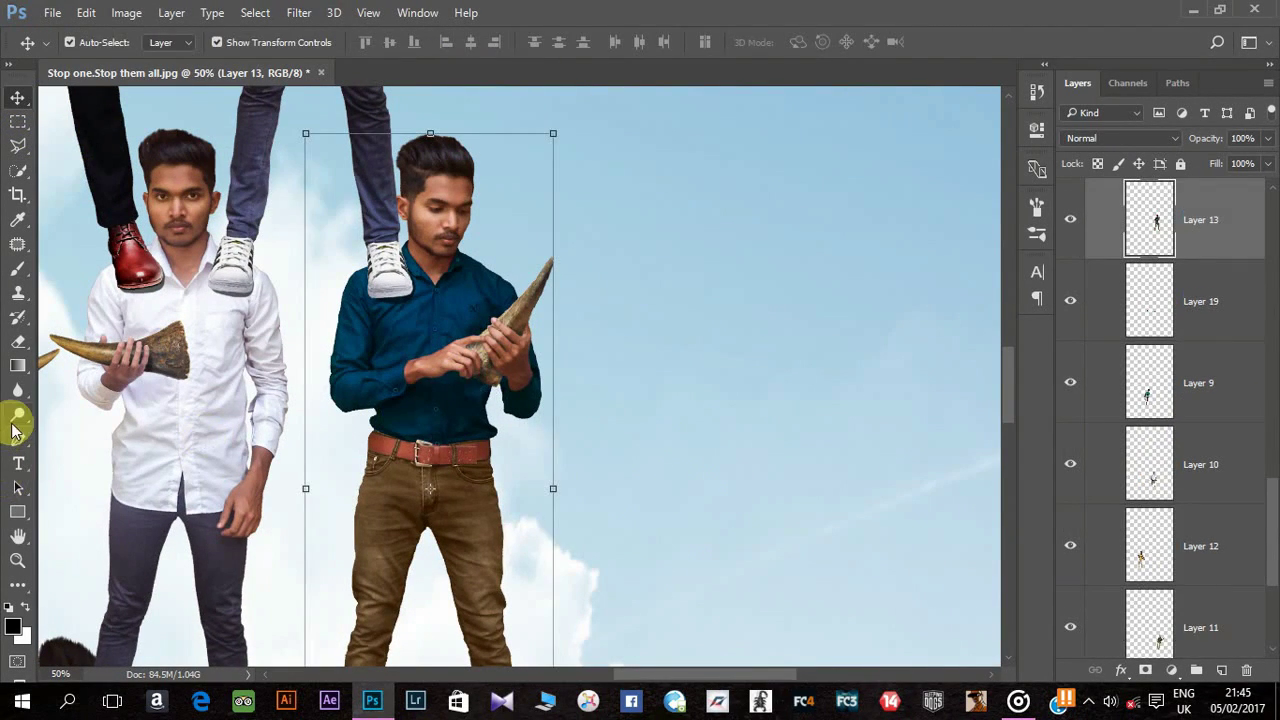
click(14, 430)
click(60, 417)
scroll(549, 423, down, 2)
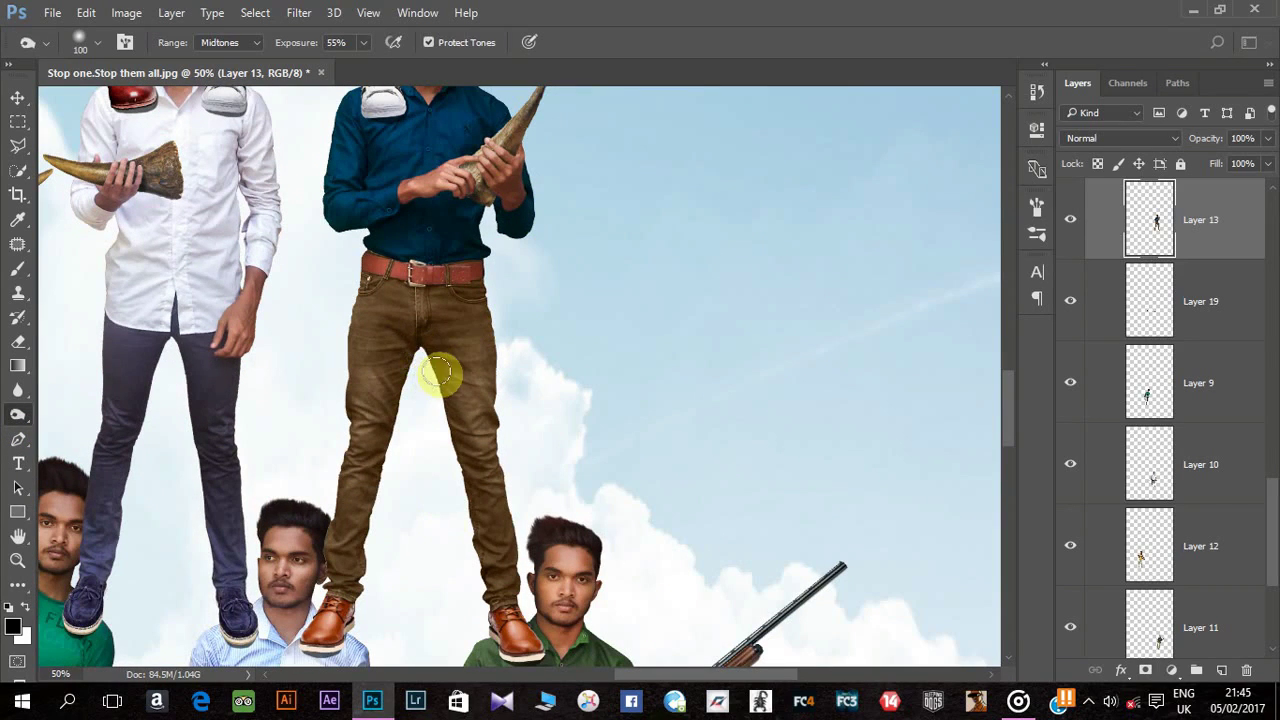
mouse_move(440, 373)
mouse_down()
mouse_move(466, 580)
mouse_move(414, 371)
mouse_move(345, 632)
mouse_up()
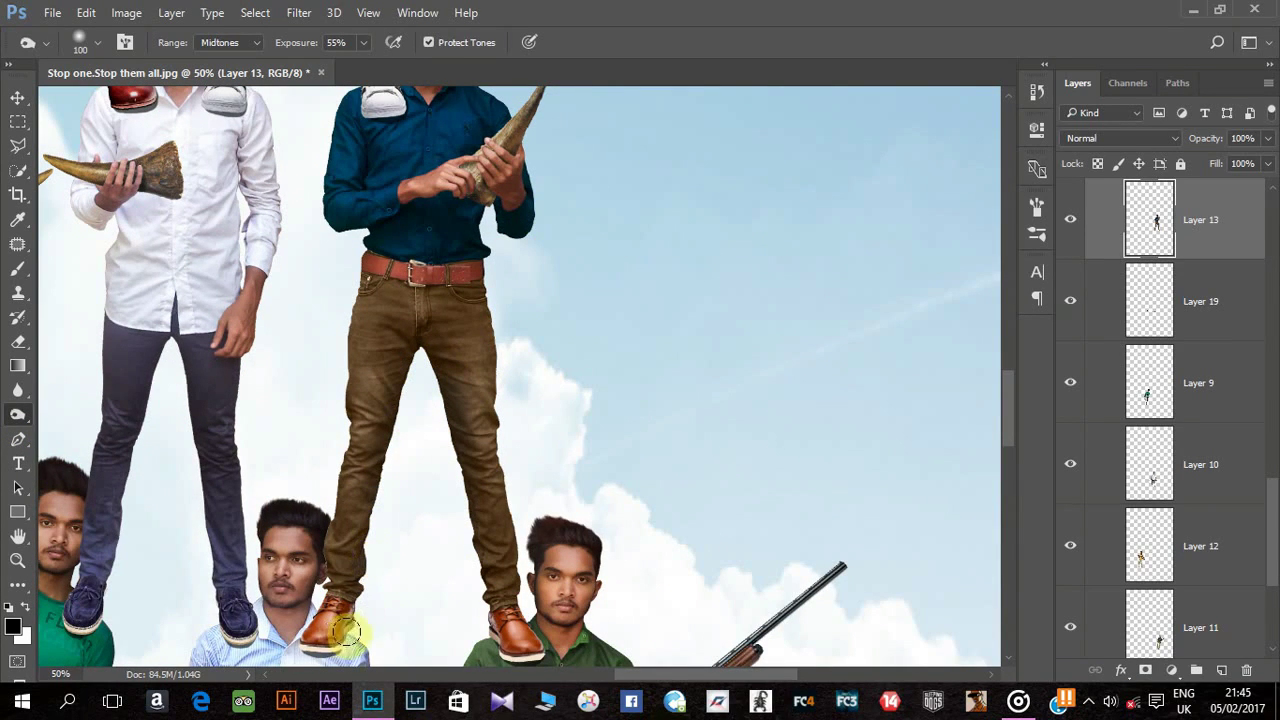
scroll(571, 366, up, 2)
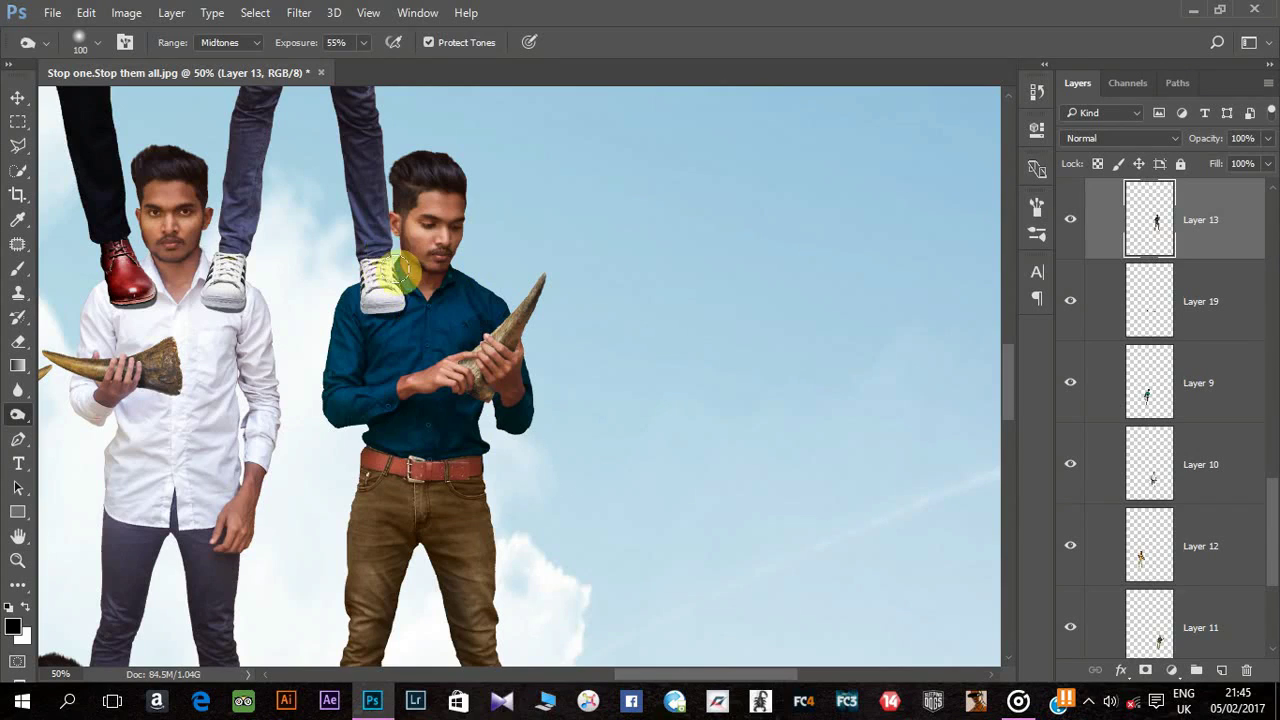
drag(407, 290, 506, 259)
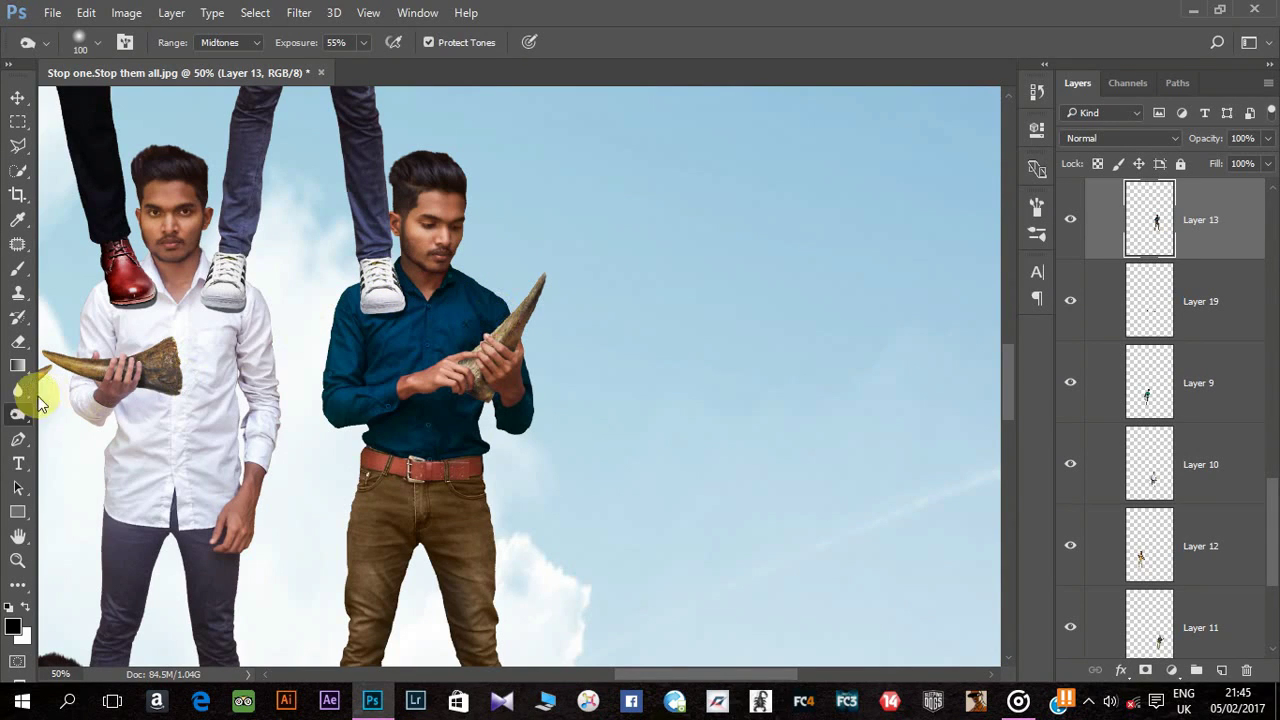
Step: Dodge the blue-shirt man's sleeve, face and hair at 26%
click(30, 410)
click(95, 432)
mouse_move(357, 323)
mouse_down()
mouse_move(345, 383)
mouse_move(370, 388)
mouse_move(409, 349)
mouse_move(434, 423)
mouse_move(423, 382)
mouse_move(508, 343)
mouse_move(459, 211)
mouse_move(421, 234)
mouse_move(409, 198)
mouse_move(450, 193)
mouse_up()
key(bracketleft)
key(bracketleft)
key(bracketright)
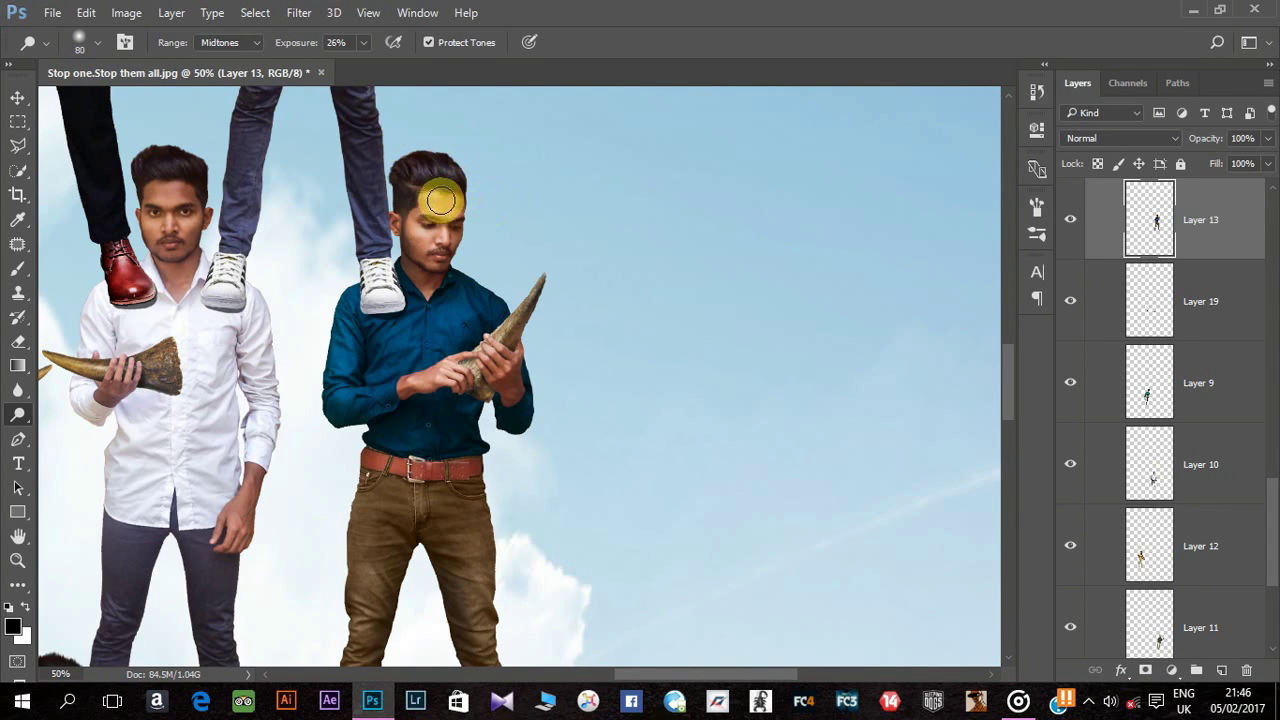
key(bracketright)
key(bracketright)
mouse_move(500, 306)
mouse_down()
mouse_move(763, 457)
mouse_move(780, 520)
mouse_up()
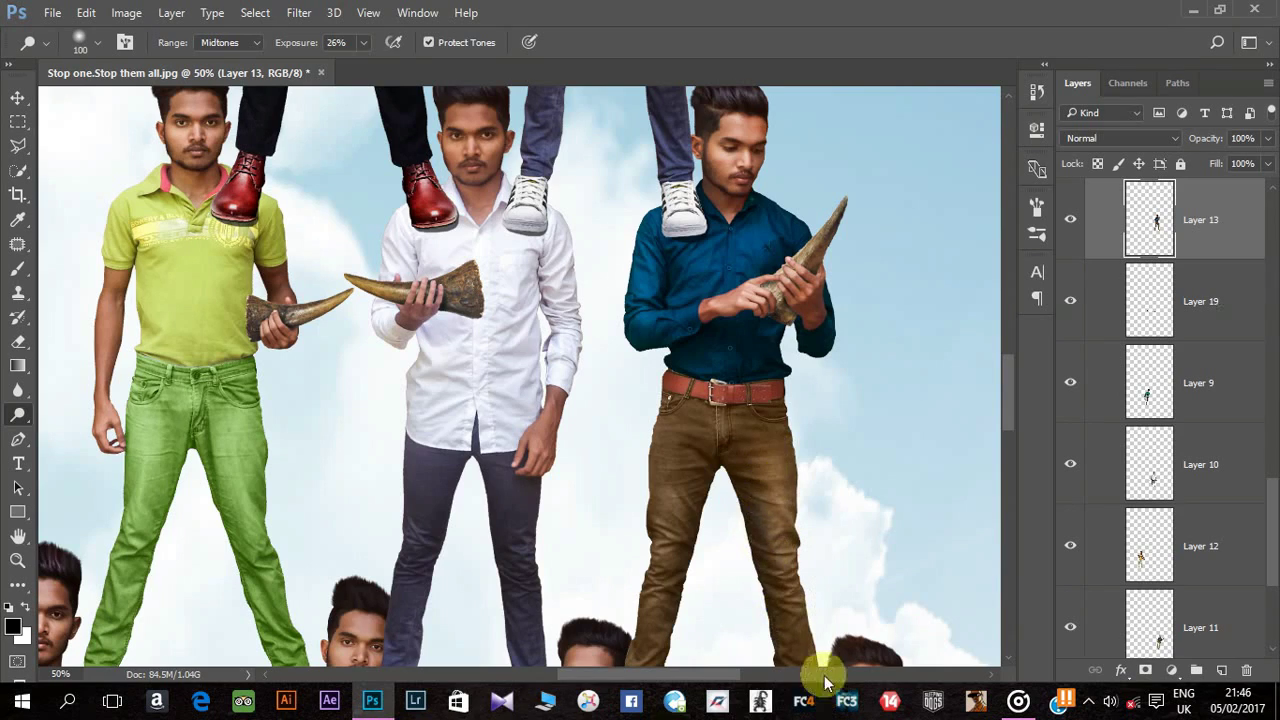
scroll(666, 434, down, 2)
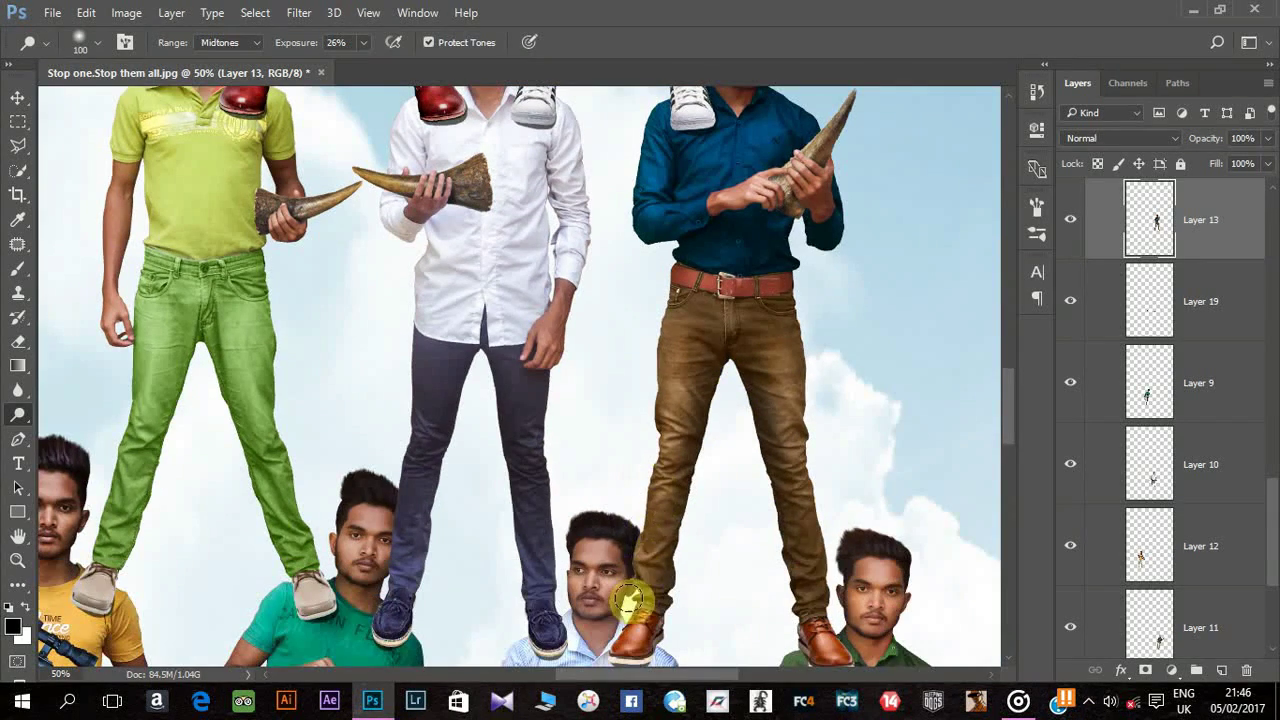
scroll(848, 503, up, 3)
scroll(848, 503, left, 2)
Step: On Layer 15, burn with a 125 brush over the white sneaker at the man's shoulder
click(18, 97)
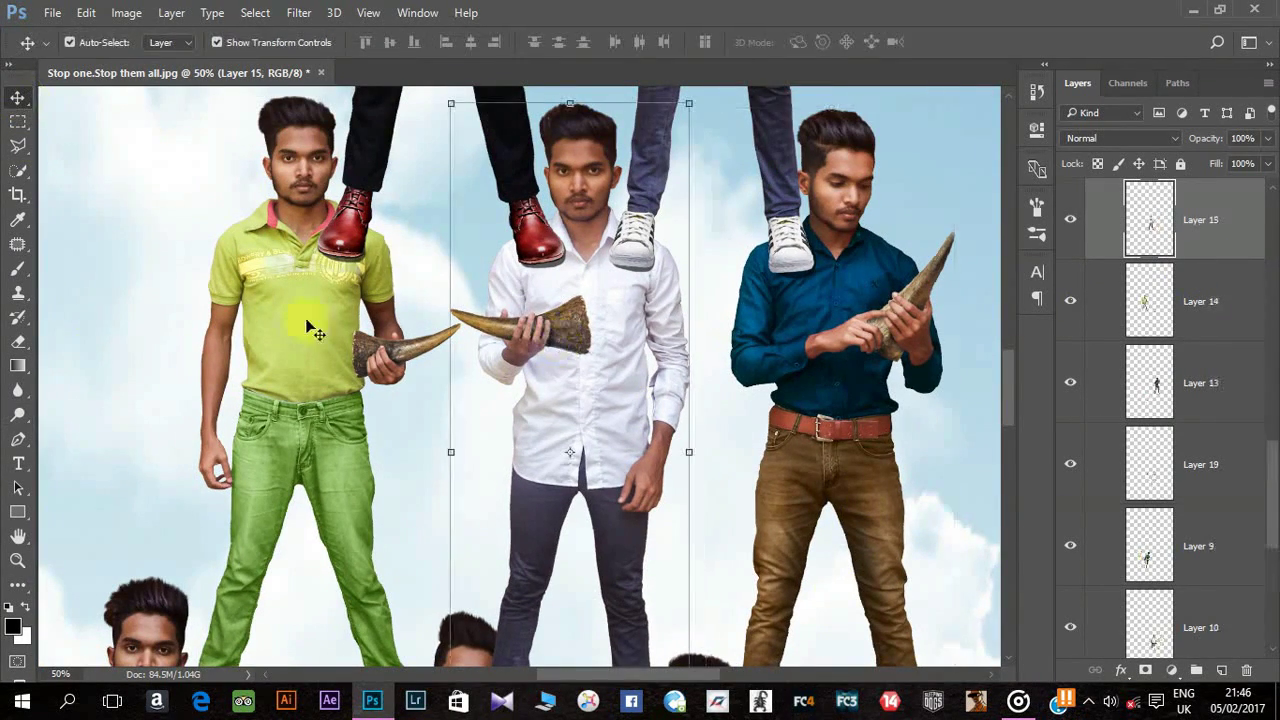
click(18, 414)
click(170, 414)
scroll(469, 417, down, 1)
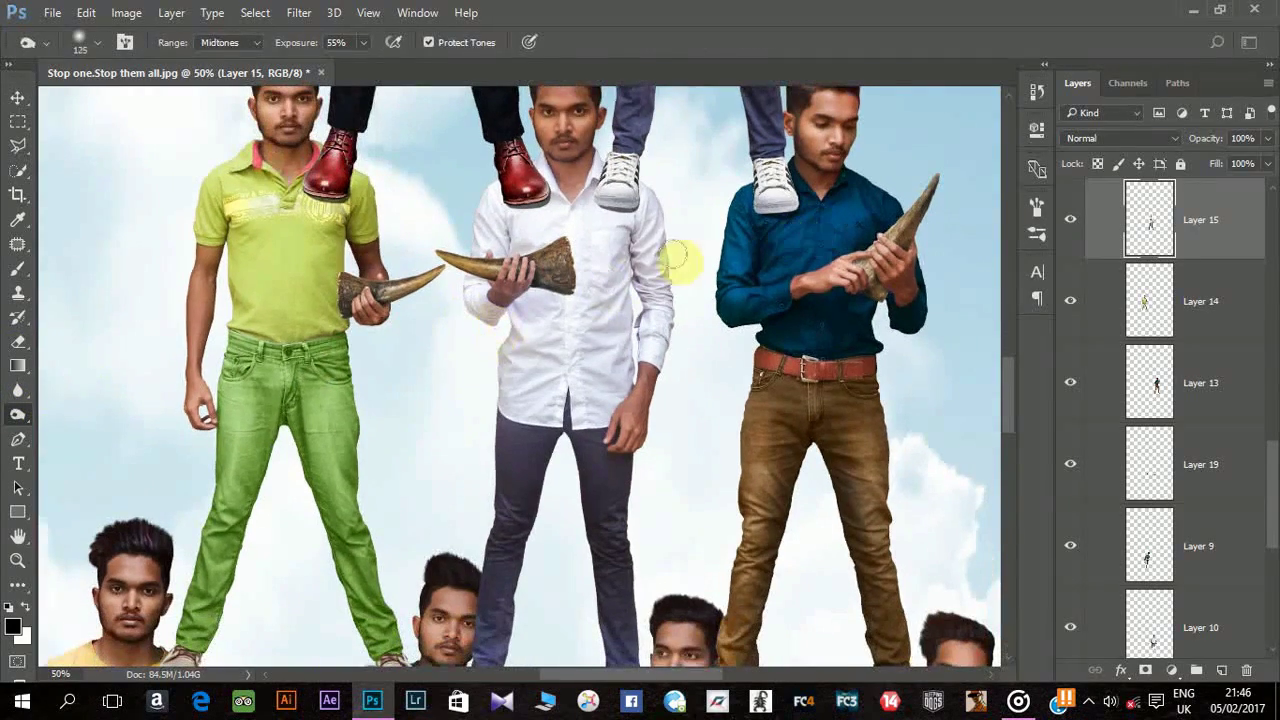
click(660, 250)
key(bracketleft)
key(bracketleft)
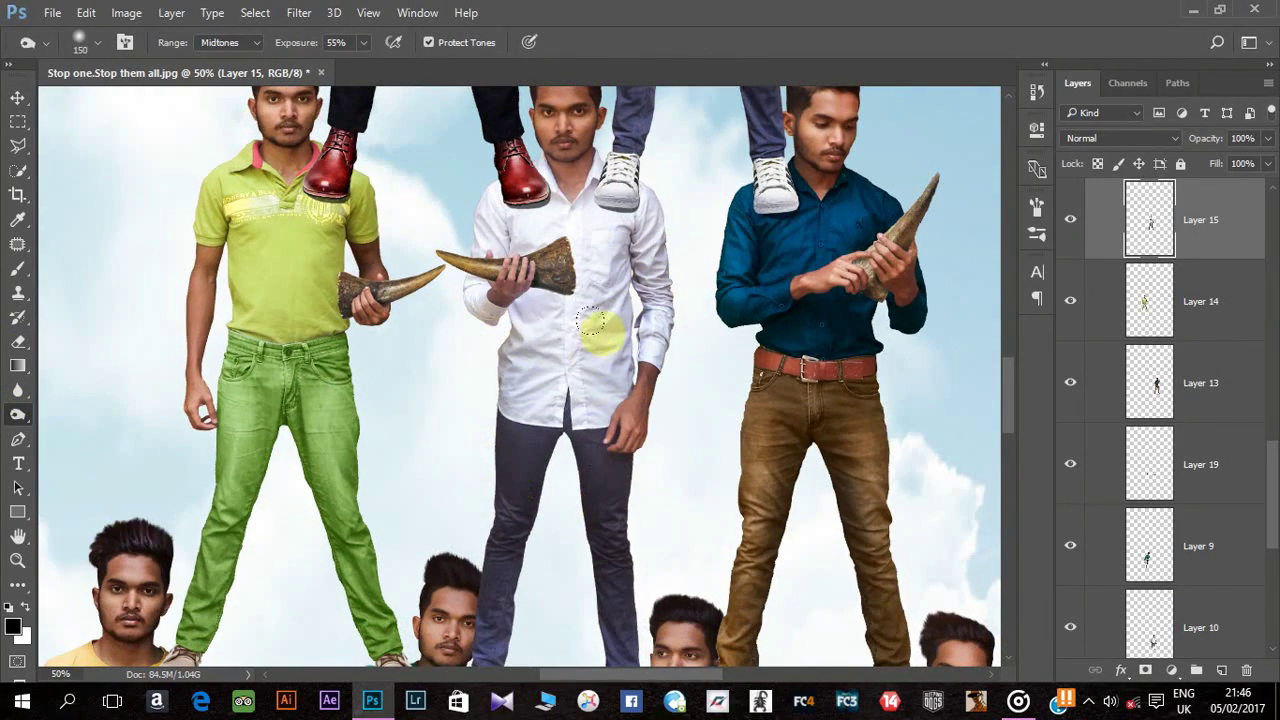
scroll(546, 398, down, 3)
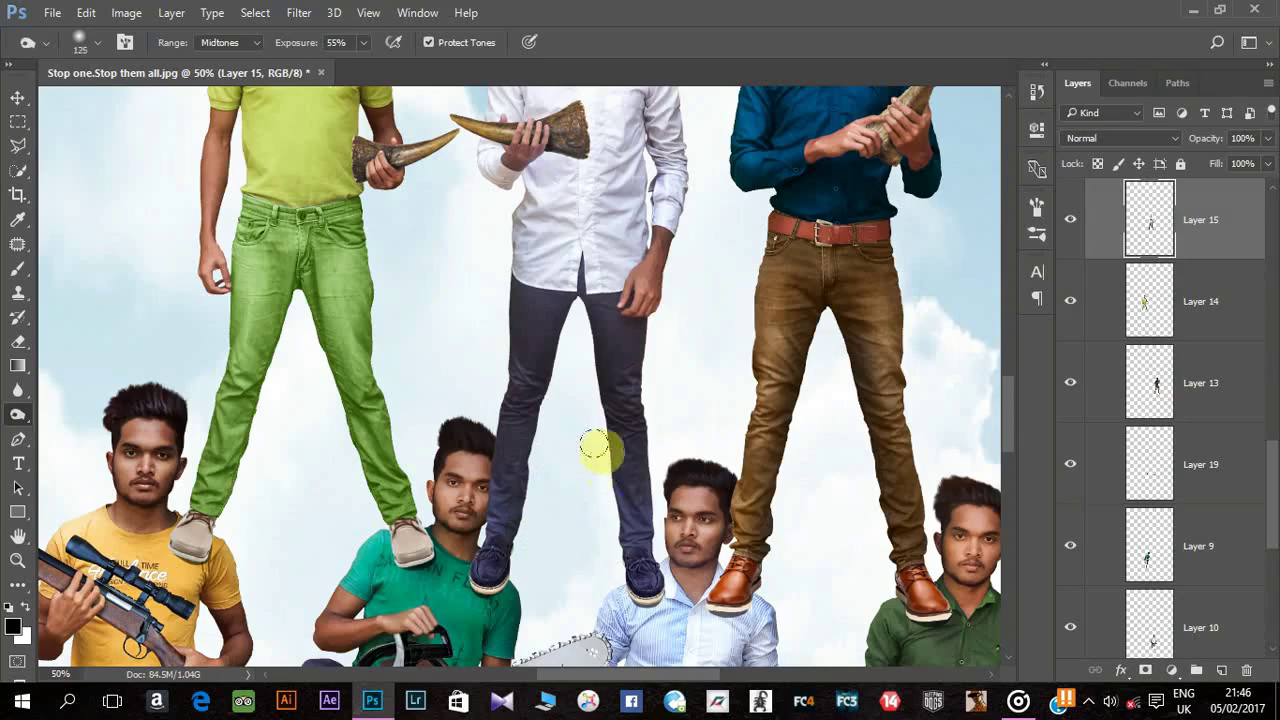
scroll(643, 583, up, 6)
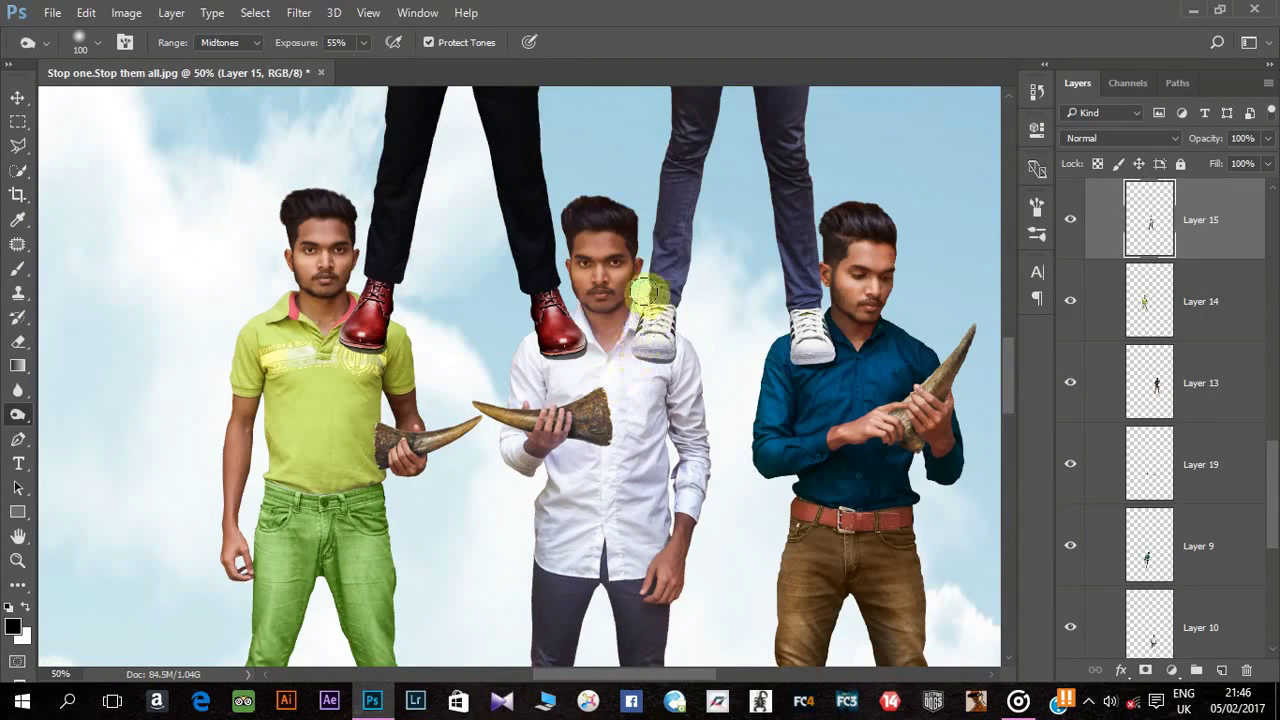
key(bracketright)
drag(552, 312, 557, 320)
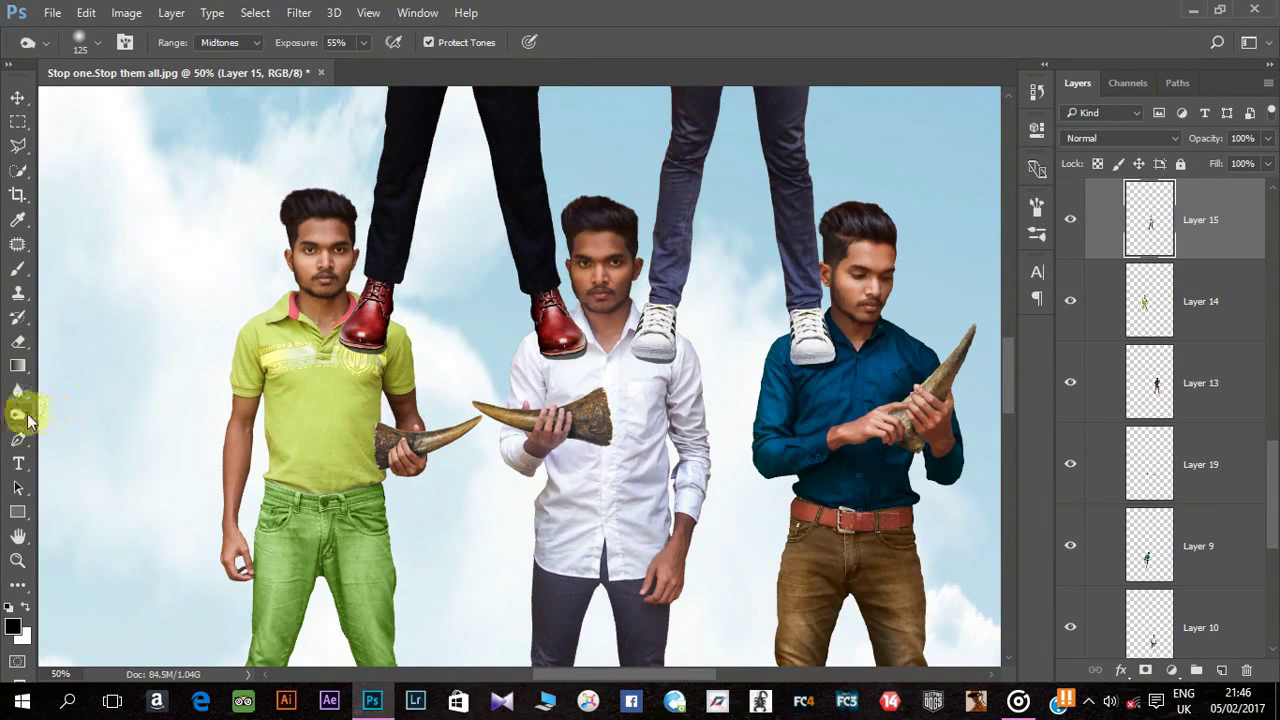
Step: Dodge the white-shirt man's face with a 45-pixel brush
drag(28, 420, 80, 428)
key(bracketleft)
key(bracketleft)
key(bracketleft)
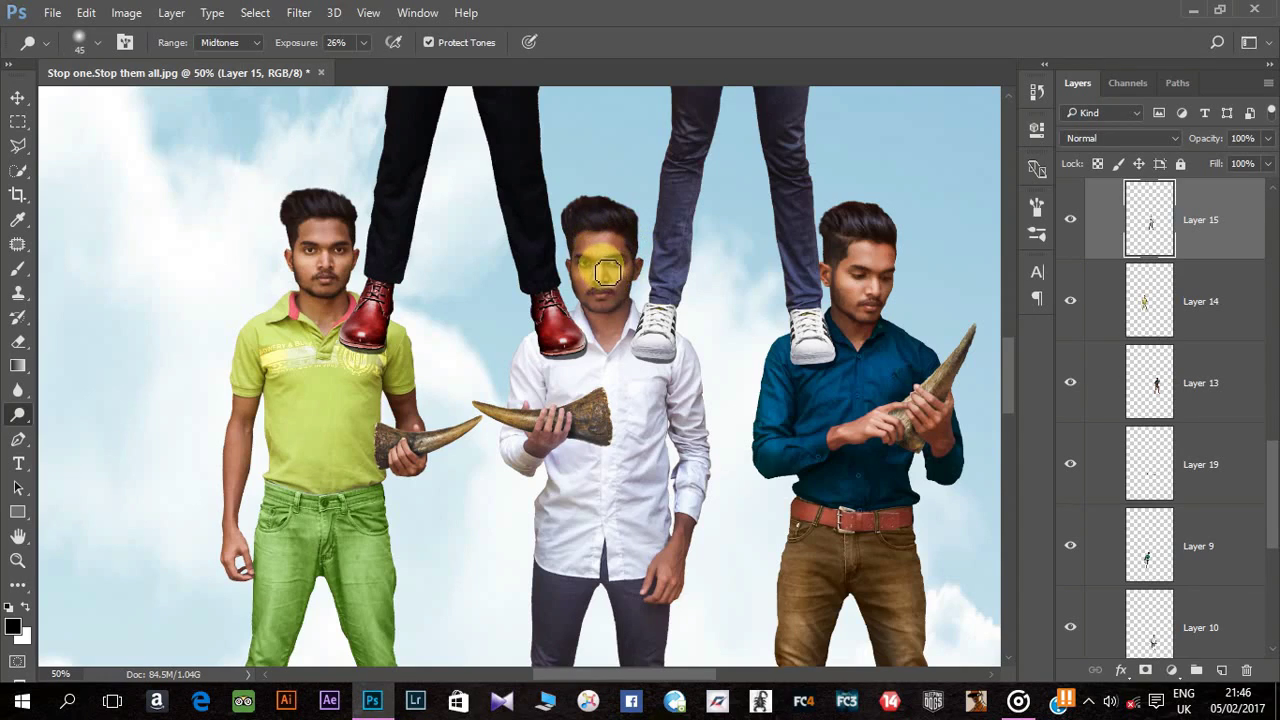
drag(597, 292, 628, 283)
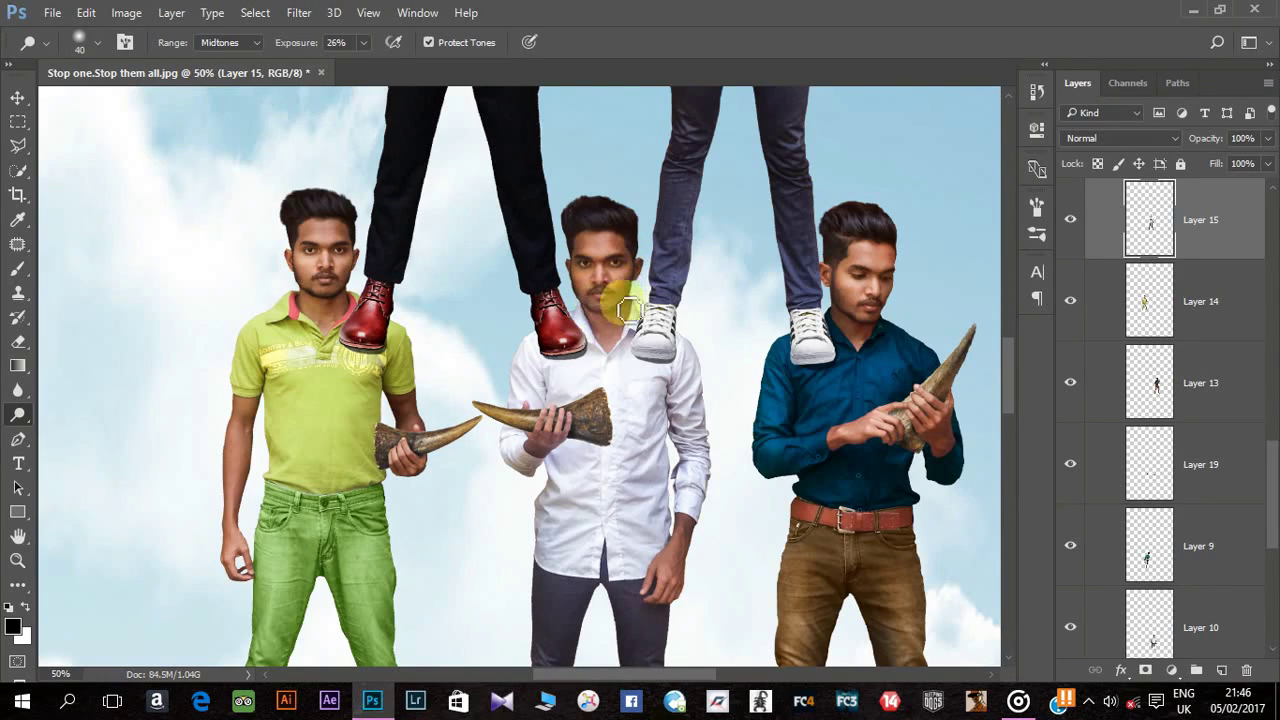
scroll(628, 310, down, 3)
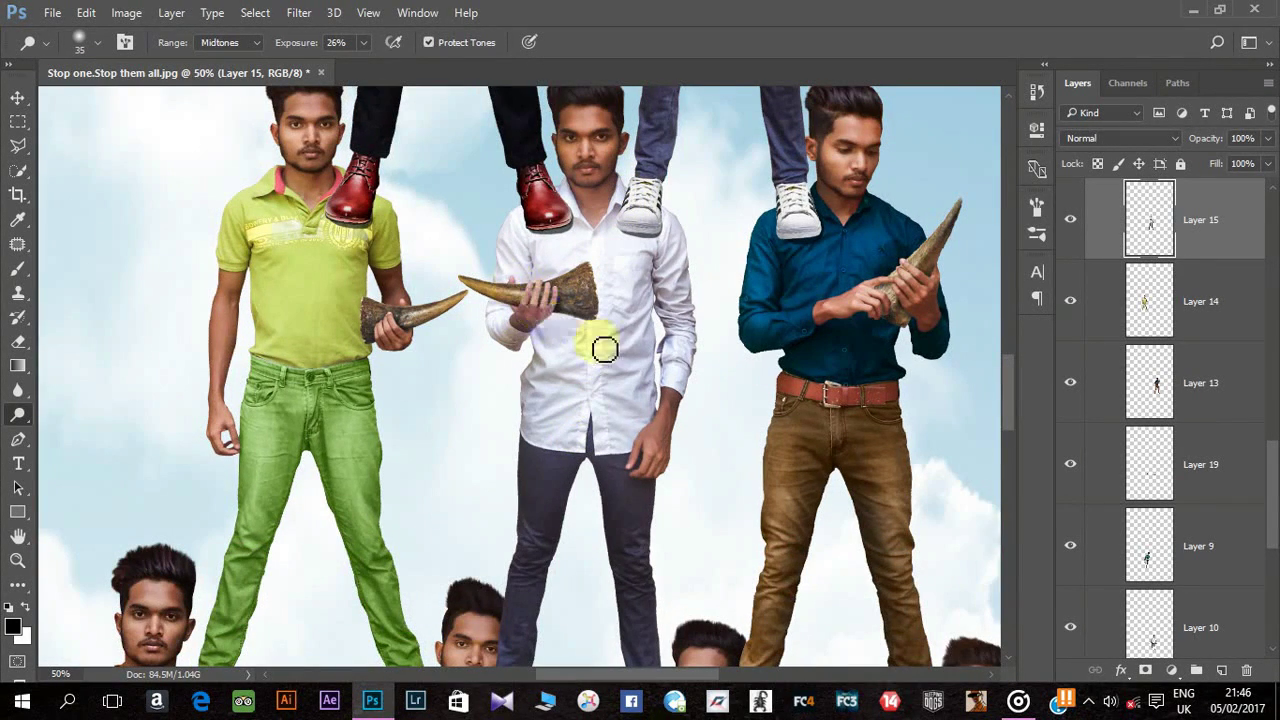
Step: Darken the white-shirt man's cuff, hand, dark jeans leg and shoe
drag(670, 402, 642, 480)
scroll(669, 434, down, 5)
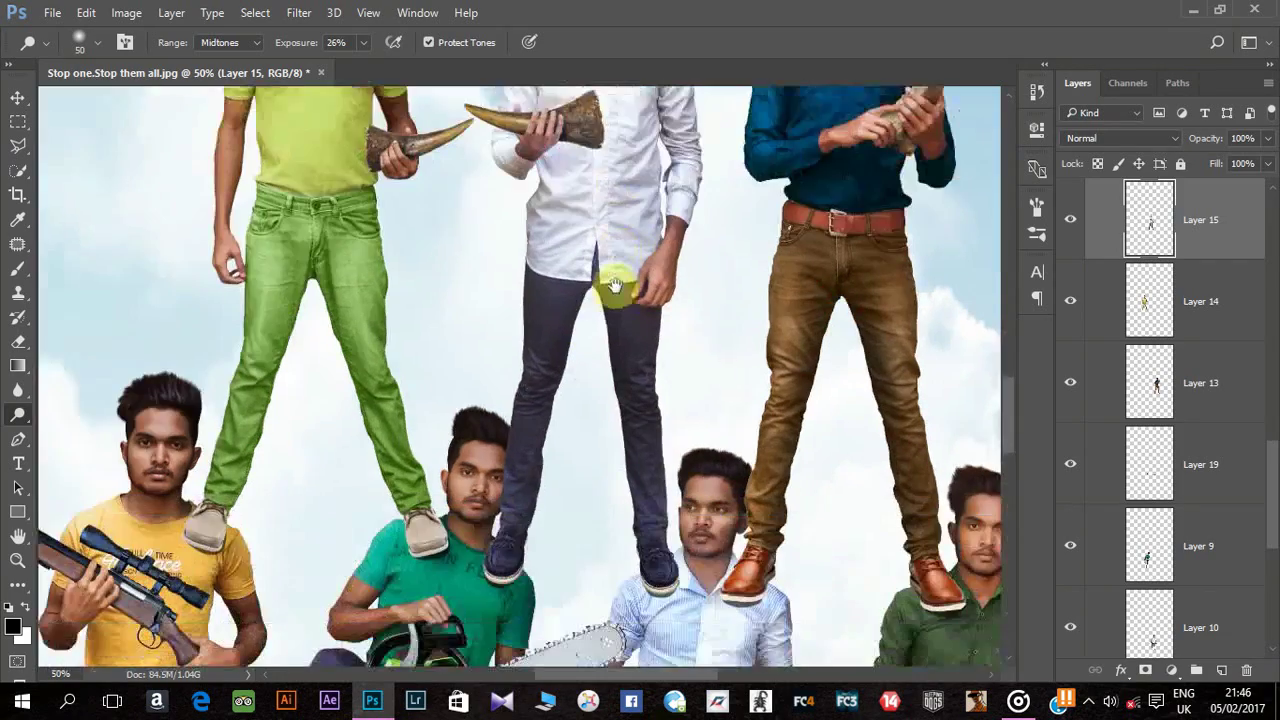
key(bracketright)
key(bracketright)
drag(663, 470, 646, 486)
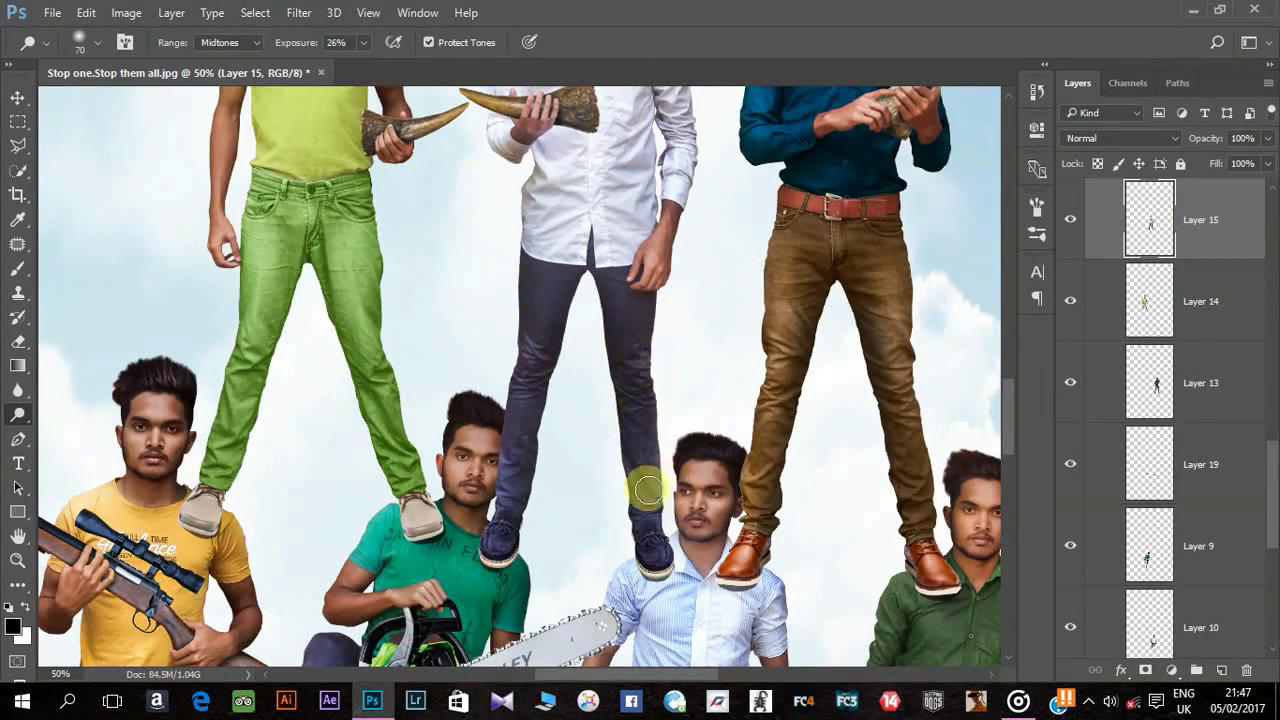
scroll(1009, 435, up, 2)
scroll(1009, 435, left, 5)
scroll(1206, 394, up, 2)
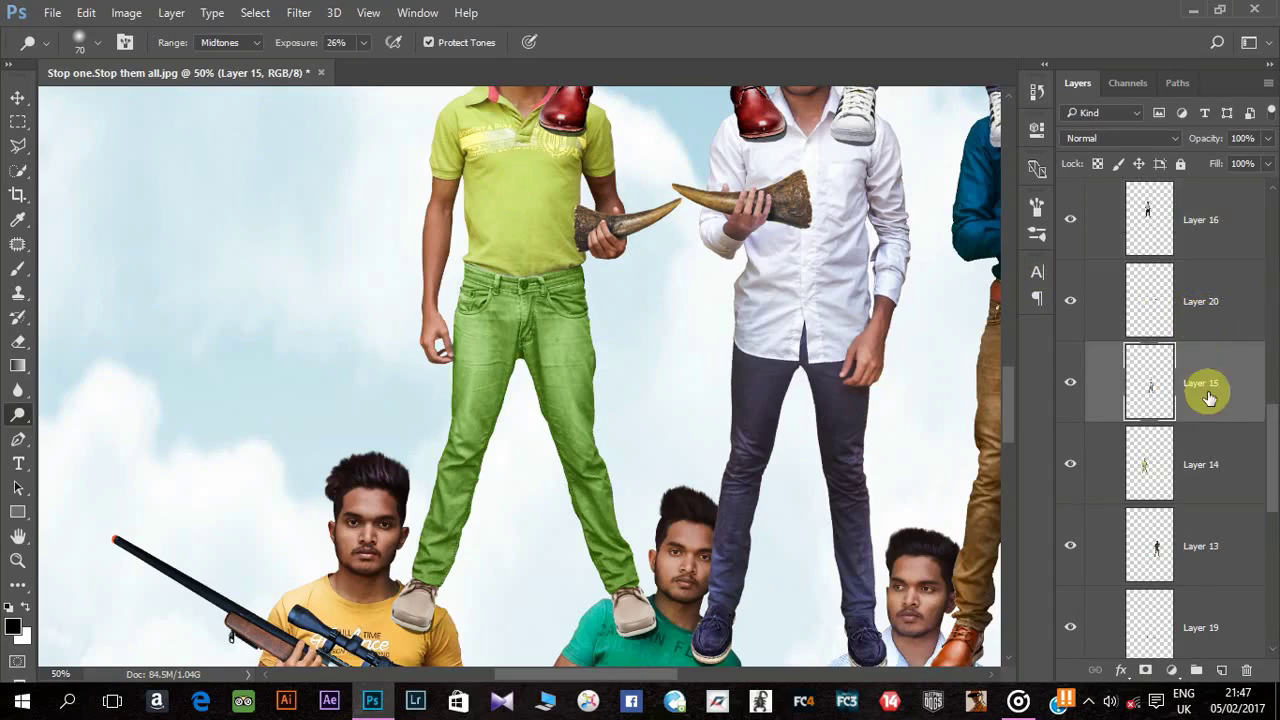
click(1200, 450)
Step: Burn the green-shirt man's jeans legs, hand area, arm and neck edge
right_click(18, 413)
click(85, 418)
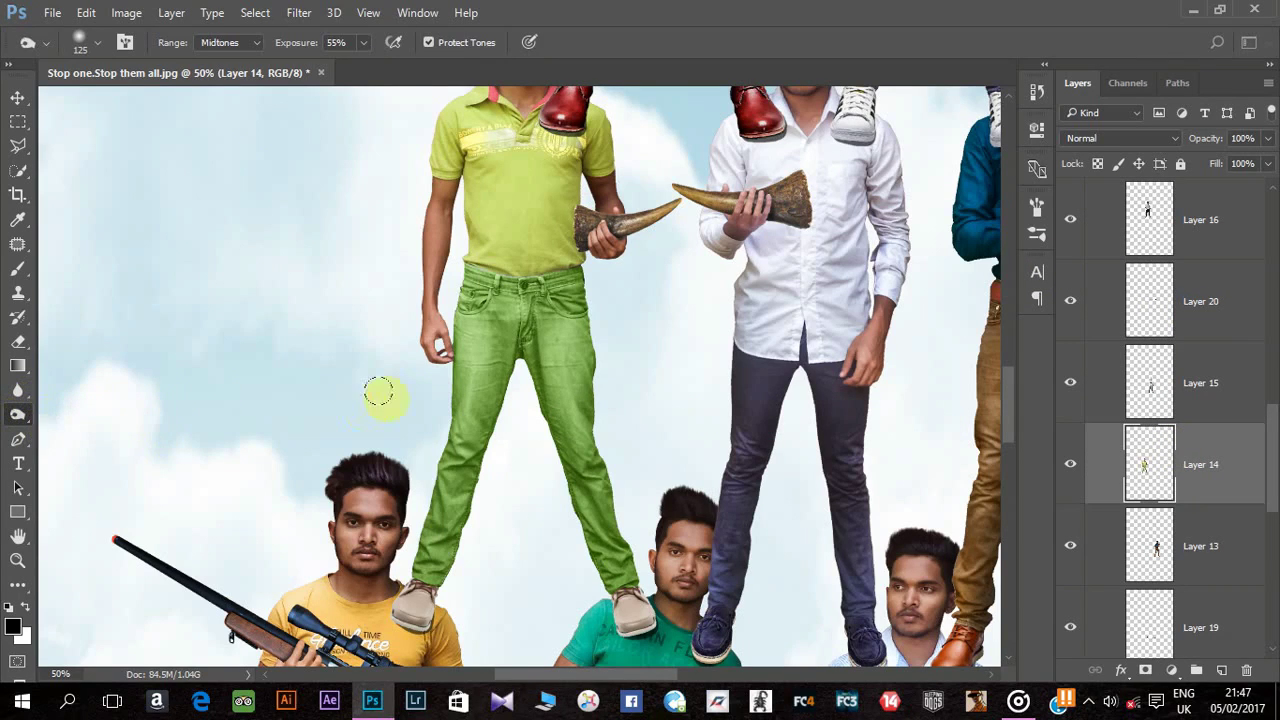
mouse_move(514, 362)
mouse_down()
mouse_move(471, 500)
mouse_move(529, 357)
mouse_move(557, 502)
mouse_up()
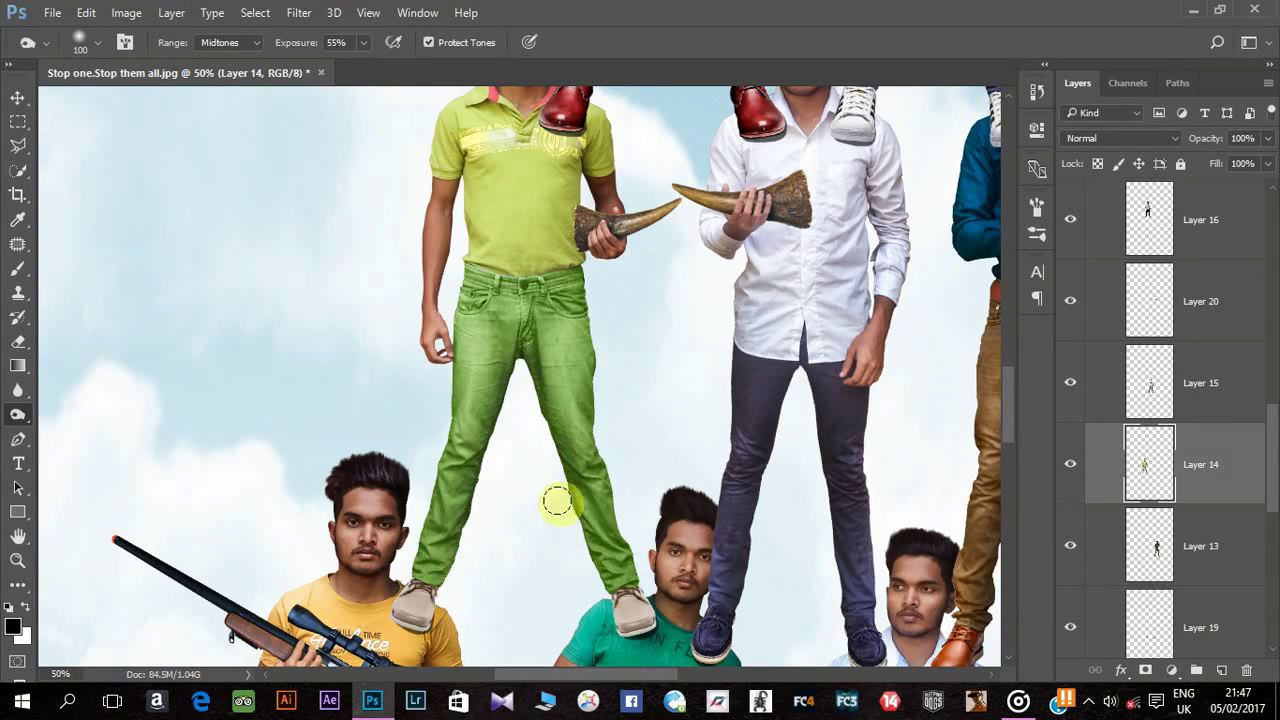
drag(645, 535, 437, 590)
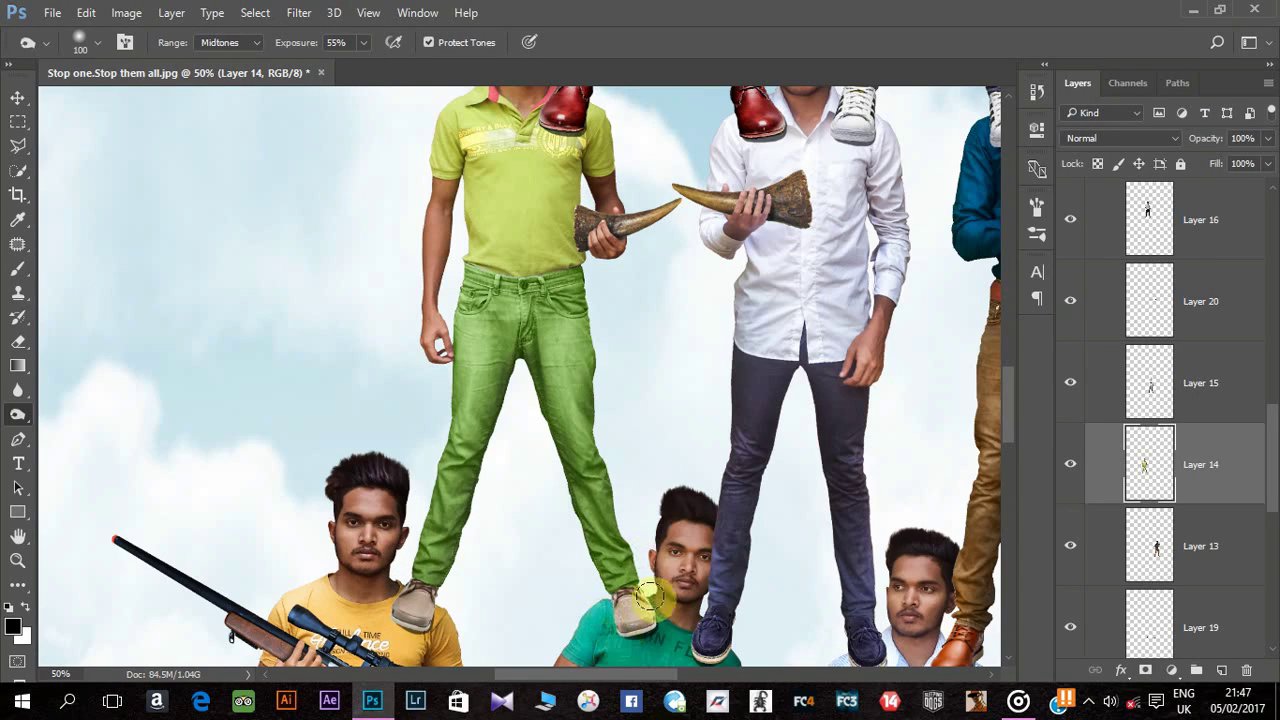
scroll(655, 603, up, 5)
key(bracketleft)
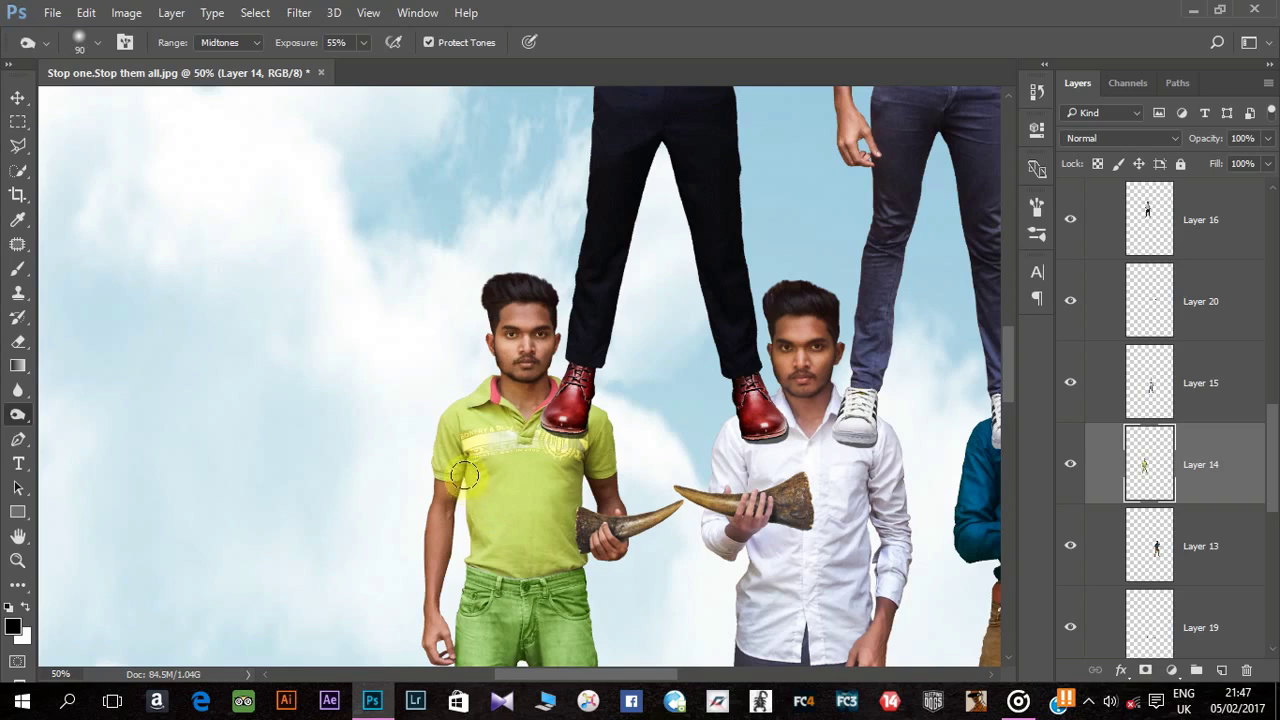
drag(567, 533, 590, 590)
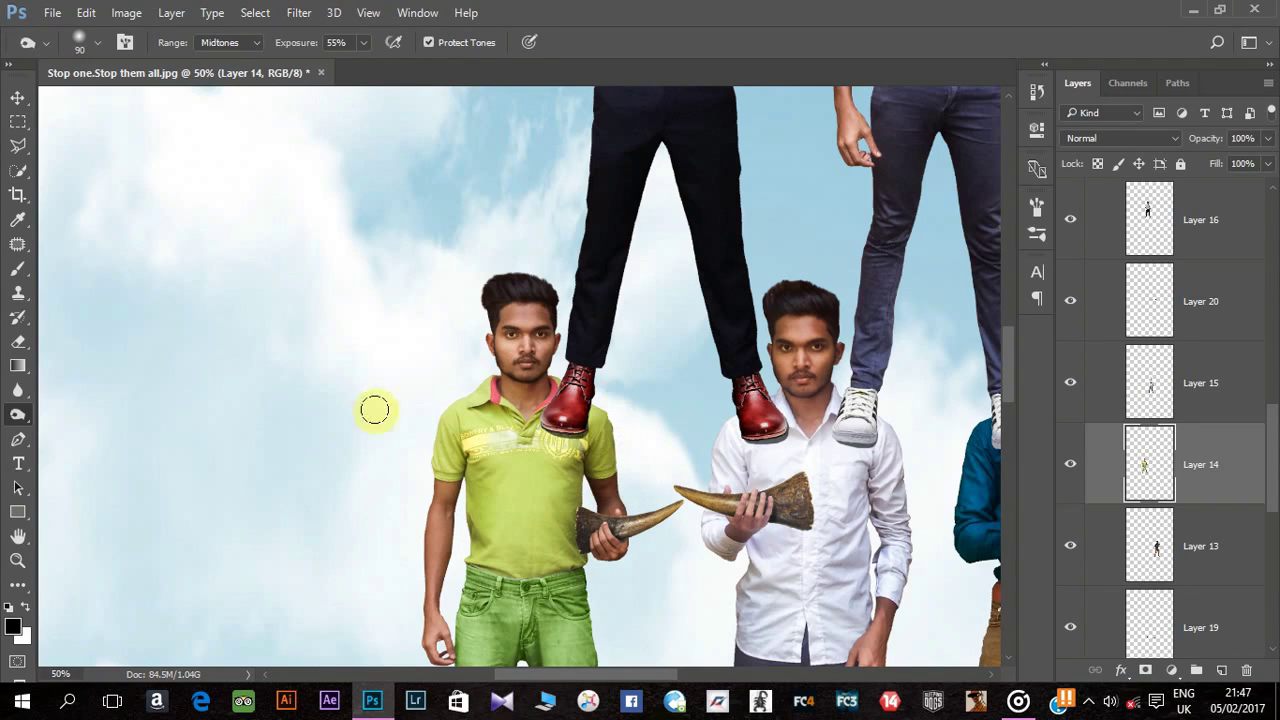
drag(469, 528, 418, 634)
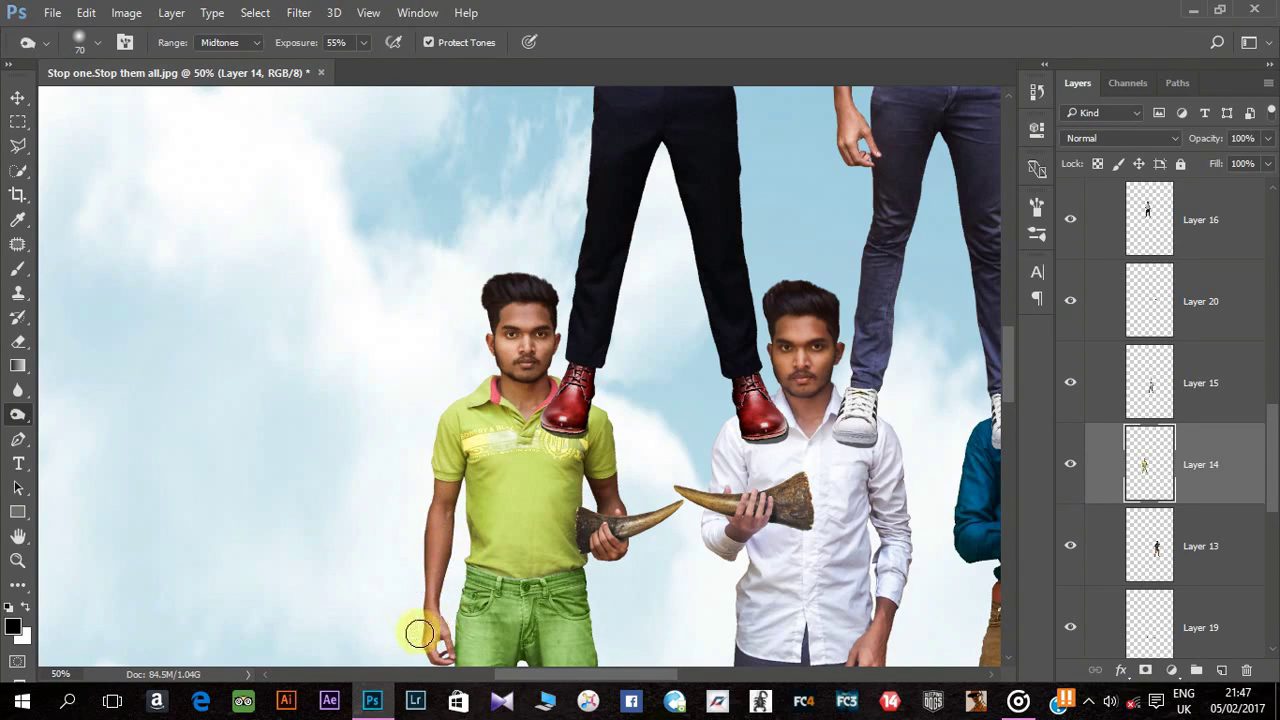
drag(542, 380, 557, 277)
key(bracketright)
Step: Dodge highlights on the green-shirt man's face, arm and green jeans
drag(24, 410, 70, 410)
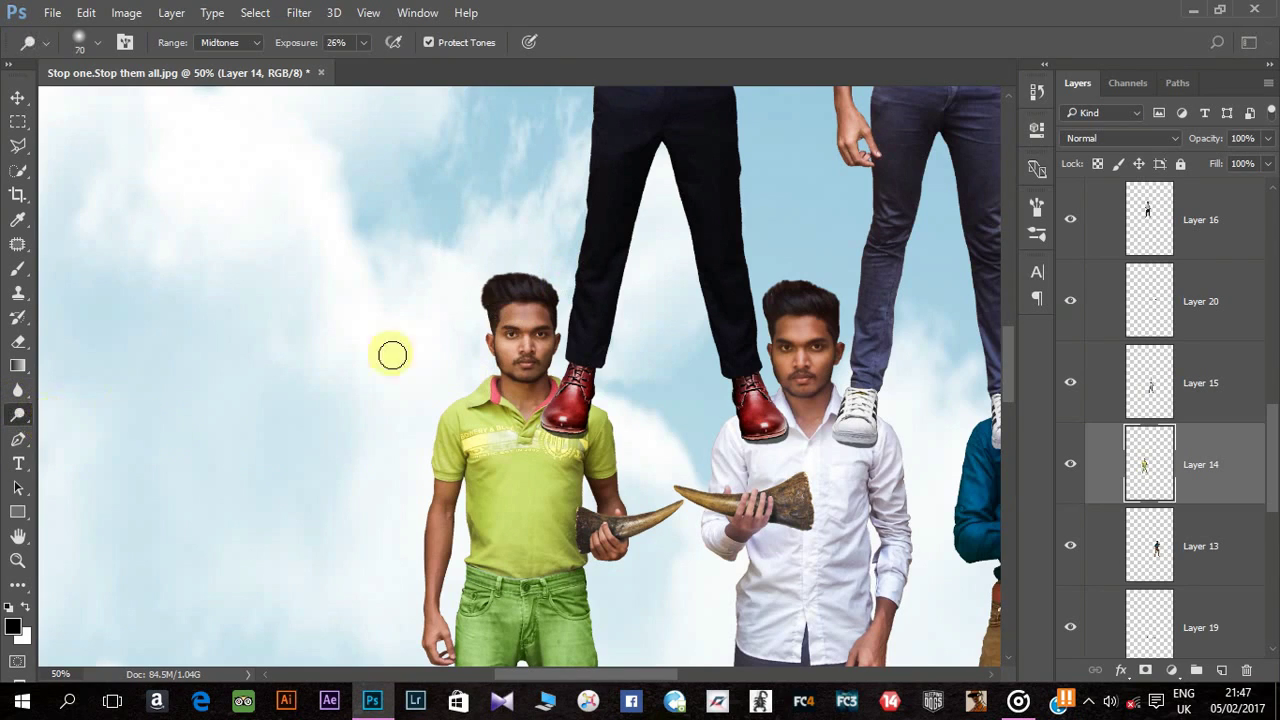
mouse_move(522, 305)
mouse_down()
mouse_move(514, 354)
mouse_move(560, 395)
mouse_up()
scroll(560, 395, down, 3)
drag(557, 300, 563, 385)
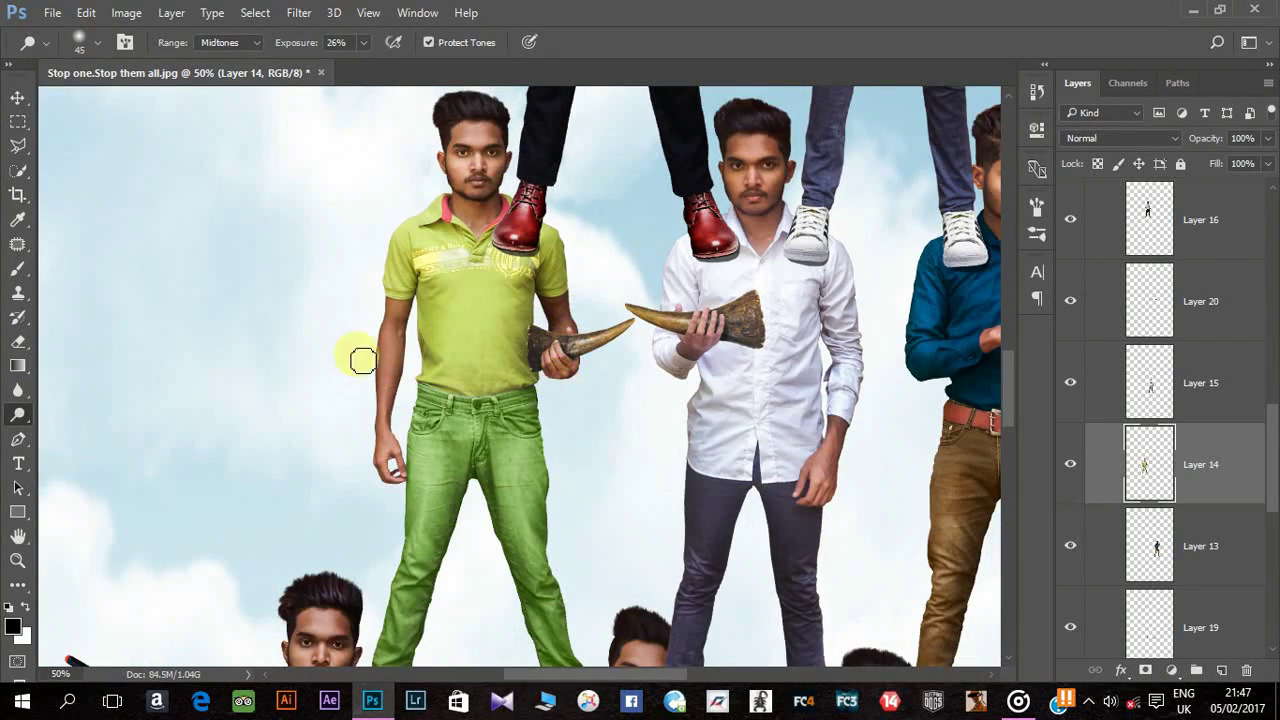
drag(362, 360, 388, 450)
key(bracketright)
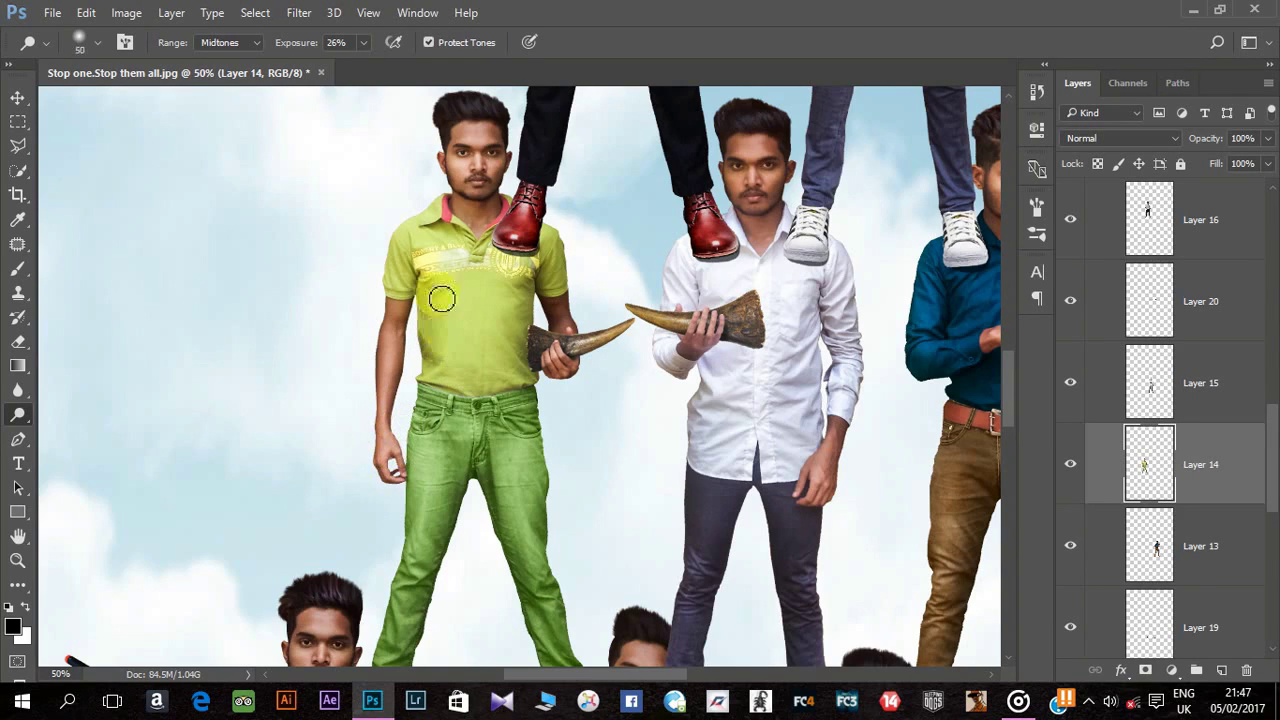
drag(448, 337, 415, 192)
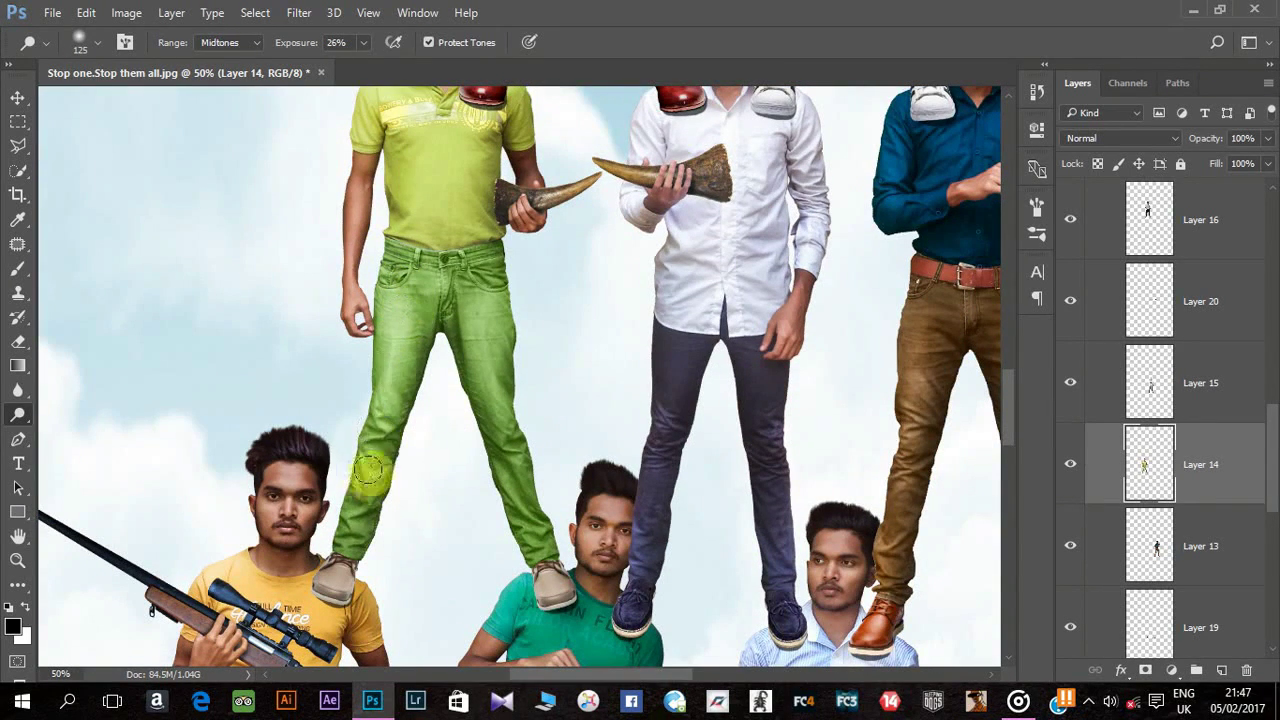
drag(474, 280, 545, 572)
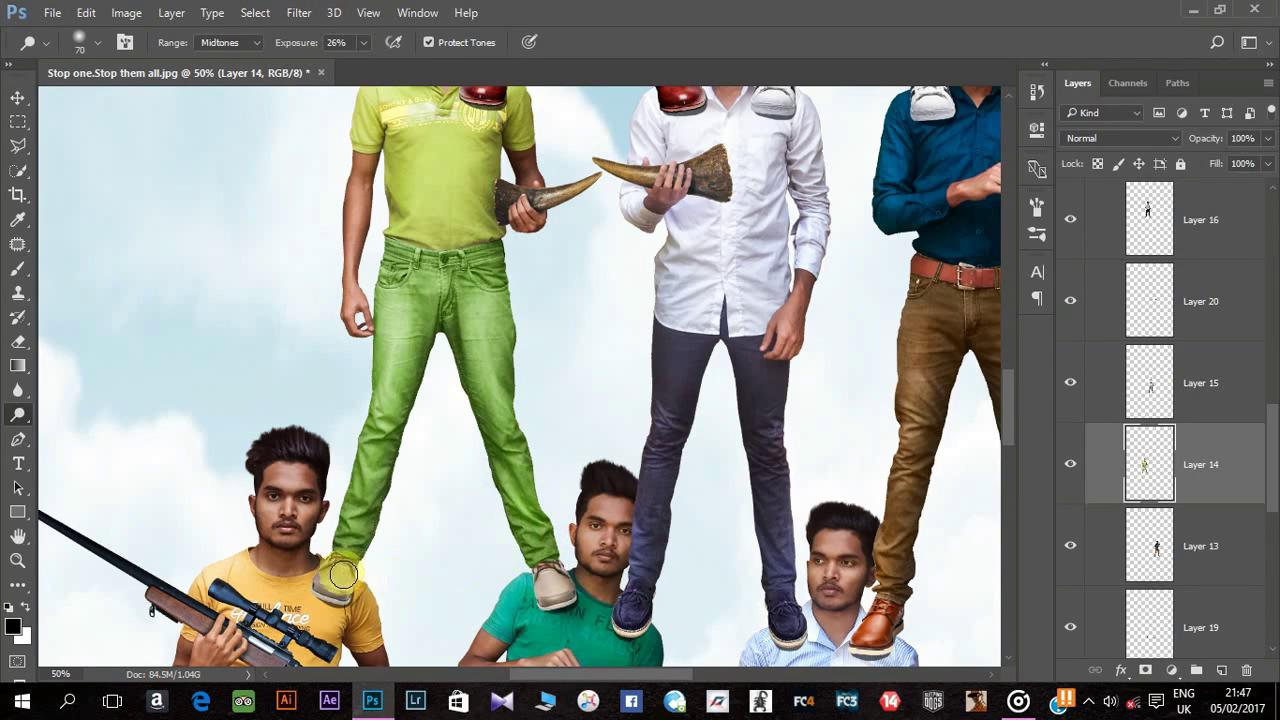
scroll(520, 580, up, 10)
scroll(428, 457, up, 10)
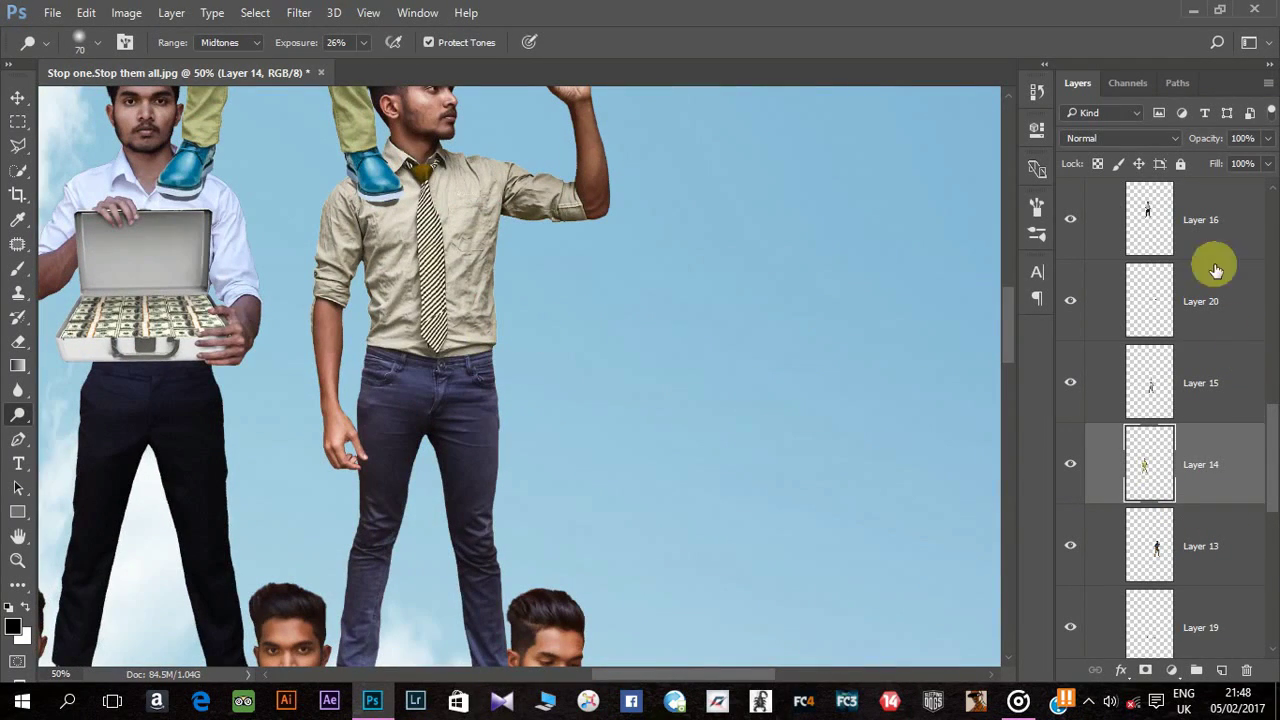
Step: Select Layer 17 with the Burn tool ready for the next figure
click(1200, 225)
right_click(27, 413)
click(90, 434)
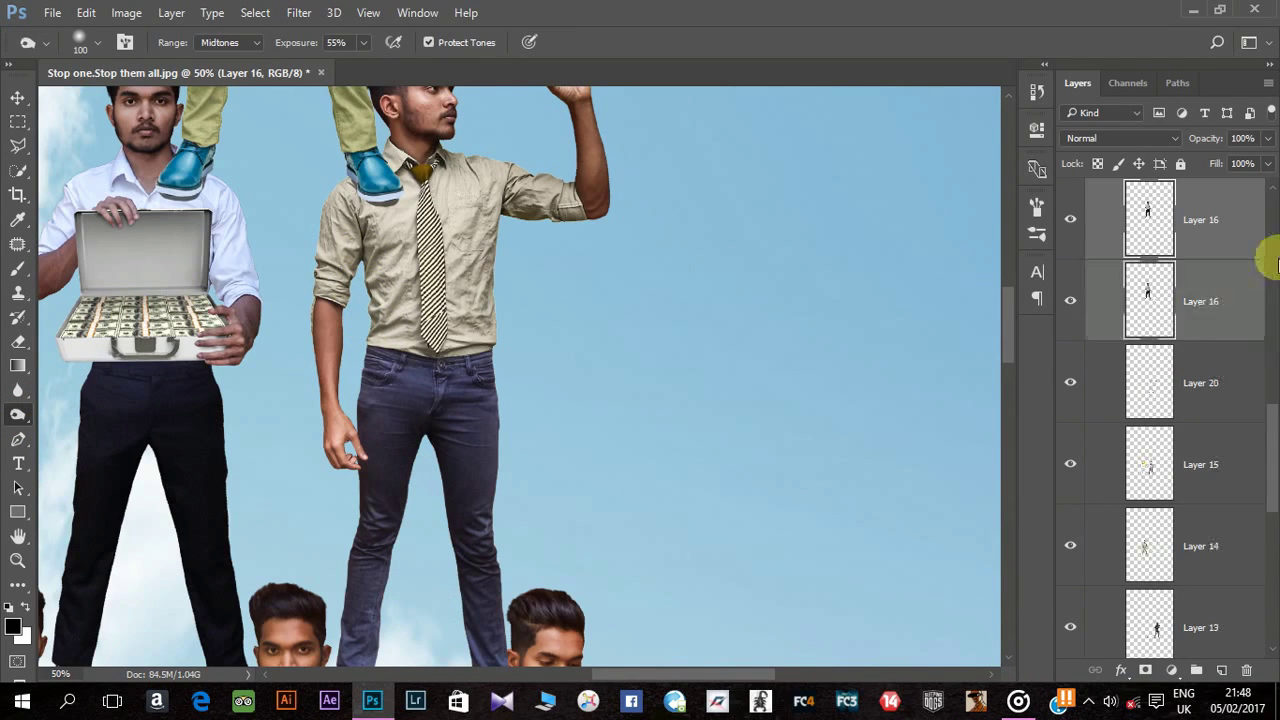
scroll(1180, 300, up, 2)
click(1103, 300)
Step: Dodge the tie-wearing man's sleeve and jeans on Layer 17 at 26% midtones
key(bracketleft)
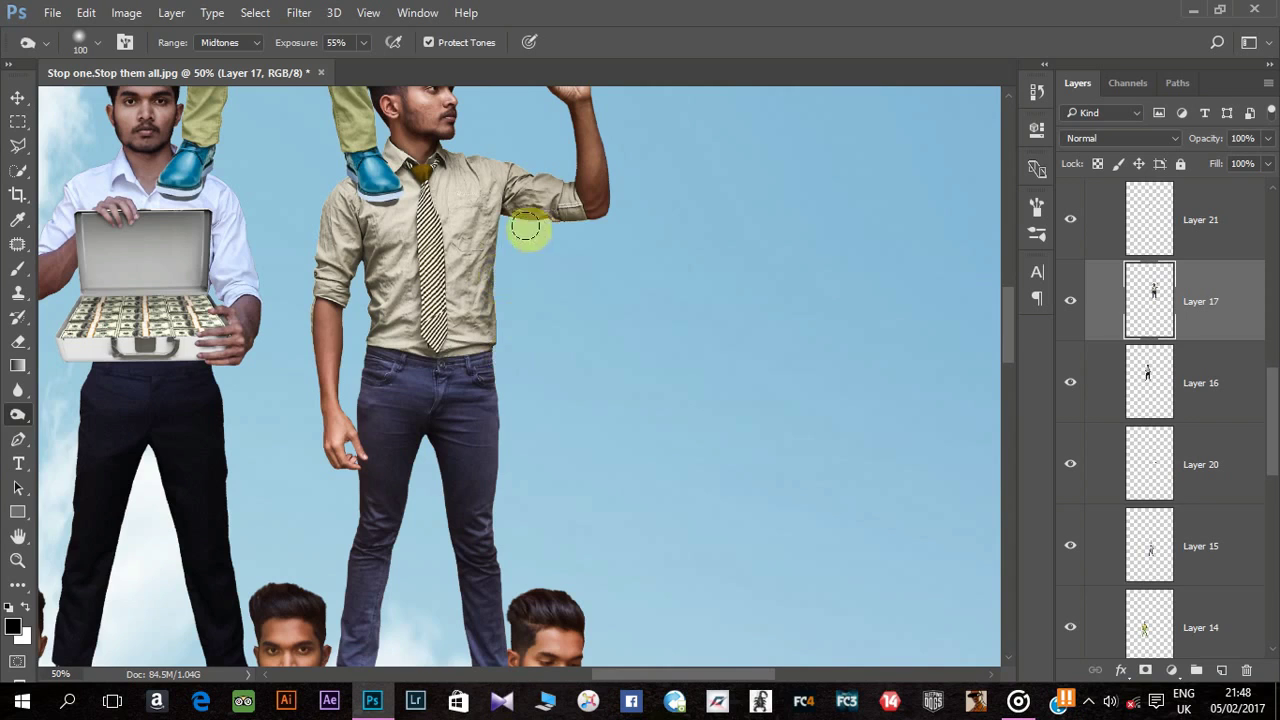
right_click(18, 413)
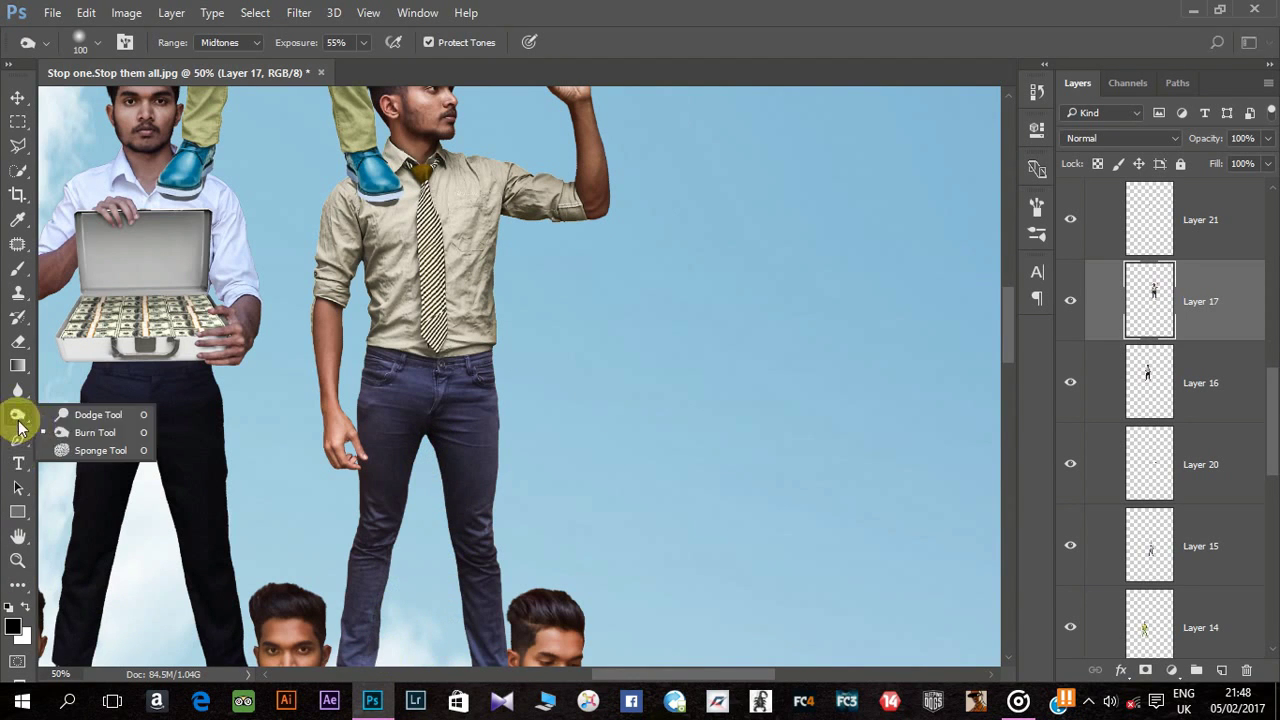
click(70, 414)
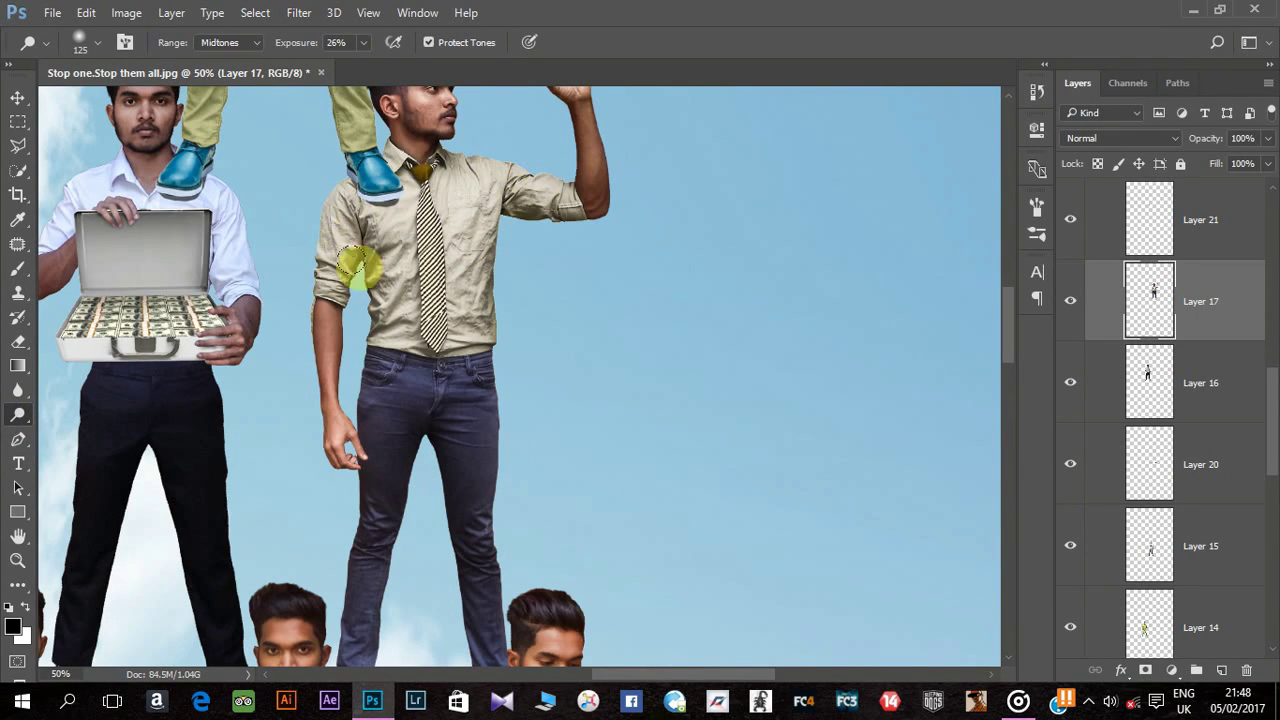
scroll(400, 280, down, 3)
key(bracketright)
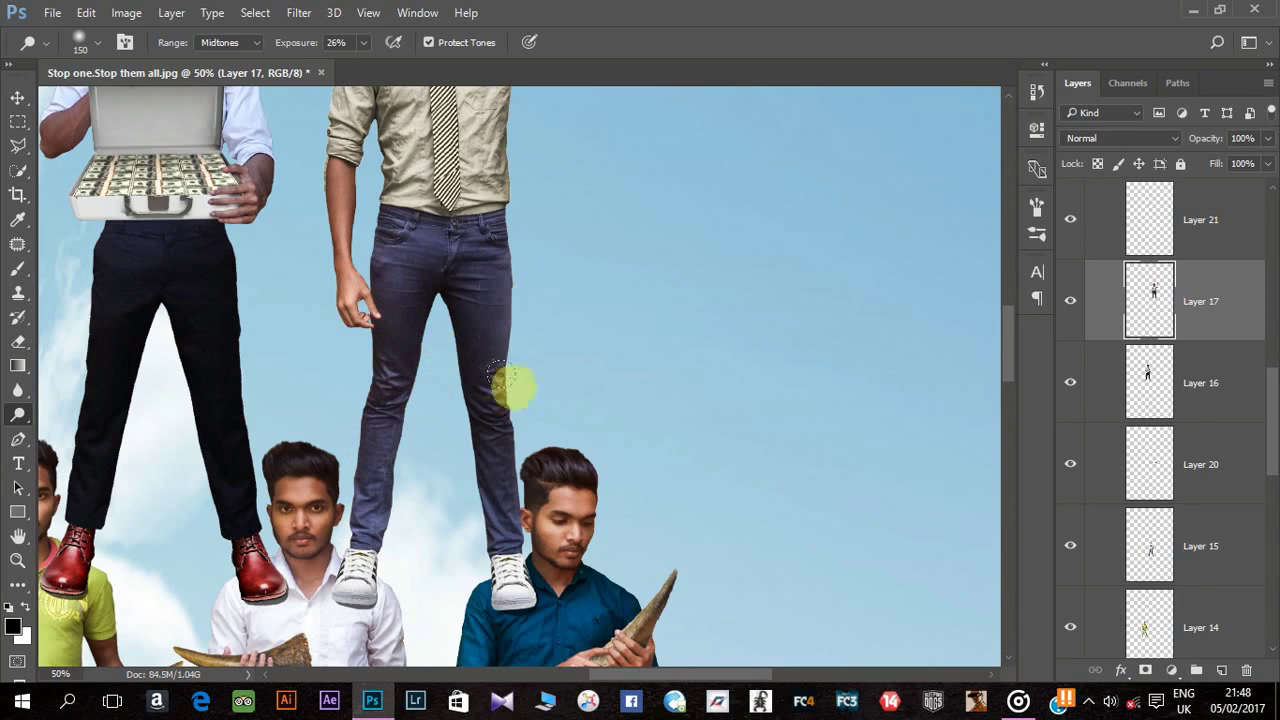
key(bracketleft)
key(bracketleft)
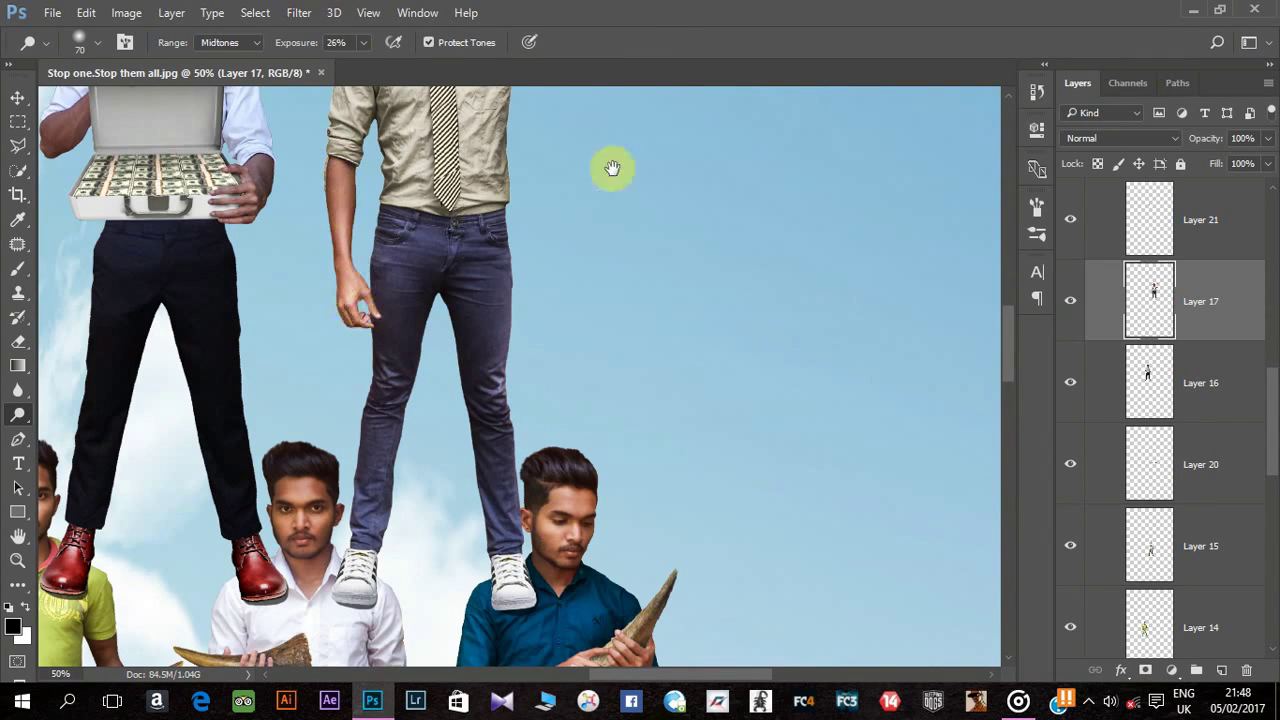
scroll(560, 300, up, 8)
Step: Dodge his raised hand with a smaller brush, then select the briefcase man's Layer 16
key(bracketleft)
key(bracketleft)
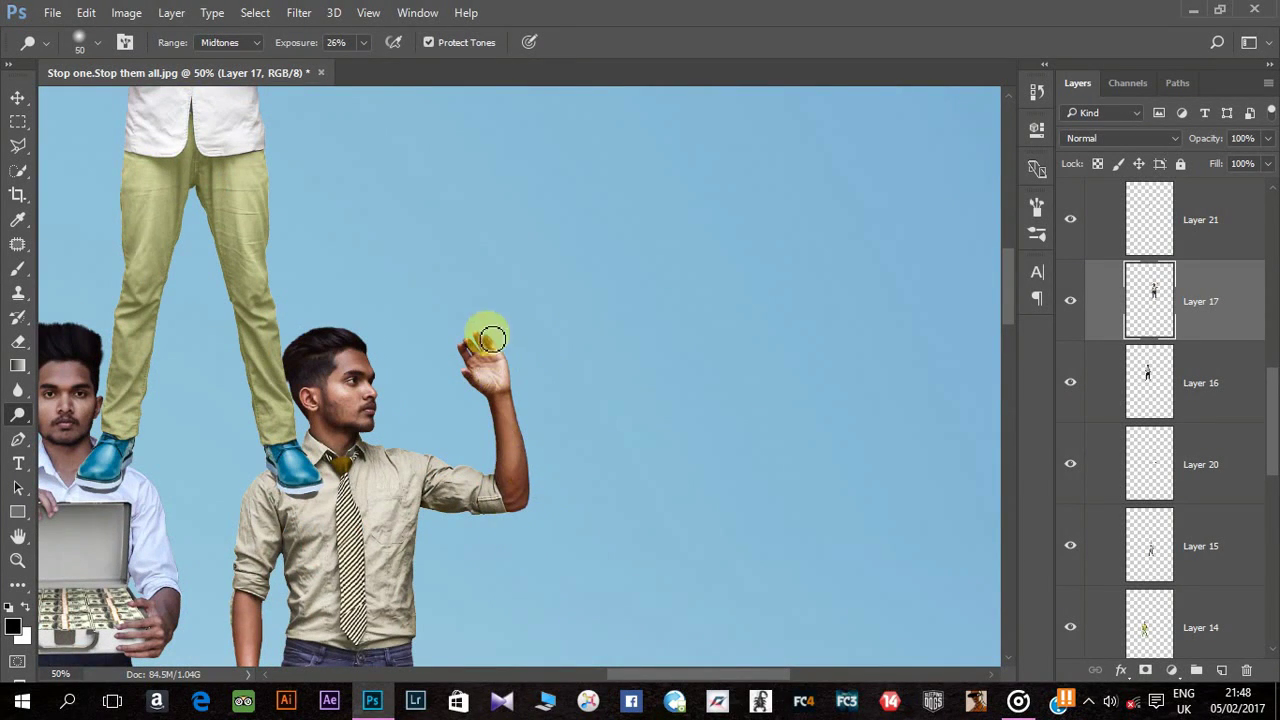
drag(432, 456, 867, 226)
click(1197, 390)
Step: Switch to the Burn Tool and enlarge the brush over the briefcase man
right_click(18, 414)
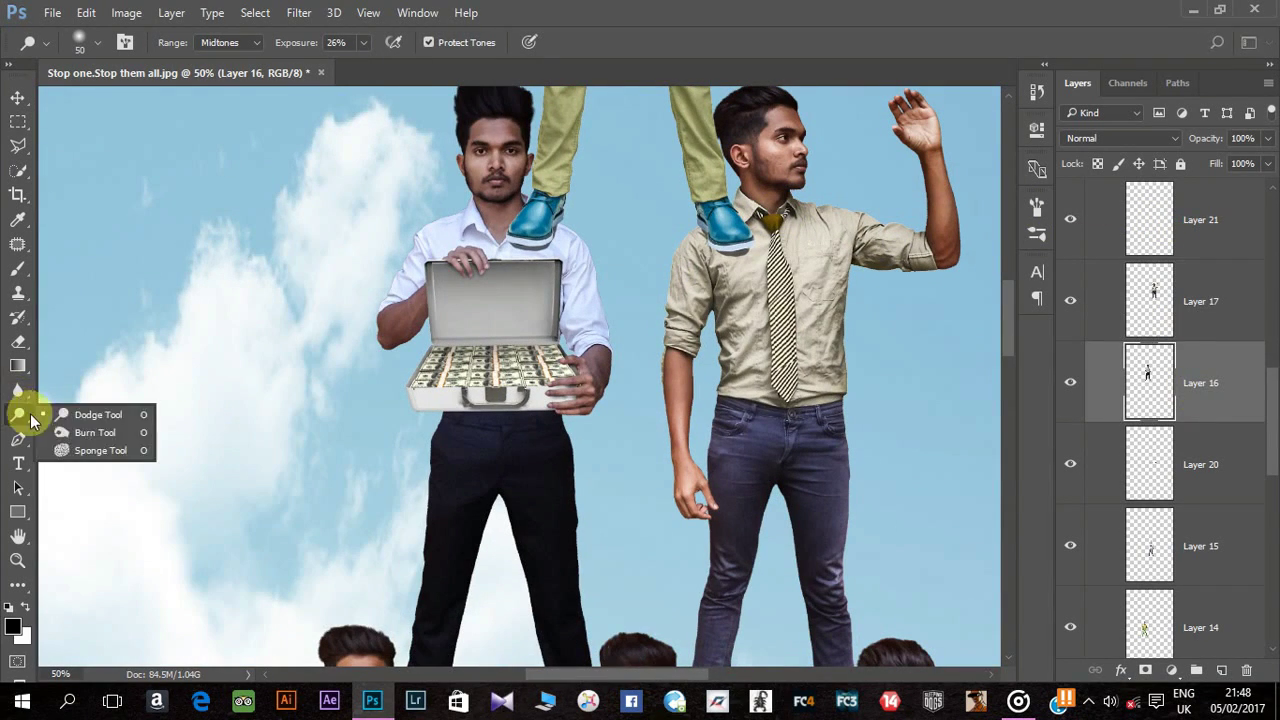
click(100, 432)
key(bracketright)
key(bracketright)
scroll(571, 257, down, 1)
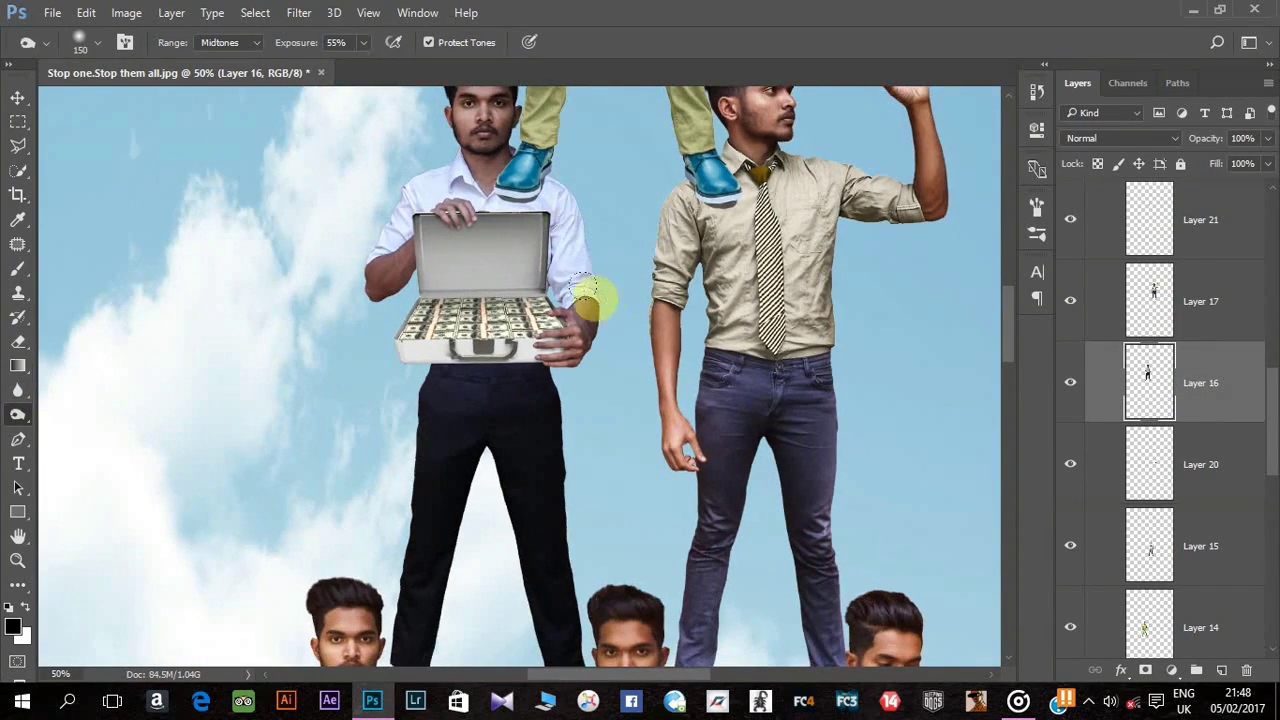
scroll(543, 477, down, 3)
key(bracketright)
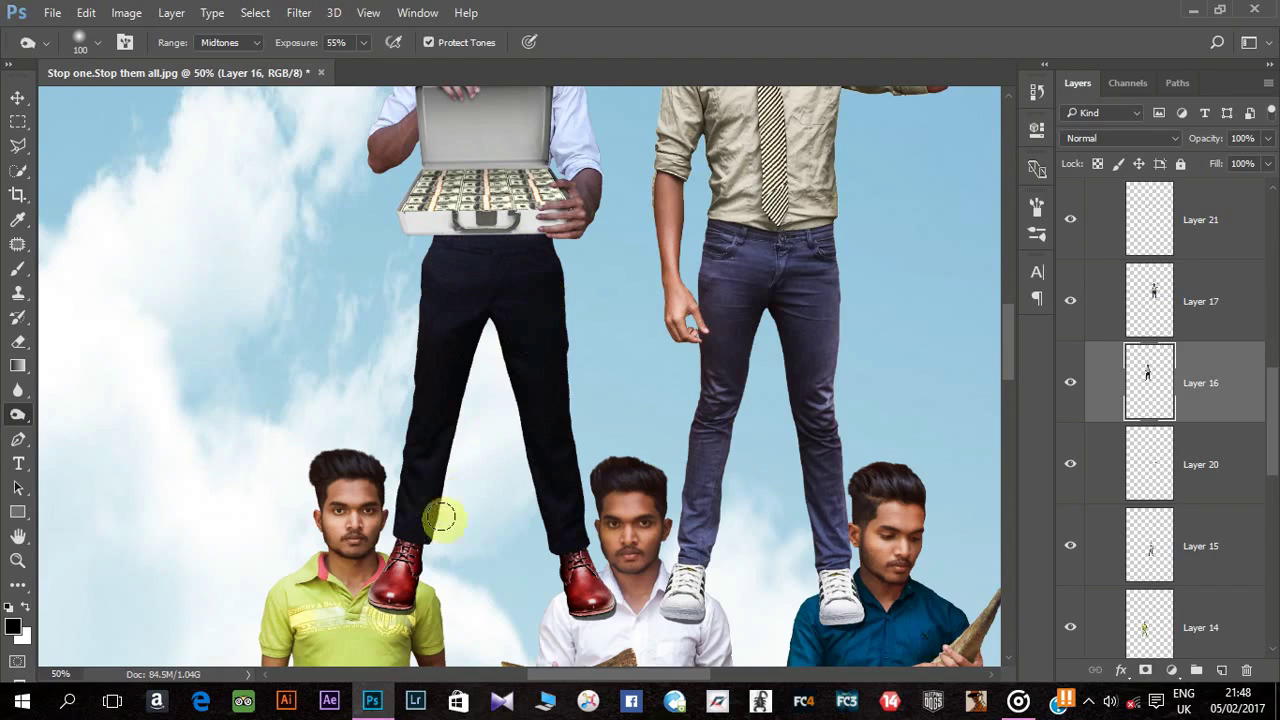
scroll(585, 610, up, 5)
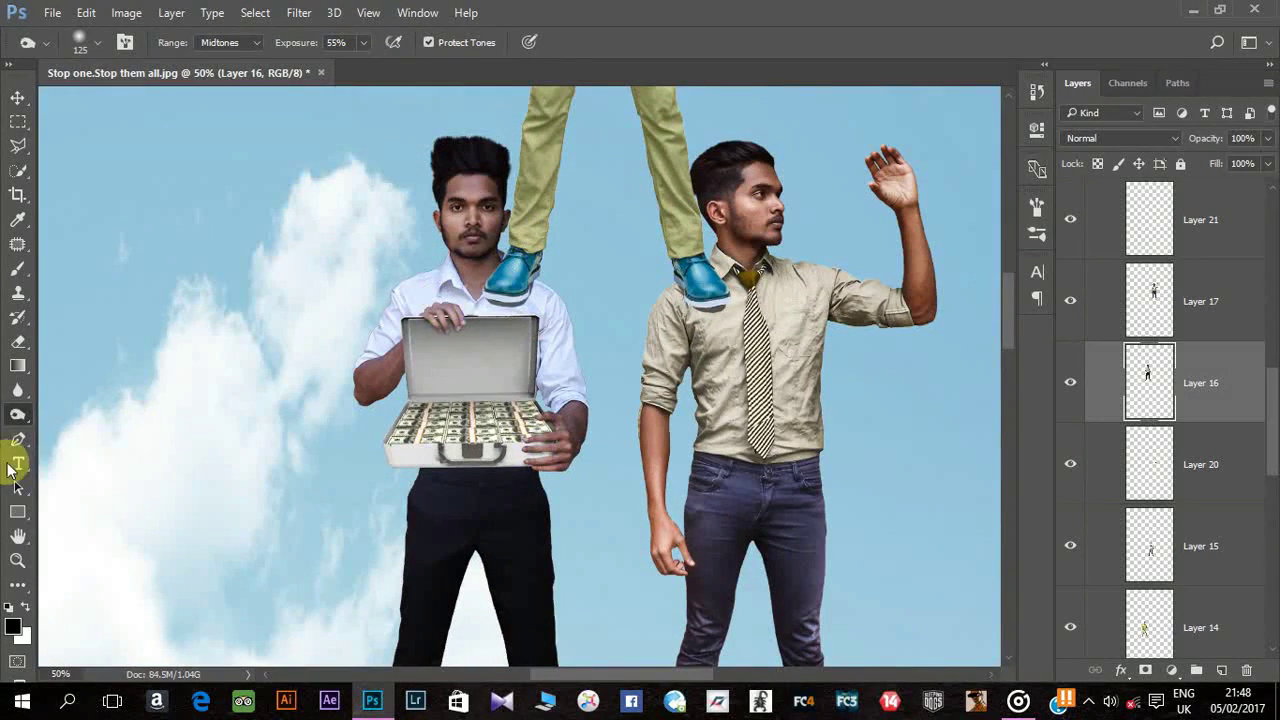
Step: Return to the Dodge Tool and lighten the briefcase man's face with a smaller brush
right_click(18, 414)
click(100, 414)
key(bracketleft)
key(bracketleft)
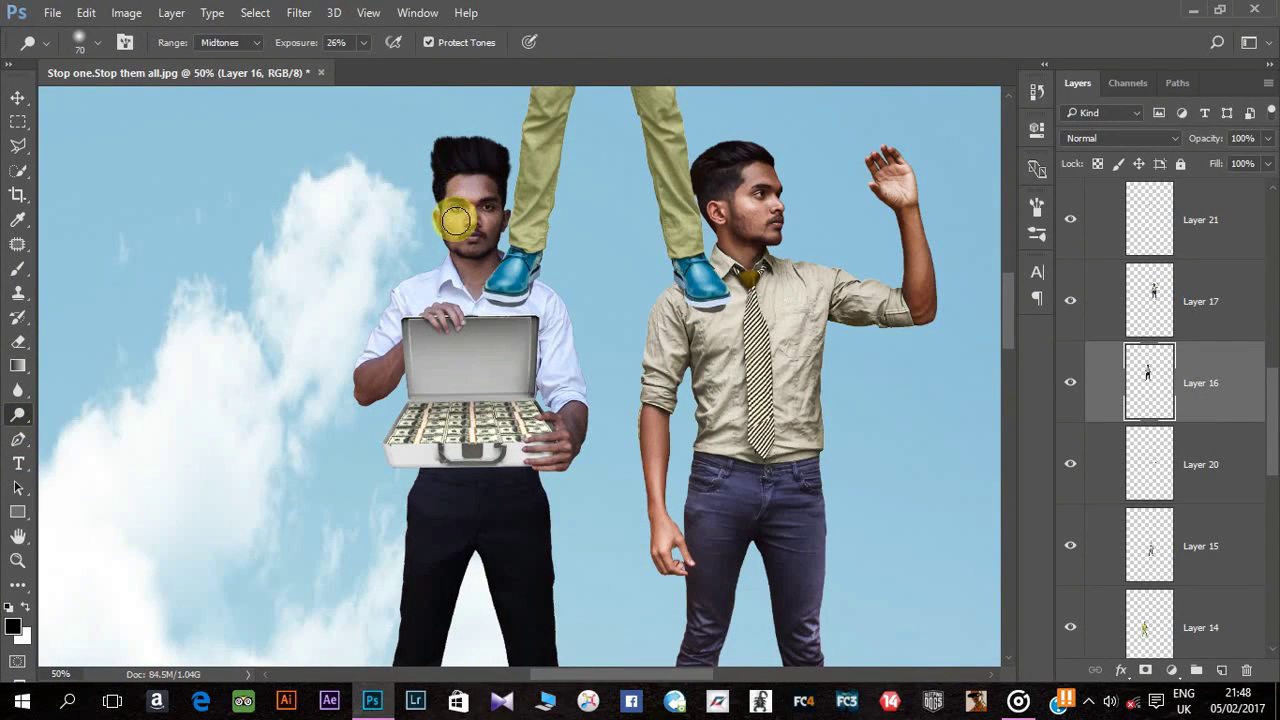
key(bracketleft)
key(bracketleft)
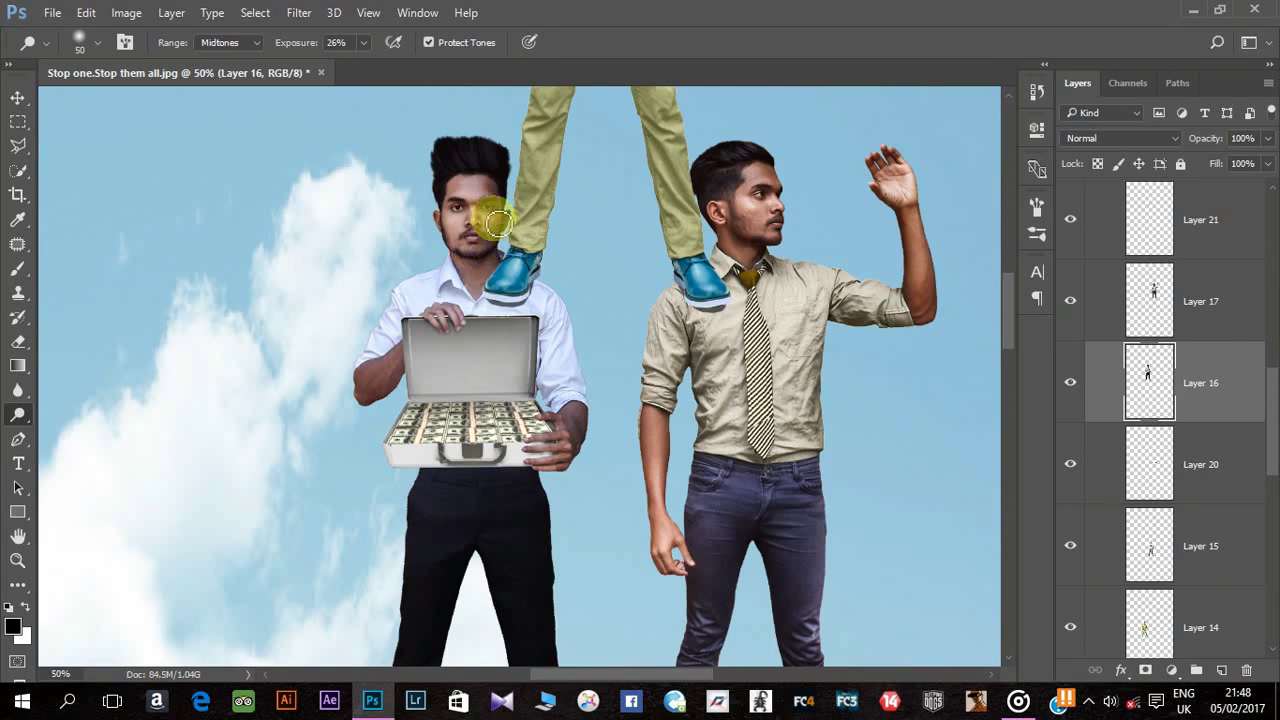
scroll(443, 160, down, 2)
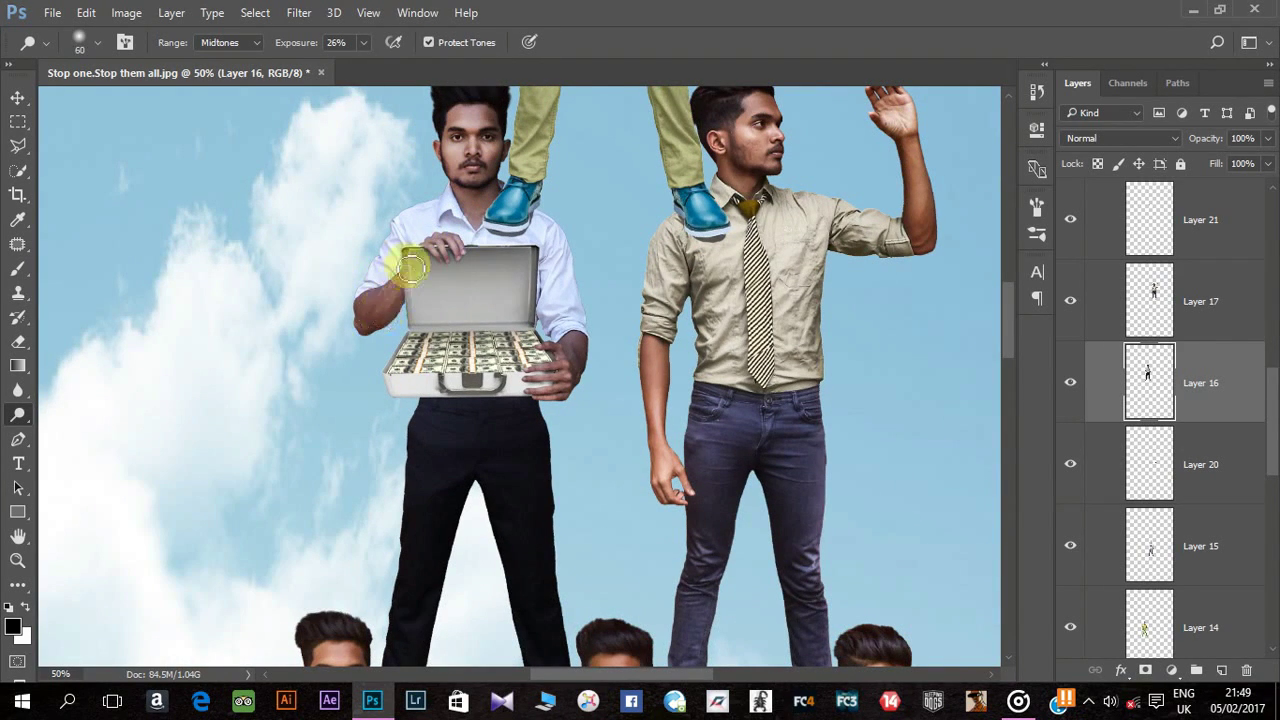
scroll(469, 276, down, 2)
key(bracketright)
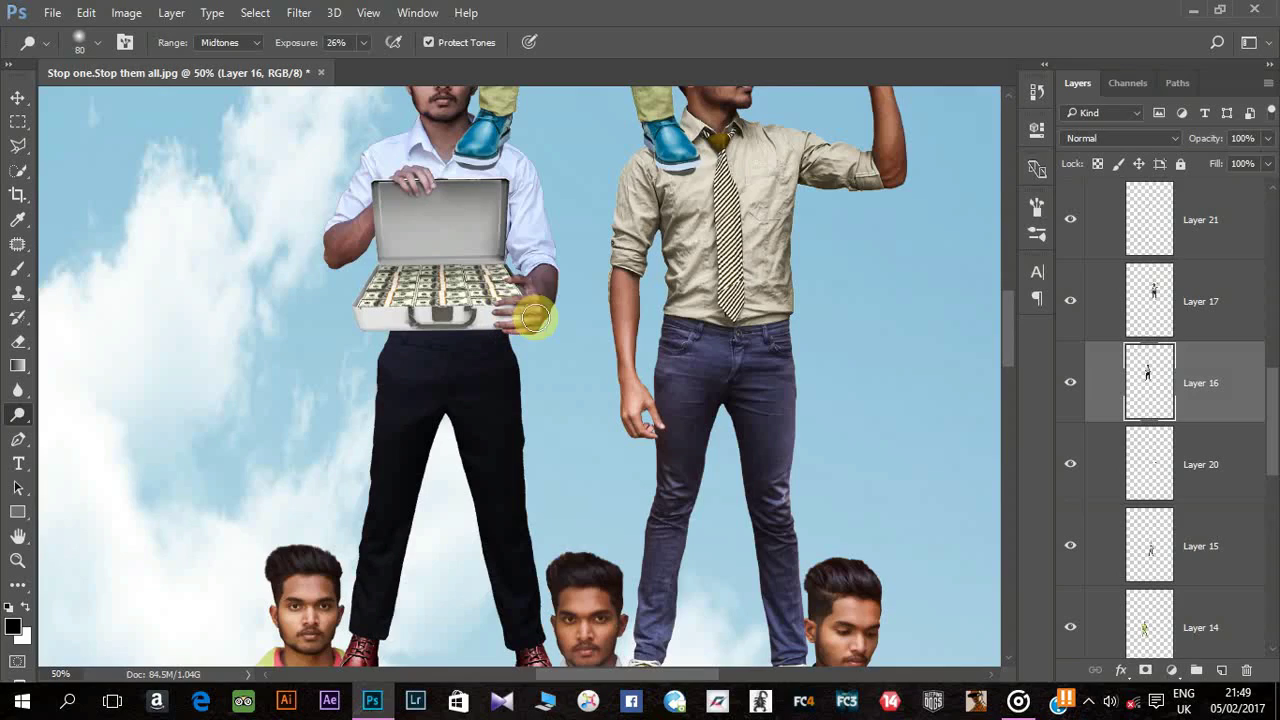
scroll(541, 296, down, 4)
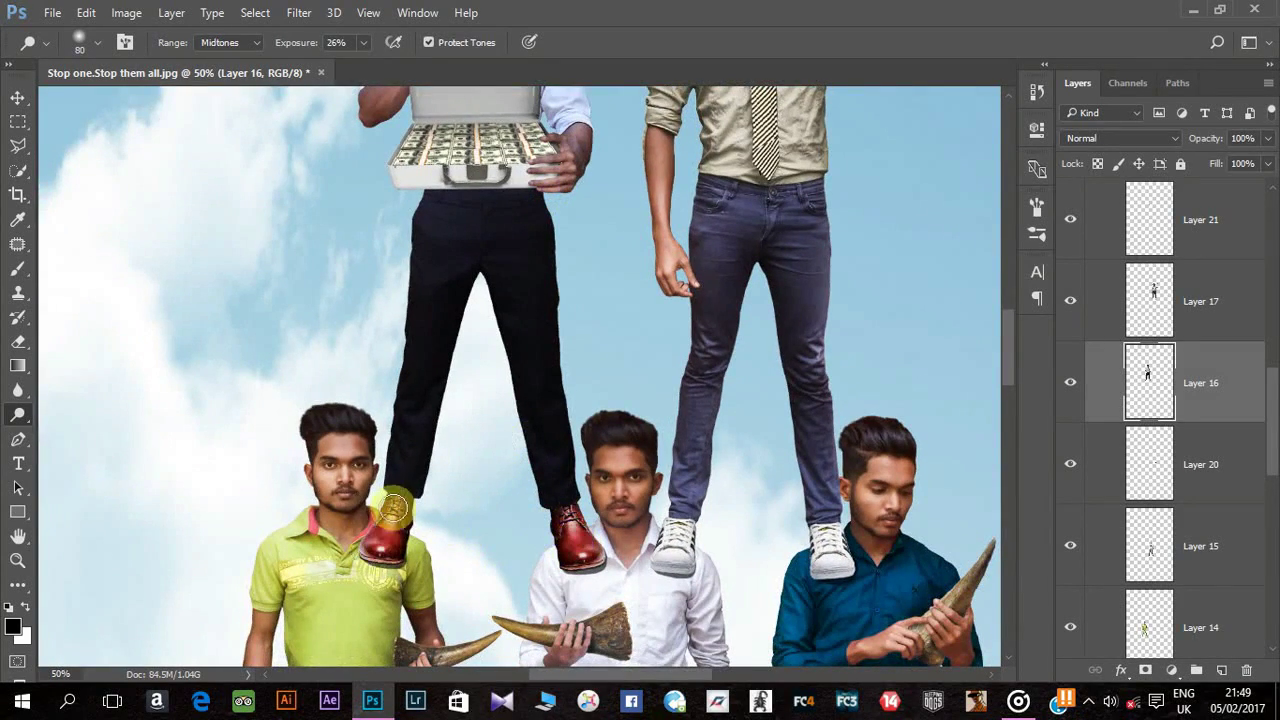
scroll(568, 414, up, 10)
Step: Brighten the lower man's face, then paint the left man's hair highlights with a larger brush
drag(568, 414, 566, 426)
key(bracketleft)
mouse_move(362, 503)
mouse_down()
mouse_move(374, 466)
mouse_move(435, 497)
mouse_move(347, 439)
mouse_move(362, 413)
mouse_up()
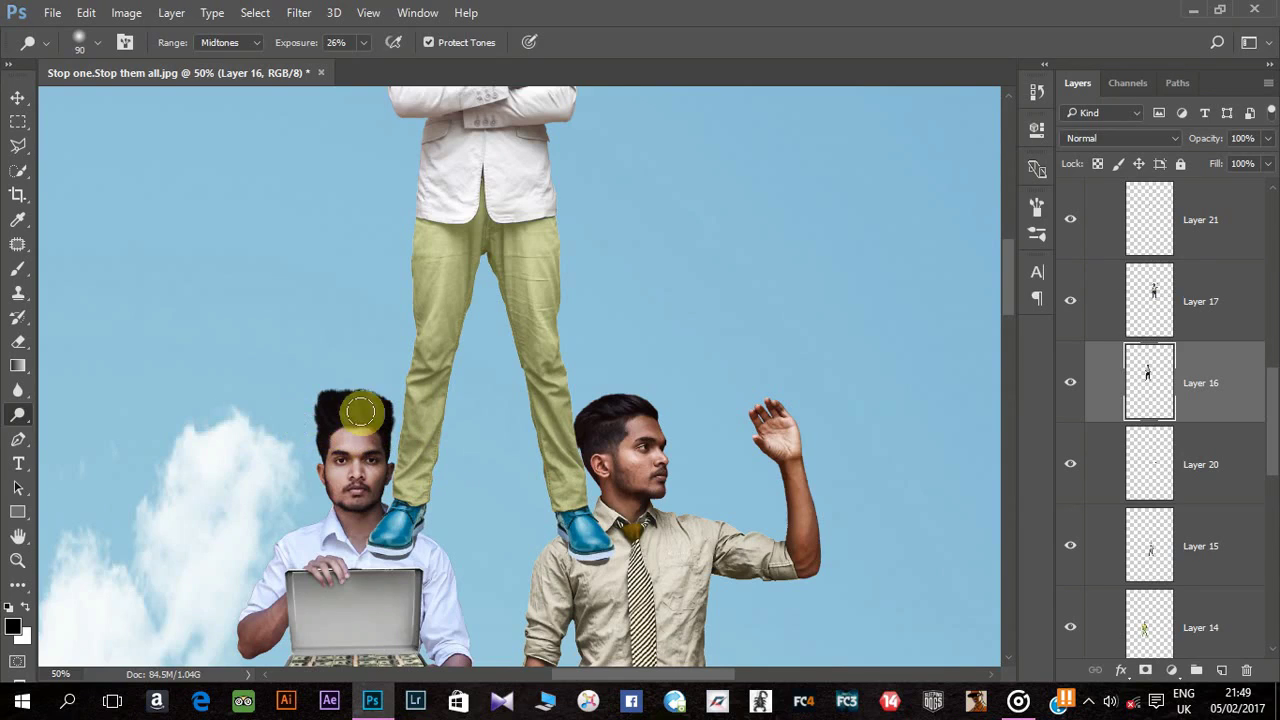
key(bracketright)
key(bracketright)
drag(839, 332, 842, 600)
scroll(1191, 471, up, 2)
Step: On Layer 18, burn the top man's trousers and collar at 55%
click(1195, 300)
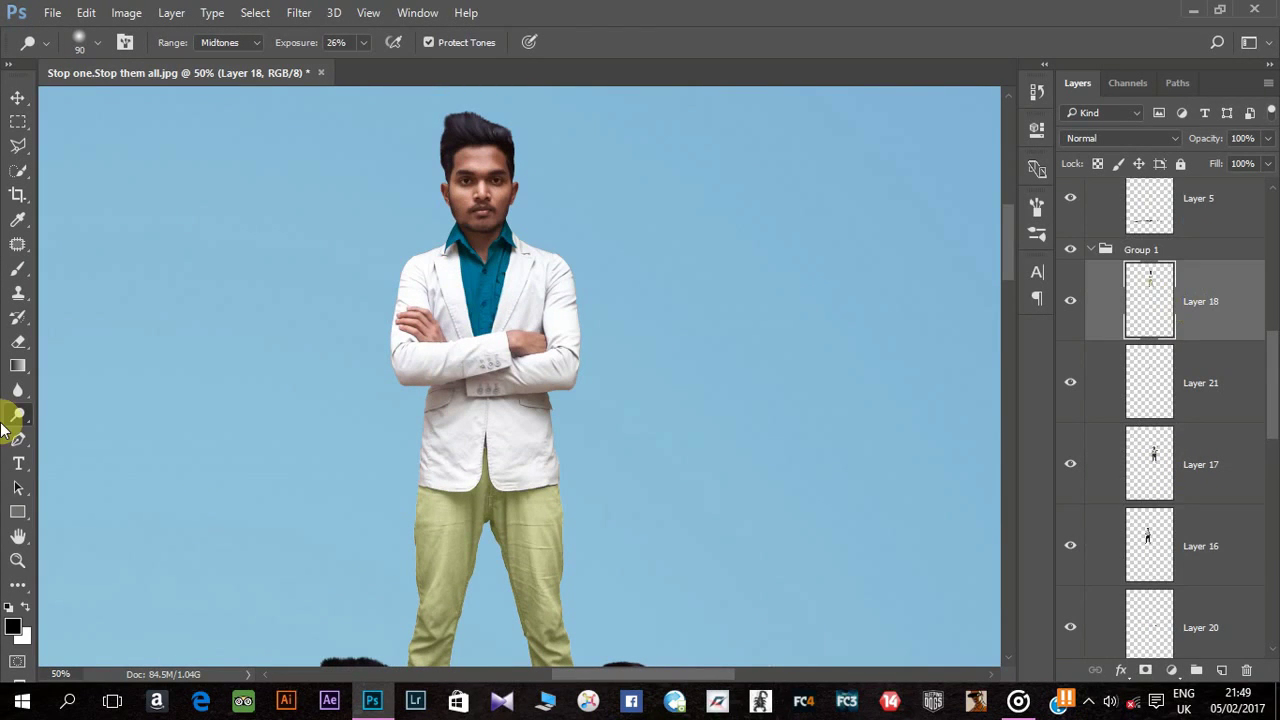
right_click(18, 416)
click(95, 432)
mouse_move(463, 493)
mouse_down()
mouse_move(428, 328)
mouse_move(423, 508)
mouse_move(460, 400)
mouse_up()
scroll(563, 503, up, 3)
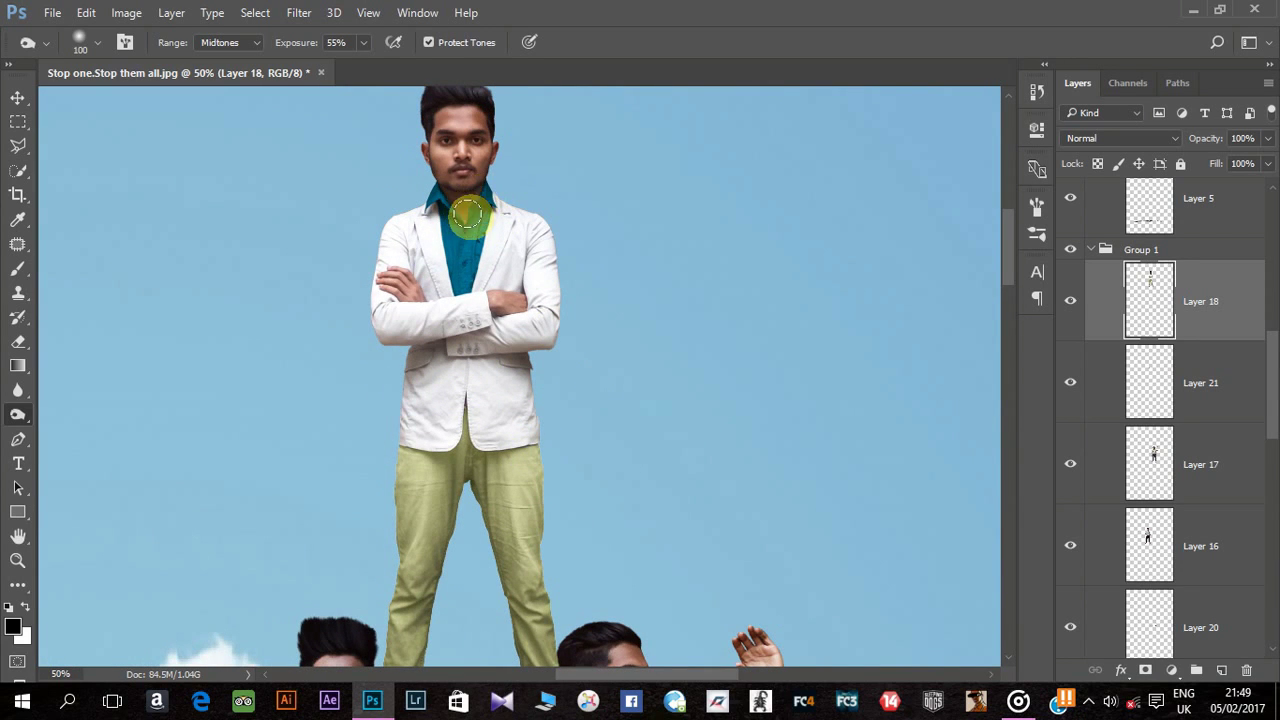
scroll(600, 300, down, 2)
key(bracketleft)
key(bracketleft)
key(bracketleft)
Step: Dodge the top man's face, chest and legs at 26% with a finer brush
right_click(20, 416)
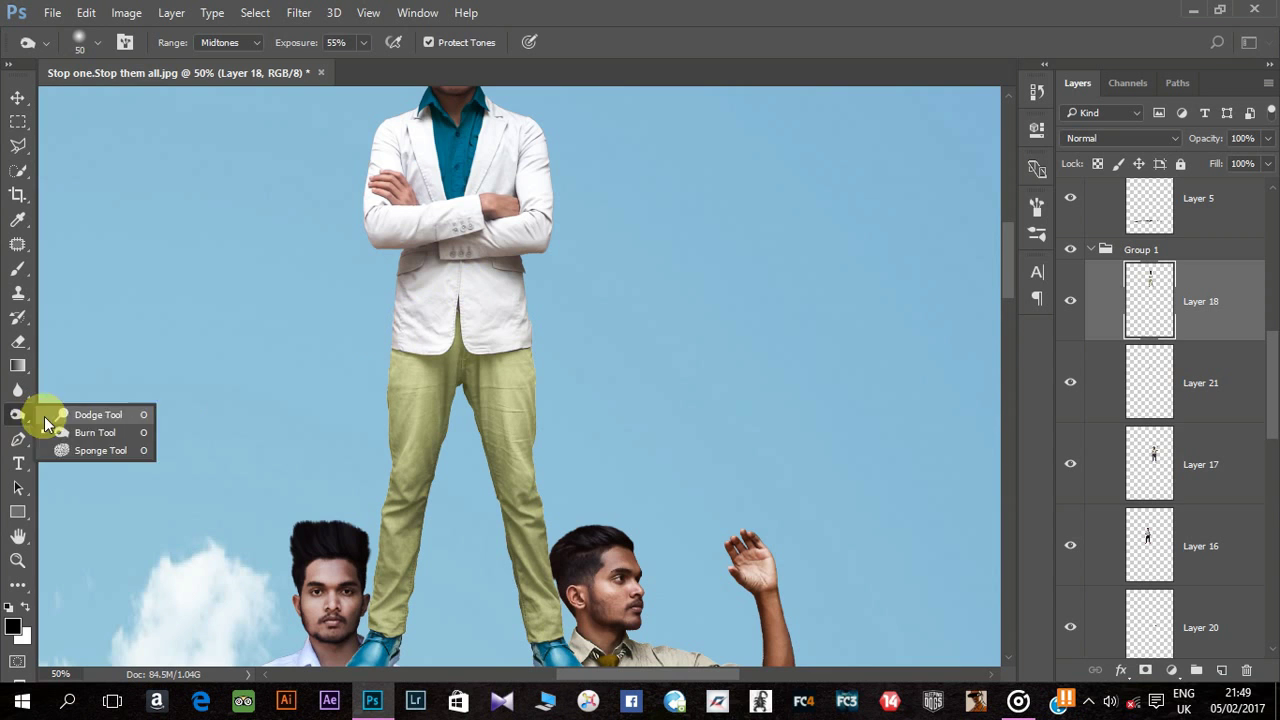
click(48, 418)
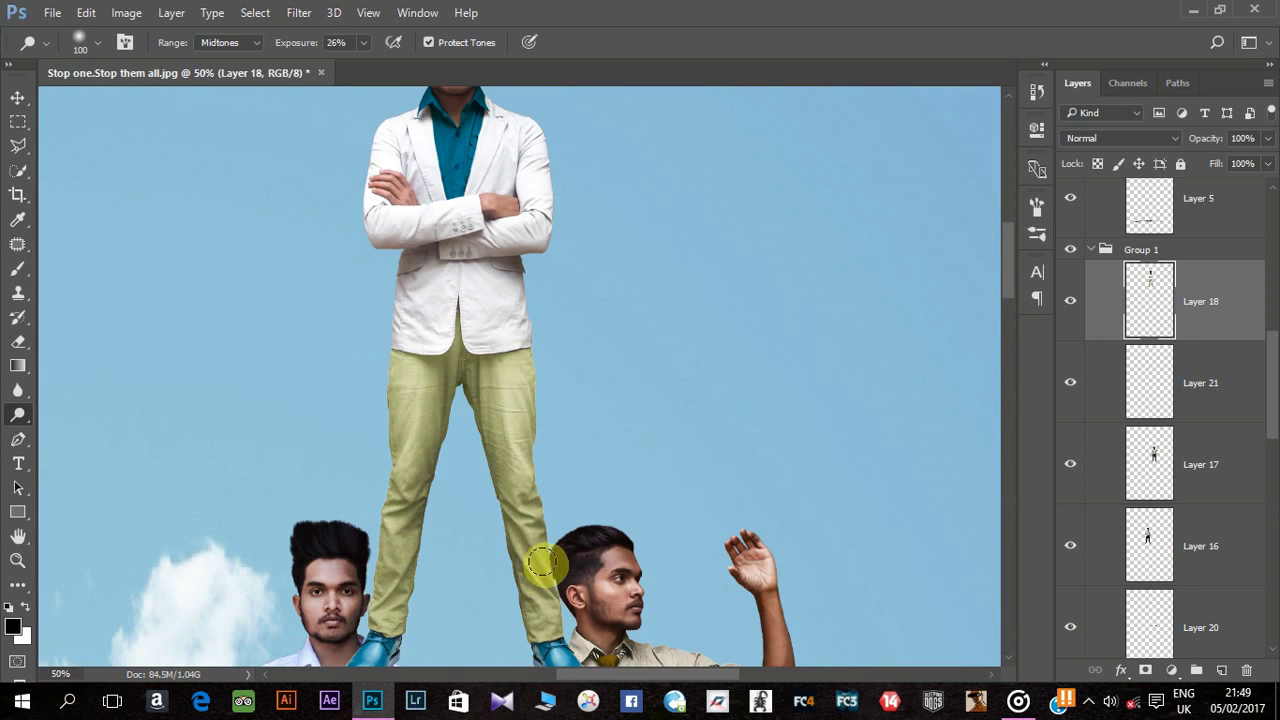
key([)
scroll(467, 366, up, 3)
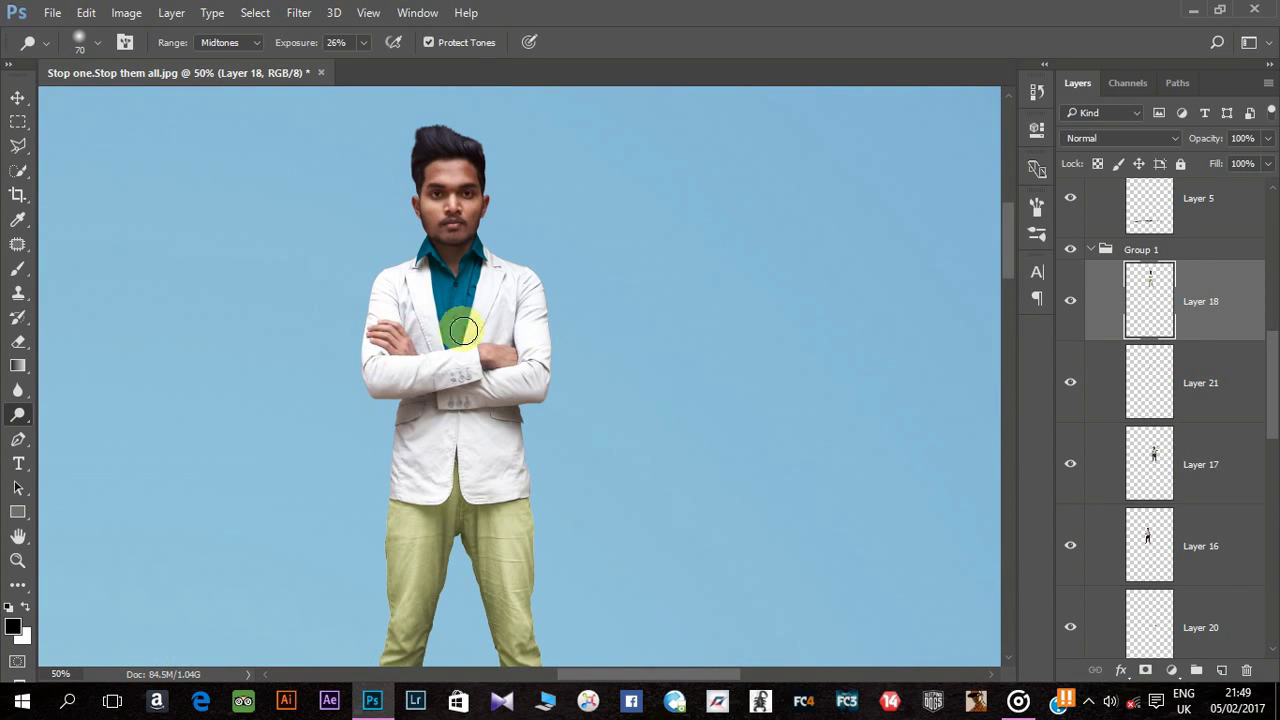
key([)
key(bracketleft)
key(bracketleft)
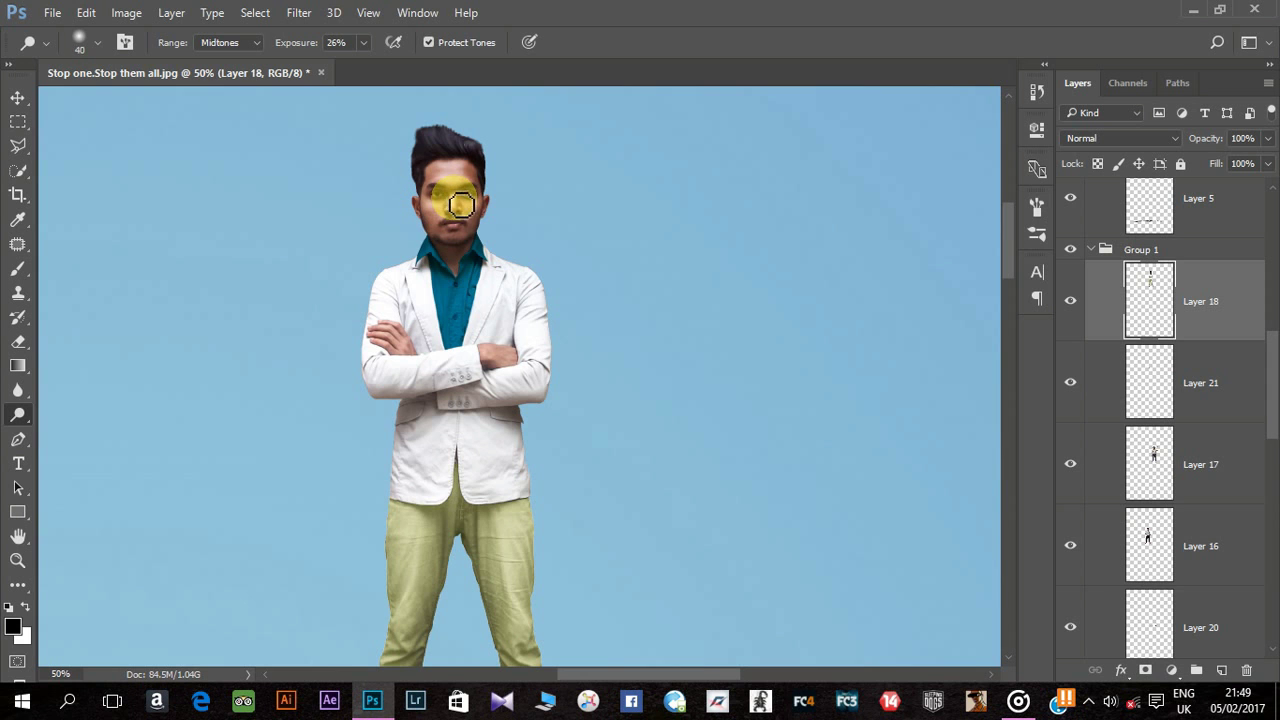
key(bracketright)
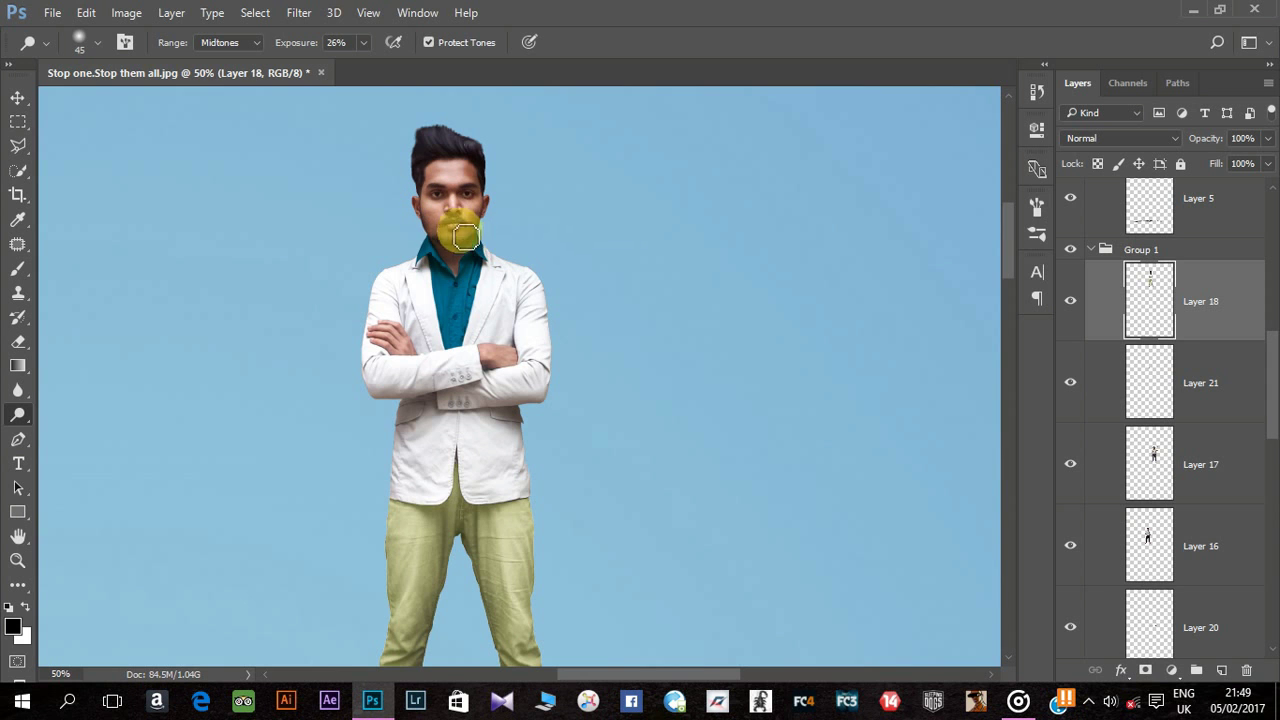
key(ctrl+minus)
key(ctrl+minus)
key(ctrl+minus)
key(ctrl+minus)
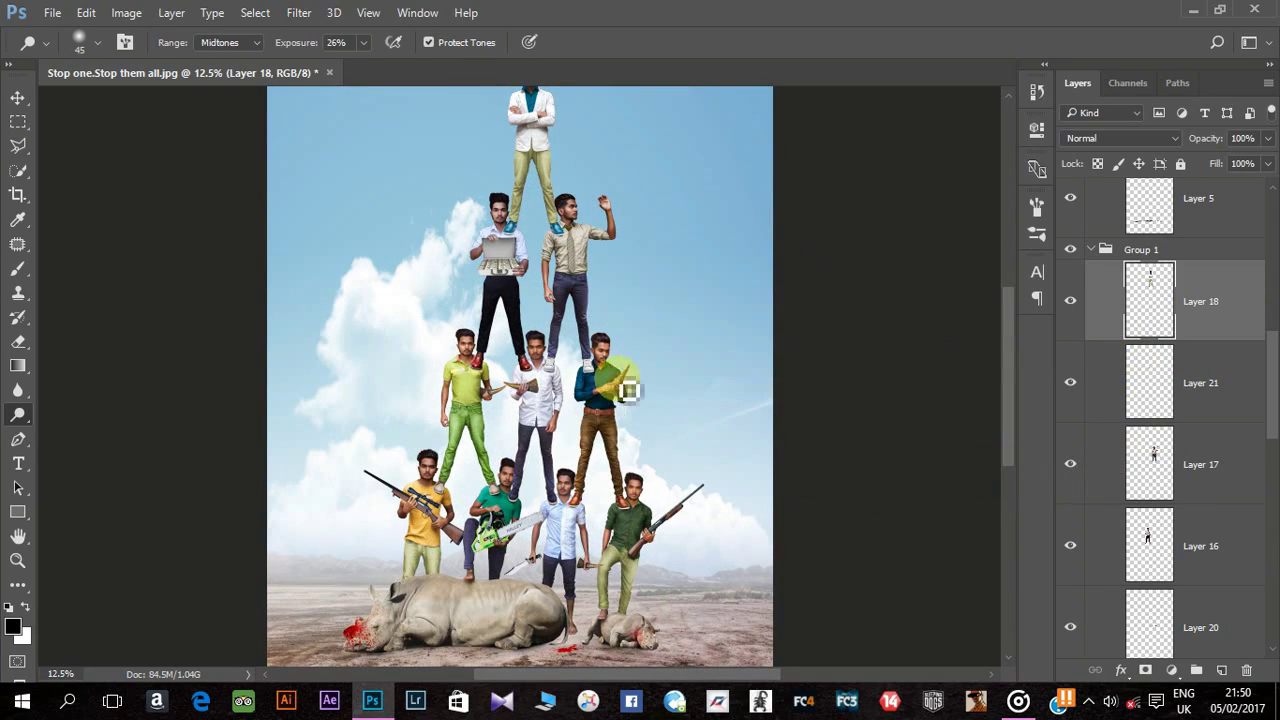
Step: Collapse Group 1 and create the new Layer 22 above Layer 2
key(ctrl+plus)
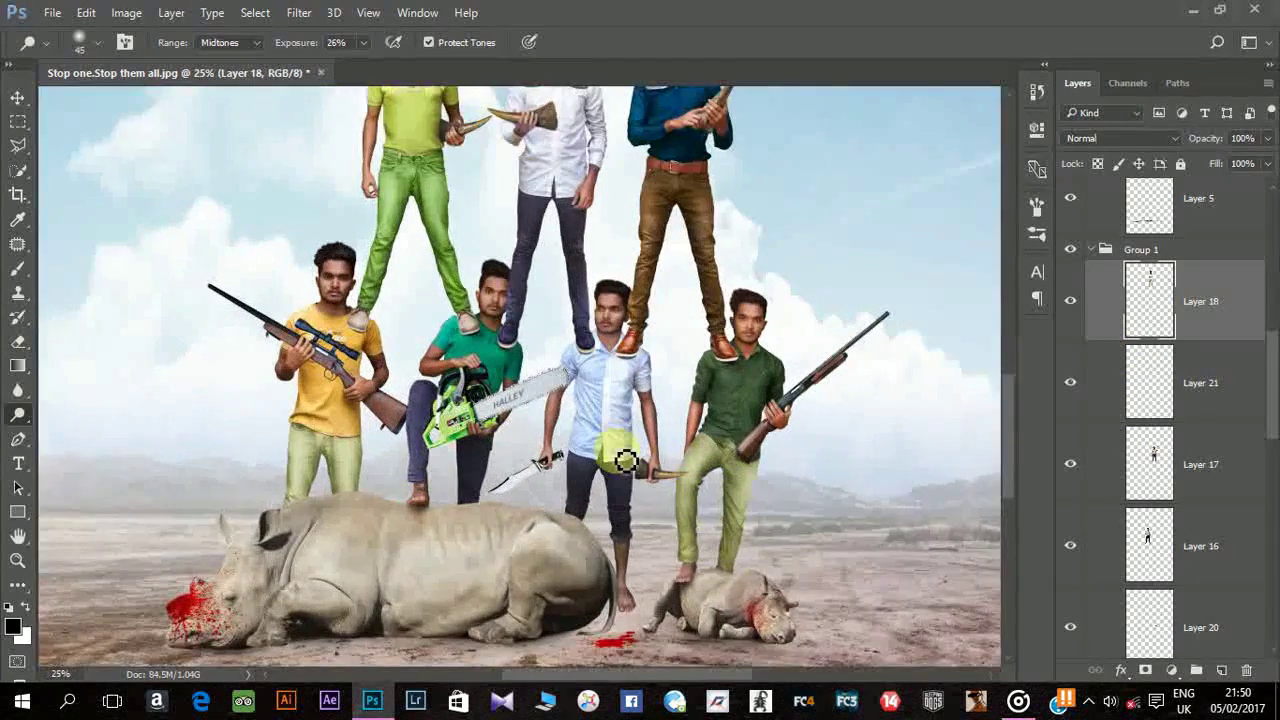
scroll(625, 460, down, 1)
click(1120, 249)
click(1091, 249)
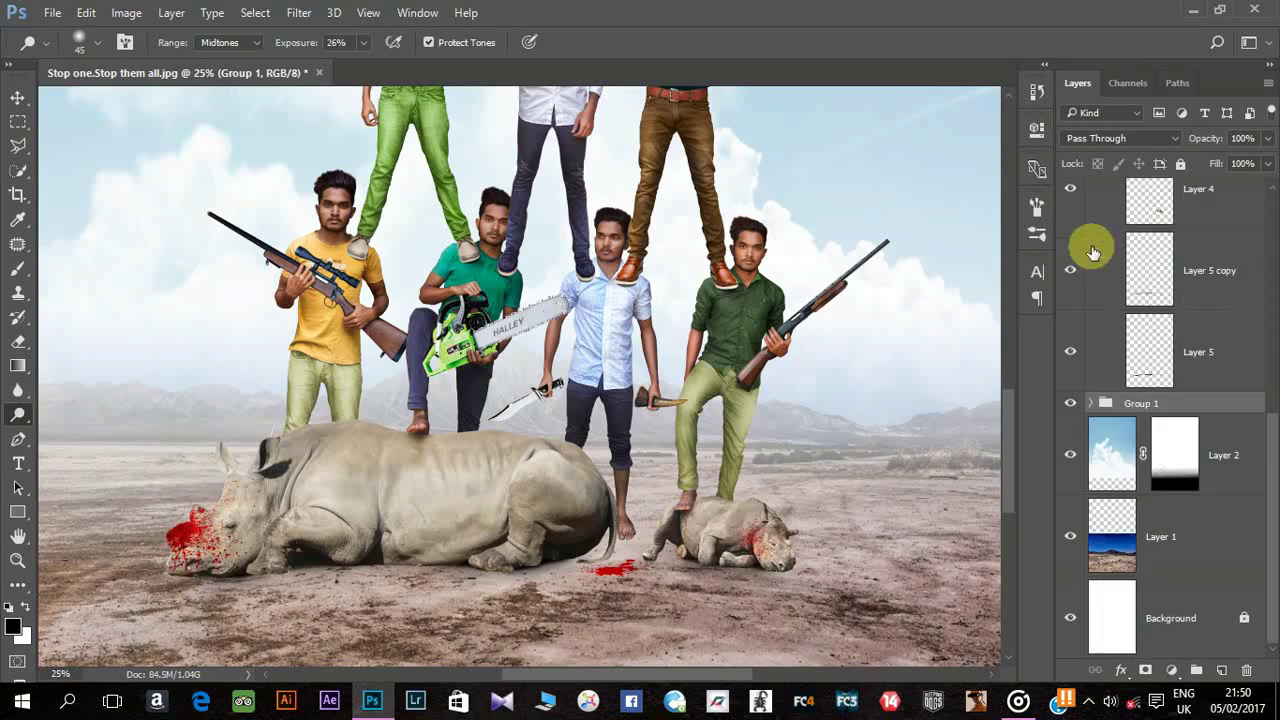
click(1199, 455)
key(ctrl+shift+n)
key(Return)
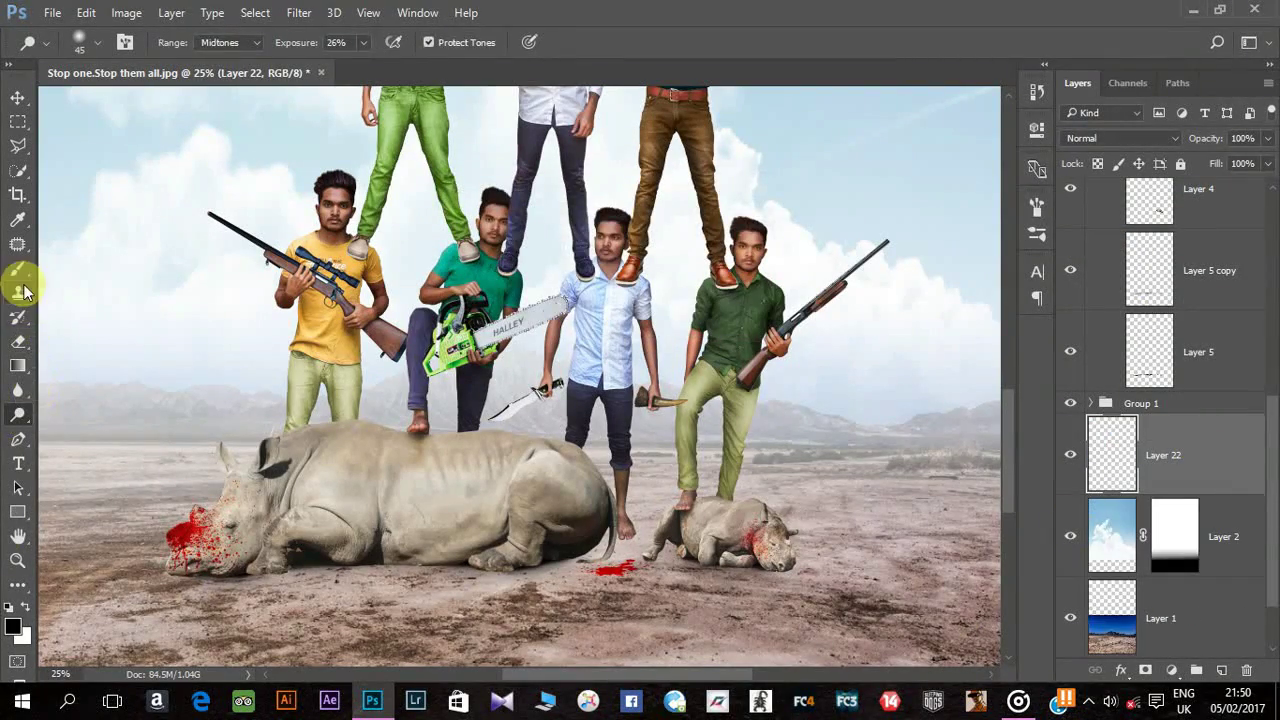
Step: Brush a black shadow near the barefoot man's feet and Gaussian-blur it by 3.6 px
click(18, 270)
drag(621, 536, 633, 546)
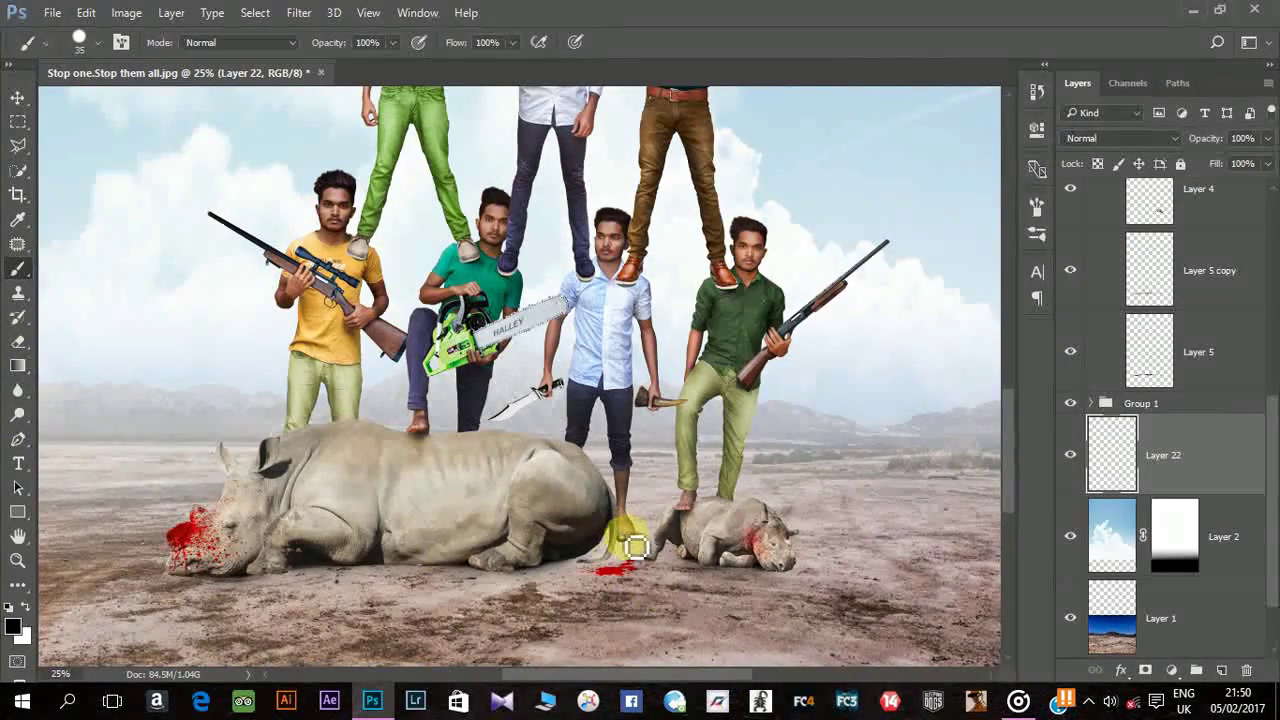
click(299, 12)
mouse_move(308, 220)
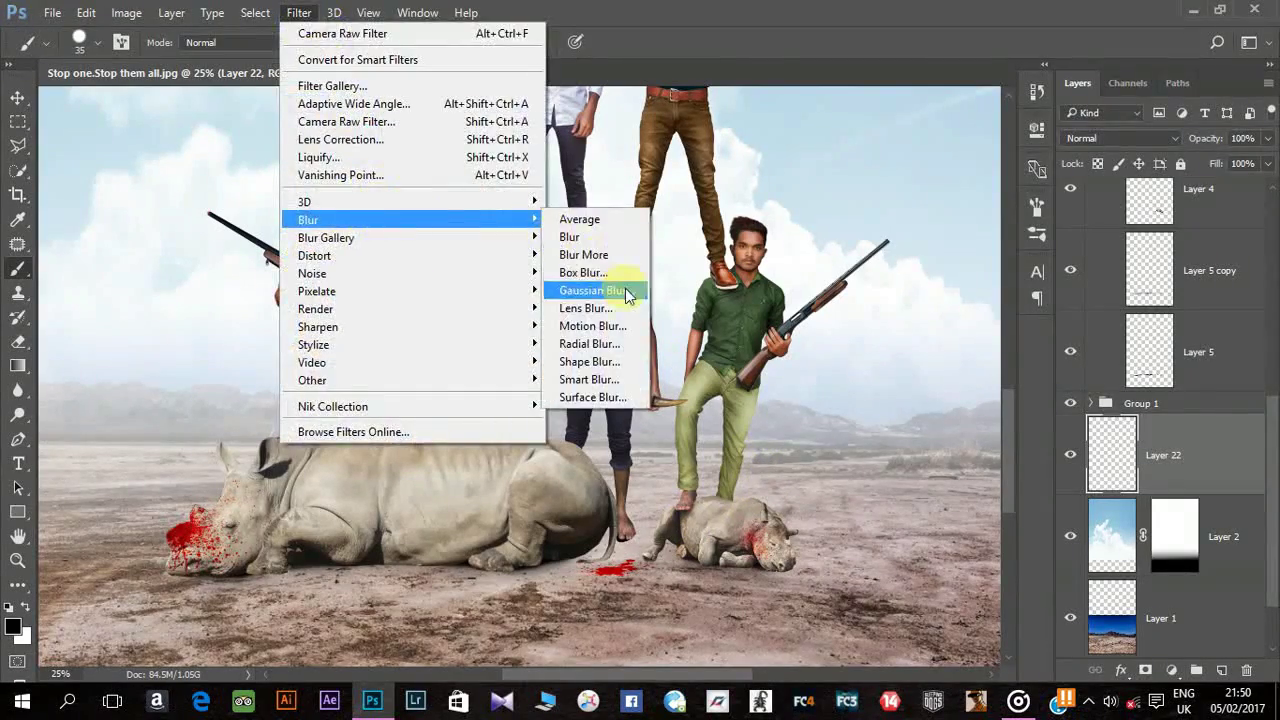
click(628, 293)
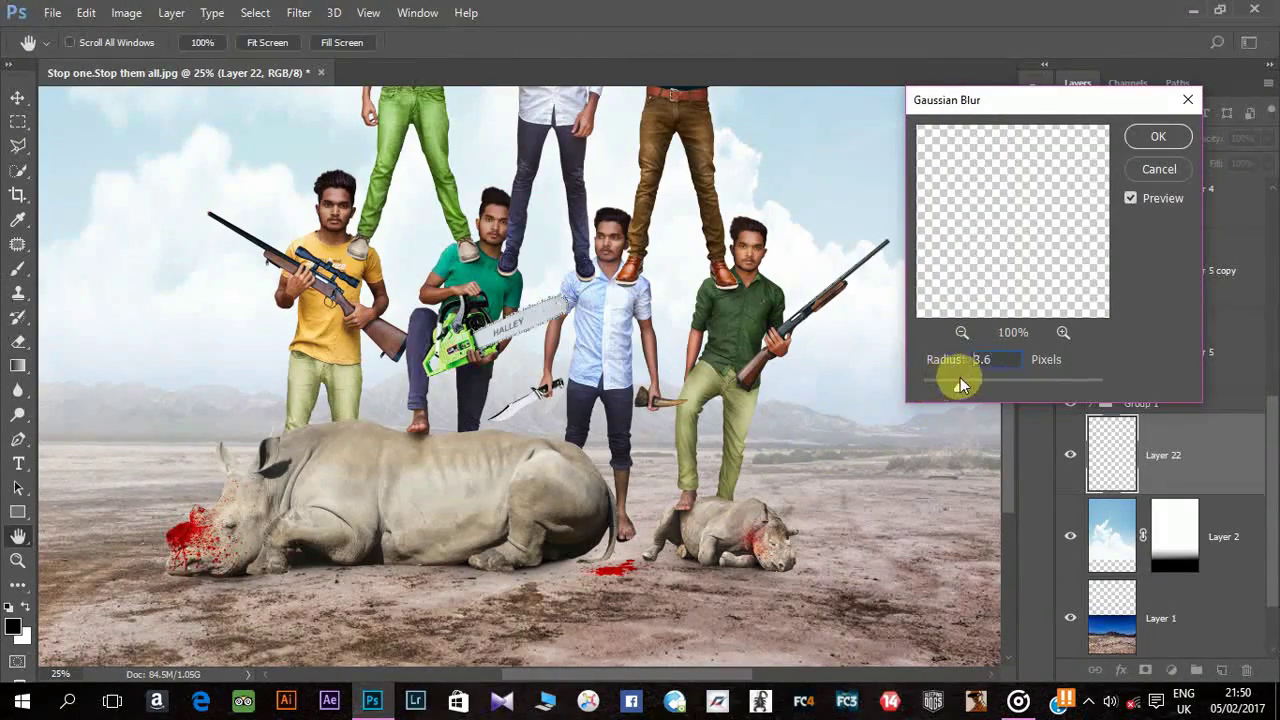
click(1180, 135)
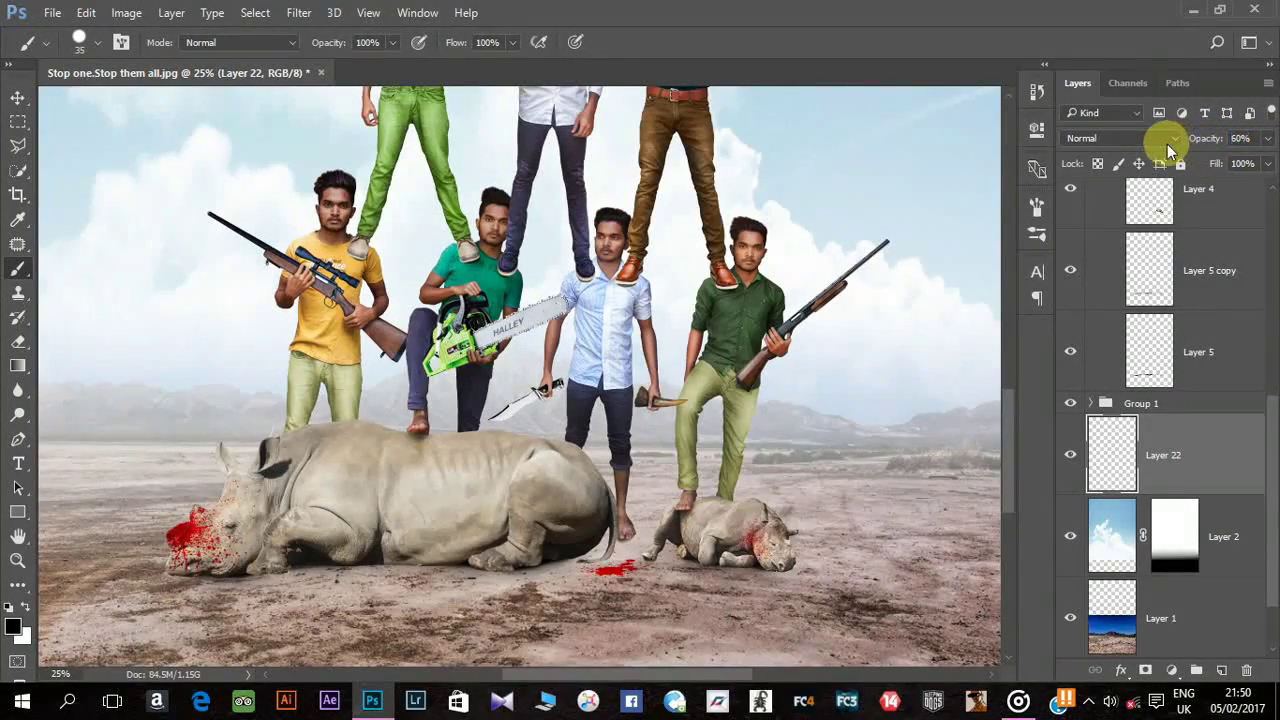
key(ctrl+plus)
key(ctrl+plus)
key(ctrl+plus)
scroll(791, 449, down, 5)
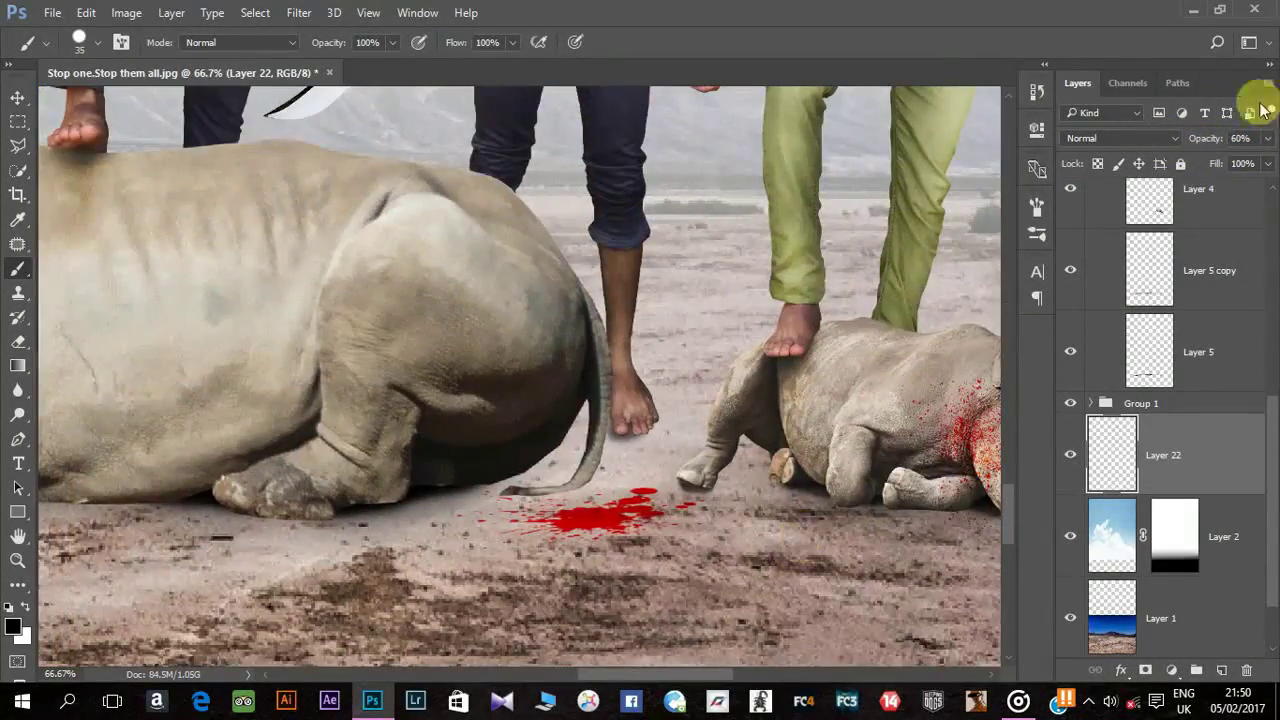
Step: On Layer 1, burn the ground under the barefoot man's foot and the small rhino's hooves
click(1176, 612)
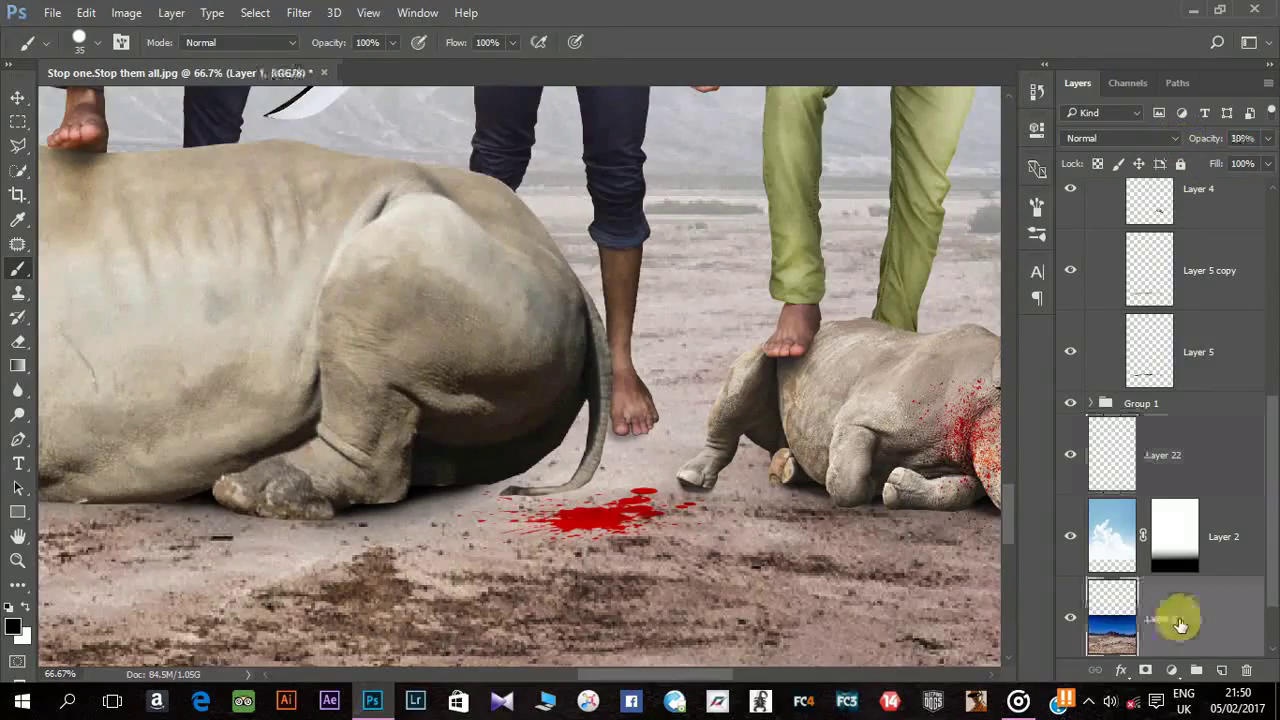
right_click(20, 430)
click(90, 440)
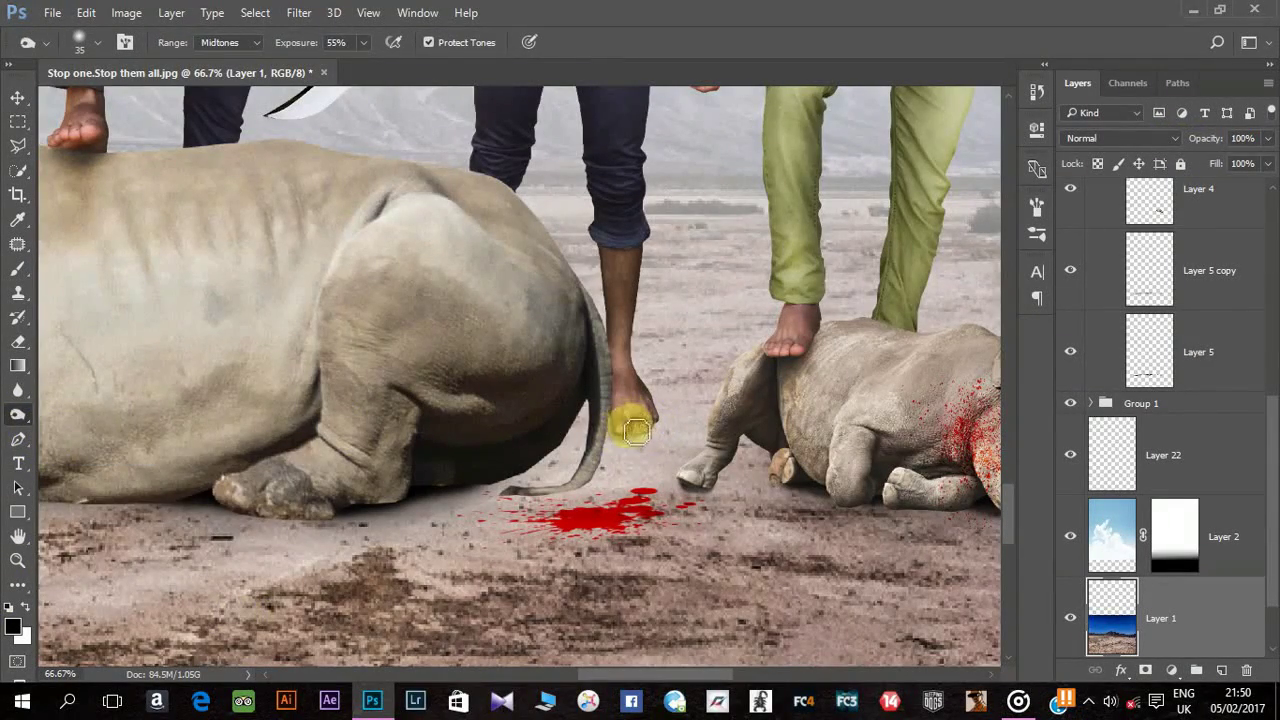
drag(626, 430, 600, 463)
key(bracketright)
key(bracketright)
key(bracketright)
drag(623, 406, 700, 451)
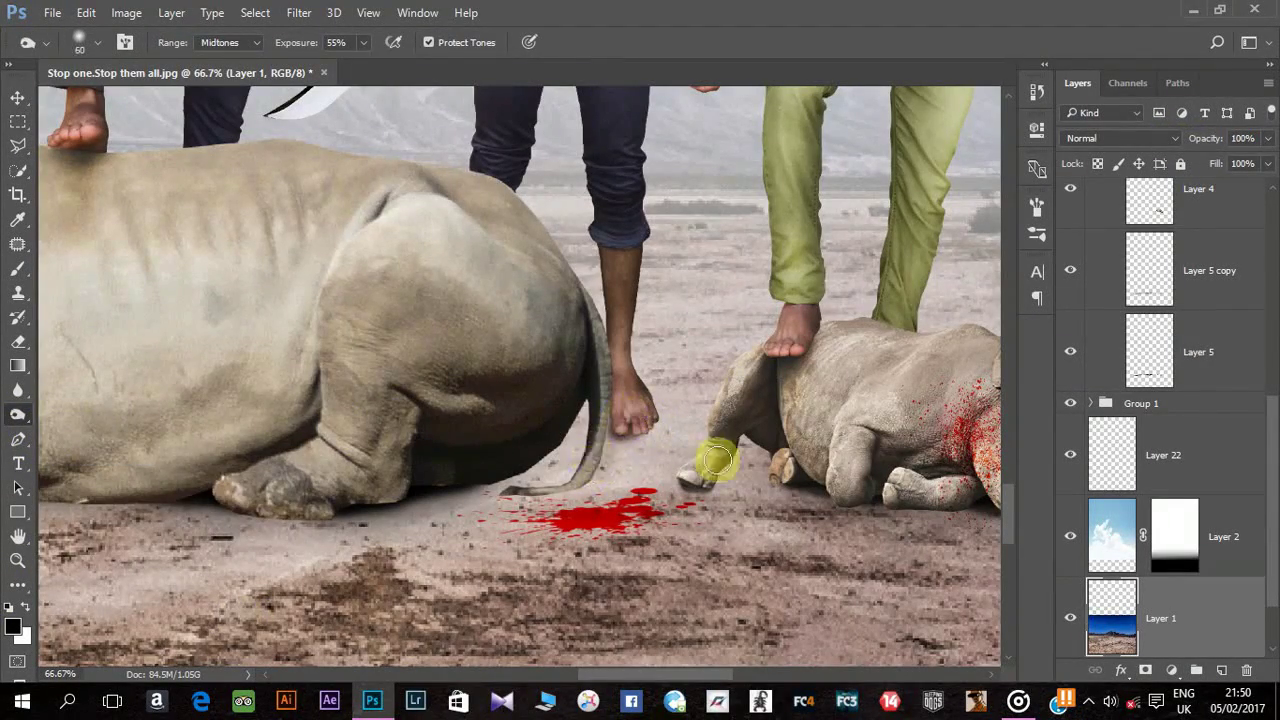
scroll(1150, 420, up, 4)
Step: Auto-select the barefoot man's Layer 10, burn his foot, then dodge his leg
click(18, 97)
click(624, 126)
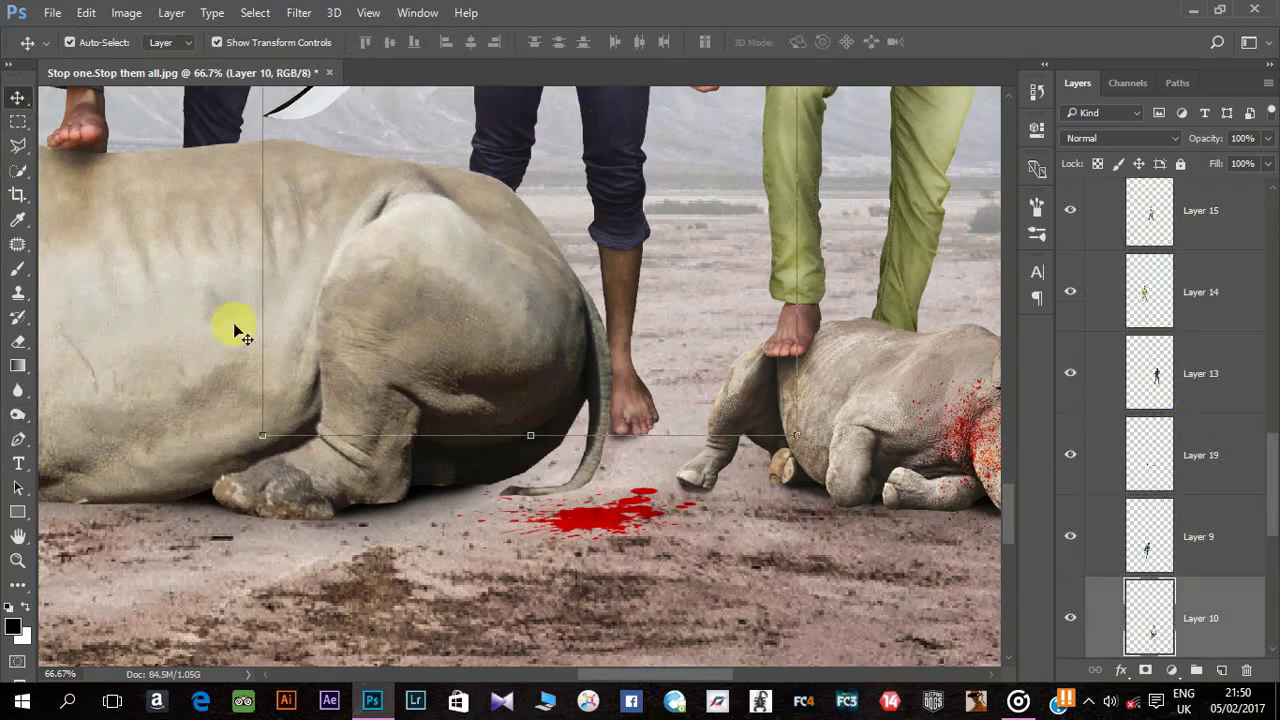
click(18, 414)
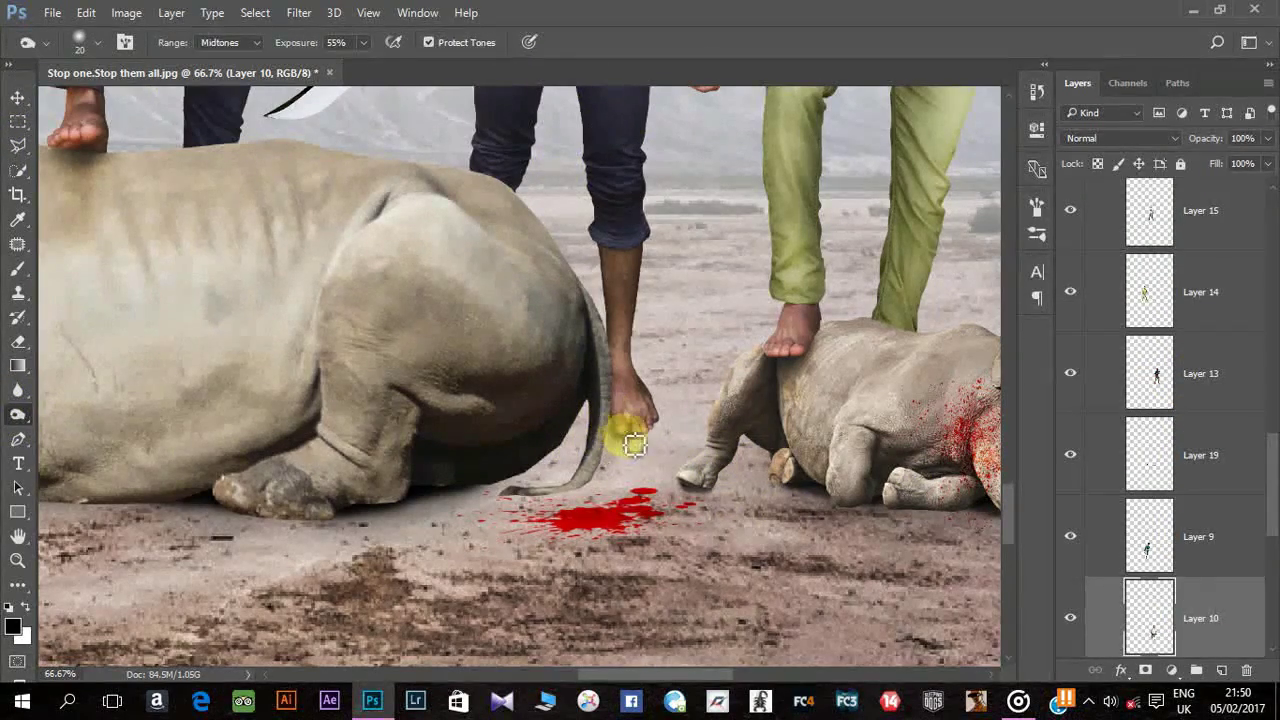
right_click(18, 414)
click(100, 421)
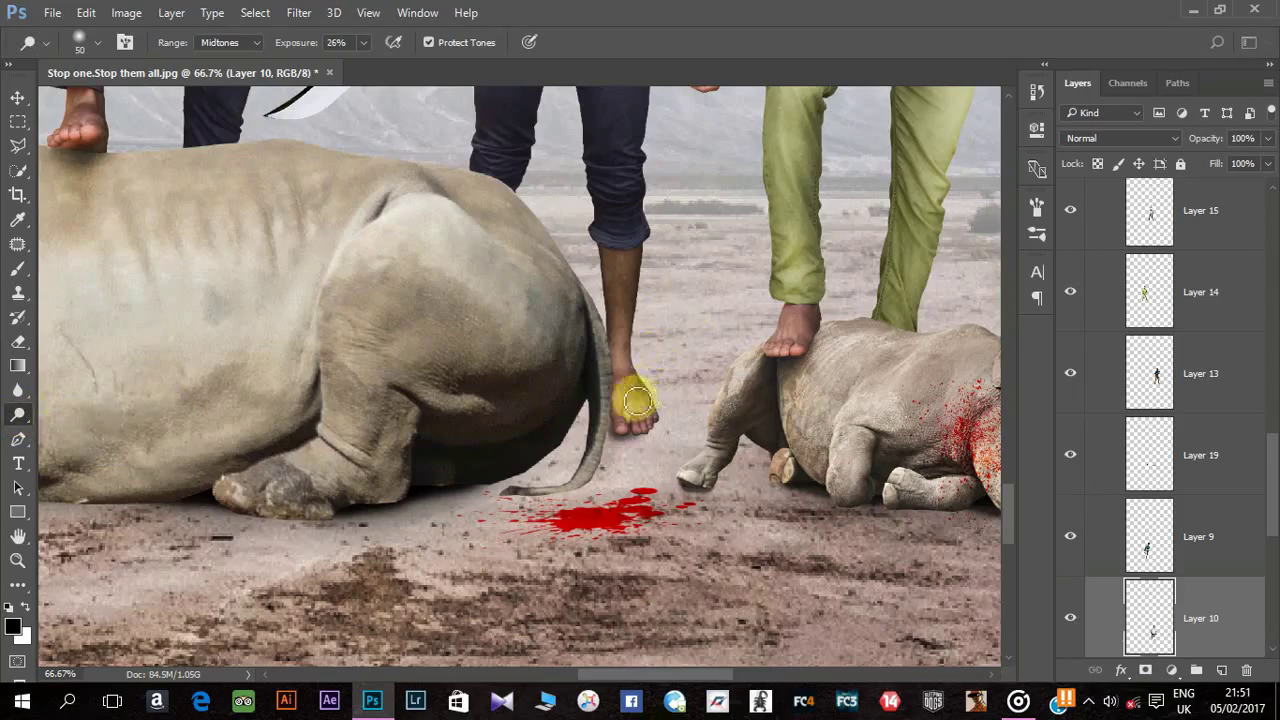
scroll(800, 294, down, 2)
scroll(800, 294, down, 1)
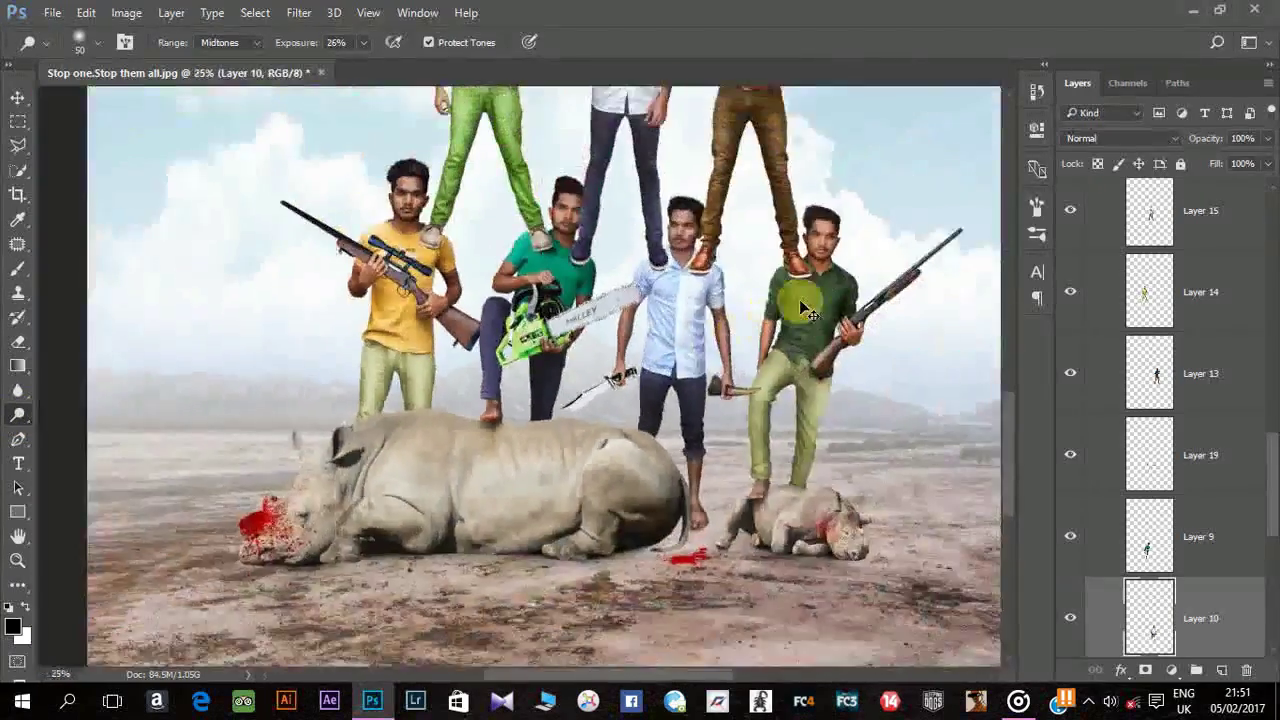
scroll(810, 312, down, 1)
scroll(810, 312, down, 1)
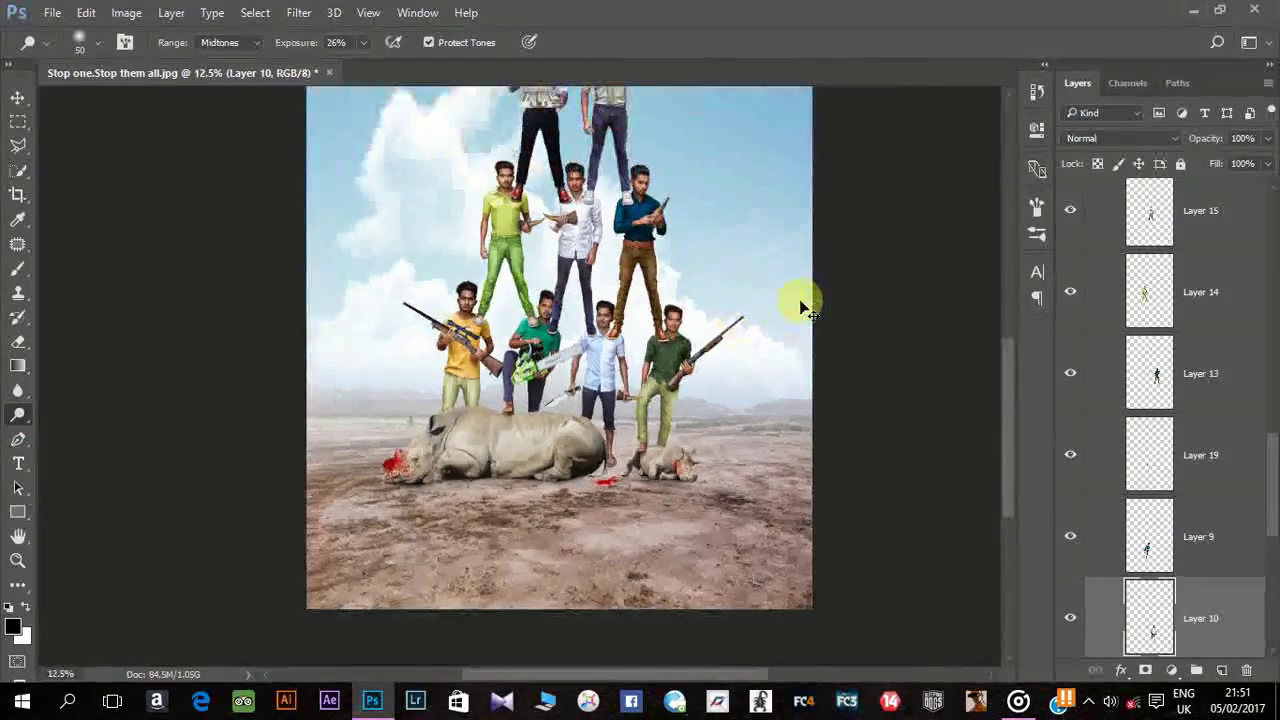
scroll(743, 491, up, 2)
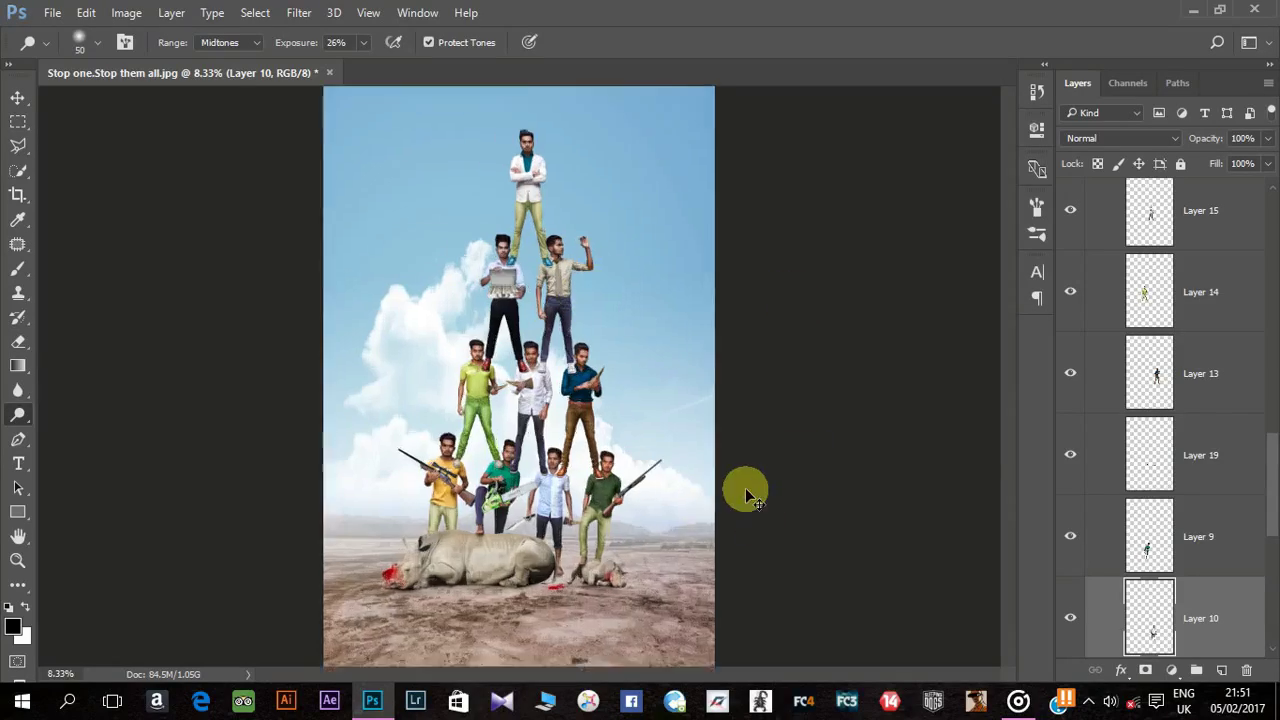
scroll(766, 491, up, 2)
drag(1272, 540, 1251, 223)
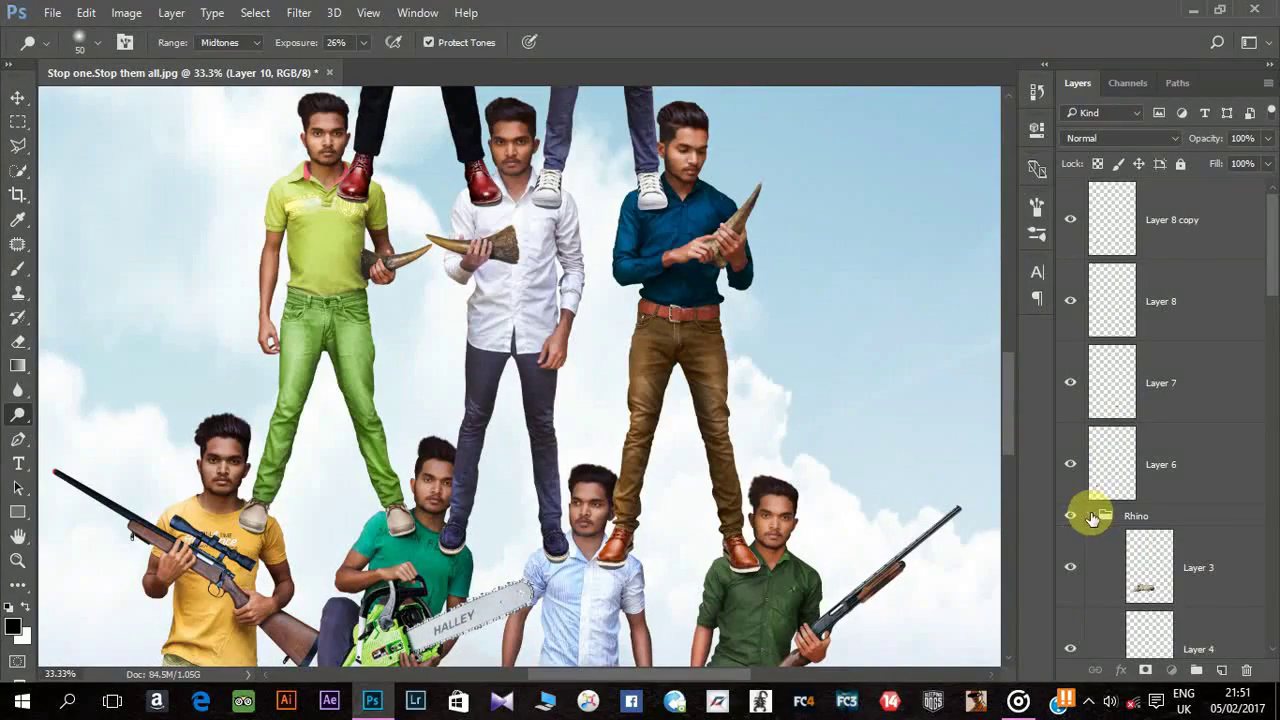
Step: Collapse Group 1 and create the new Layer 23 above Layer 8 copy
click(1096, 540)
click(1090, 537)
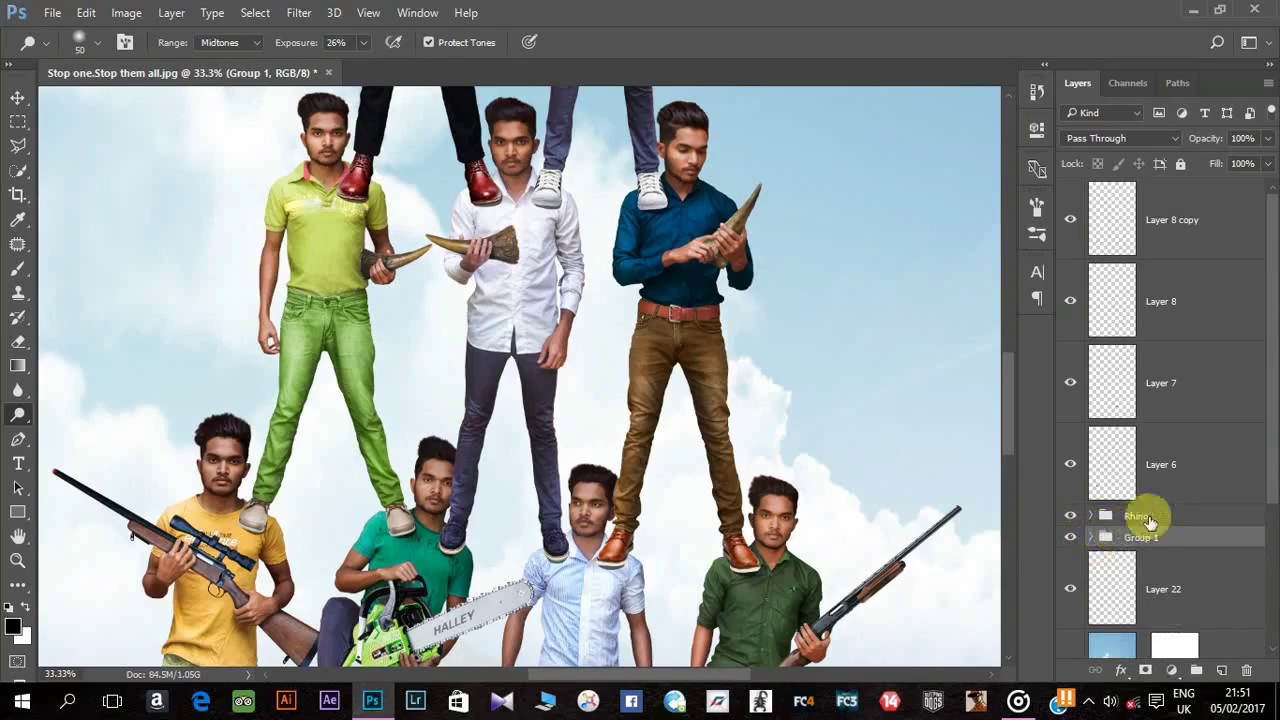
click(1184, 222)
key(ctrl+shift+n)
key(Return)
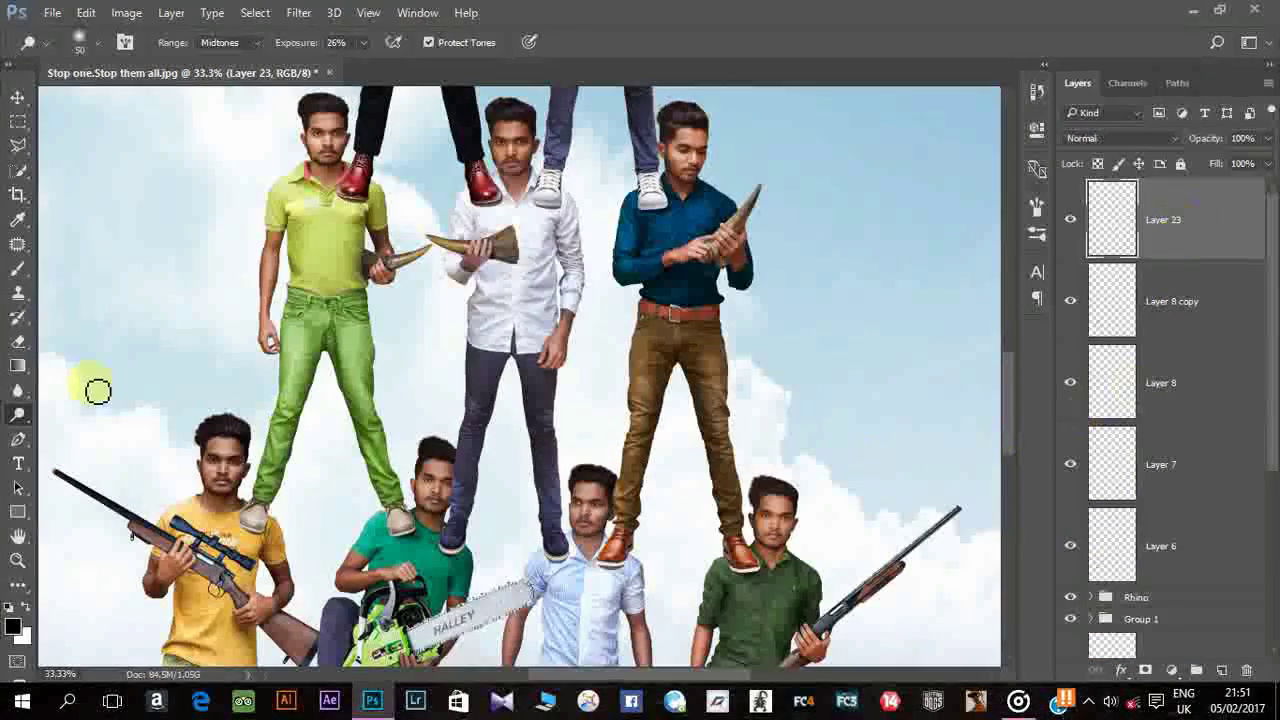
Step: Set a white, fully soft-edged brush for painting
click(24, 606)
click(18, 268)
scroll(430, 366, up, 1)
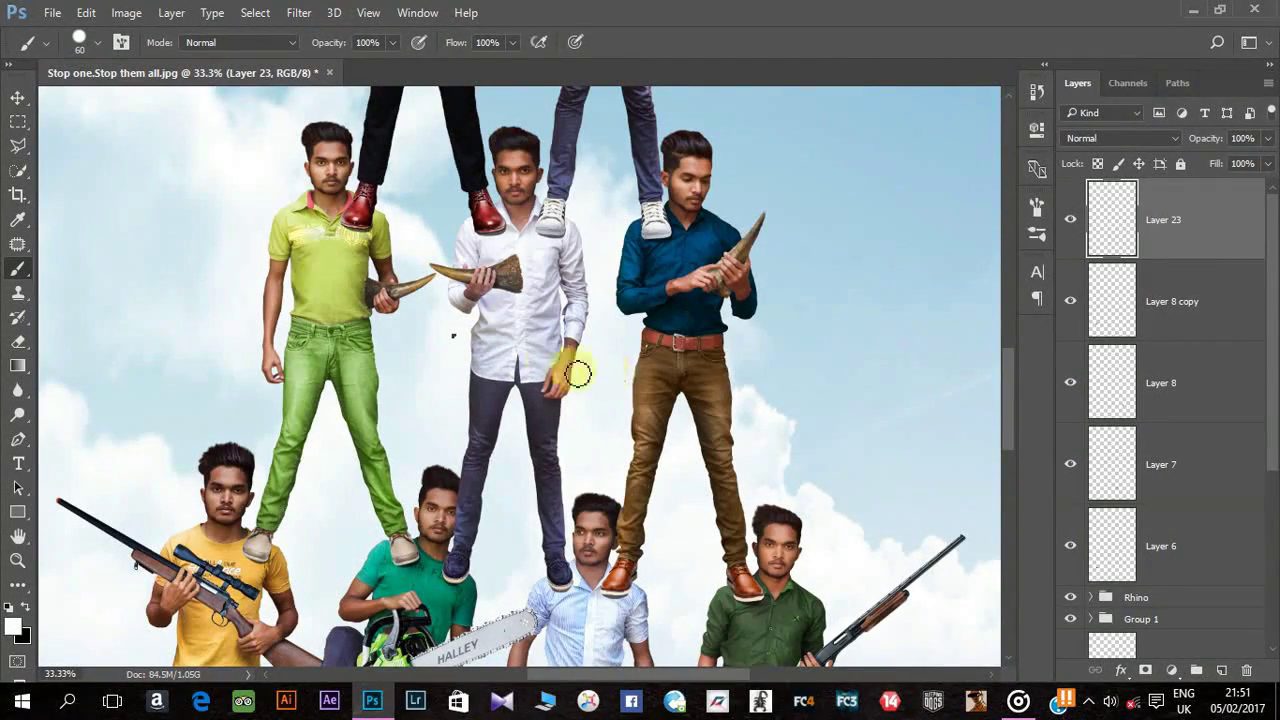
right_click(498, 344)
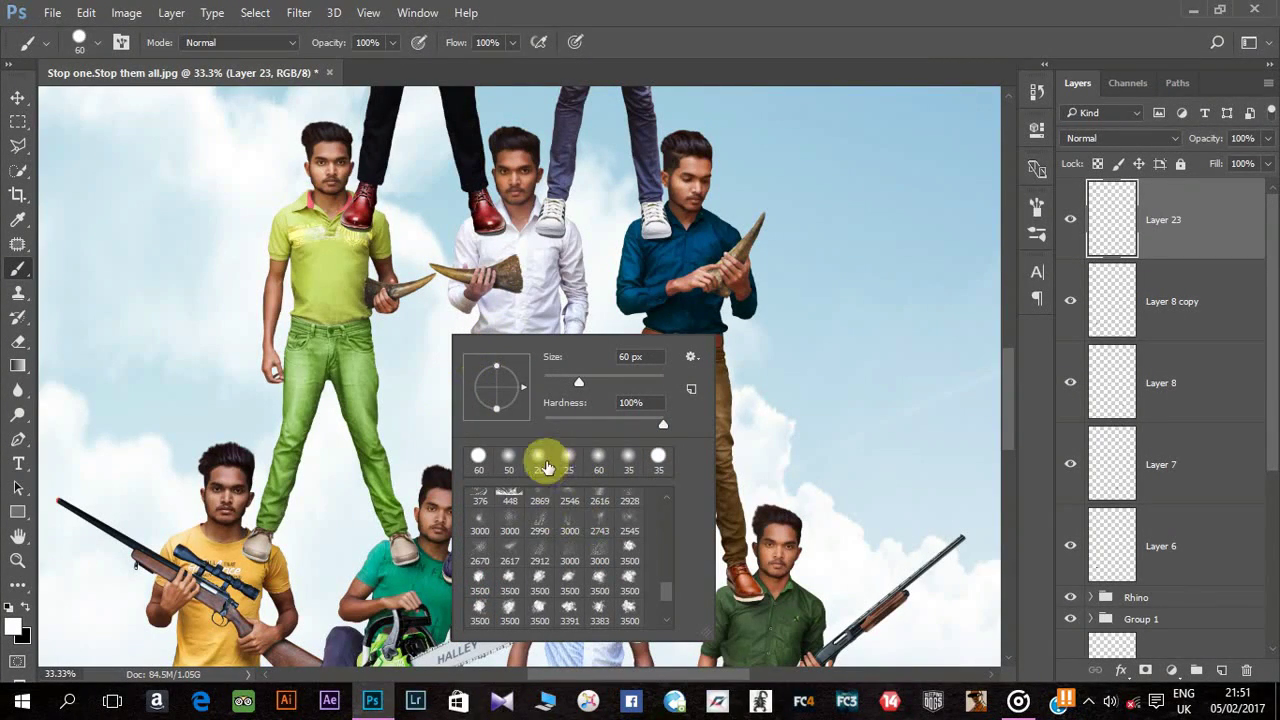
drag(617, 424, 540, 424)
click(697, 70)
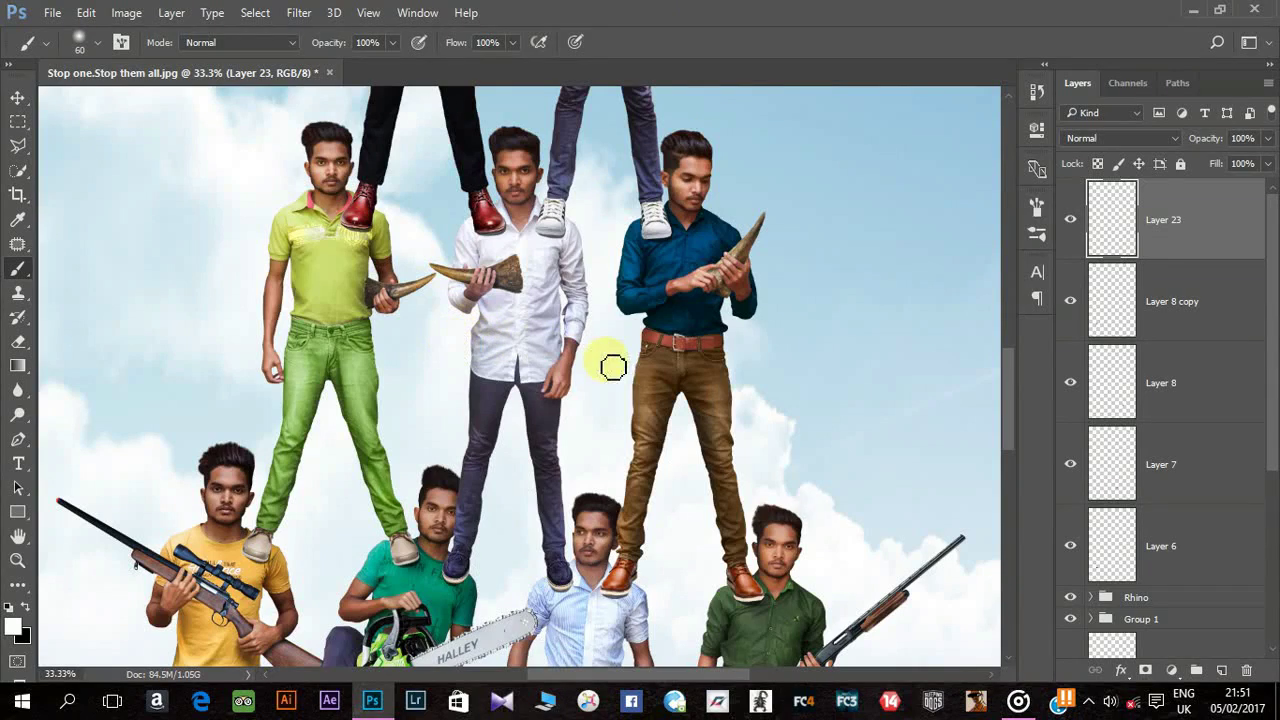
Step: Place Layer 23 in a new Group 2 and Alt-drag copies across the pyramid
drag(1170, 228, 1196, 670)
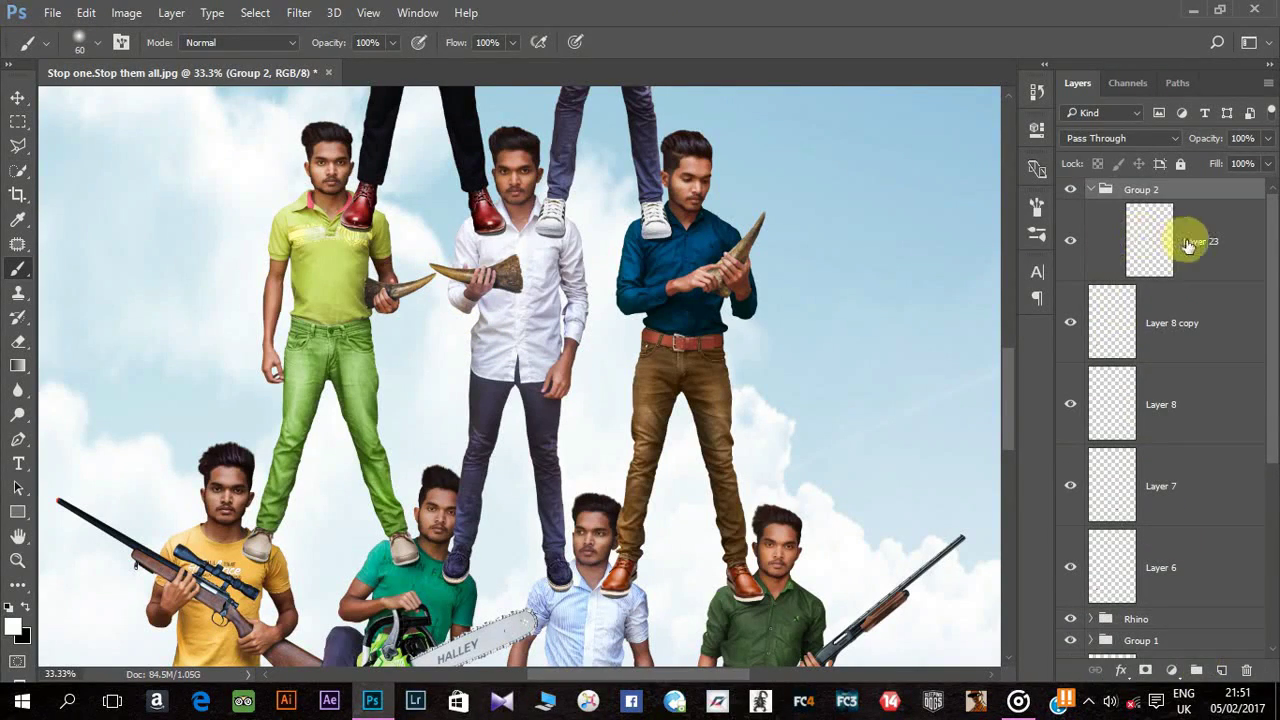
click(1207, 253)
click(18, 97)
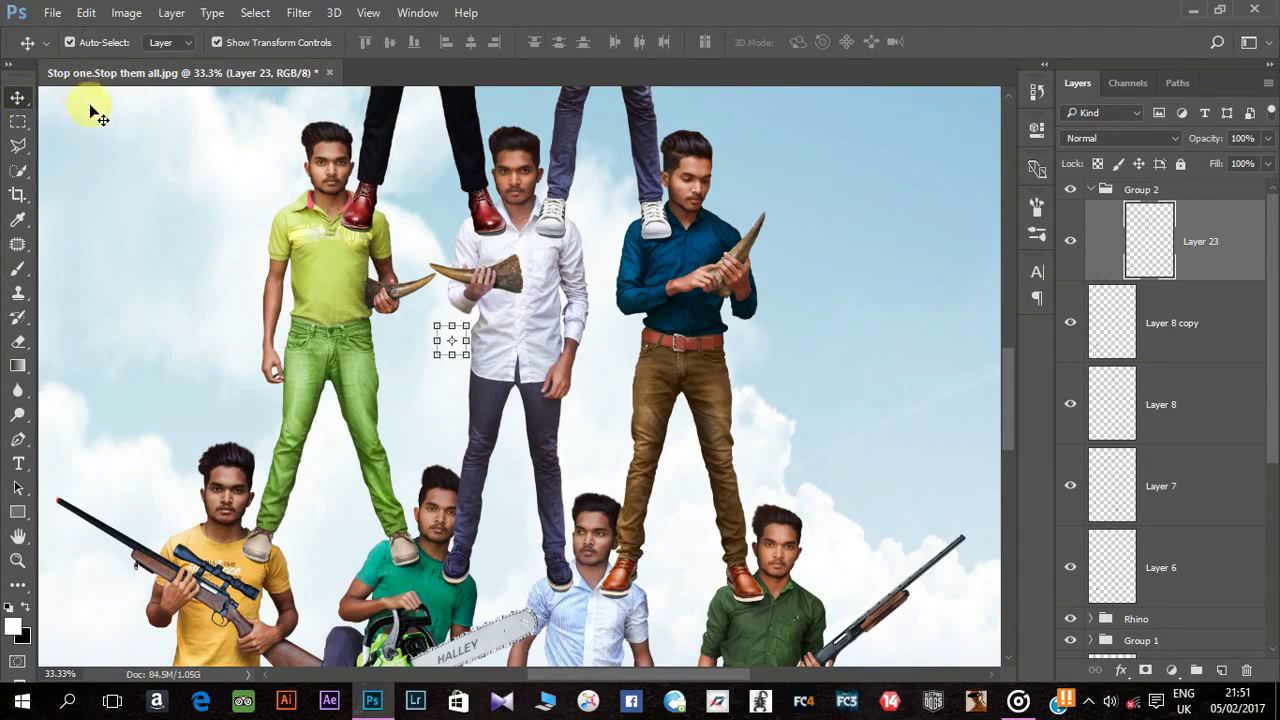
drag(597, 320, 602, 315)
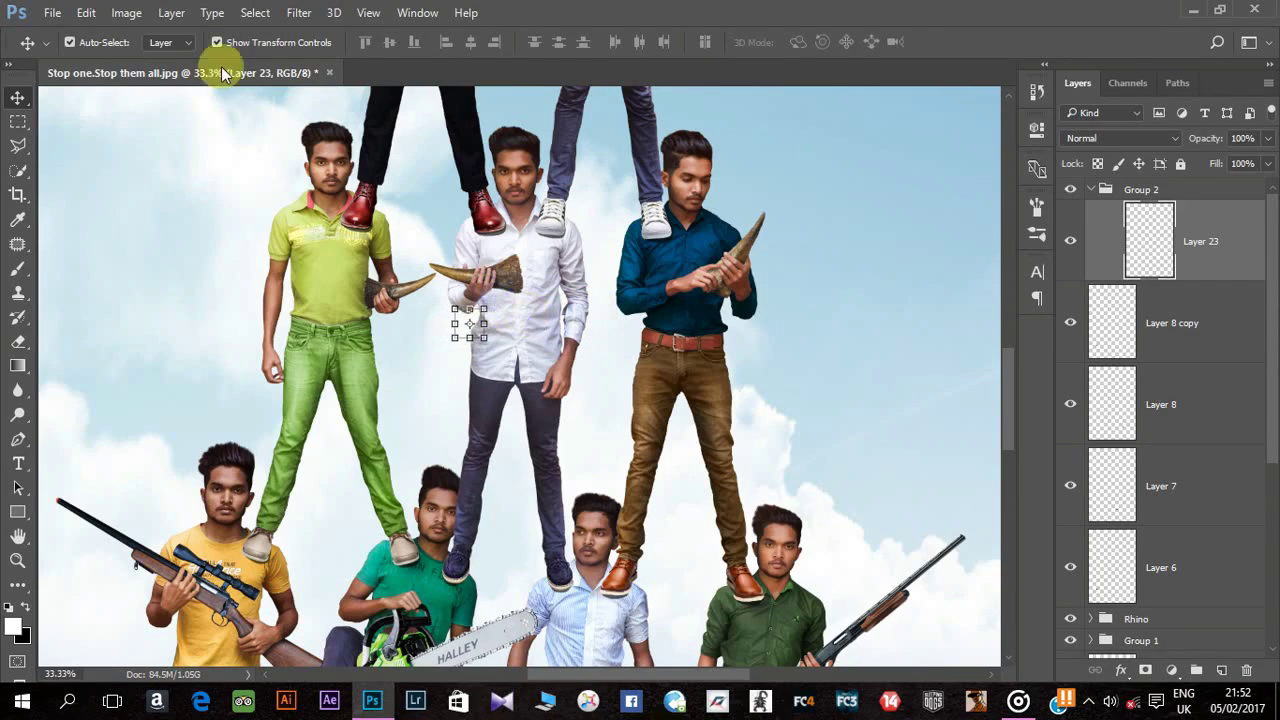
click(216, 42)
mouse_move(457, 318)
mouse_down()
mouse_move(512, 325)
mouse_move(471, 314)
mouse_move(480, 350)
mouse_move(463, 363)
mouse_move(586, 286)
mouse_move(457, 286)
mouse_move(457, 300)
mouse_move(455, 263)
mouse_move(380, 312)
mouse_move(396, 398)
mouse_move(410, 387)
mouse_move(401, 447)
mouse_move(278, 430)
mouse_move(431, 449)
mouse_move(633, 449)
mouse_up()
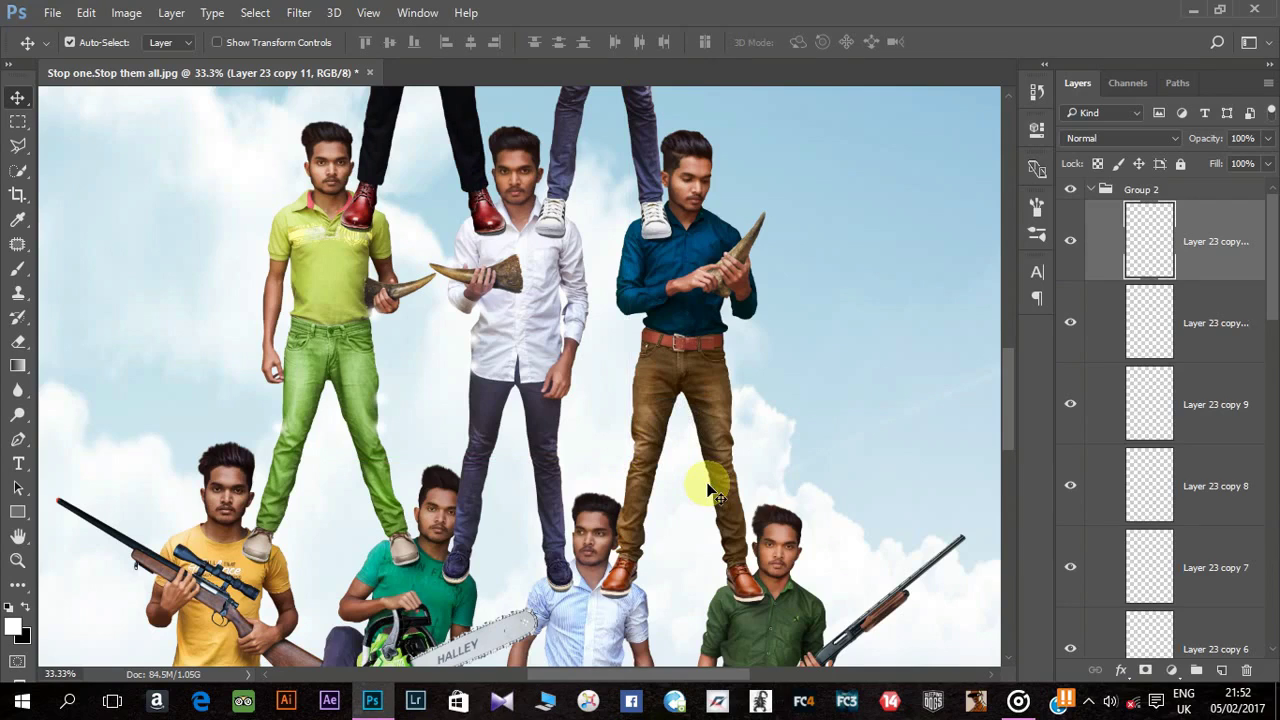
mouse_move(712, 490)
mouse_down()
mouse_move(657, 491)
mouse_move(686, 386)
mouse_move(677, 320)
mouse_move(639, 318)
mouse_up()
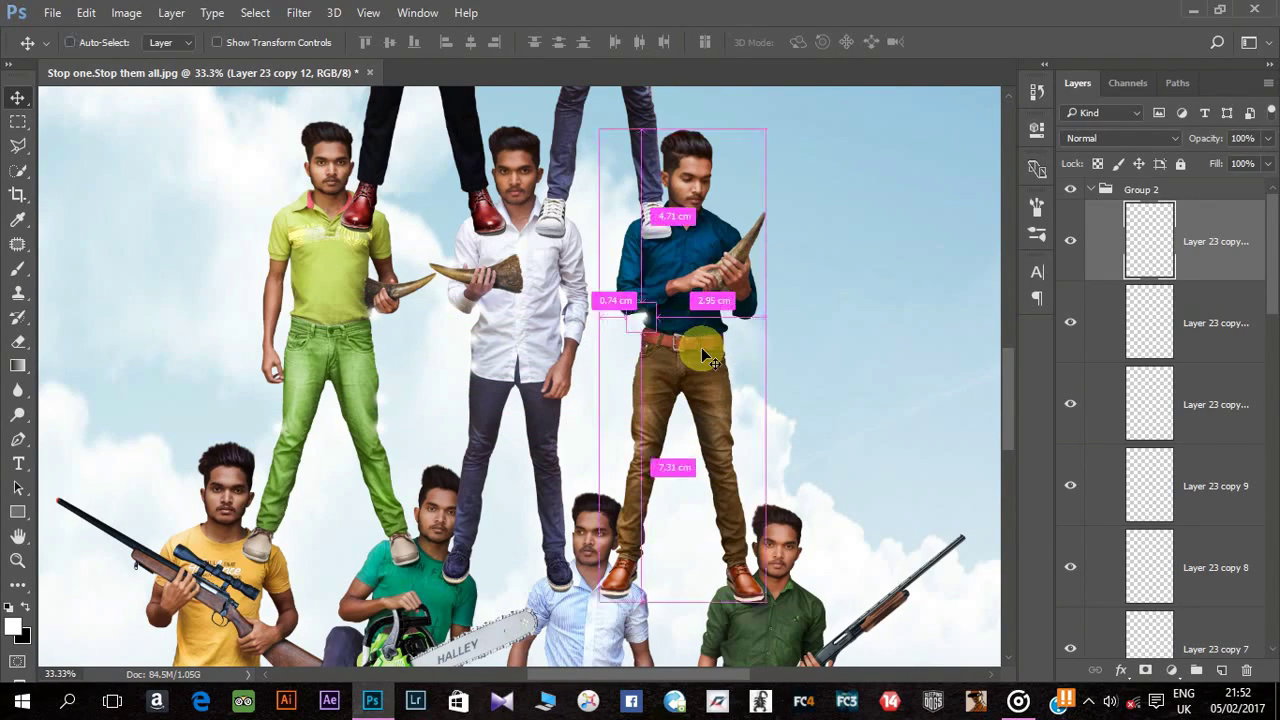
key(ctrl+minus)
key(ctrl+minus)
key(ctrl+minus)
Step: Collapse Group 2 and leave it selected in the Layers panel
click(1089, 192)
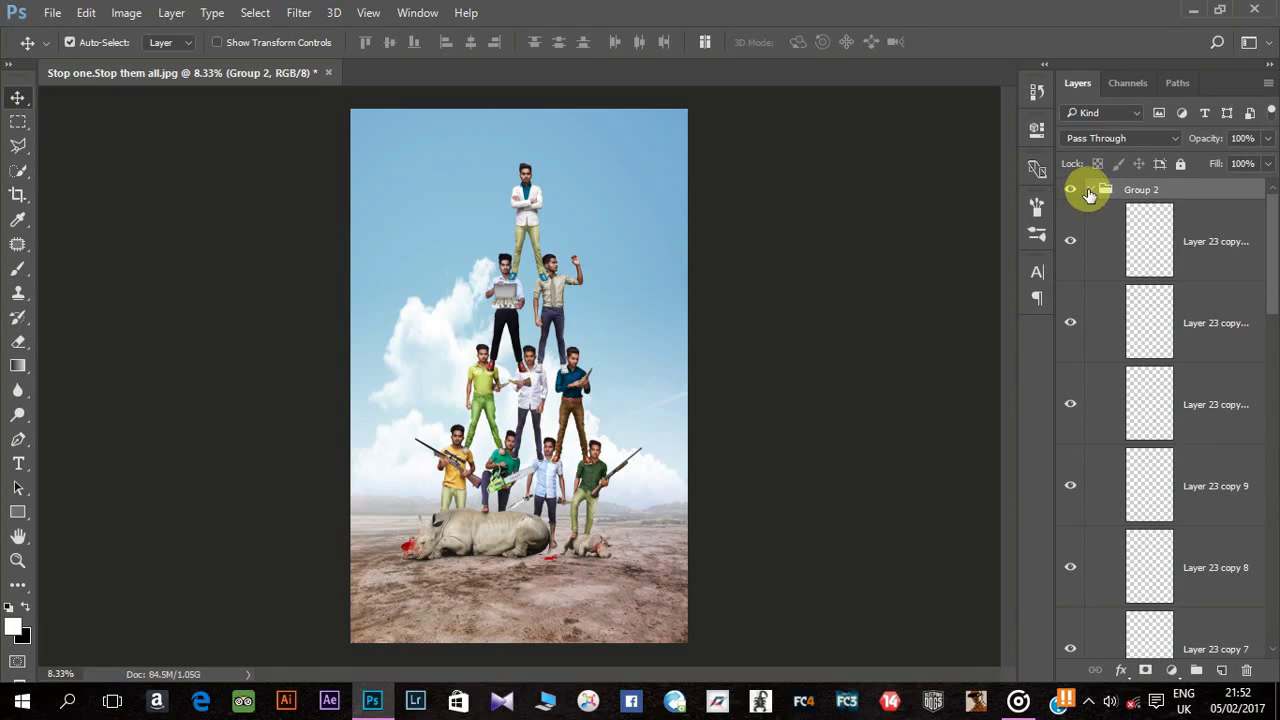
click(1089, 192)
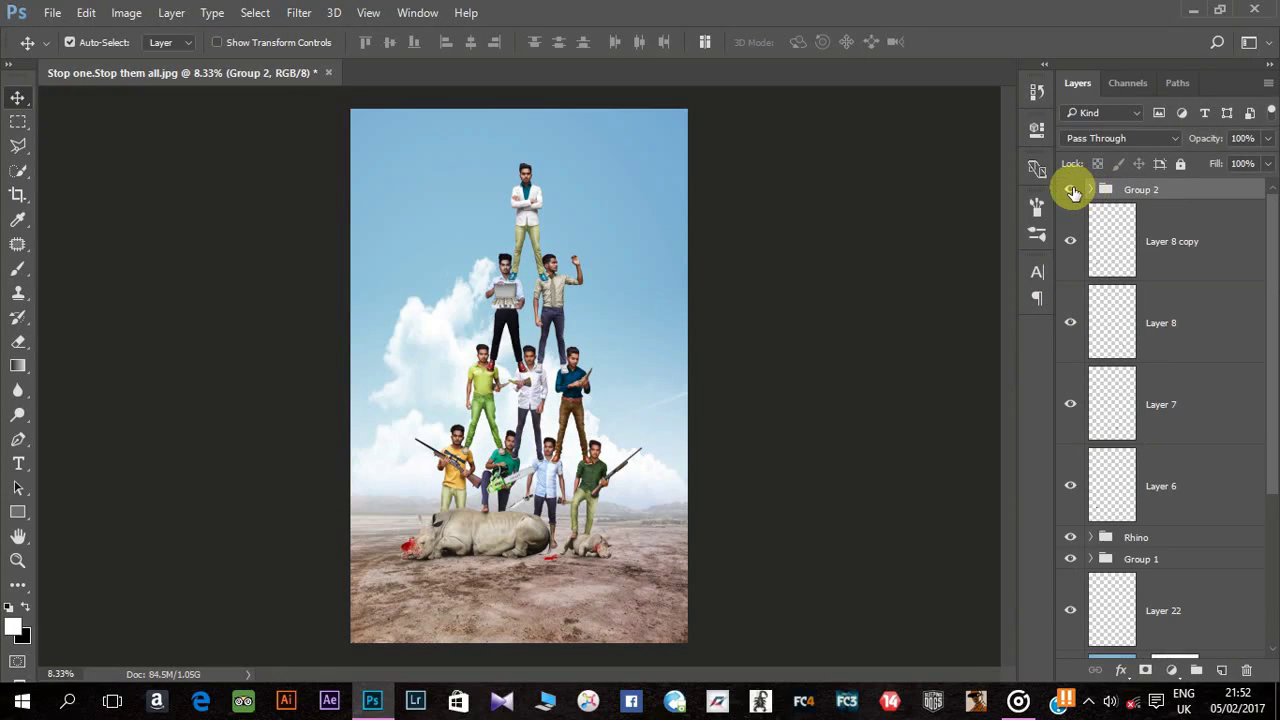
click(905, 388)
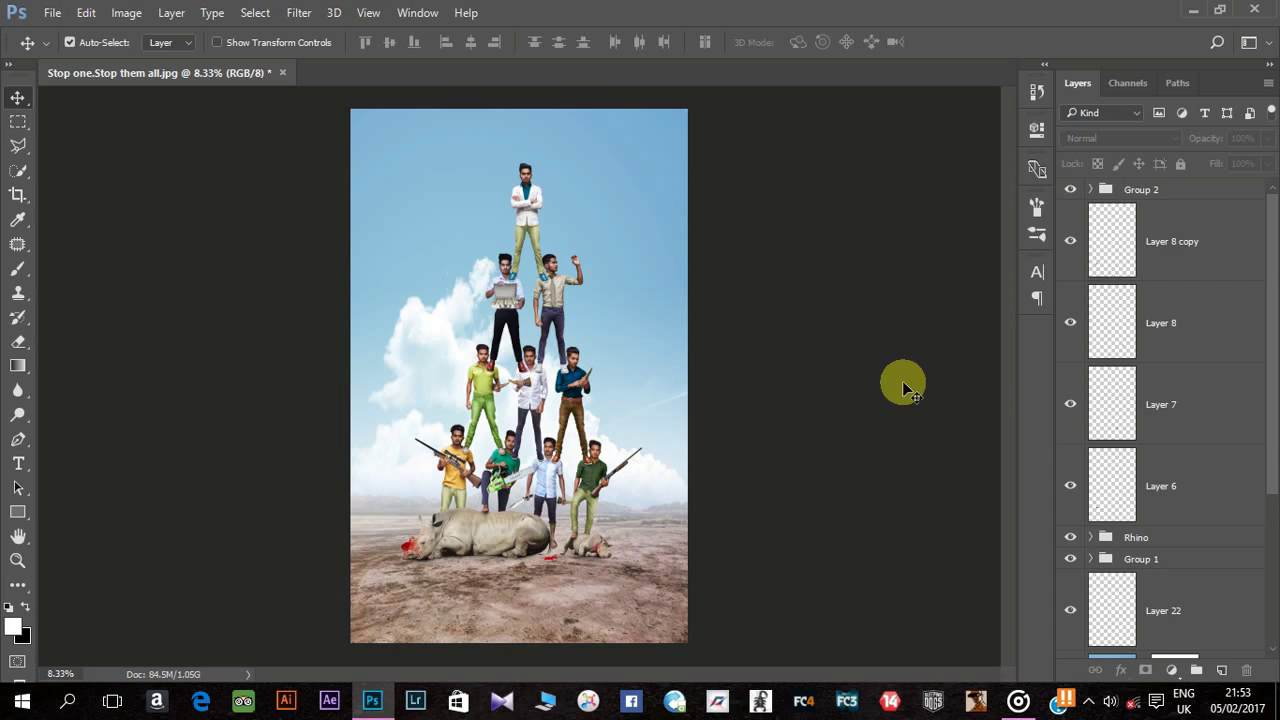
click(1089, 190)
click(1089, 190)
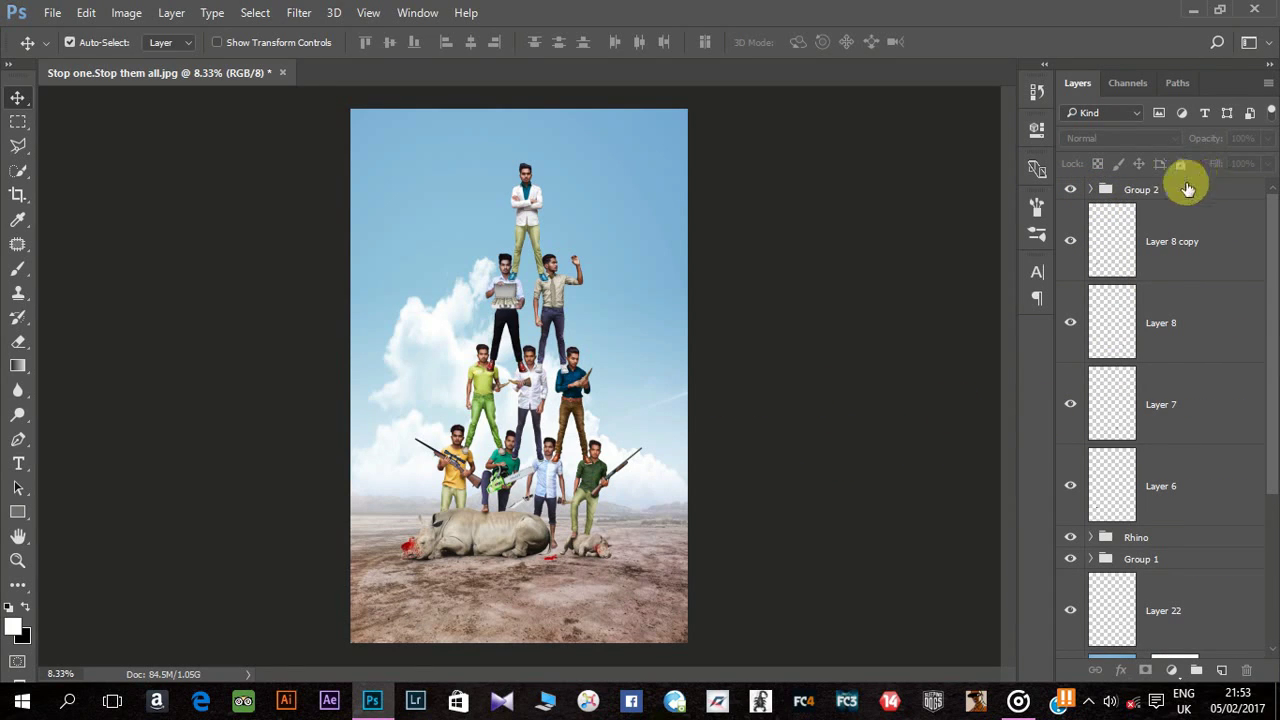
click(1180, 189)
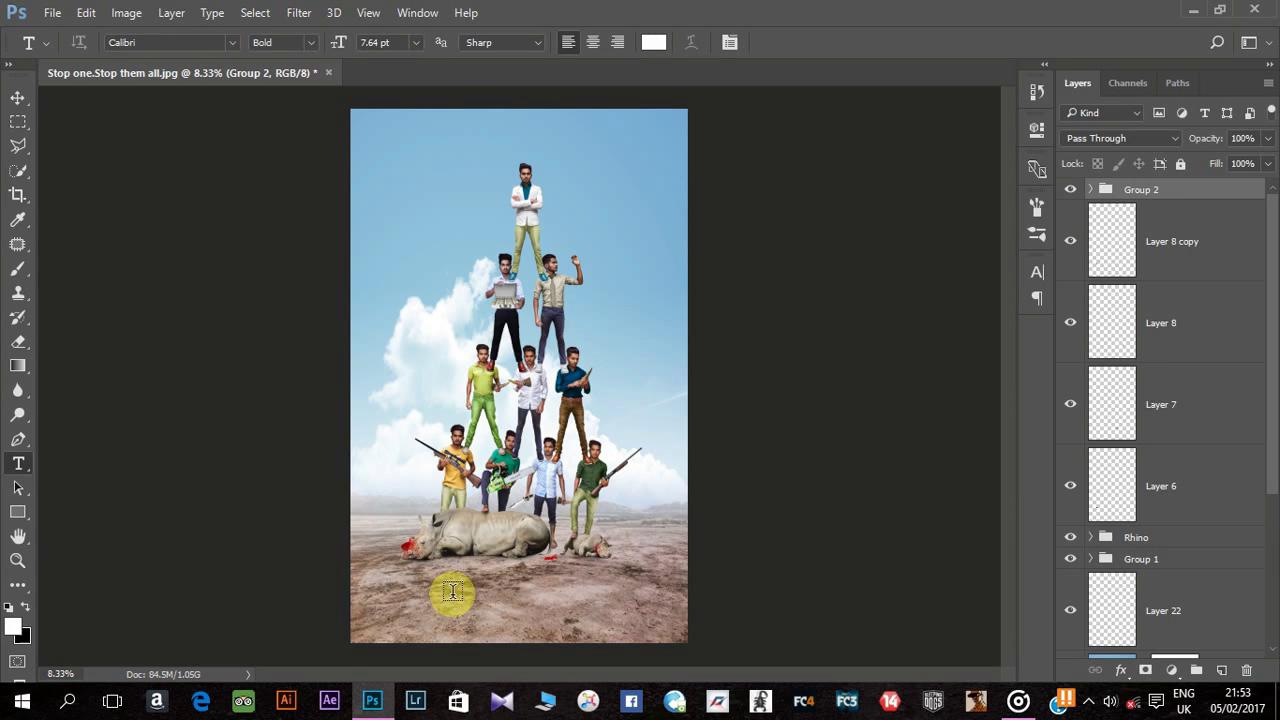
Step: Add the caption 'STOP ONE. STOP THEM ALL.' below the rhinos, scaled wide and stretched taller
click(746, 597)
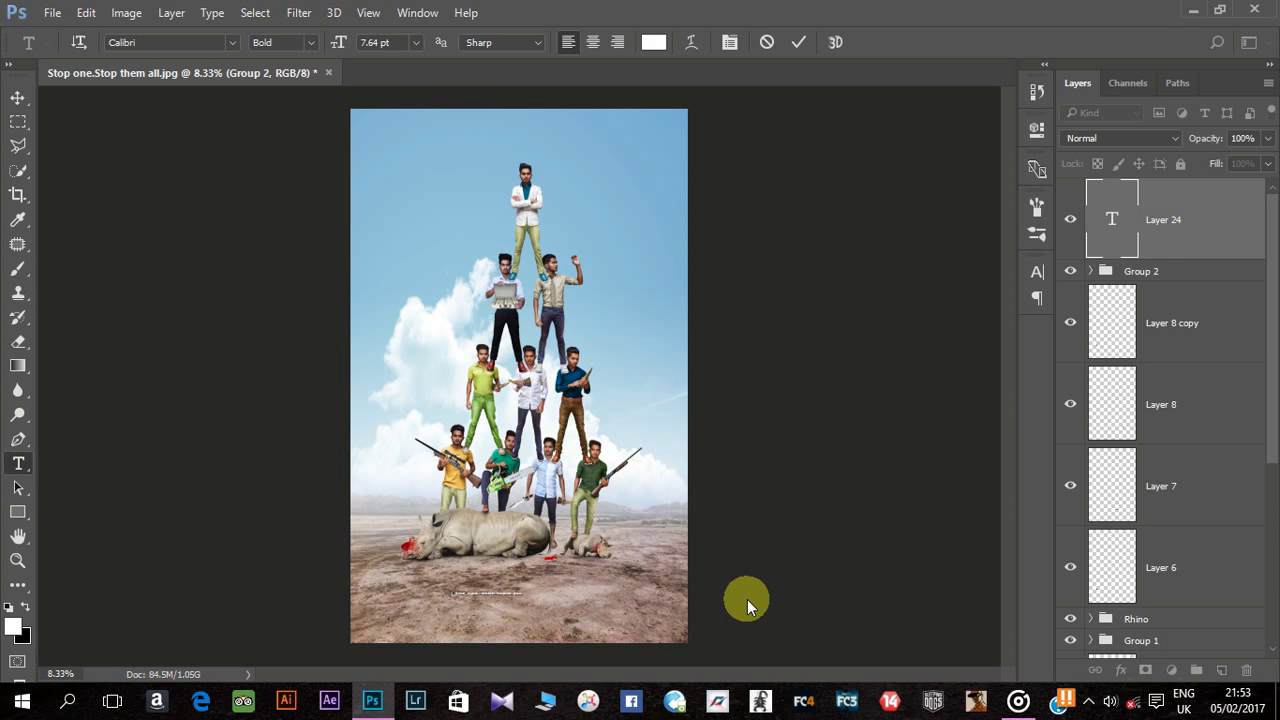
click(18, 98)
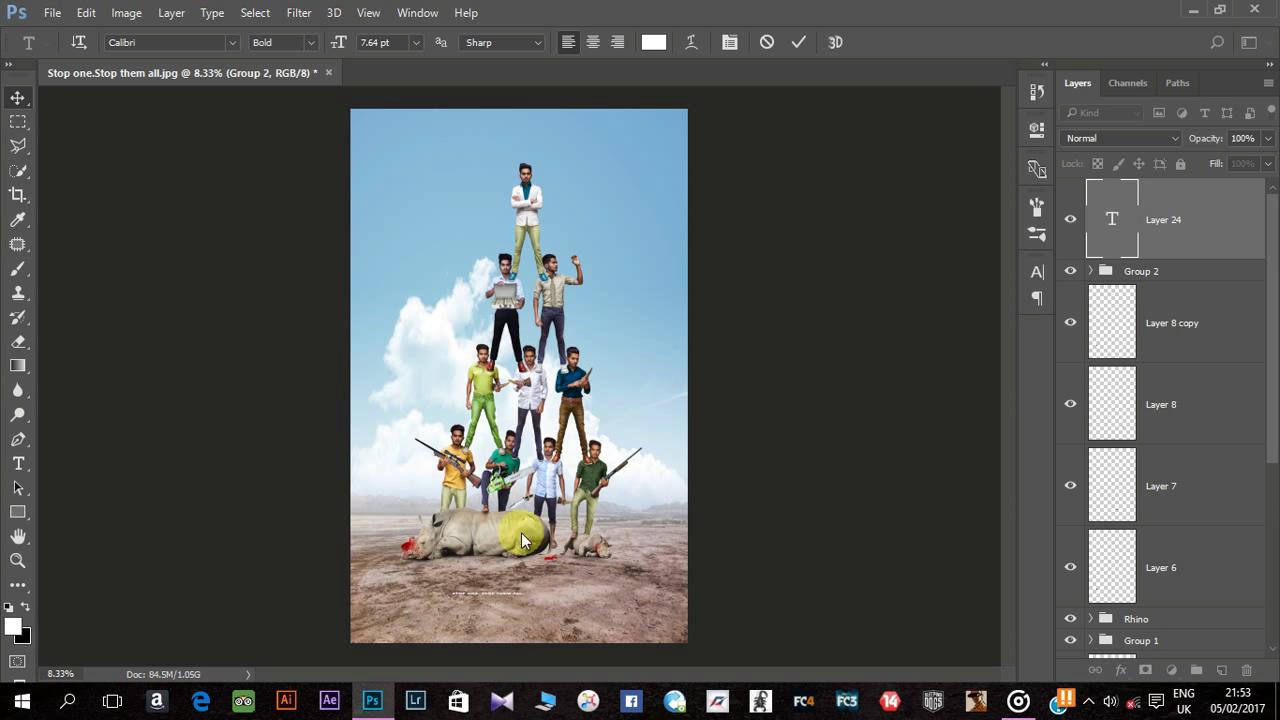
drag(532, 594, 623, 561)
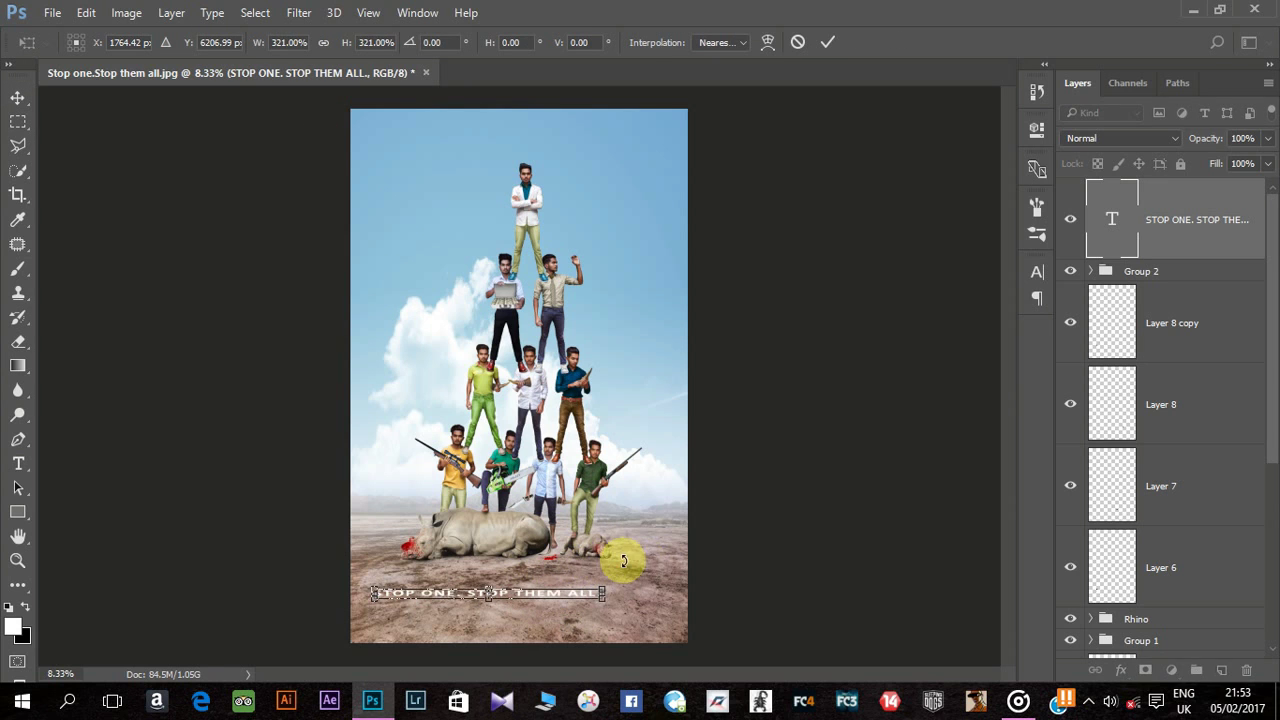
key(Return)
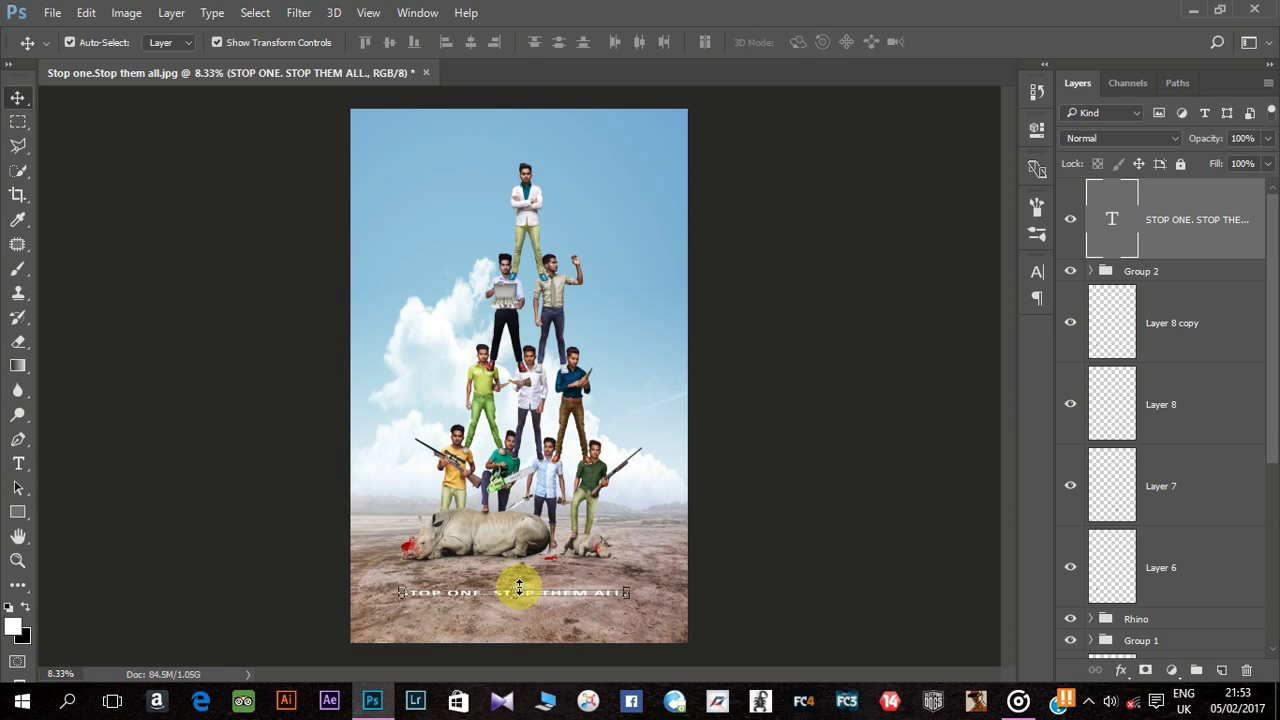
drag(514, 586, 523, 571)
key(Return)
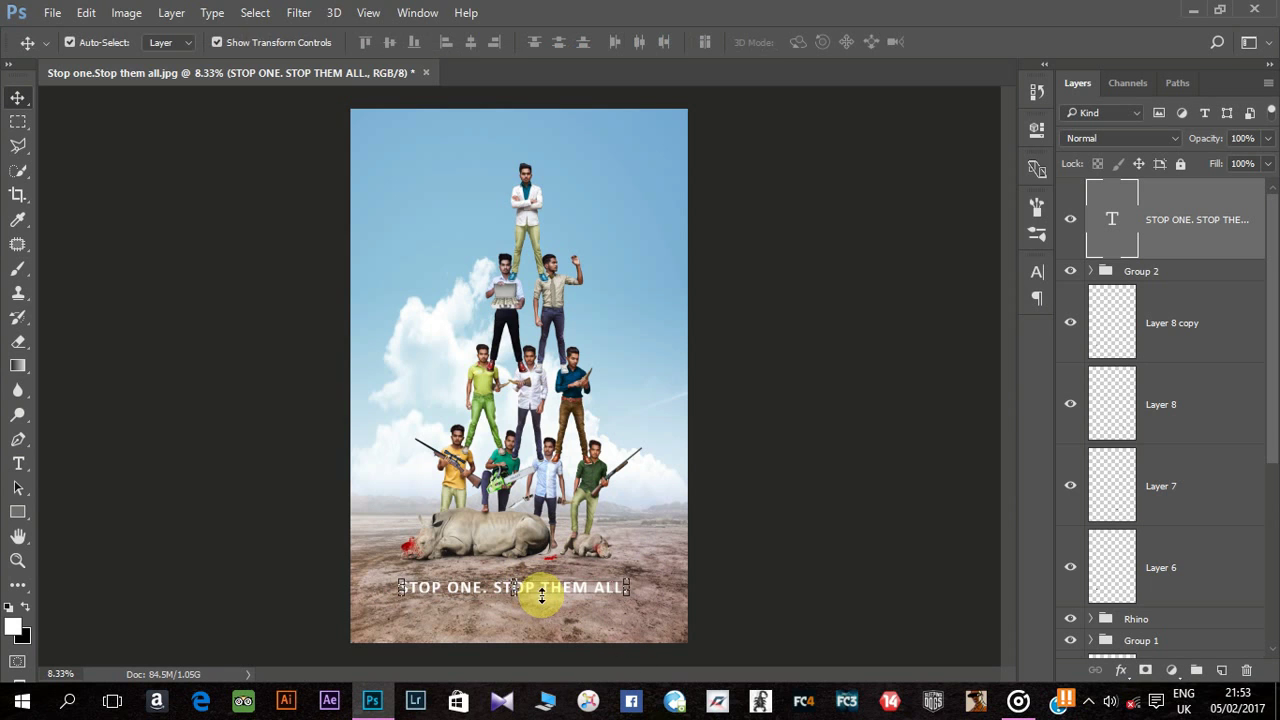
click(779, 579)
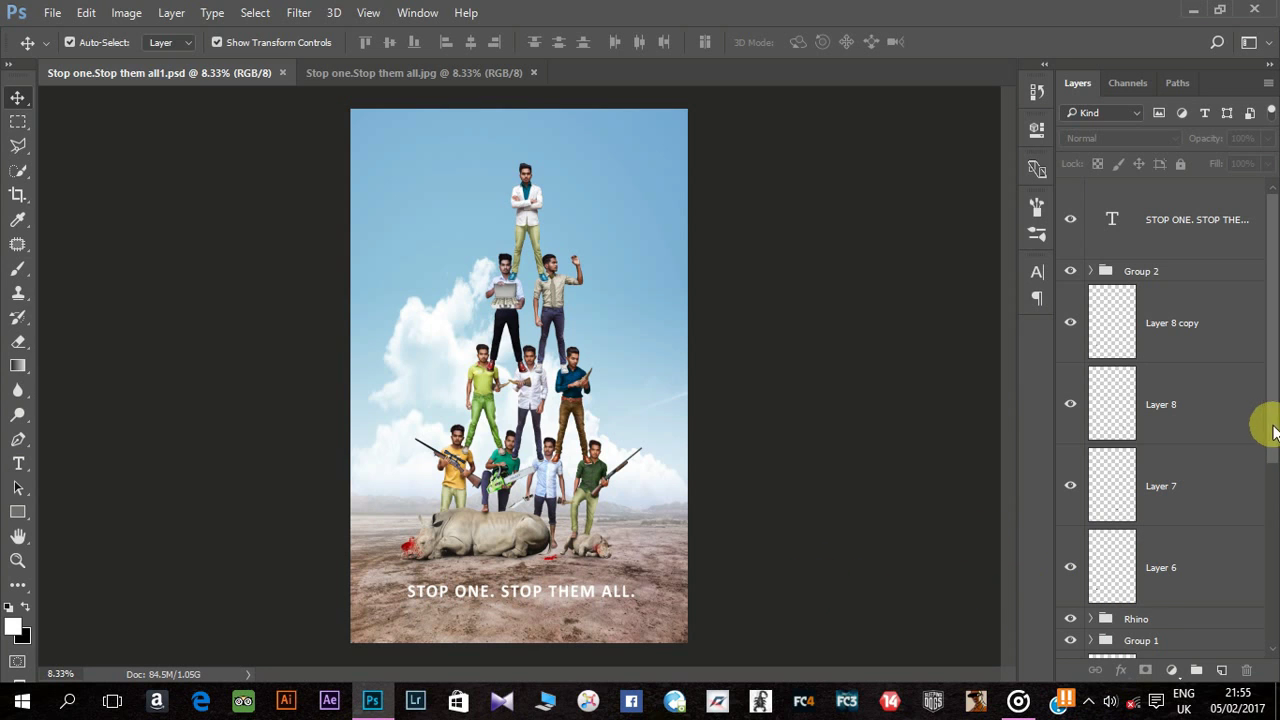
Step: Add a Channel Mixer grade (red +113, green -5, blue +12) and a Hue/Saturation layer at saturation -21
click(1175, 216)
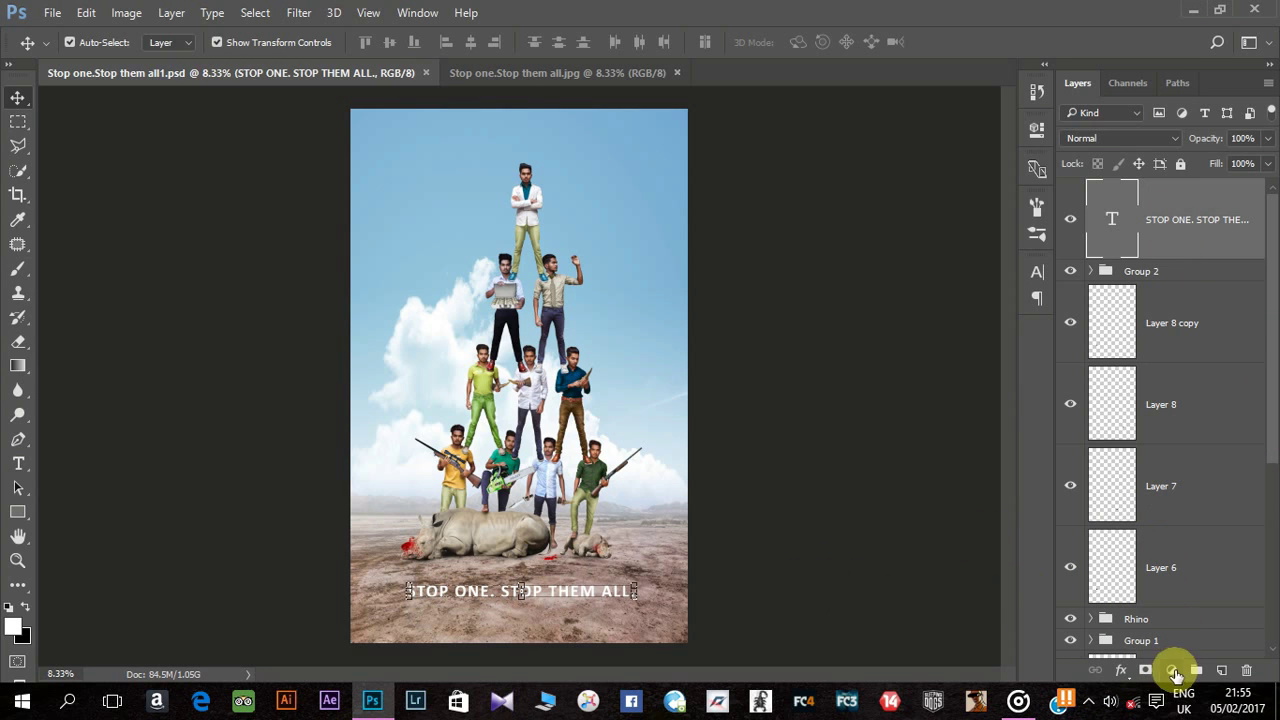
click(1171, 670)
click(1178, 525)
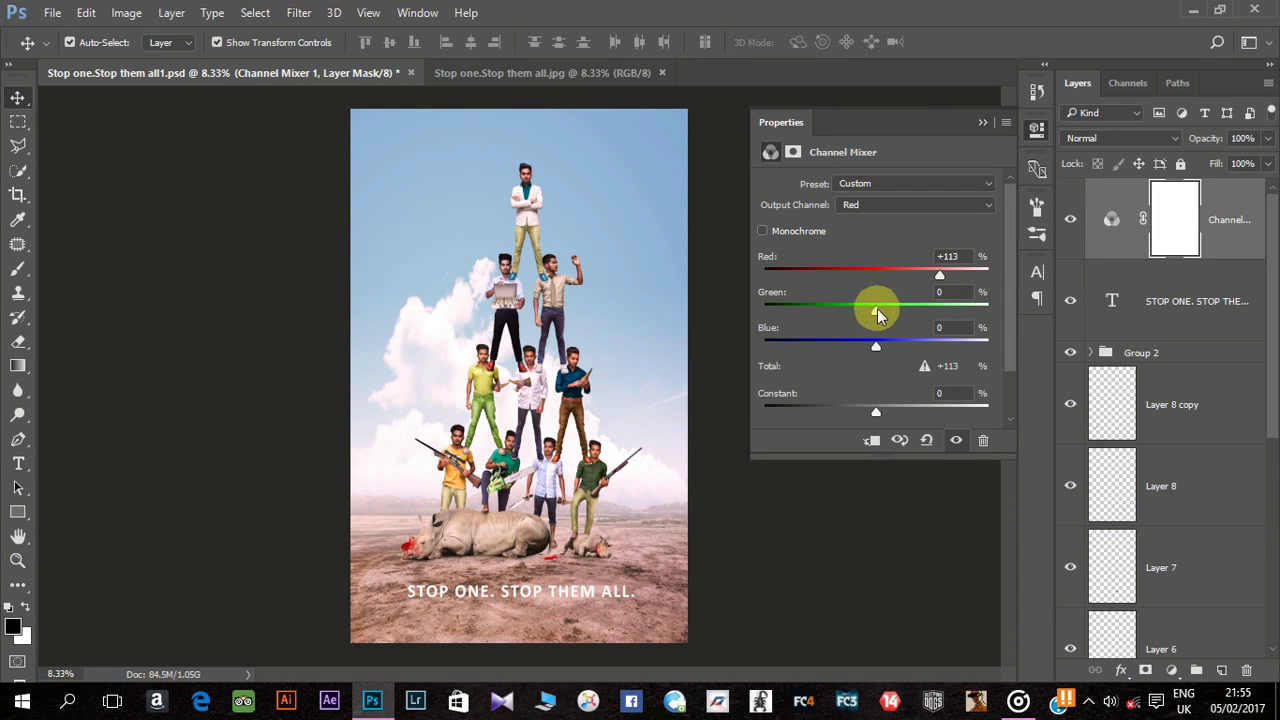
drag(871, 314, 883, 348)
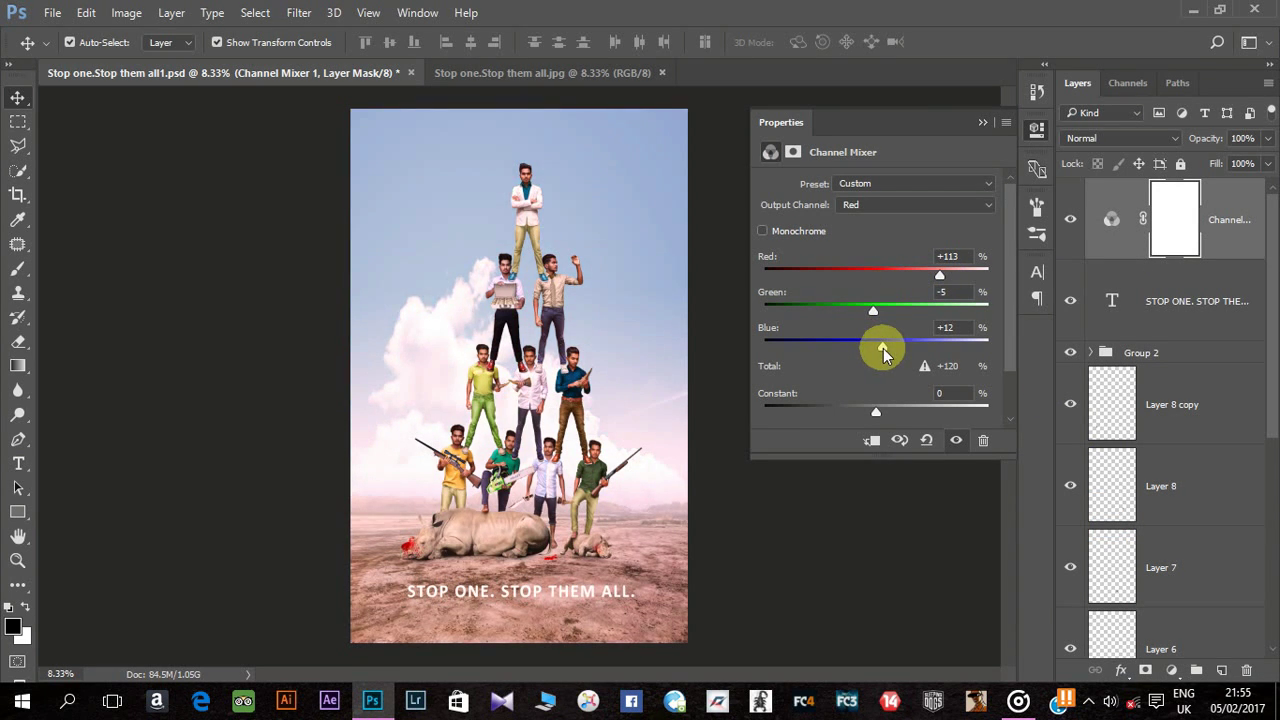
click(982, 122)
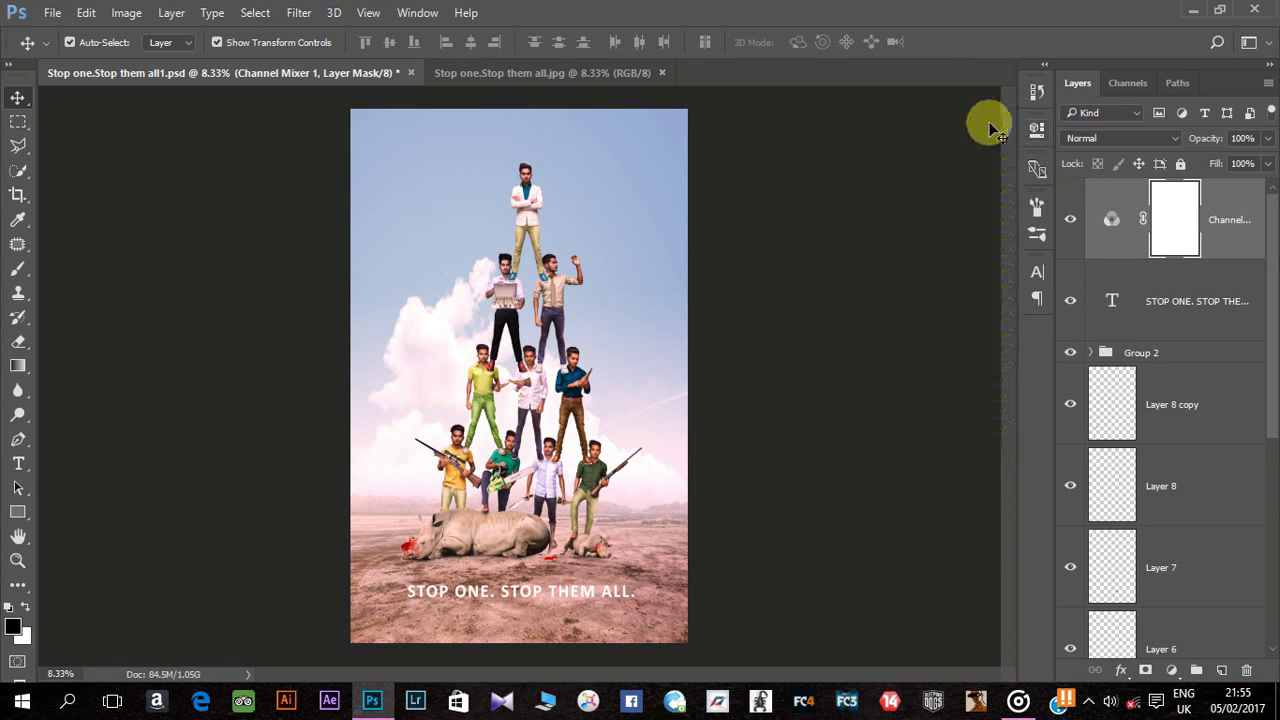
click(1070, 222)
click(1070, 222)
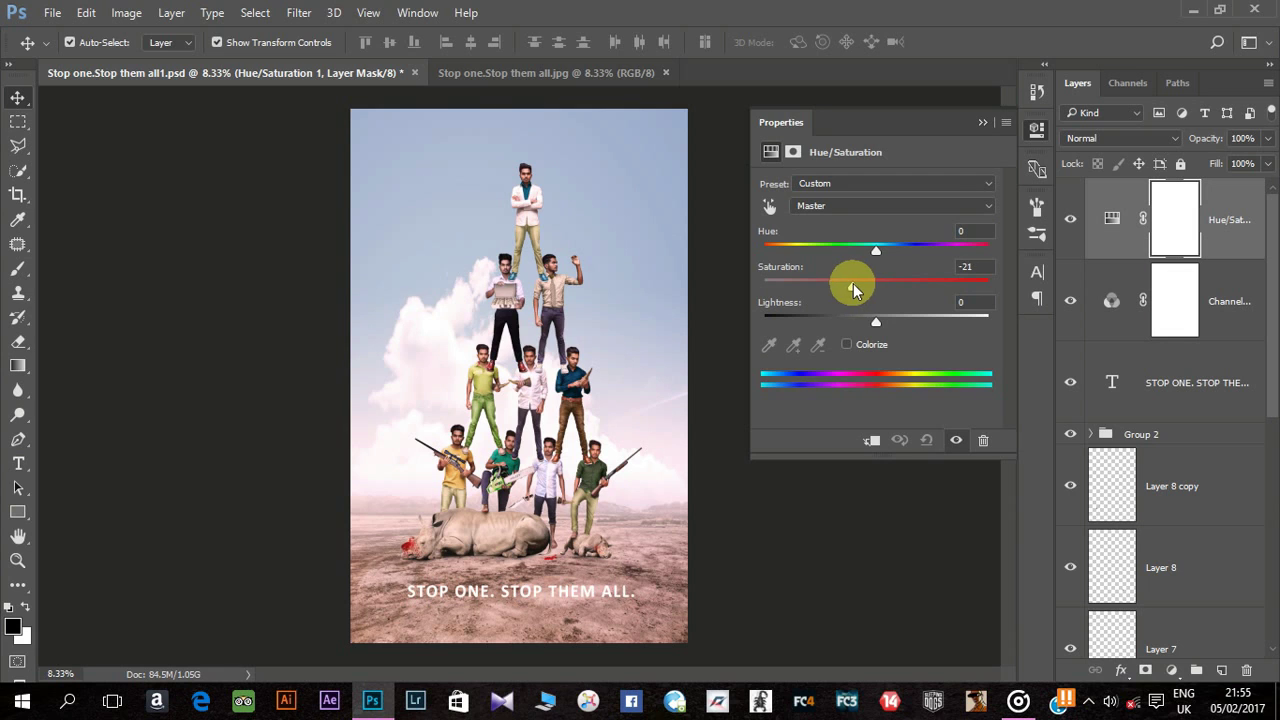
click(982, 122)
click(894, 406)
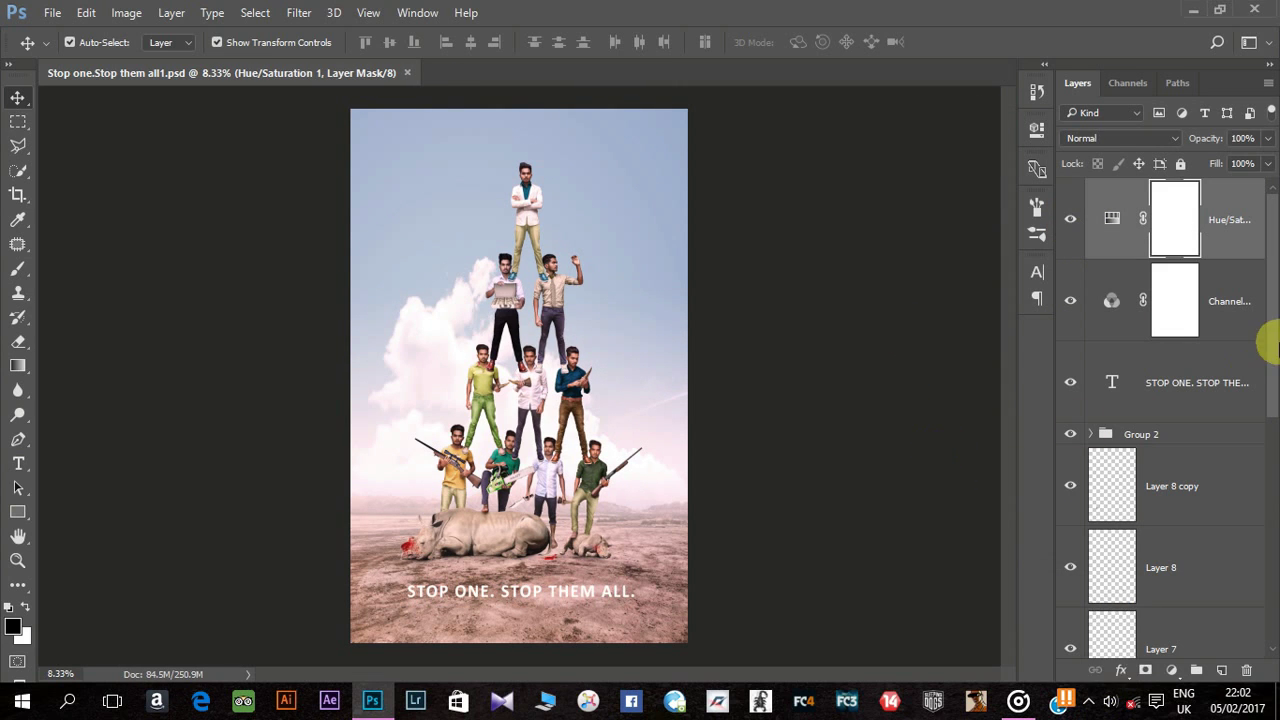
Step: Apply a Camera Raw Filter to Layer 1: Clarity +80, Exposure +0.20, Contrast +60
drag(1272, 345, 1257, 623)
click(1200, 536)
click(298, 12)
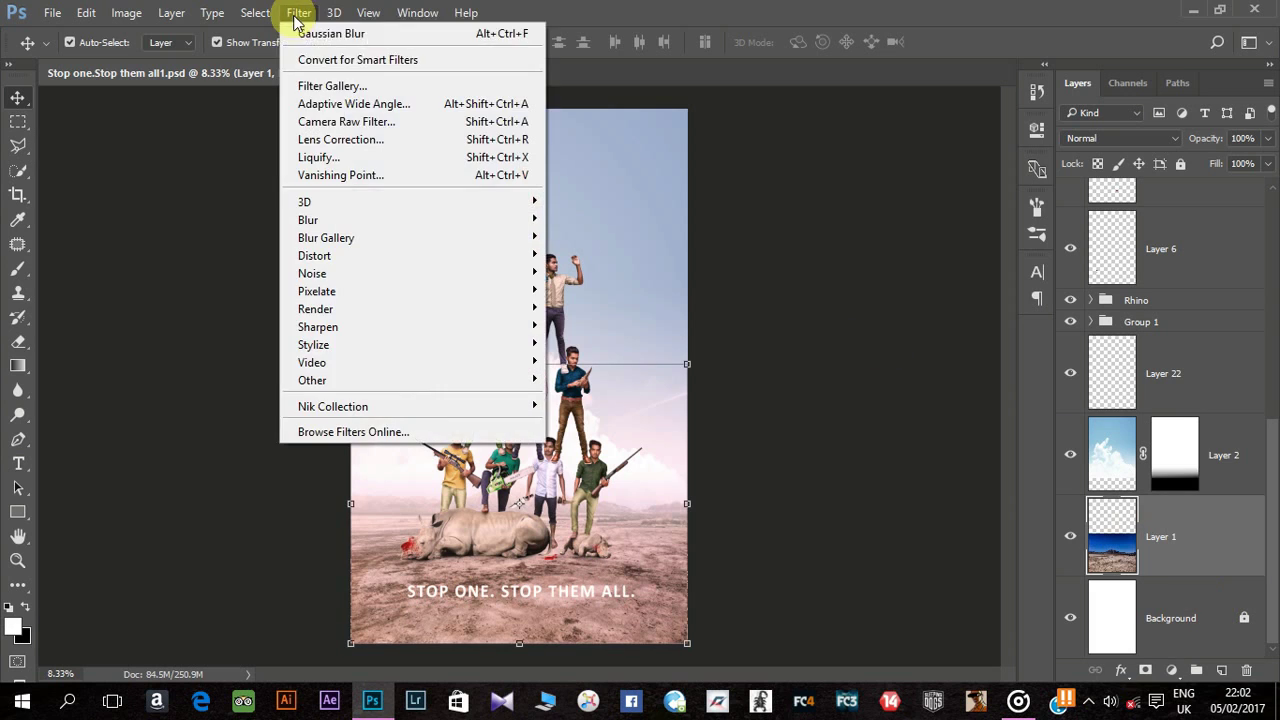
click(351, 124)
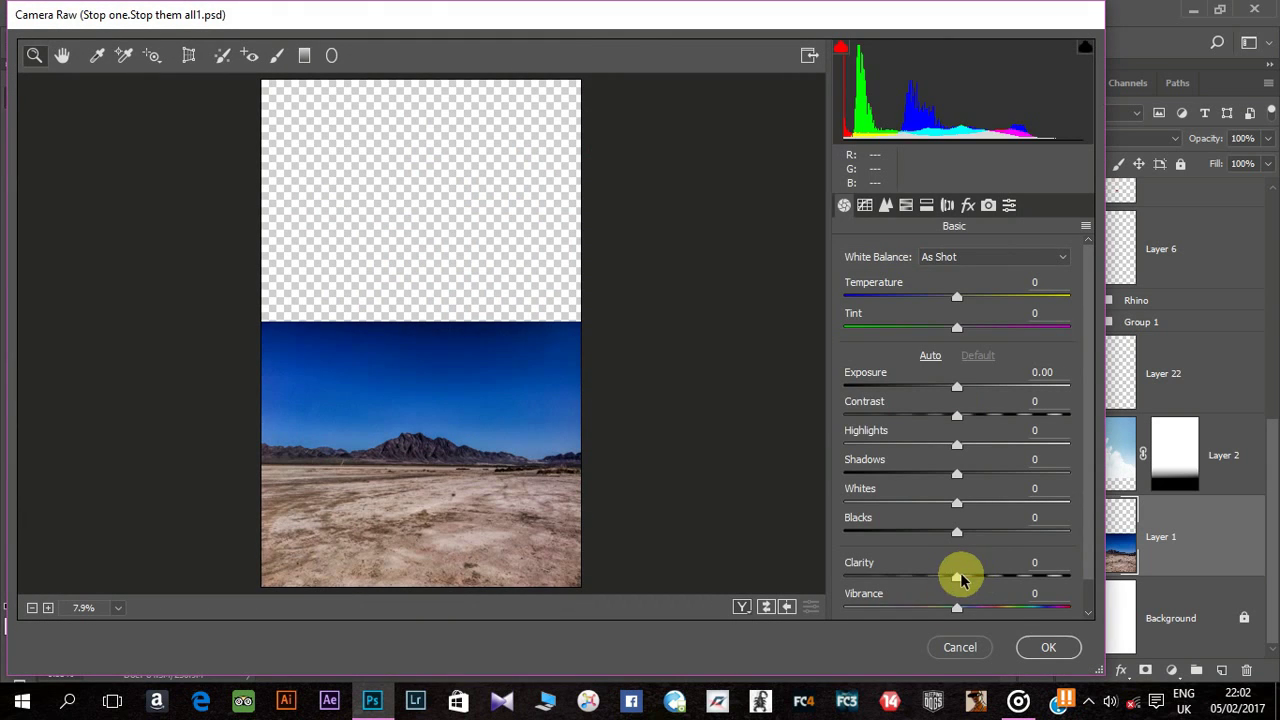
drag(957, 577, 1046, 577)
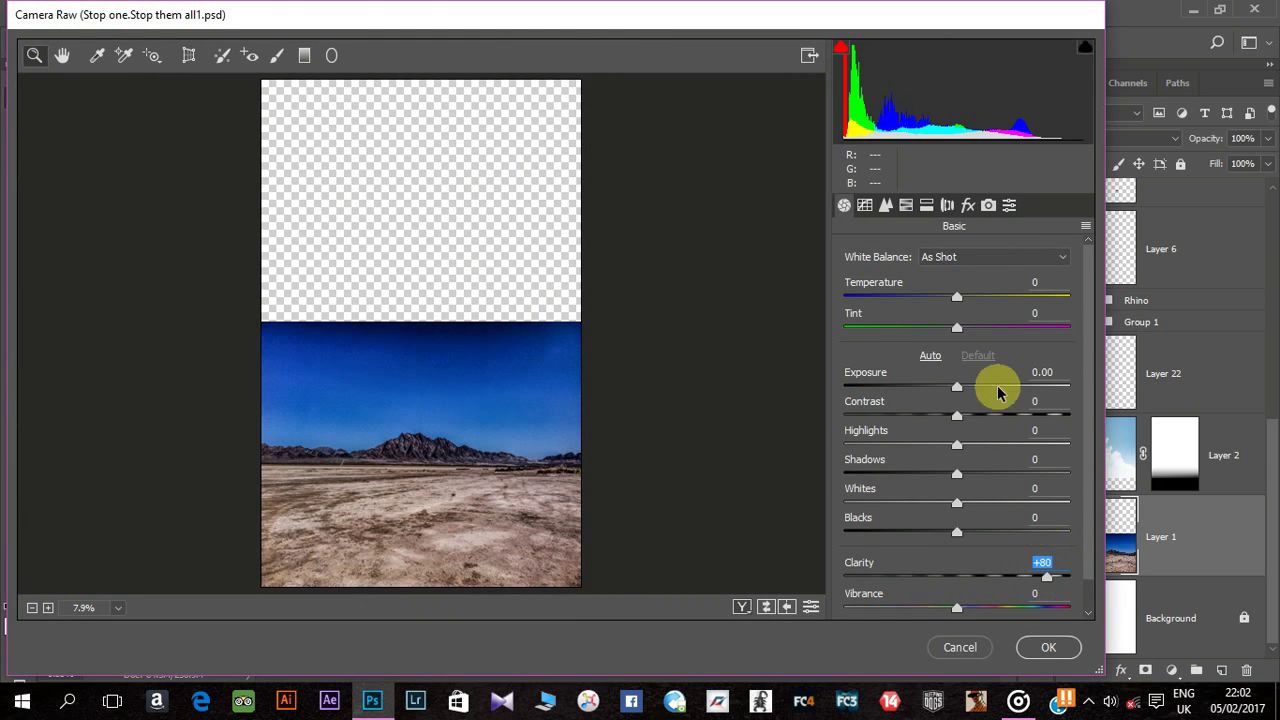
drag(958, 388, 1023, 415)
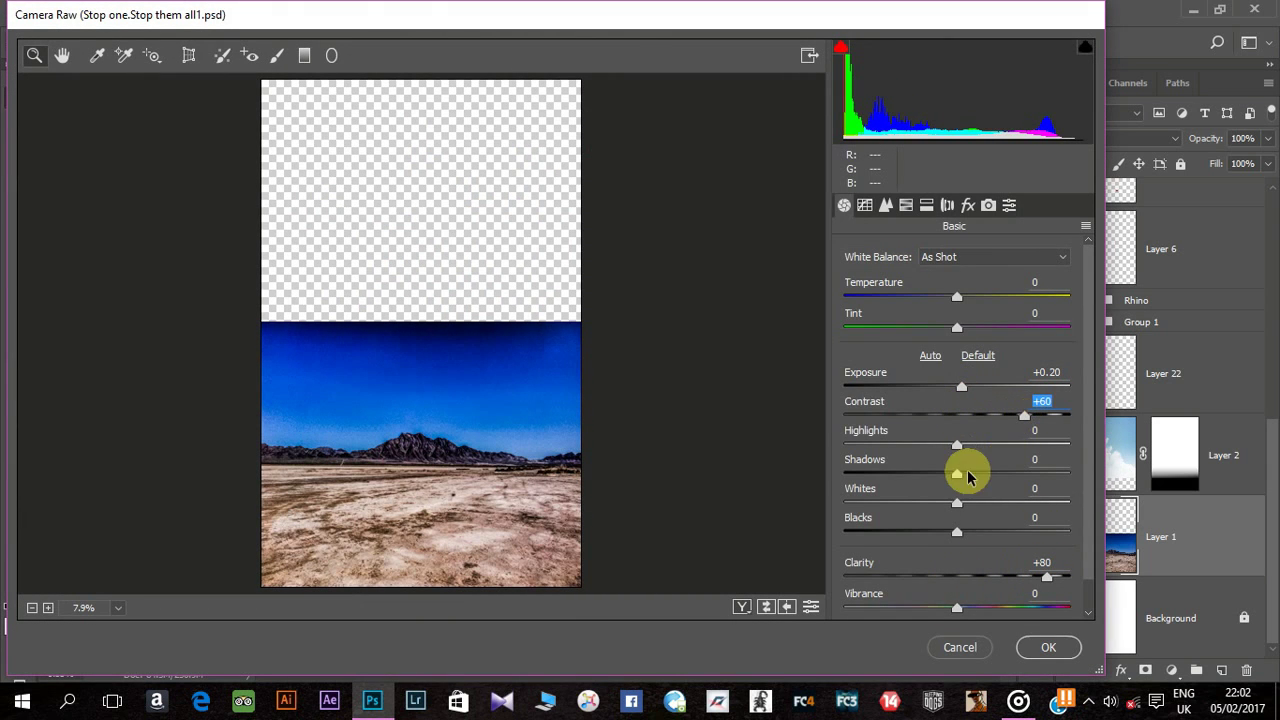
drag(958, 610, 943, 606)
click(1040, 648)
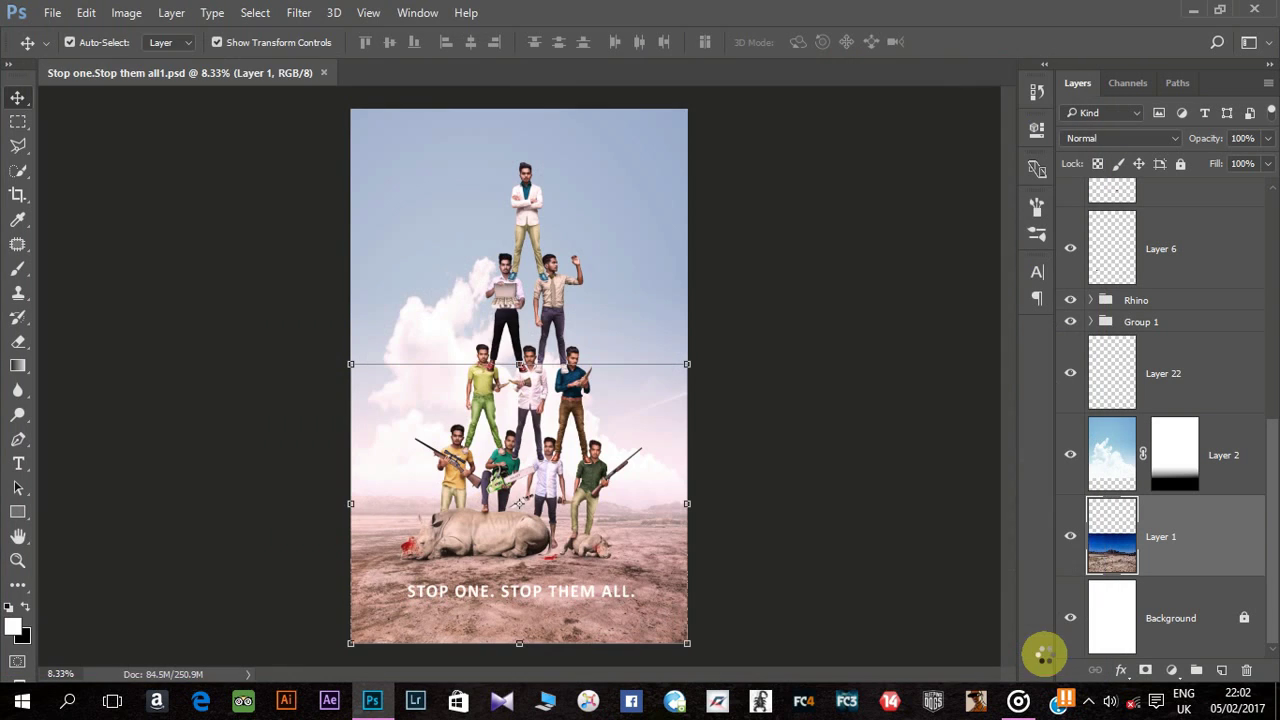
Step: Lower Layer 1's brightness to -29 with Brightness/Contrast
click(126, 12)
click(400, 57)
drag(926, 228, 910, 232)
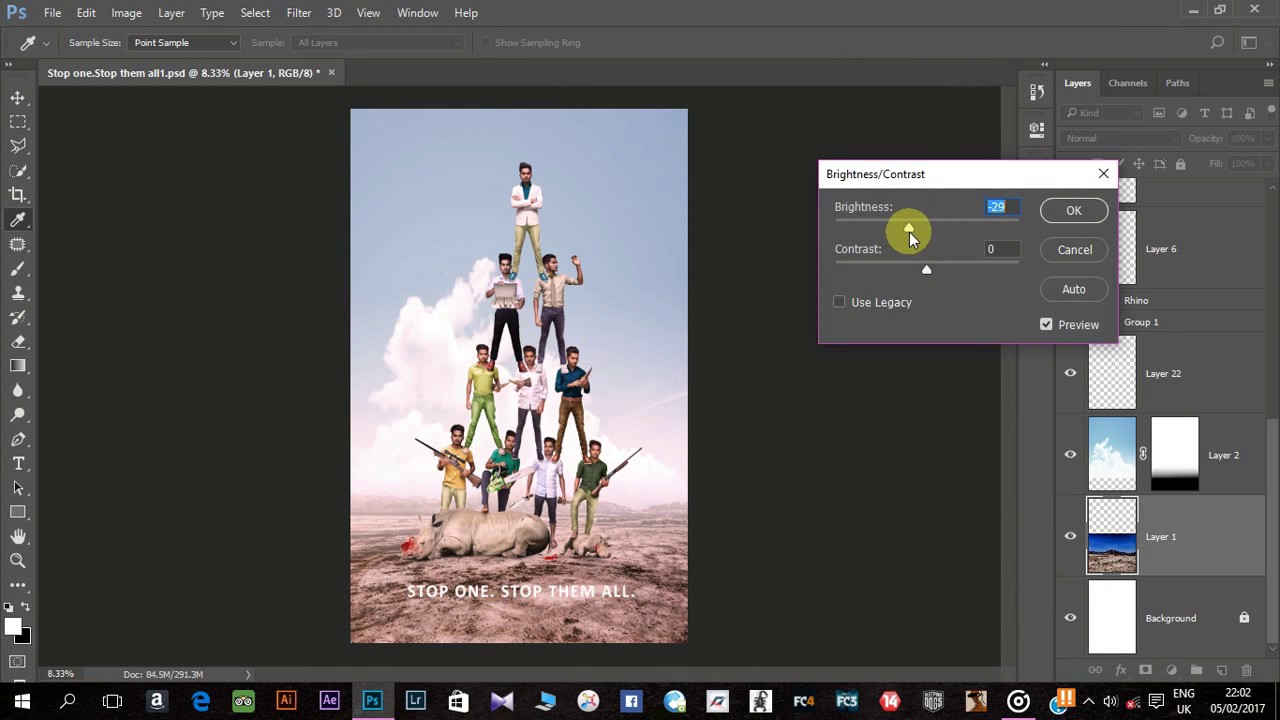